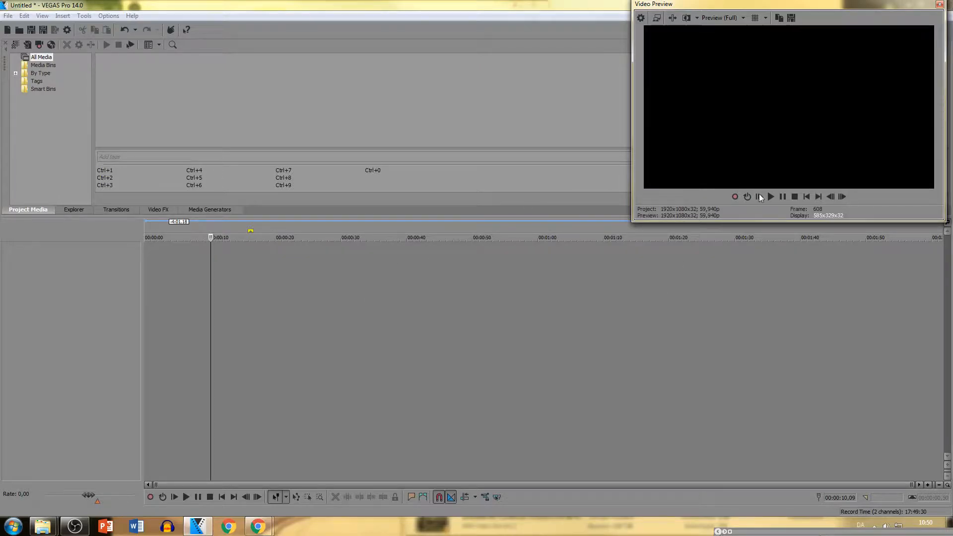
- Move the Video Preview window out of the main window, and look through the Transitions, Video FX, Explorer and Project Media panels
drag(666, 4, 952, 29)
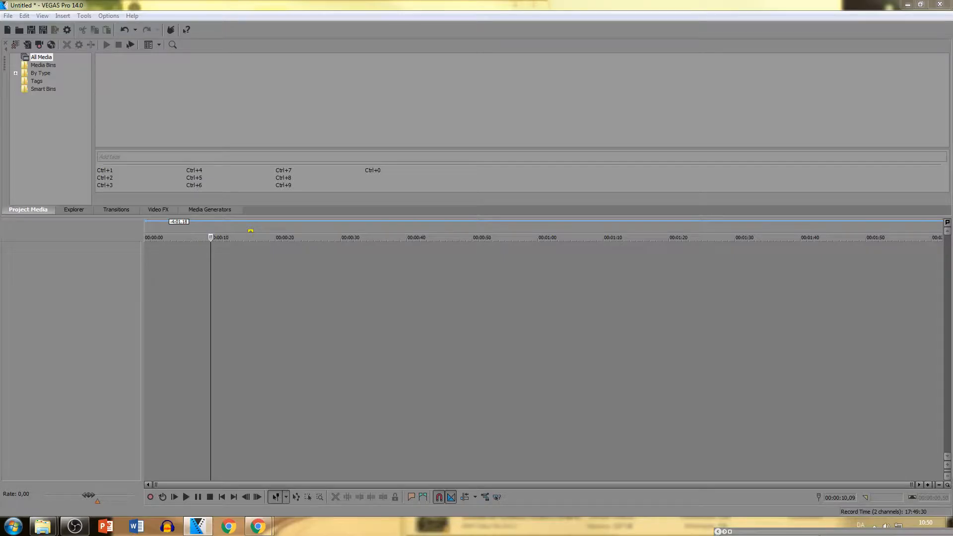
click(116, 209)
click(159, 209)
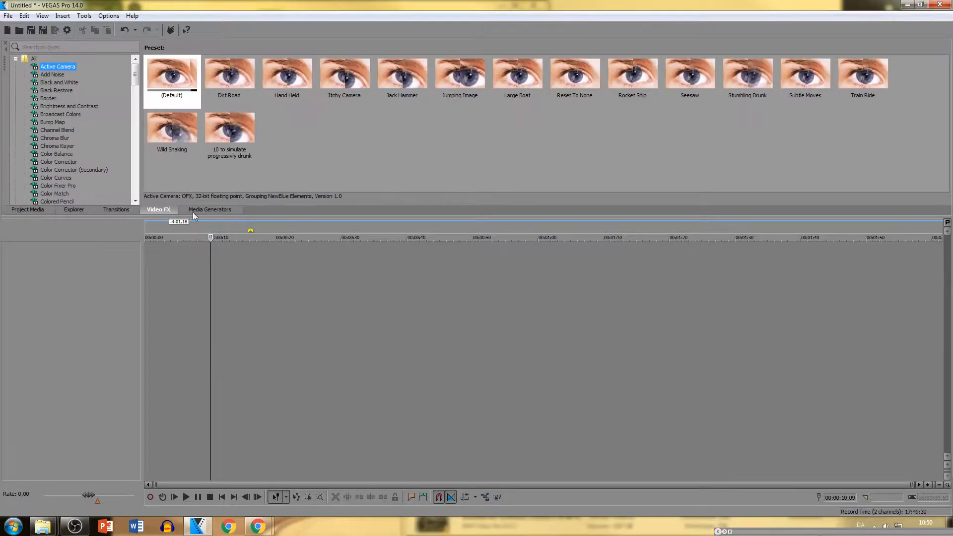
click(114, 209)
click(72, 210)
click(26, 209)
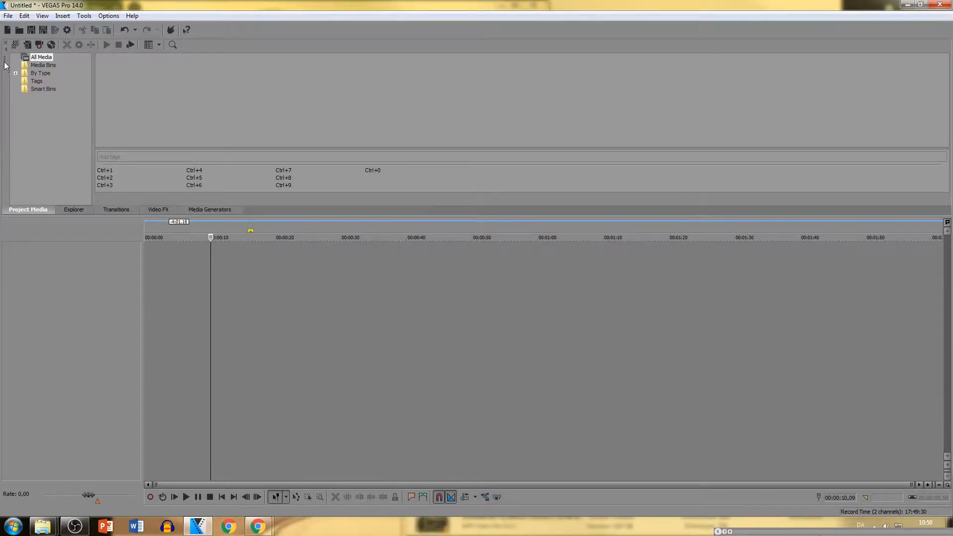
- Detach the Project Media window from the docking area and dock it back in its original place
drag(5, 67, 193, 130)
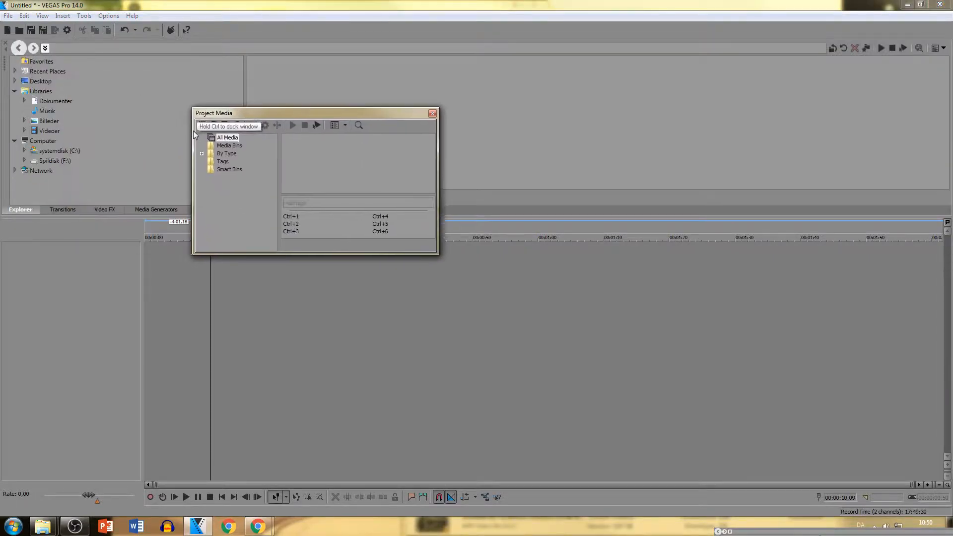
drag(226, 99, 33, 54)
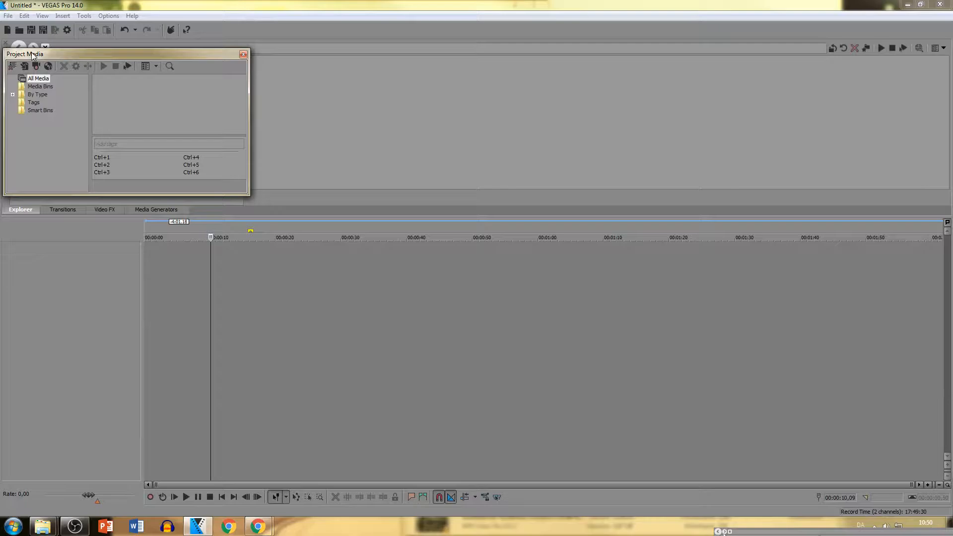
double_click(32, 54)
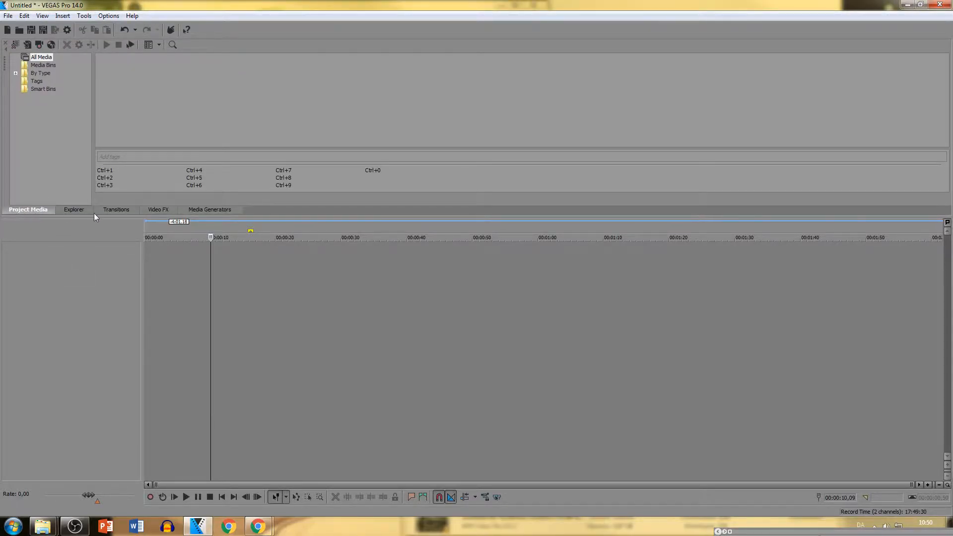
- Examine the contents of the Explorer, Transitions, Video FX and Media Generators panels
click(113, 210)
click(147, 213)
click(202, 211)
click(28, 213)
key(ctrl+Right)
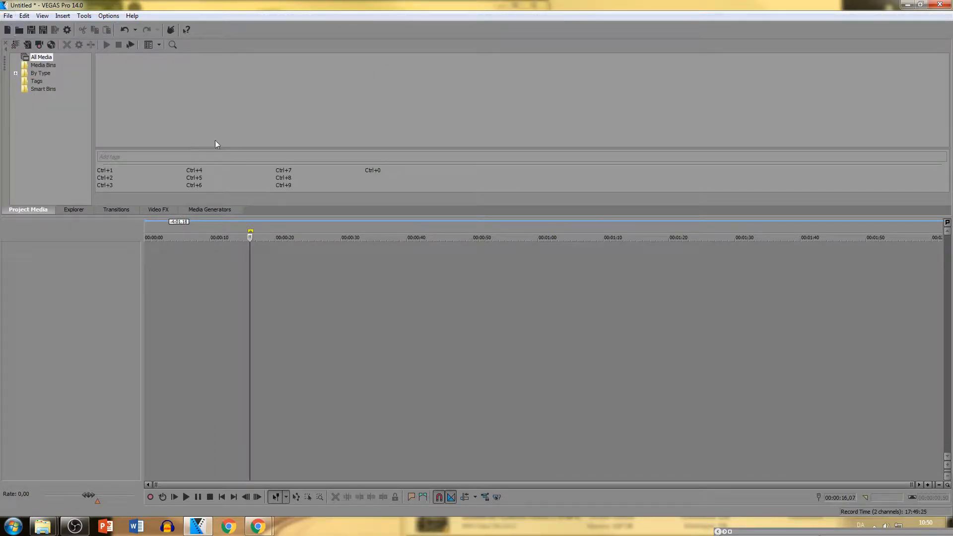
click(75, 211)
click(119, 211)
click(156, 210)
drag(45, 211, 9, 210)
- Detach and close the Project Media window, and reopen it docked beside the Explorer panel
drag(4, 67, 308, 153)
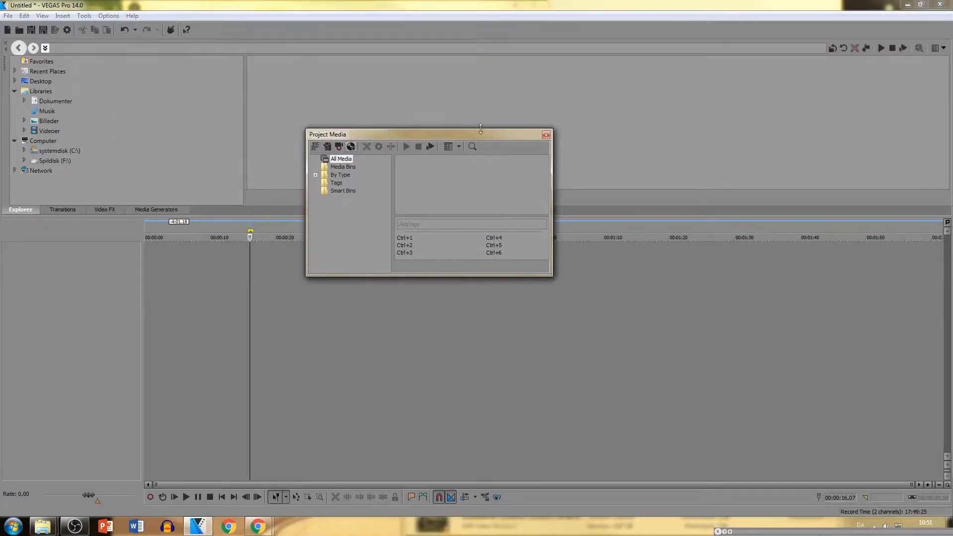
click(547, 135)
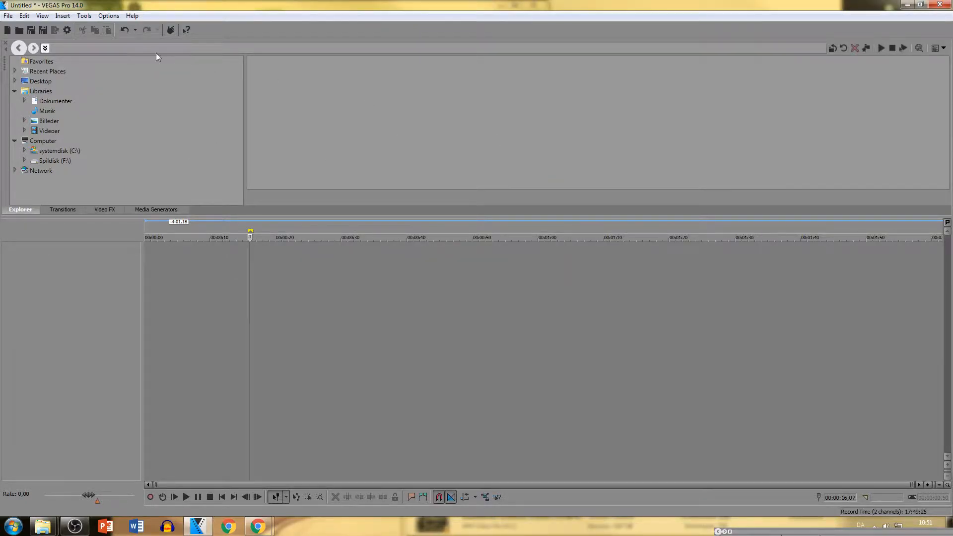
click(42, 15)
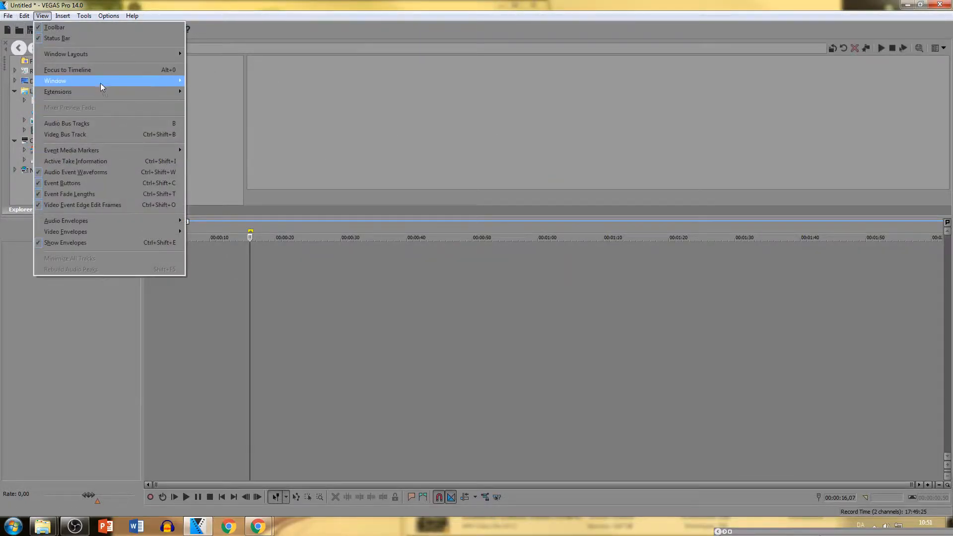
mouse_move(101, 83)
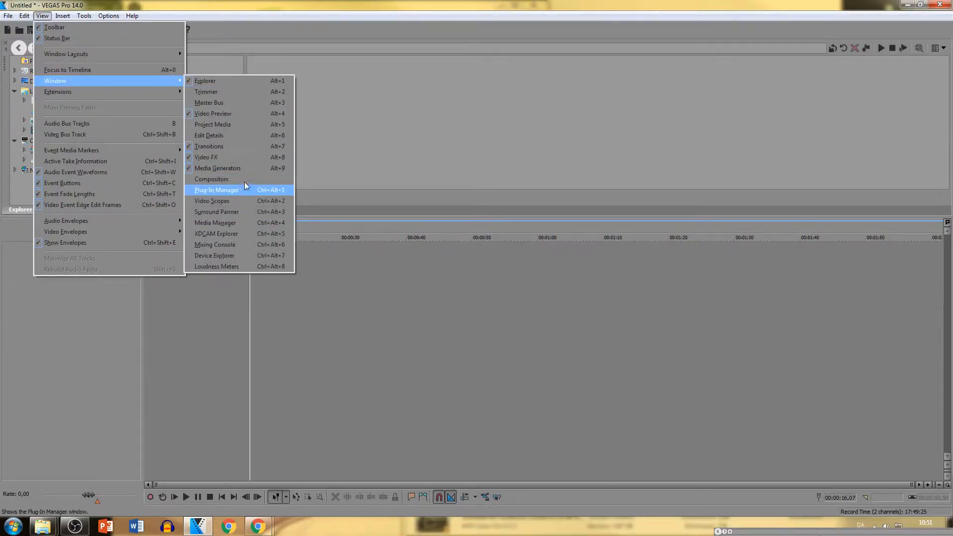
click(232, 125)
drag(327, 133, 50, 80)
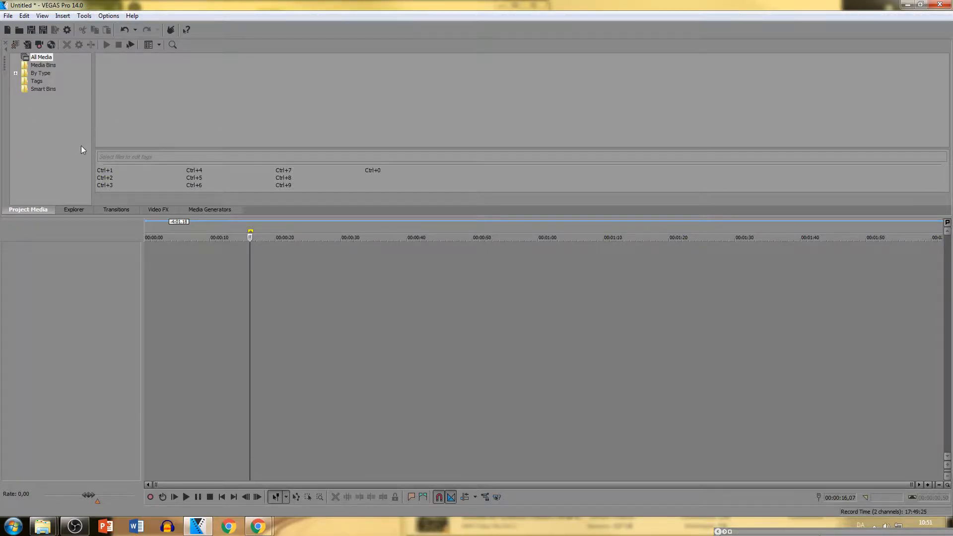
- Import highlight video.mp4 from the Needs to be uploaded folder into the project media
click(43, 15)
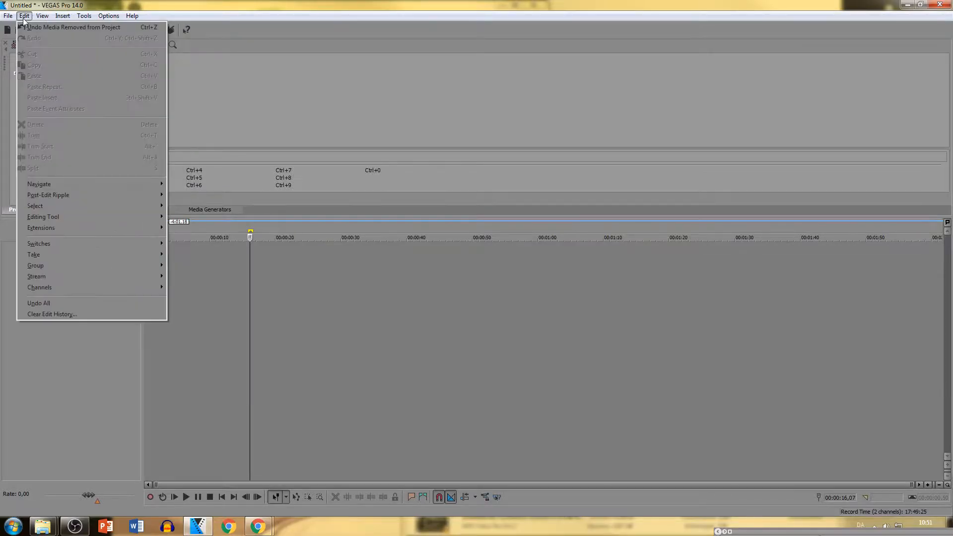
click(23, 18)
click(8, 17)
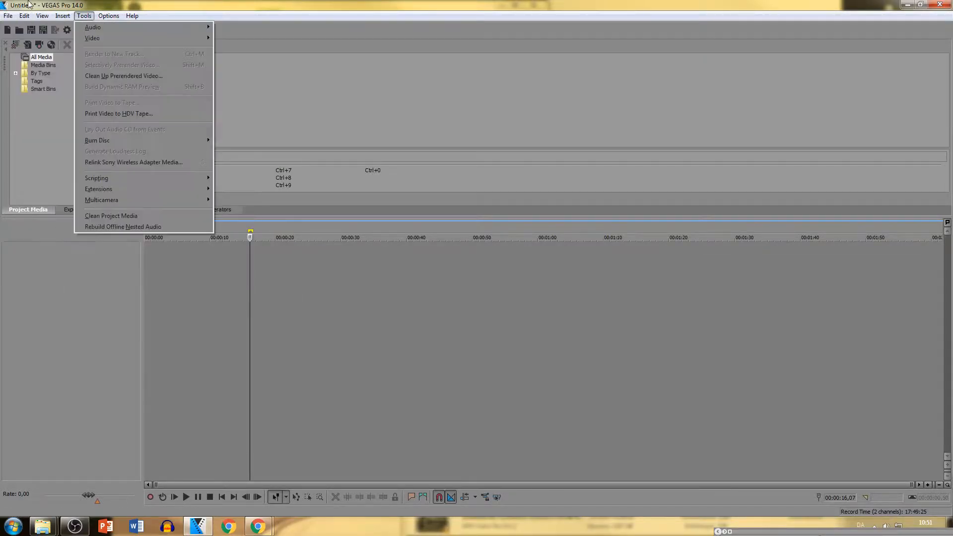
mouse_move(45, 117)
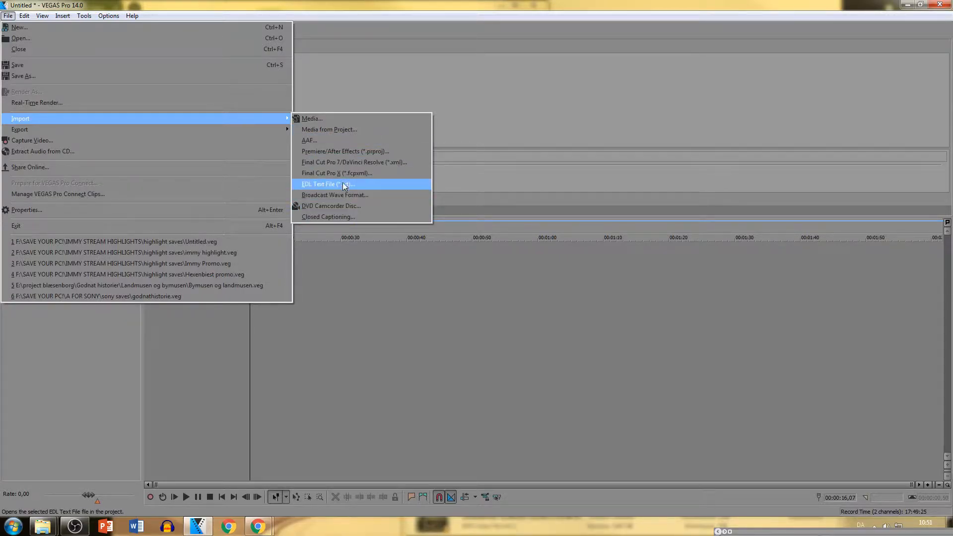
click(312, 119)
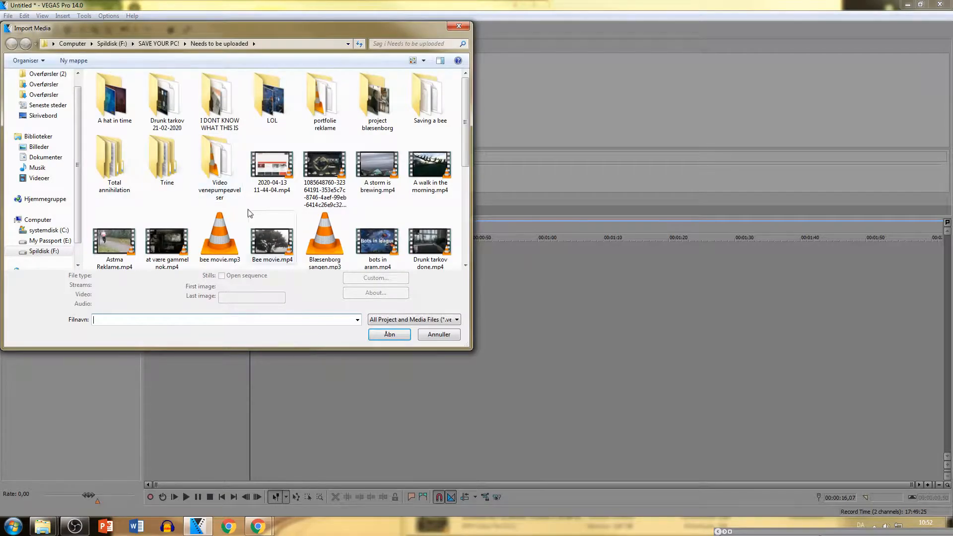
drag(466, 116, 403, 205)
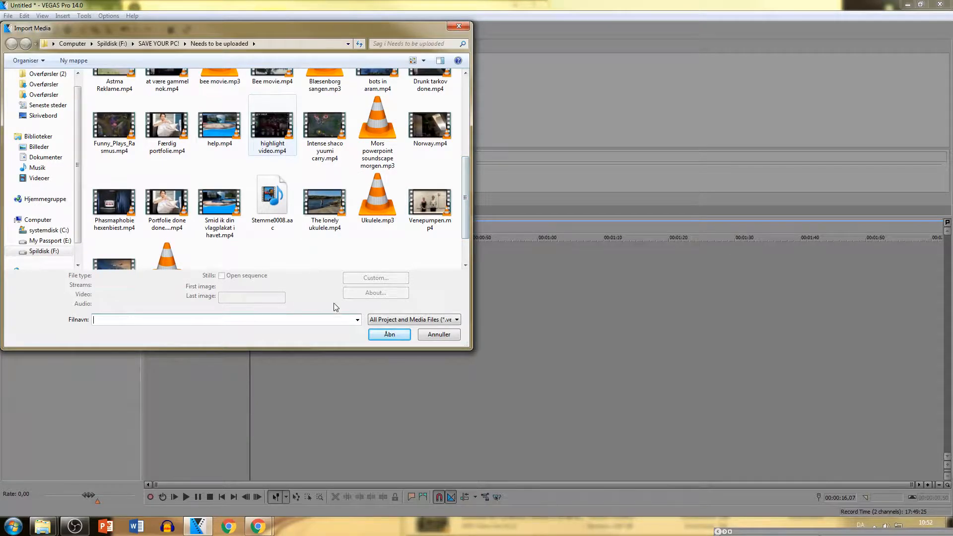
double_click(275, 148)
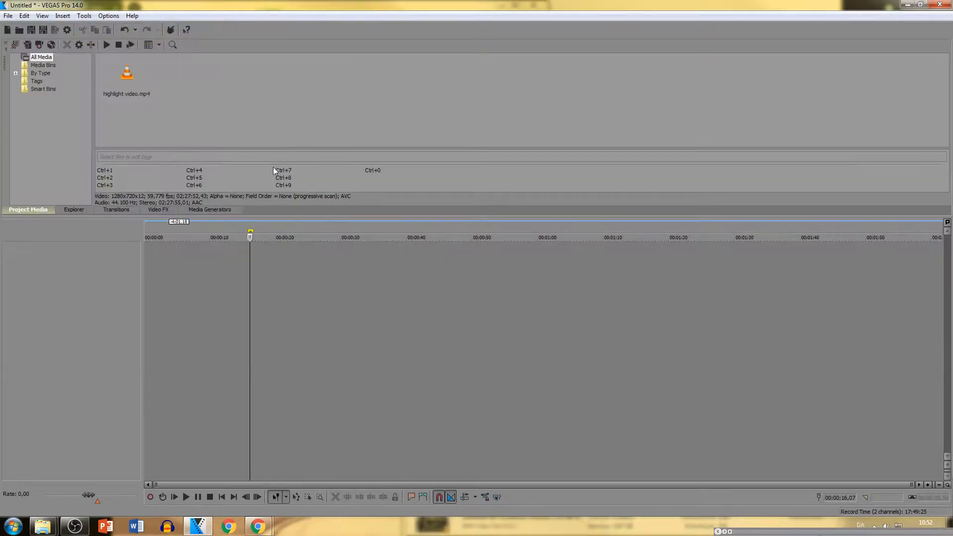
- Place highlight video.mp4 from the project media at the start of the timeline with its video and audio
click(127, 95)
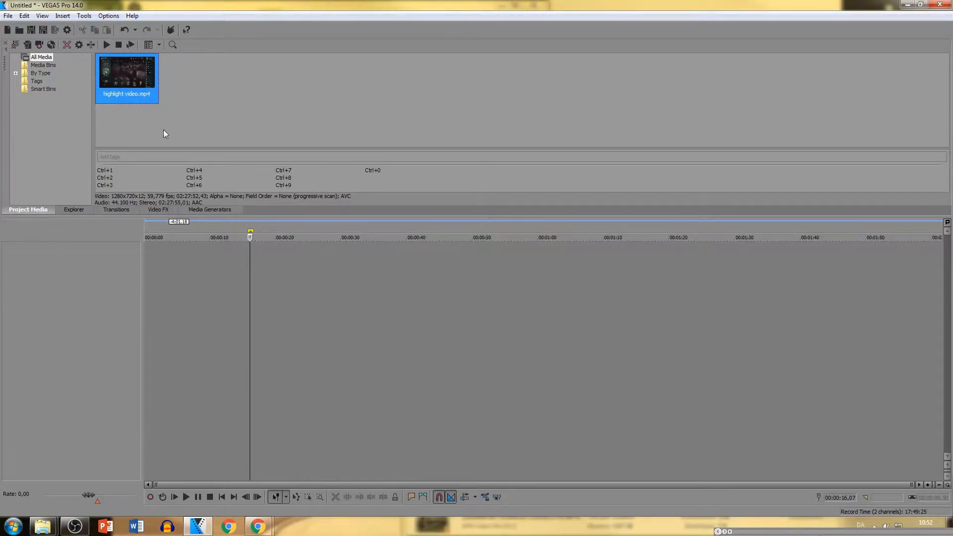
click(73, 211)
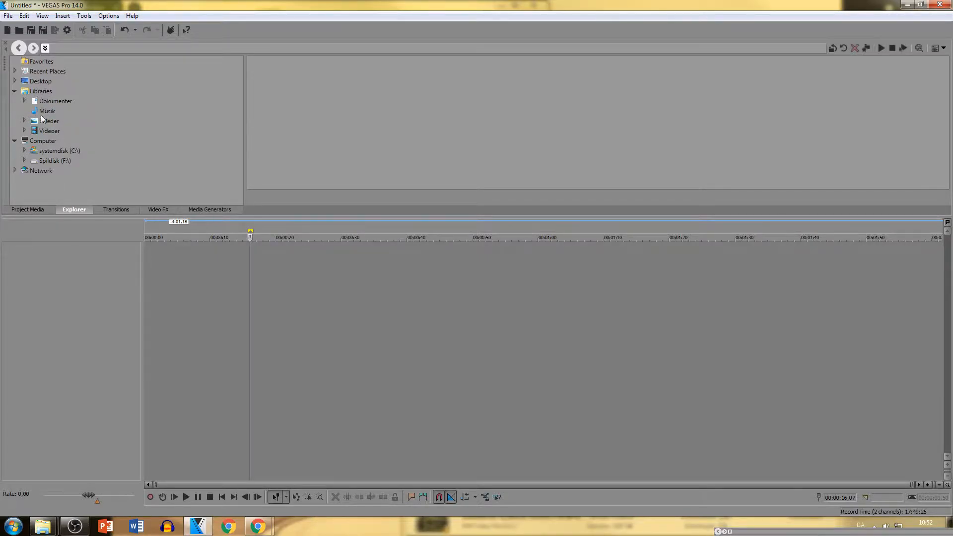
click(39, 211)
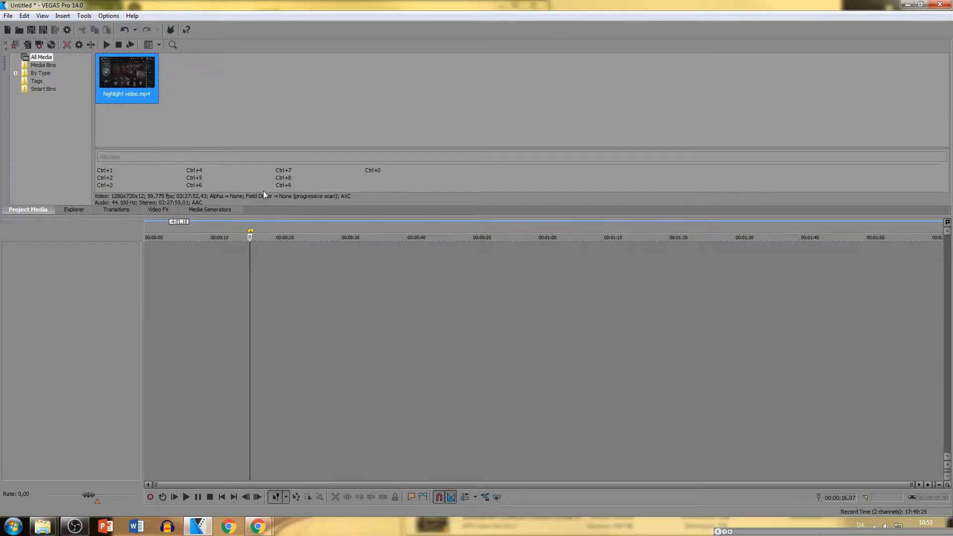
drag(127, 74, 165, 298)
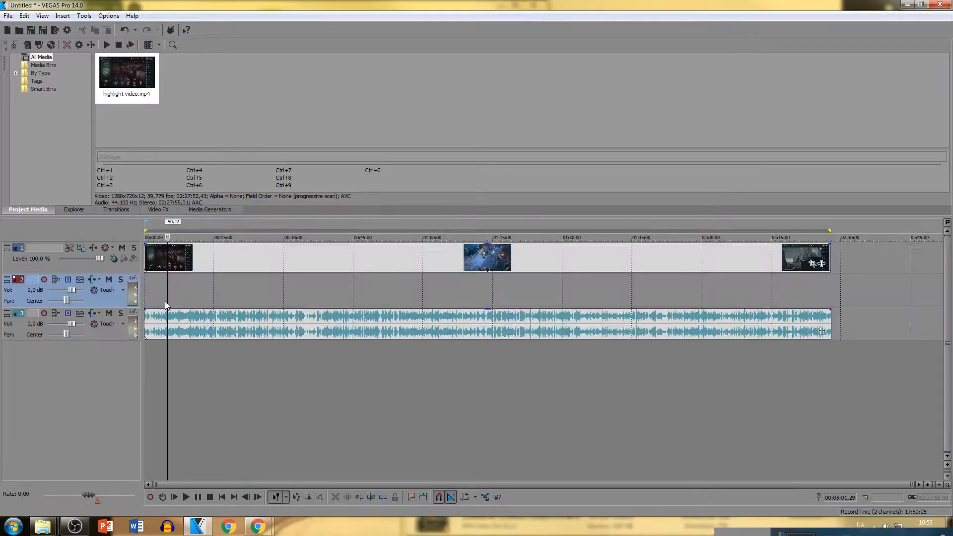
- Scrub through the clip at several points and return the playhead to the start of the timeline
click(150, 280)
drag(150, 280, 294, 300)
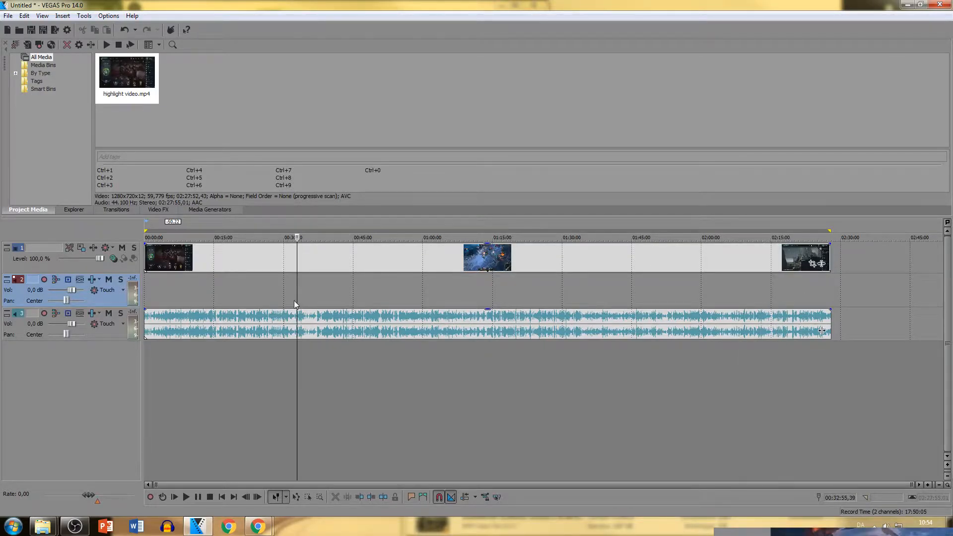
click(221, 286)
click(150, 287)
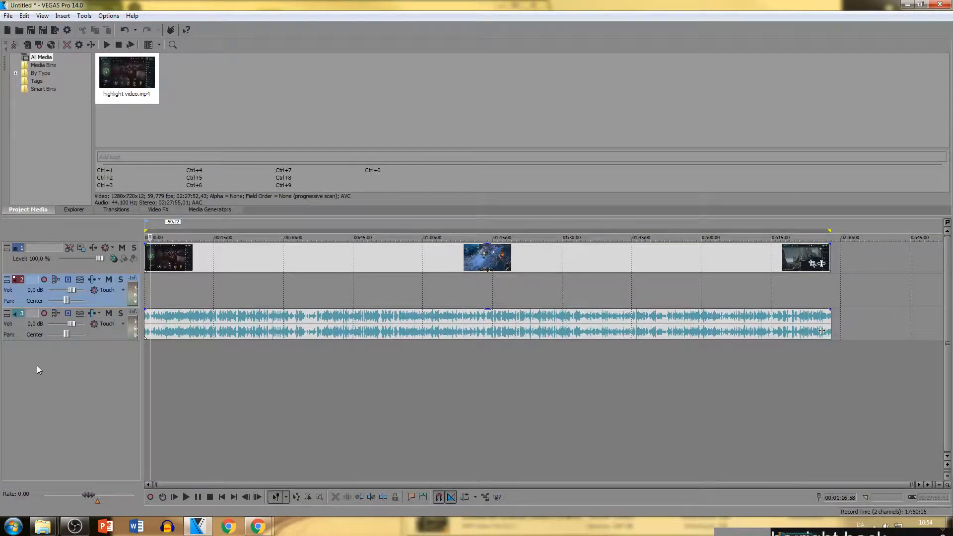
key(ctrl+Home)
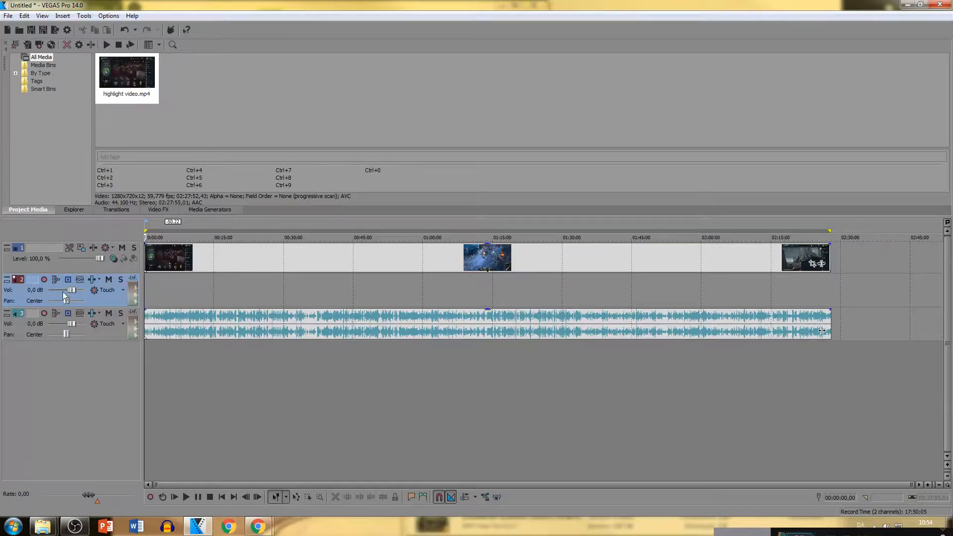
- Move the empty audio track below the clip's audio track, and move the audio event down onto it
drag(44, 300, 119, 341)
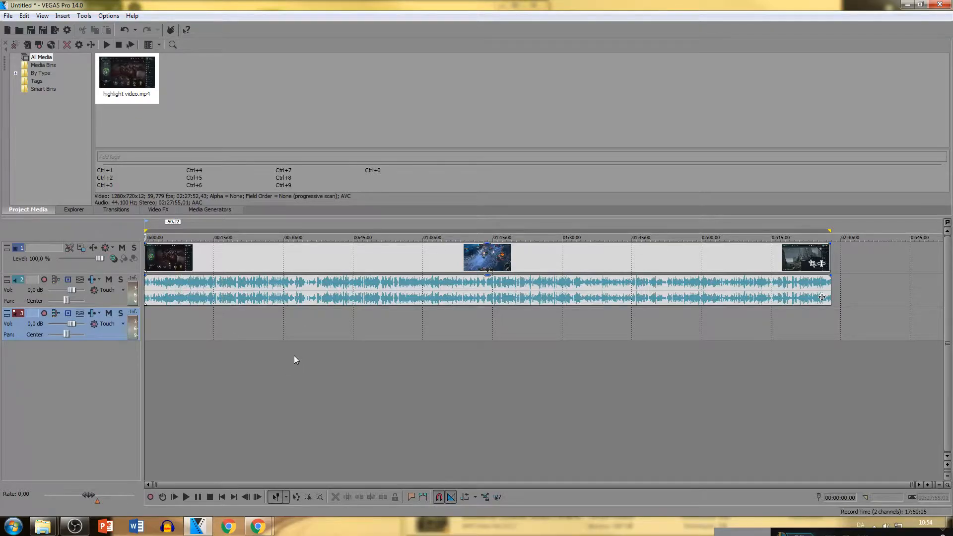
drag(279, 284, 273, 318)
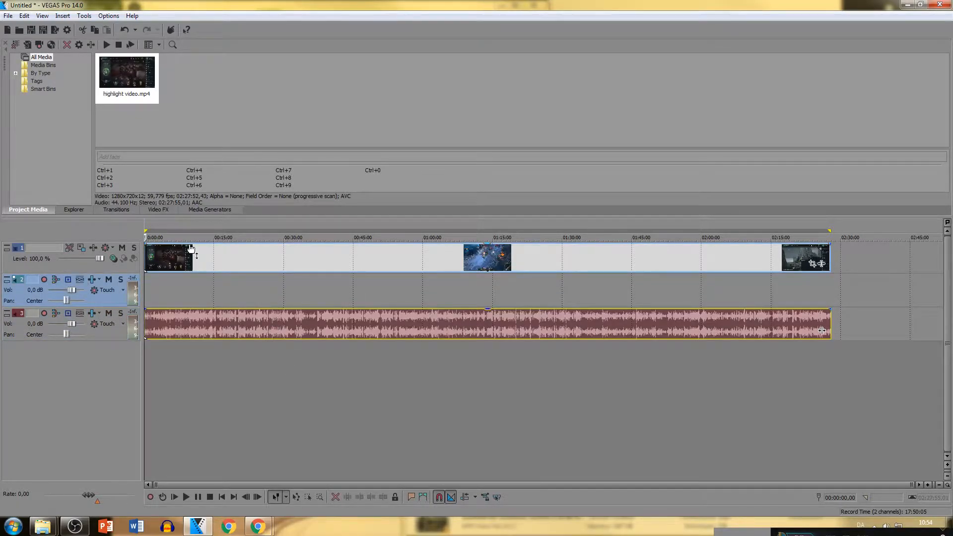
- Split the video and its audio at about 00:26:05 on the timeline
click(266, 260)
key(s)
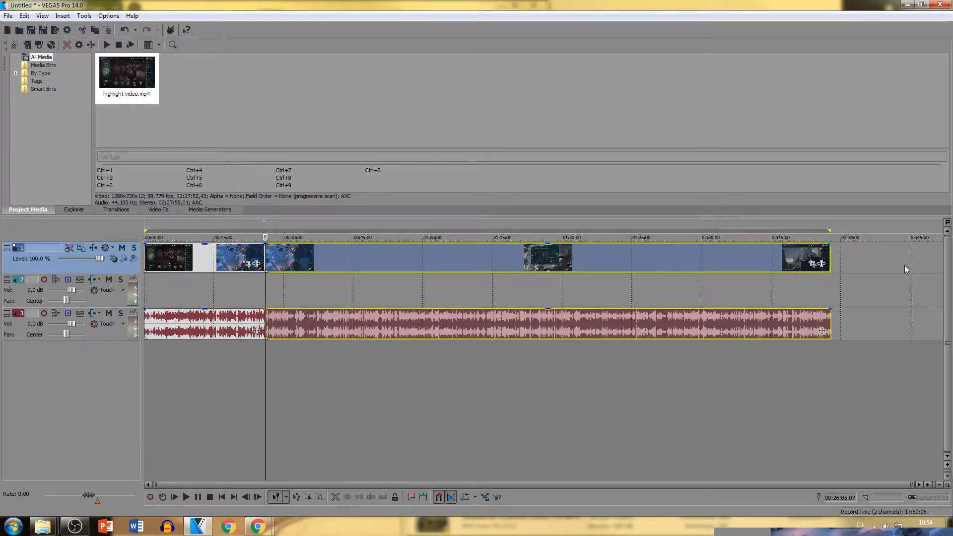
- Insert a new video track at the top and move the second video segment onto it, shifted earlier to overlap the first segment
right_click(870, 252)
click(874, 334)
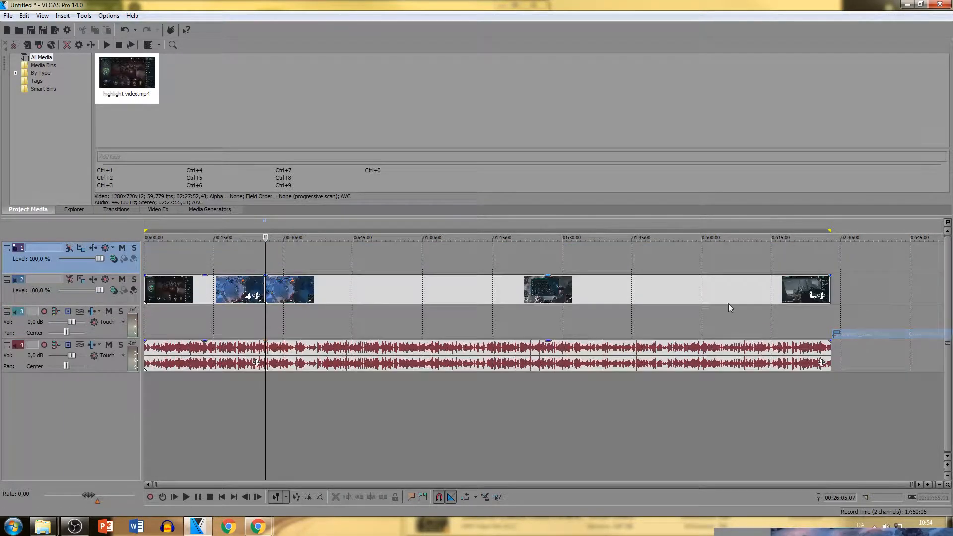
drag(616, 261, 594, 275)
drag(527, 293, 228, 262)
- Shift the first video segment on the second track so its start aligns with the segment on the top track
click(167, 254)
click(184, 285)
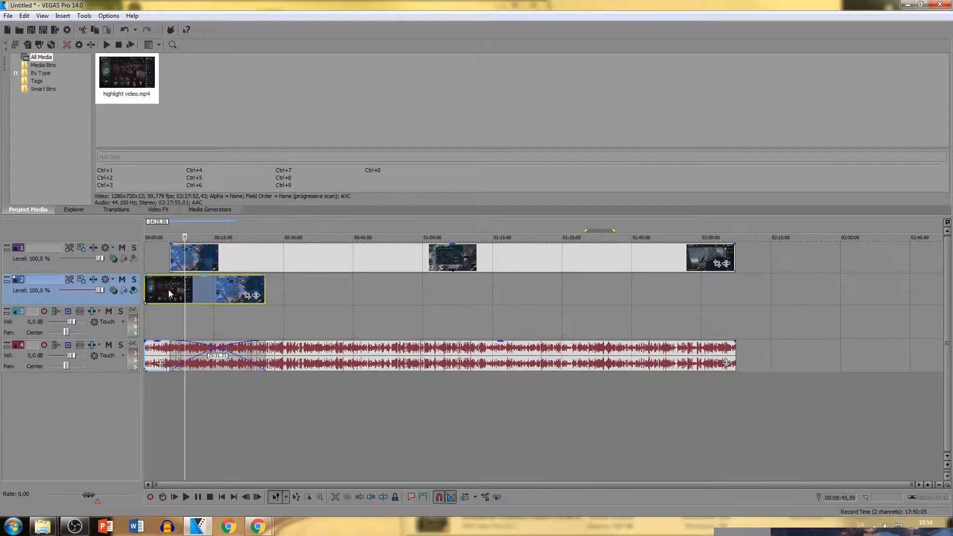
drag(156, 286, 186, 281)
click(174, 260)
key(space)
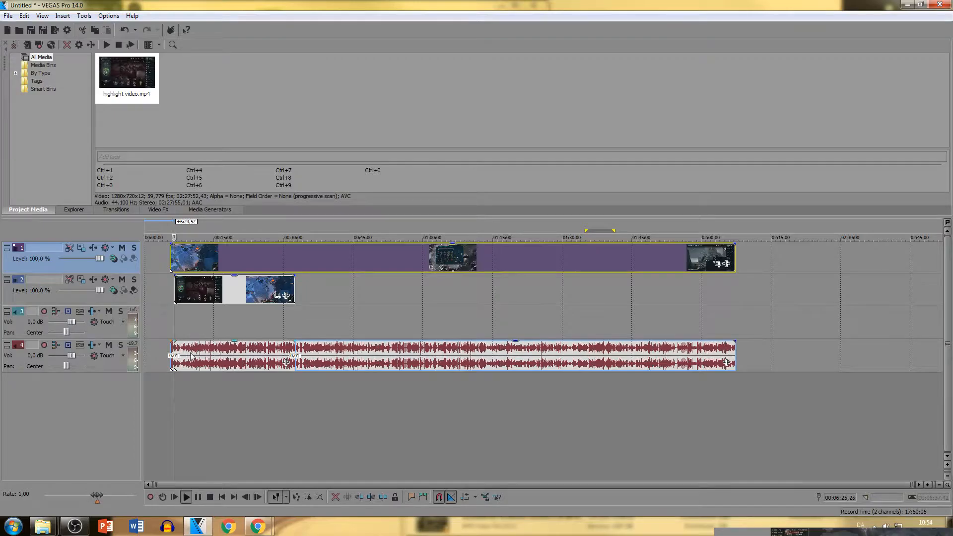
key(space)
click(190, 288)
drag(190, 287, 182, 287)
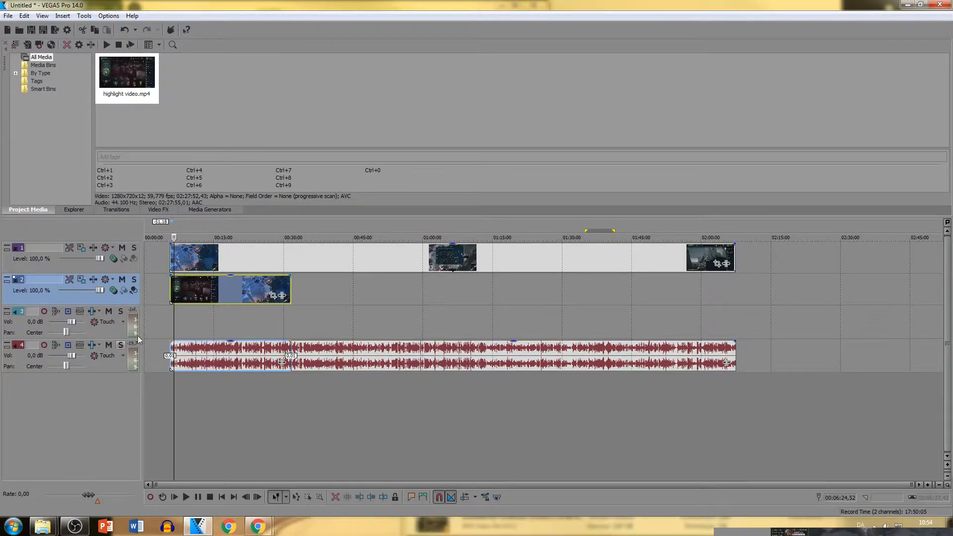
- Mute both audio tracks, start playback and mute the top video track to reveal the segment beneath
click(109, 312)
click(109, 345)
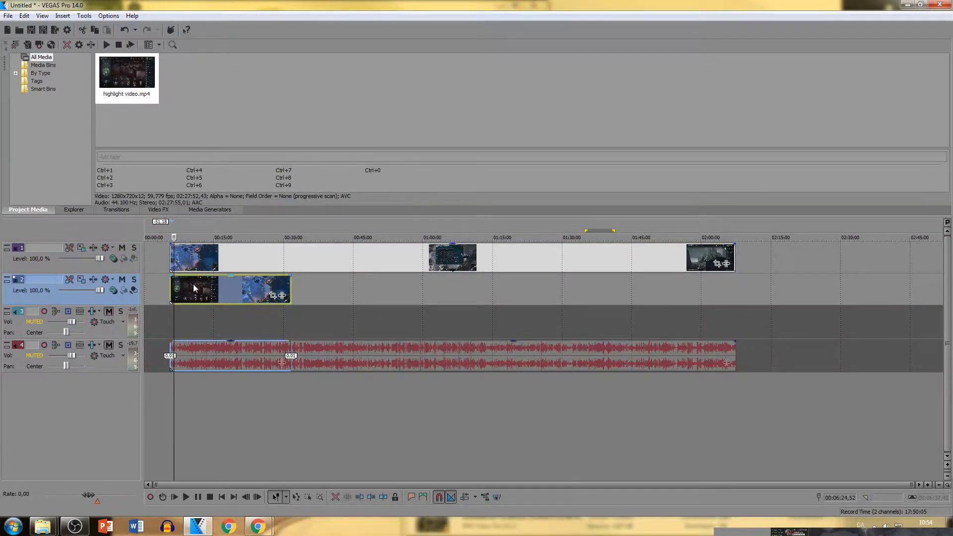
key(space)
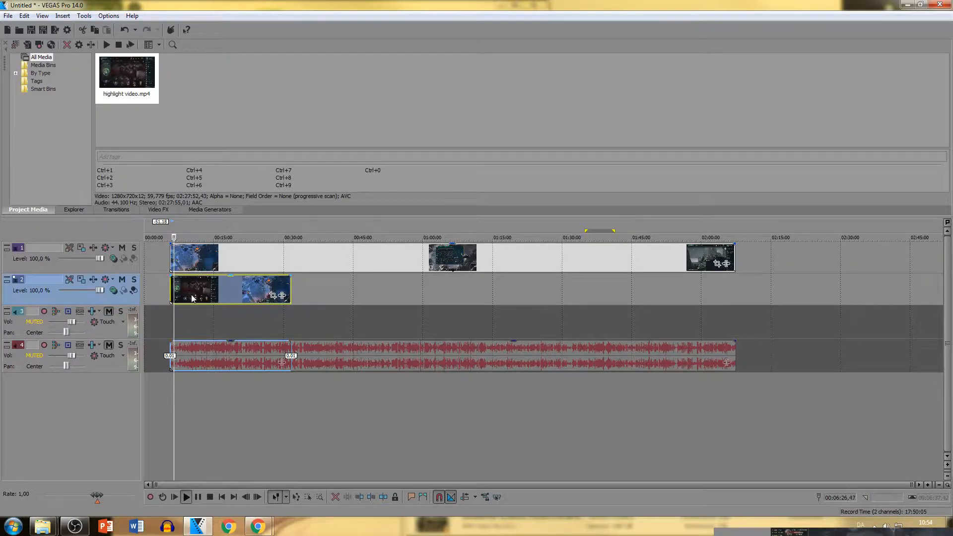
click(122, 248)
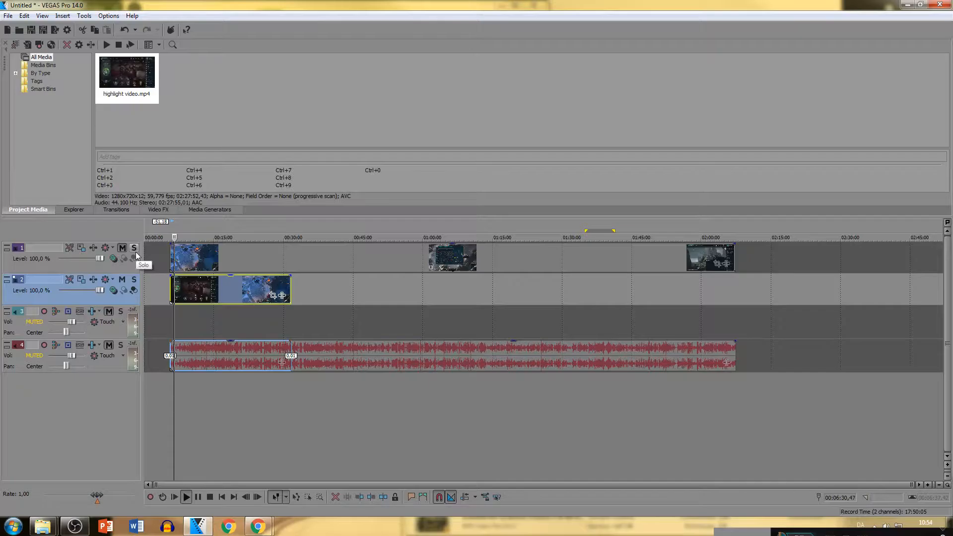
- Unmute the top video track, lower its segment's opacity and play the overlap to preview both layers blended
click(122, 248)
key(space)
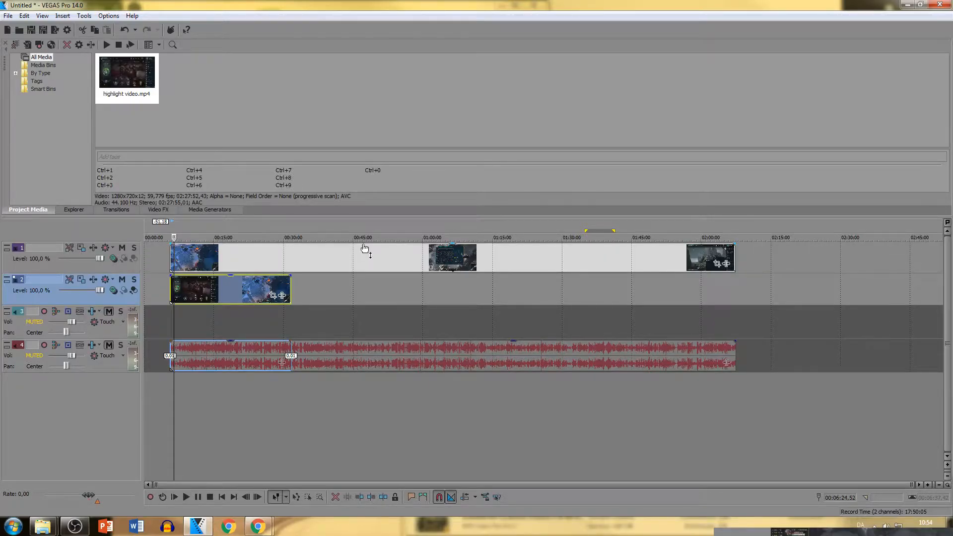
drag(453, 245, 456, 266)
key(space)
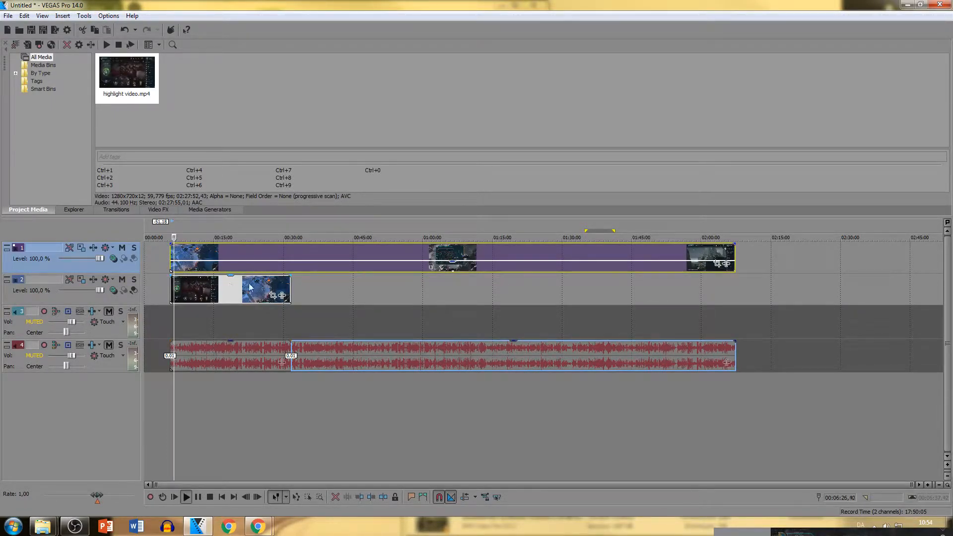
click(188, 281)
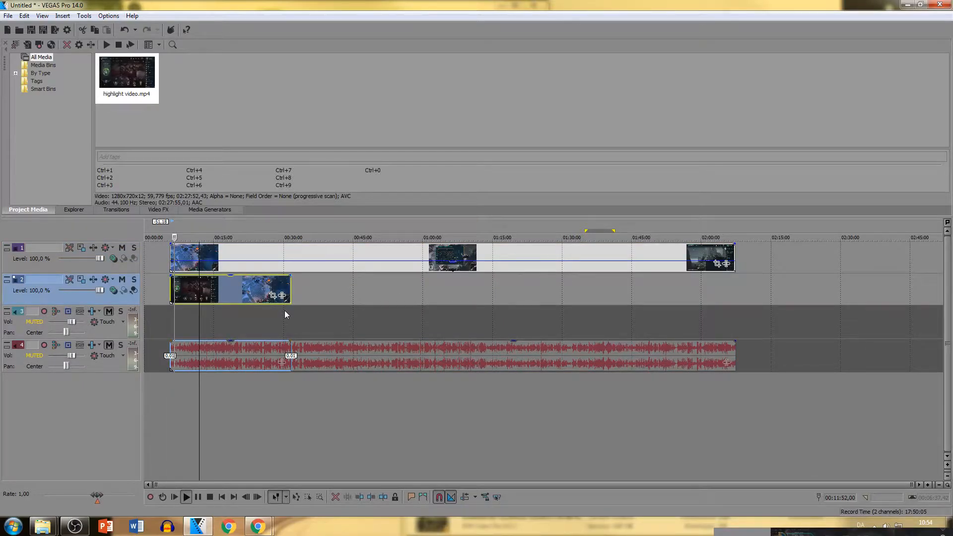
key(space)
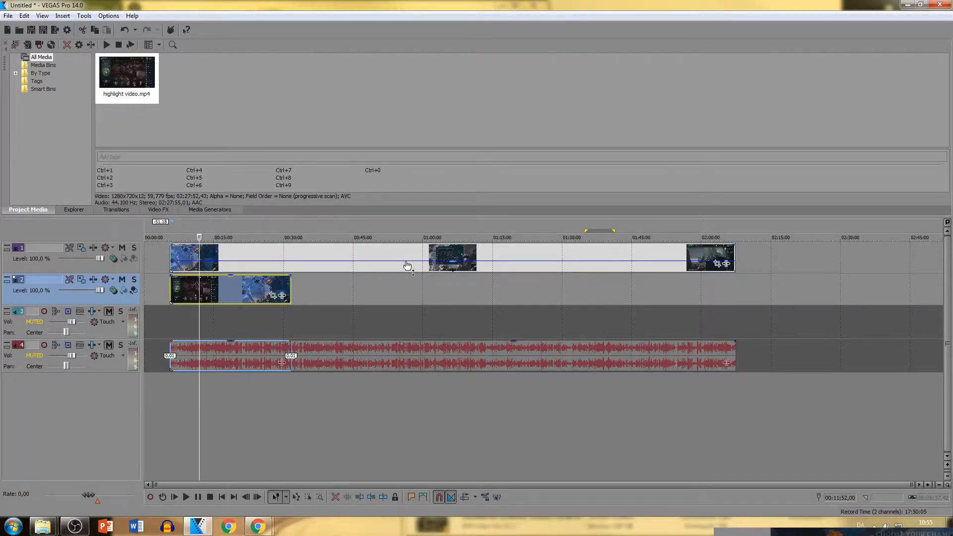
- Move the second segment back onto the second video track beside the first and lower its opacity to about 8 %
drag(462, 249, 571, 282)
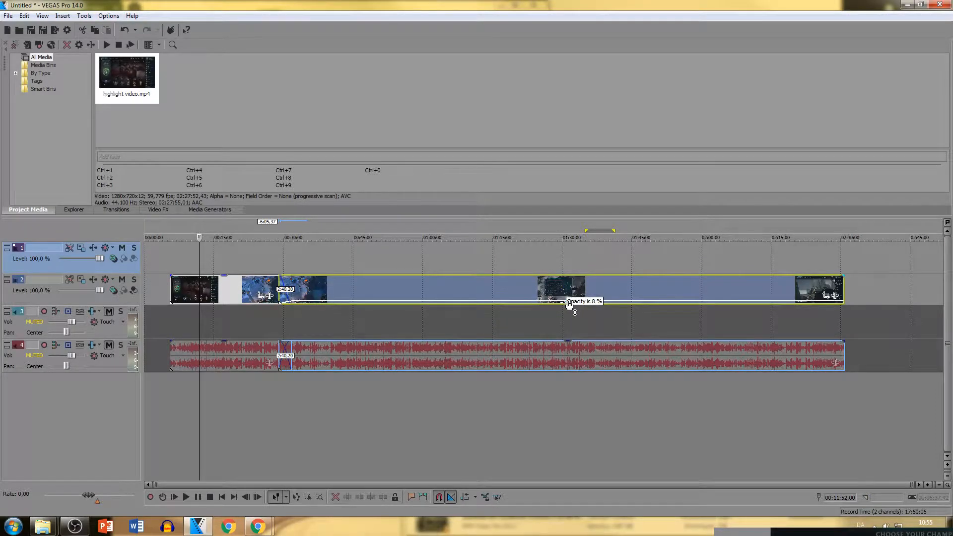
drag(567, 274, 565, 293)
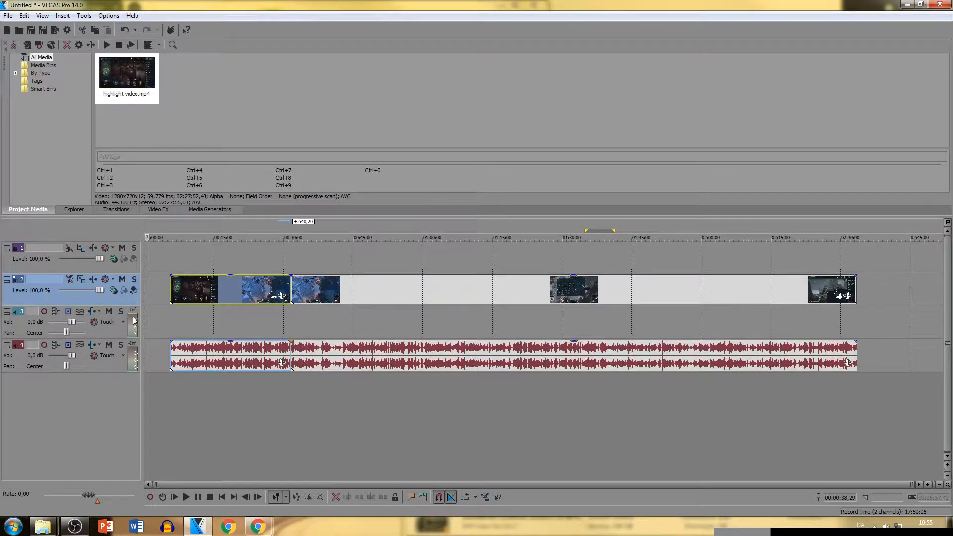
- Move the first segment to the start of the timeline and play its audio to check the track's output meter
click(187, 361)
click(154, 354)
key(space)
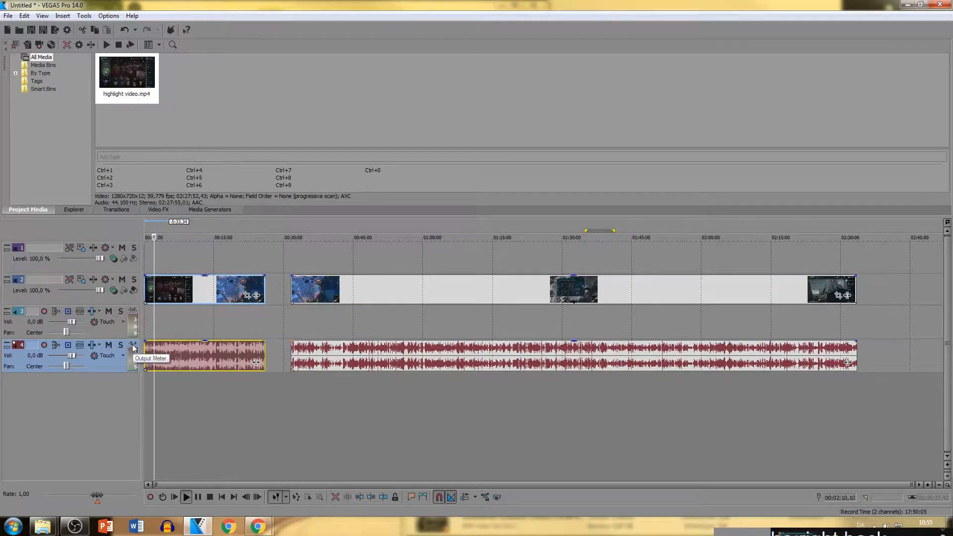
key(space)
click(148, 356)
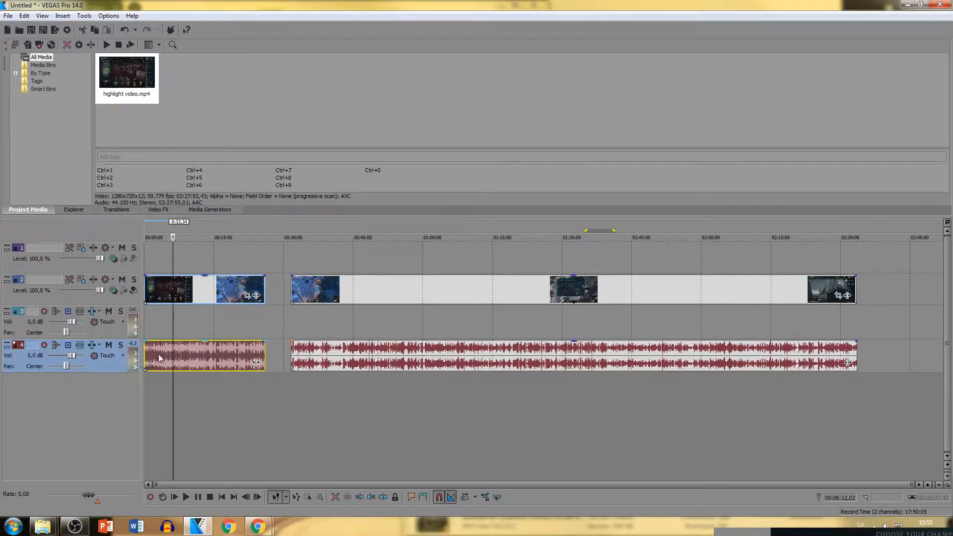
key(space)
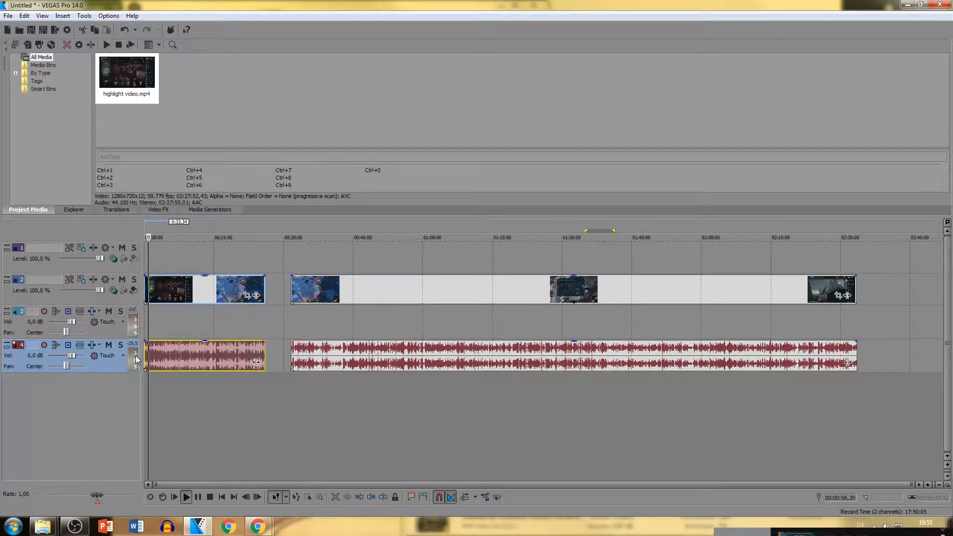
click(163, 365)
key(space)
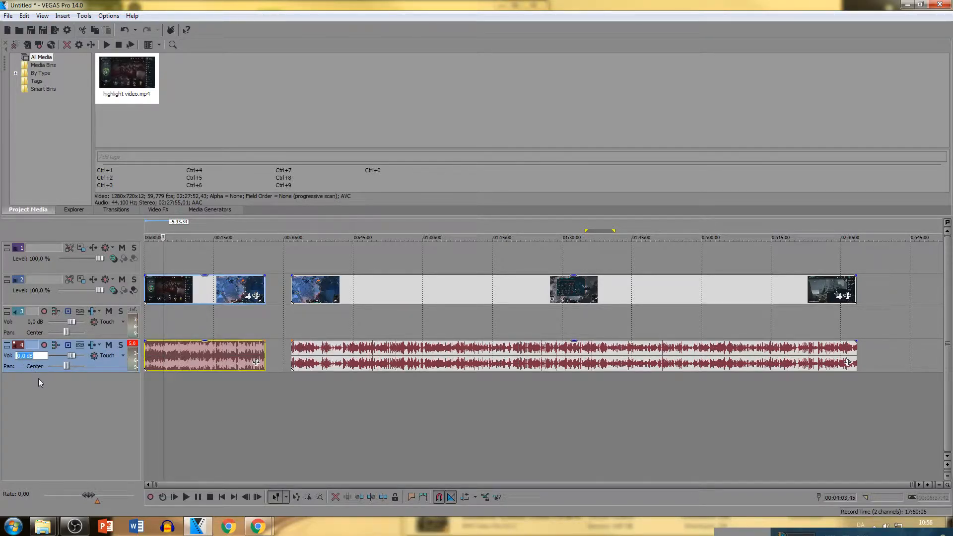
- Name the audio track holding the segments "main audio" and widen the track headers
click(37, 356)
double_click(37, 344)
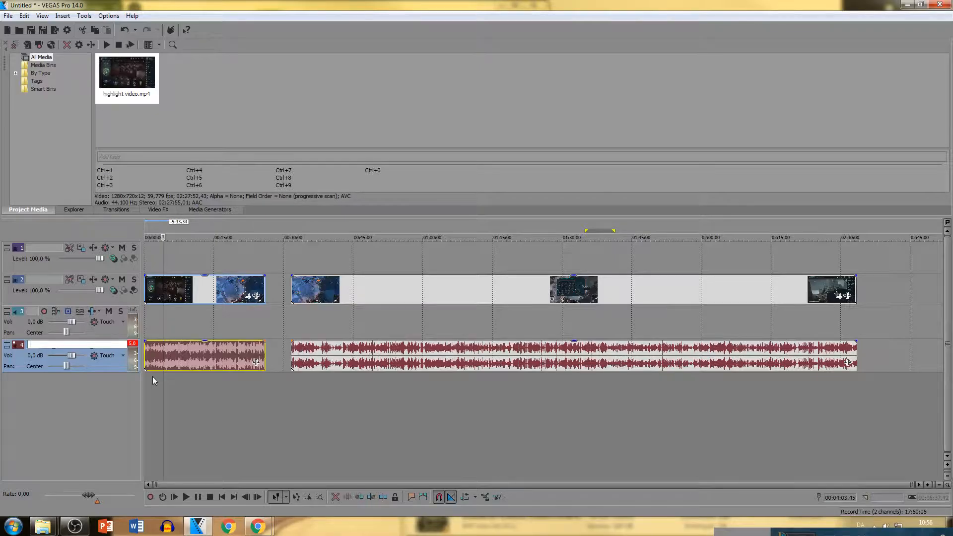
text(main audio)
key(Return)
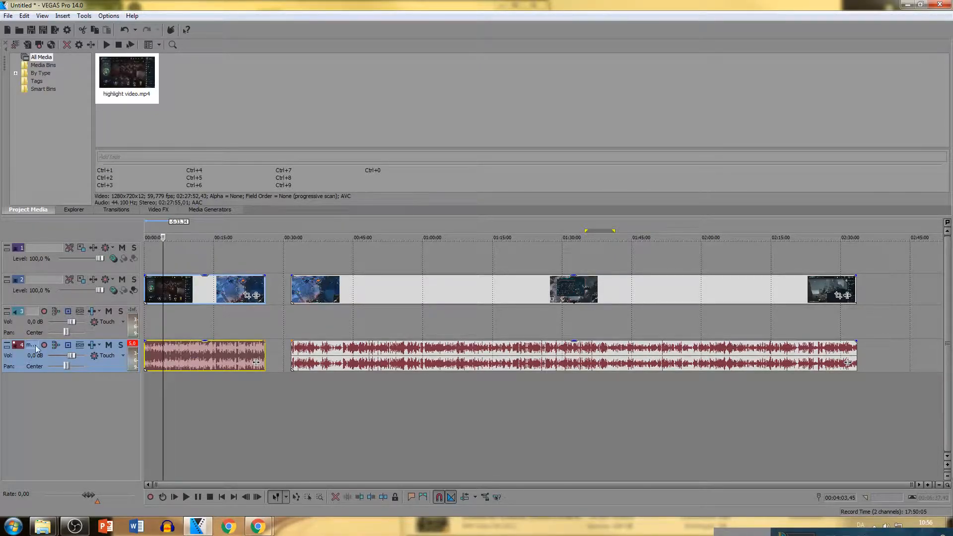
mouse_move(142, 328)
mouse_down()
mouse_move(211, 332)
mouse_move(160, 333)
mouse_up()
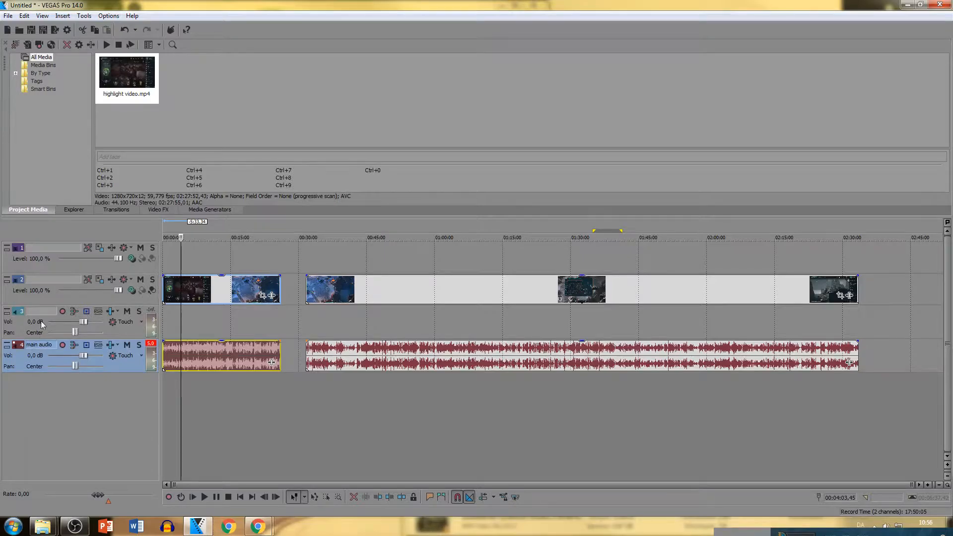
- Name the second video track "main video'" and the empty video track above it "fx"
double_click(53, 283)
text(main vi)
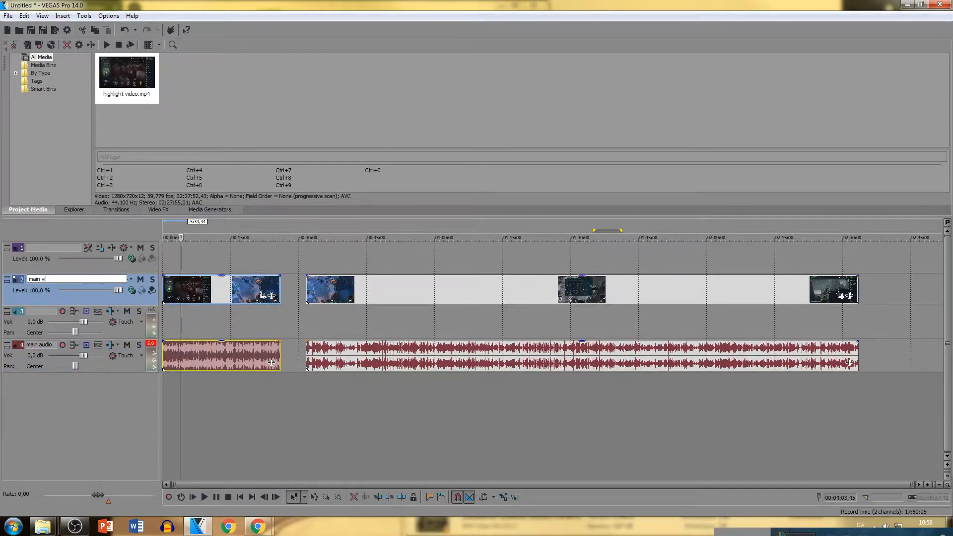
text(deo')
key(Return)
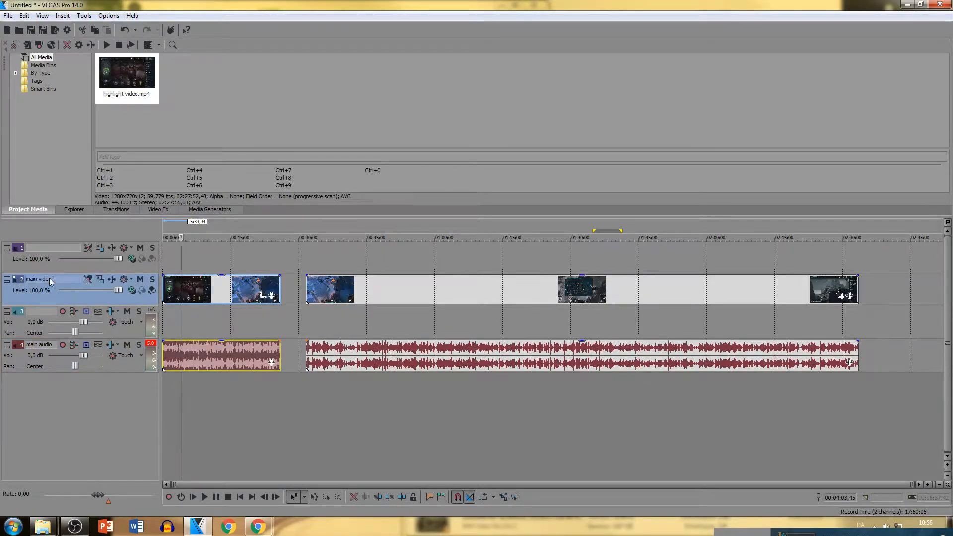
double_click(65, 249)
text(fx)
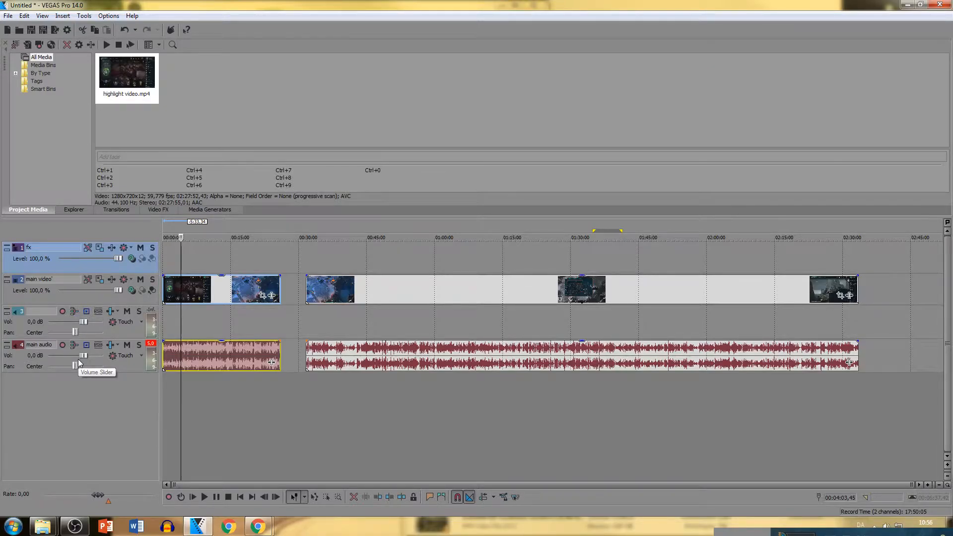
- Move the empty audio track below the main audio track
click(40, 323)
drag(40, 321, 32, 385)
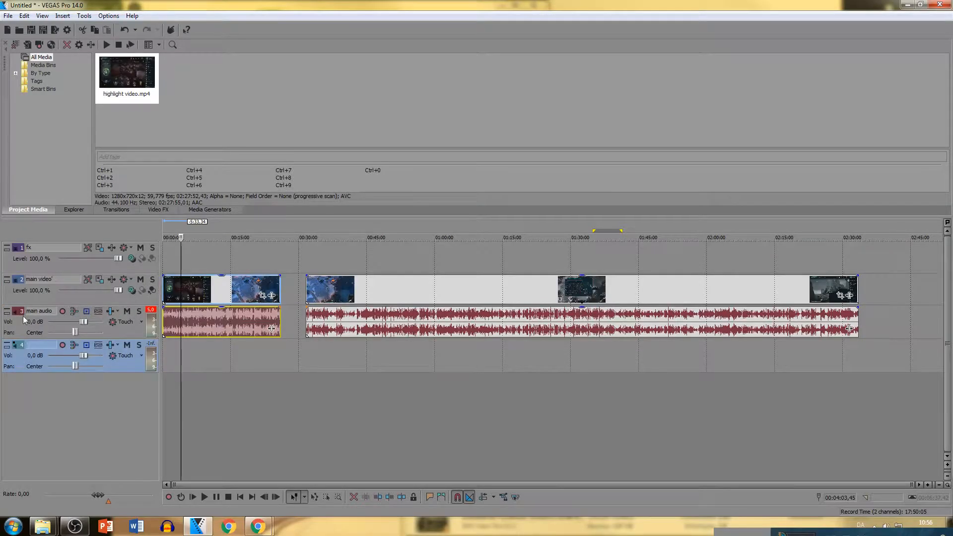
- Try lowering the volume of both audio tracks together to -1,0 dB and restore it to 0,0 dB
click(119, 330)
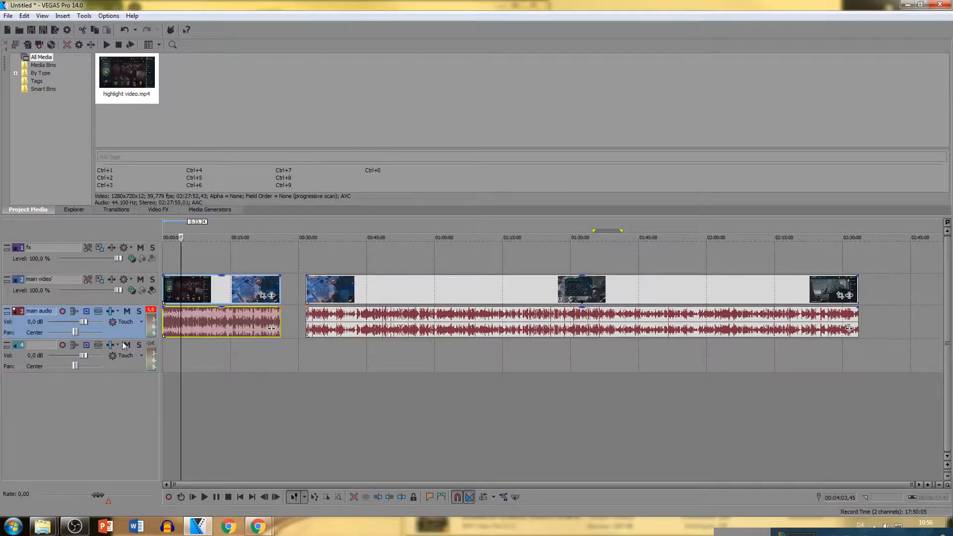
ctrl+click(126, 368)
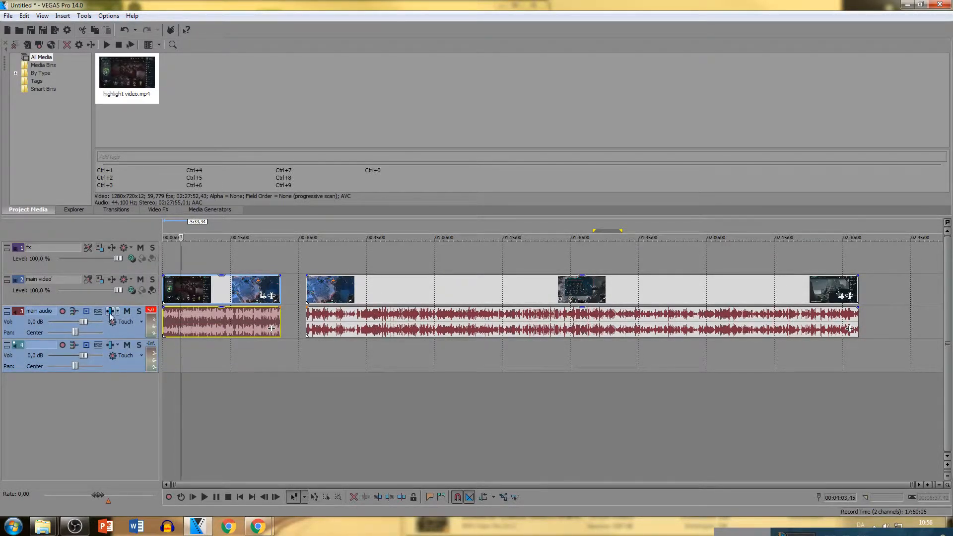
scroll(74, 354, down, 6)
scroll(74, 355, up, 1)
scroll(73, 355, down, 3)
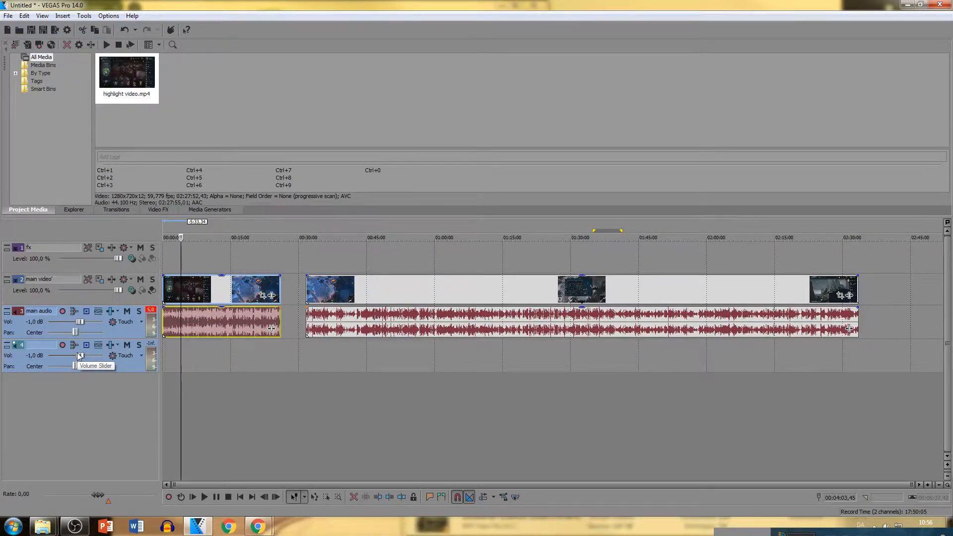
scroll(77, 353, up, 3)
scroll(76, 353, up, 5)
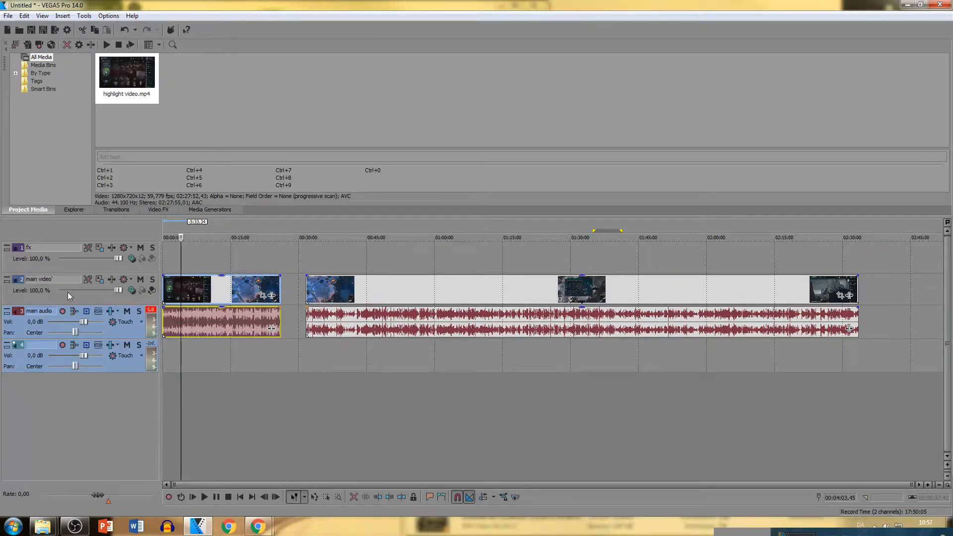
- Try muting and soloing the main audio track, and switch mute and solo off again
drag(116, 290, 145, 295)
click(129, 312)
click(129, 312)
click(139, 312)
click(138, 311)
click(139, 312)
click(139, 345)
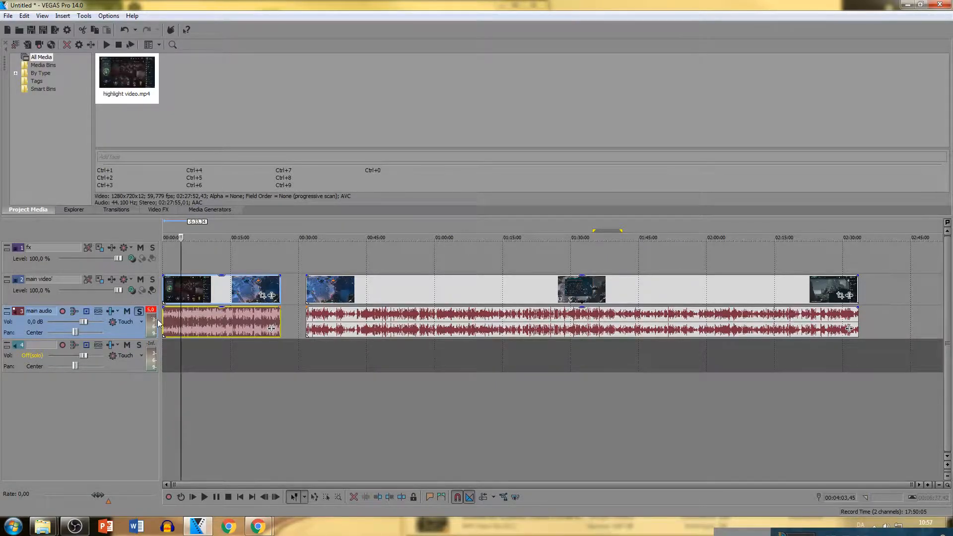
click(139, 312)
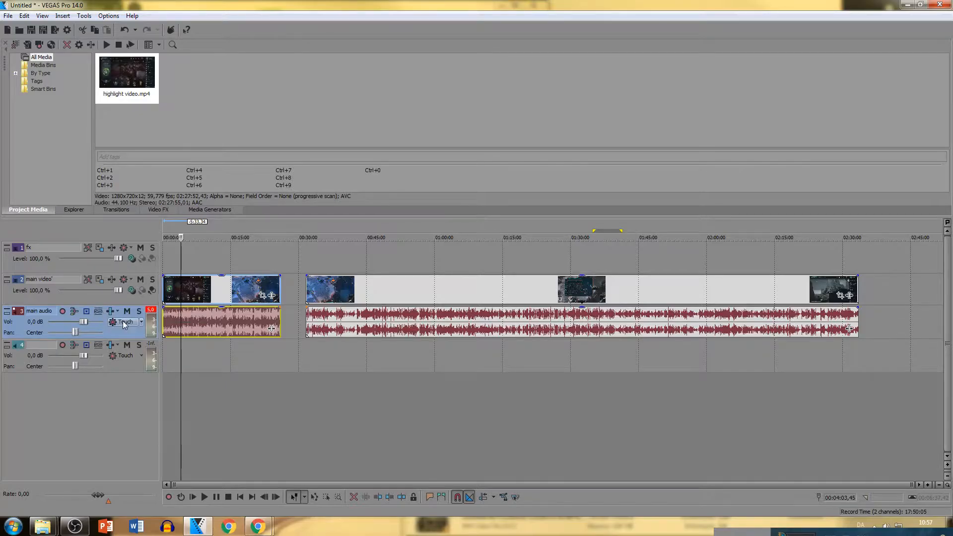
- Enable automation on the main audio track and place the cursor at about 00:02:56 in its first segment
click(249, 347)
click(199, 323)
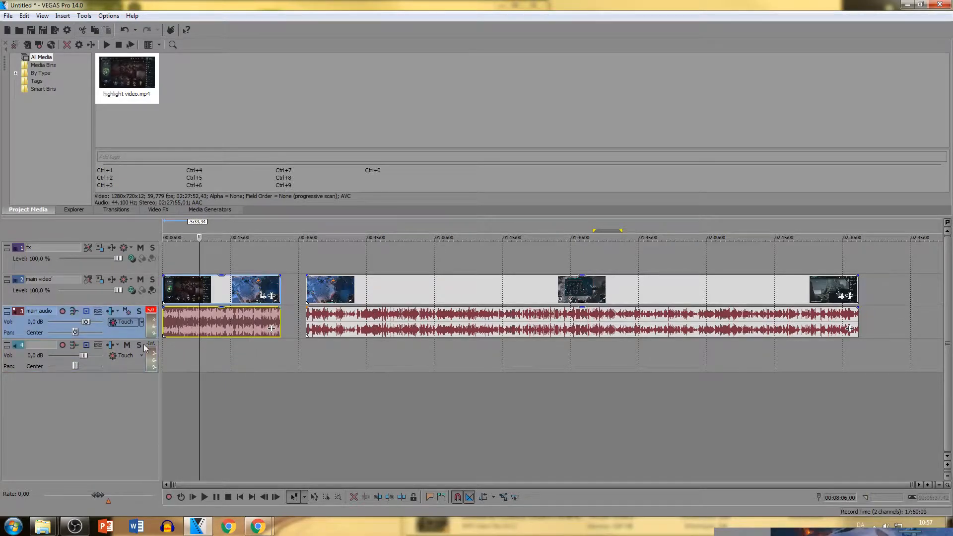
scroll(216, 327, up, 3)
scroll(216, 327, up, 4)
scroll(213, 330, down, 2)
scroll(213, 330, up, 3)
click(192, 331)
scroll(201, 331, up, 3)
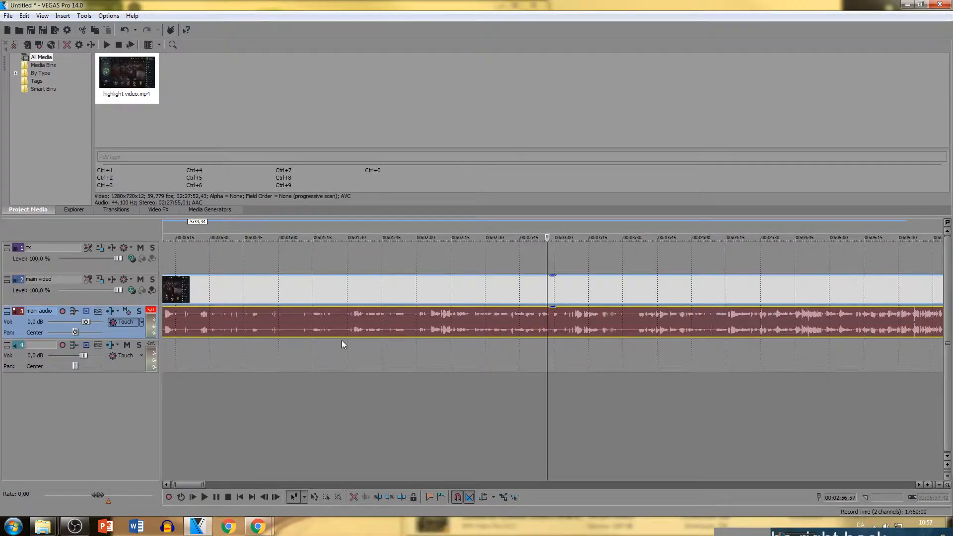
- Play from about 00:01:05 and raise the main audio volume during playback to record a volume envelope
click(566, 325)
click(289, 326)
key(space)
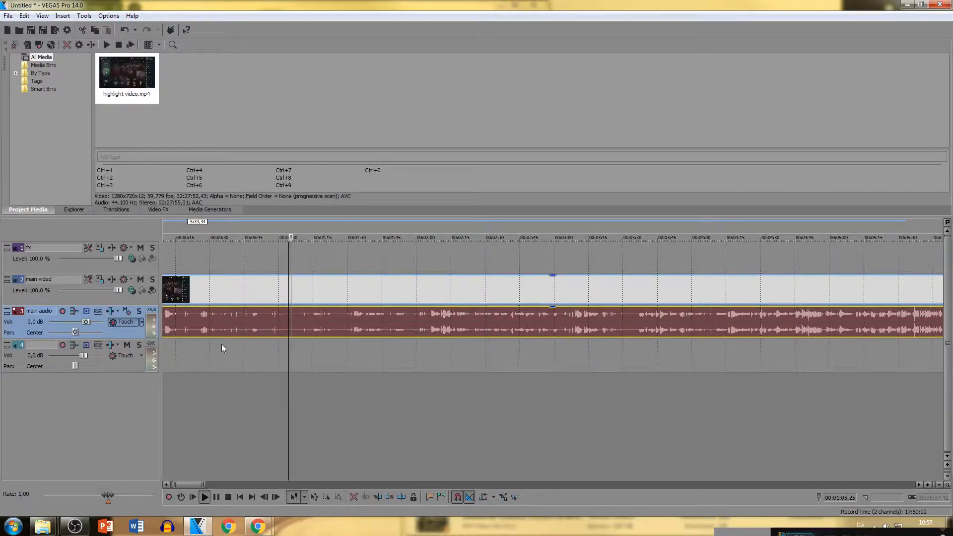
scroll(418, 320, up, 3)
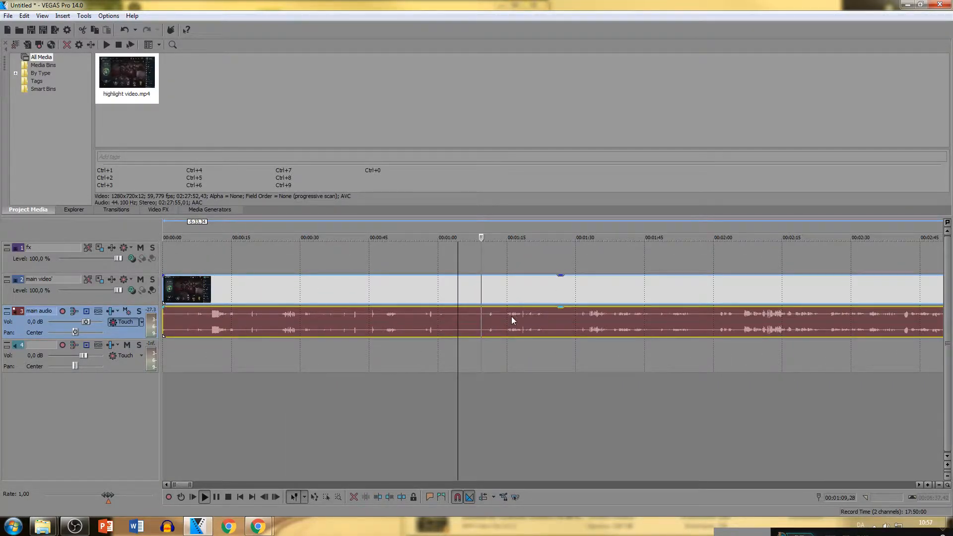
click(86, 321)
drag(87, 320, 106, 322)
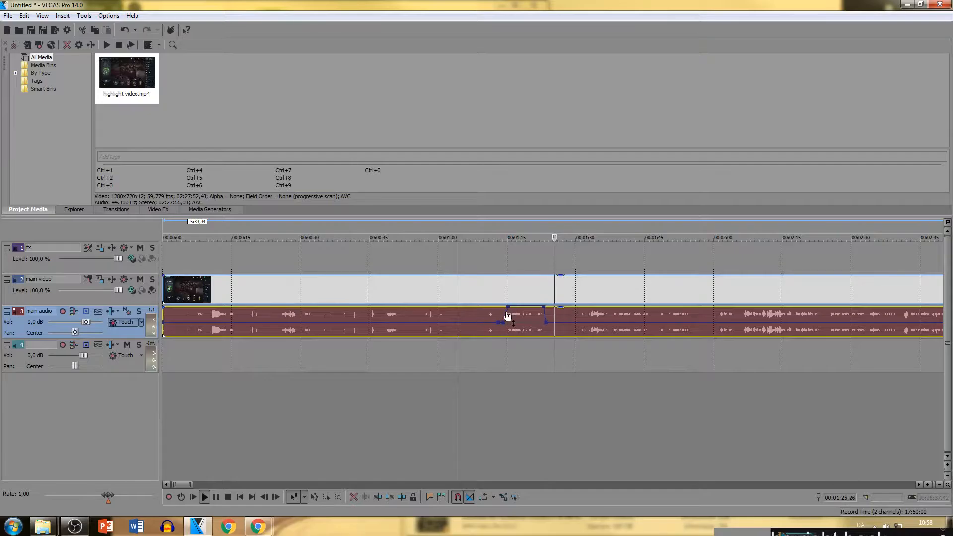
- Play the recorded volume rise on the main audio track from about 00:01:13
scroll(509, 315, up, 2)
scroll(511, 311, up, 2)
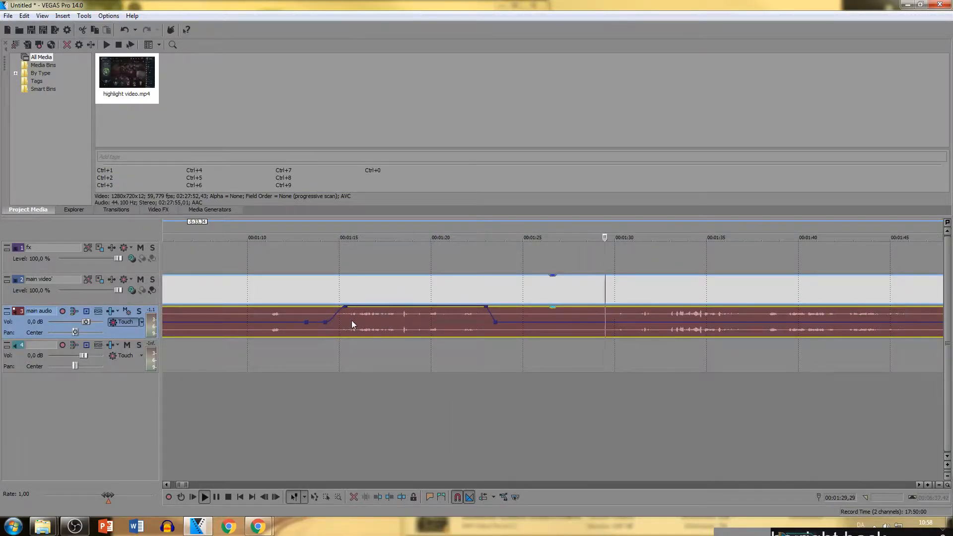
click(302, 348)
key(space)
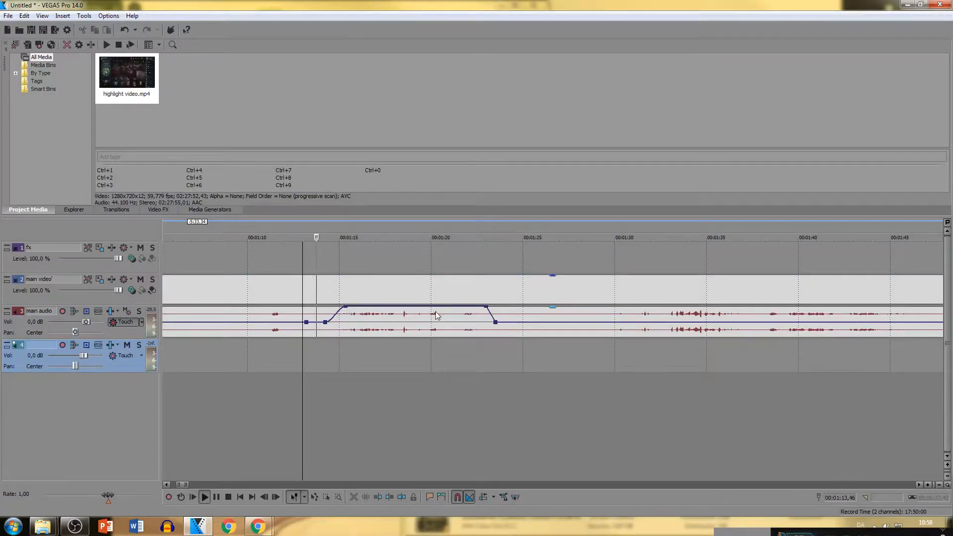
key(space)
scroll(385, 334, down, 2)
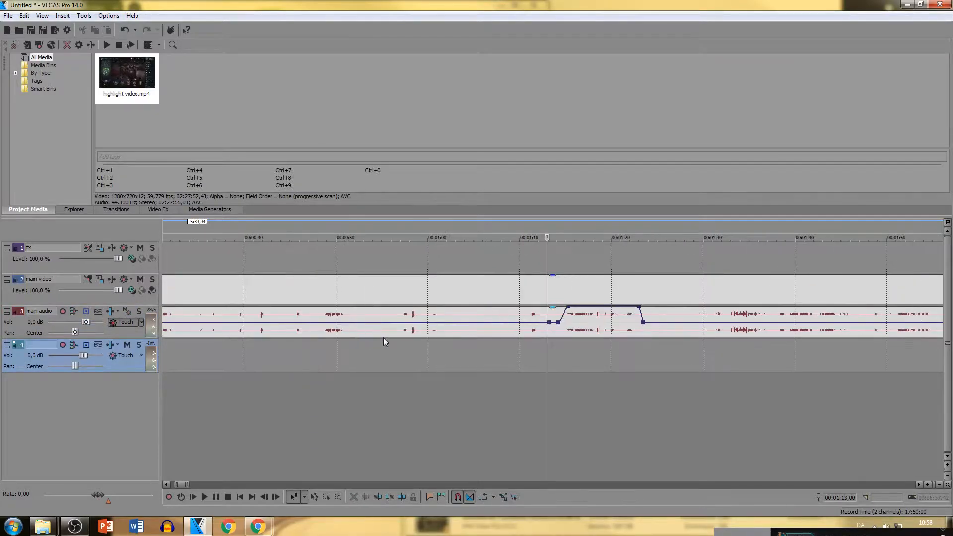
- Add volume envelope points at about 00:00:58, 00:00:59 and 00:01:01 on the main audio track, raising the middle one to 6,0 dB
click(415, 324)
double_click(445, 322)
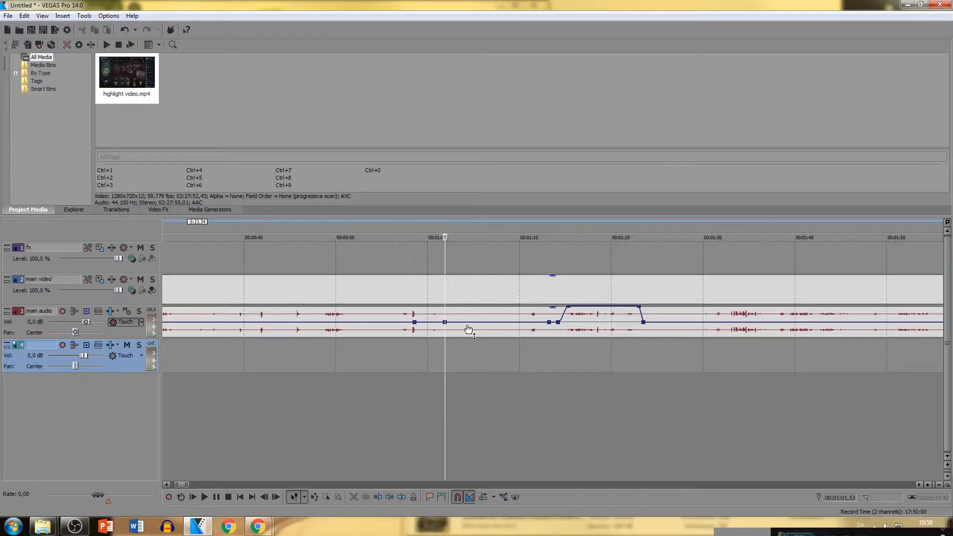
scroll(447, 331, up, 2)
double_click(519, 322)
drag(520, 326, 525, 292)
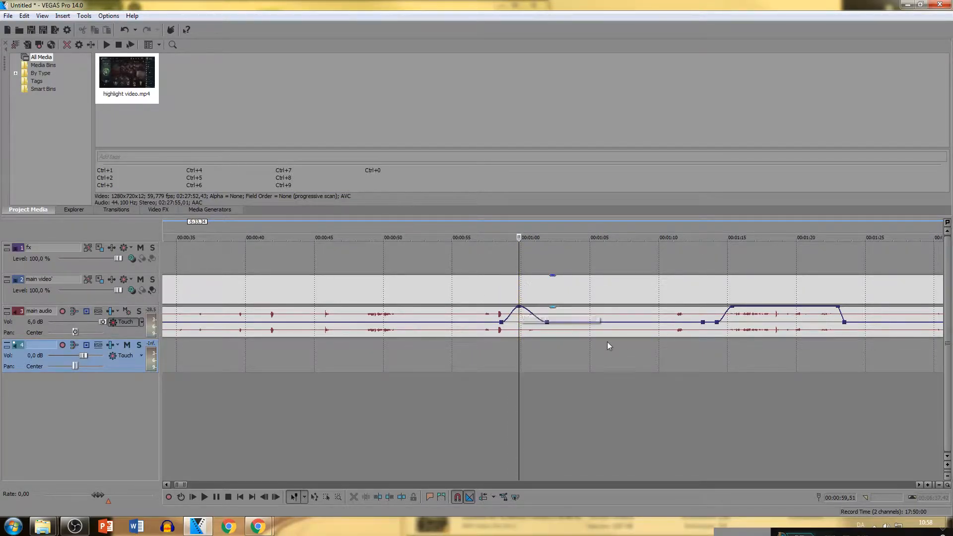
- Shift the raised envelope point earlier to align with the point before it, giving an abrupt volume rise
scroll(523, 343, up, 2)
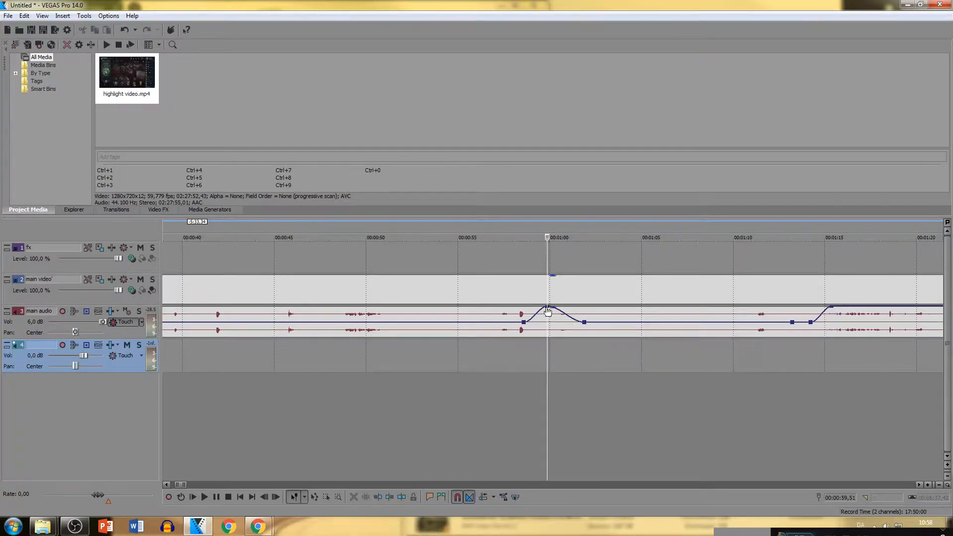
drag(547, 312, 466, 308)
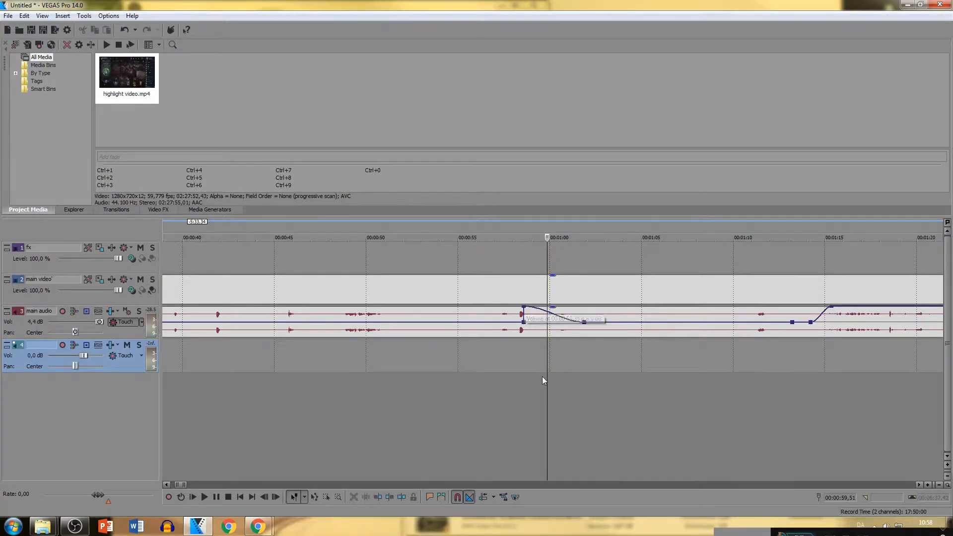
- Reset all volume envelope points on the main audio track
scroll(522, 317, down, 5)
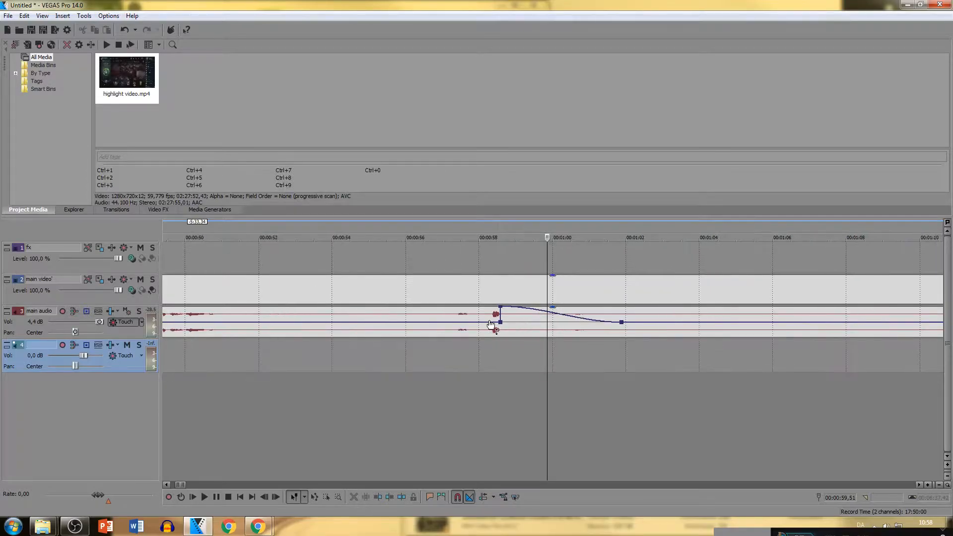
right_click(429, 324)
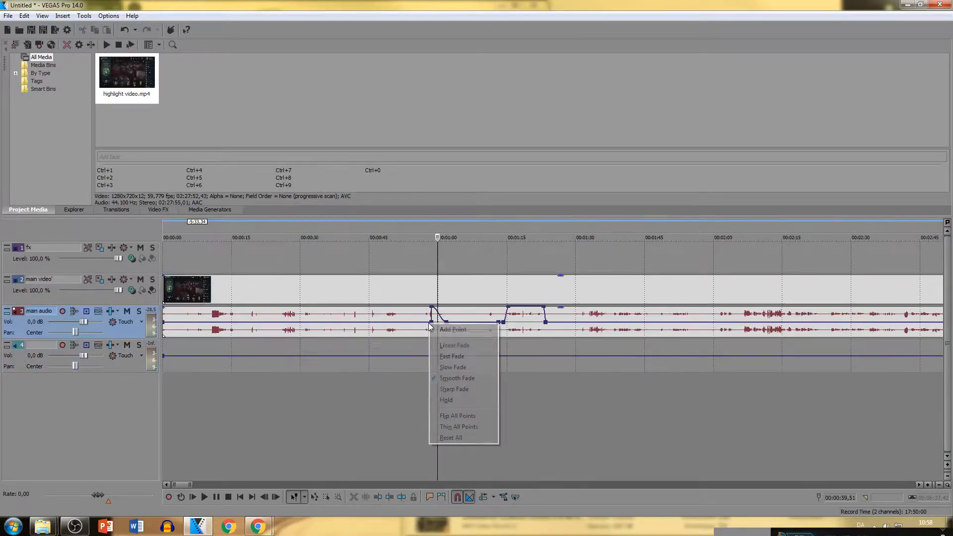
right_click(403, 321)
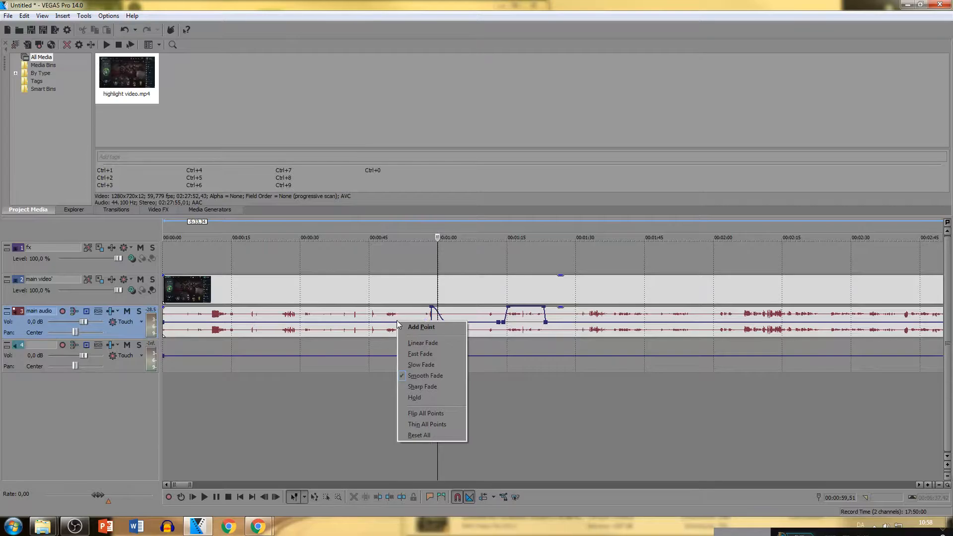
click(431, 436)
click(594, 417)
scroll(523, 422, down, 6)
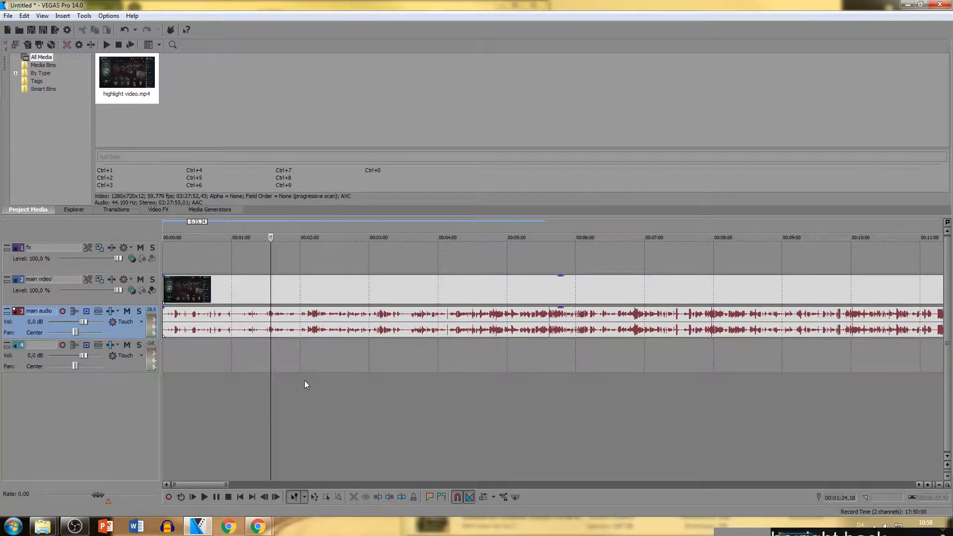
scroll(304, 381, up, 4)
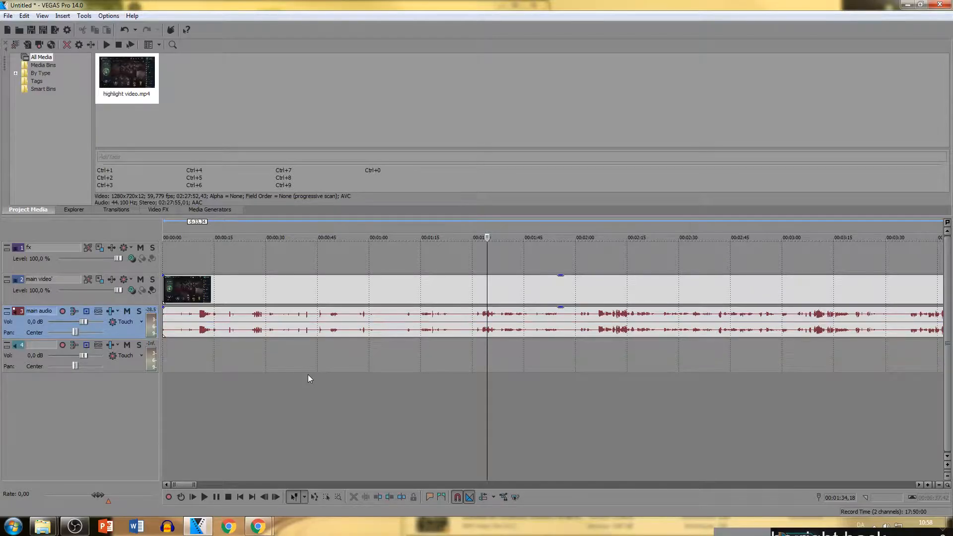
scroll(309, 380, down, 10)
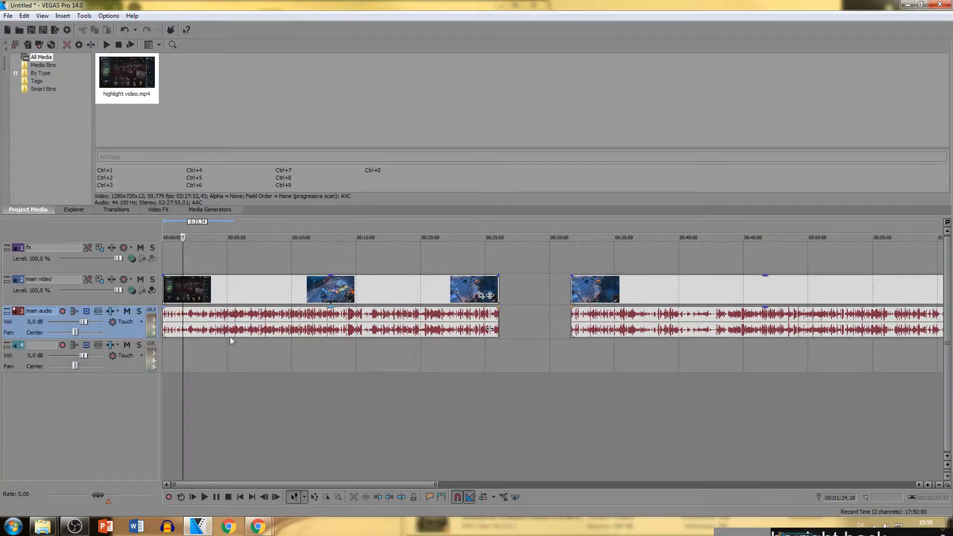
click(170, 326)
double_click(159, 274)
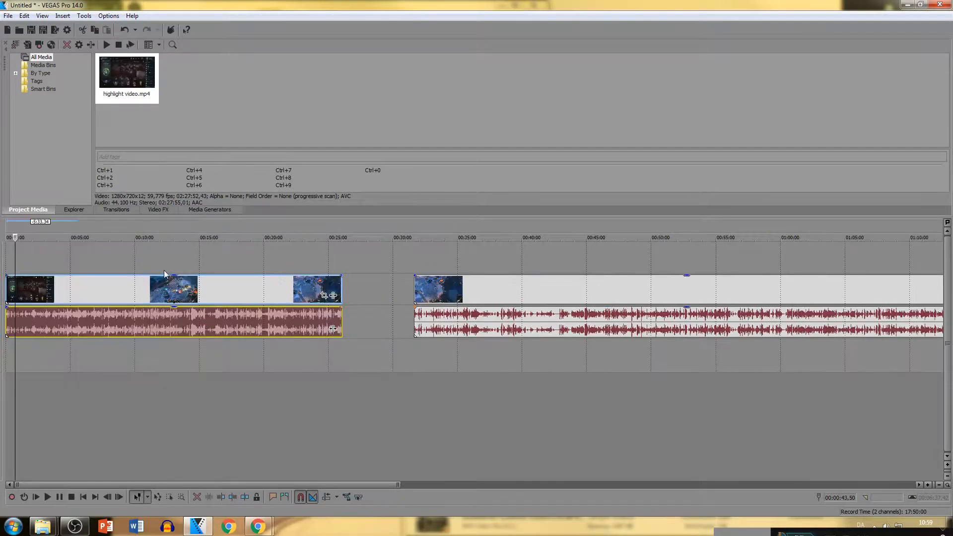
click(8, 288)
double_click(4, 282)
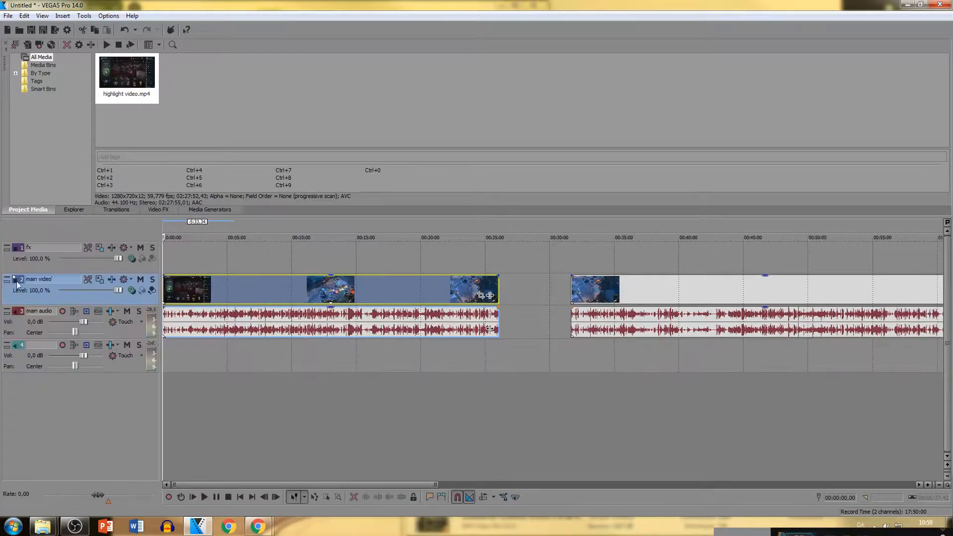
- Play from about 00:00:27, reposition the cursor to about 00:01:06 during playback, and stop so it returns to its start point
click(175, 272)
scroll(174, 273, up, 1)
click(191, 286)
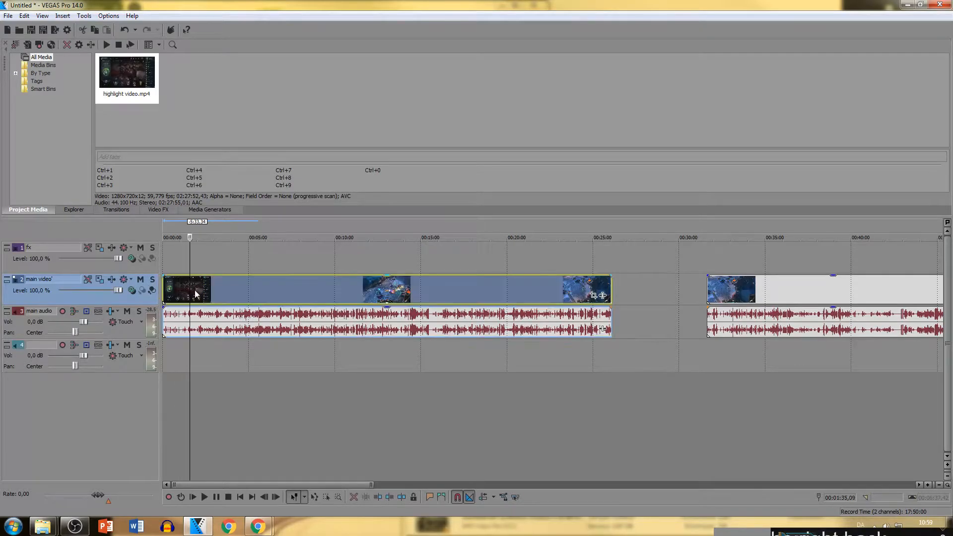
scroll(244, 301, up, 3)
click(186, 249)
key(space)
click(219, 287)
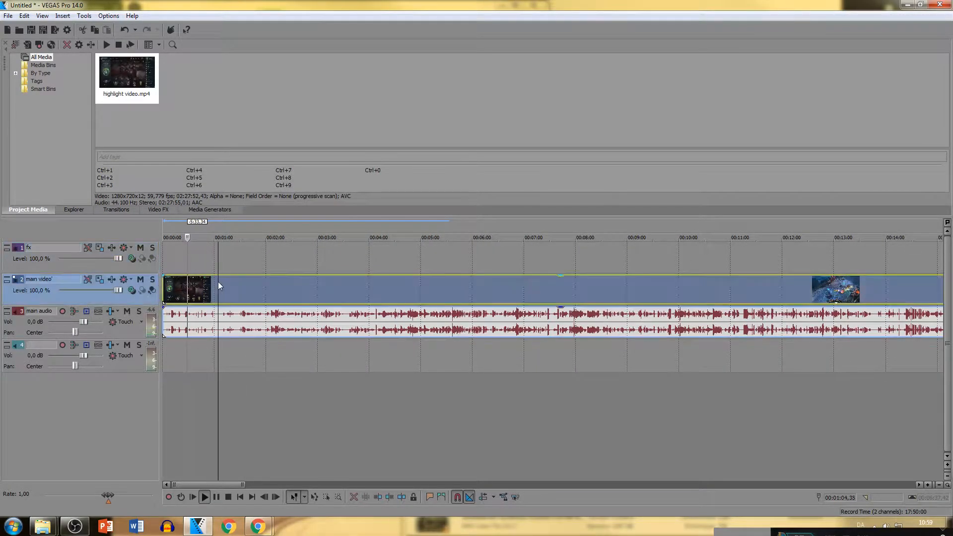
click(208, 259)
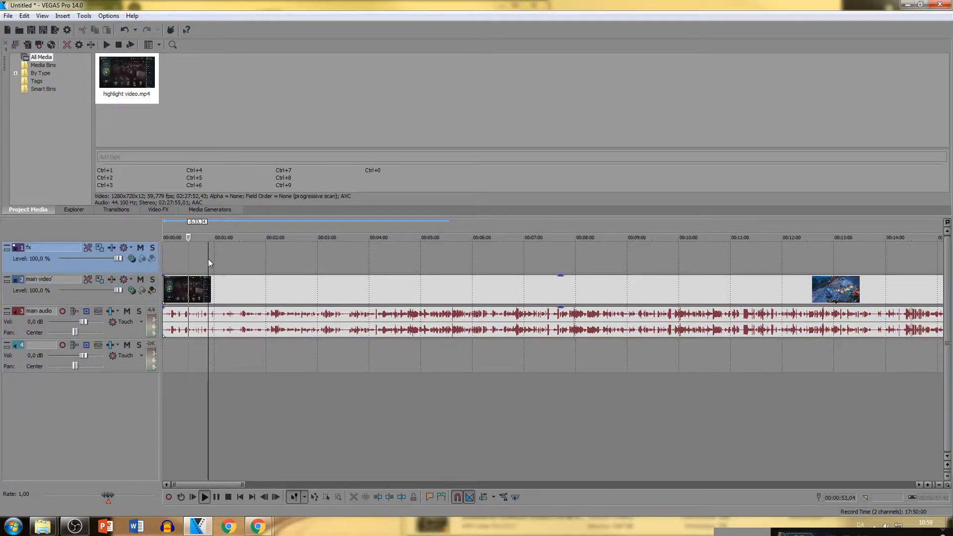
click(220, 374)
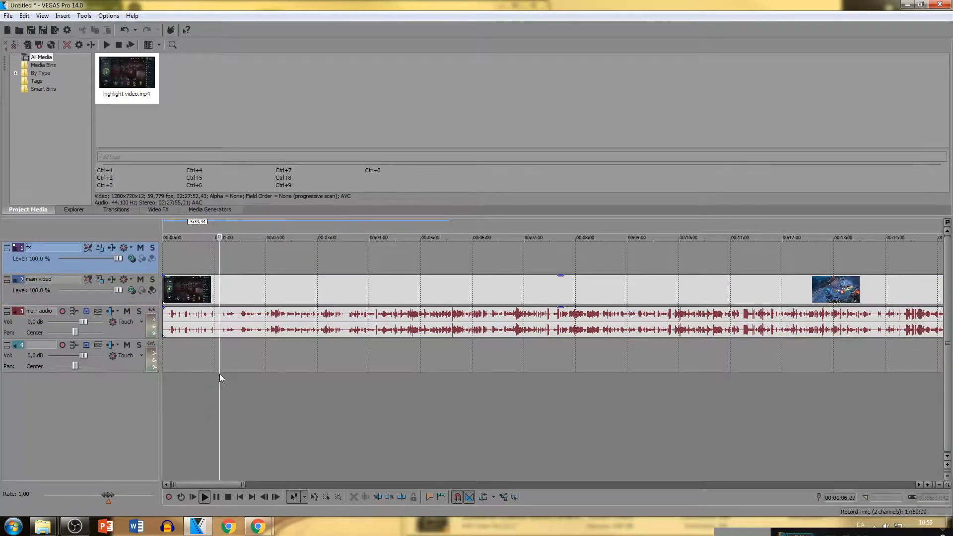
scroll(204, 371, up, 3)
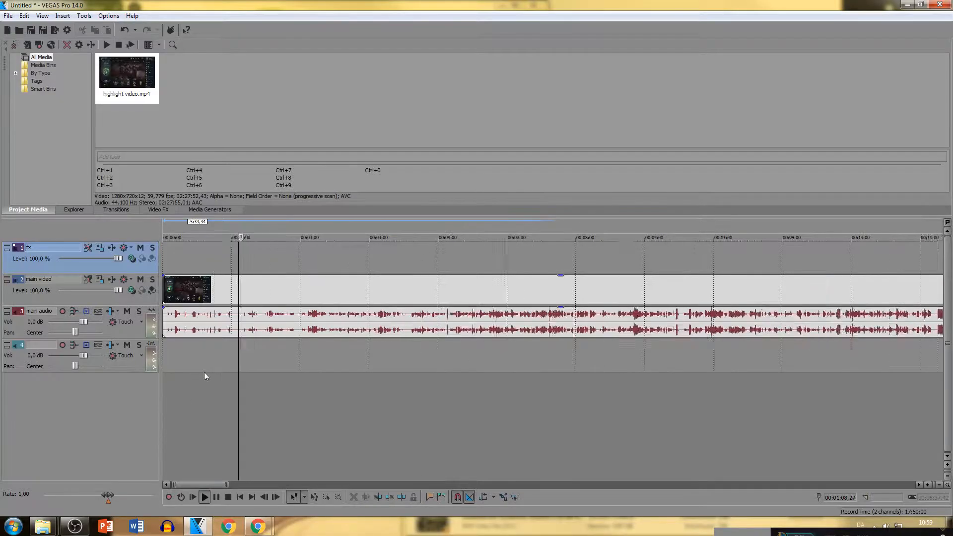
key(space)
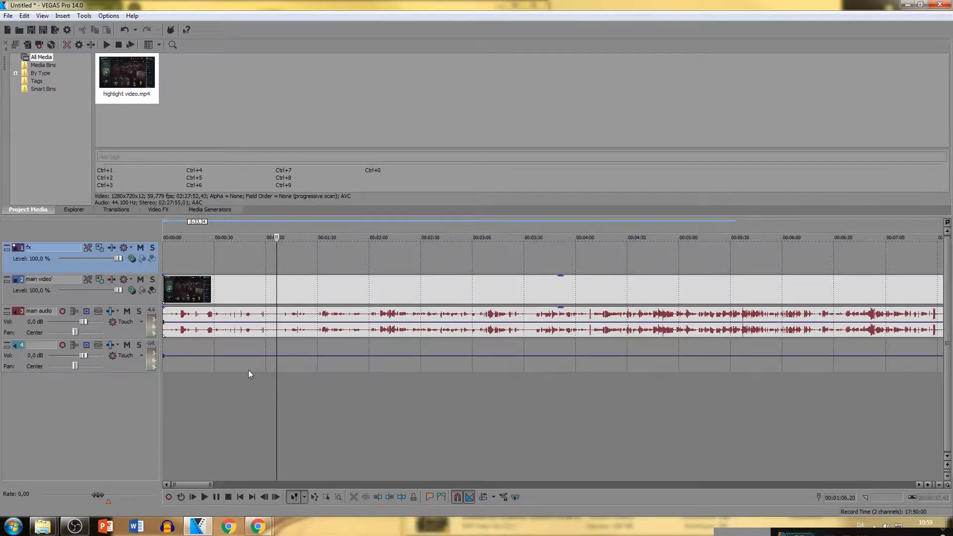
key(c)
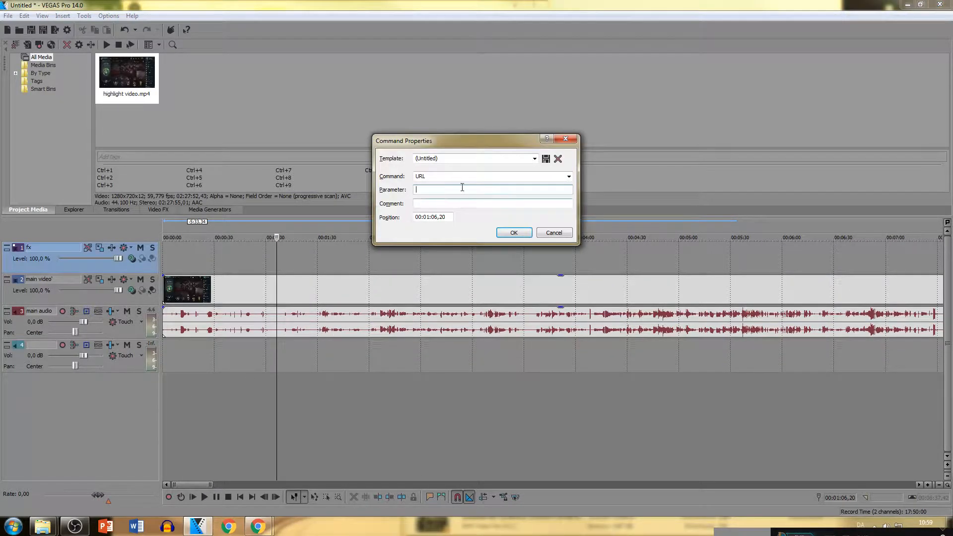
click(554, 233)
- Play and stop the timeline from different cursor positions, including about 00:02:10 and 00:02:17
key(space)
key(space)
click(387, 253)
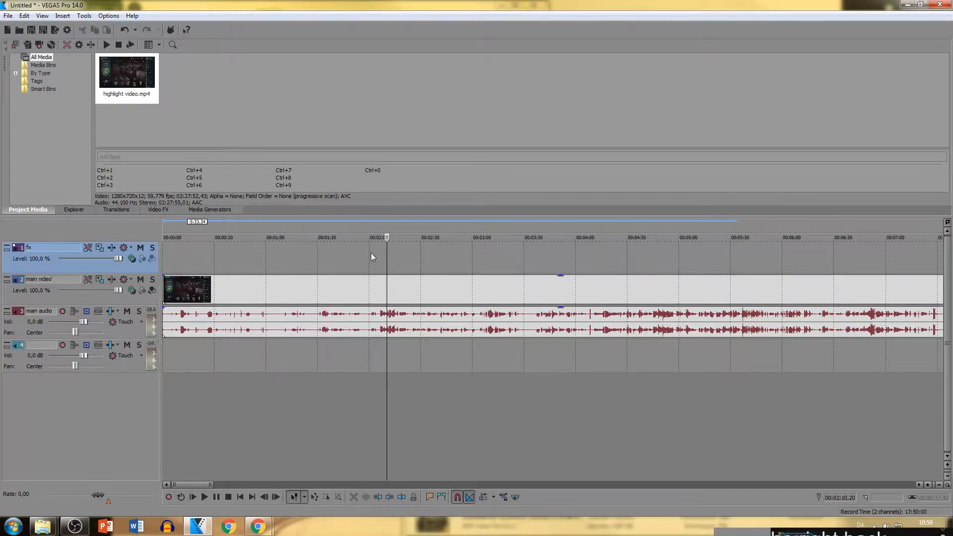
click(345, 391)
key(space)
click(398, 403)
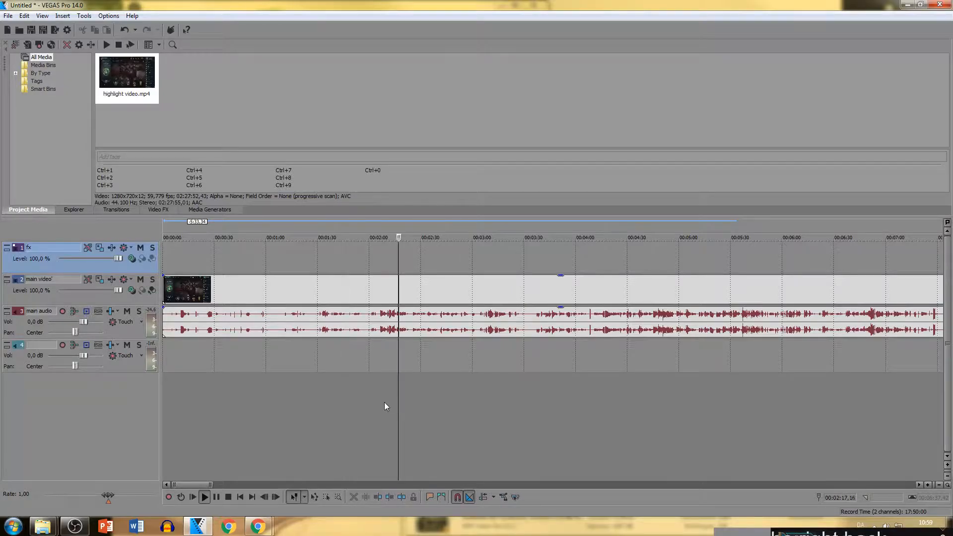
key(space)
- Play from about 00:02:17 and pause at about 00:02:24, keeping the cursor where playback halts
drag(287, 377, 291, 376)
click(306, 247)
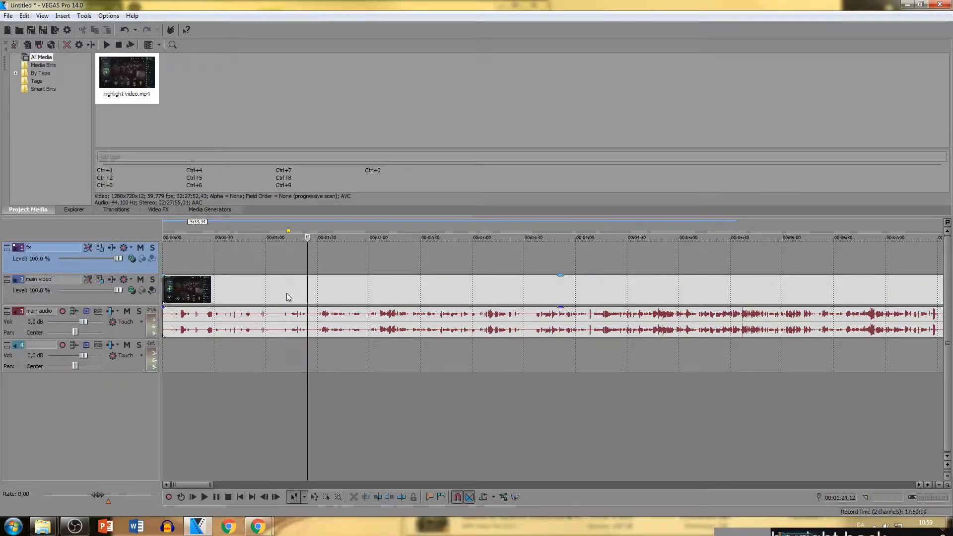
click(282, 293)
click(399, 294)
key(space)
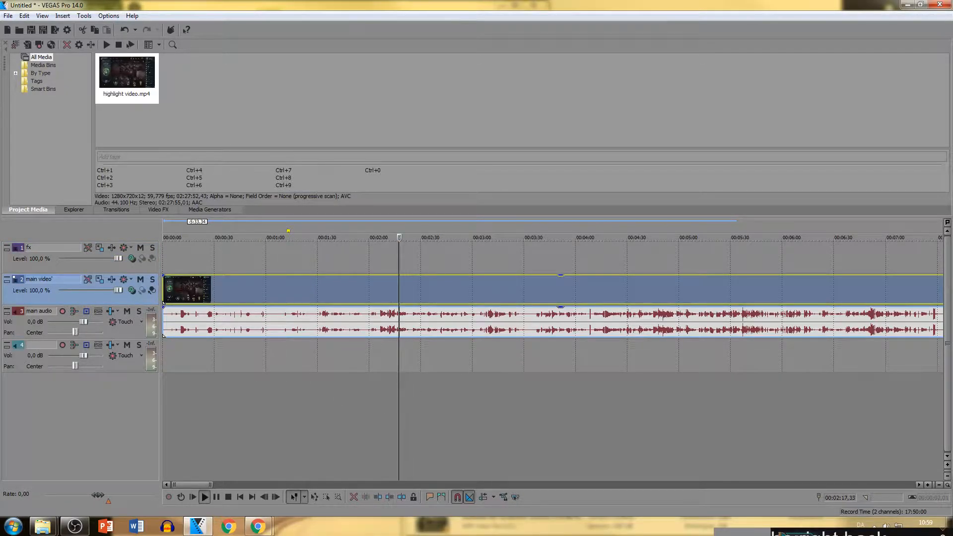
key(Return)
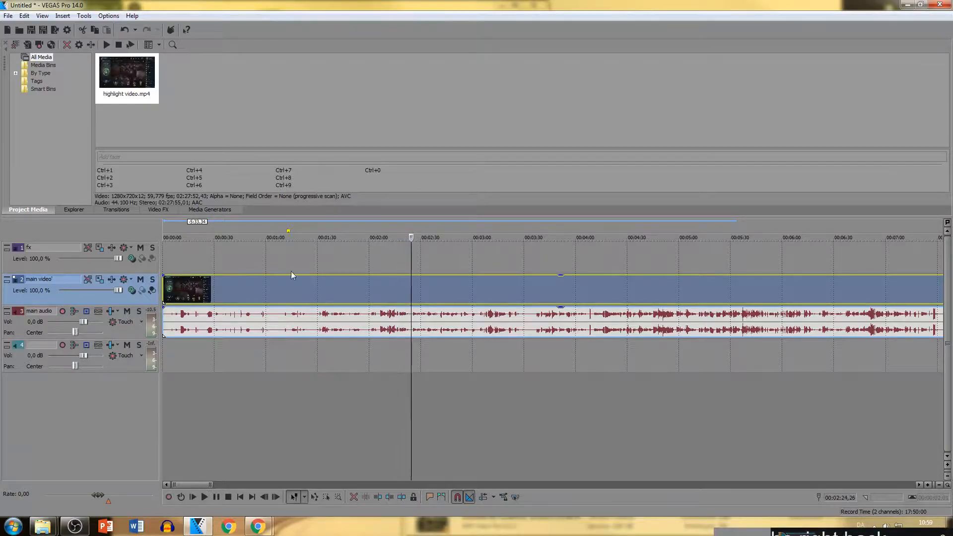
- Play from about 00:00:38 and pause at about 00:00:45, leaving the cursor there
drag(409, 252, 229, 268)
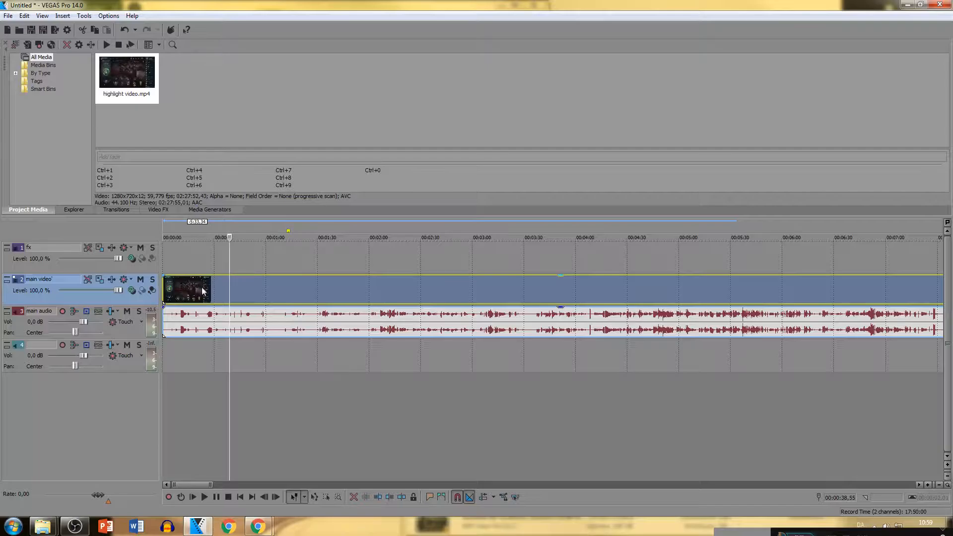
scroll(237, 325, up, 5)
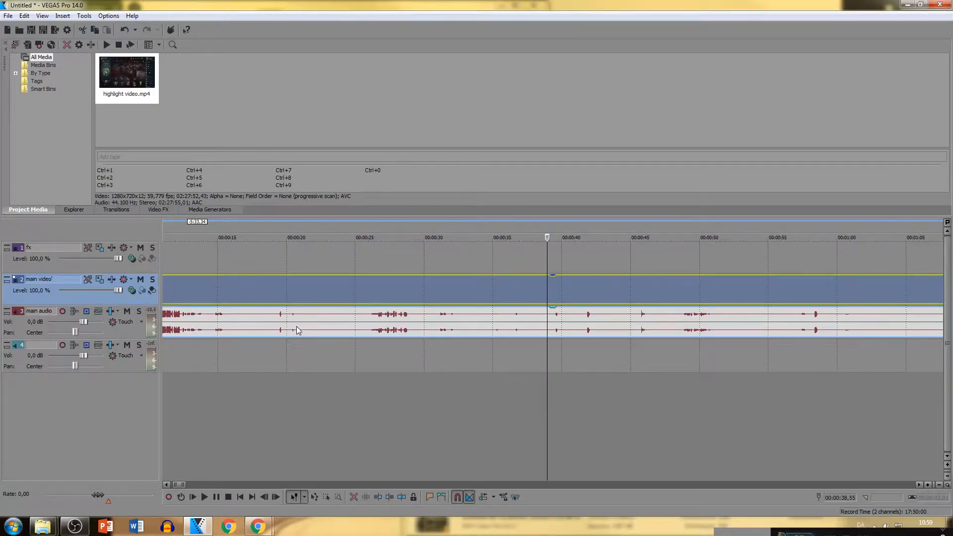
key(Return)
key(Return)
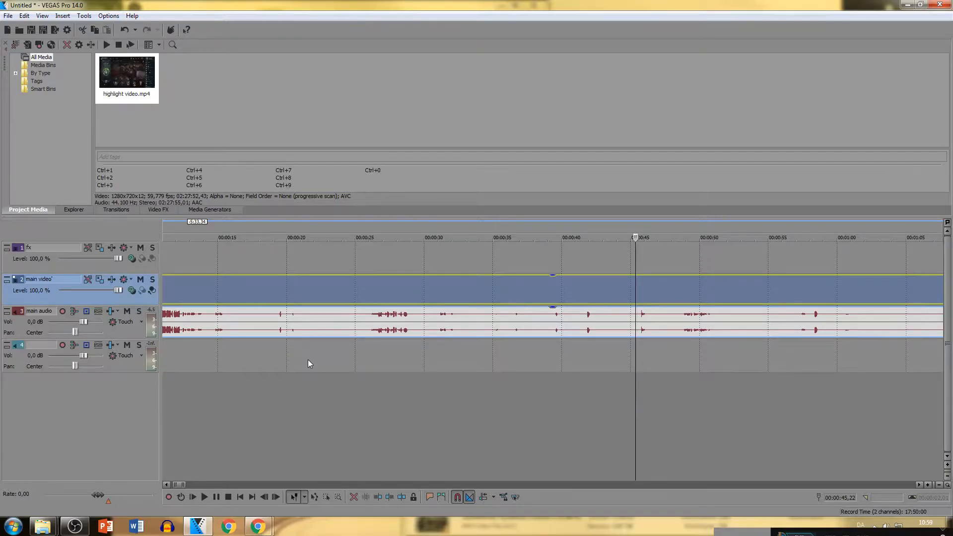
- Play through the loud passage, split the main video and audio at 00:00:13,59, and move the later part slightly away
scroll(298, 344, down, 4)
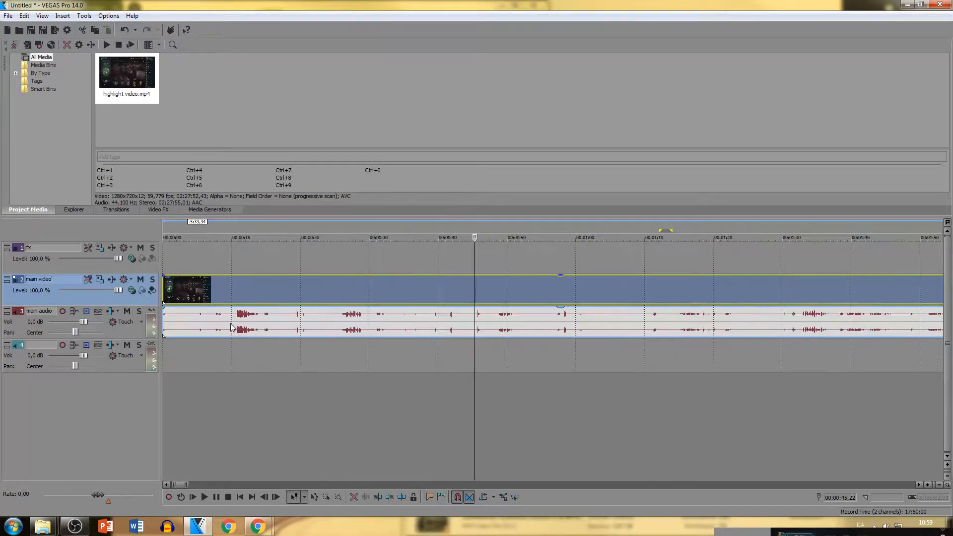
click(243, 299)
scroll(278, 318, up, 5)
key(space)
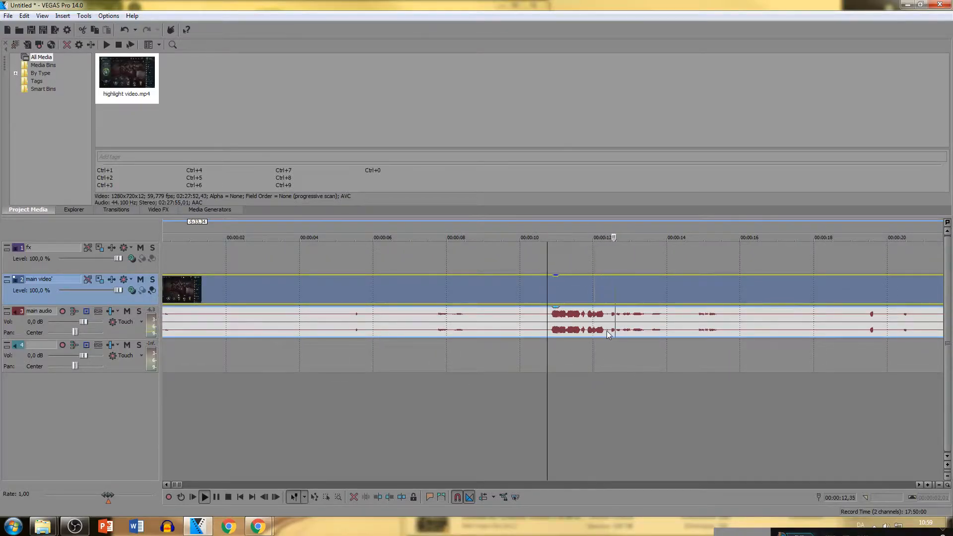
key(Return)
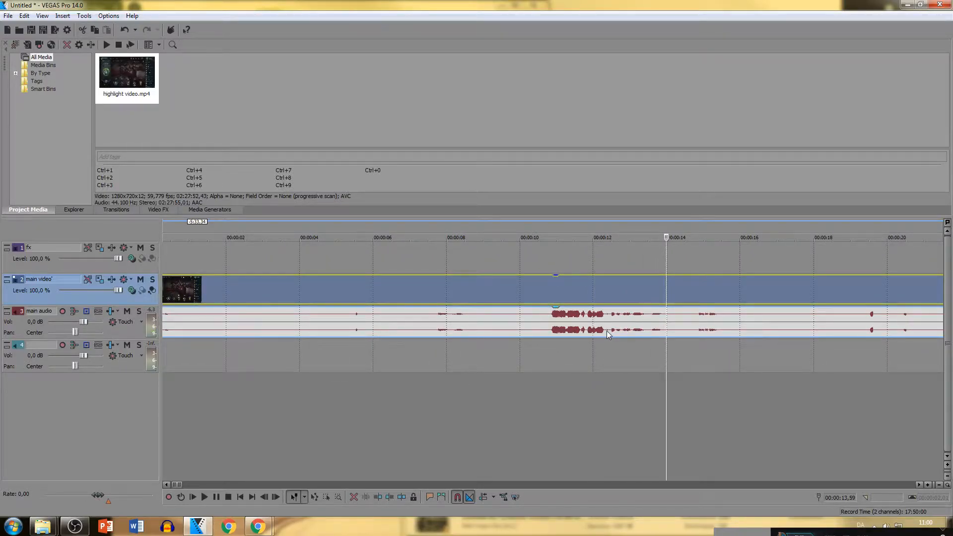
key(s)
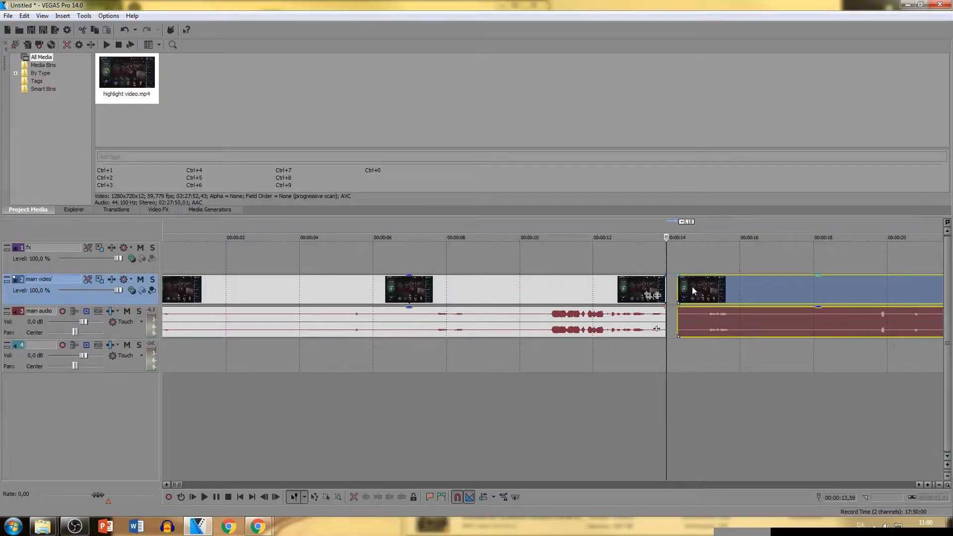
- Delete the main video and audio section before the split
scroll(520, 320, down, 3)
scroll(390, 329, up, 3)
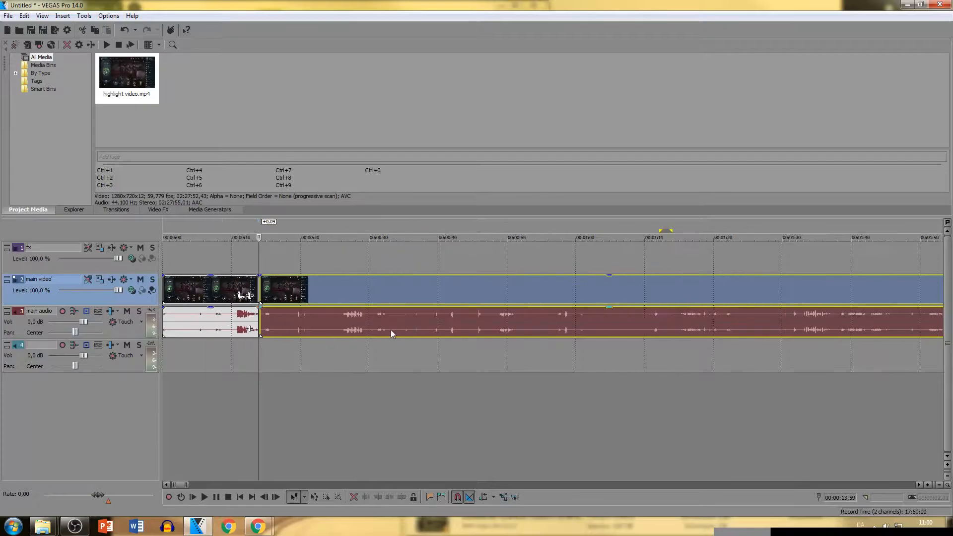
click(374, 297)
key(Delete)
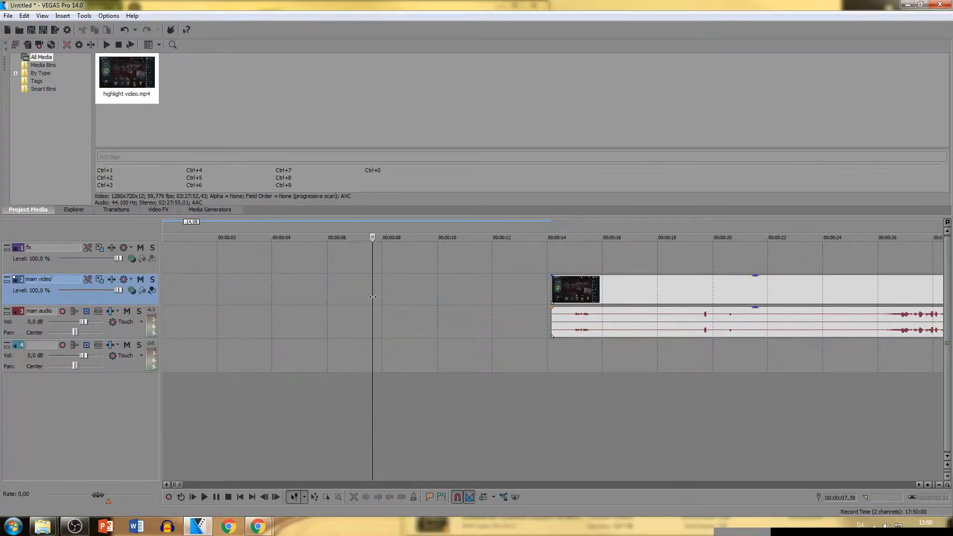
- Extend the start of the remaining main video and audio clip slightly earlier to bring back some of the cut footage
click(532, 348)
click(618, 279)
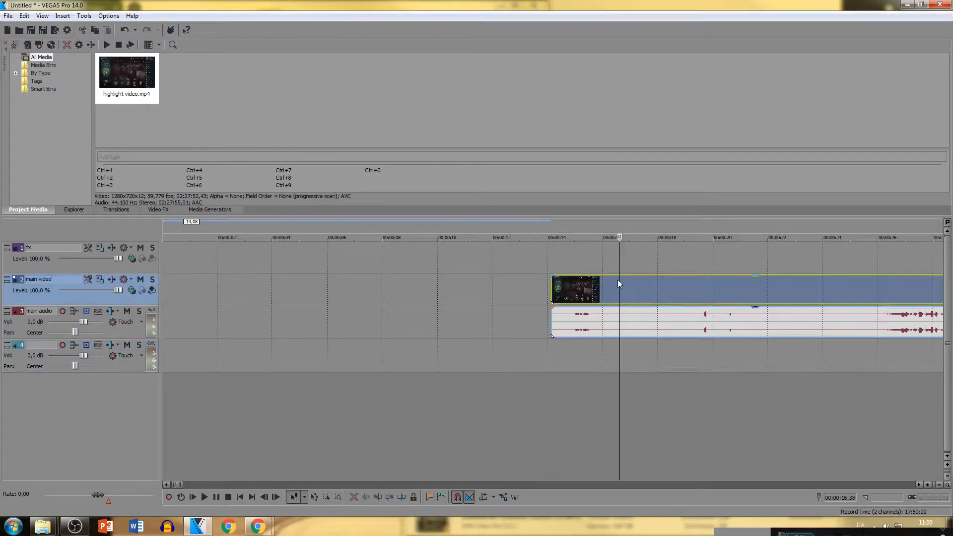
click(556, 323)
double_click(555, 322)
click(557, 322)
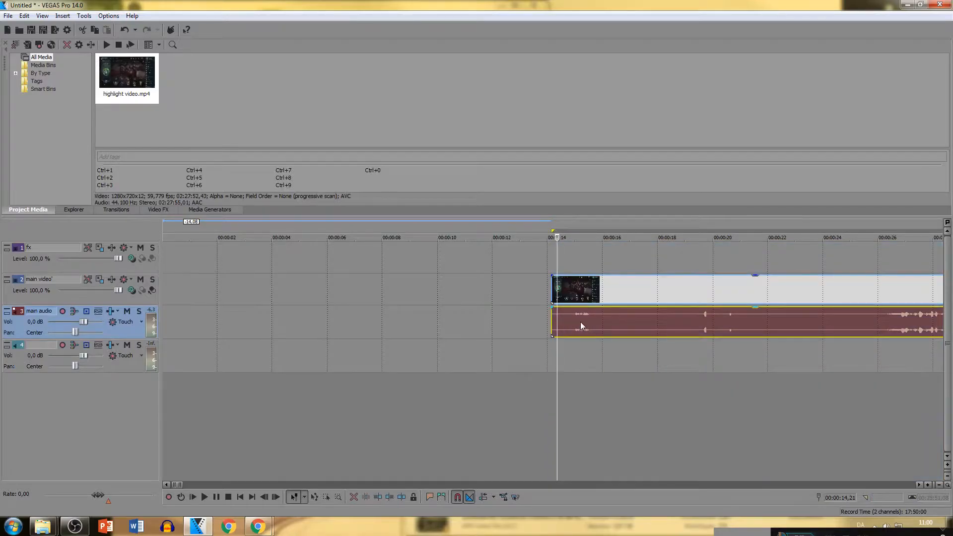
scroll(573, 323, down, 4)
scroll(347, 380, up, 8)
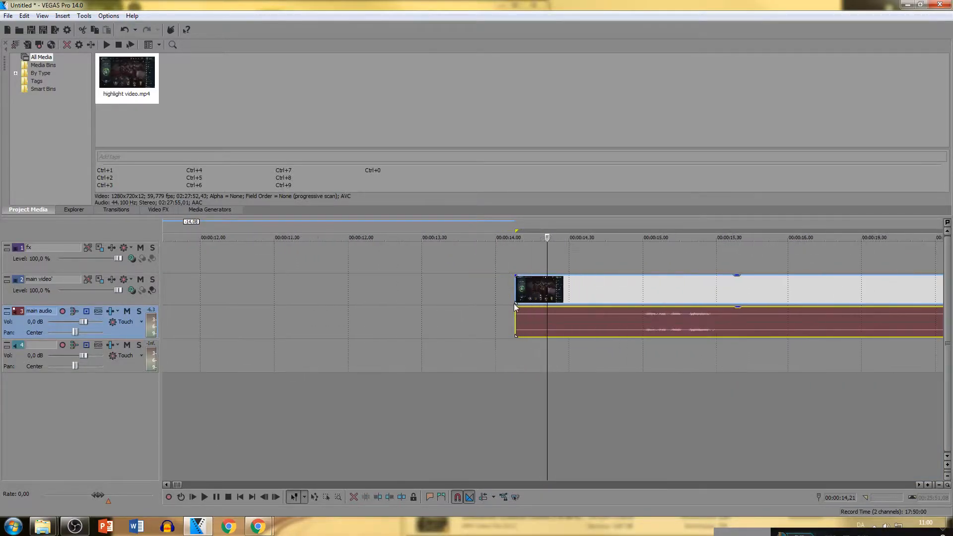
scroll(515, 306, up, 2)
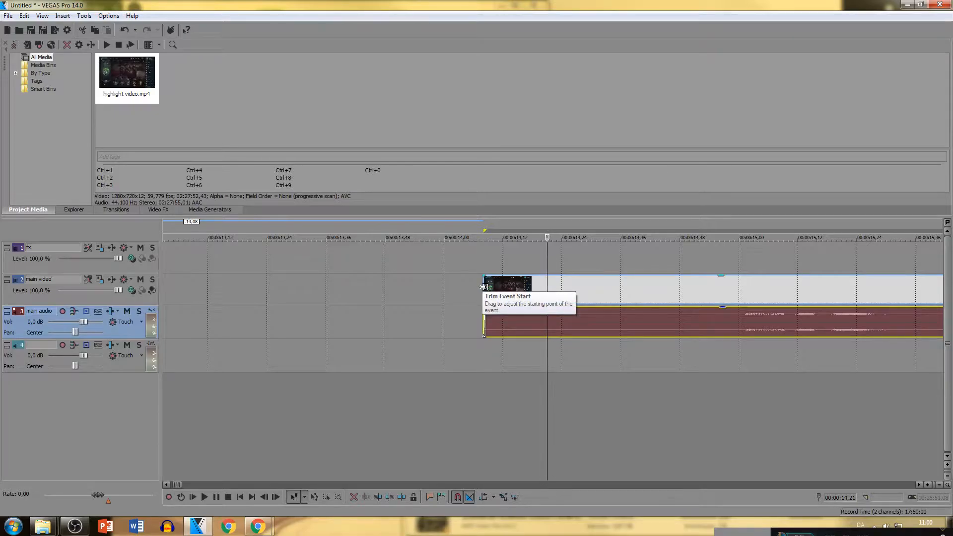
click(483, 287)
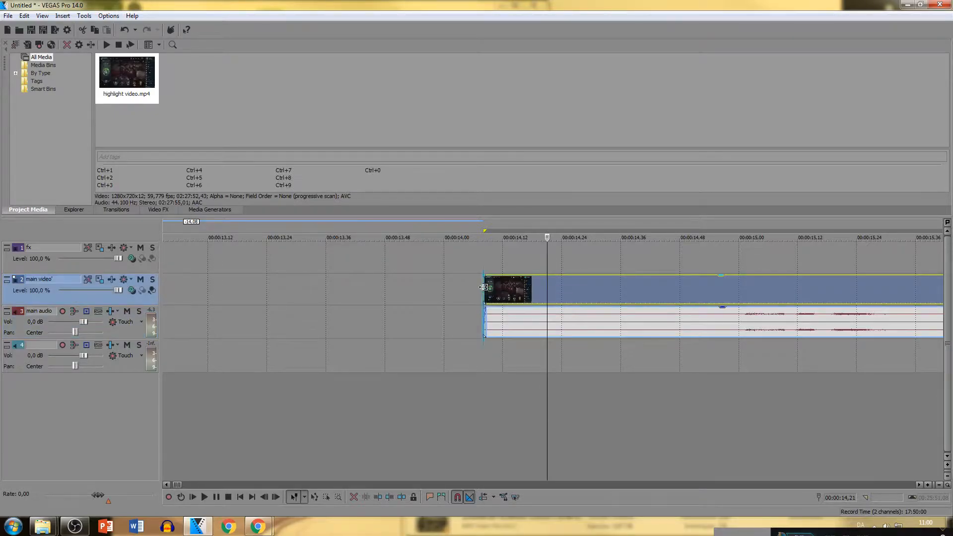
drag(483, 287, 365, 303)
scroll(578, 344, down, 5)
scroll(710, 293, up, 4)
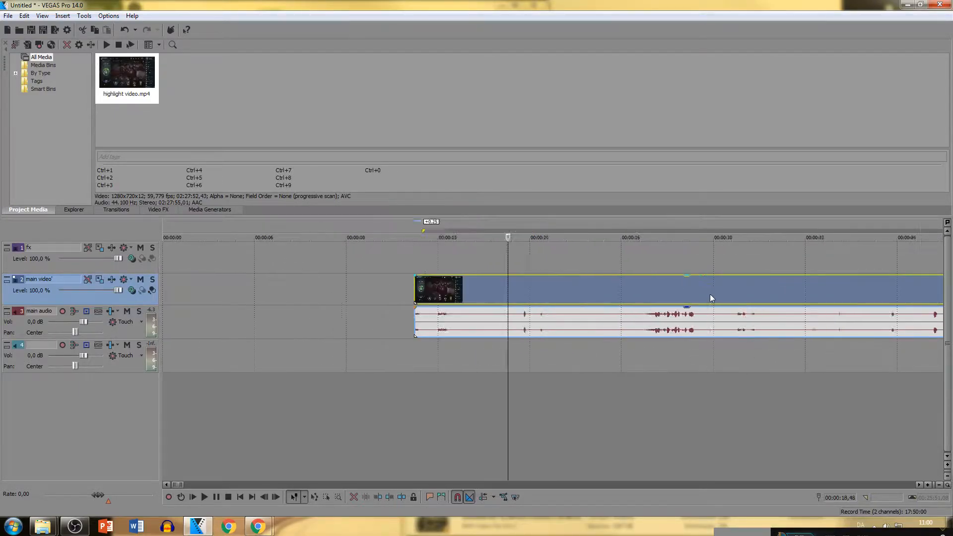
- Split the main video and audio at about 00:00:19,38 and again at about 00:00:20,51
click(610, 287)
click(641, 289)
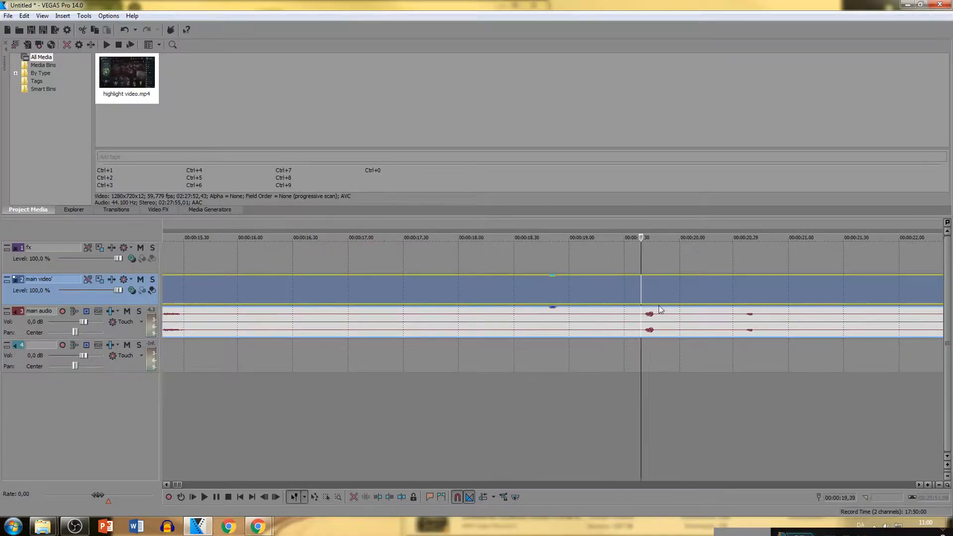
scroll(646, 293, down, 2)
key(s)
click(614, 301)
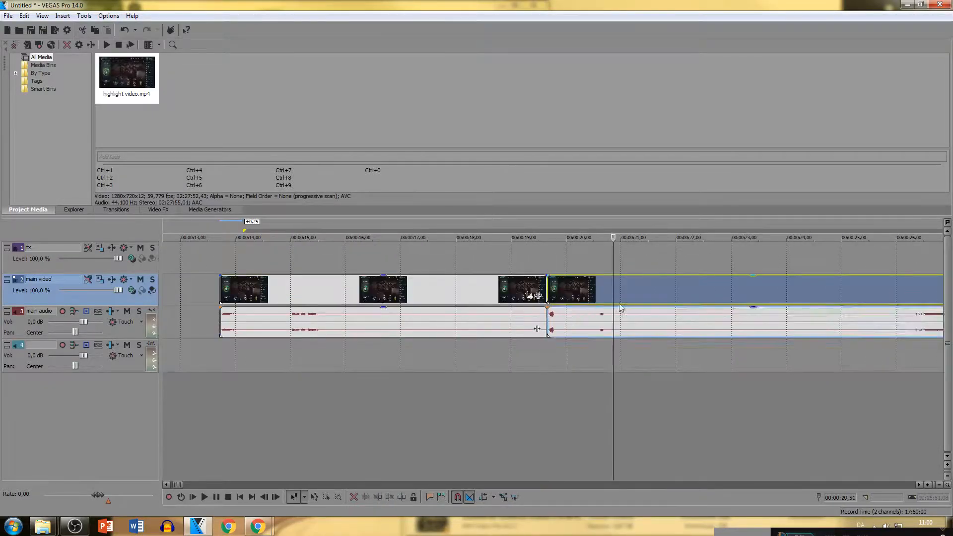
key(s)
click(574, 331)
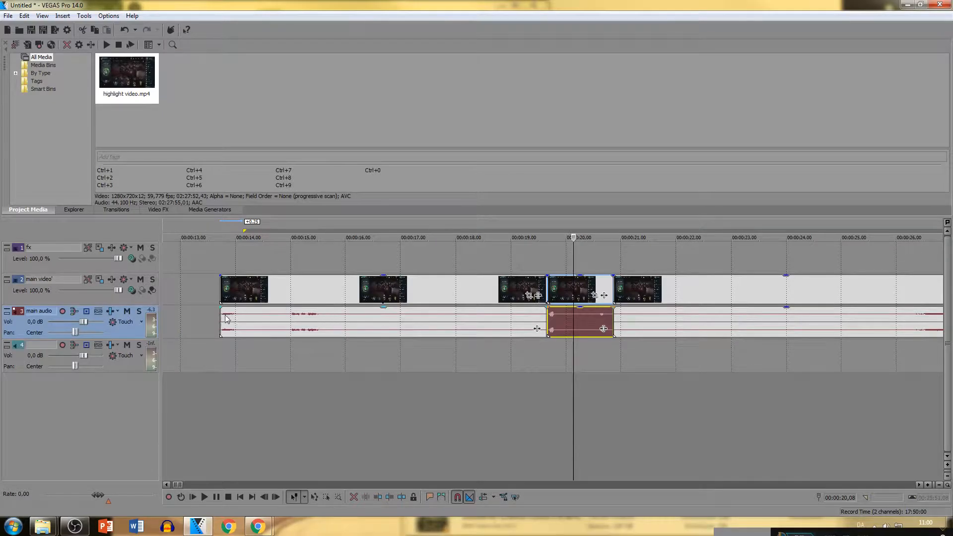
- Trim away the section before the first split, extend the short middle clip's start slightly earlier and shorten its end slightly
drag(225, 317, 549, 320)
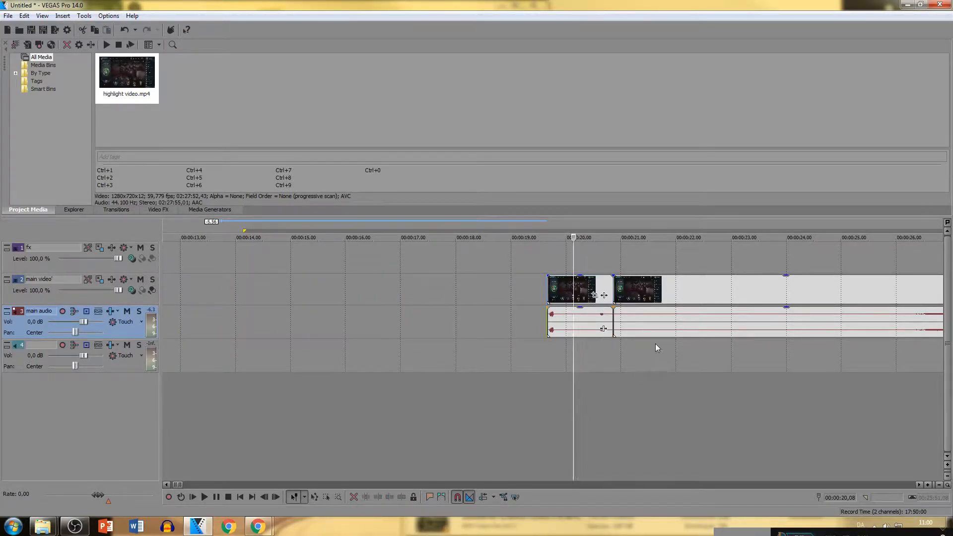
click(637, 326)
click(549, 327)
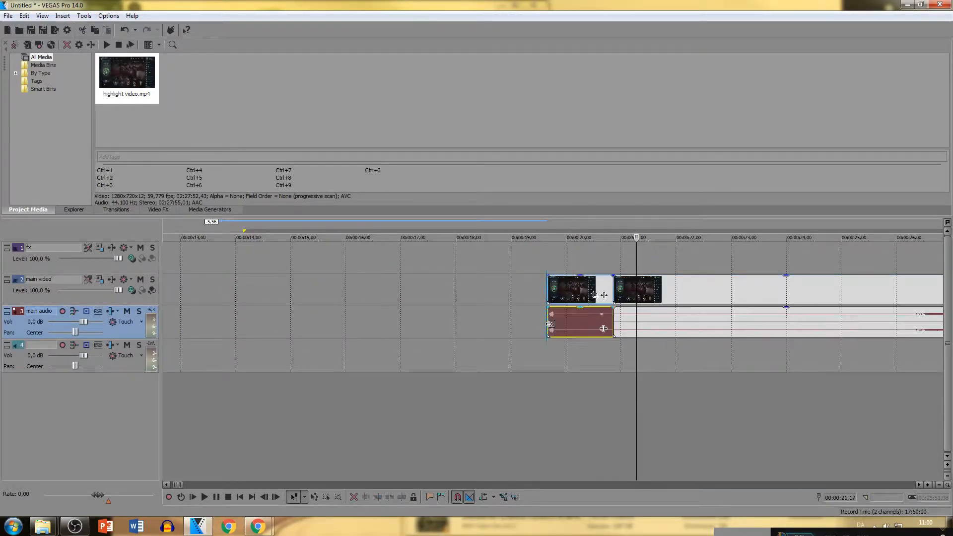
scroll(555, 326, up, 5)
scroll(556, 326, down, 1)
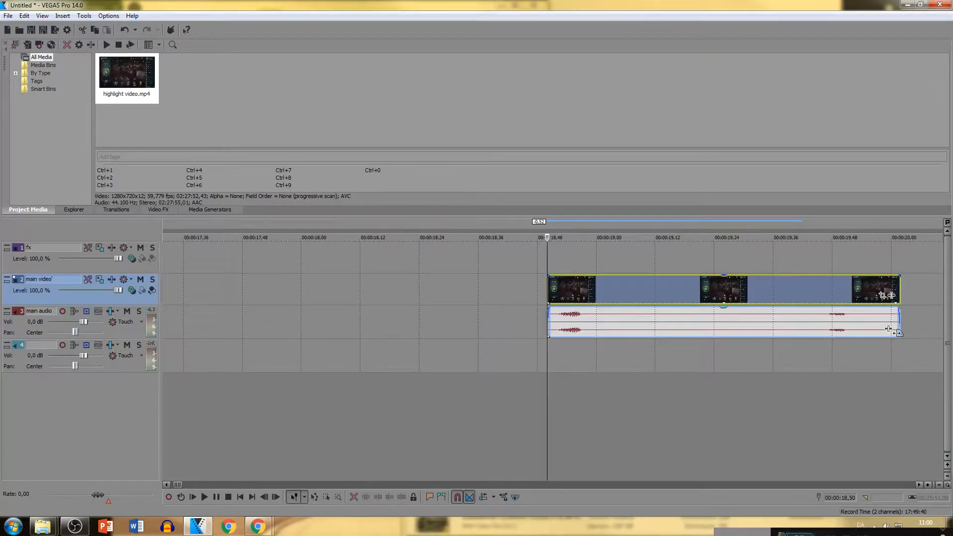
drag(899, 328, 864, 333)
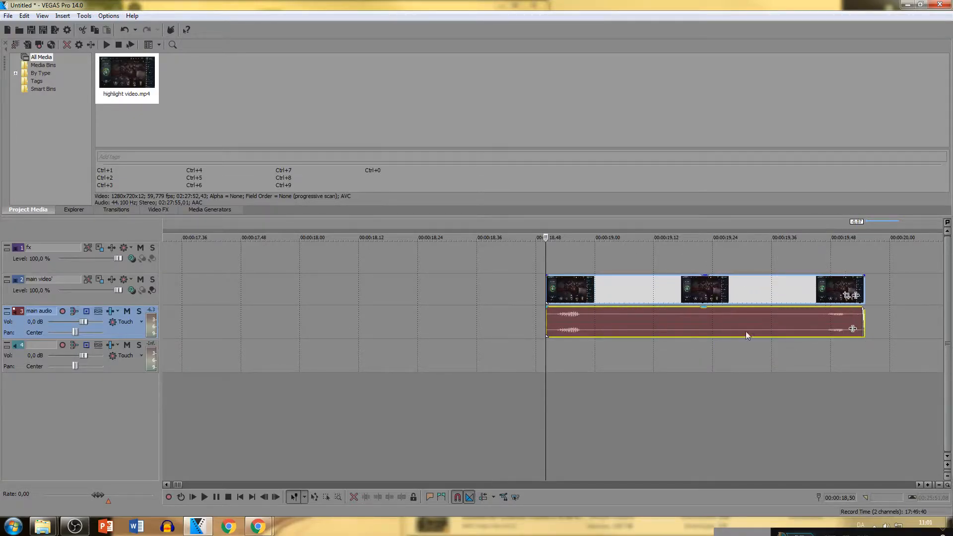
- Delete the main video track and add highlight video.mp4 to the timeline, with its video on the fx track
right_click(70, 302)
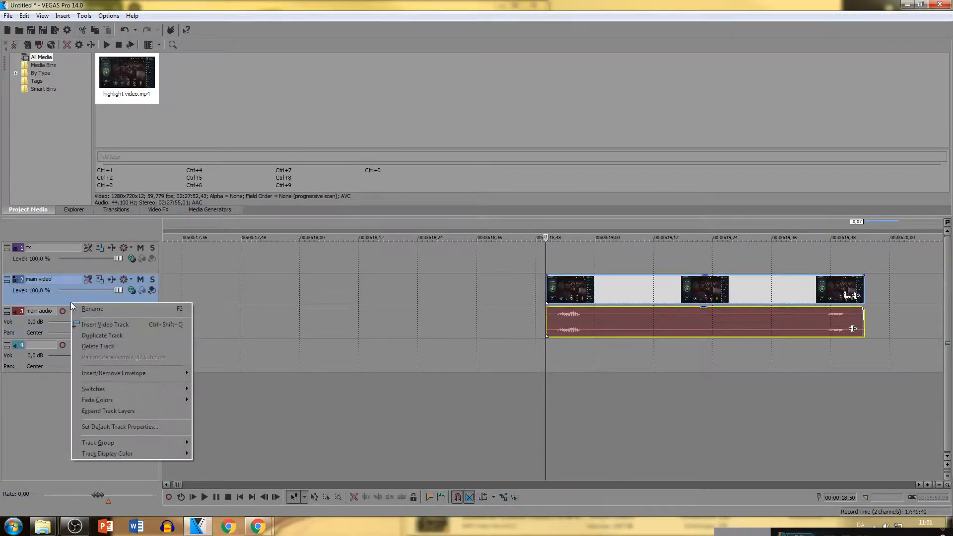
click(115, 346)
scroll(574, 335, down, 8)
scroll(573, 336, down, 10)
drag(558, 297, 581, 300)
drag(125, 88, 255, 251)
drag(213, 291, 214, 324)
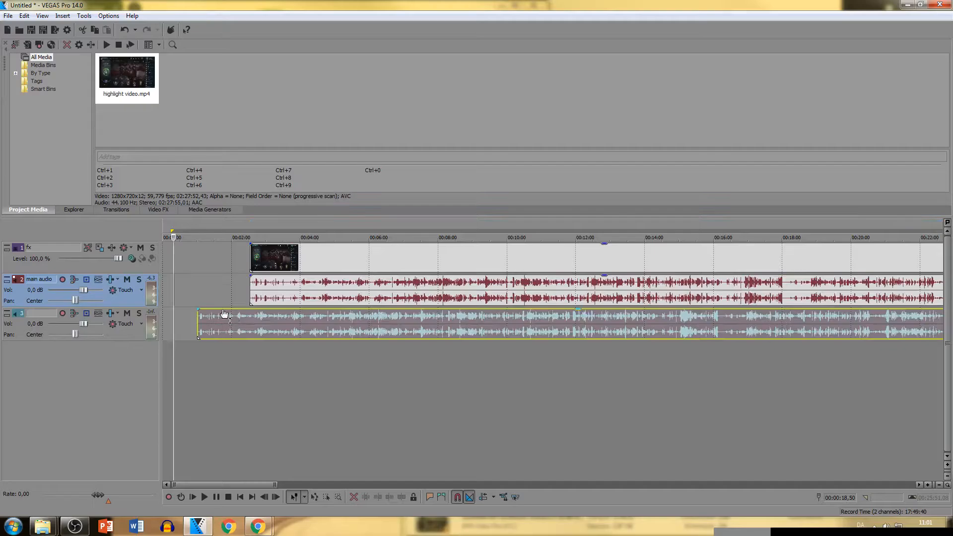
- Remove the tiny leftover audio piece and move the lowest track's audio clip to the start of the timeline
click(371, 284)
click(302, 294)
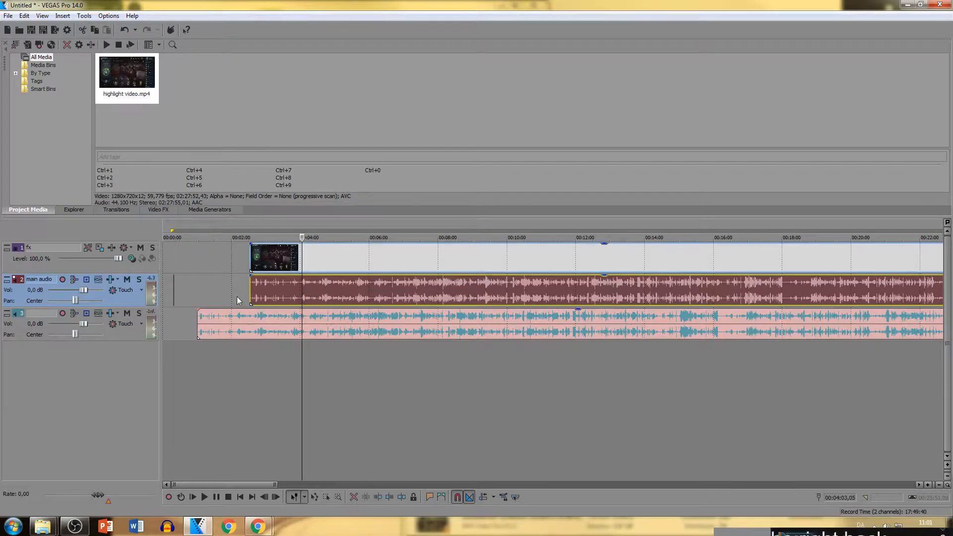
click(174, 292)
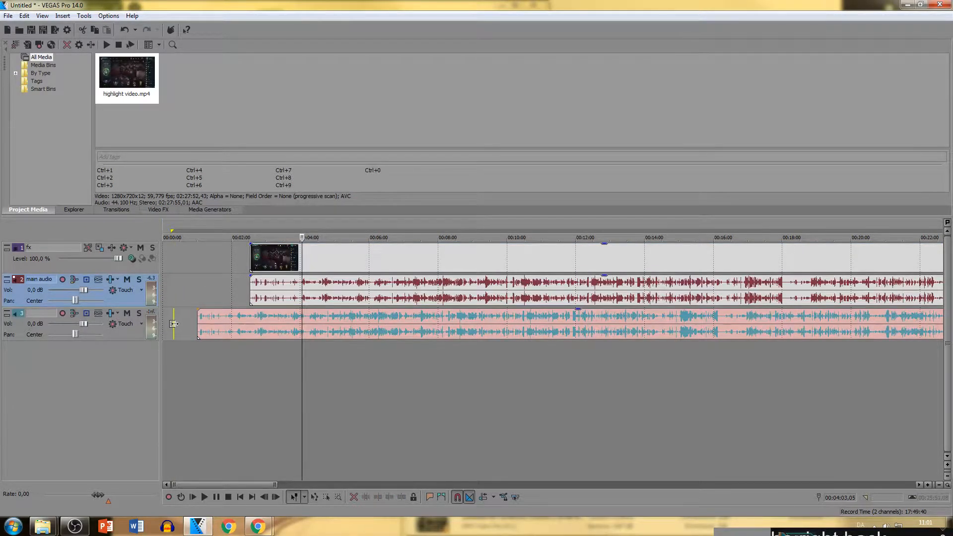
drag(264, 335, 198, 331)
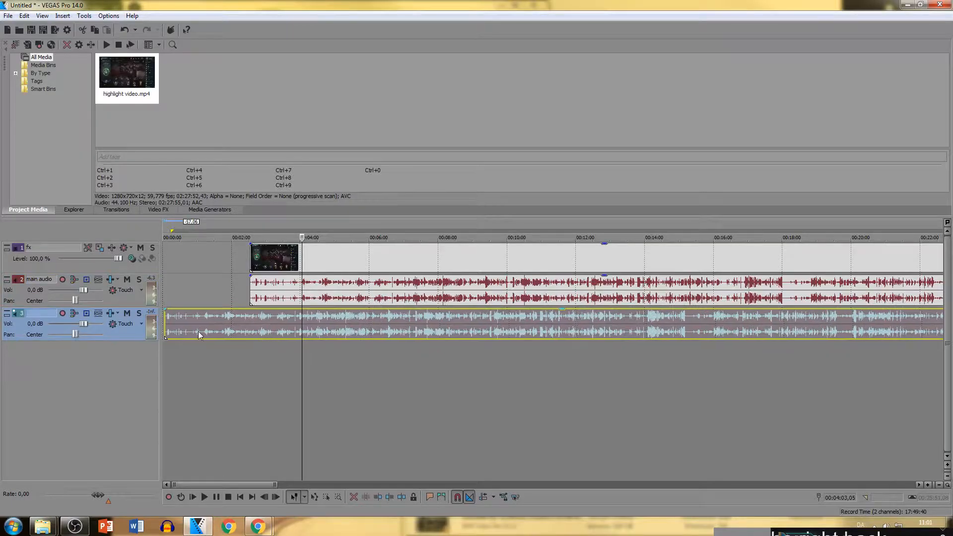
- Delete the main audio track
right_click(96, 302)
right_click(110, 293)
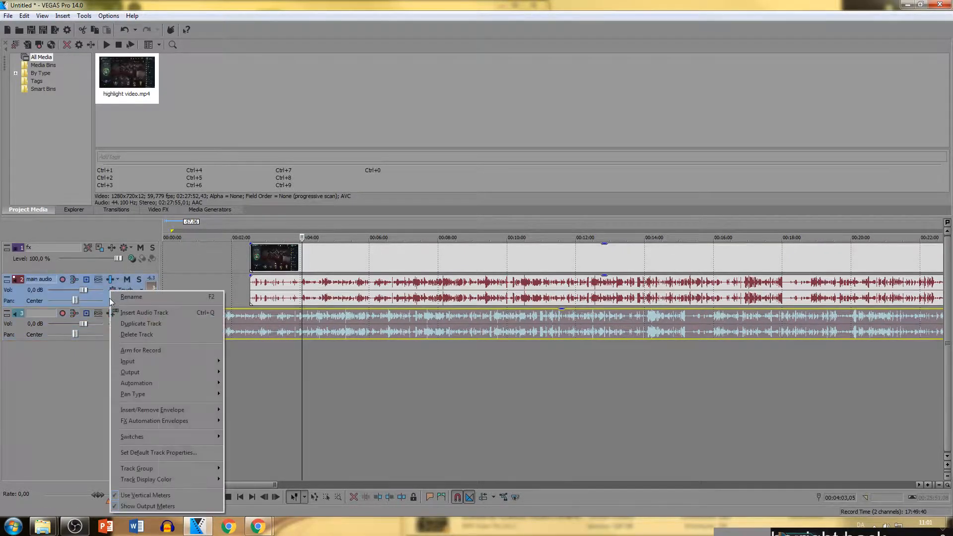
click(140, 335)
- Delete the video clip on the fx track and the audio clip on the track below it
click(260, 277)
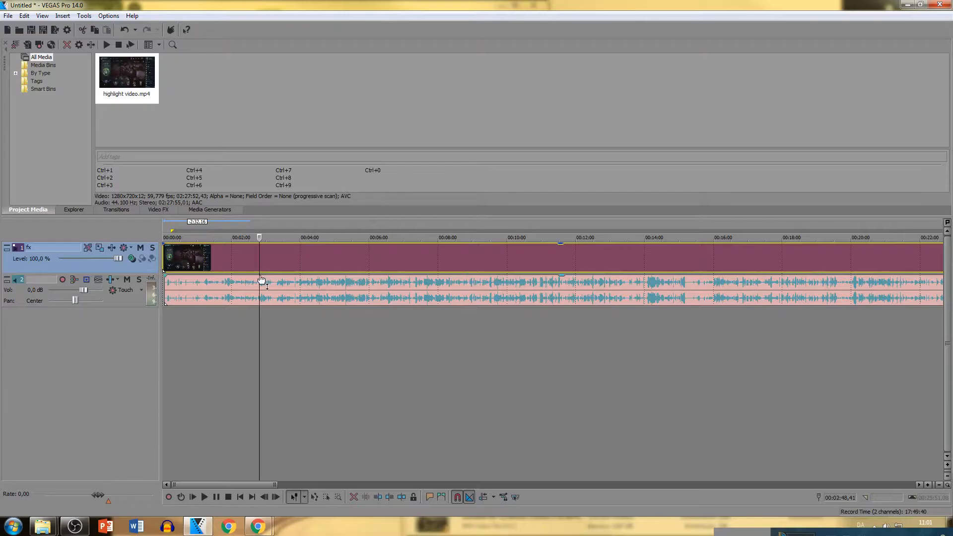
click(265, 286)
scroll(312, 306, down, 7)
drag(237, 260, 359, 264)
click(359, 263)
key(Delete)
click(230, 291)
key(Delete)
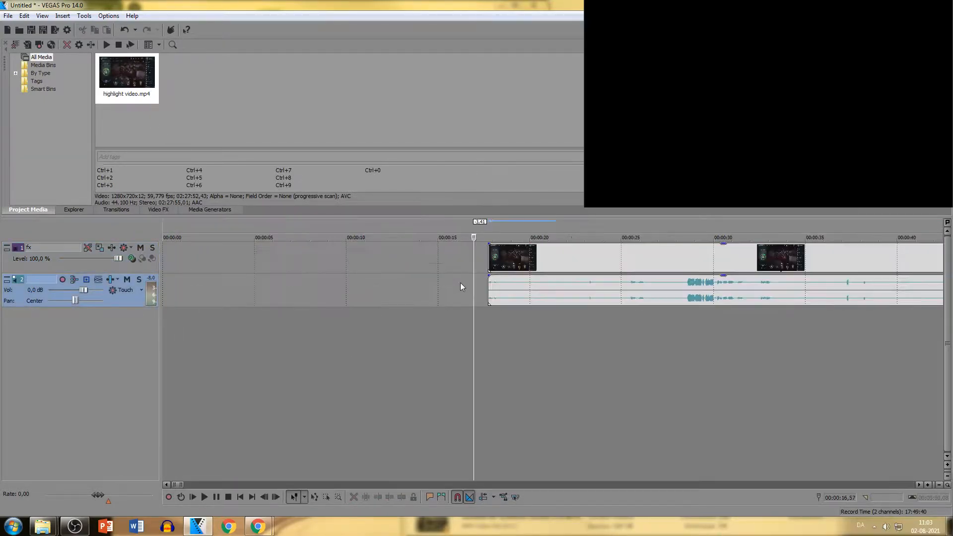
- Add fade-ins of about 3 seconds to the first clip's audio and video, and play the result
double_click(479, 282)
click(488, 277)
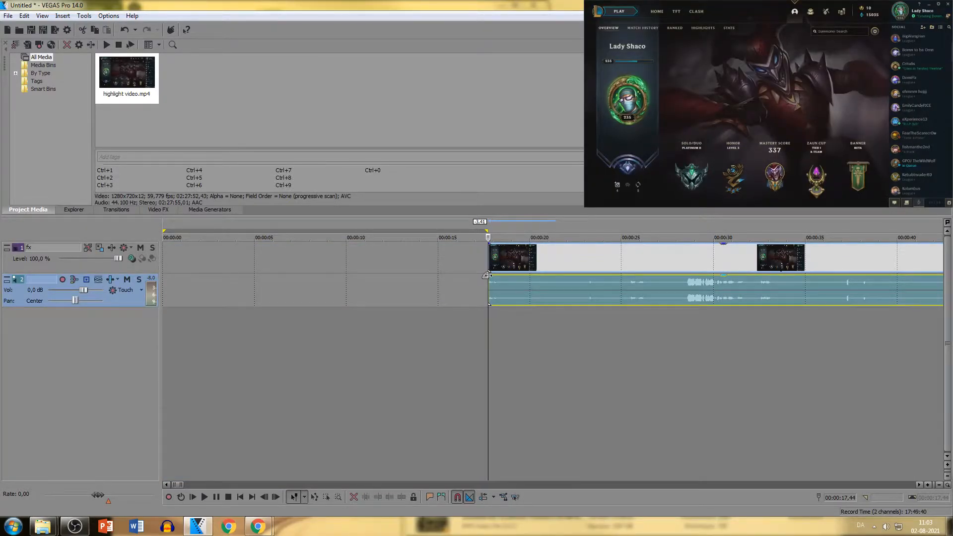
drag(487, 274, 546, 278)
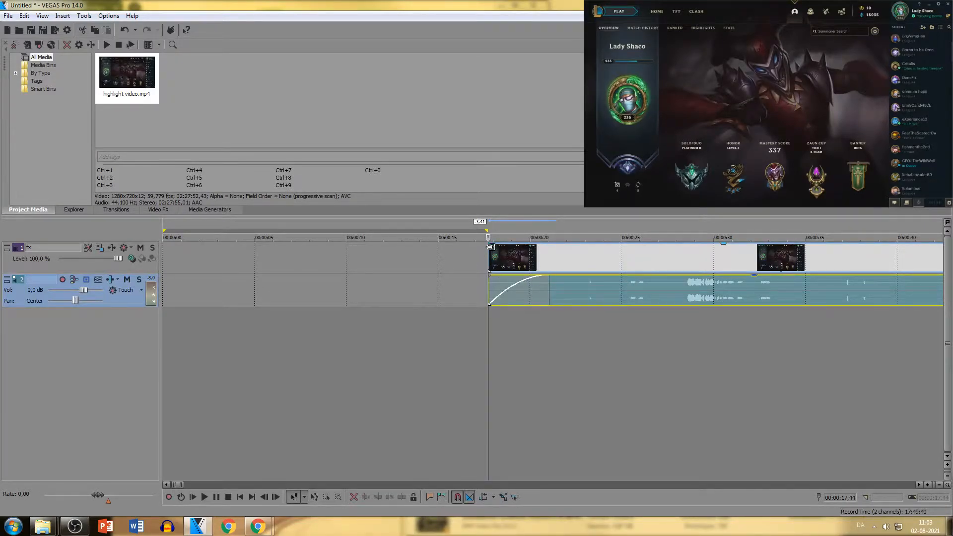
drag(489, 243, 547, 251)
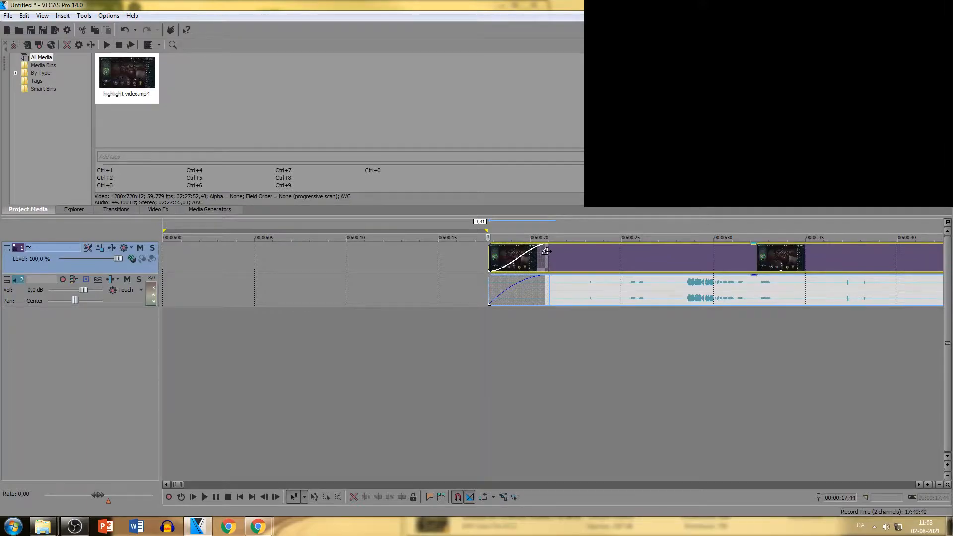
key(space)
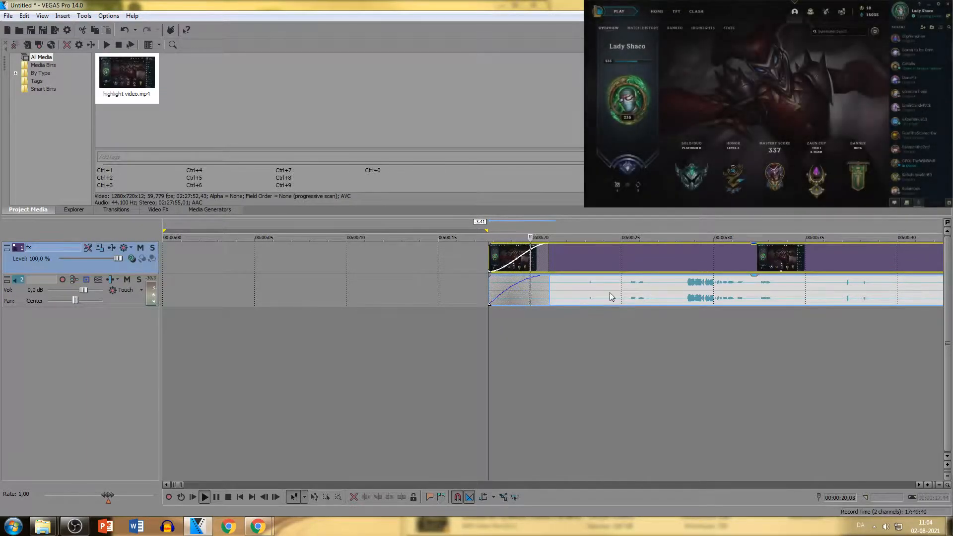
key(space)
- Lengthen the first clip's video and audio fade-ins slightly and play them from 00:00:17,55
click(553, 256)
drag(549, 245, 555, 276)
click(491, 293)
key(space)
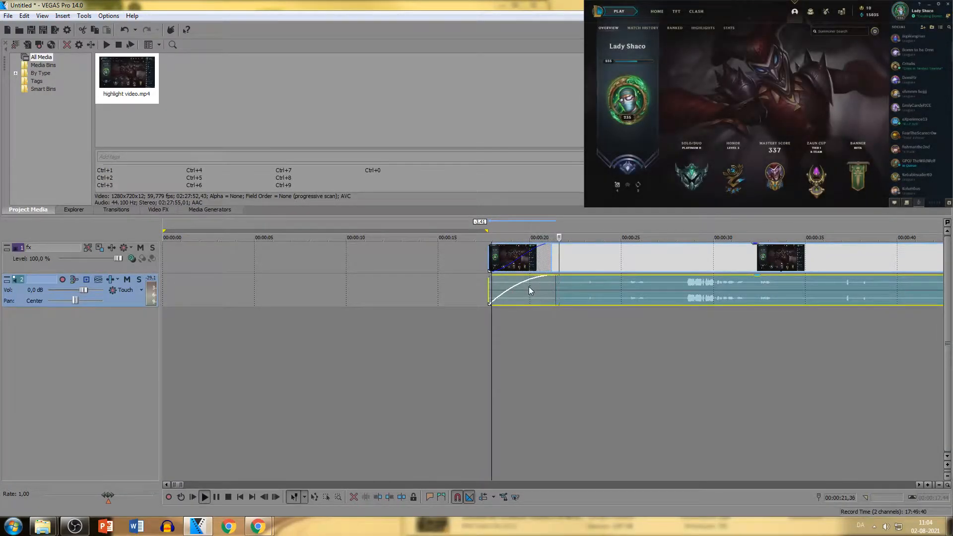
key(space)
- Add fade-outs of about 2 seconds to the end of the first clip's audio and video, and play them
scroll(604, 284, down, 3)
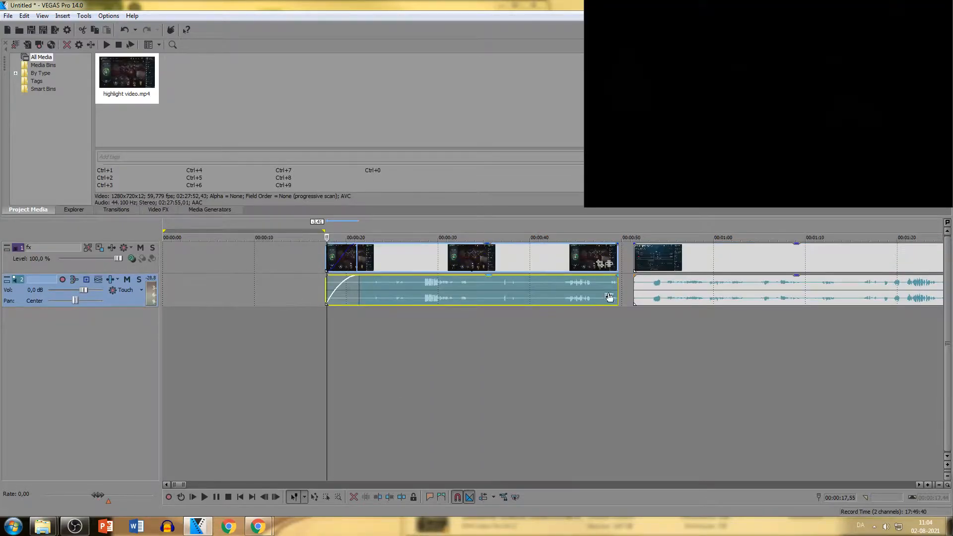
click(608, 298)
scroll(604, 311, up, 2)
scroll(576, 302, down, 3)
scroll(575, 301, up, 1)
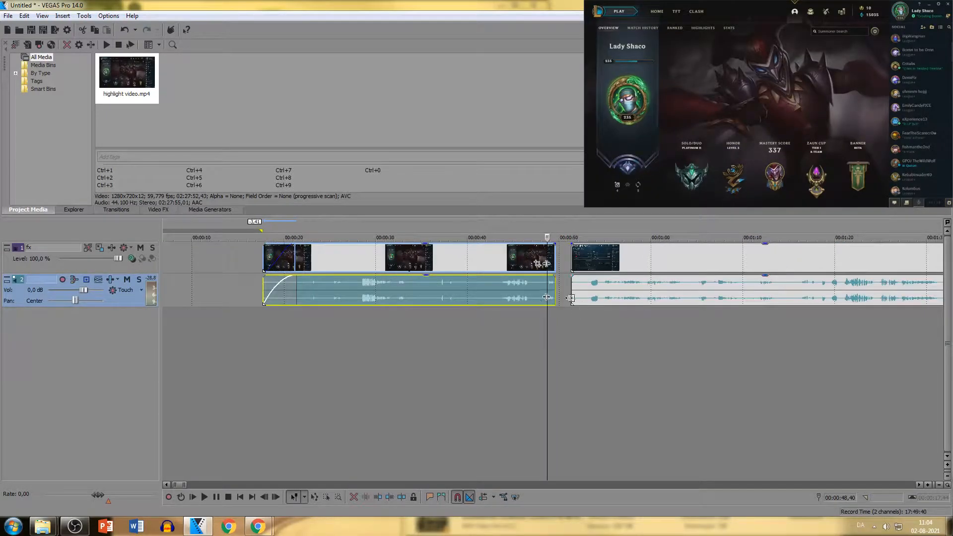
scroll(570, 298, up, 3)
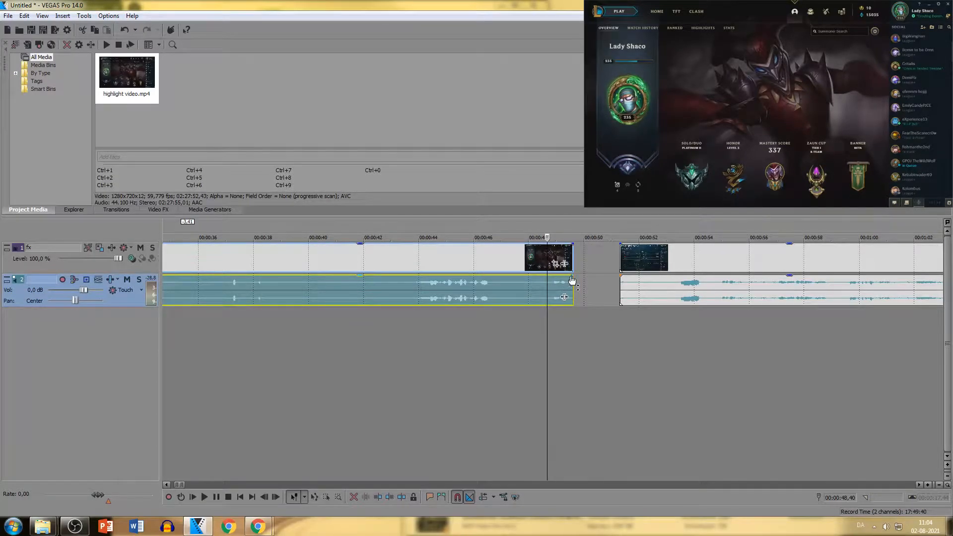
drag(572, 281, 513, 297)
click(573, 244)
drag(574, 244, 510, 257)
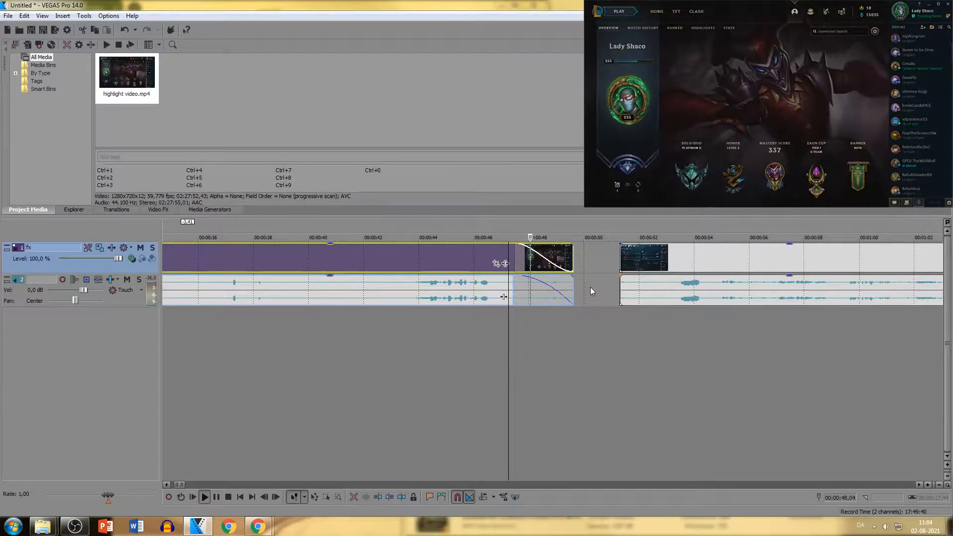
key(space)
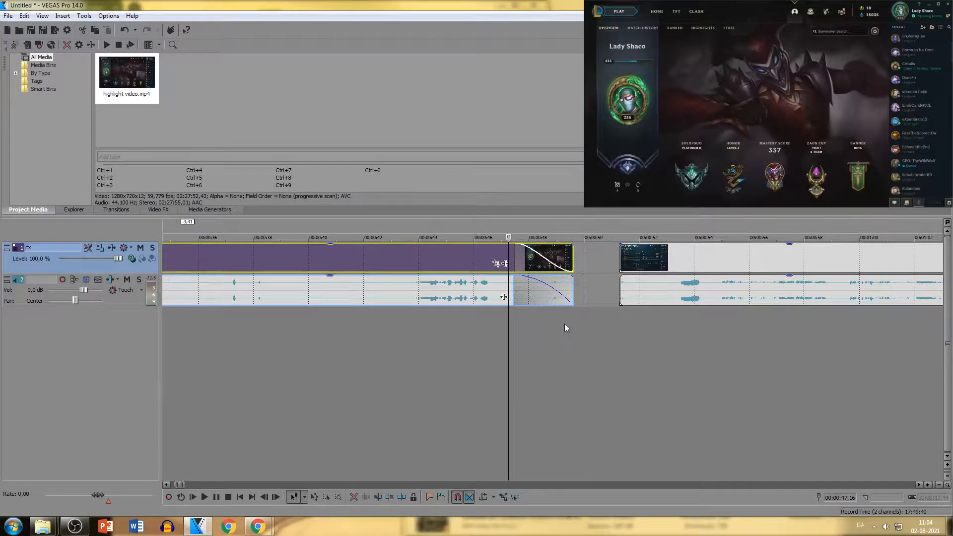
- Move the second clip's video to a new track below, overlapping the first clip's fade-out, and play the transition from 00:00:47,16
drag(639, 254, 560, 332)
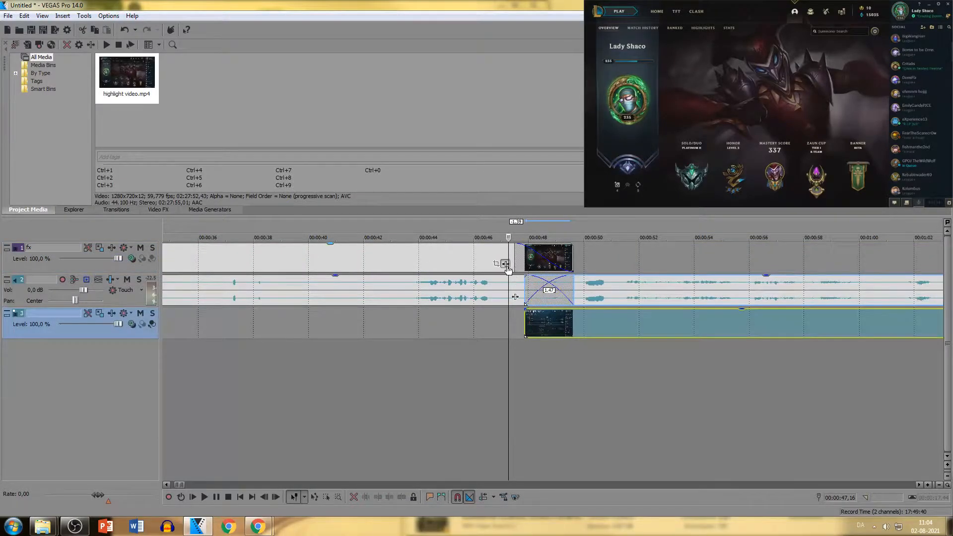
click(505, 263)
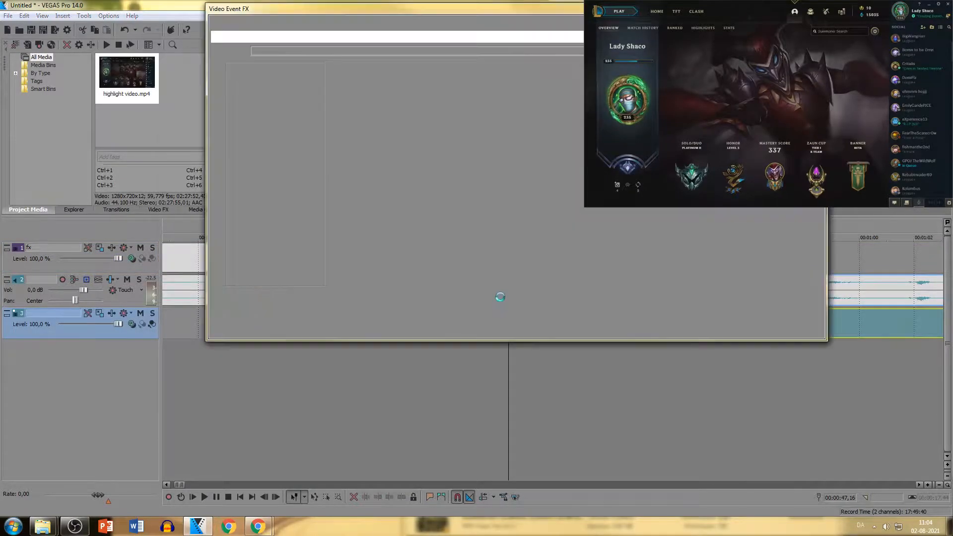
click(818, 9)
key(space)
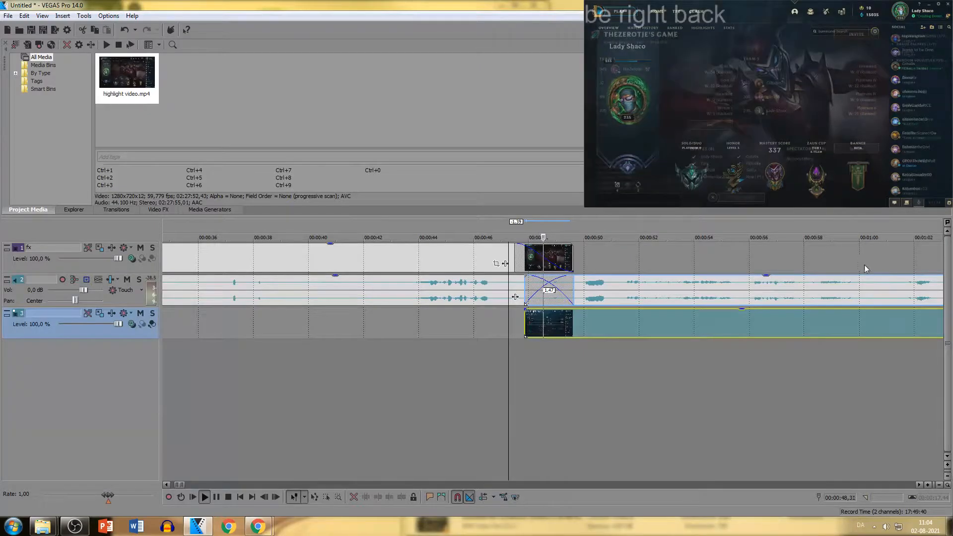
key(space)
- Move the second clip's video back to the fx track directly after the first clip, and fade out the first clip's audio
drag(698, 318, 684, 256)
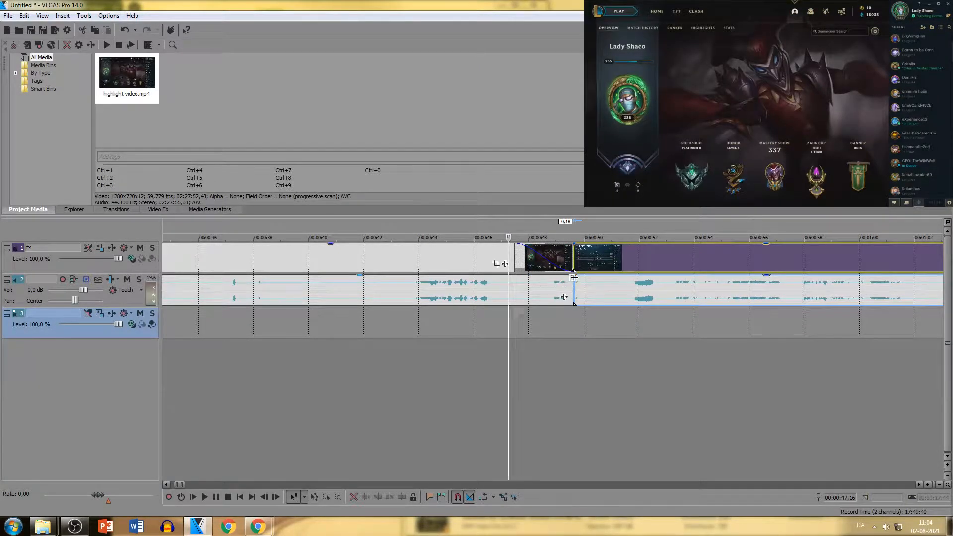
drag(574, 276, 516, 278)
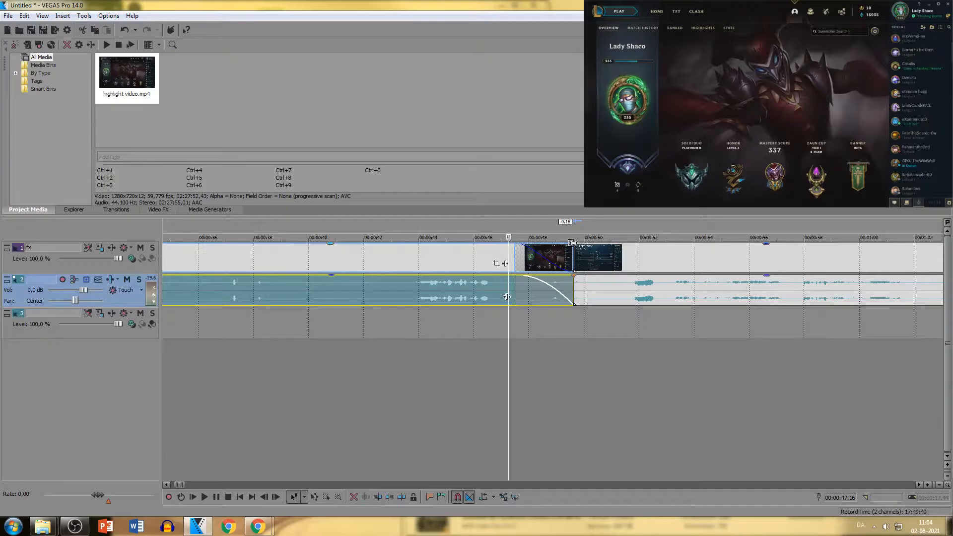
click(572, 244)
- Add fade-ins of about 1.3 seconds to the second clip's video and audio, and play across the cut
drag(578, 246, 608, 240)
drag(578, 279, 604, 285)
key(space)
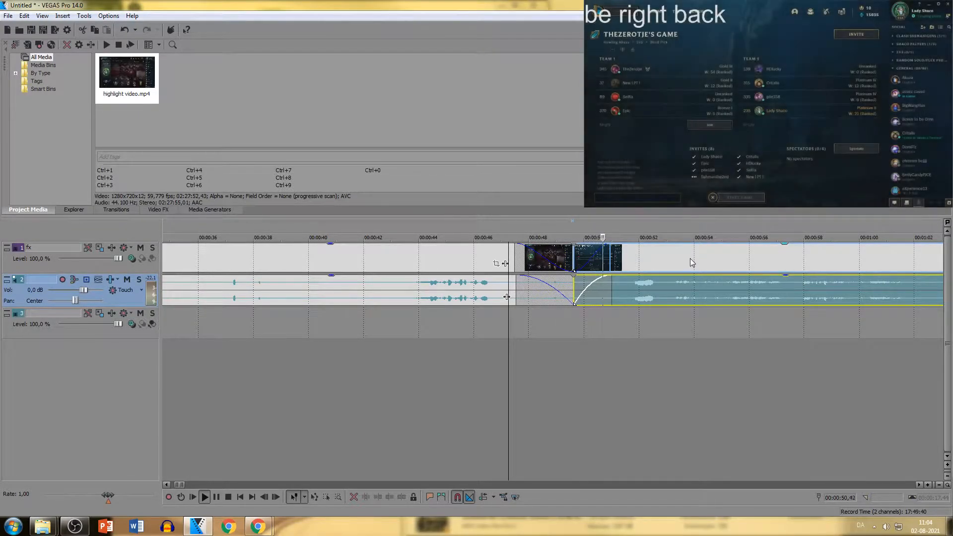
key(space)
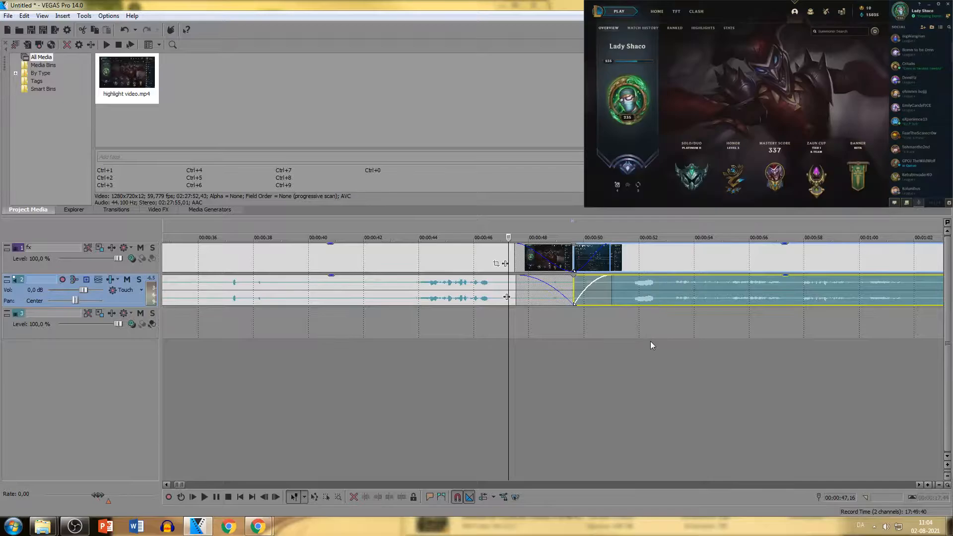
- Slide the second clip's video and audio earlier over the first clip's end to create a crossfade of about 2 seconds
scroll(631, 281, down, 4)
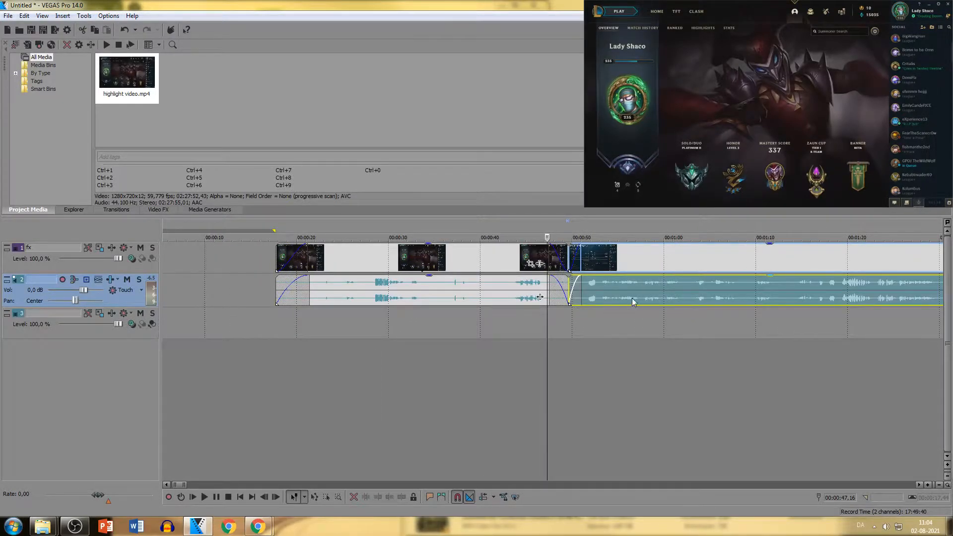
click(589, 317)
scroll(548, 335, up, 7)
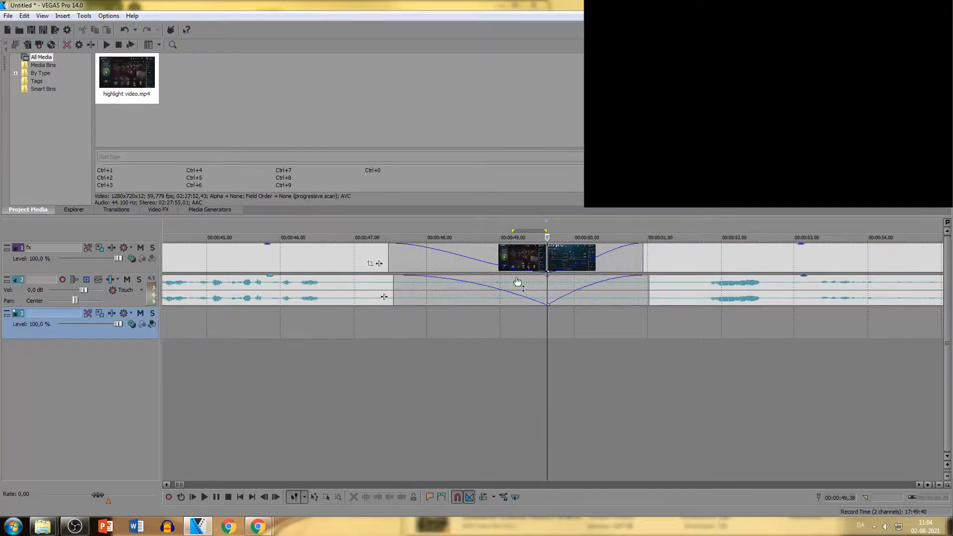
drag(709, 293, 561, 295)
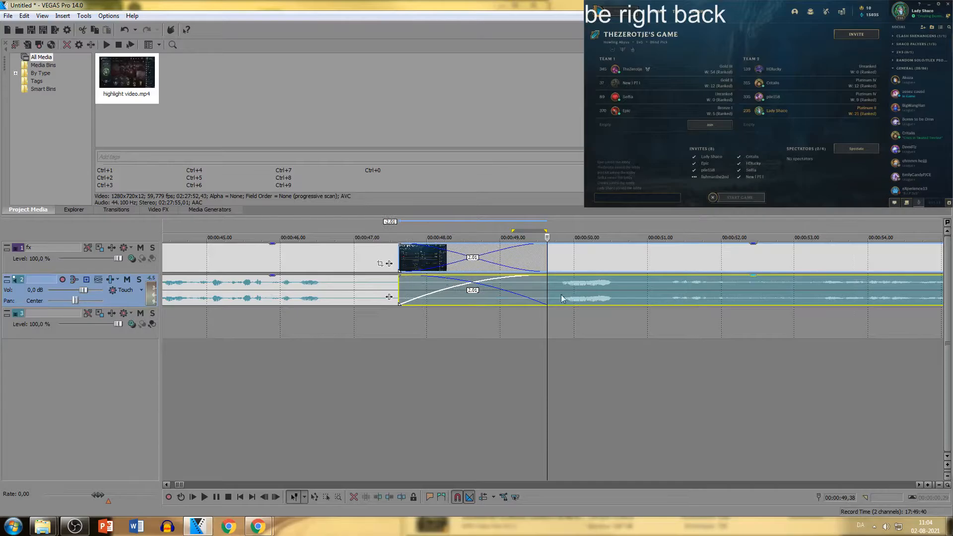
- Play the crossfade between the first and second clips from where it begins
drag(400, 313, 402, 314)
mouse_move(440, 313)
mouse_down()
mouse_move(542, 320)
mouse_move(529, 320)
mouse_up()
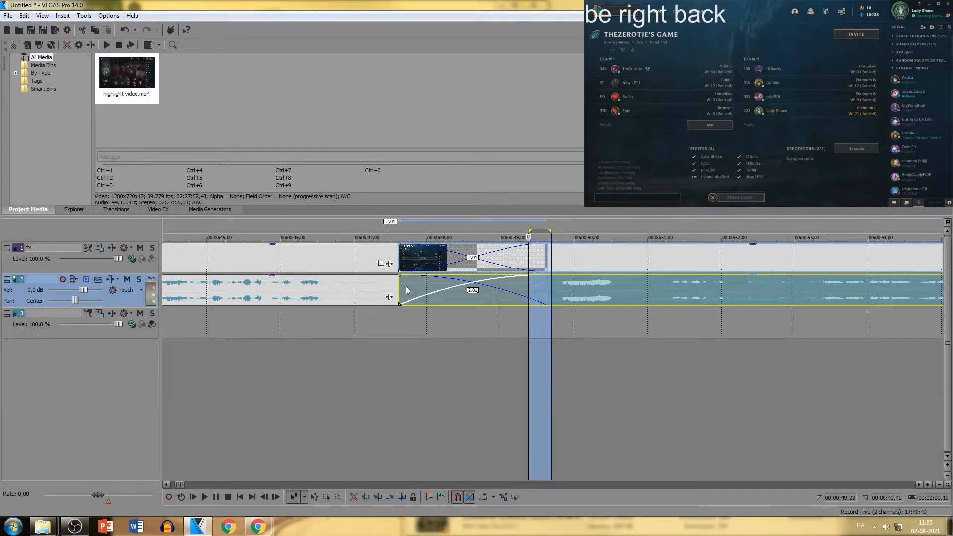
click(406, 316)
drag(412, 378, 410, 378)
click(395, 364)
key(space)
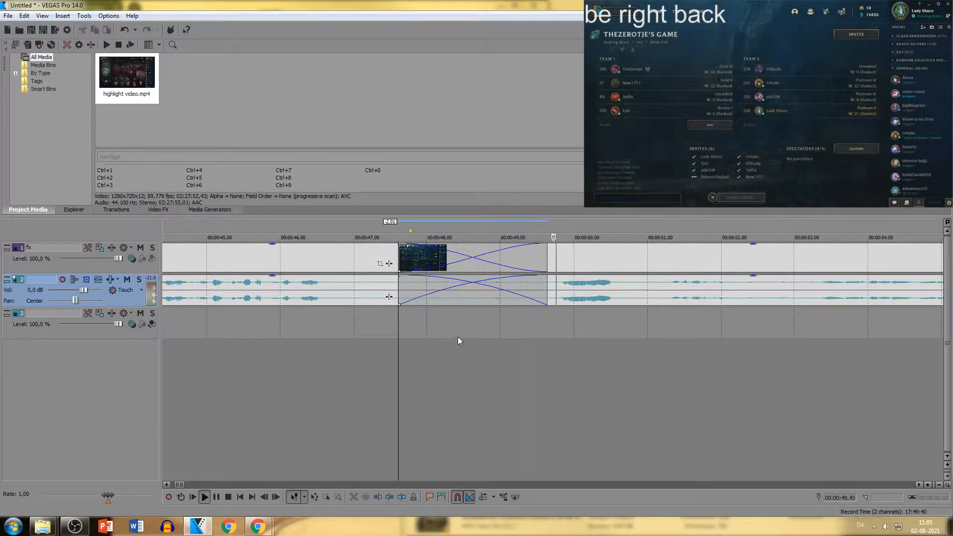
key(space)
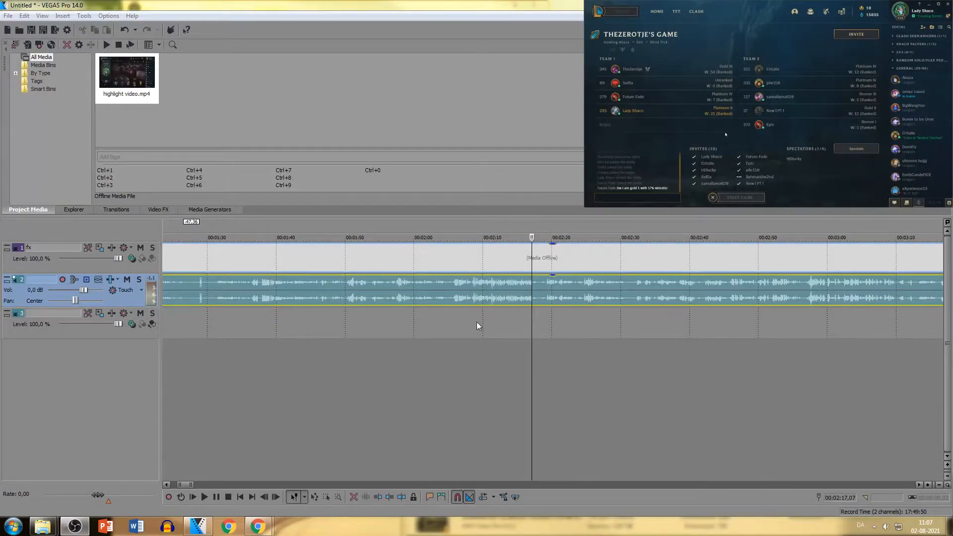
- Select the time range covering all the edited clips, from 00:00:00,00 to about 00:12:56,16
click(515, 298)
scroll(498, 298, down, 8)
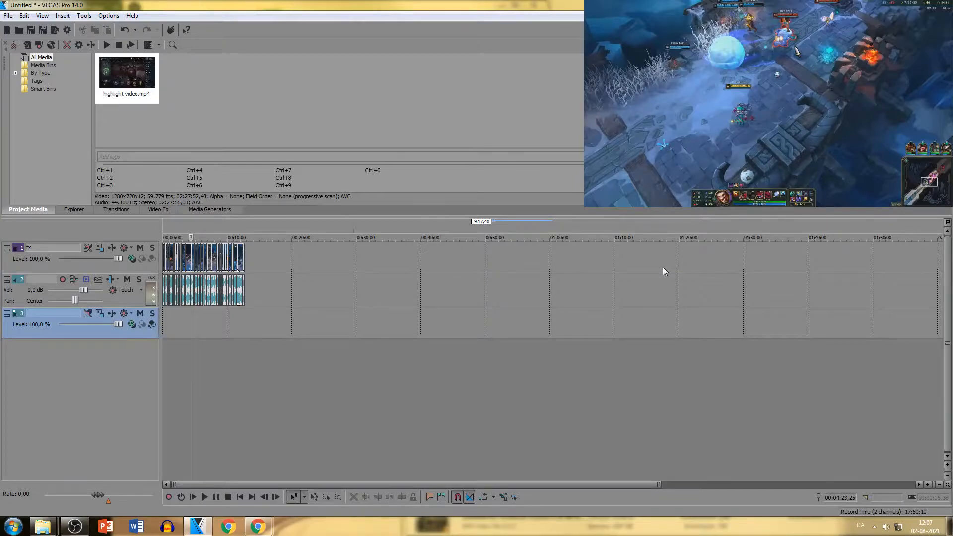
click(169, 321)
scroll(196, 318, up, 3)
scroll(294, 320, down, 1)
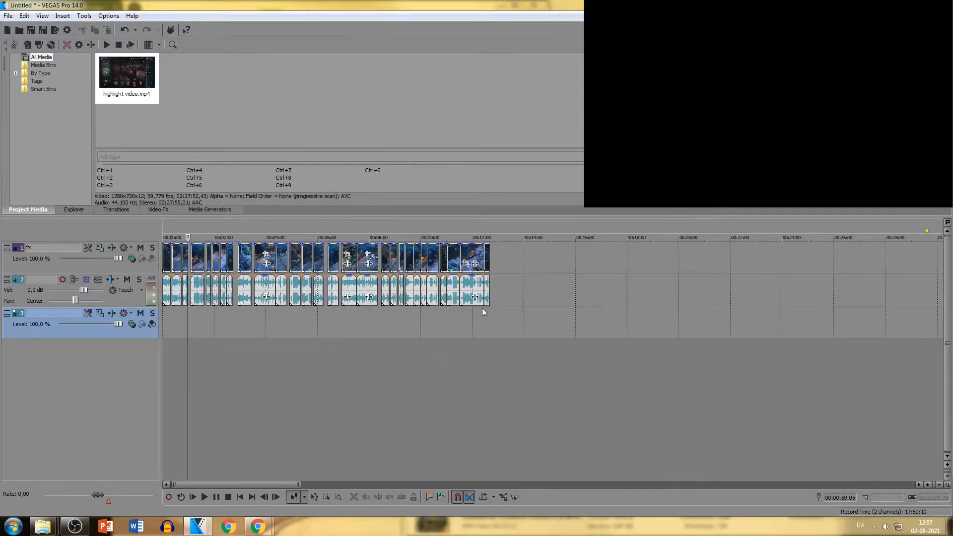
drag(496, 321, 160, 331)
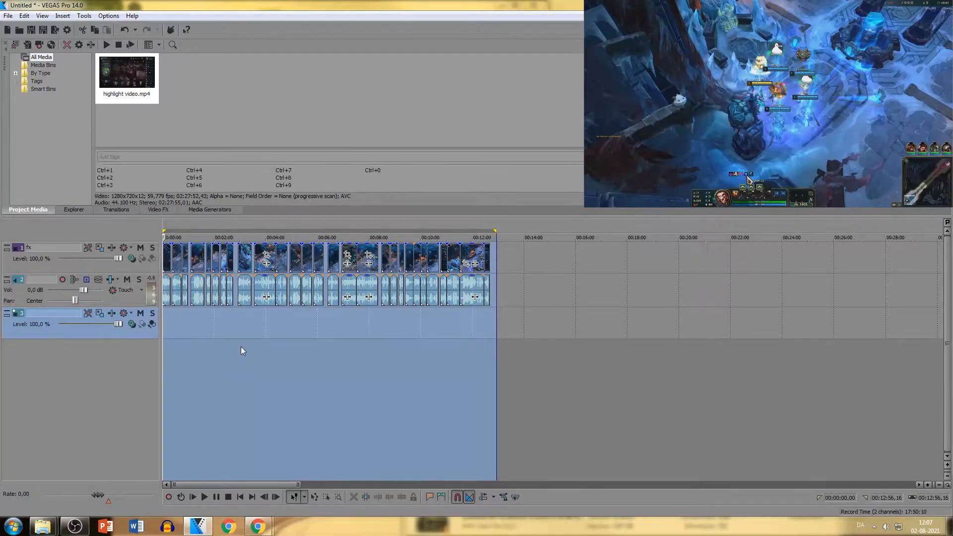
click(204, 335)
scroll(204, 335, up, 1)
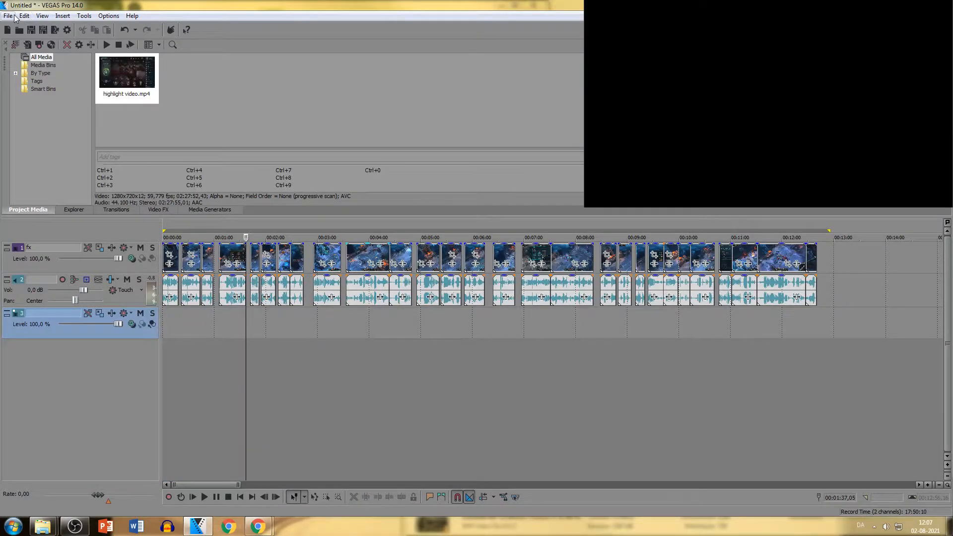
- Start saving the project under a new name and browse to the sony saves folder inside A FOR SONY
click(9, 17)
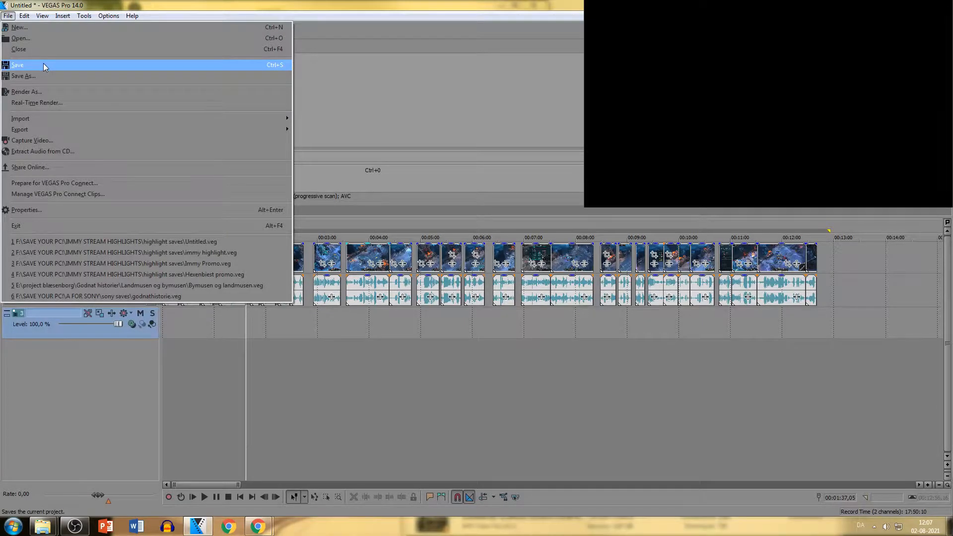
click(9, 16)
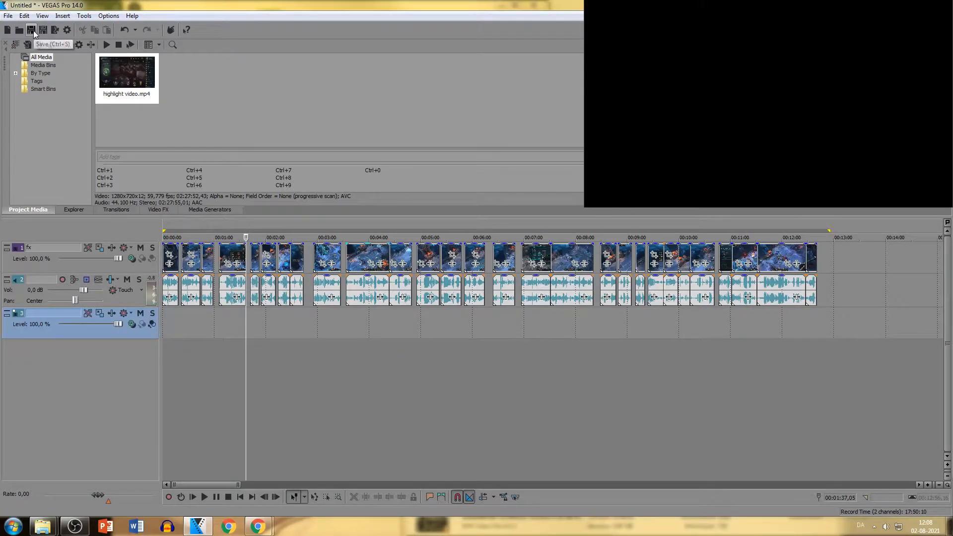
click(8, 15)
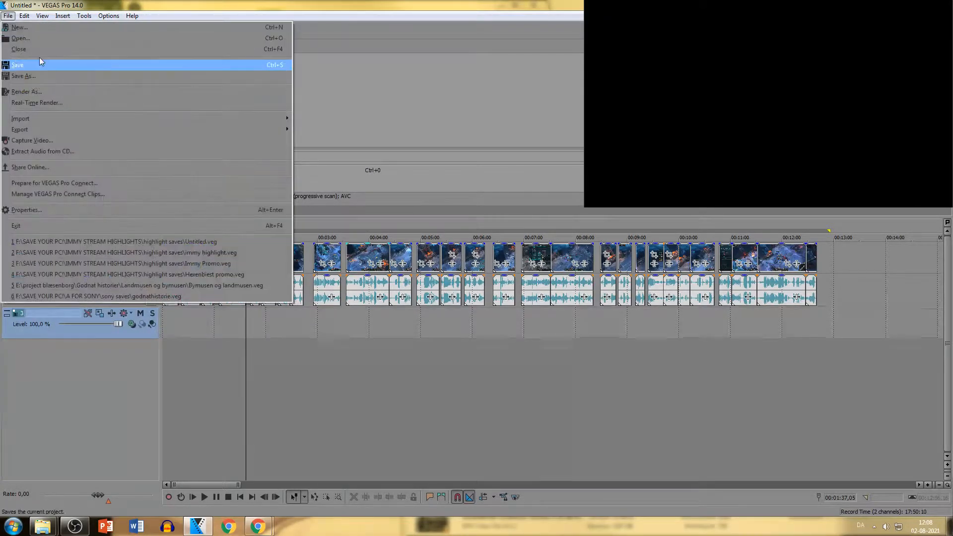
click(64, 79)
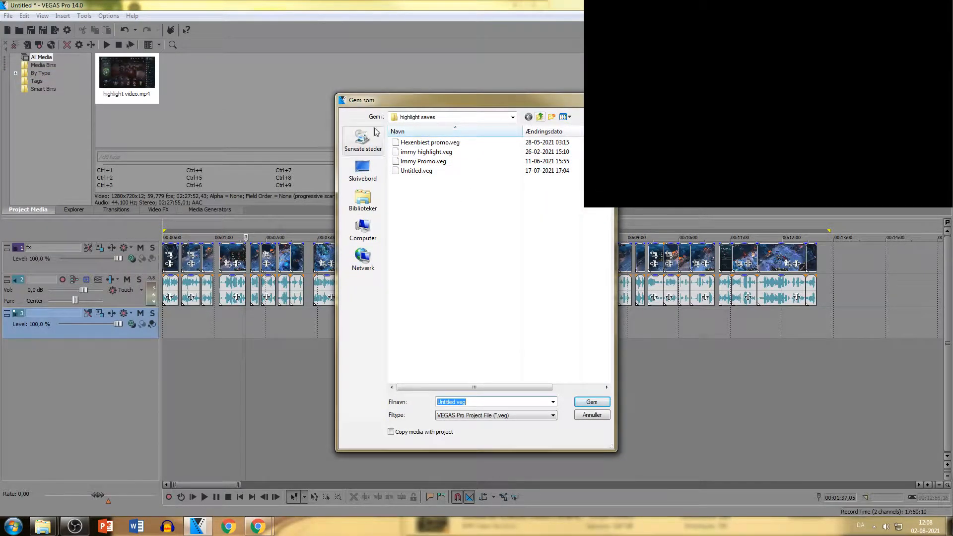
click(540, 117)
click(540, 117)
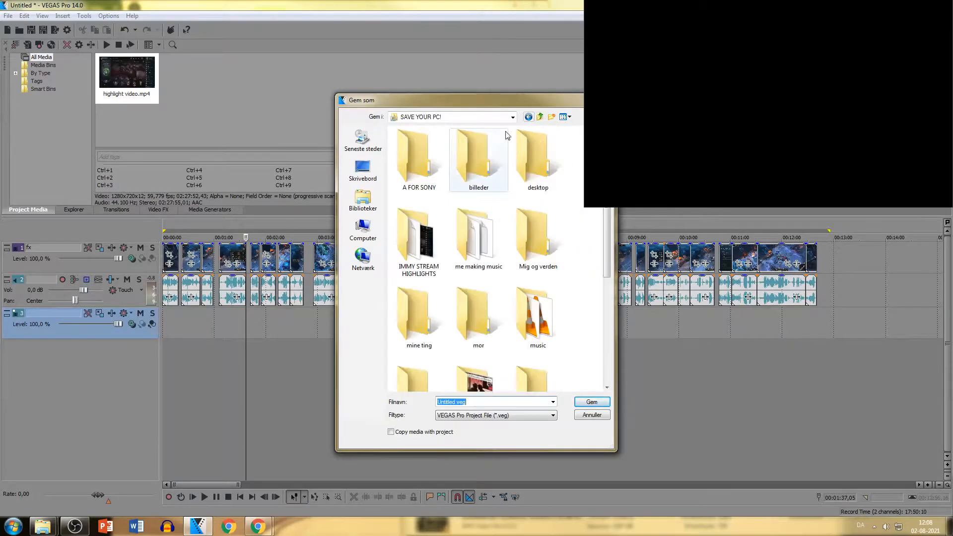
double_click(434, 191)
double_click(417, 190)
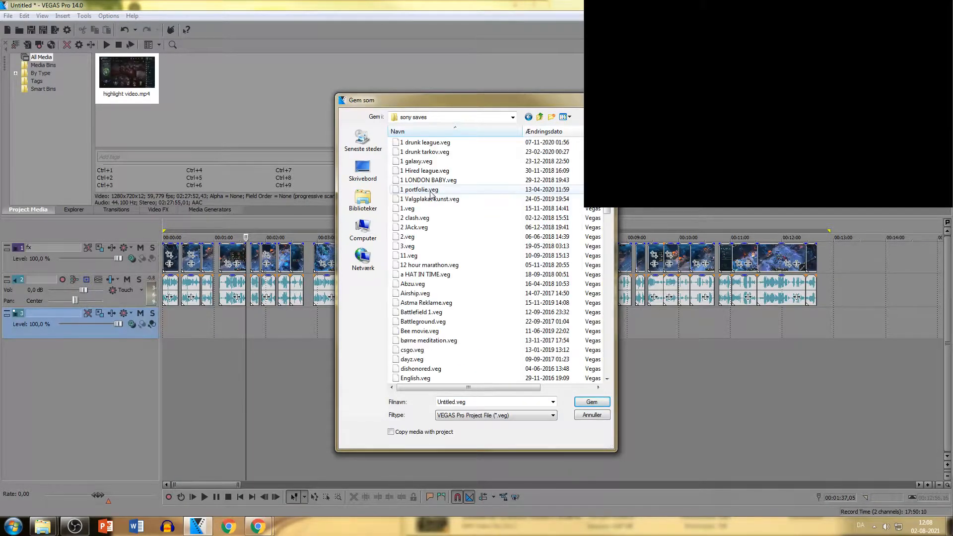
- Save the project as league funny.veg in the sony saves folder
scroll(504, 295, up, 6)
click(472, 403)
drag(472, 404, 437, 402)
text(league funny.veg)
click(599, 404)
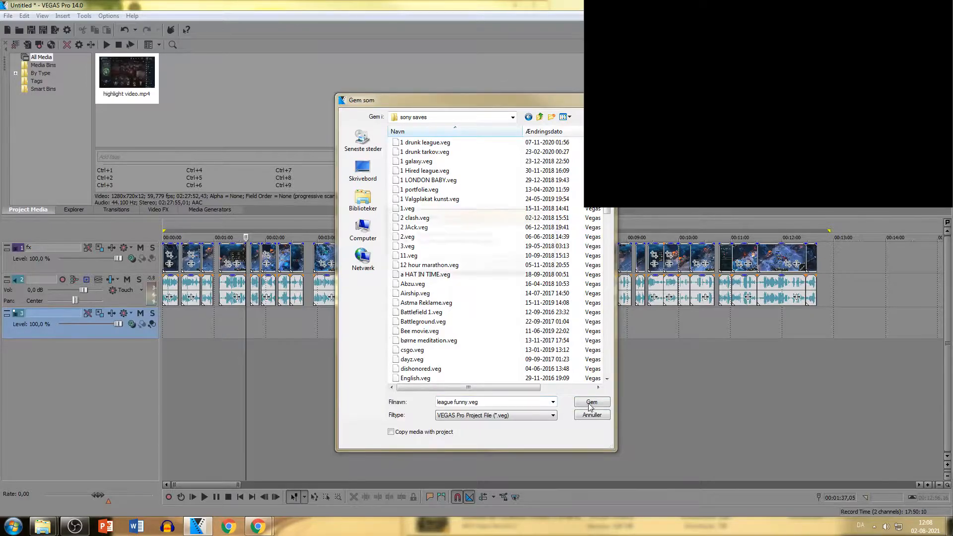
click(503, 264)
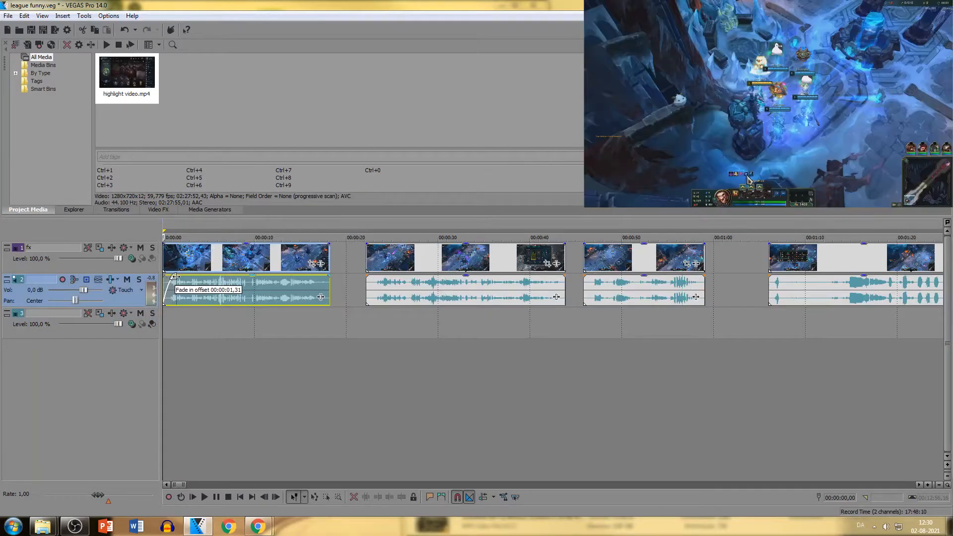
- Fade in the first clip's audio by about 00:00:01,31, fade in its video too, and play the opening
drag(169, 276, 174, 244)
key(space)
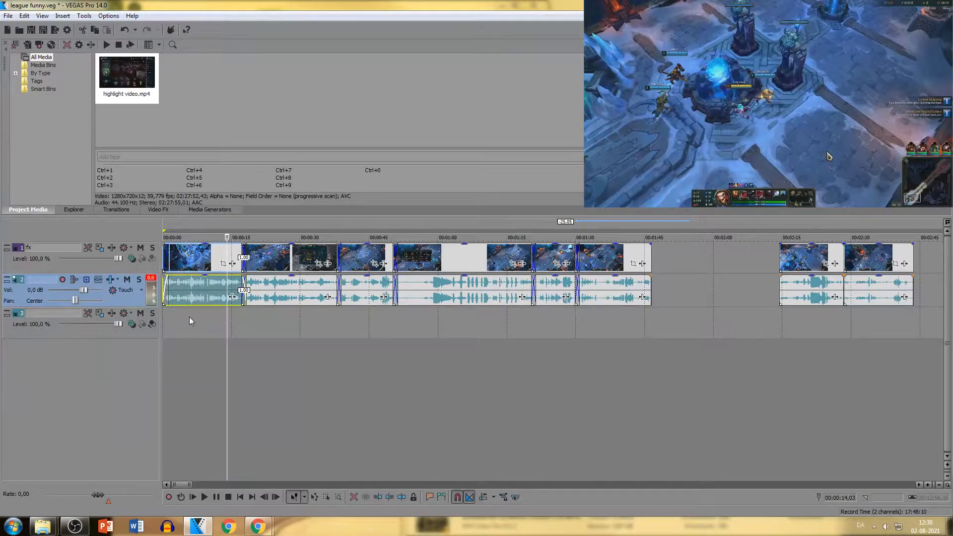
- Remove the fade-in from the first clip's audio and play the opening without it
click(191, 317)
scroll(190, 319, up, 2)
click(166, 315)
scroll(169, 316, up, 2)
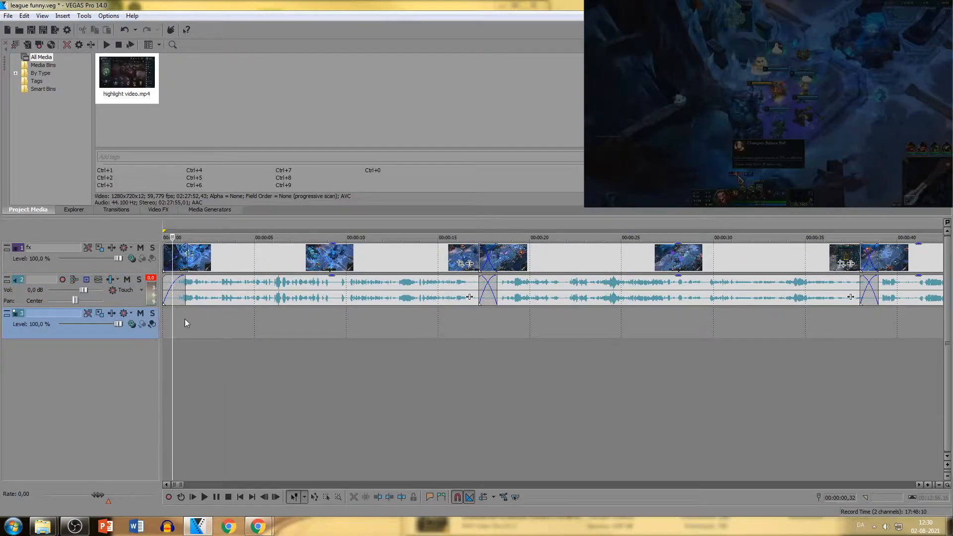
click(173, 294)
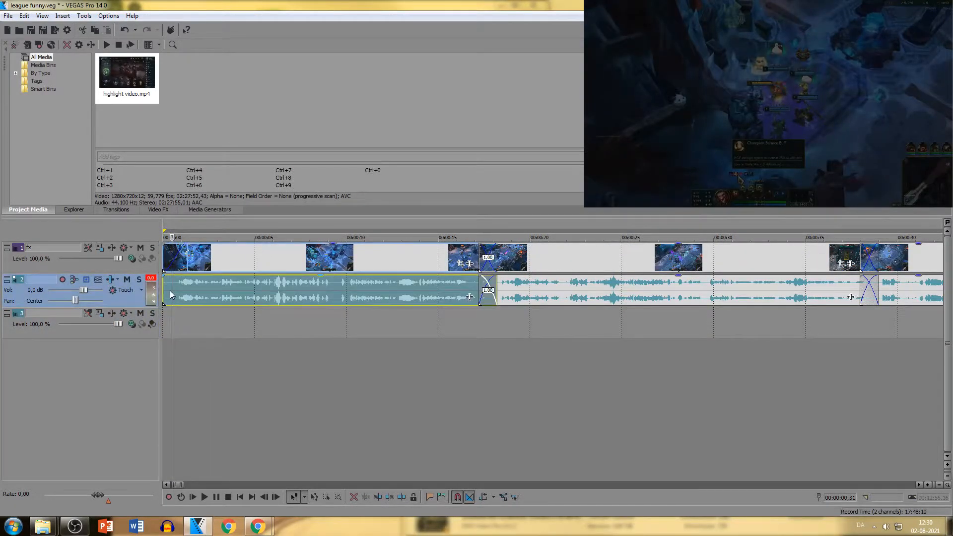
key(space)
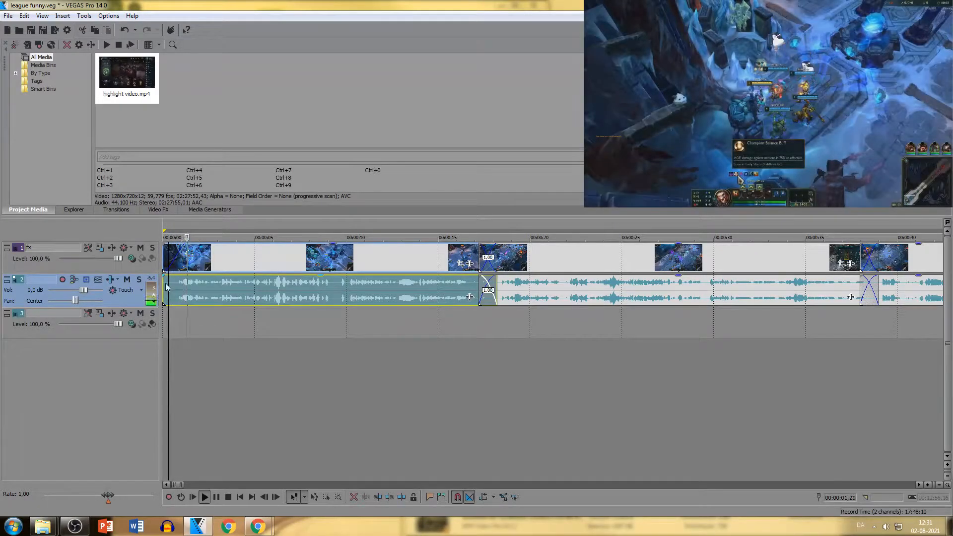
- Restore the fade-in on the first clip's audio, play the opening, and undo the trim of the clip's start
key(space)
drag(162, 277, 180, 285)
click(181, 332)
key(space)
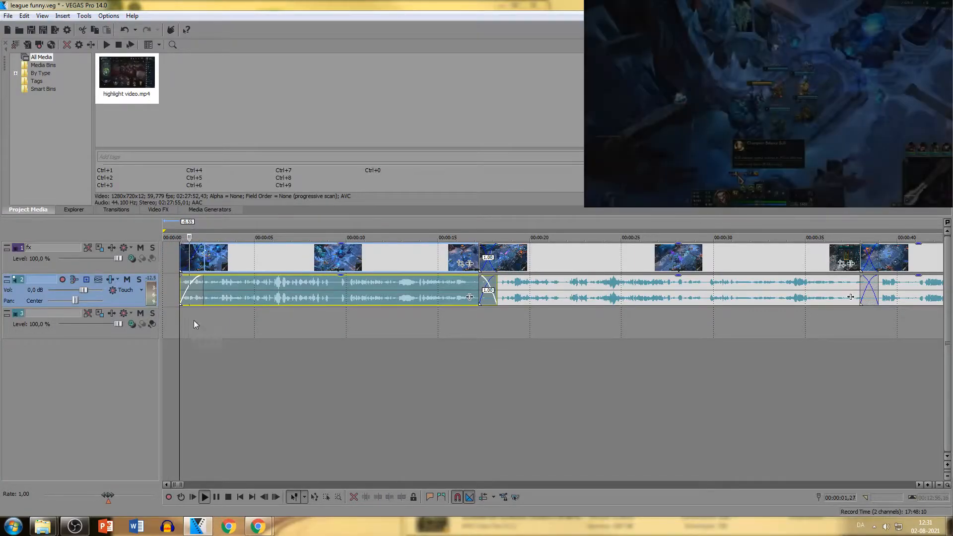
key(space)
key(ctrl+z)
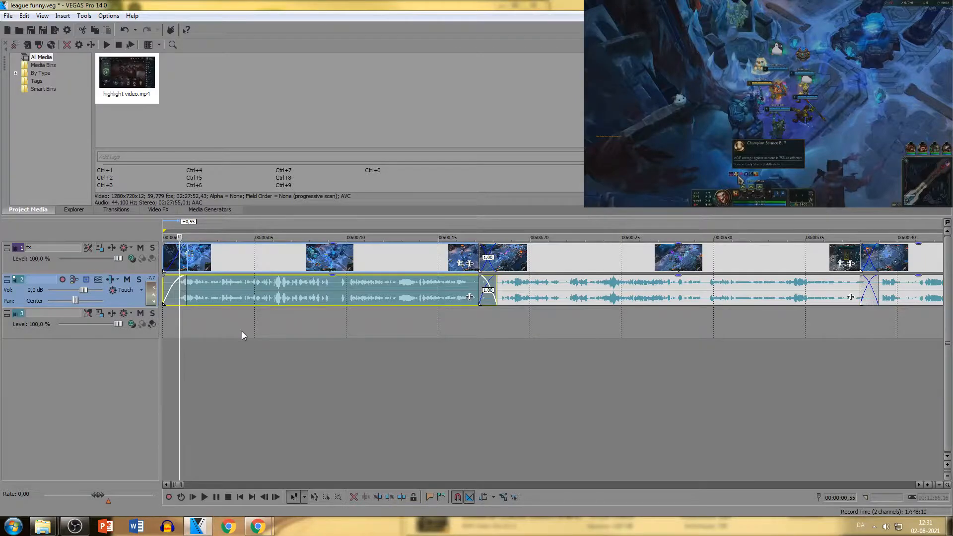
- Play the opening clips, continuing from the first crossfade at about 00:00:17
key(space)
scroll(498, 338, down, 1)
click(697, 298)
click(450, 347)
click(338, 357)
scroll(348, 355, left, 2)
click(322, 334)
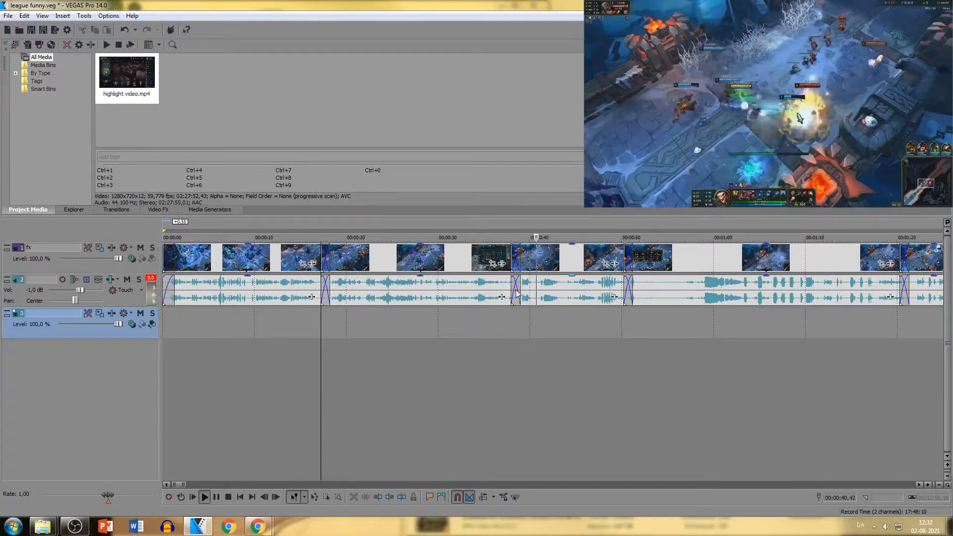
- Trim about 1.6 seconds off the second clip's end and slide the third clip earlier to crossfade with it
drag(520, 297, 505, 297)
click(474, 320)
scroll(478, 320, up, 3)
click(633, 297)
drag(705, 302, 659, 302)
click(588, 328)
scroll(634, 330, down, 1)
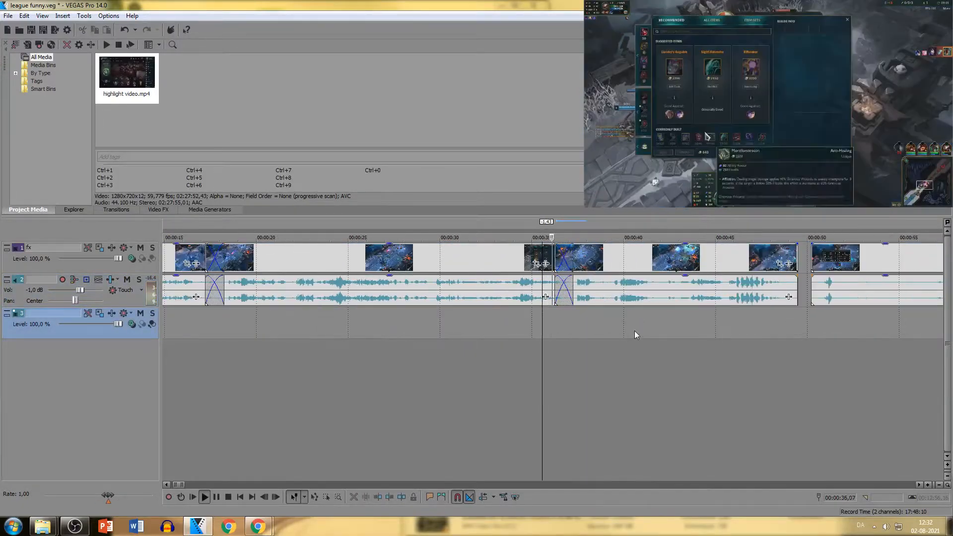
- Slide the fourth clip earlier over the third clip's end to create a 1-second crossfade
scroll(623, 306, down, 1)
drag(525, 289, 542, 287)
drag(728, 295, 723, 296)
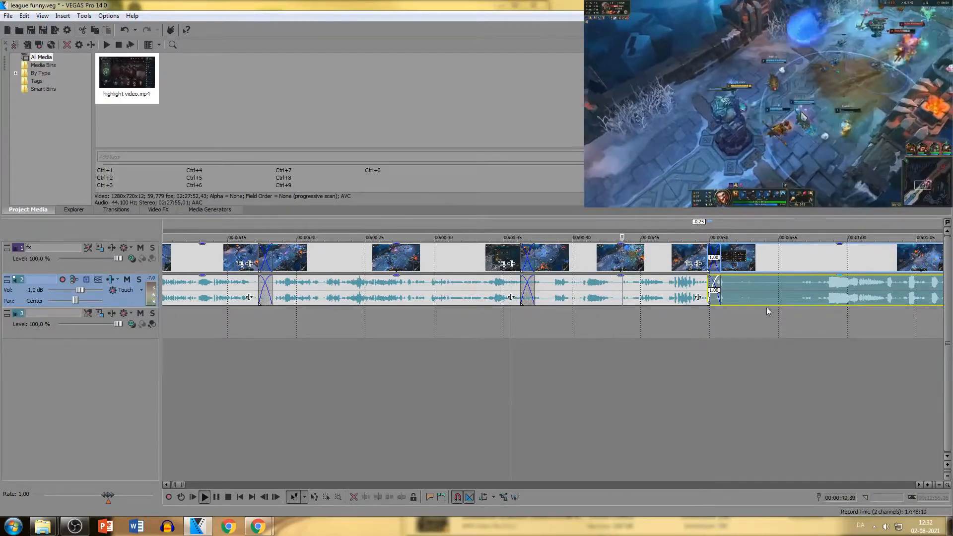
scroll(768, 301, down, 1)
click(652, 298)
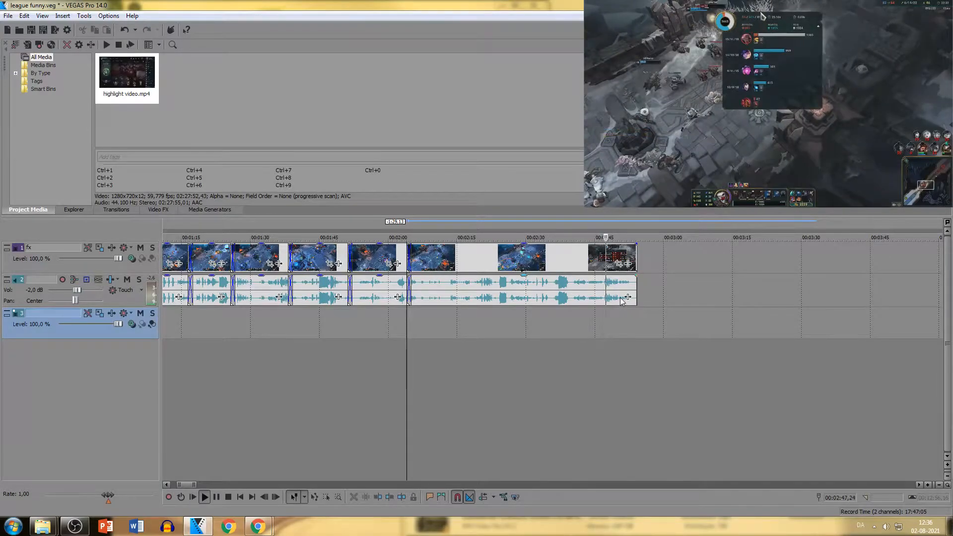
- Trim the end of the clip finishing at about 00:02:54 and slide the next clip over it as a 1-second crossfade
drag(637, 291, 631, 291)
scroll(632, 291, down, 2)
drag(775, 290, 566, 290)
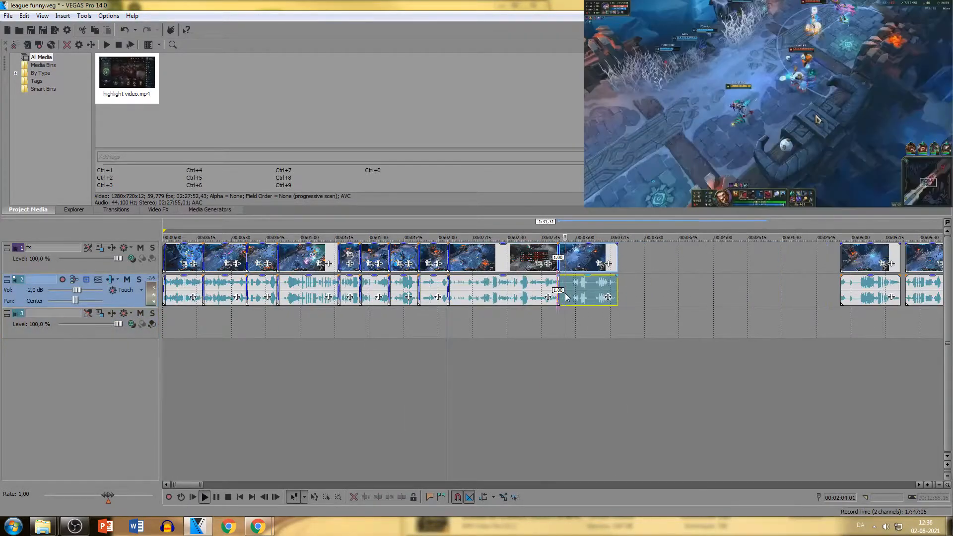
scroll(566, 298, up, 3)
click(535, 336)
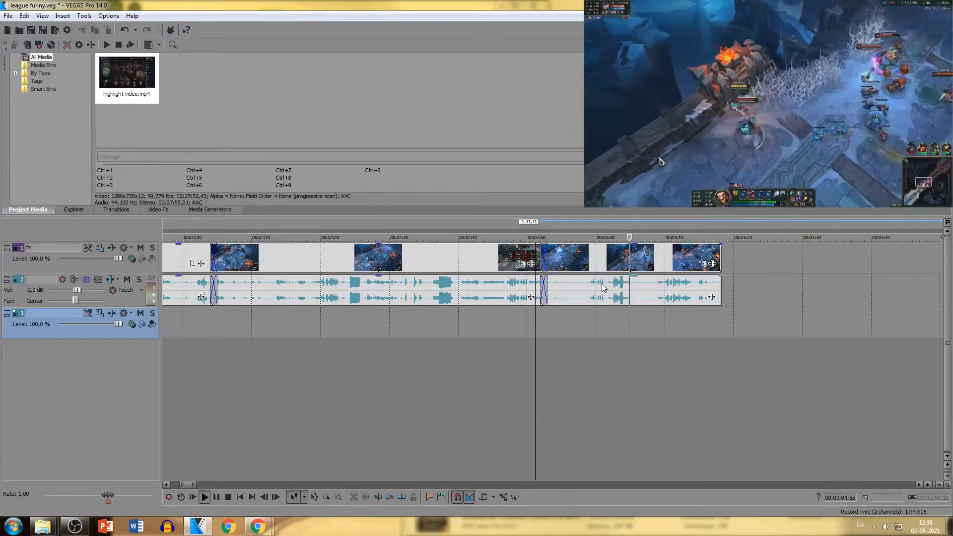
- Split the clip near 00:03:05, trim the start of its second part, and slide that part back to close the gap
click(648, 300)
scroll(648, 300, up, 3)
click(503, 300)
key(s)
drag(504, 297, 567, 298)
drag(610, 300, 547, 300)
click(391, 322)
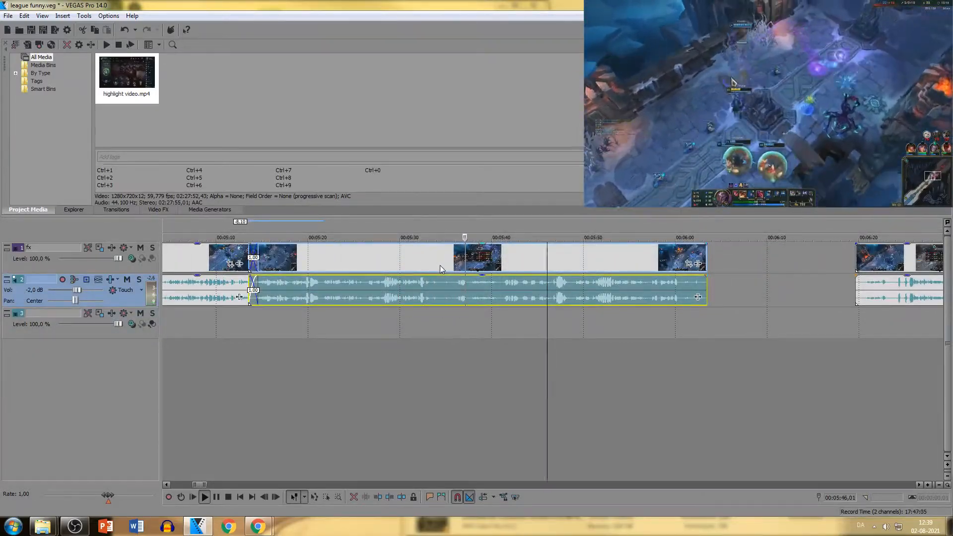
- Slide the clip at about 00:05:41 earlier to join the preceding clip, and play on across the next crossfade
key(space)
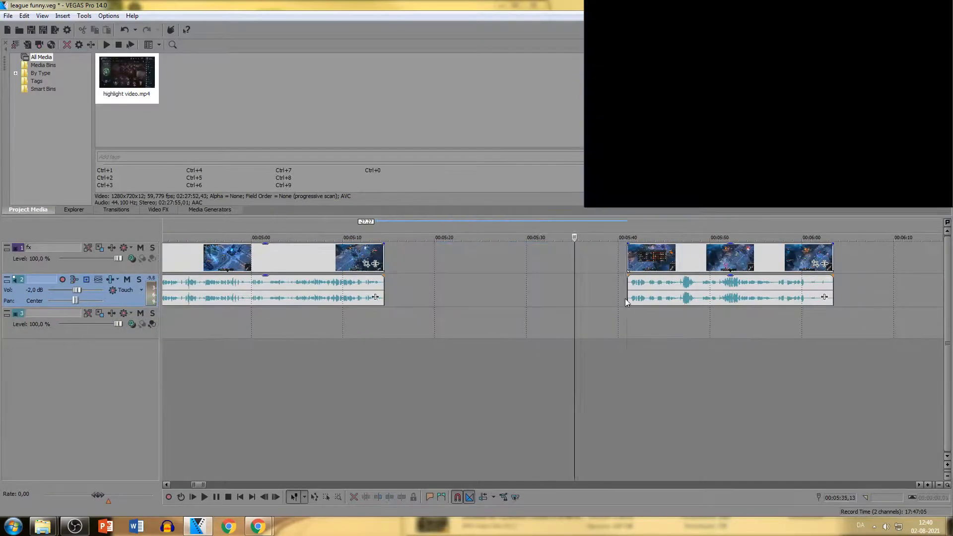
drag(625, 299, 613, 300)
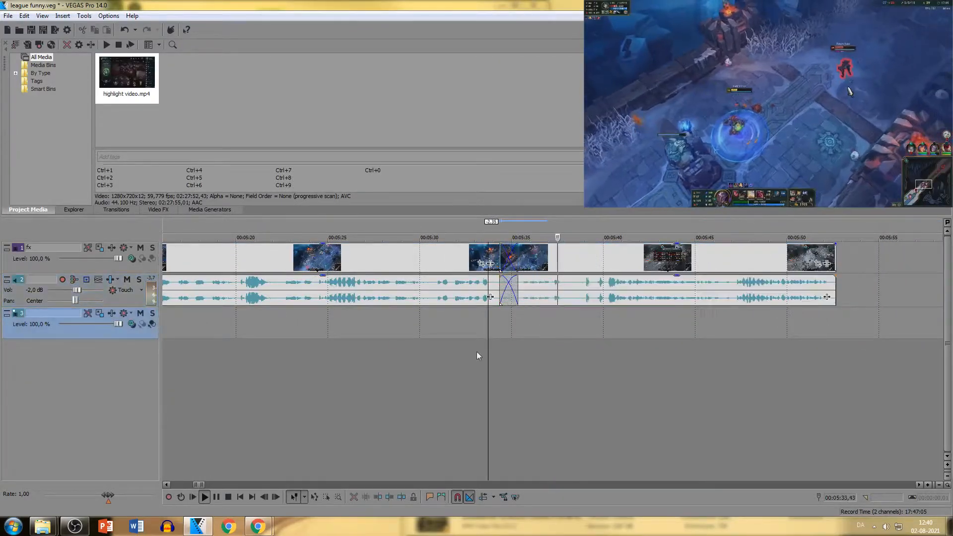
click(459, 387)
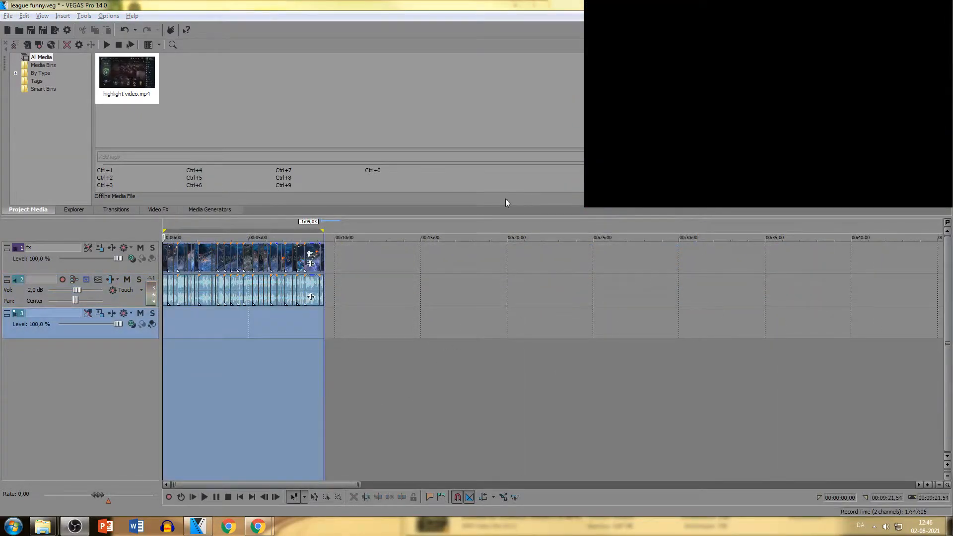
- Inspect the crossfades between the clips on the assembled timeline, placing the playhead at 00:00:36,15
click(192, 311)
scroll(196, 307, up, 5)
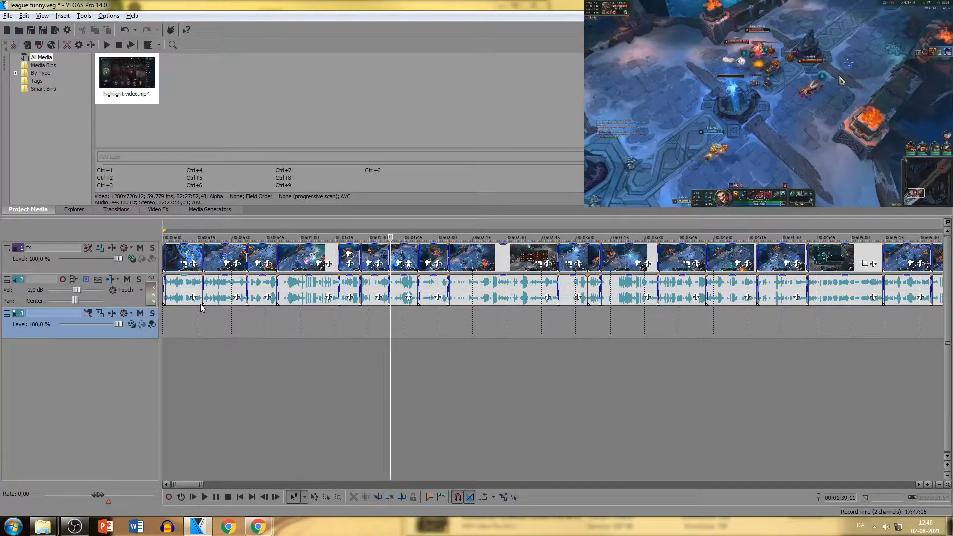
scroll(201, 304, down, 3)
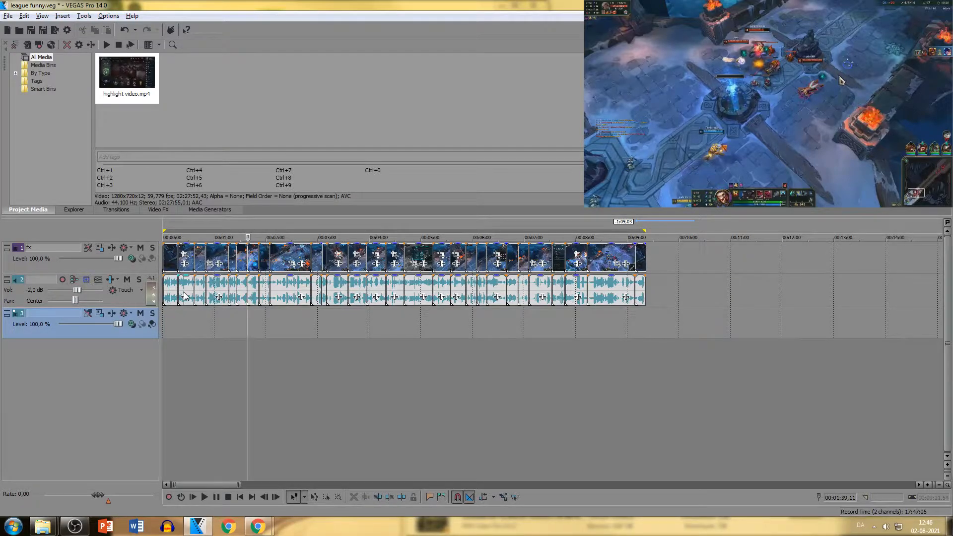
click(209, 310)
scroll(215, 318, up, 5)
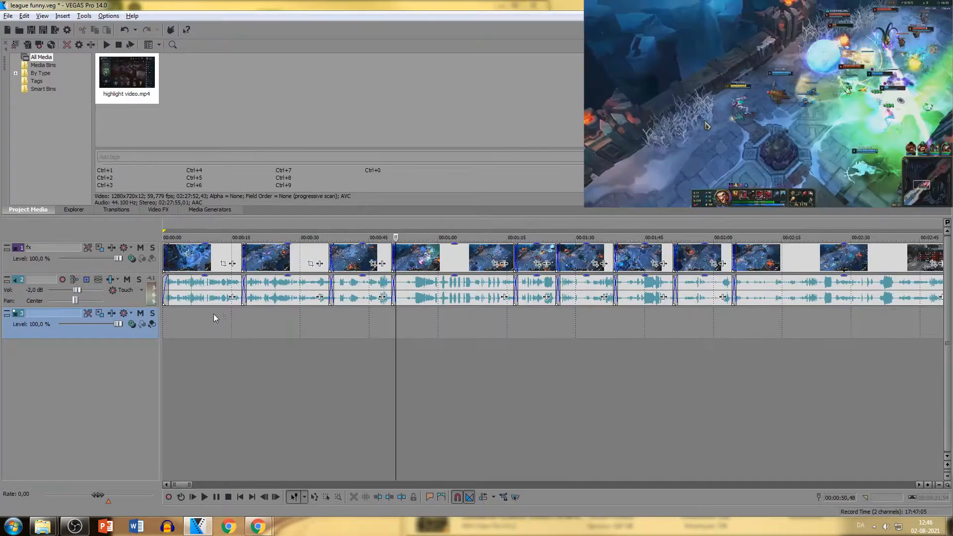
click(328, 311)
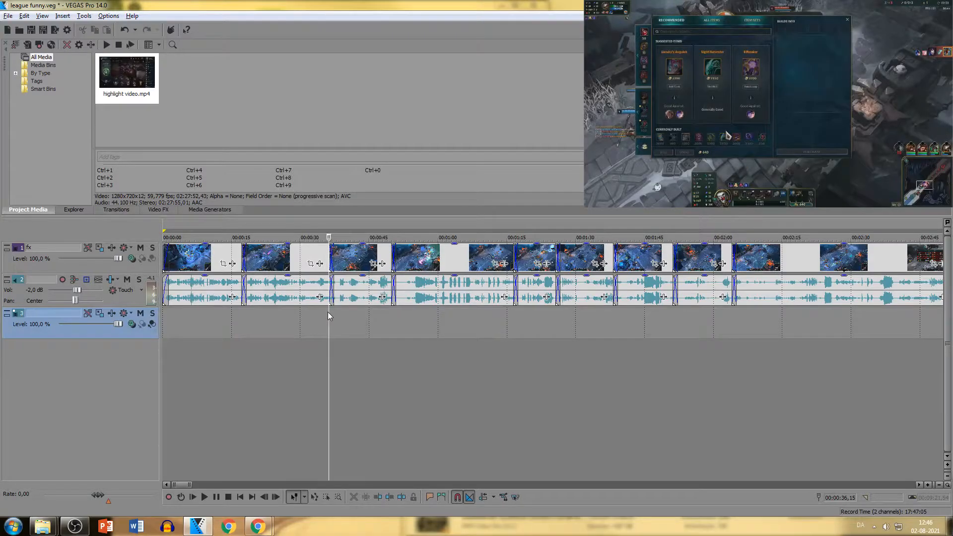
- Import the music file "Spring Chicken.mp3" from the "non copyright music" folder into the project media
scroll(322, 310, up, 2)
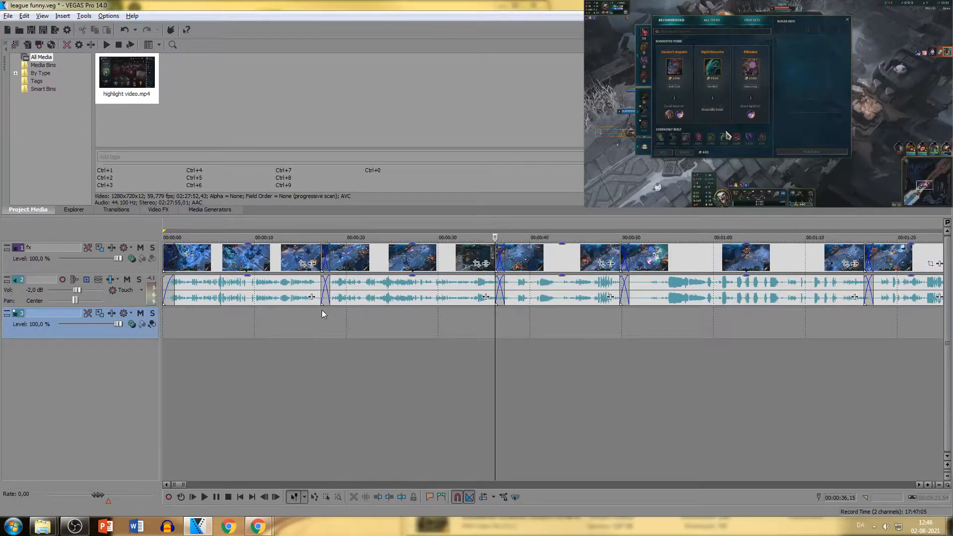
scroll(332, 316, down, 6)
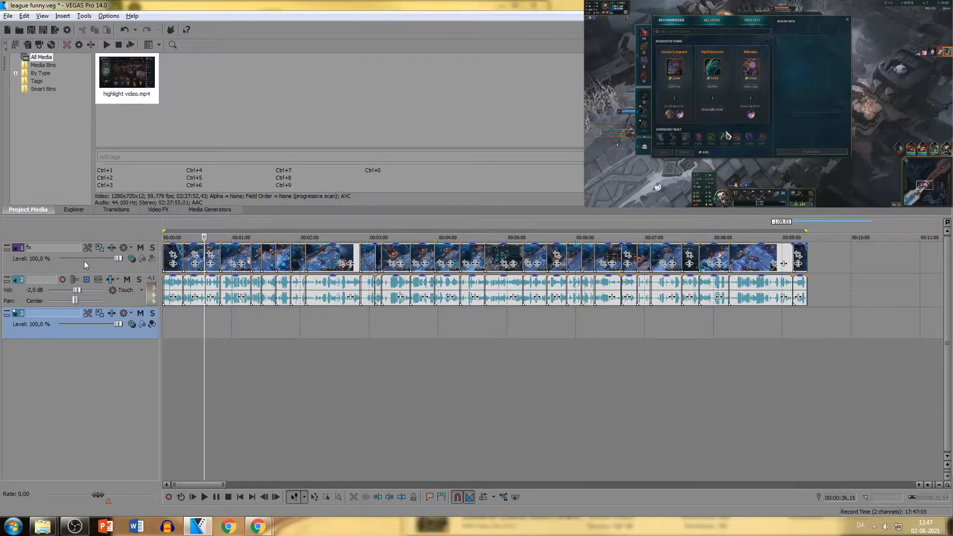
key(ctrl+o)
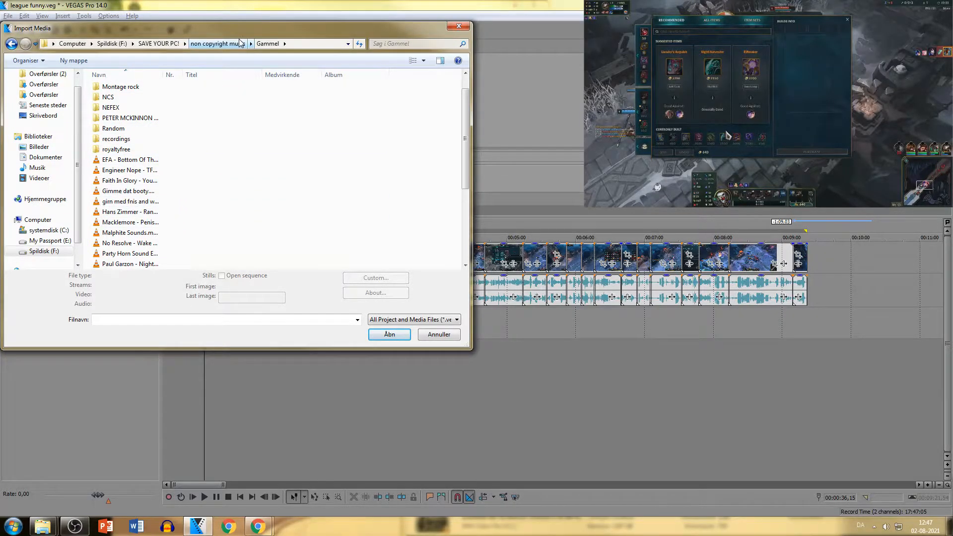
drag(216, 34, 465, 52)
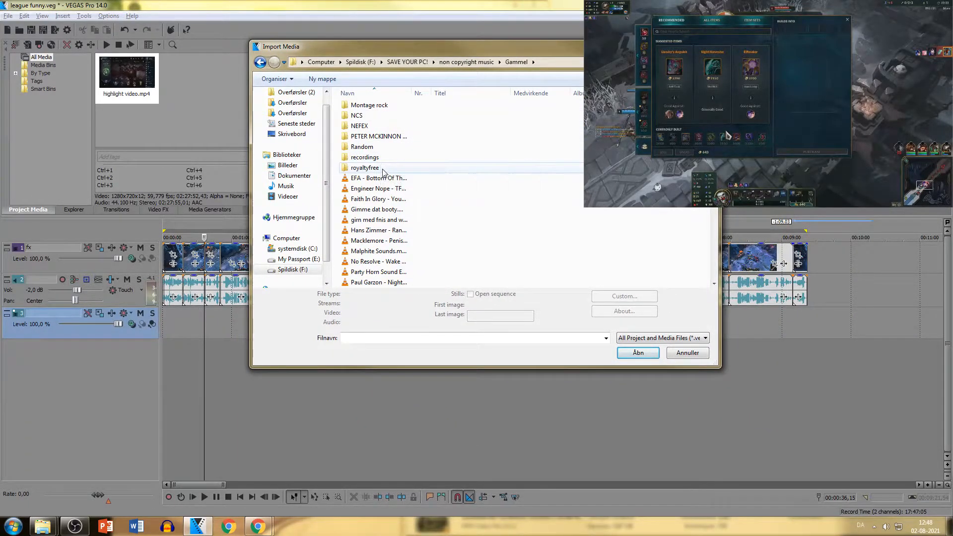
scroll(377, 155, down, 4)
scroll(407, 165, up, 5)
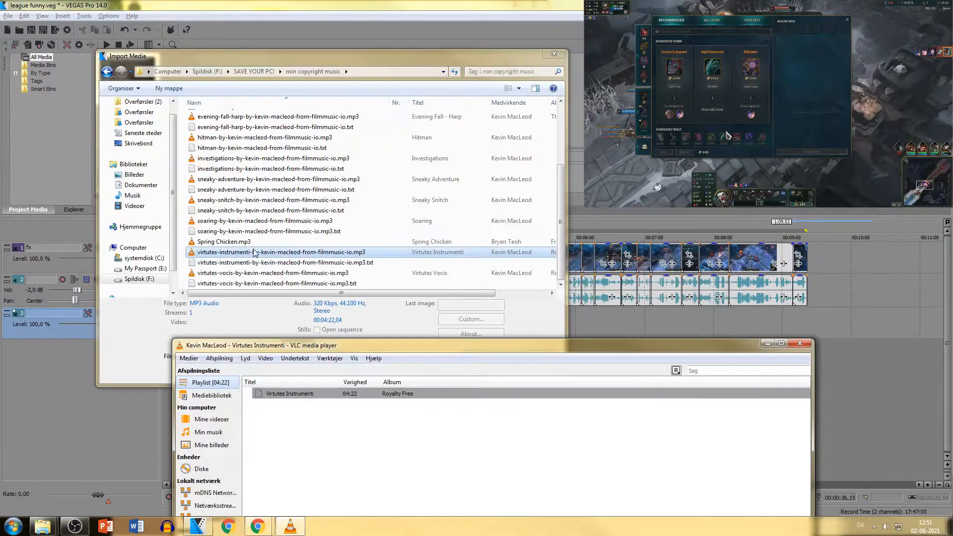
click(243, 243)
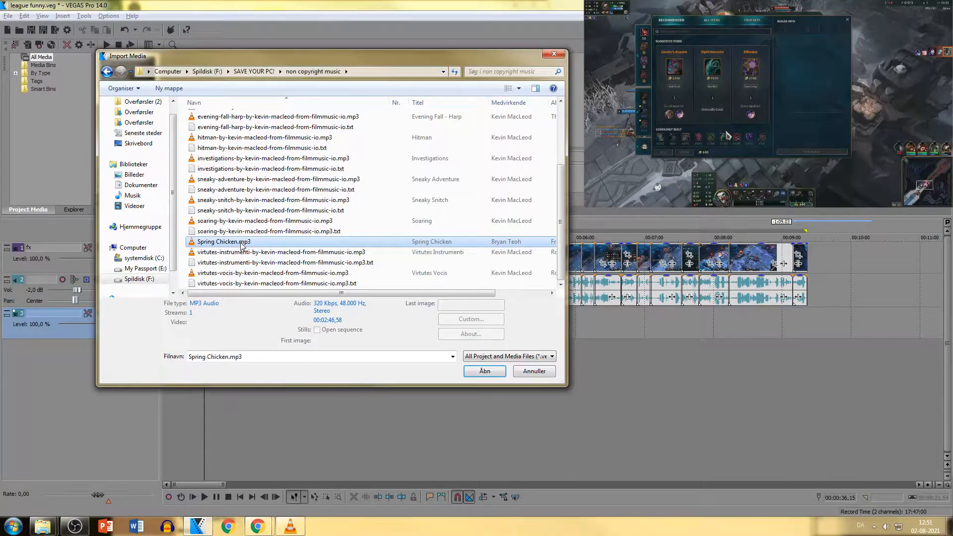
double_click(242, 245)
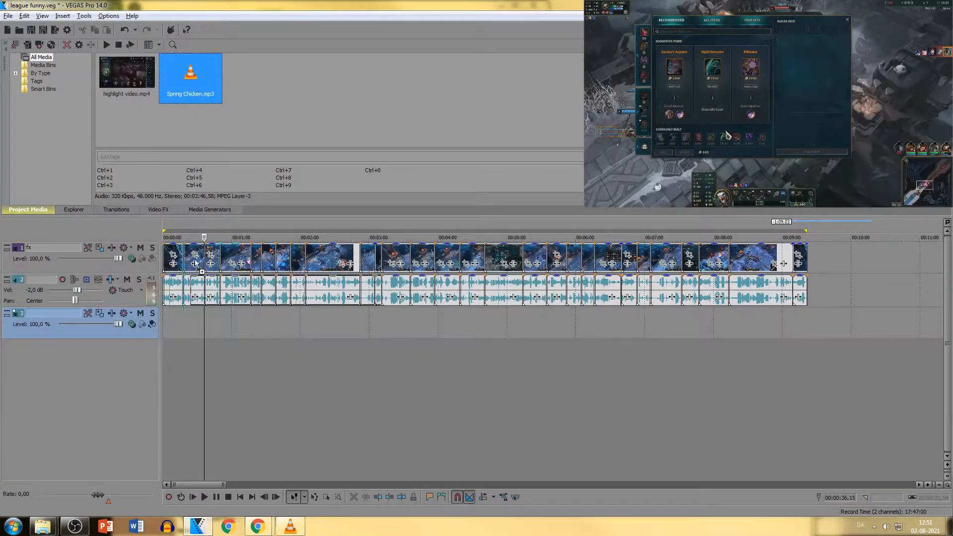
- Place Spring Chicken.mp3 on a new audio track at the start of the timeline, and close the VLC media player
drag(161, 332, 199, 350)
click(199, 349)
click(291, 526)
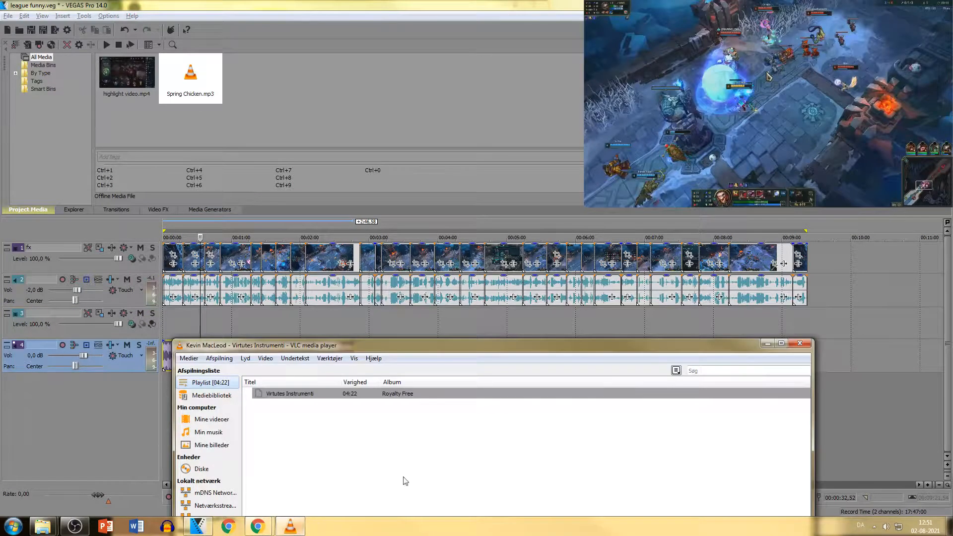
click(800, 343)
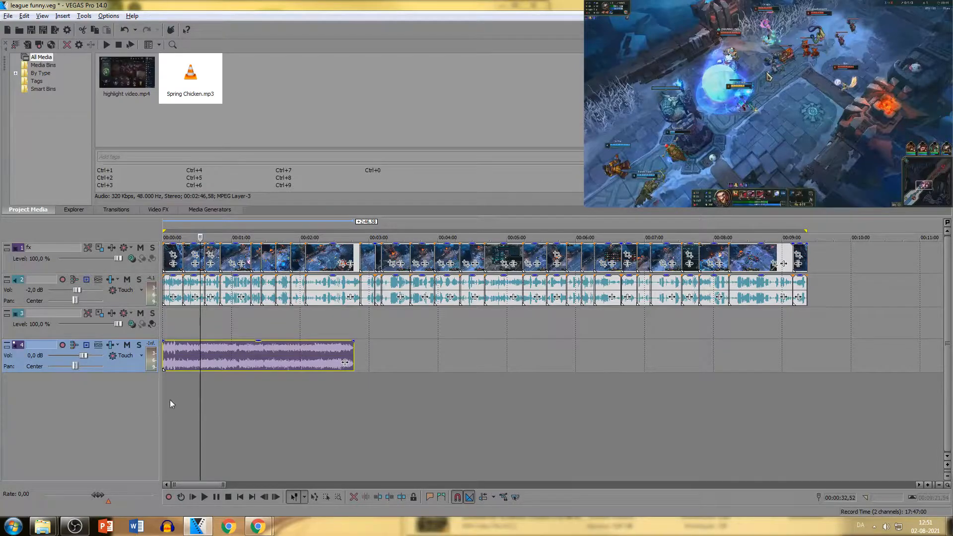
- Play the beginning of the music together with the gameplay audio, and place the playhead at 00:00:44,16
click(166, 414)
key(space)
scroll(229, 400, up, 5)
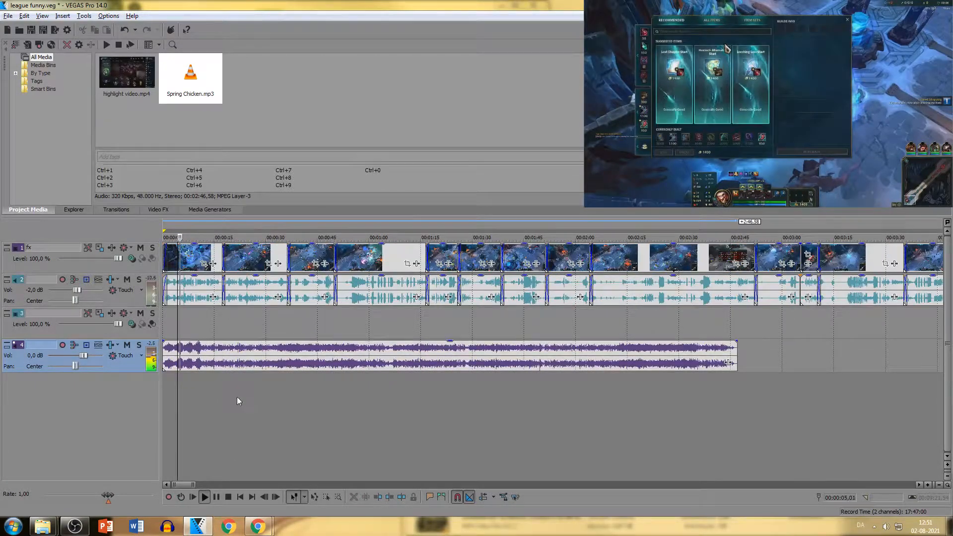
click(164, 392)
click(313, 384)
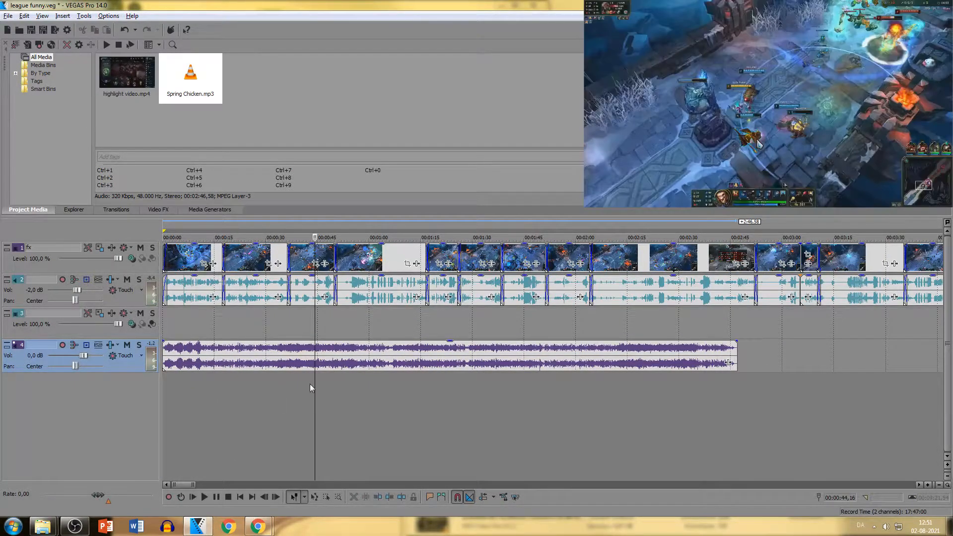
- Lower the music track's volume to -22 dB and play it against the gameplay audio
key(space)
drag(73, 355, 60, 355)
key(space)
scroll(393, 373, down, 10)
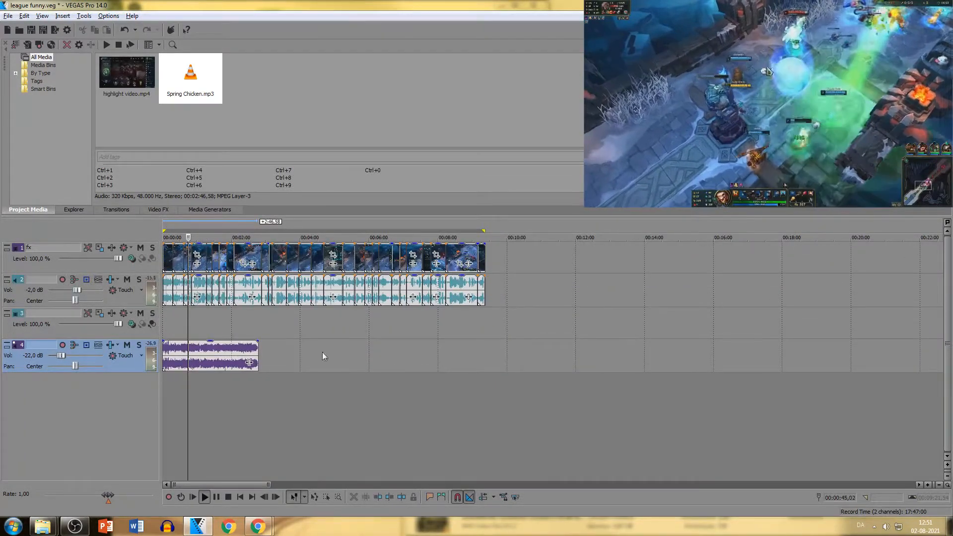
scroll(82, 360, down, 10)
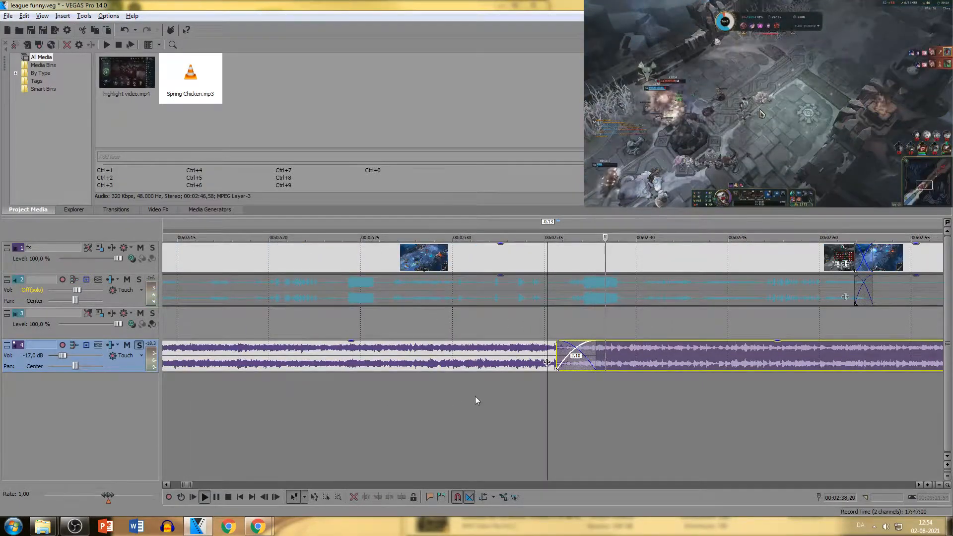
- Listen to the soloed music track around the crossfade between its first two clips at about 00:02:36
click(481, 395)
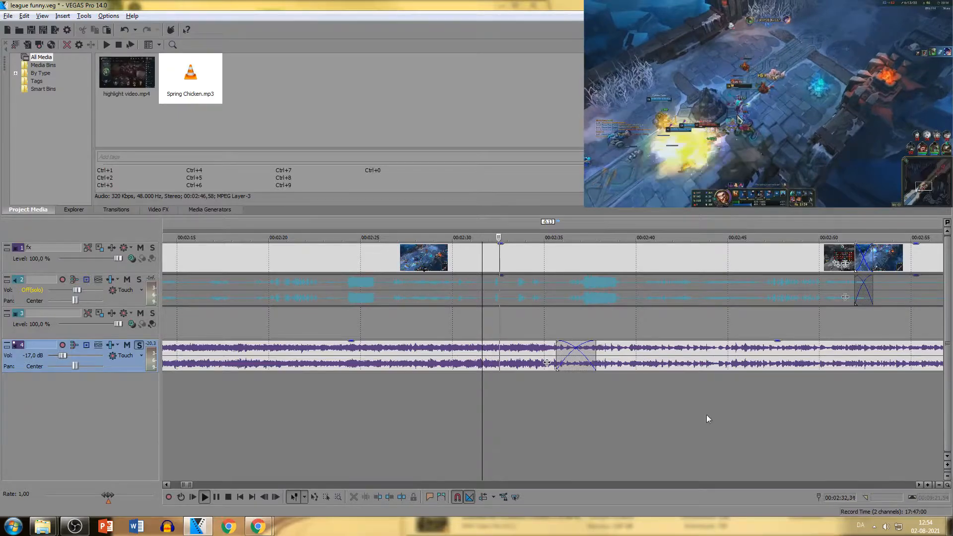
scroll(603, 388, up, 3)
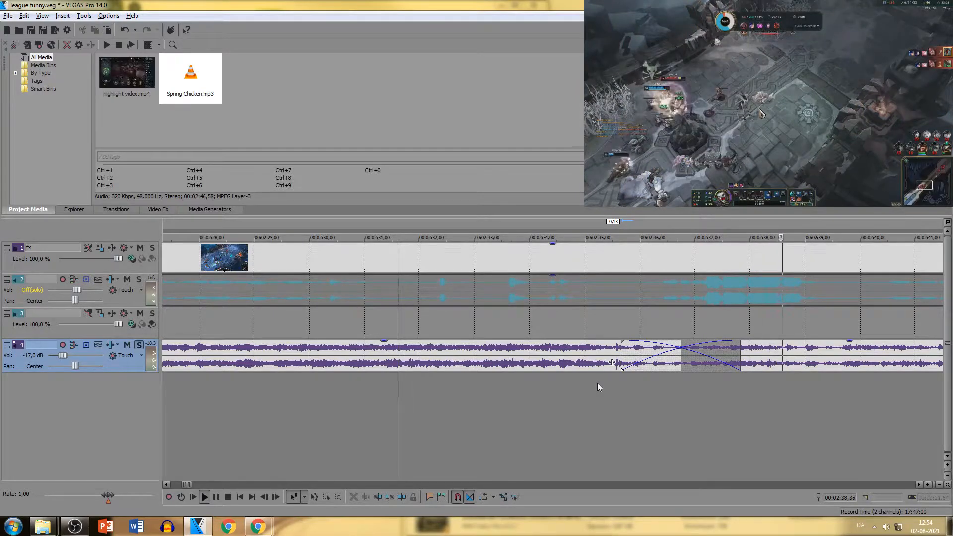
scroll(598, 387, down, 10)
key(space)
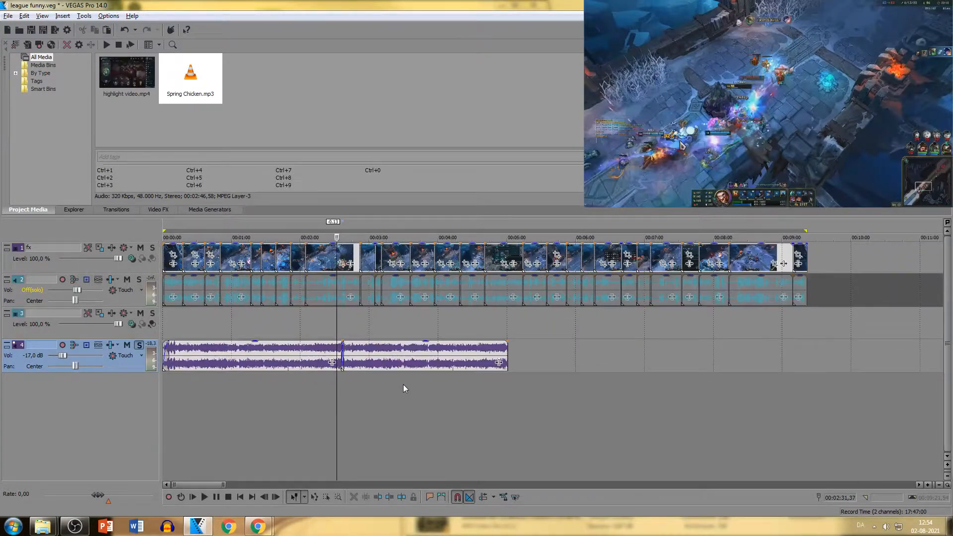
- Paste another copy of the music after the second music clip and overlap them near 00:05:00 as a crossfade of about 2 seconds
click(411, 358)
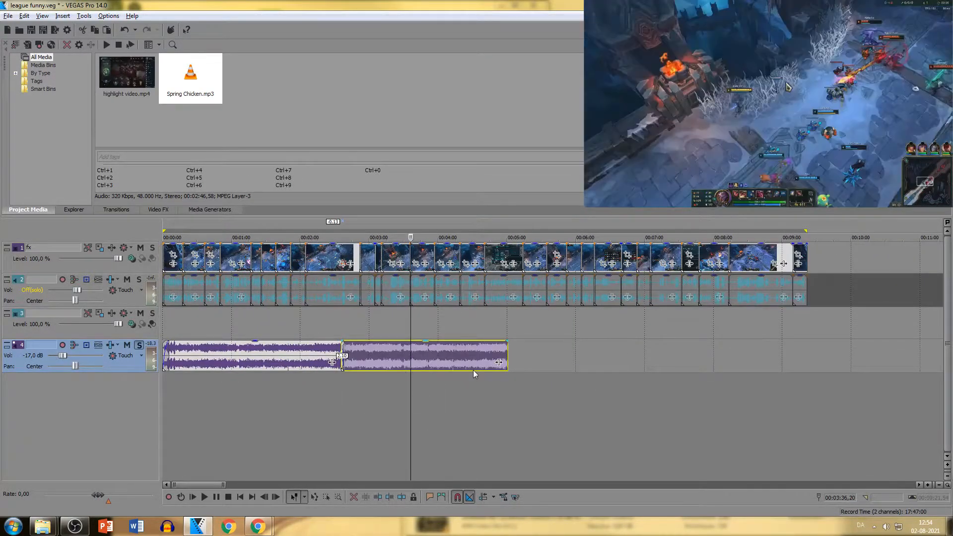
click(517, 367)
key(ctrl+v)
scroll(531, 368, up, 1)
scroll(531, 368, down, 1)
drag(403, 360, 387, 360)
click(385, 360)
scroll(397, 363, up, 4)
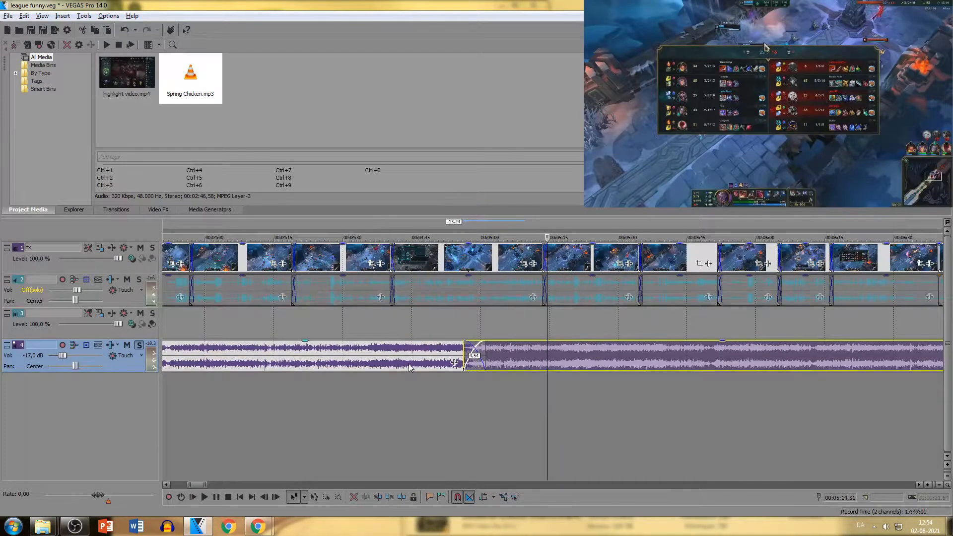
drag(527, 357, 534, 357)
scroll(536, 355, up, 4)
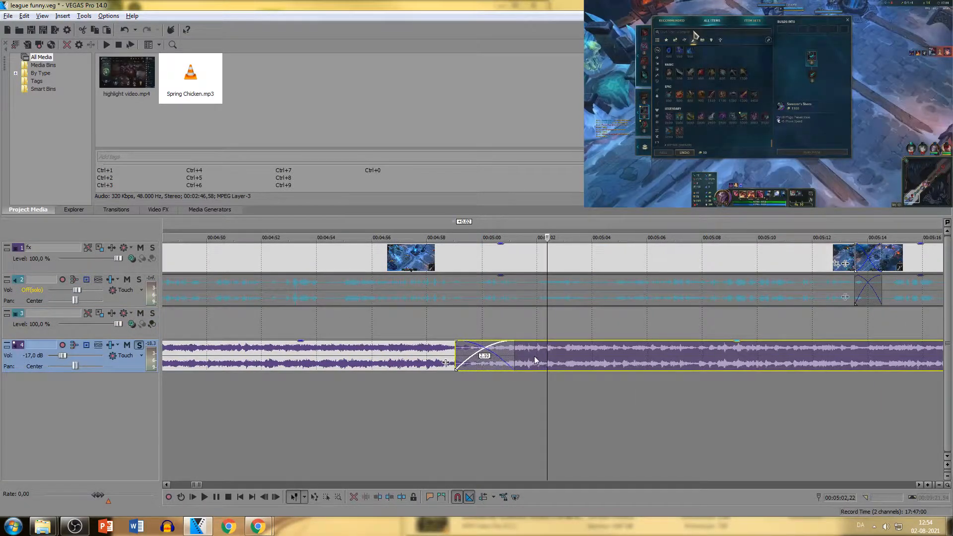
- Inspect the music crossfade at about 00:05:00 and play through it to check the join
scroll(535, 356, down, 2)
click(468, 404)
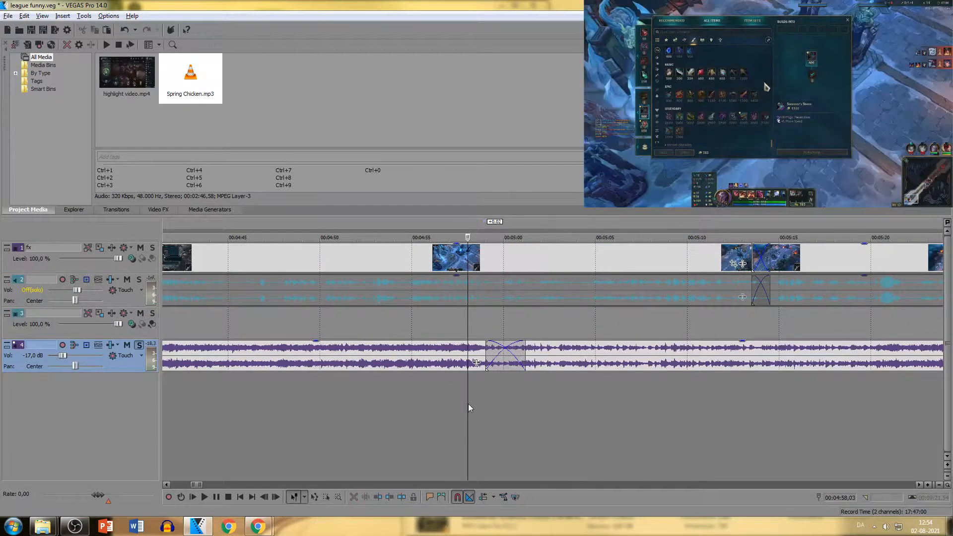
scroll(467, 405, down, 5)
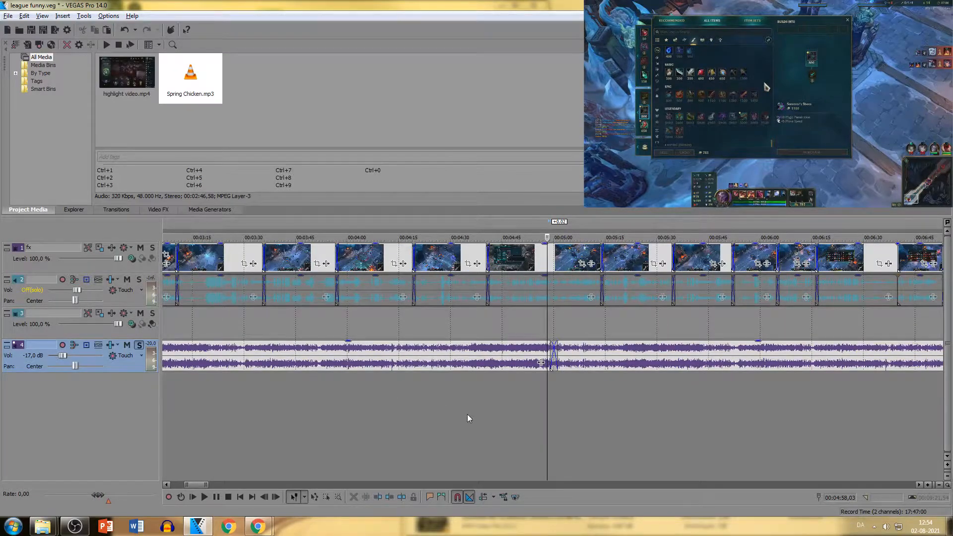
scroll(567, 399, down, 2)
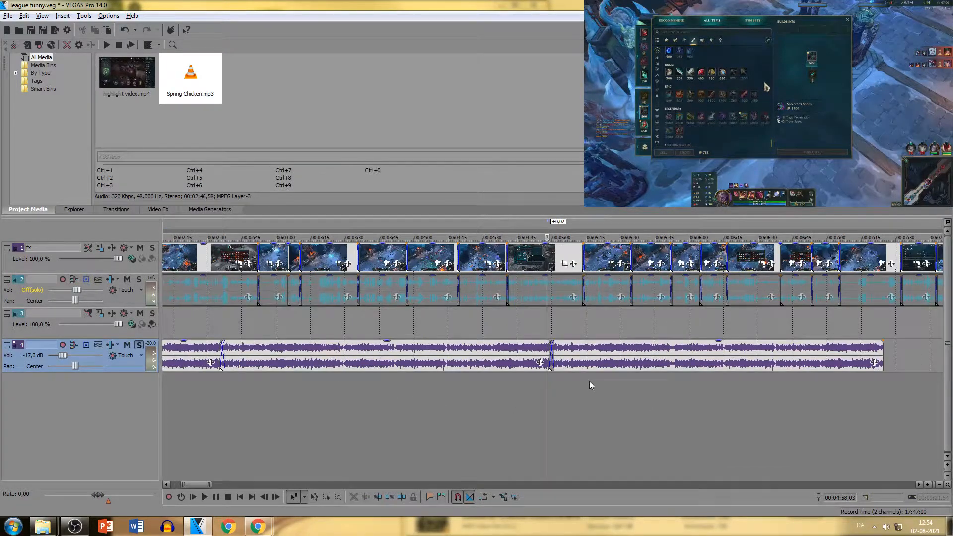
scroll(556, 378, down, 2)
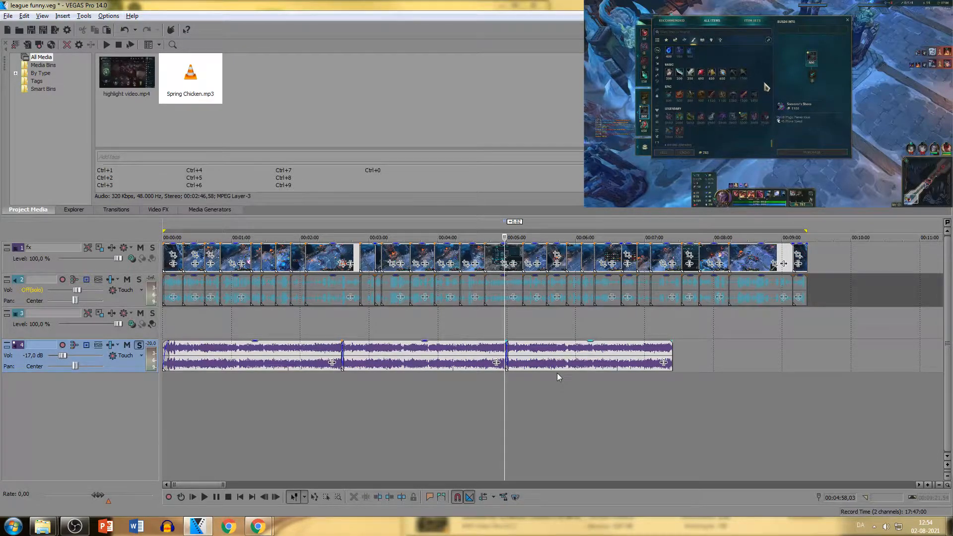
click(510, 392)
scroll(508, 391, up, 3)
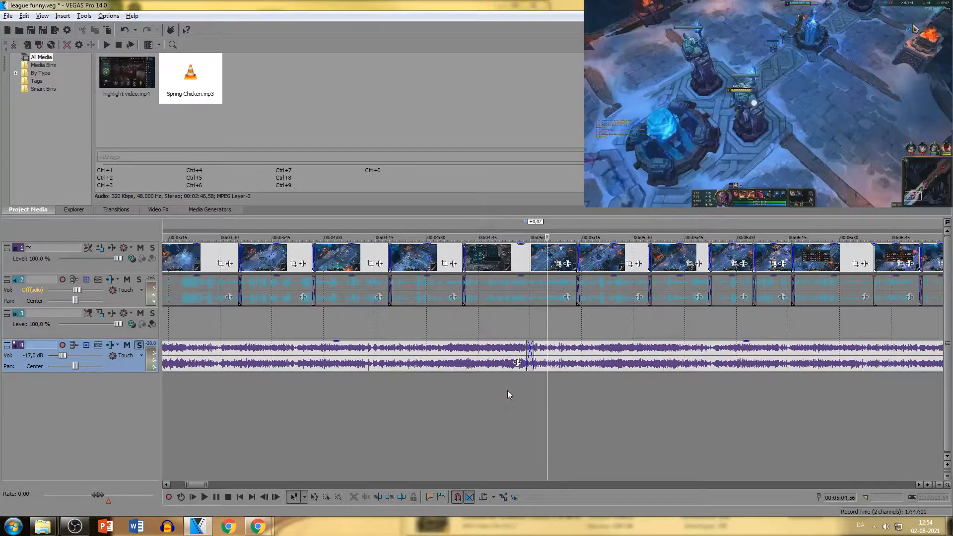
click(508, 390)
scroll(507, 390, up, 2)
click(637, 361)
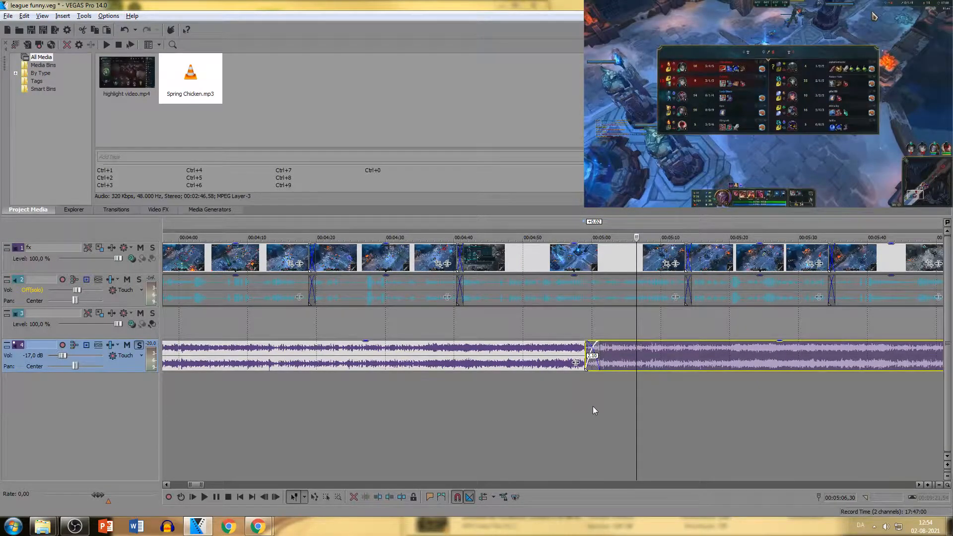
click(555, 407)
click(585, 397)
click(577, 388)
key(space)
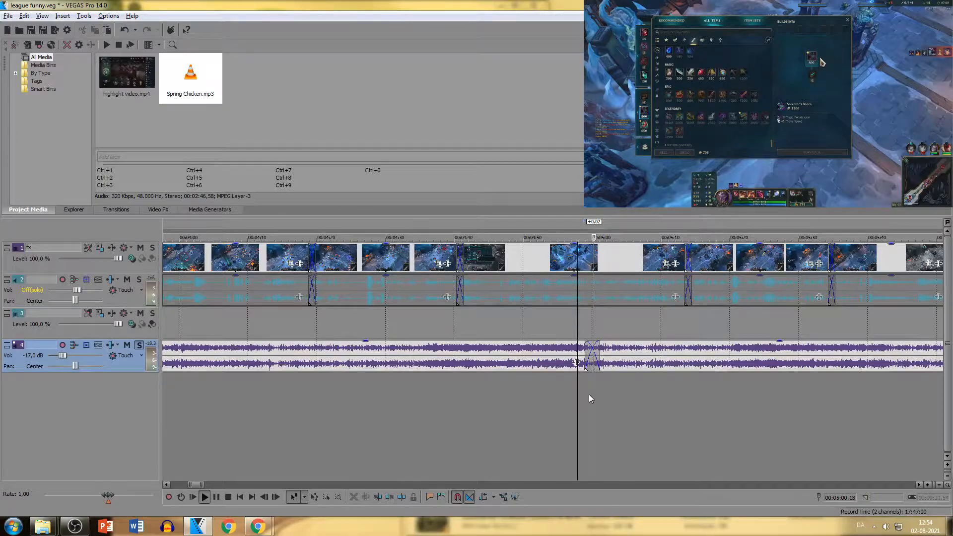
click(606, 369)
scroll(565, 380, down, 1)
scroll(534, 374, up, 1)
- Play the music again from just before the first crossfade at about 00:02:35 to check the join
scroll(447, 383, down, 6)
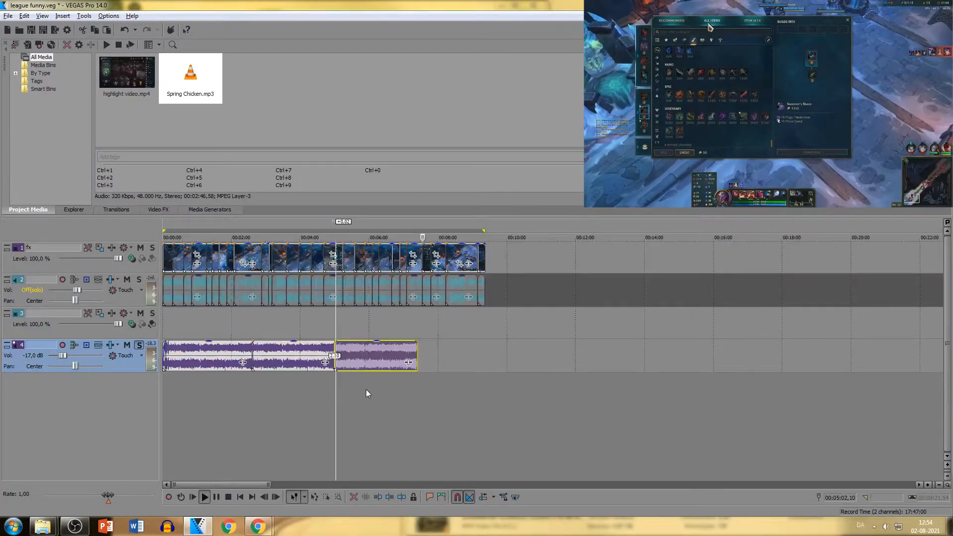
click(250, 387)
scroll(250, 387, up, 6)
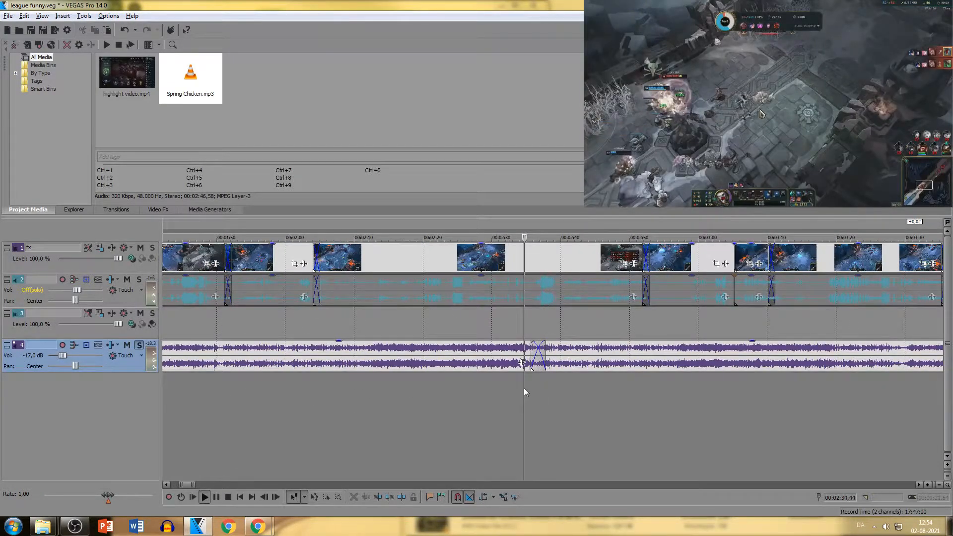
key(space)
scroll(569, 399, down, 4)
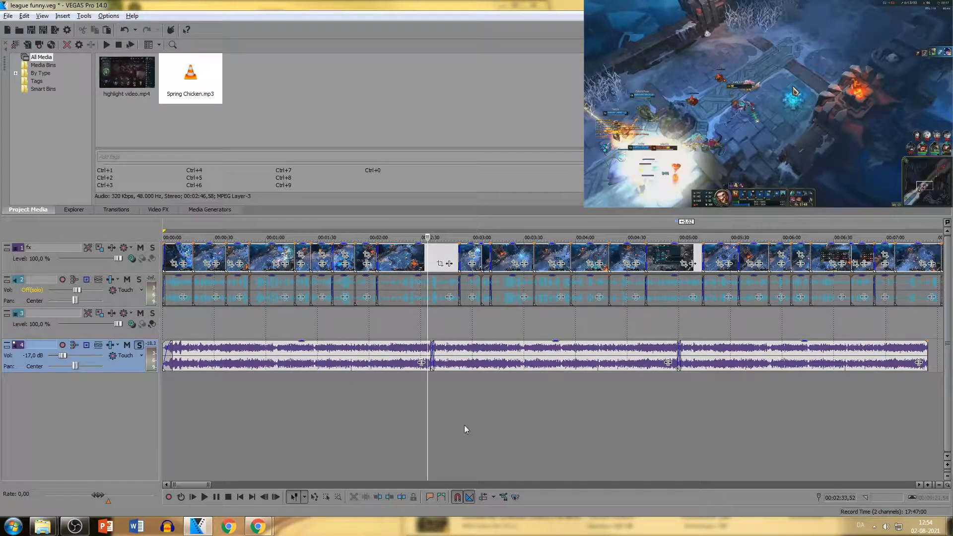
click(434, 407)
click(427, 403)
scroll(427, 403, up, 4)
key(space)
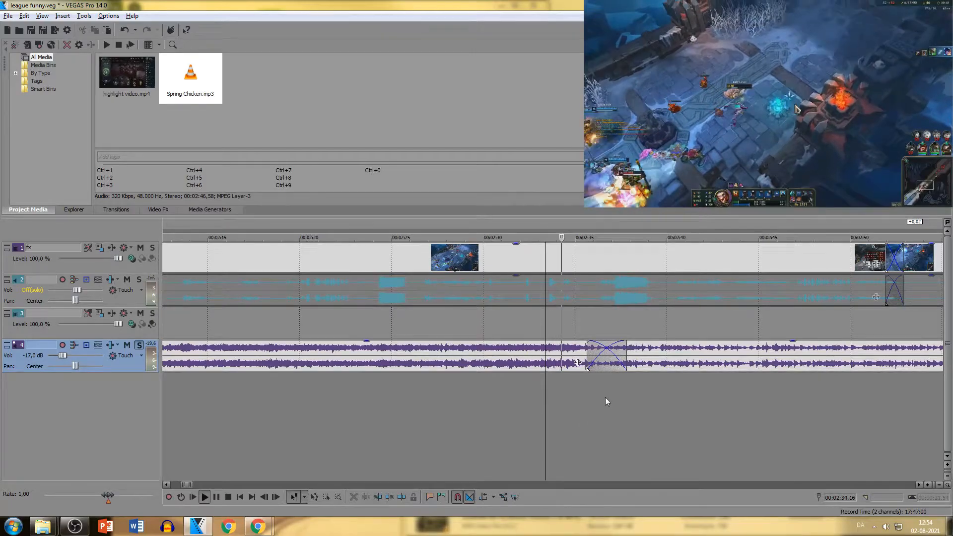
key(space)
- Open the Audio Event FX for the first music clip
scroll(251, 369, down, 5)
right_click(247, 354)
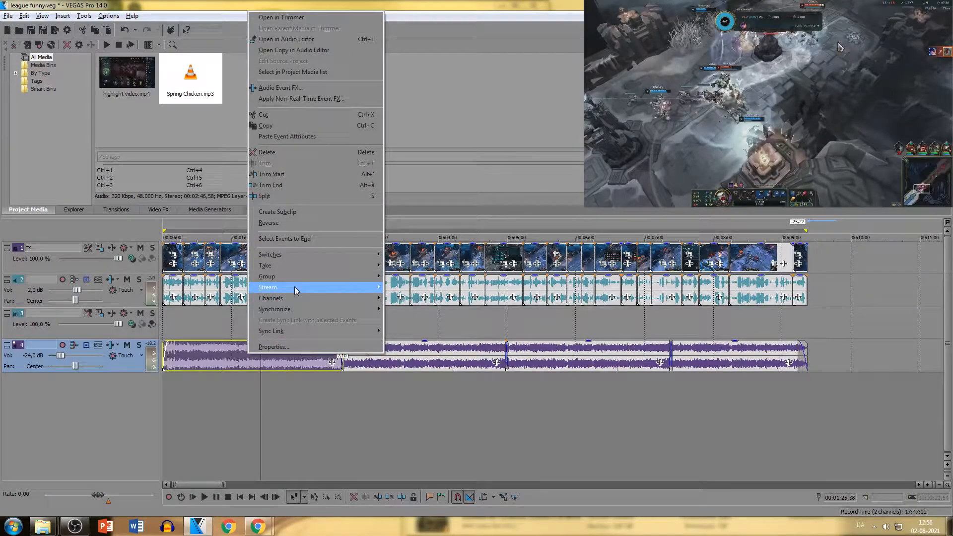
click(281, 88)
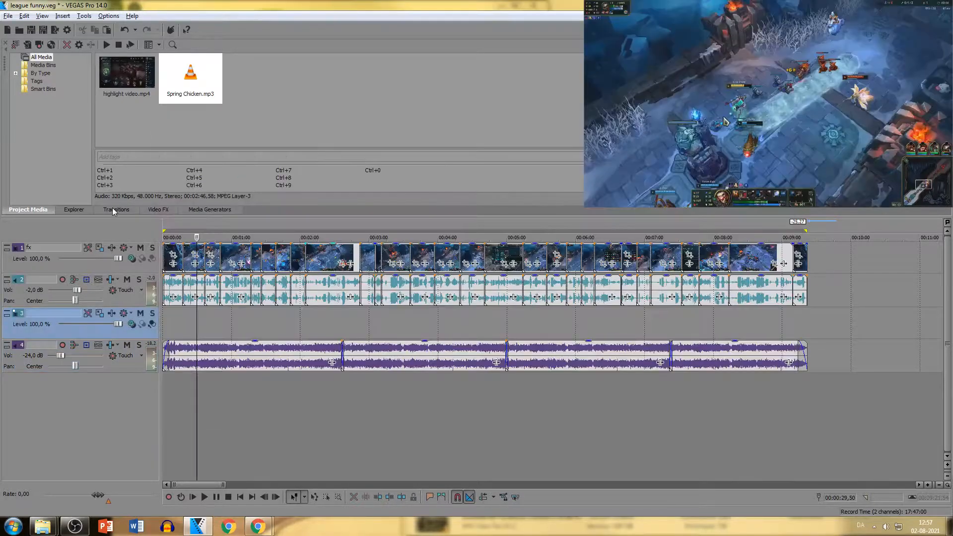
- Browse the list of available video transitions
click(115, 208)
scroll(58, 110, down, 6)
scroll(58, 111, up, 6)
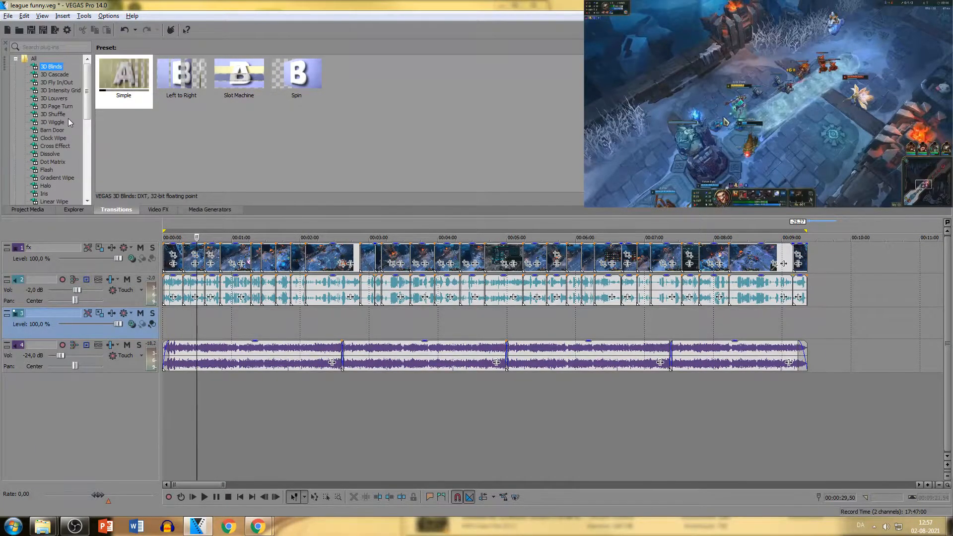
- Play the timeline from about 00:00:16, just before the first video crossfade, to preview the join
click(171, 328)
scroll(171, 328, up, 3)
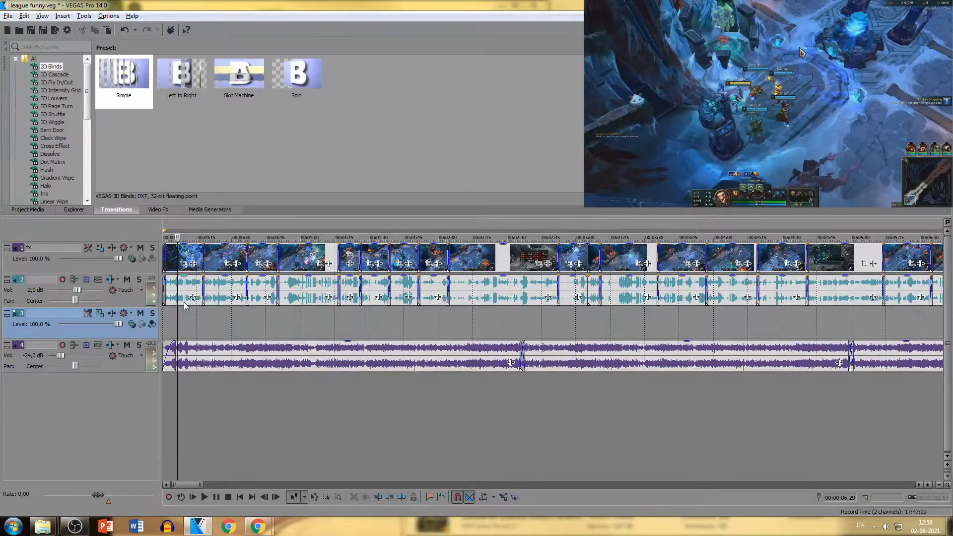
scroll(253, 311, up, 5)
click(274, 312)
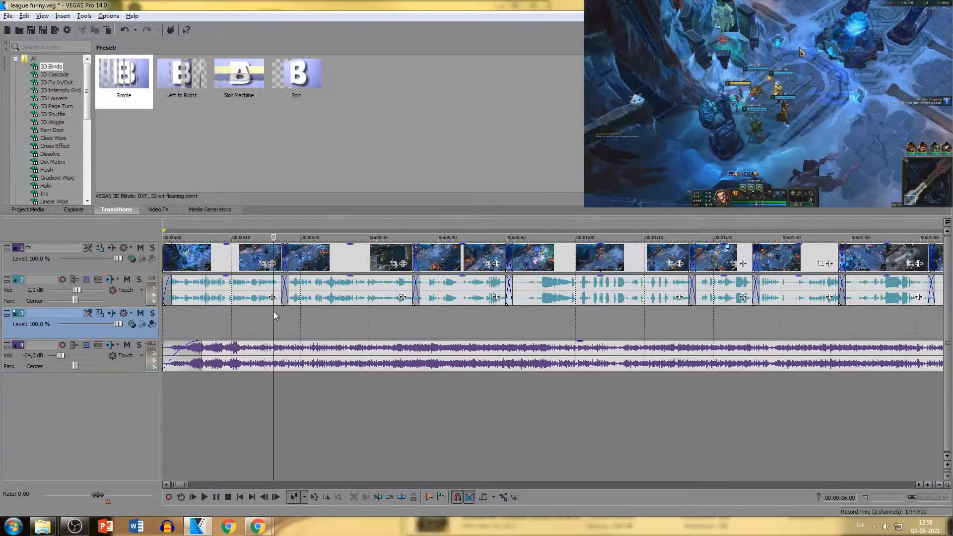
key(space)
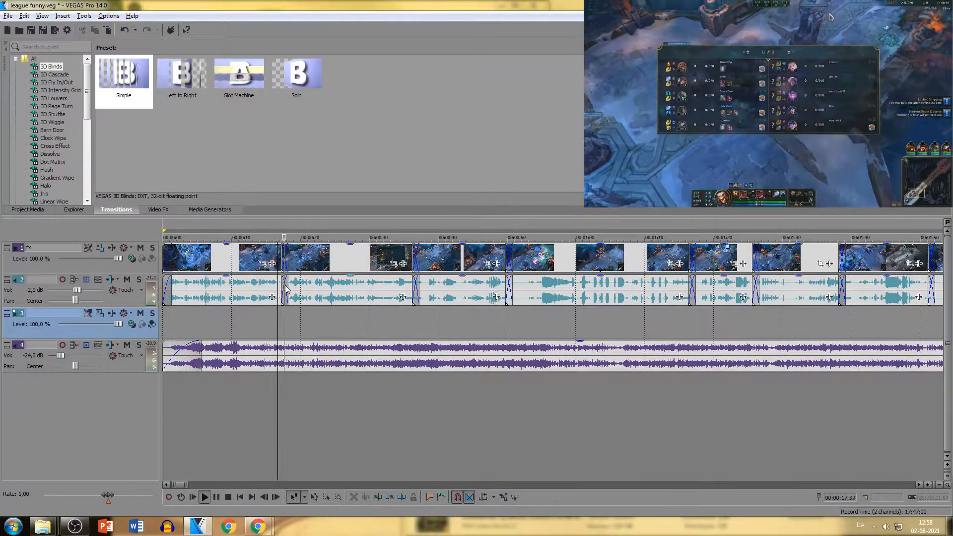
key(space)
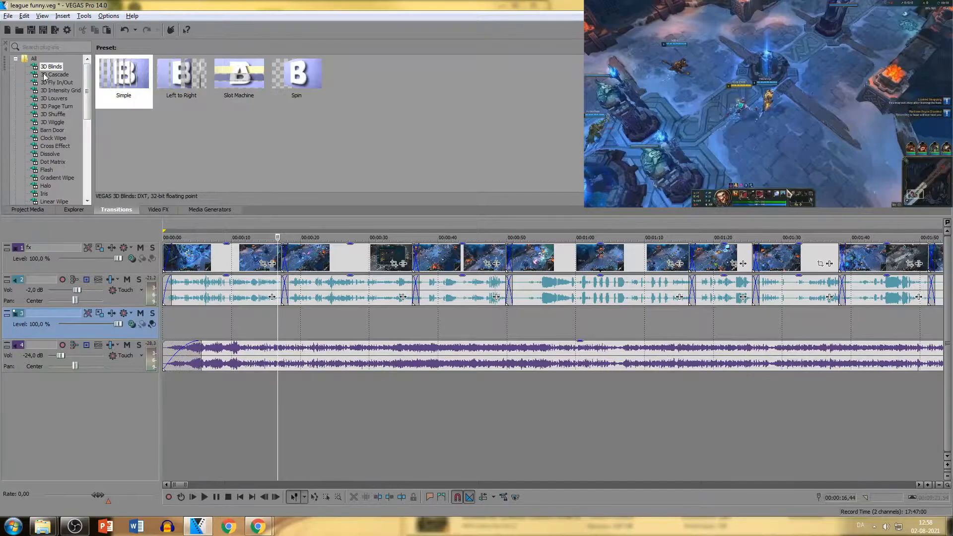
- Apply the Zoom transition with the Bottom Left to Top Right preset to the first video crossfade at about 00:00:17
click(183, 80)
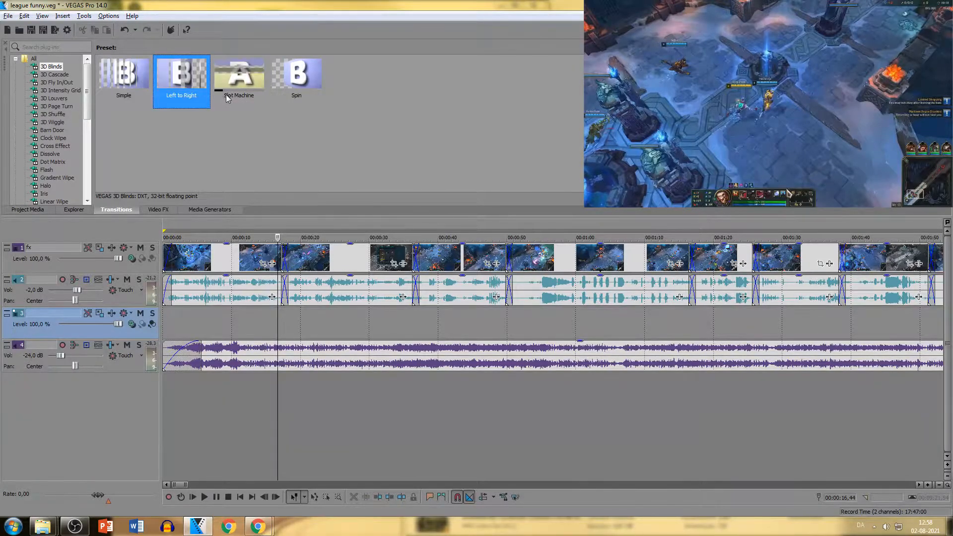
scroll(68, 169, down, 6)
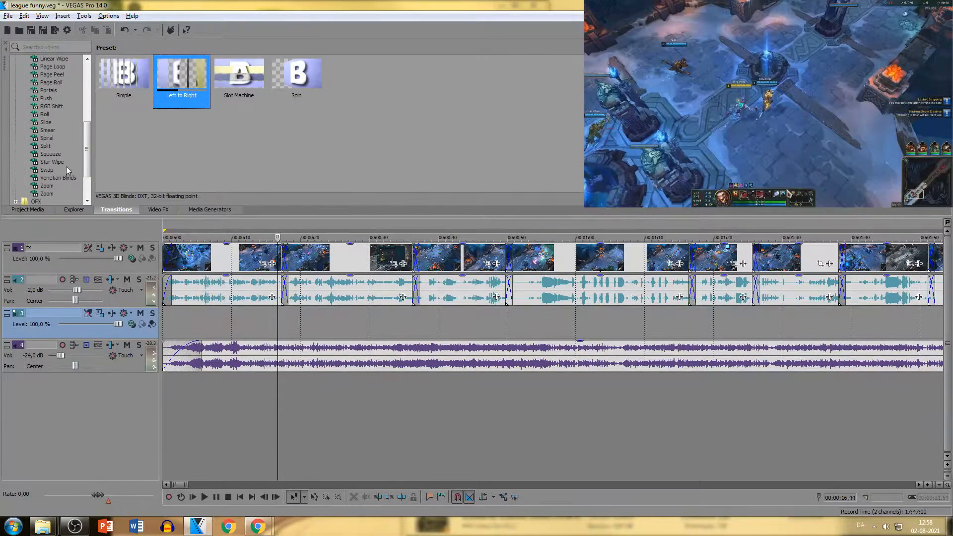
click(52, 188)
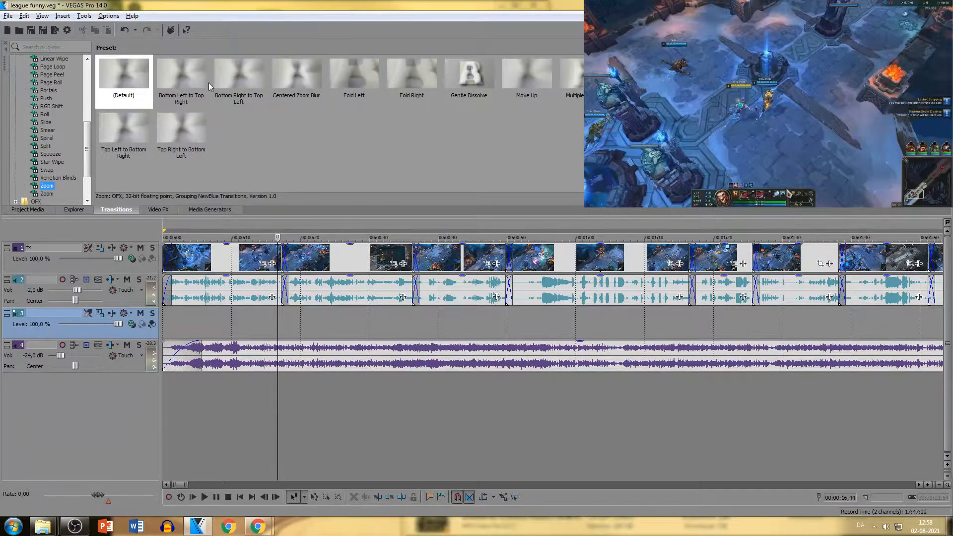
scroll(293, 251, up, 2)
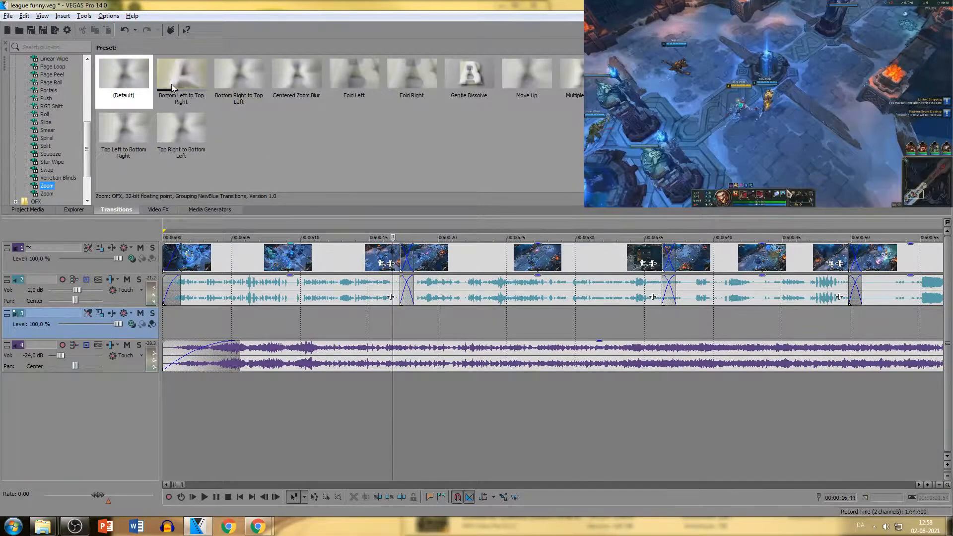
drag(177, 83, 379, 265)
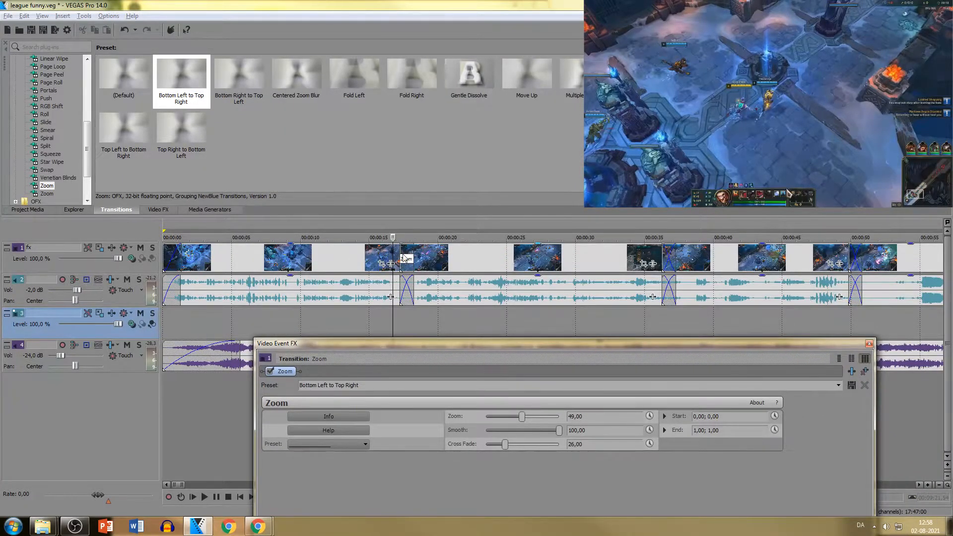
- Move the Video Event FX window clear of the video track and play the first crossfade to preview the Zoom transition
drag(367, 341, 138, 177)
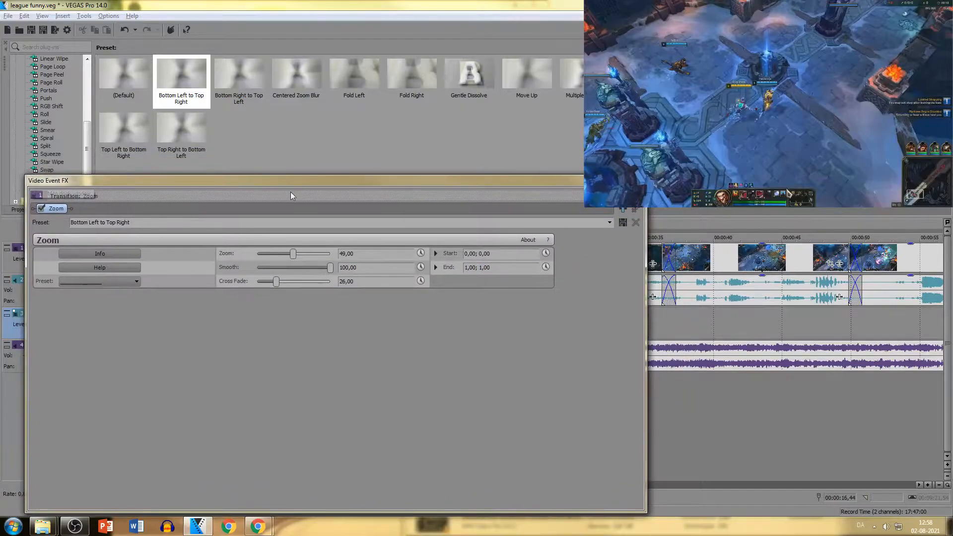
drag(373, 179, 386, 371)
click(396, 312)
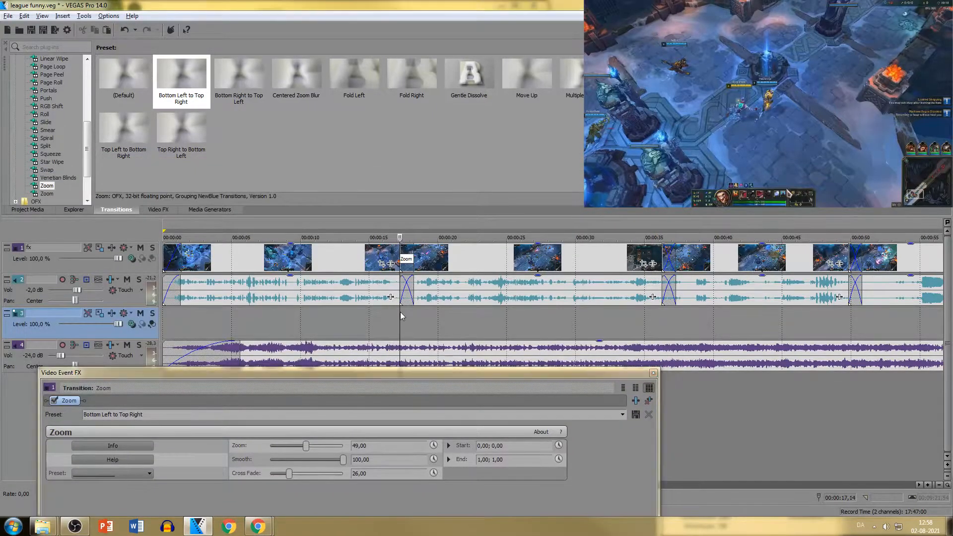
key(space)
key(space)
- Move the Video Event FX window up and shrink it so the timeline beneath is accessible, with the playhead just before the crossfade
drag(375, 372, 385, 230)
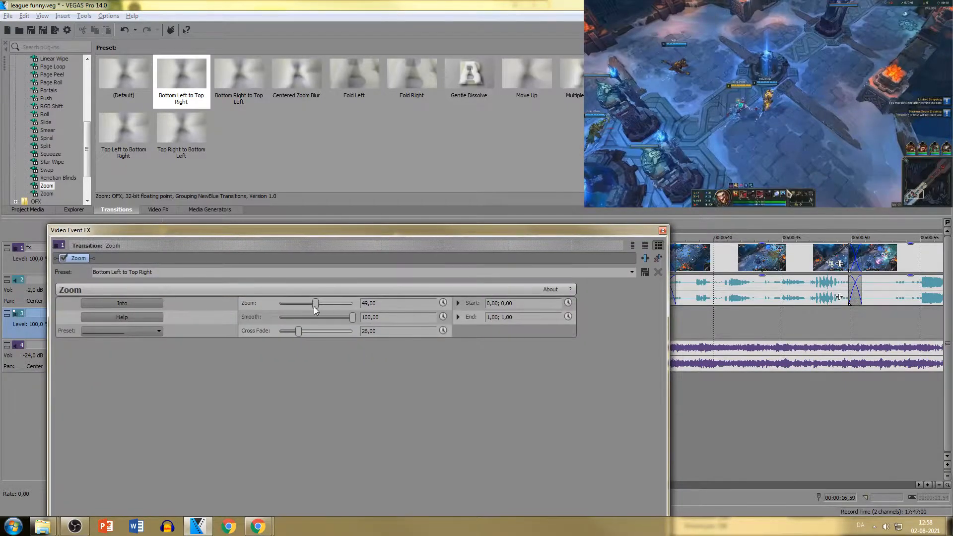
drag(337, 231, 357, 130)
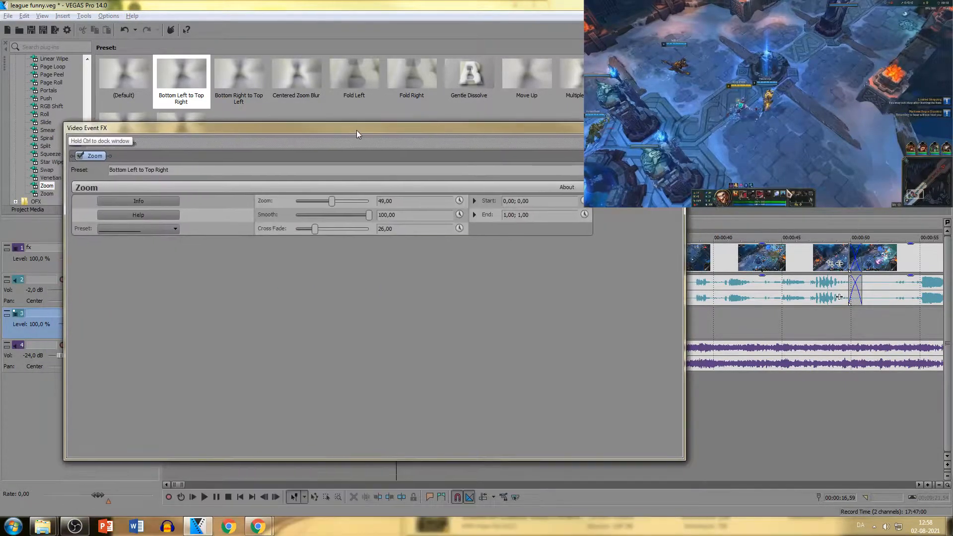
drag(684, 463, 597, 268)
click(395, 320)
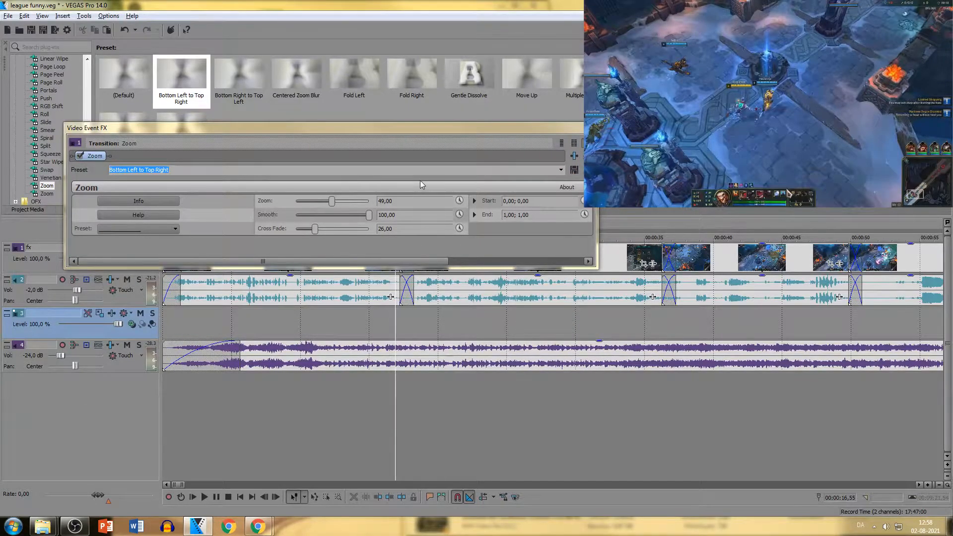
- Set the Zoom transition's Cross Fade to 68,71, Smooth to 24,49 and Zoom to 85,71, previewing the crossfade in between
drag(312, 230, 372, 230)
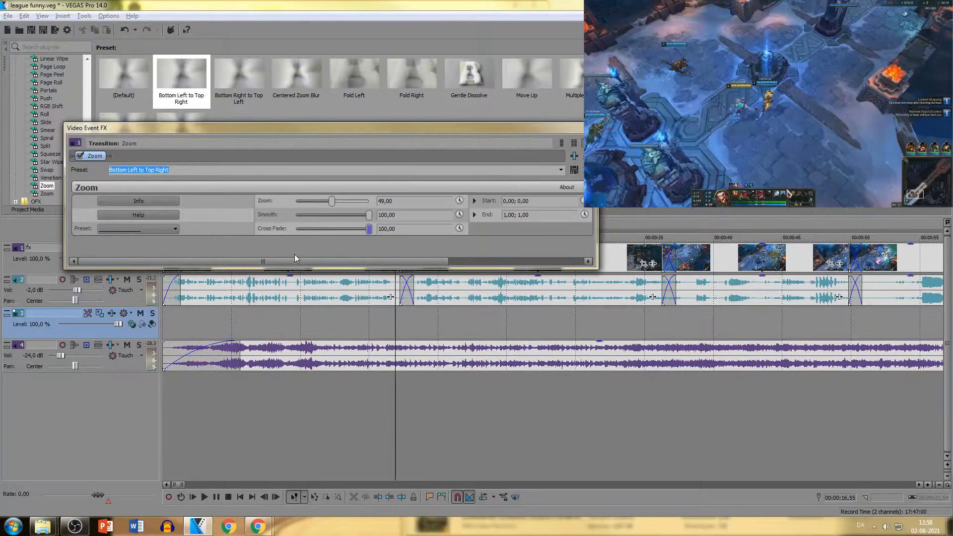
click(389, 322)
key(space)
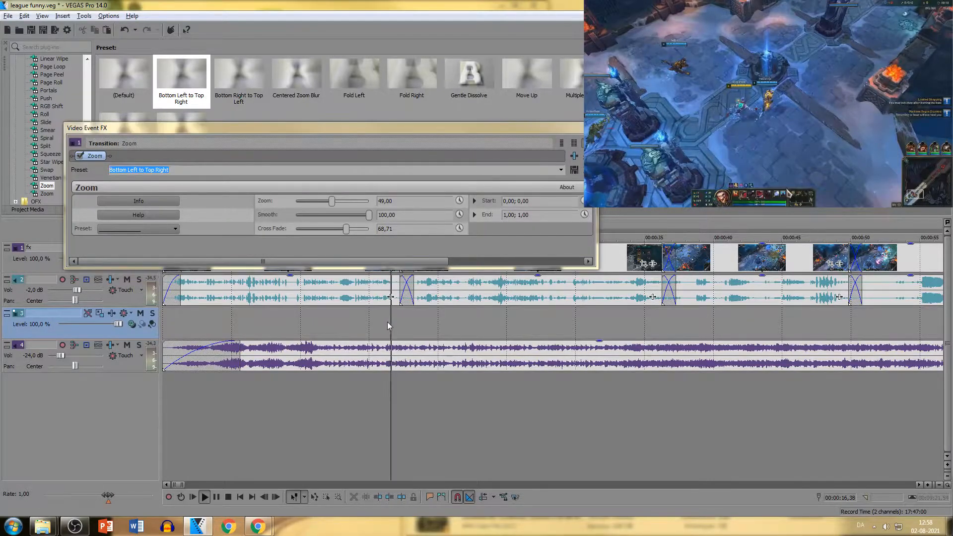
key(space)
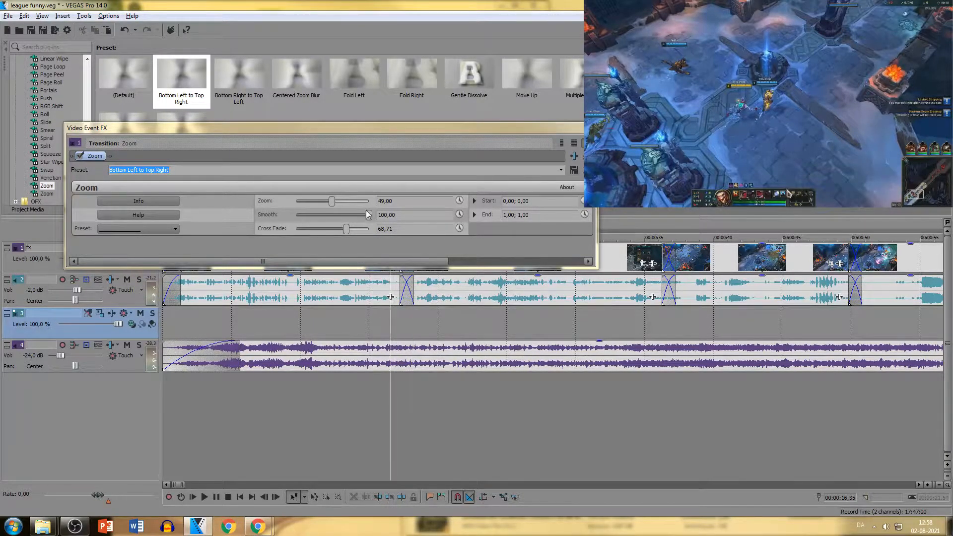
mouse_move(369, 215)
mouse_down()
mouse_move(314, 215)
mouse_move(358, 201)
mouse_up()
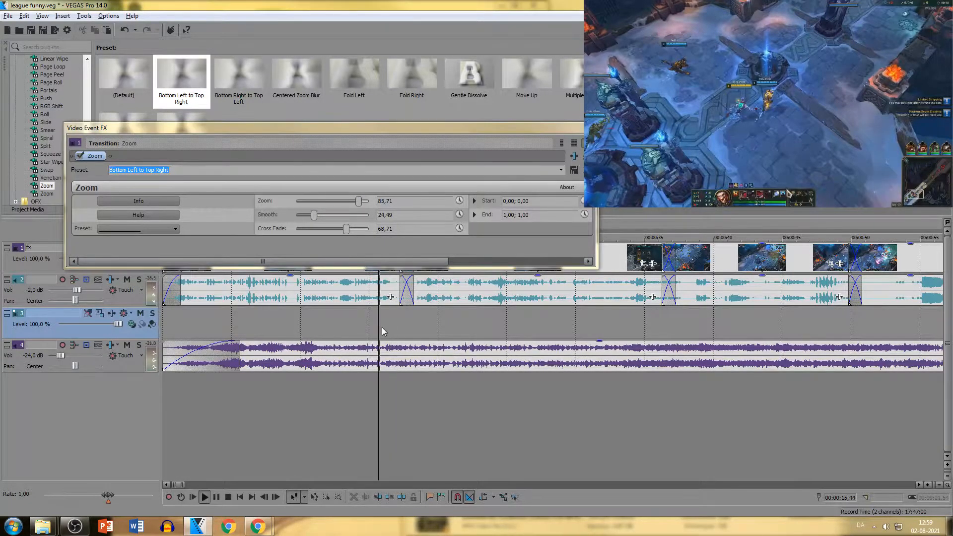
- Reopen the Zoom transition's settings on the first video crossfade and remove the transition
double_click(412, 257)
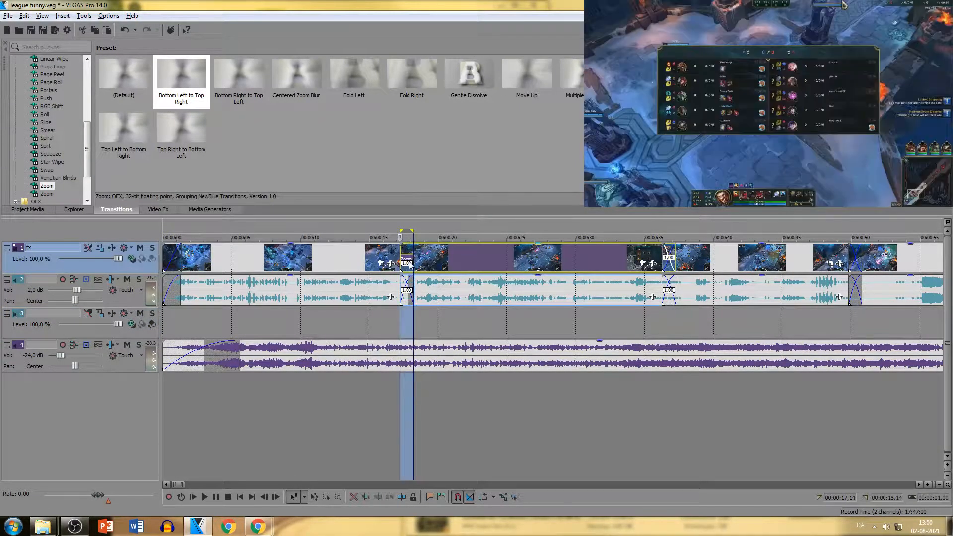
scroll(409, 263, up, 4)
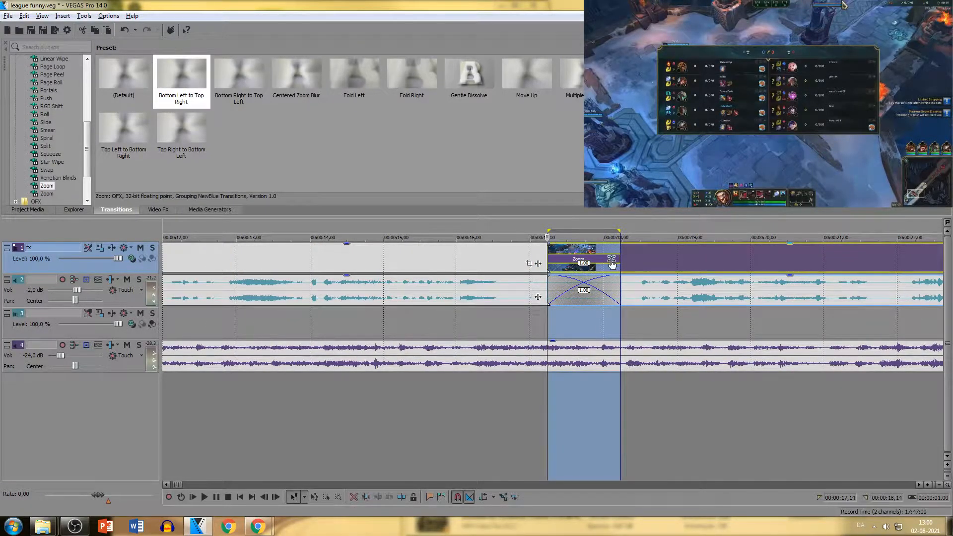
click(612, 258)
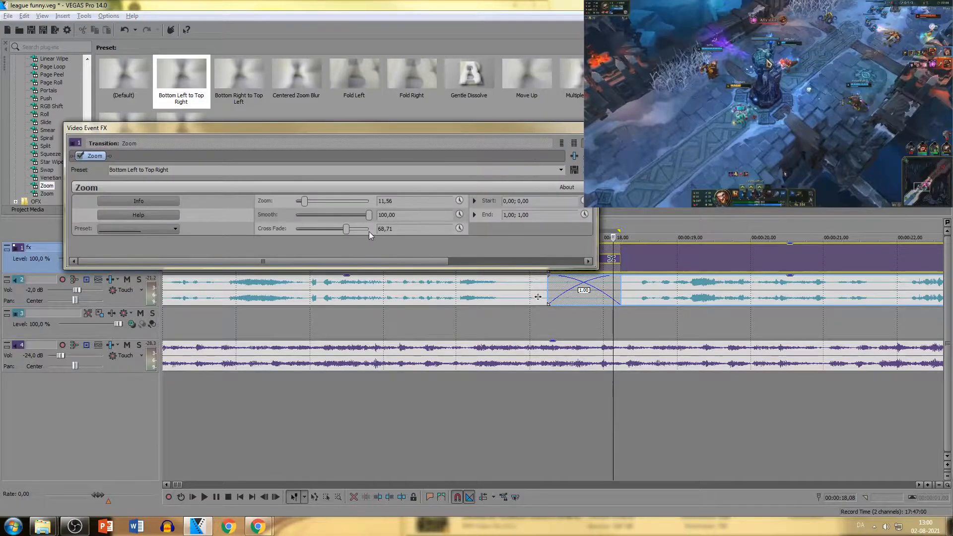
drag(367, 269, 370, 338)
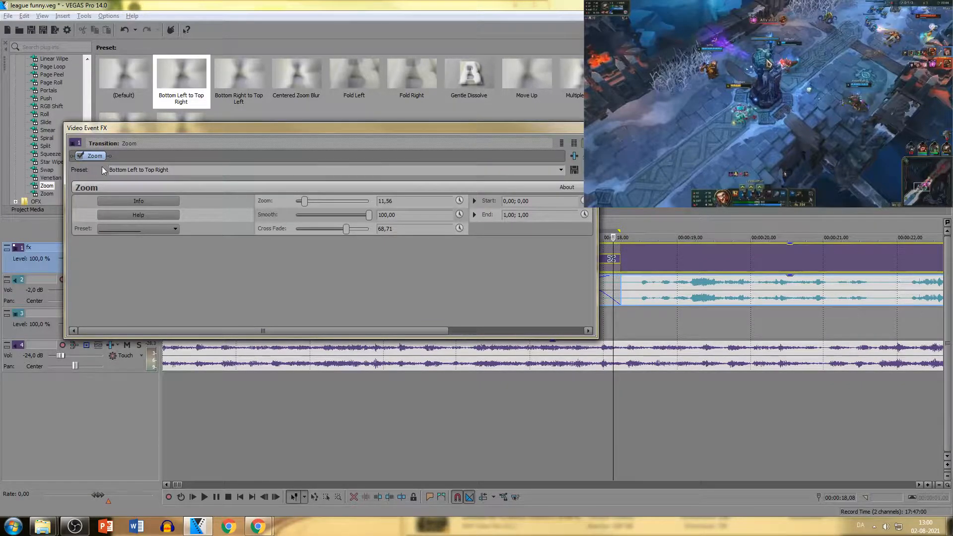
click(586, 156)
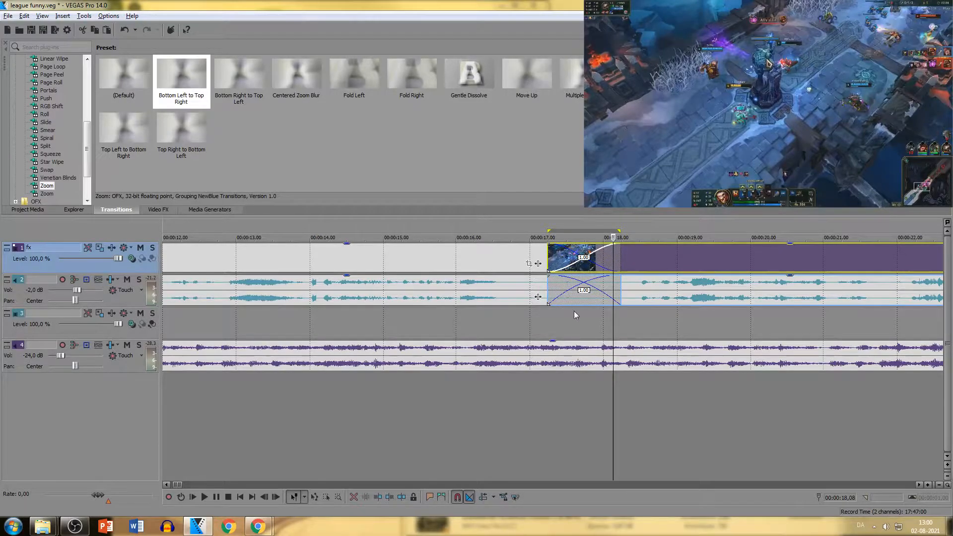
- Add the VEGAS Glow effect to the first gameplay clip with Glow percent 0,259, Intensity 12,925 and Suppression 0,701
scroll(608, 297, down, 5)
scroll(607, 296, up, 3)
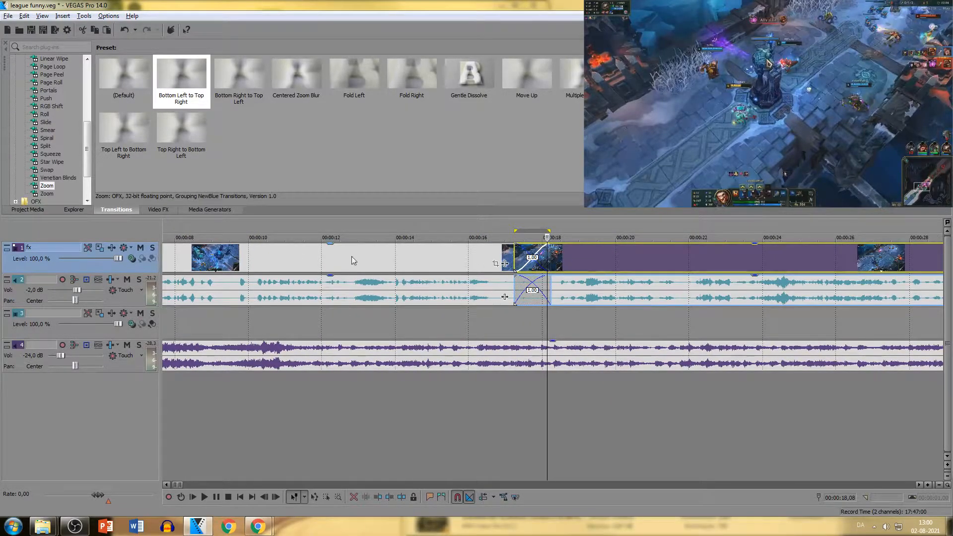
click(506, 264)
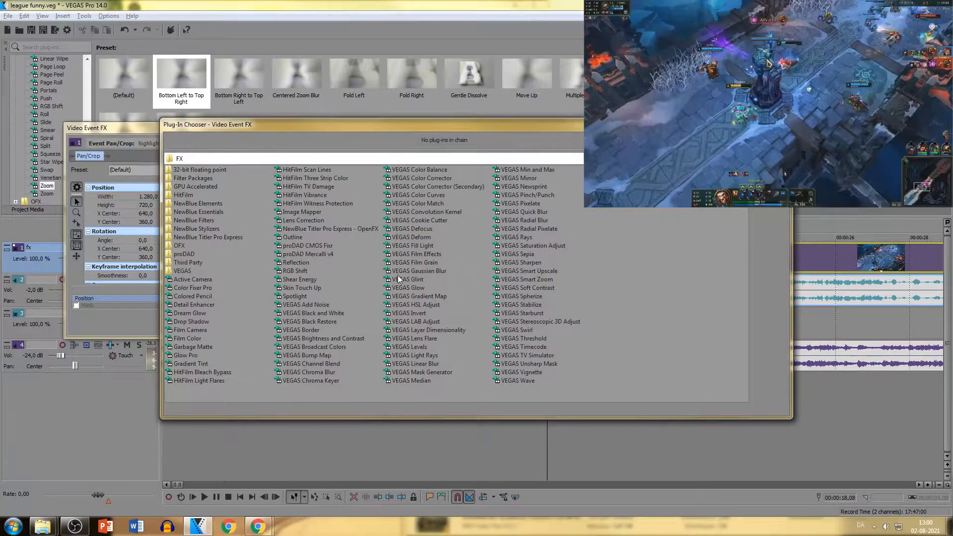
double_click(416, 289)
key(alt+a)
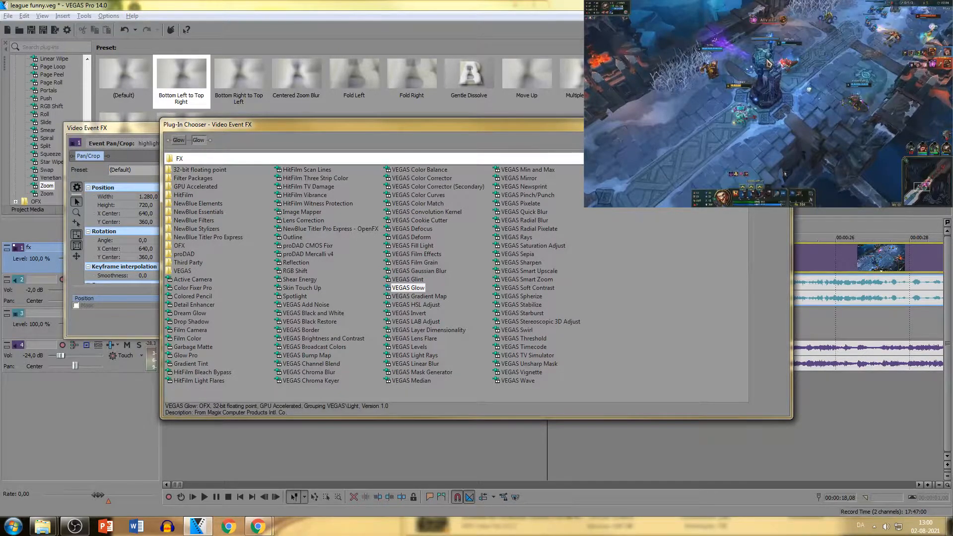
key(Delete)
key(Return)
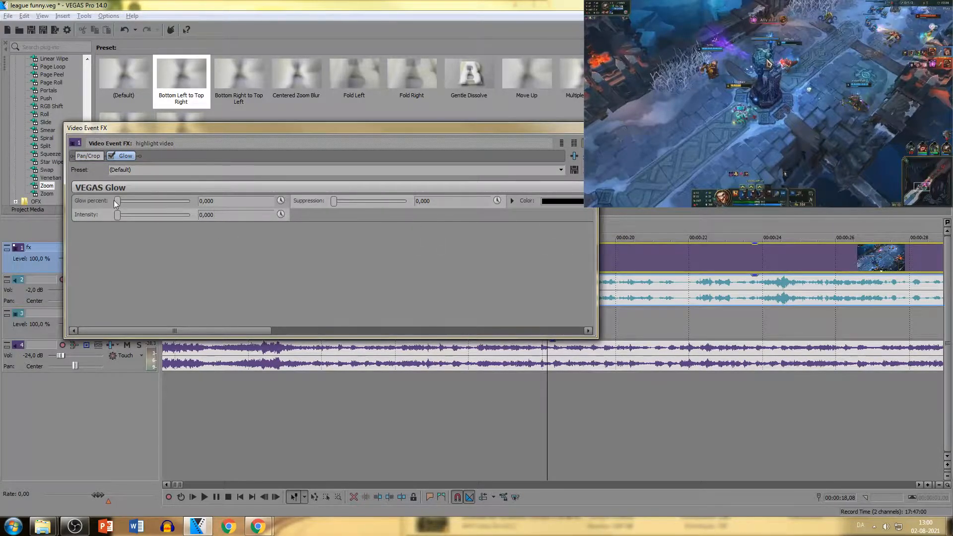
drag(157, 218, 165, 217)
drag(334, 201, 383, 202)
- Place the playhead at 00:00:13,26, remove the Glow effect from the first gameplay clip and close its effects window
click(466, 410)
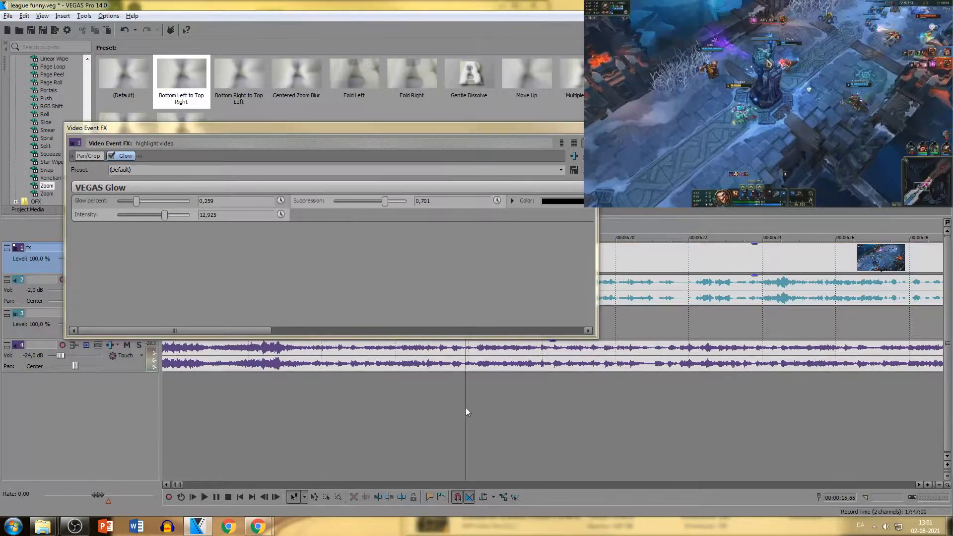
click(375, 399)
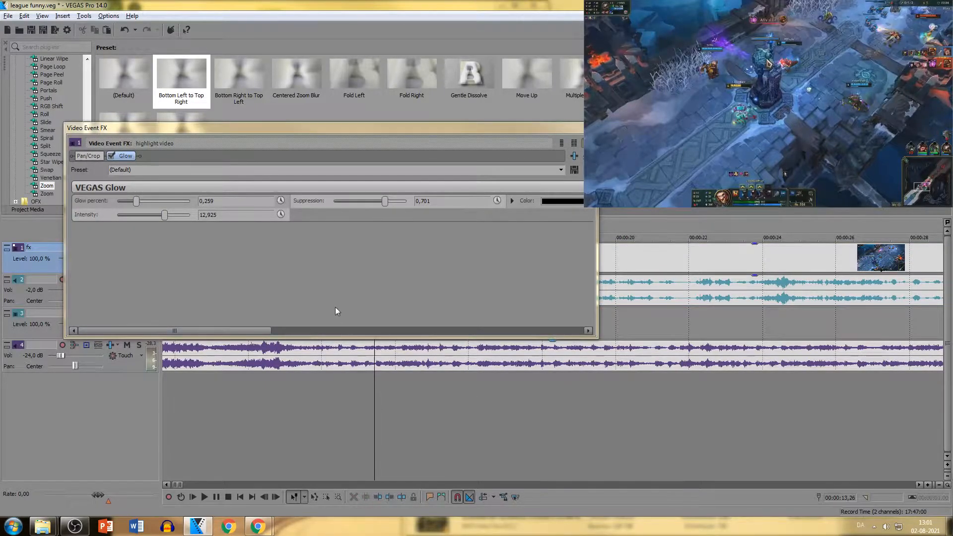
click(582, 156)
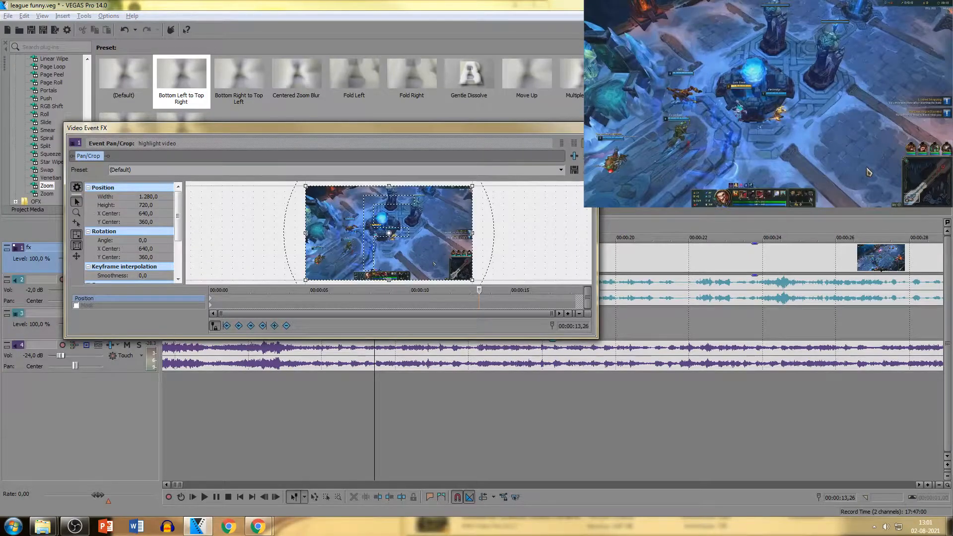
click(590, 127)
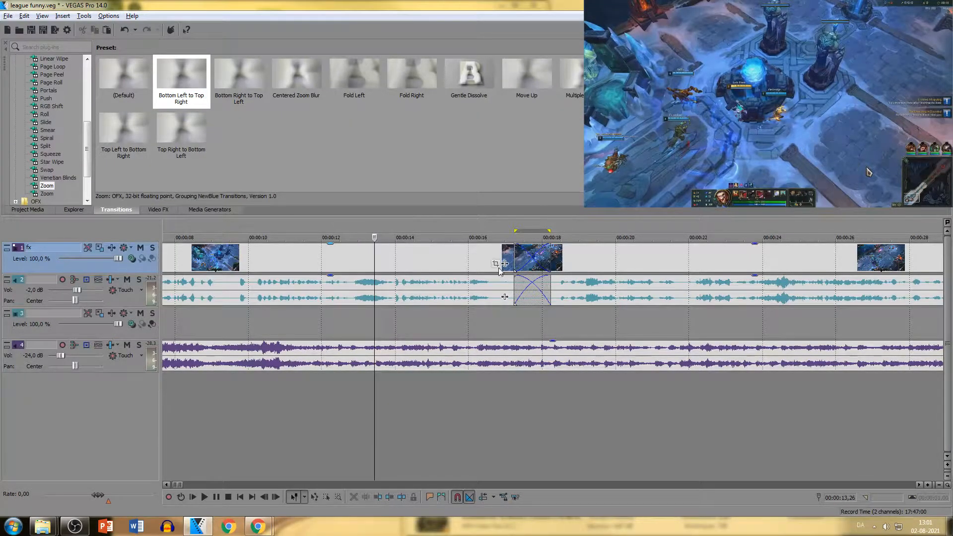
- Look through the effects available for the first gameplay clip and close the plug-in chooser without adding any
click(497, 264)
click(575, 156)
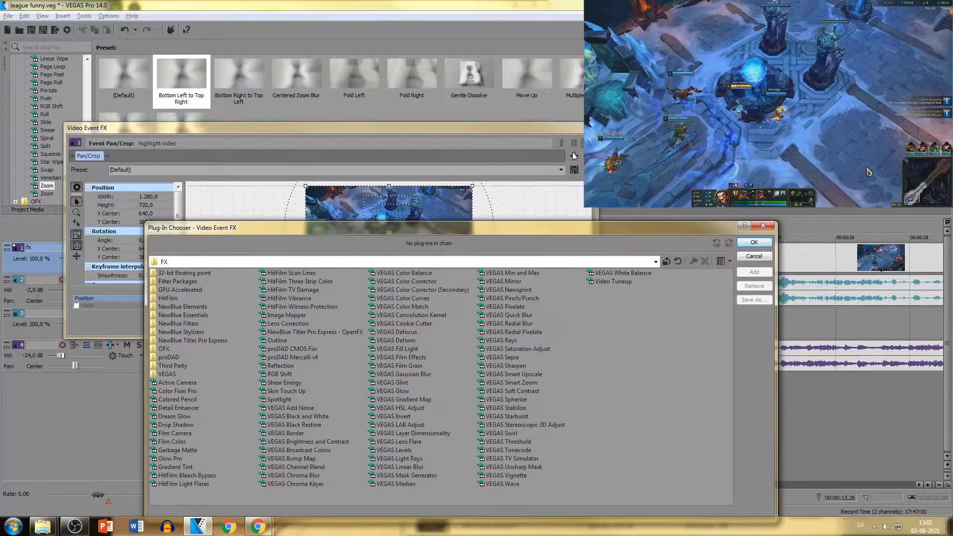
click(768, 227)
- Browse the list of available media generators
click(205, 210)
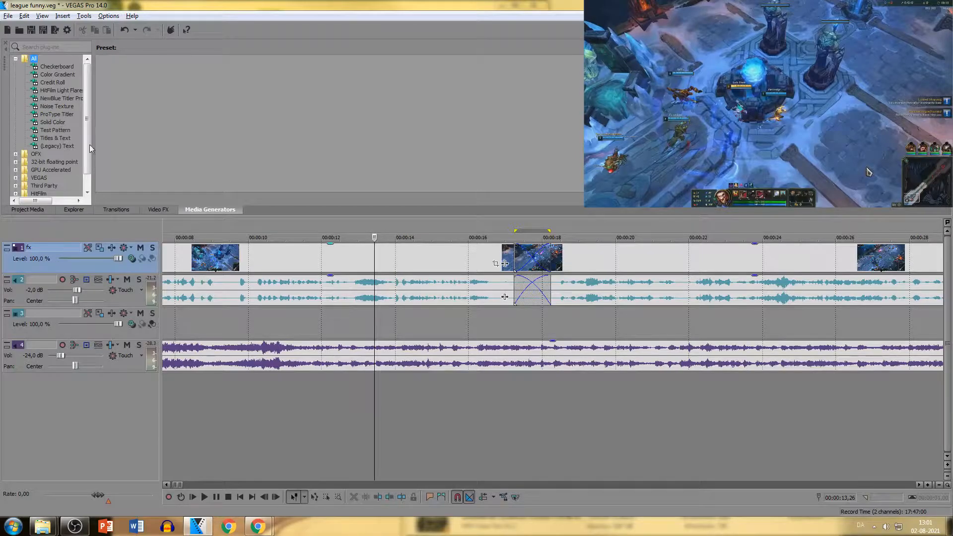
scroll(76, 122, down, 1)
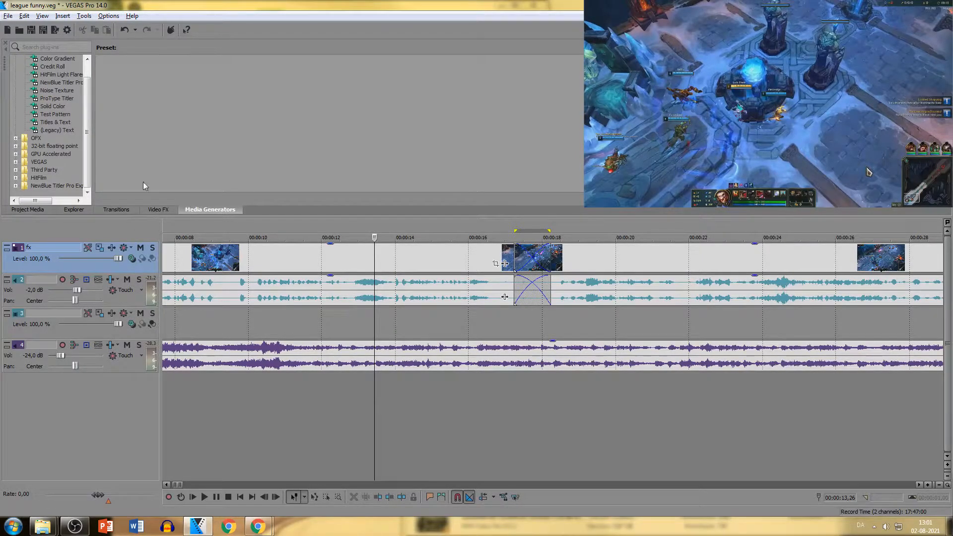
- Look through the presets of the individual media generators, including Noise Texture, Credit Roll, HitFilm Light Flares and Checkerboard
scroll(82, 141, up, 1)
click(68, 146)
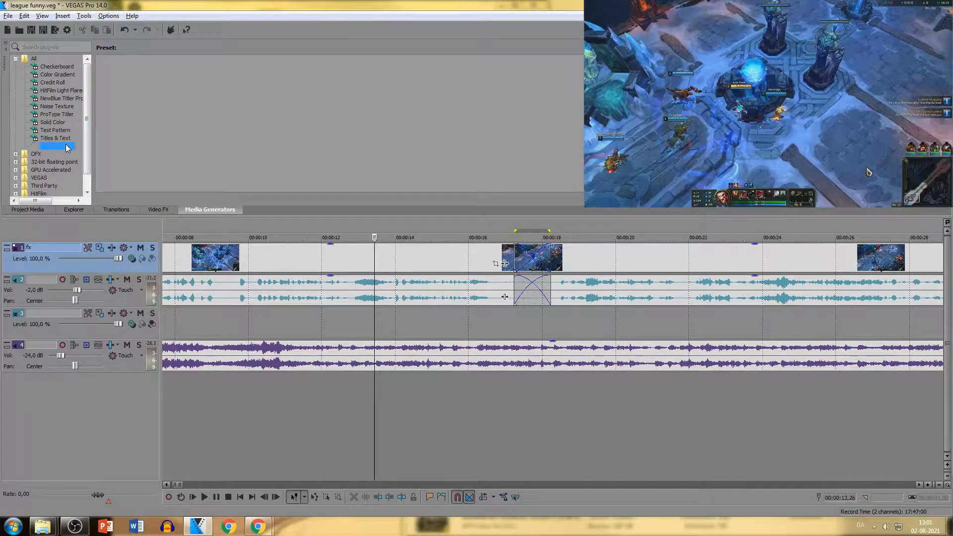
click(60, 138)
click(62, 130)
click(59, 123)
click(59, 107)
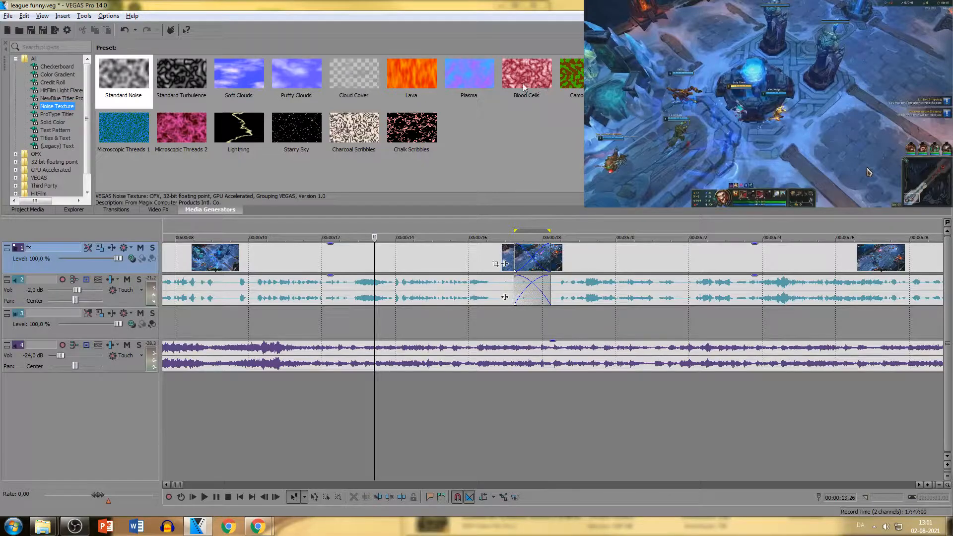
click(54, 82)
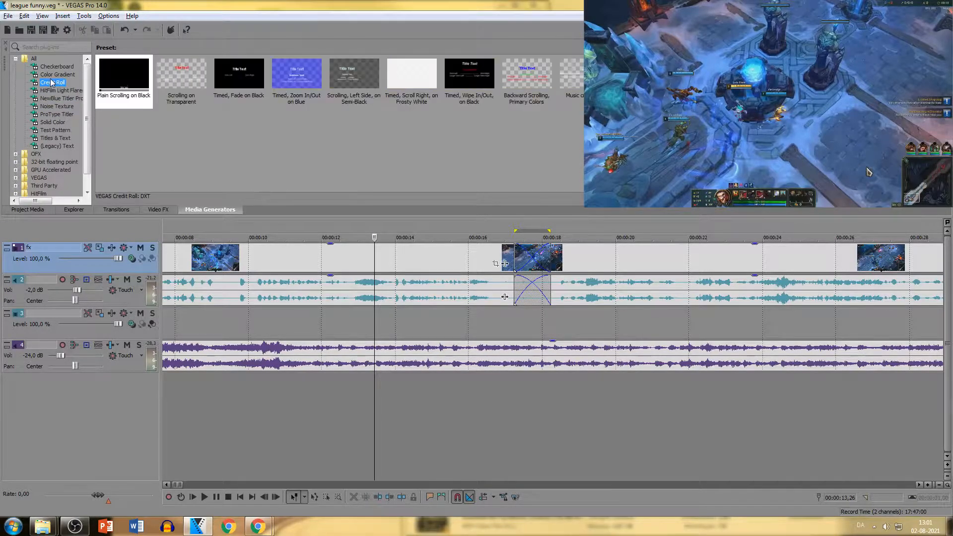
click(60, 90)
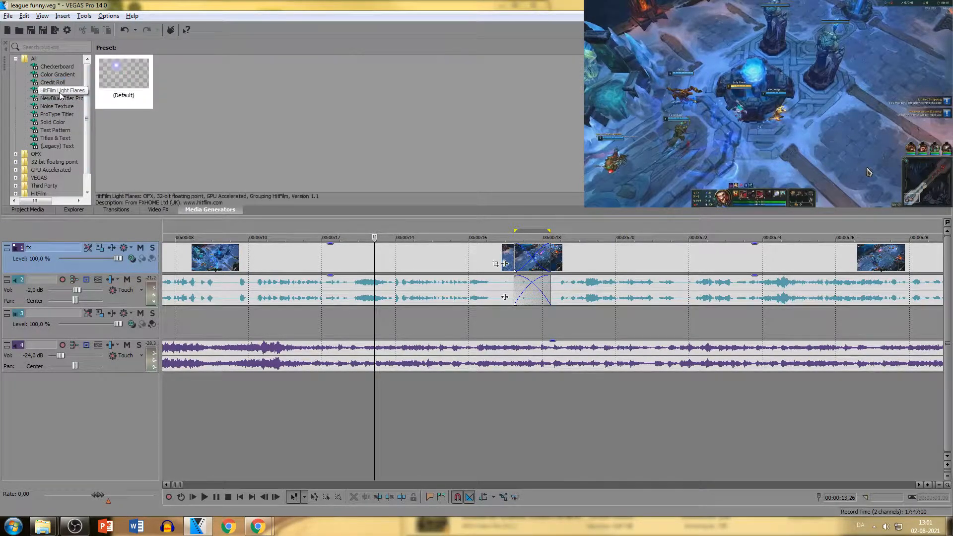
click(48, 83)
click(53, 75)
click(66, 67)
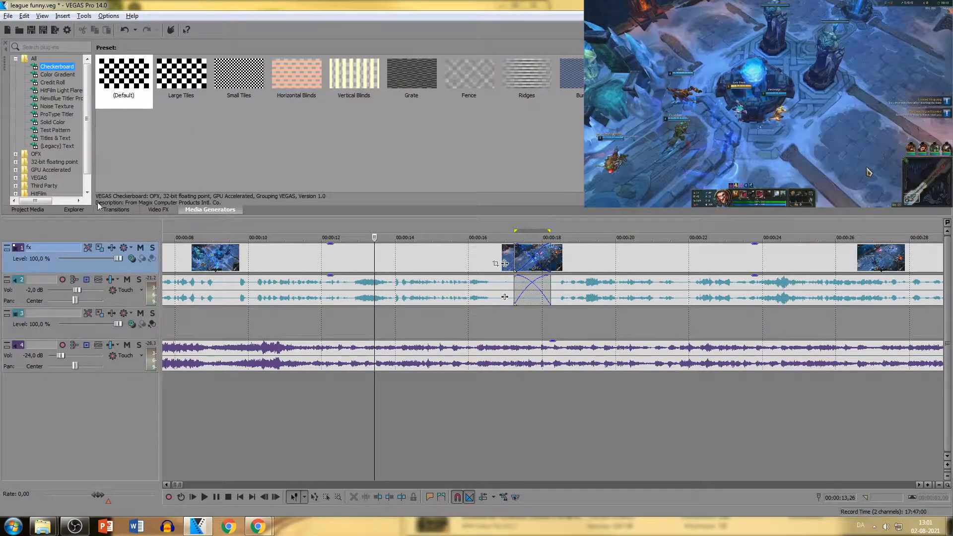
- Look at the generators in the GPU Accelerated group and collapse the group again
scroll(56, 150, down, 1)
click(48, 147)
click(60, 155)
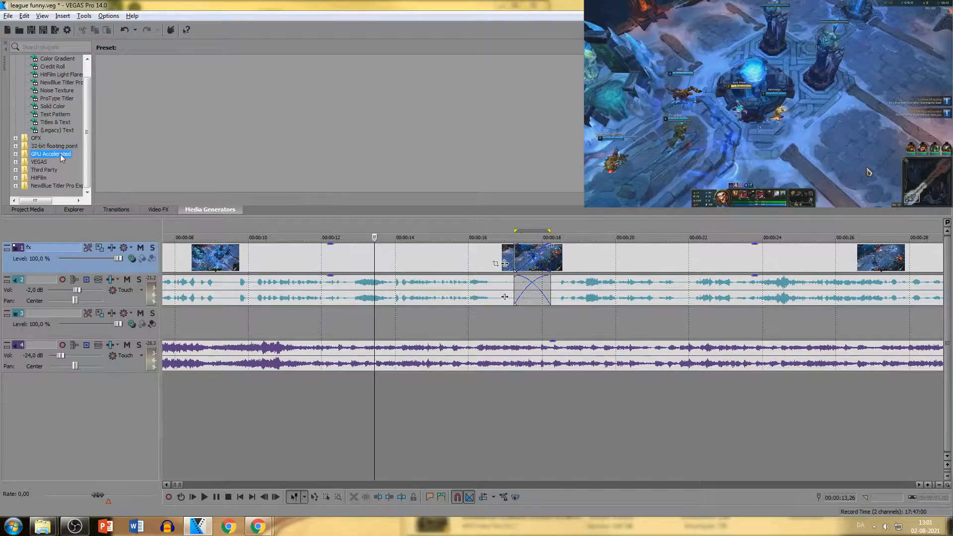
click(15, 155)
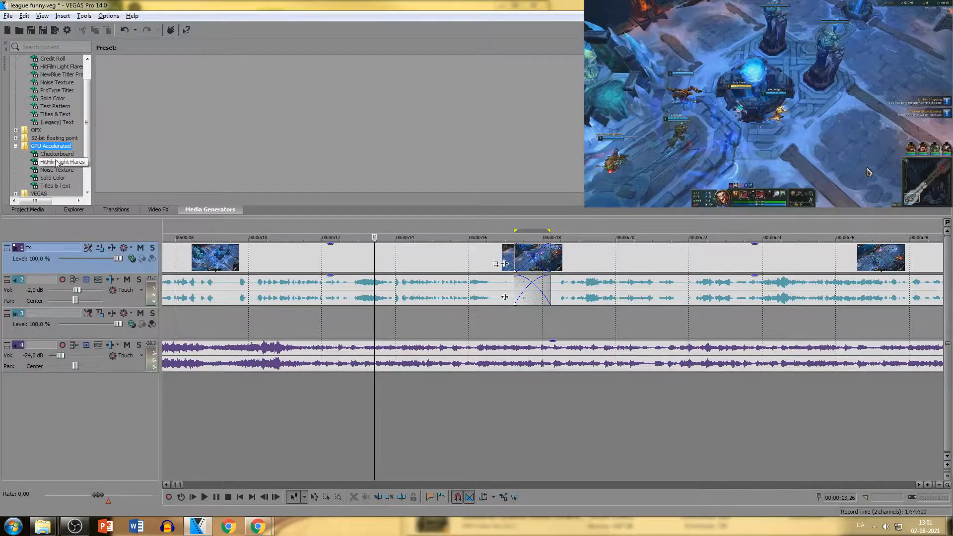
click(16, 146)
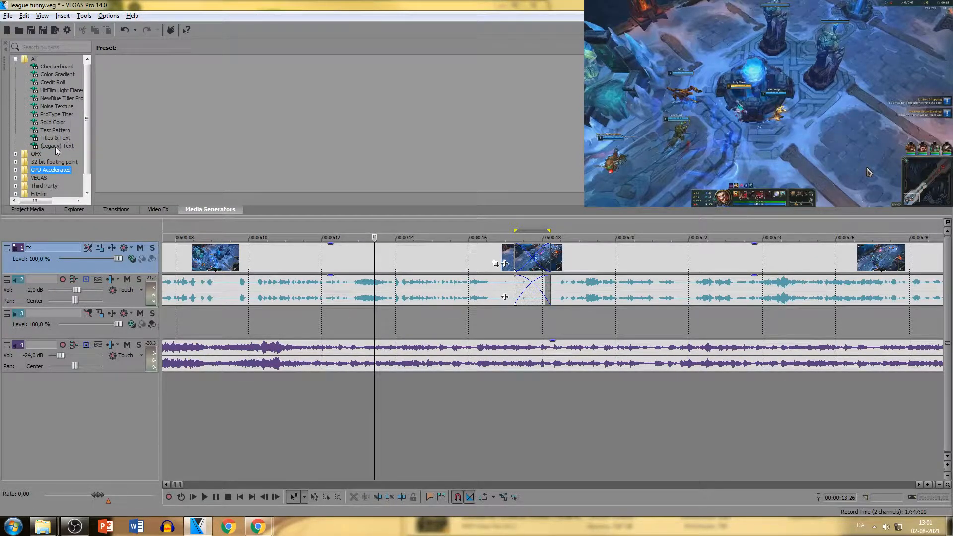
- Add a (Legacy) Text event with the Default Text preset on a new track above the gameplay, starting at about 00:00:10,36
click(57, 146)
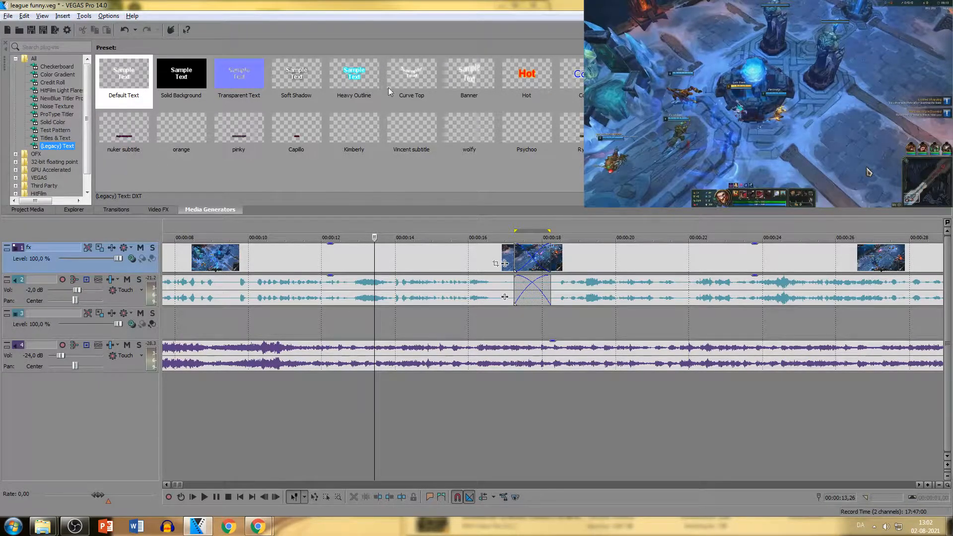
drag(124, 75, 317, 224)
click(287, 59)
mouse_move(381, 256)
mouse_down()
mouse_move(529, 259)
mouse_move(376, 257)
mouse_up()
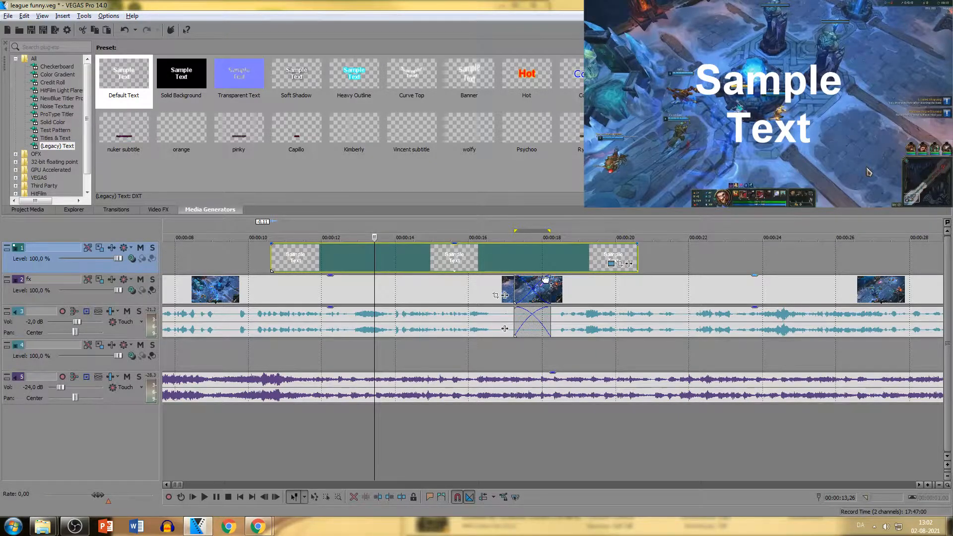
- Open the text event's generator settings and replace the sample text with "Highlight video 11"
click(611, 263)
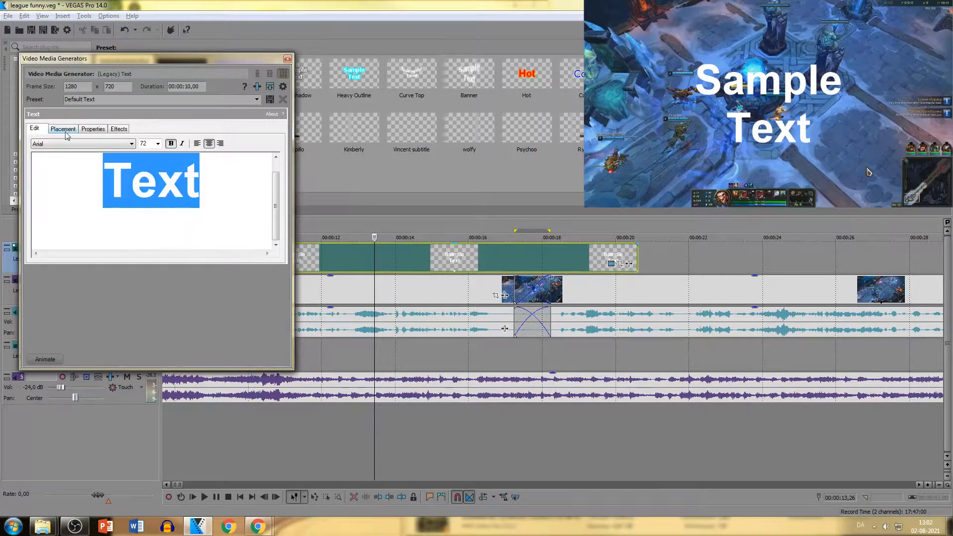
text(Hi)
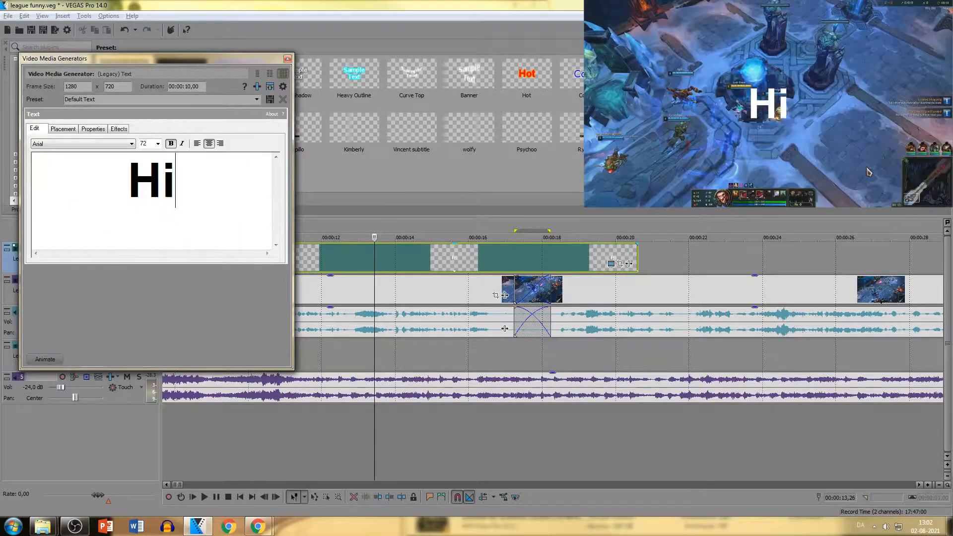
text(ghlight video 11)
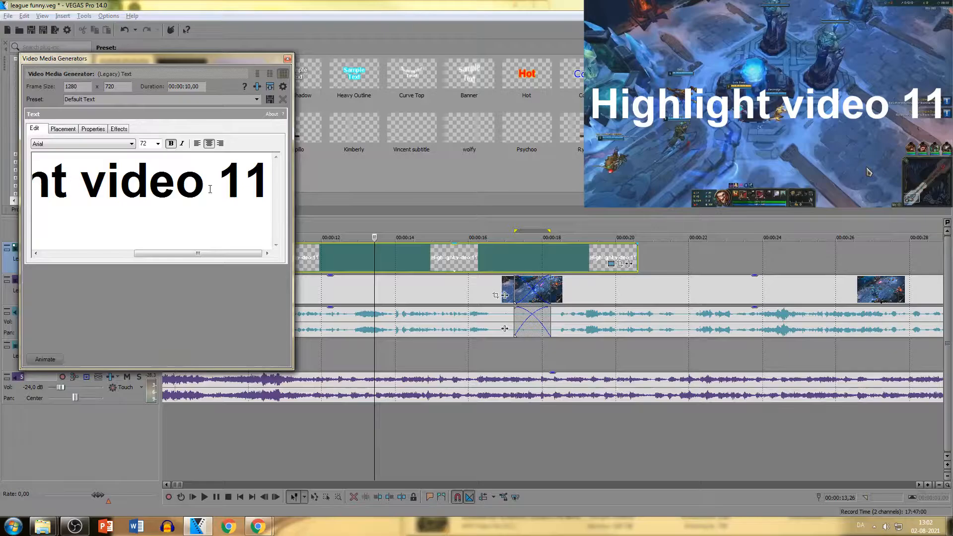
- Select the whole title text and examine the available fonts, the placement settings and the text properties
key(ctrl+a)
click(127, 144)
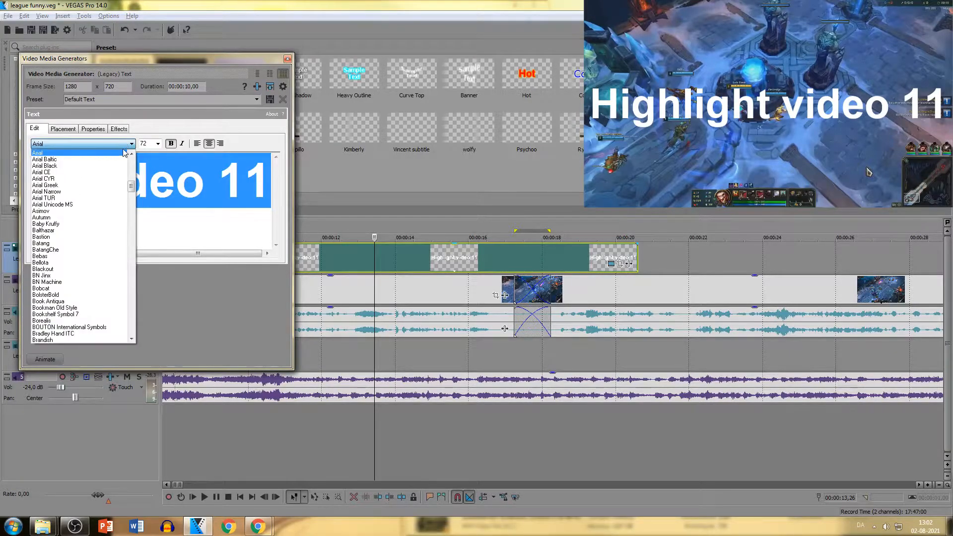
click(128, 143)
click(127, 144)
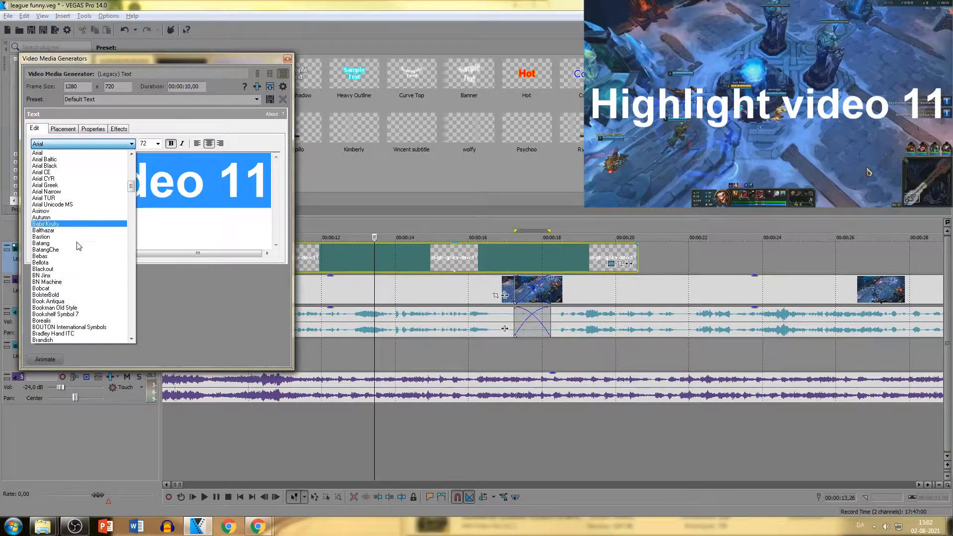
click(82, 144)
click(64, 129)
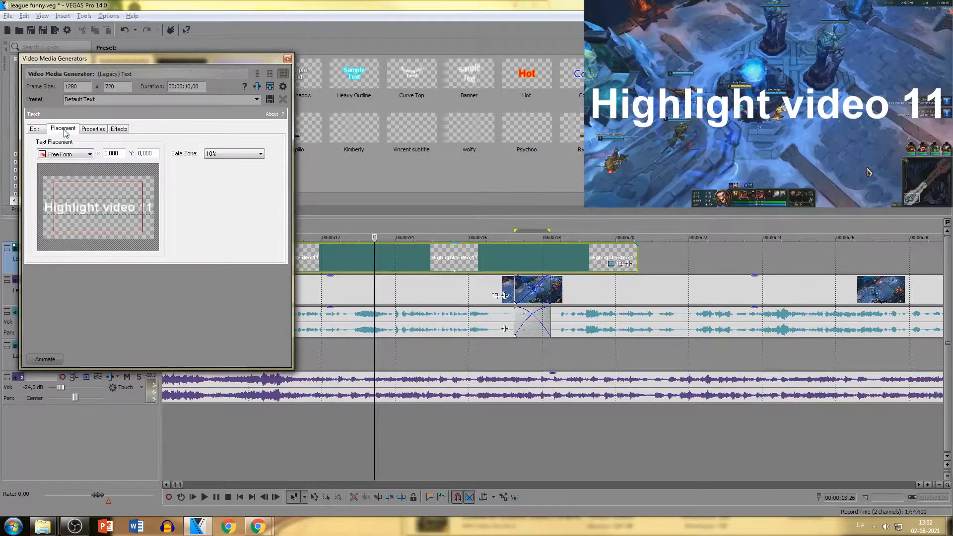
click(84, 131)
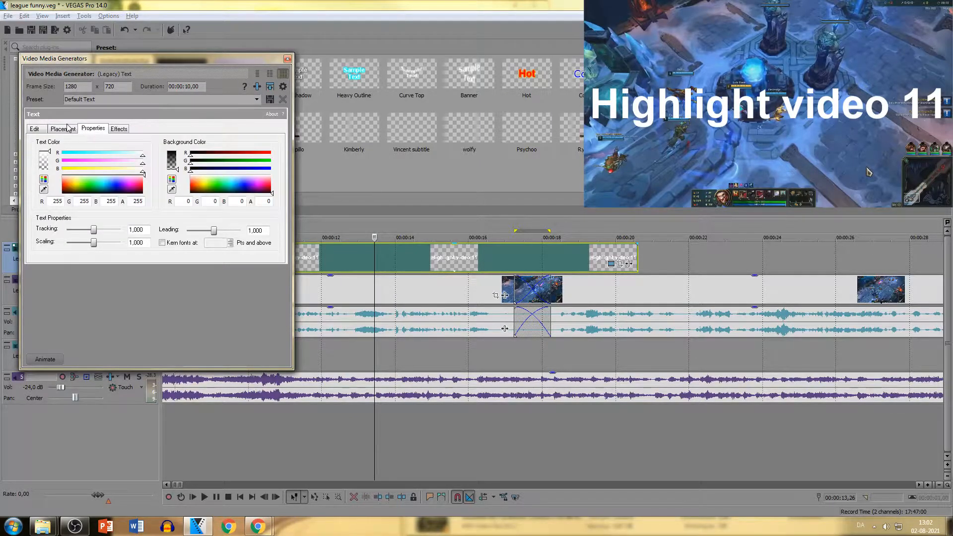
- Try font size 48 for the title text and set it back to 72
click(33, 128)
click(158, 143)
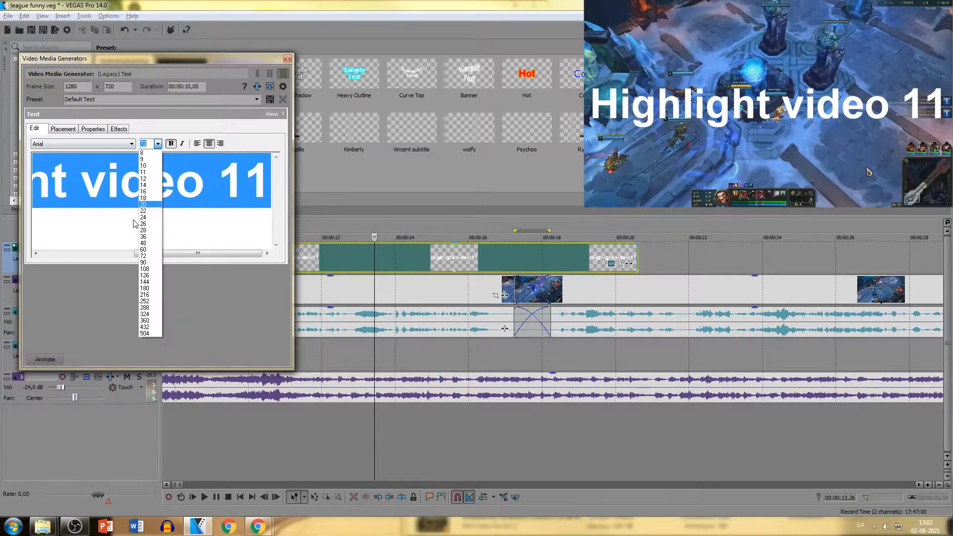
click(149, 241)
click(158, 143)
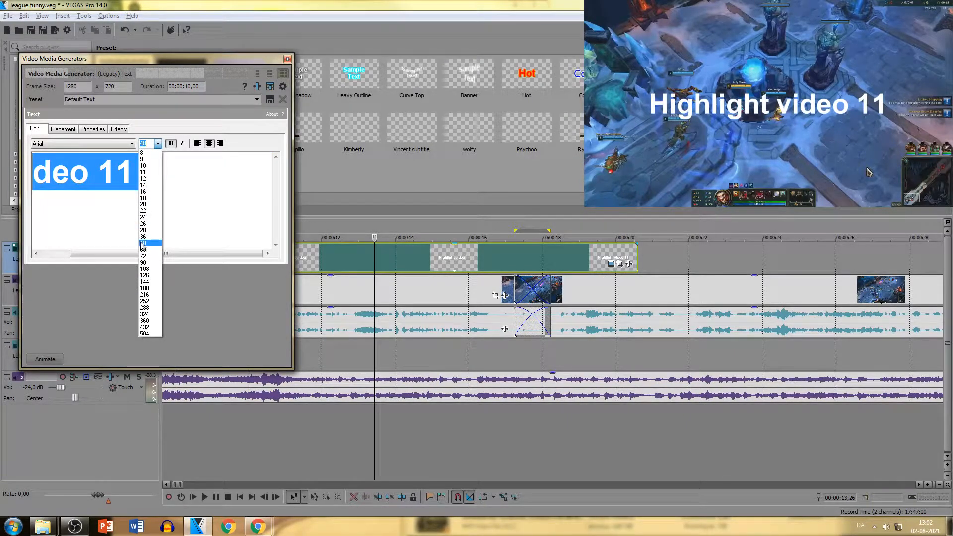
click(143, 244)
click(157, 144)
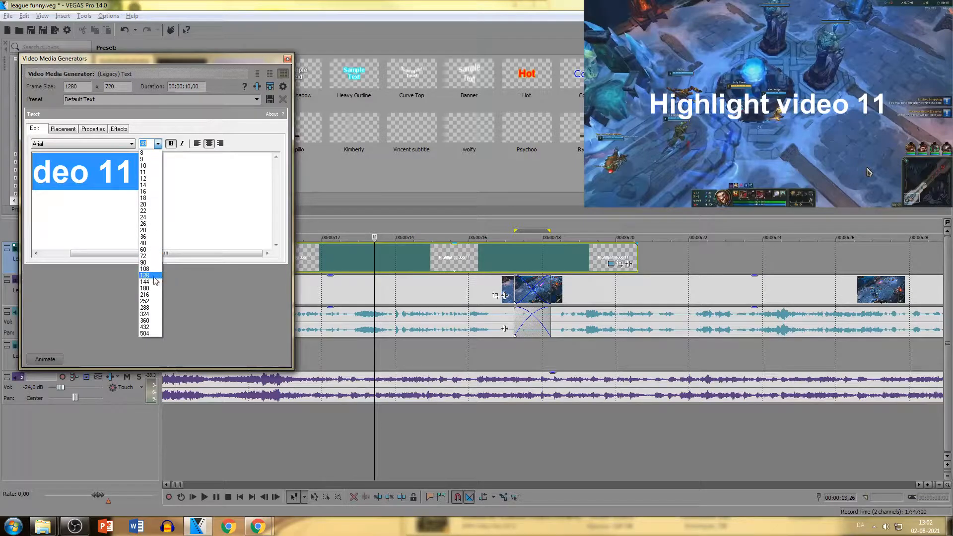
click(145, 255)
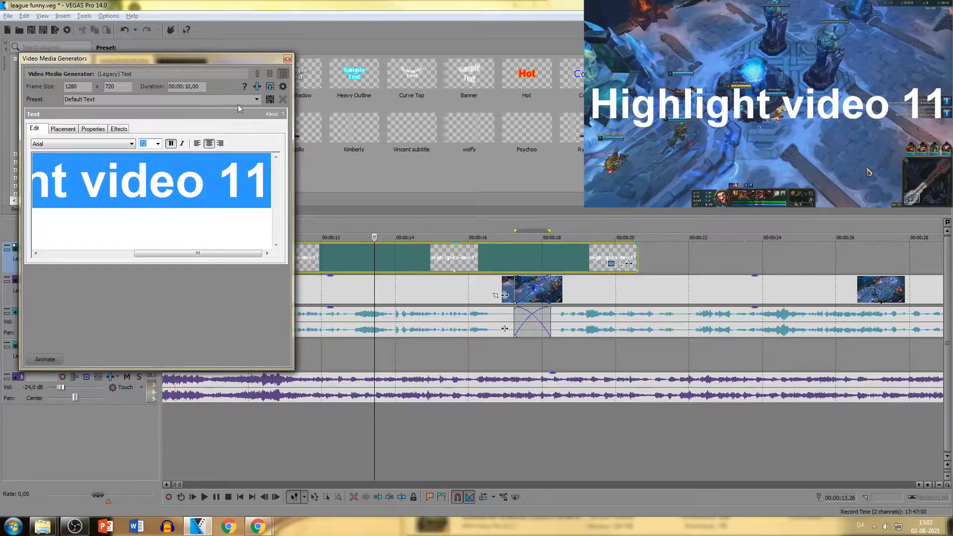
- Turn on the outline for the title text and set the outline colour to black
click(88, 130)
click(116, 131)
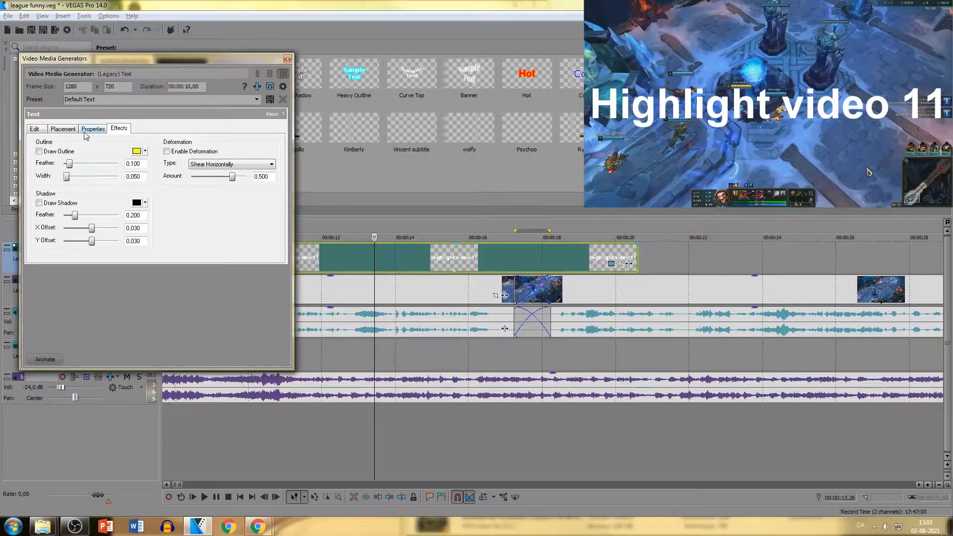
click(55, 152)
click(137, 151)
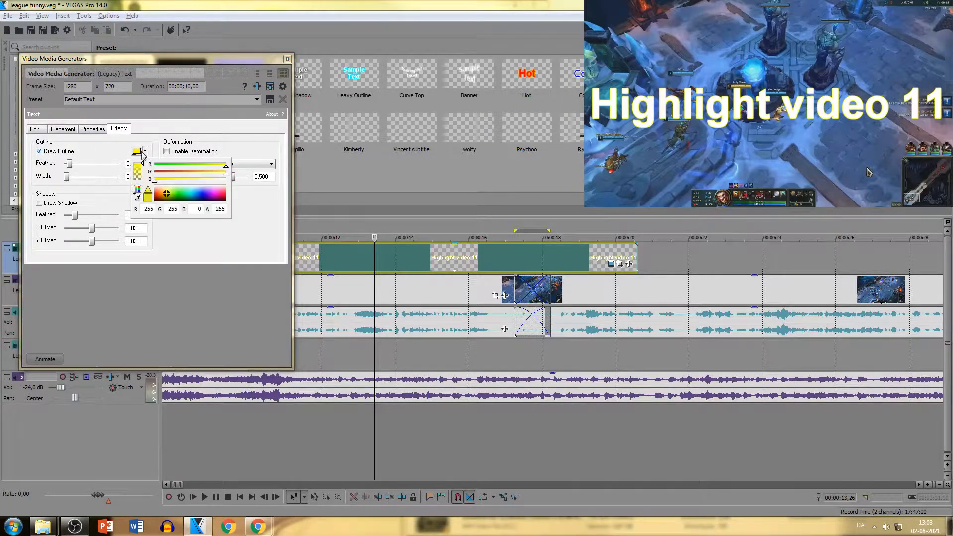
click(250, 245)
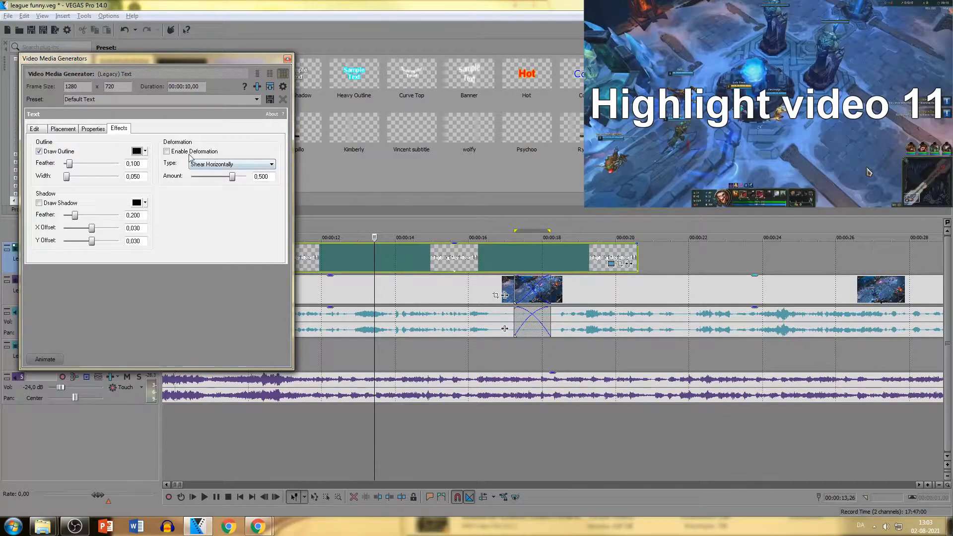
- Try a shadow and a Shear Horizontally deformation on the title text, switching each one off again
click(40, 203)
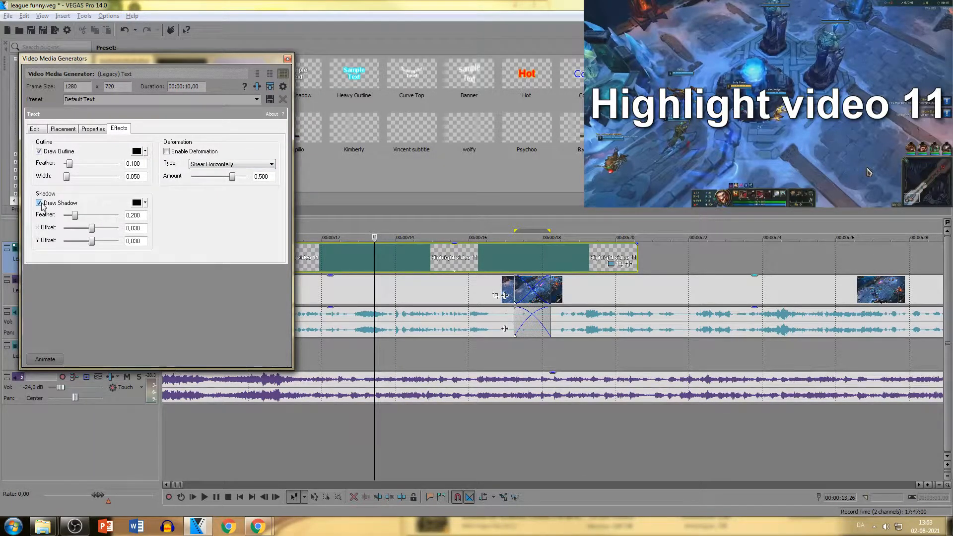
click(39, 203)
click(219, 165)
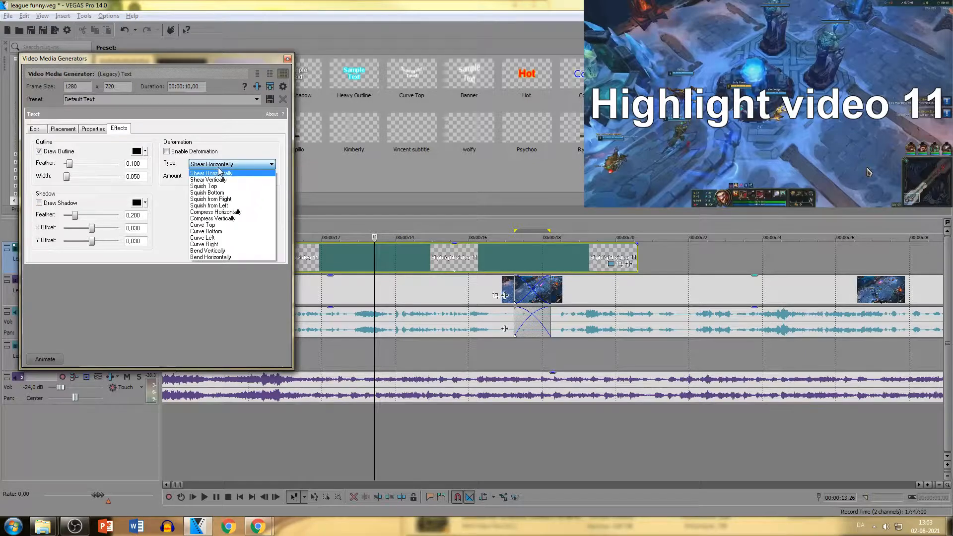
click(166, 155)
click(167, 151)
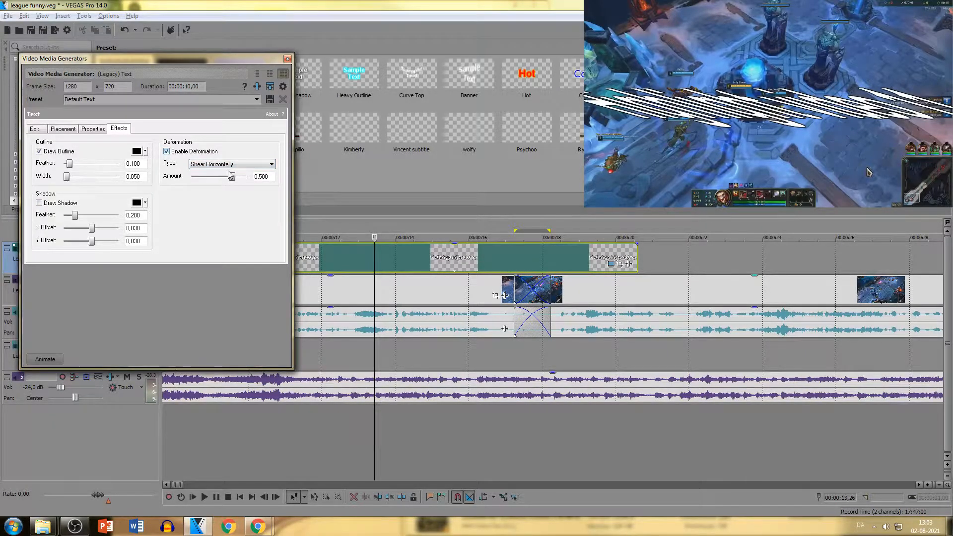
drag(232, 181, 220, 184)
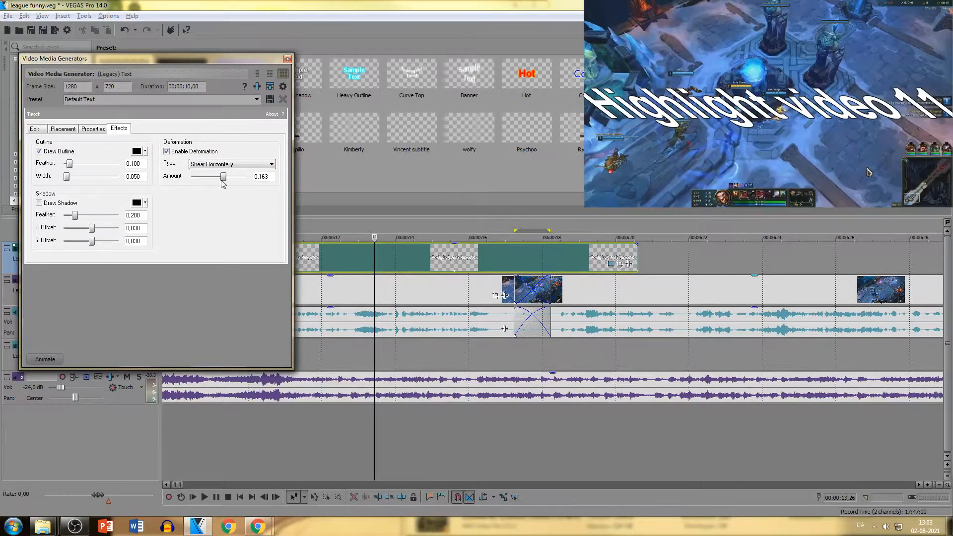
click(167, 152)
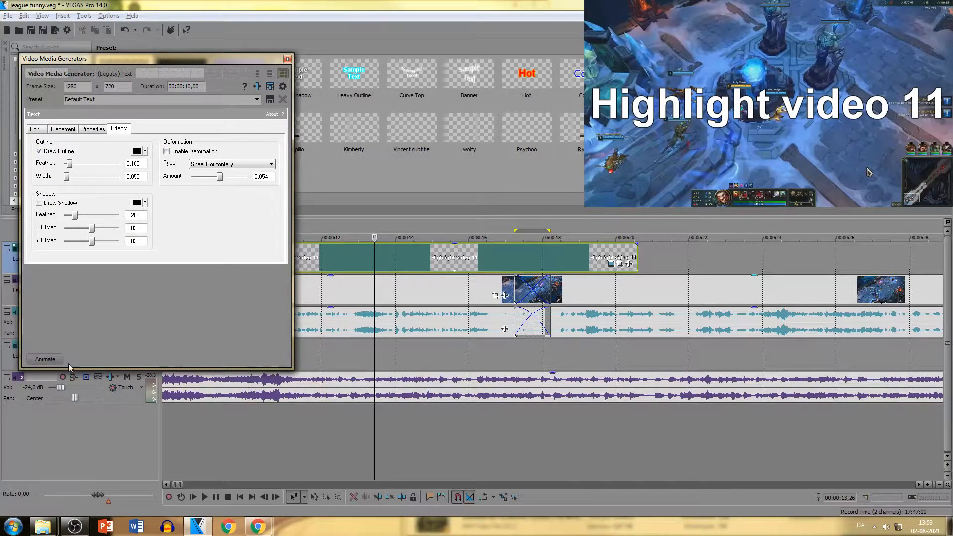
- Turn on keyframe animation for the title text and place the keyframe cursor at 00:00:00,00
click(43, 359)
drag(132, 278, 85, 277)
click(93, 291)
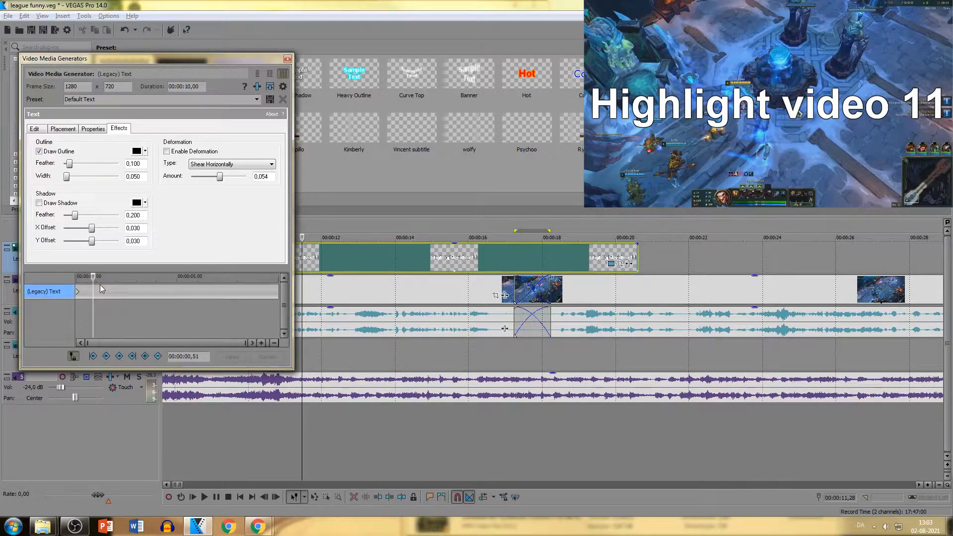
drag(93, 277, 77, 277)
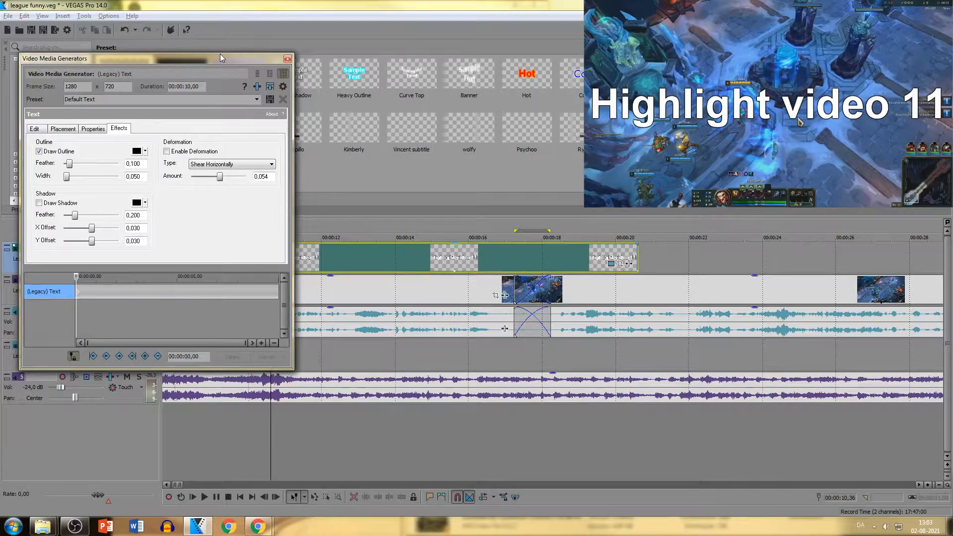
- Add a title text keyframe at 00:00:03,22 with the outline colour set to red
drag(221, 58, 120, 56)
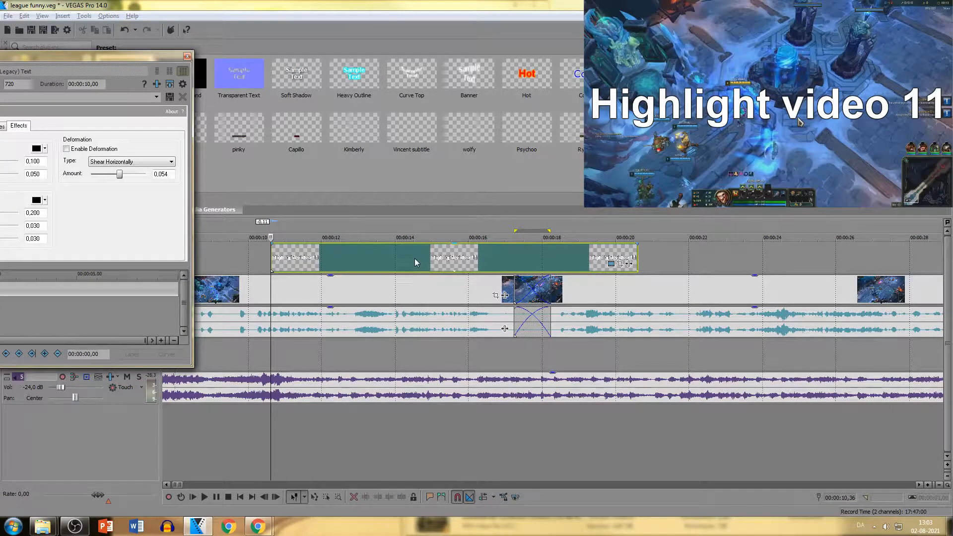
click(394, 252)
drag(88, 56, 256, 69)
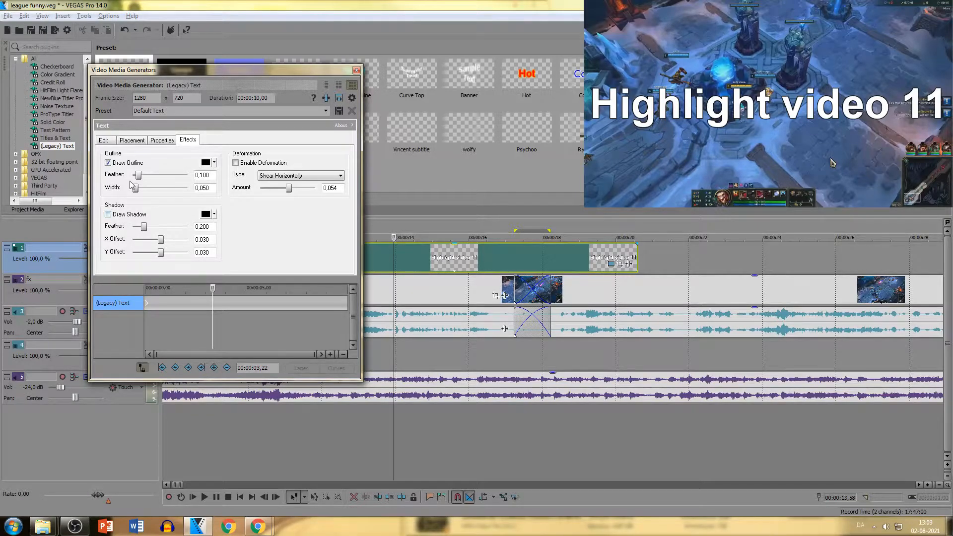
click(206, 163)
click(236, 204)
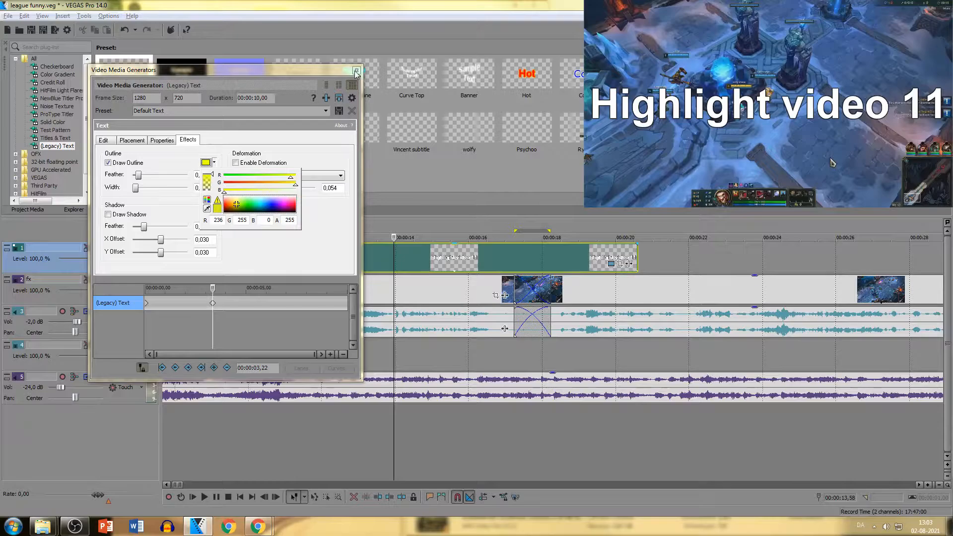
click(265, 204)
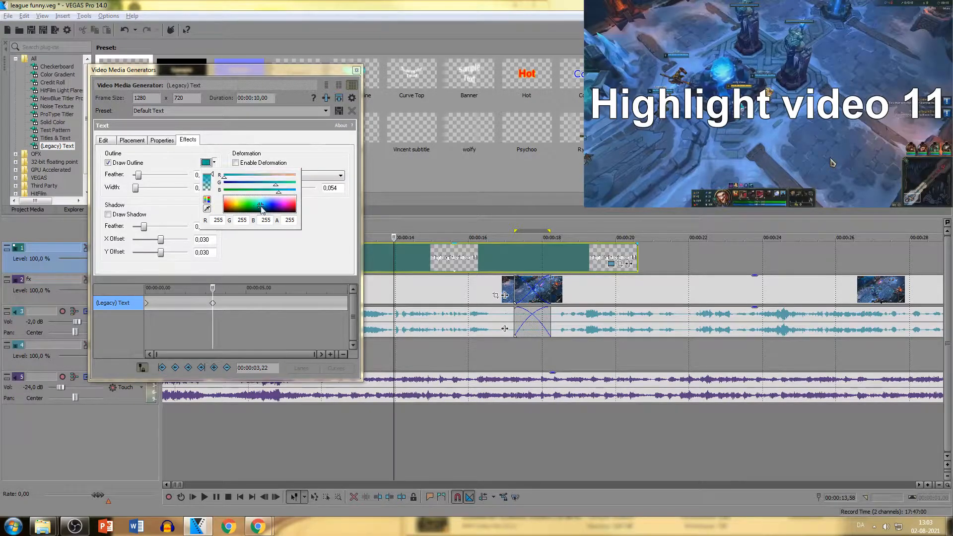
drag(265, 205, 296, 204)
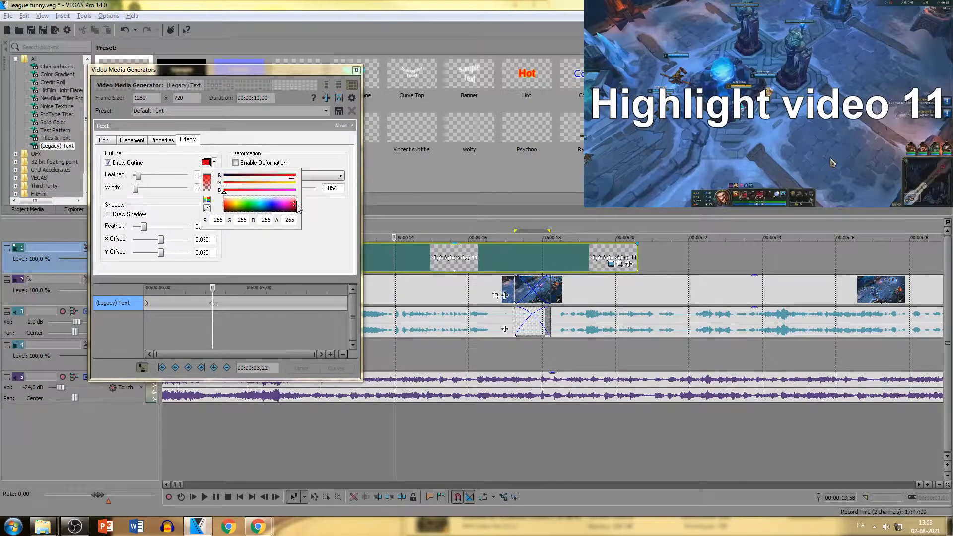
- Add title keyframes at 00:00:06,20 with a magenta outline and at 00:00:09,08 with a green outline
double_click(273, 303)
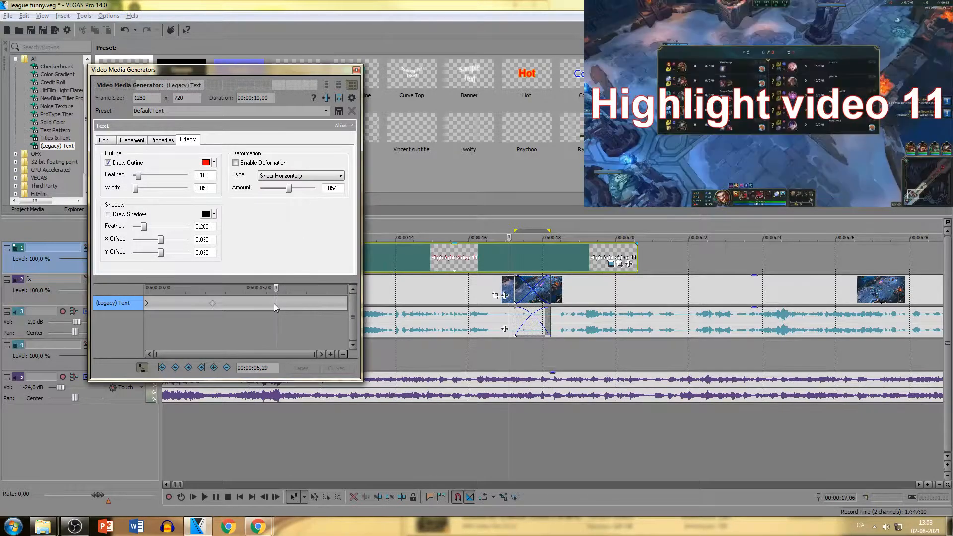
drag(285, 206, 286, 209)
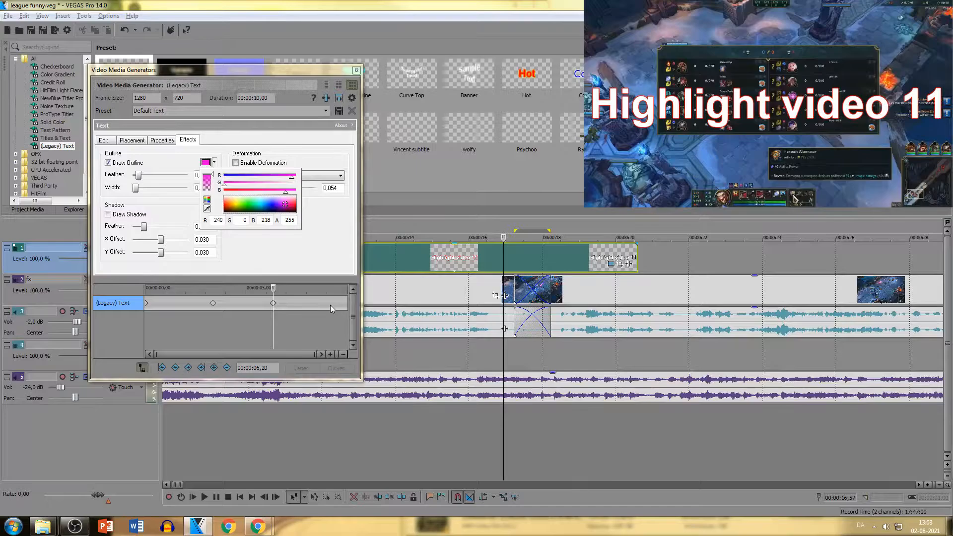
double_click(329, 302)
click(254, 213)
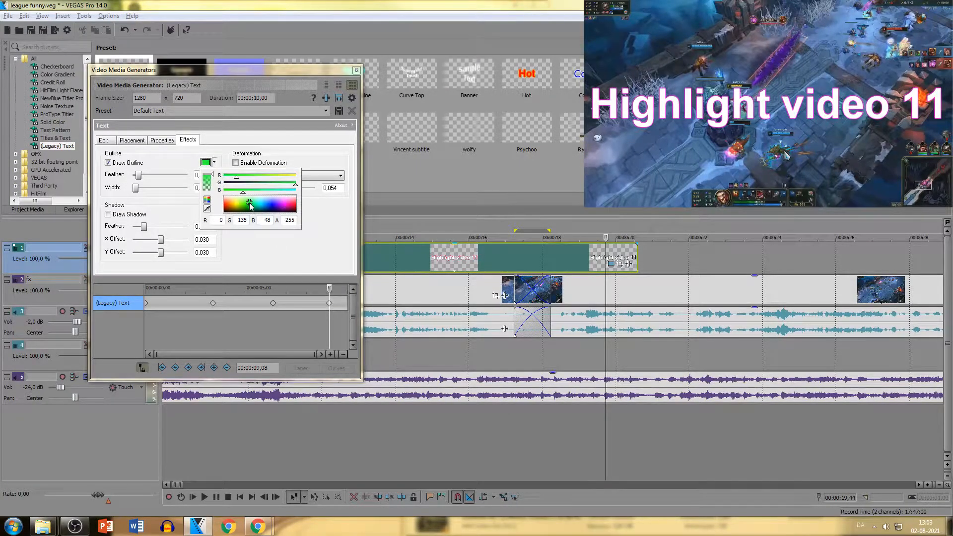
click(356, 70)
- Play back the title from its start to check the outline colour animation
click(251, 259)
click(272, 259)
key(space)
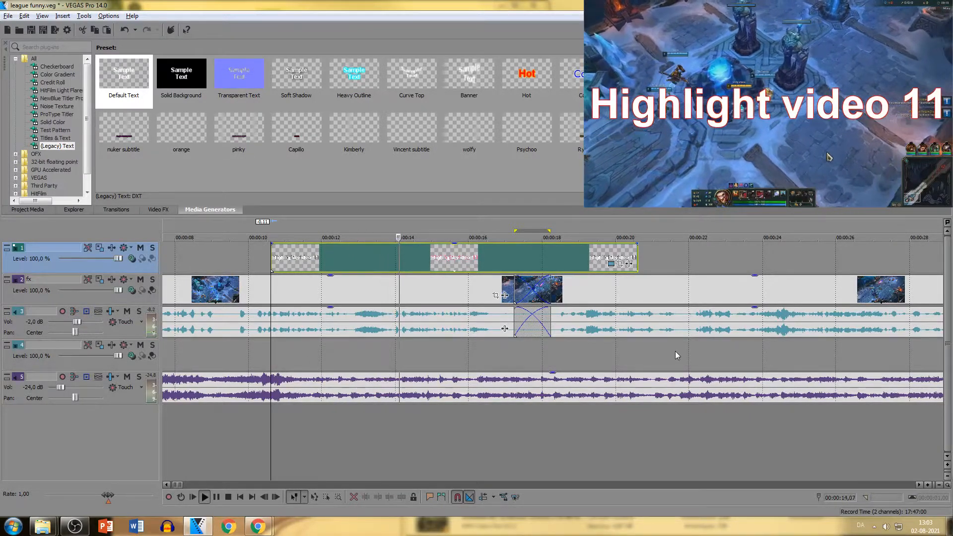
key(space)
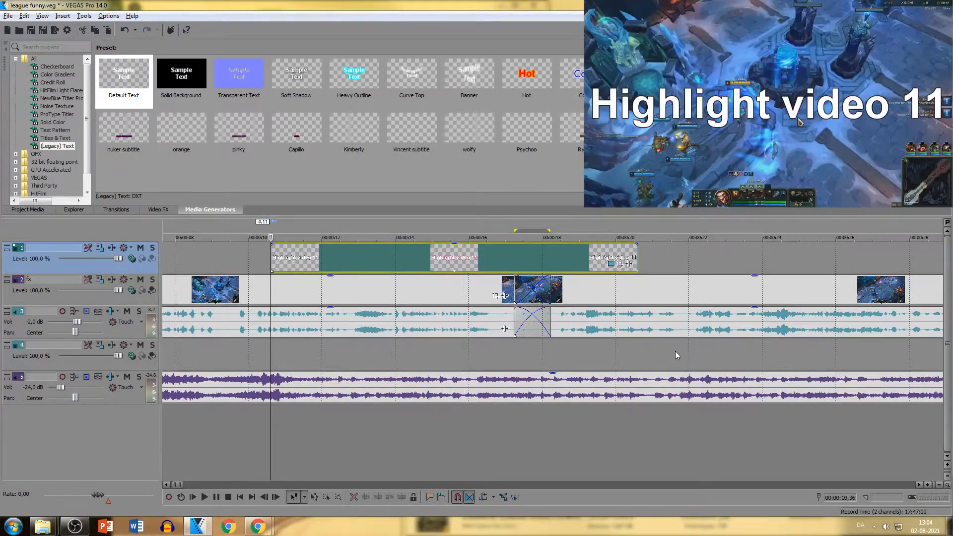
- Set the title's keyframe at 00:00:03,22 to Hold
click(611, 264)
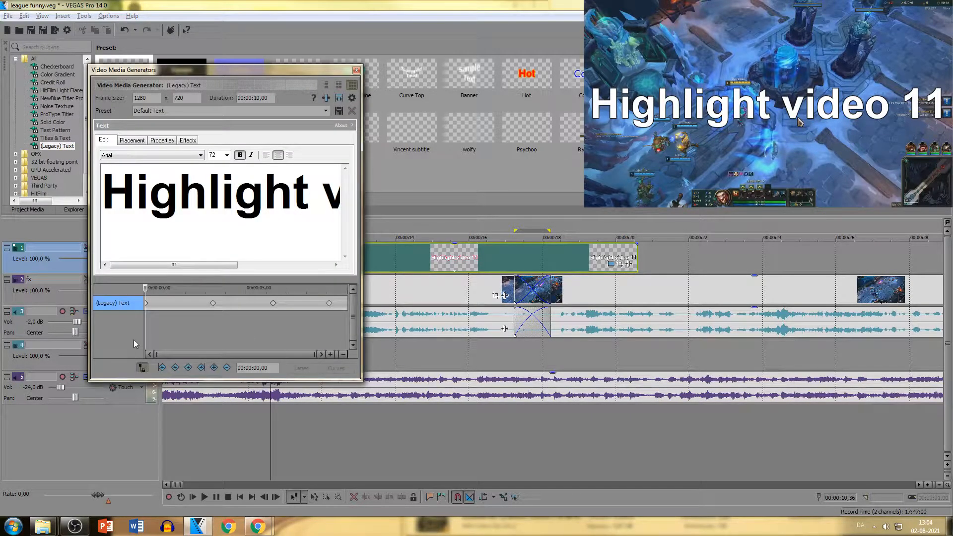
click(213, 304)
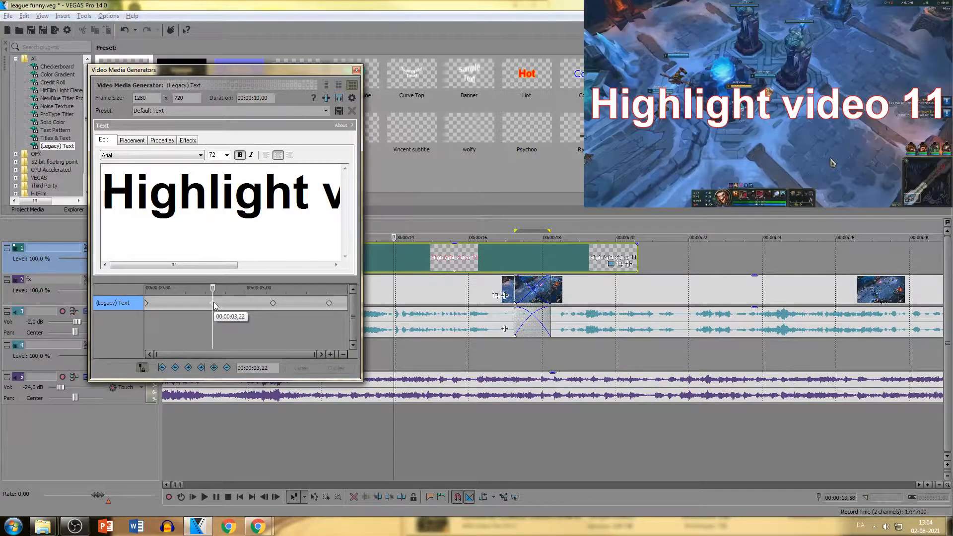
right_click(214, 304)
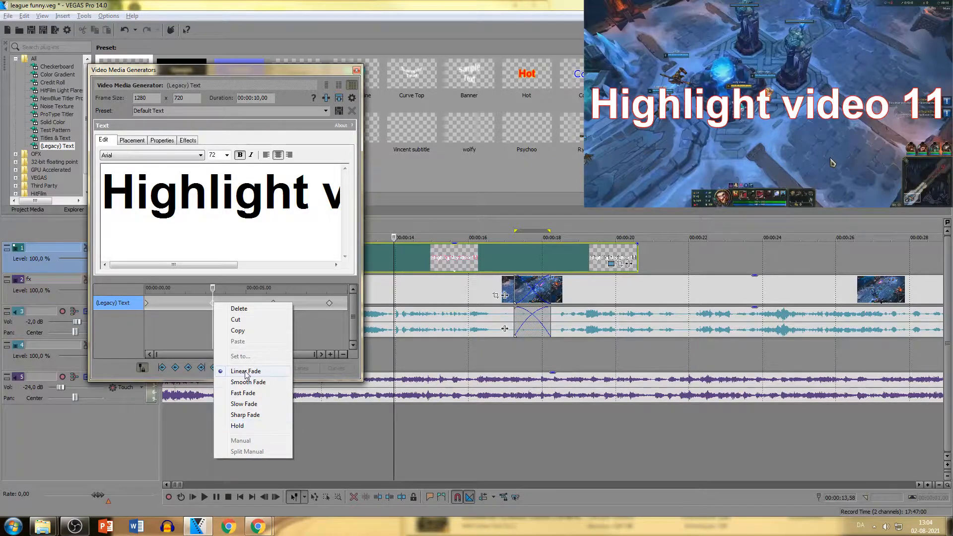
click(238, 426)
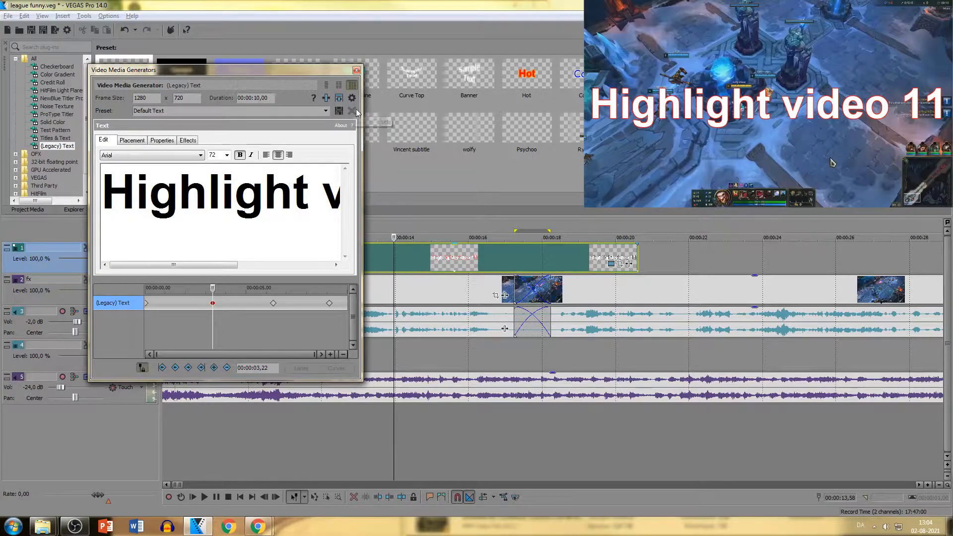
click(356, 70)
- Replay the title from its start with the held keyframe and inspect its keyframes around 00:00:06,24
click(270, 251)
key(space)
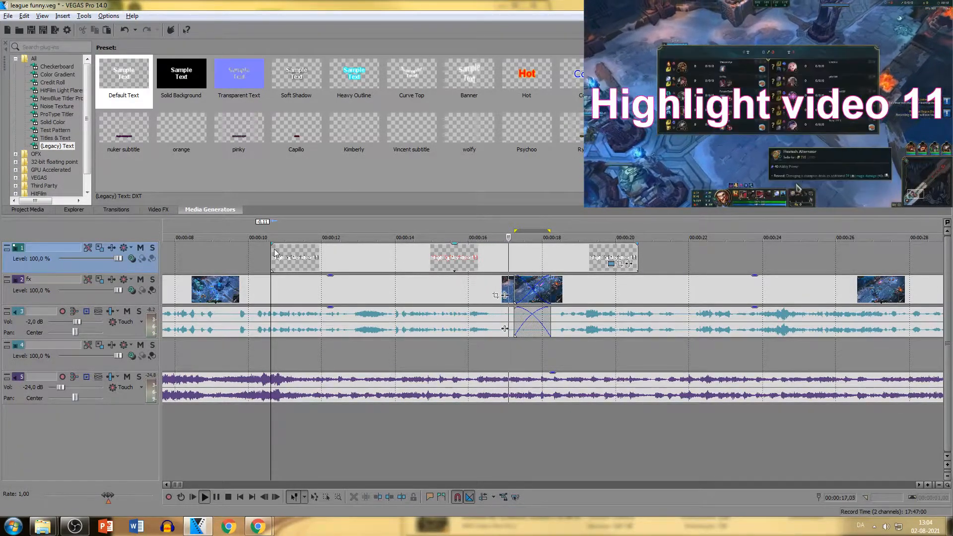
key(space)
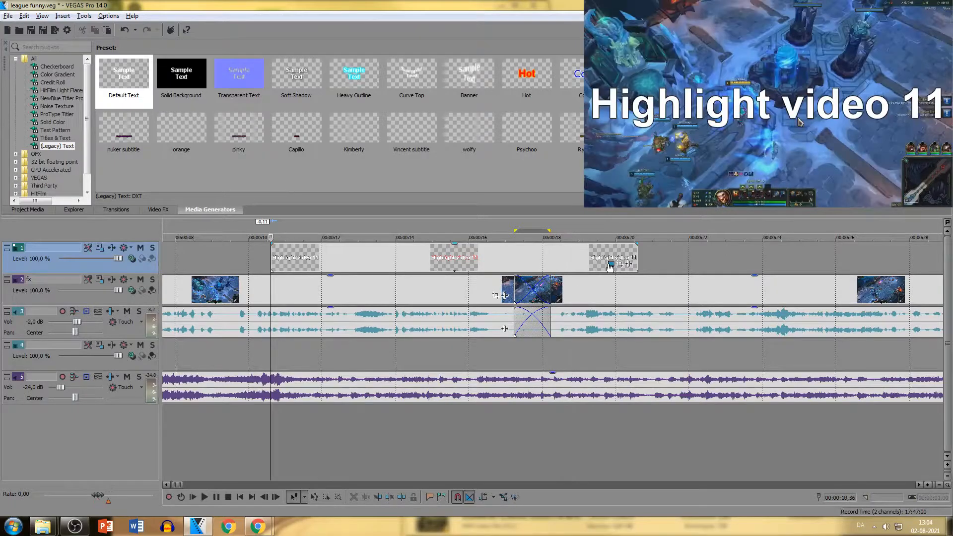
click(611, 264)
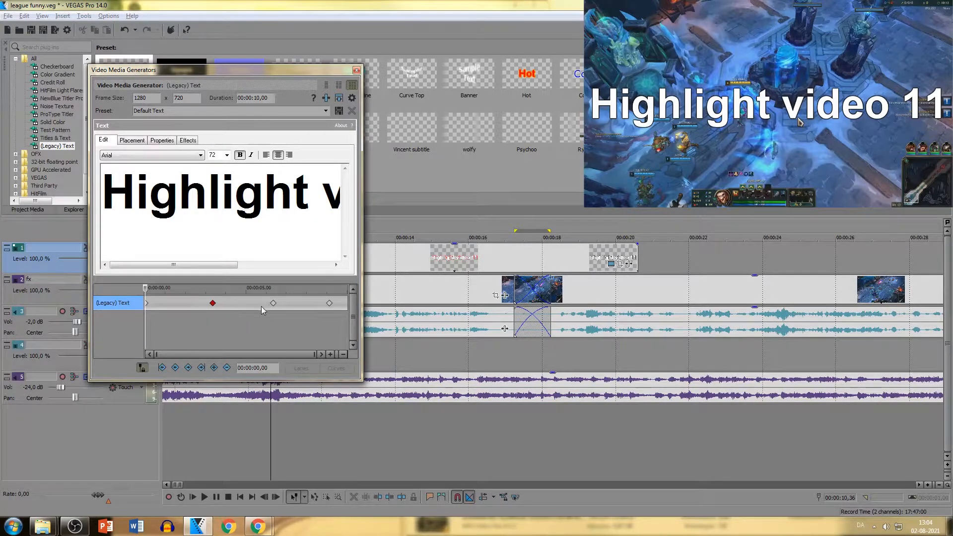
click(270, 291)
drag(270, 291, 275, 291)
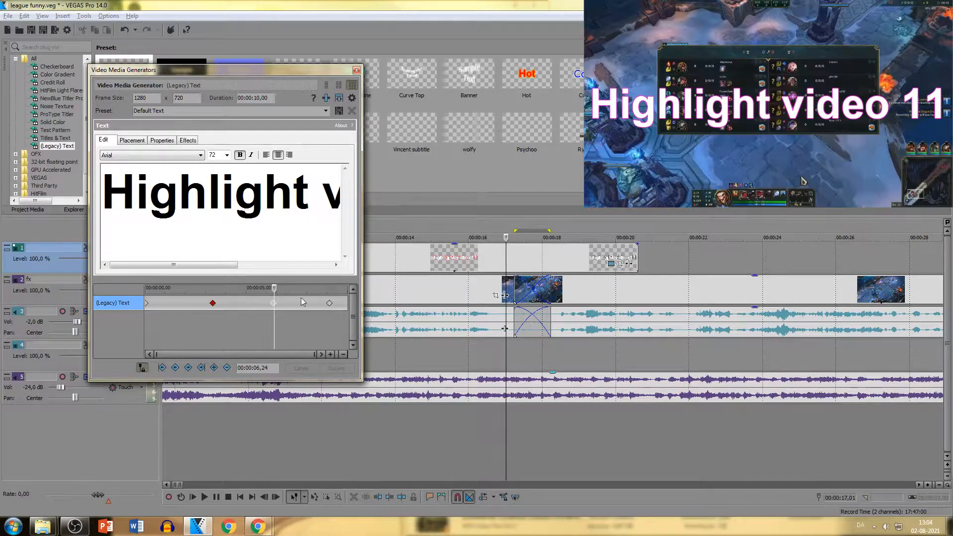
click(357, 70)
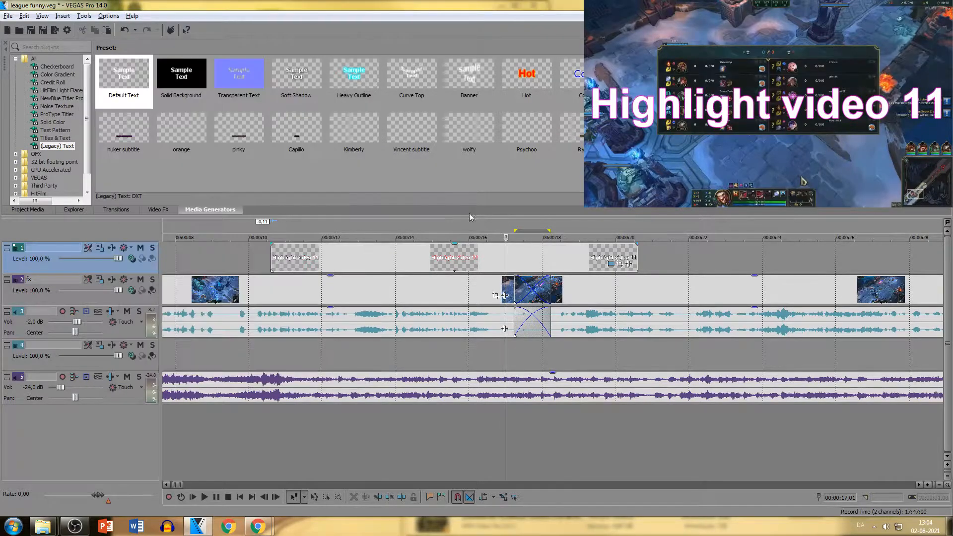
- Delete the title text event from the top video track
click(485, 264)
key(Delete)
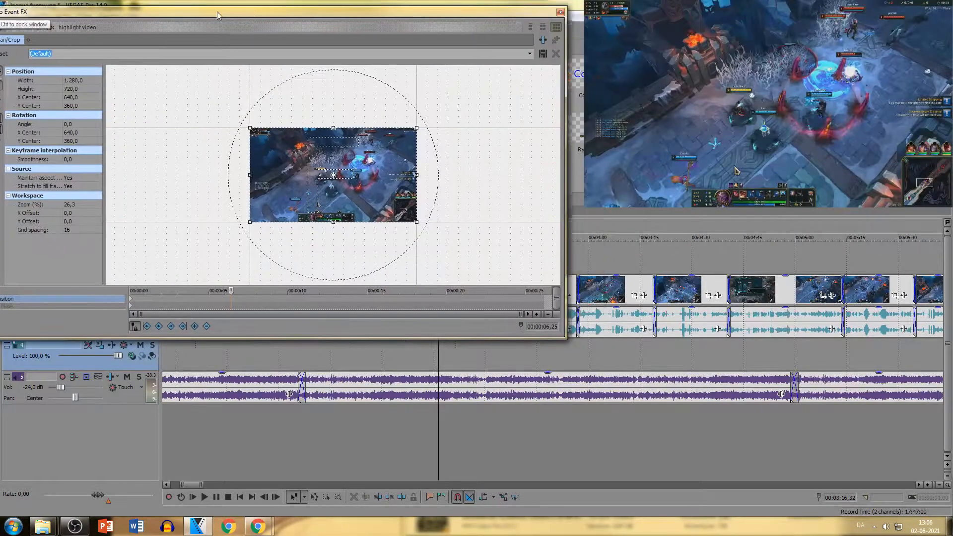
- Try resizing, shifting and rotating the clip's Pan/Crop frame at 00:00:06,25, to a width of 1442,5 and an angle of -6,6
drag(583, 171, 517, 171)
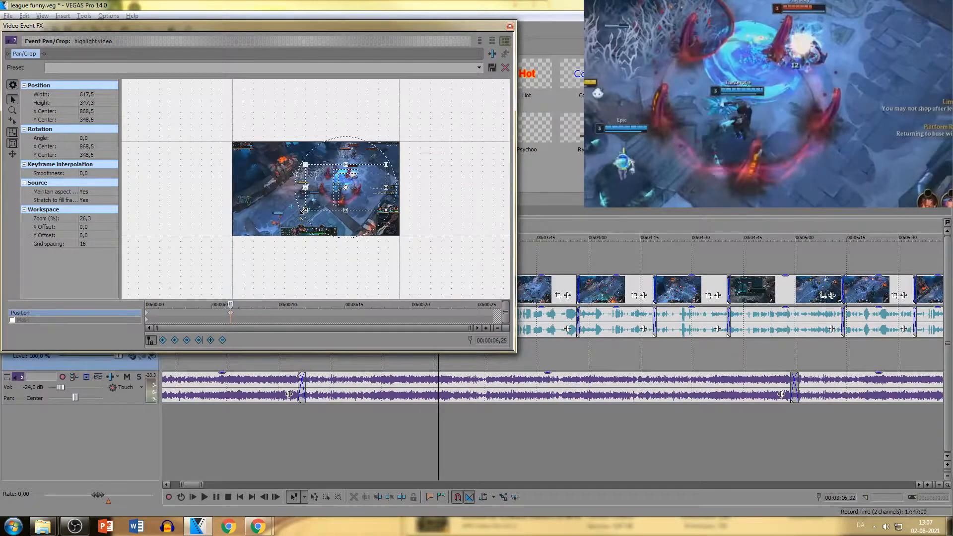
drag(304, 211, 271, 229)
drag(329, 189, 285, 178)
drag(246, 149, 267, 124)
drag(276, 156, 319, 165)
drag(325, 130, 308, 133)
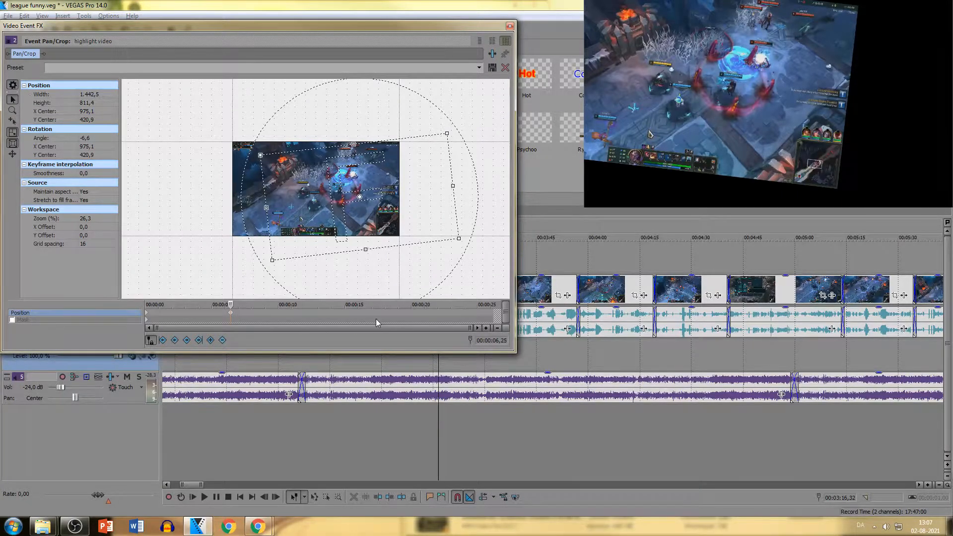
- Try moving the rotated Pan/Crop keyframe to 00:00:05,27 and adding shifted keyframes at 00:00:08,35, about 14 seconds and 00:00:18,33
drag(232, 305, 147, 305)
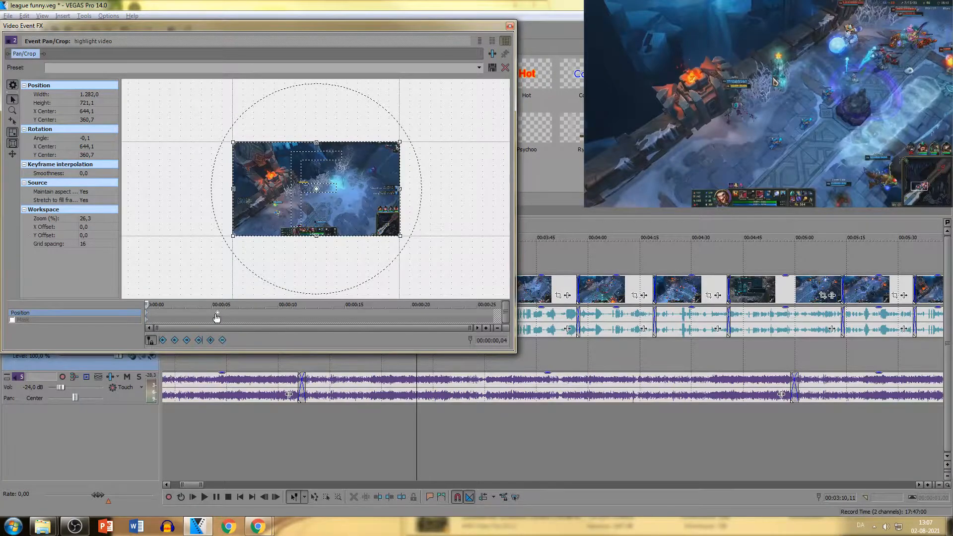
click(219, 316)
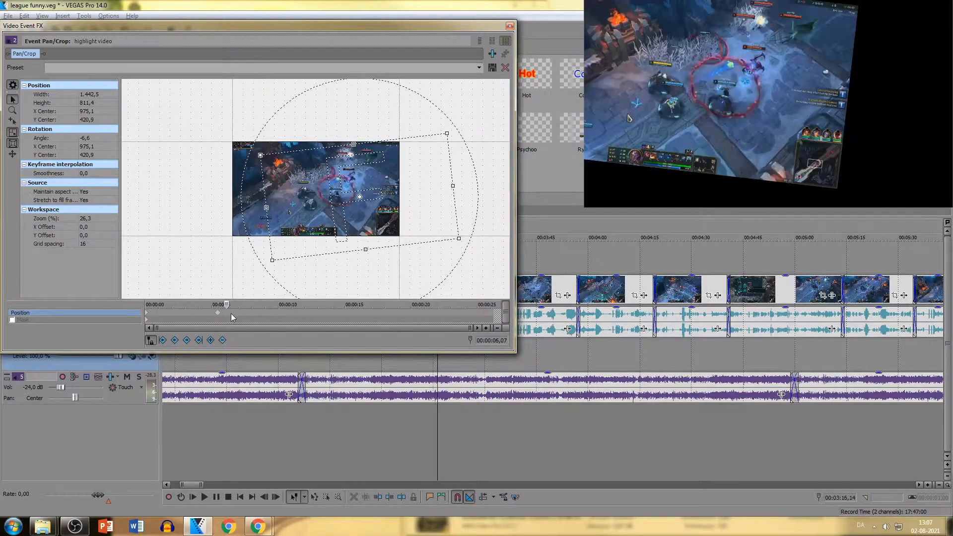
click(259, 315)
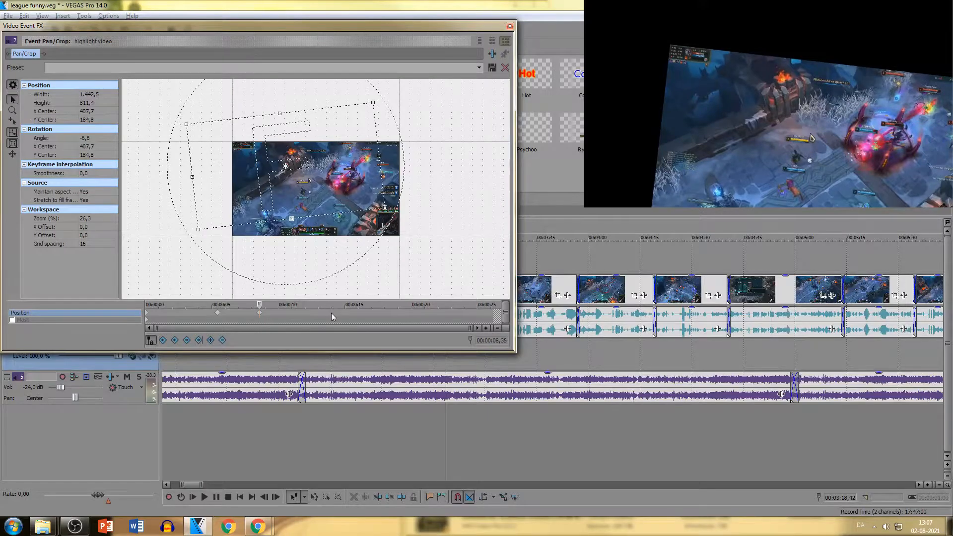
click(332, 313)
drag(320, 185, 319, 240)
drag(318, 114, 268, 130)
click(392, 313)
drag(313, 226, 388, 166)
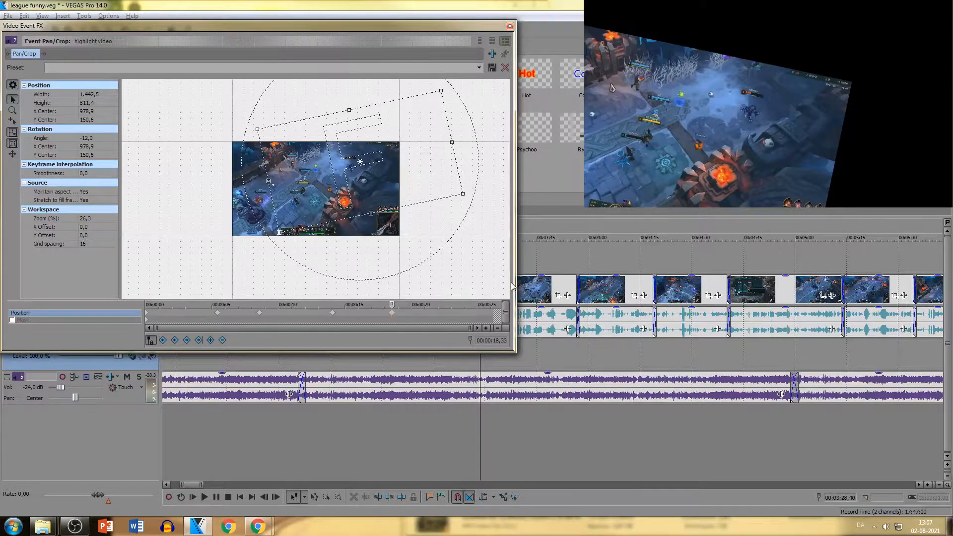
- Shrink the Pan/Crop window to uncover the tracks and play back the clip's pan and rotation animation
drag(454, 352, 472, 266)
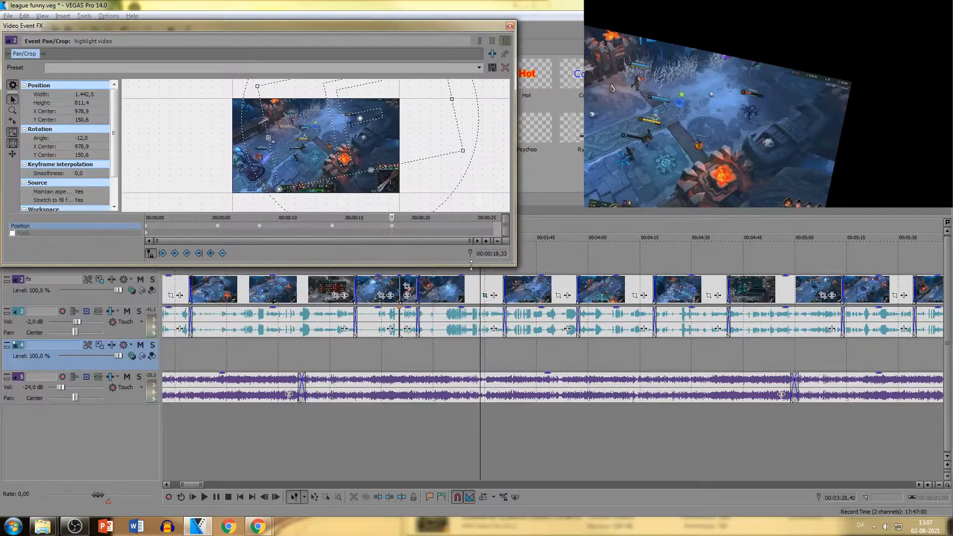
click(421, 350)
key(space)
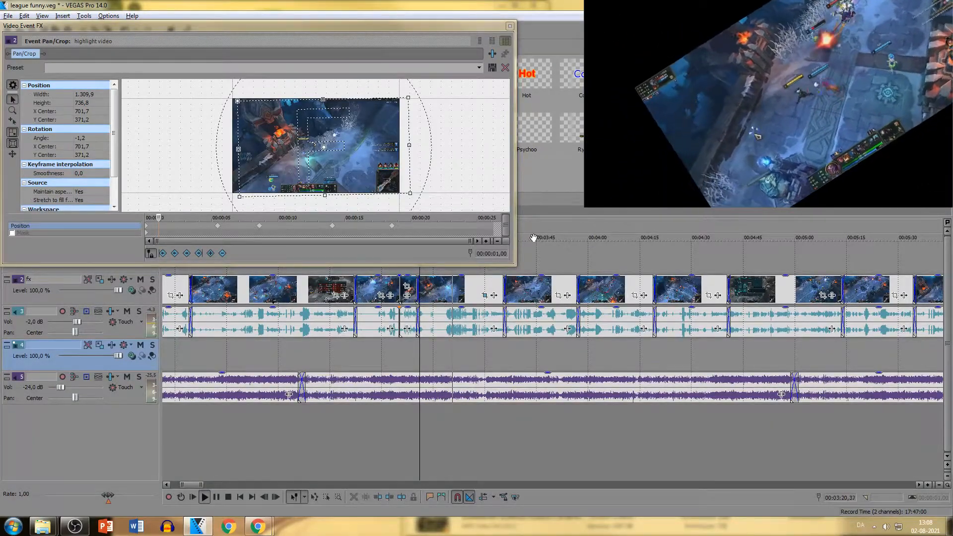
click(453, 322)
key(space)
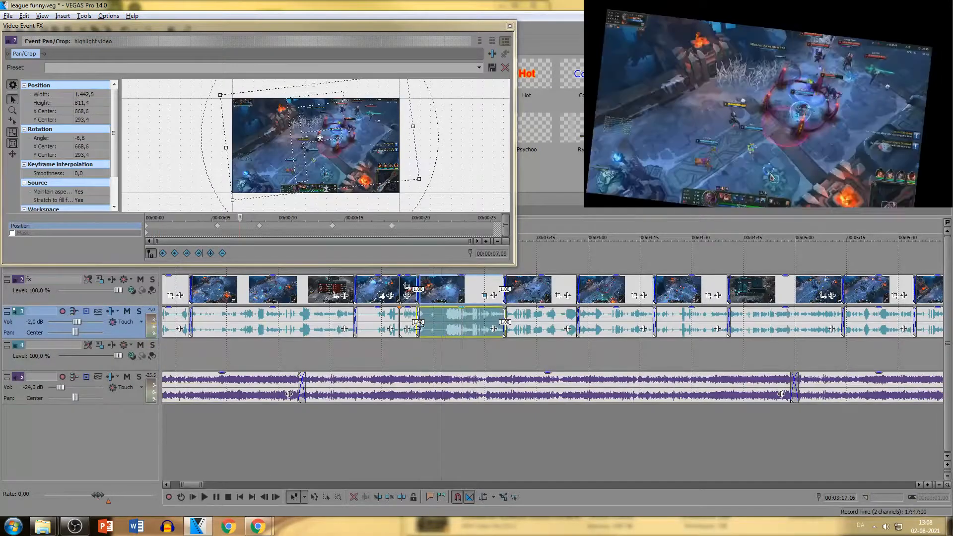
- Delete the Pan/Crop keyframes added after the clip's start and return the keyframe cursor to the beginning
click(224, 227)
key(Delete)
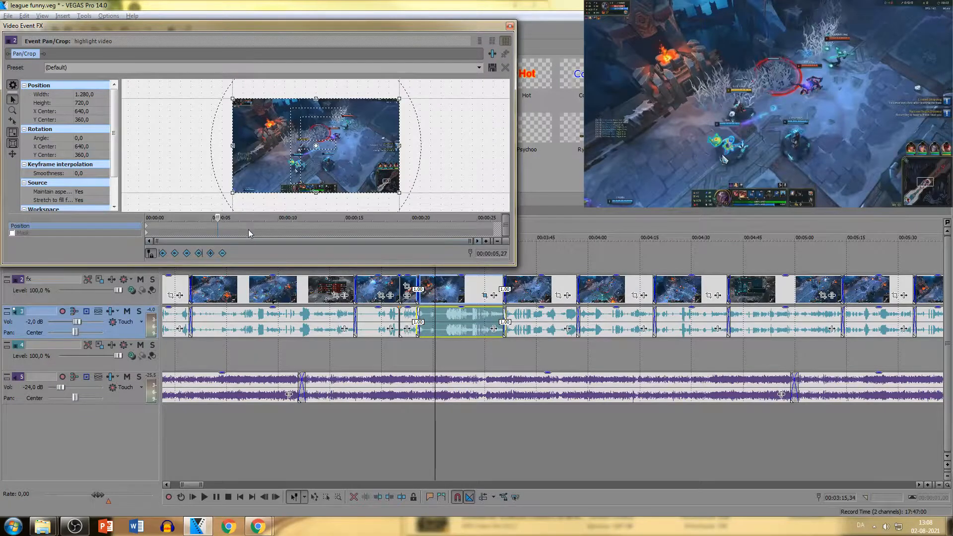
click(149, 228)
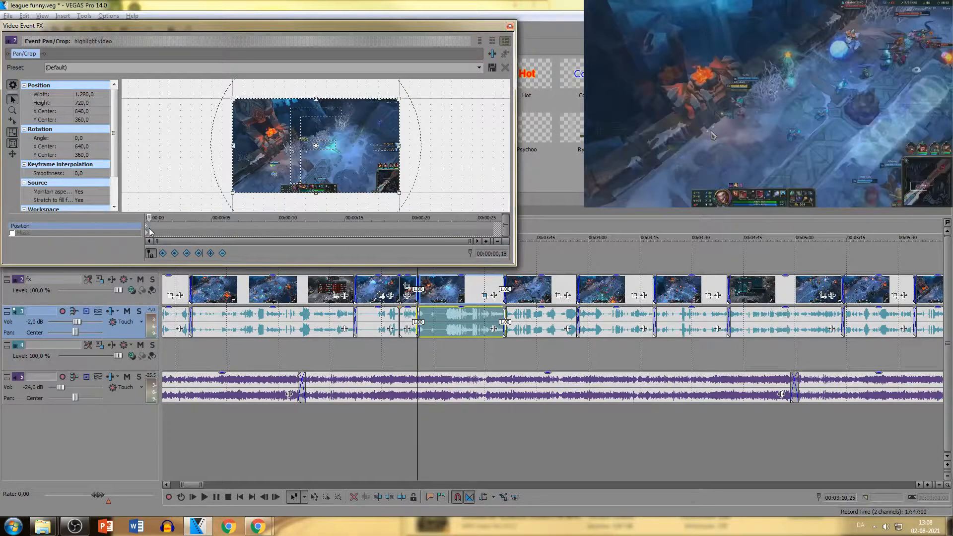
click(148, 227)
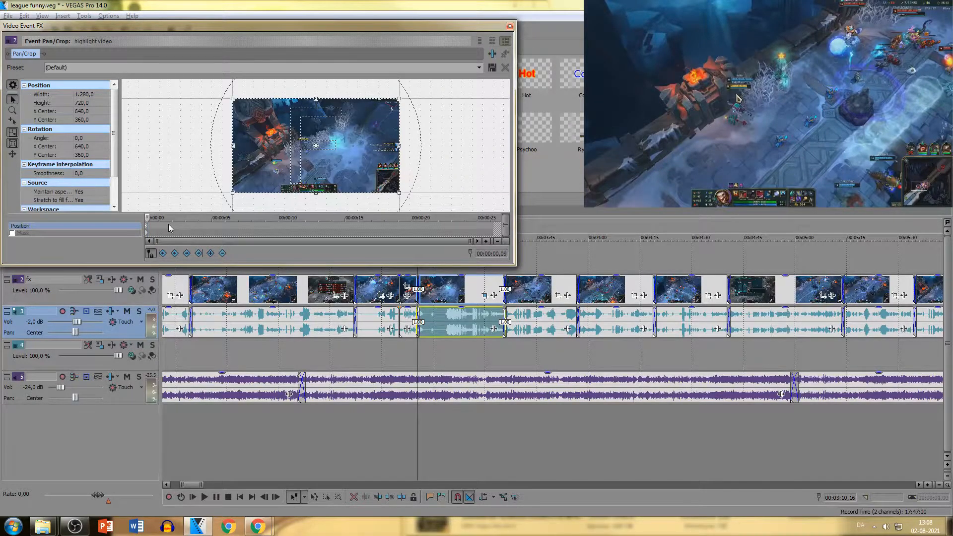
- Play the selected highlight clip from about 00:03:16 to look for the moment to animate
click(434, 322)
scroll(434, 321, up, 6)
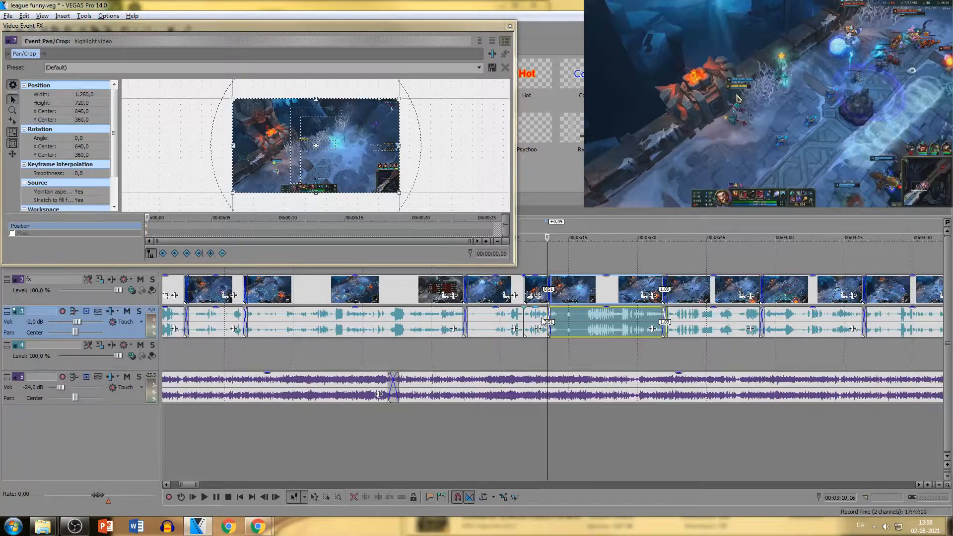
click(538, 323)
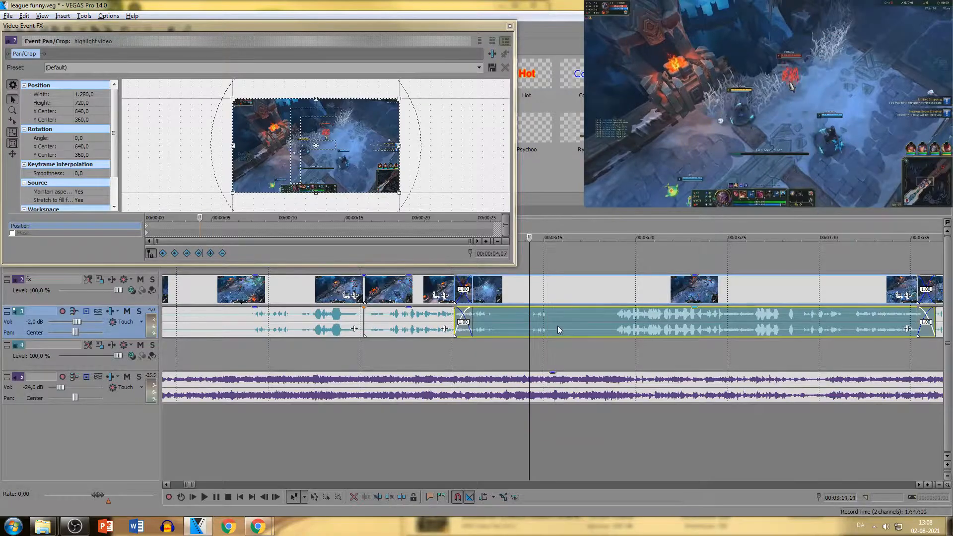
click(559, 326)
click(573, 321)
key(space)
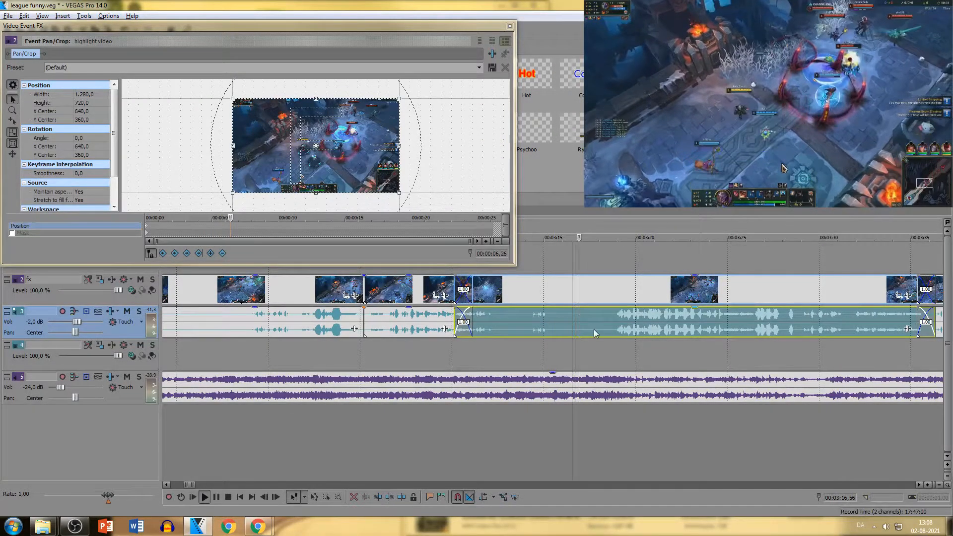
- Stop playback and place a full-frame Pan/Crop keyframe at 00:00:04,41 as the start of the zoom
key(space)
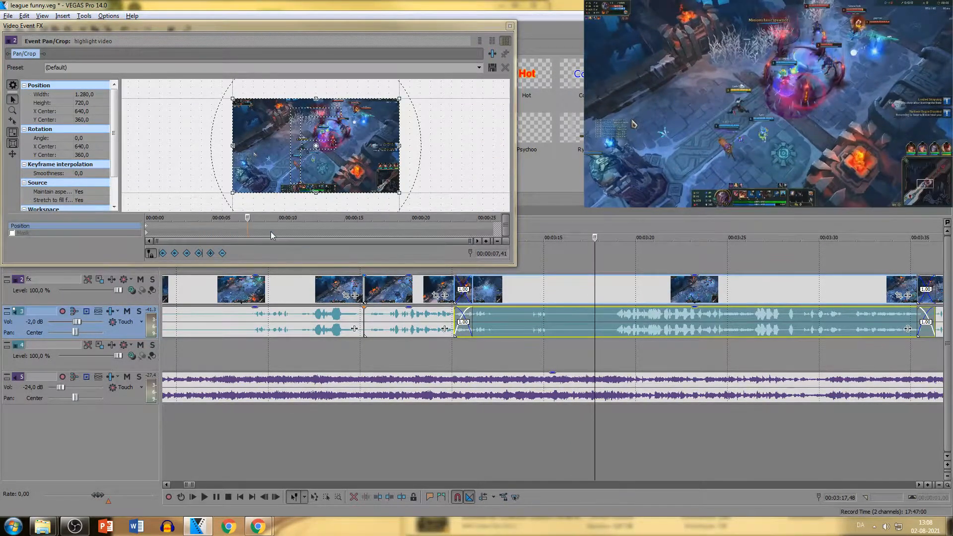
drag(147, 227, 231, 232)
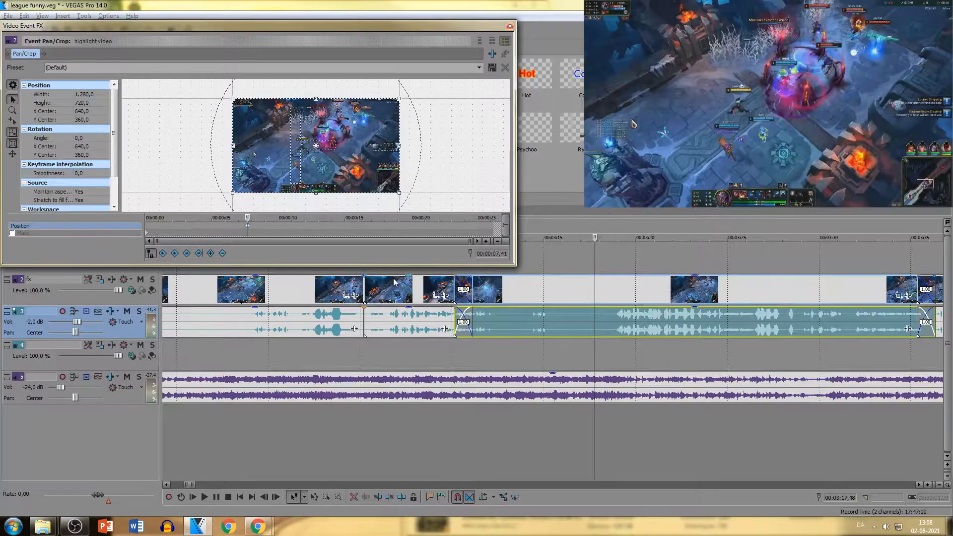
click(565, 344)
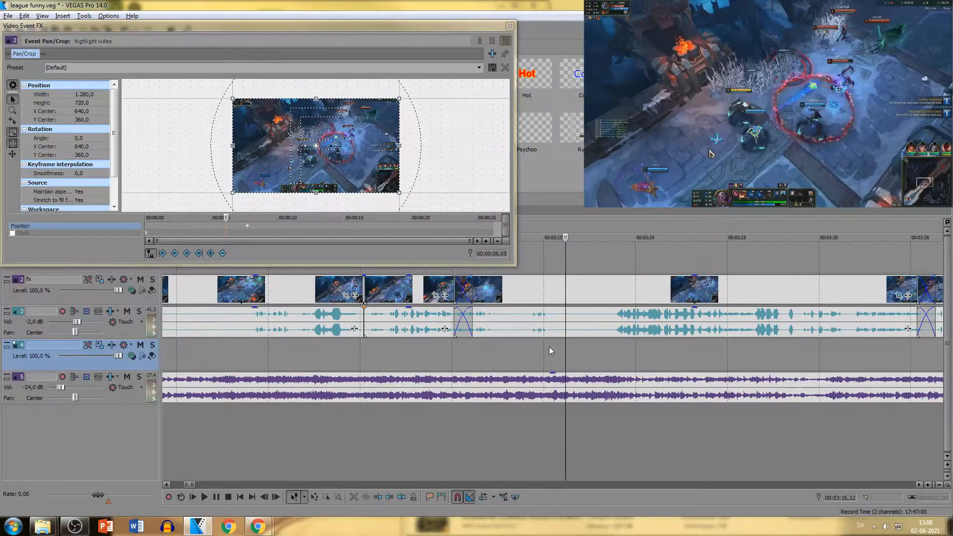
click(542, 344)
drag(248, 228, 203, 224)
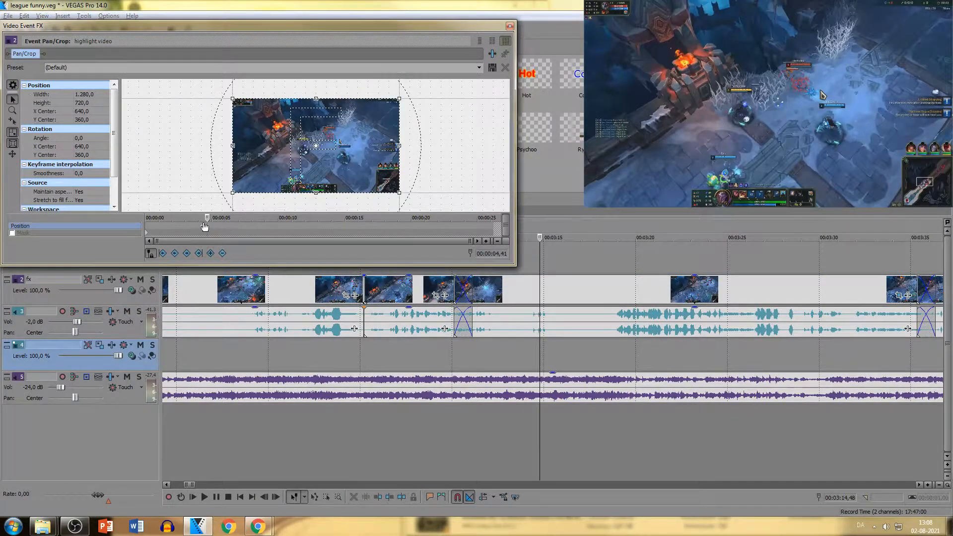
- At 00:00:06,07, shrink the crop frame to about 819.7 × 461.1 and center it on the fight at about X 857.0, Y 257.2
click(218, 232)
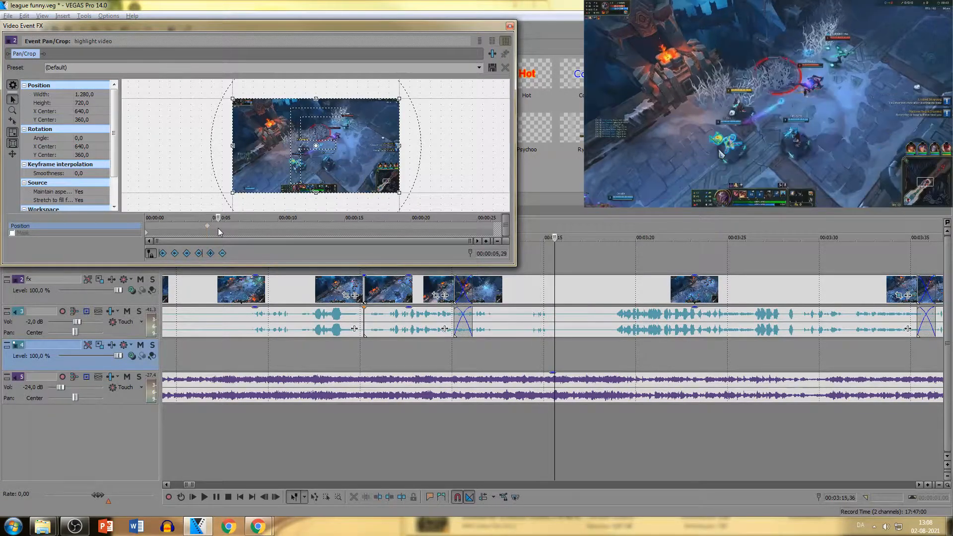
click(226, 224)
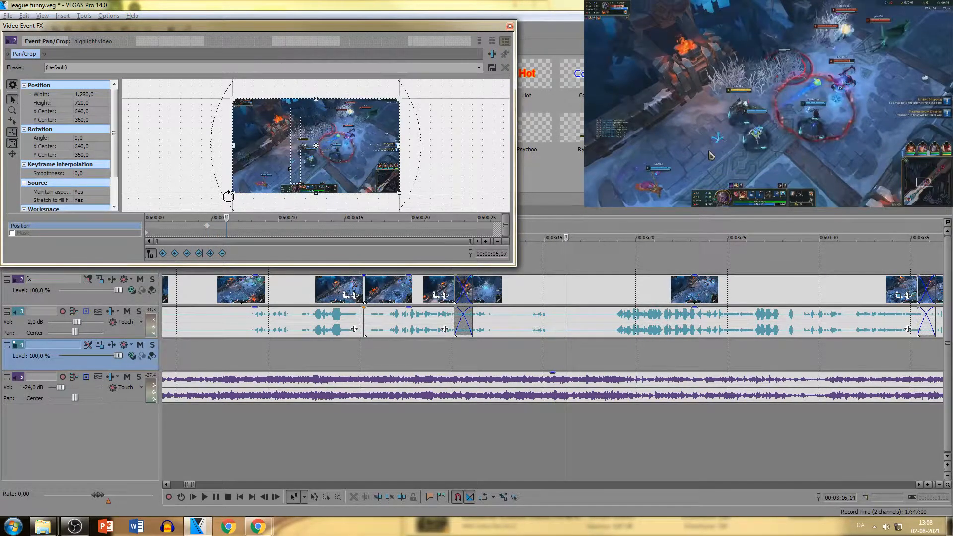
drag(232, 193, 244, 172)
drag(311, 158, 365, 150)
scroll(360, 155, up, 3)
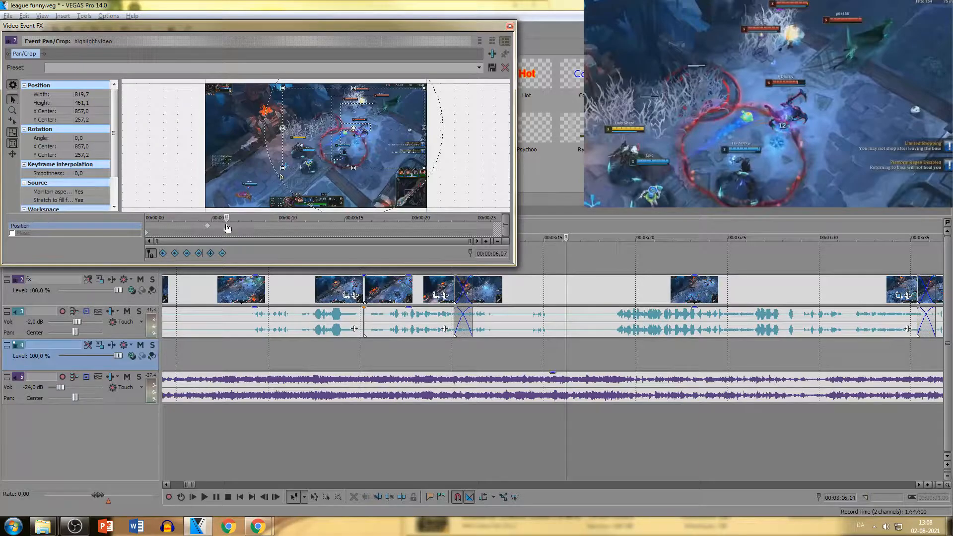
- Play back the clip around the new Pan/Crop zoom to review its timing
click(208, 219)
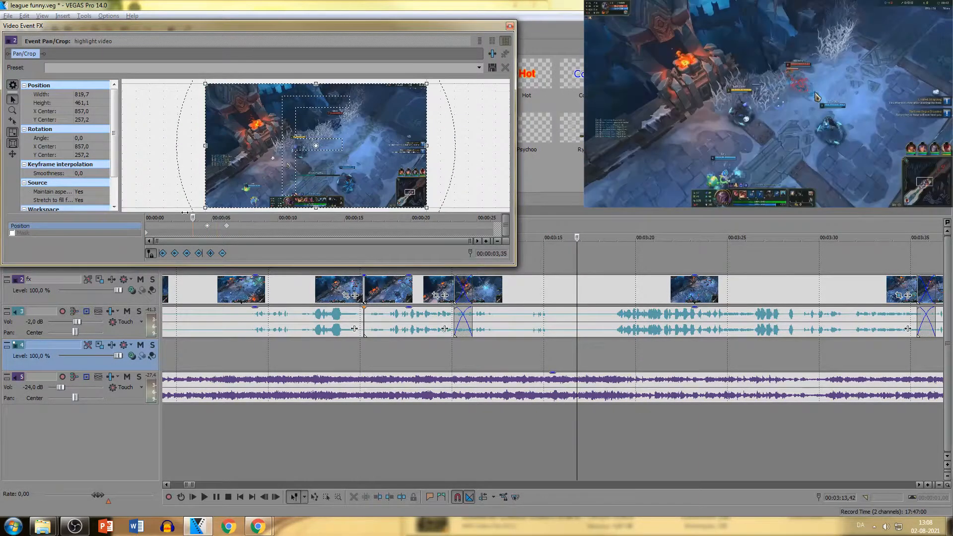
key(space)
click(499, 353)
key(space)
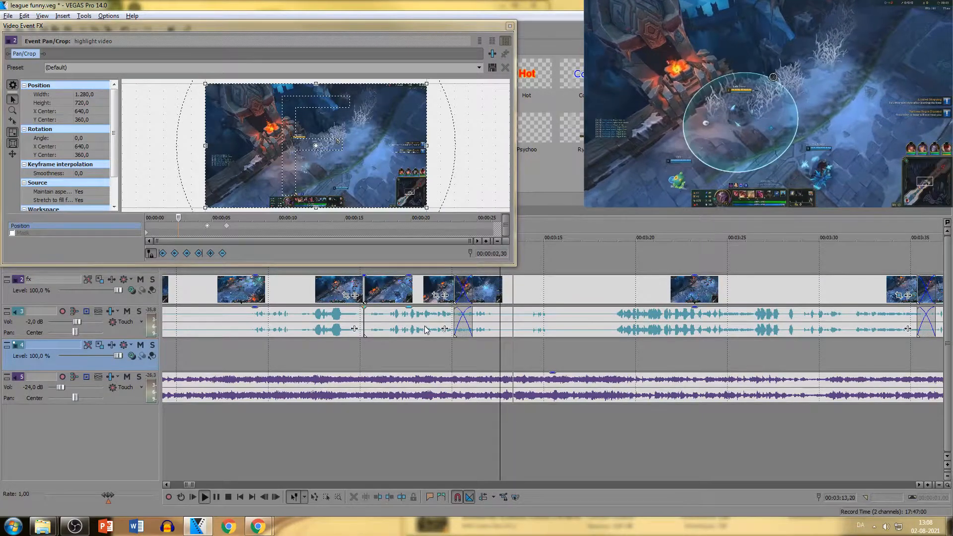
key(space)
- Move the full-frame keyframe closer to the zoomed keyframe and play back the shorter zoom
click(230, 230)
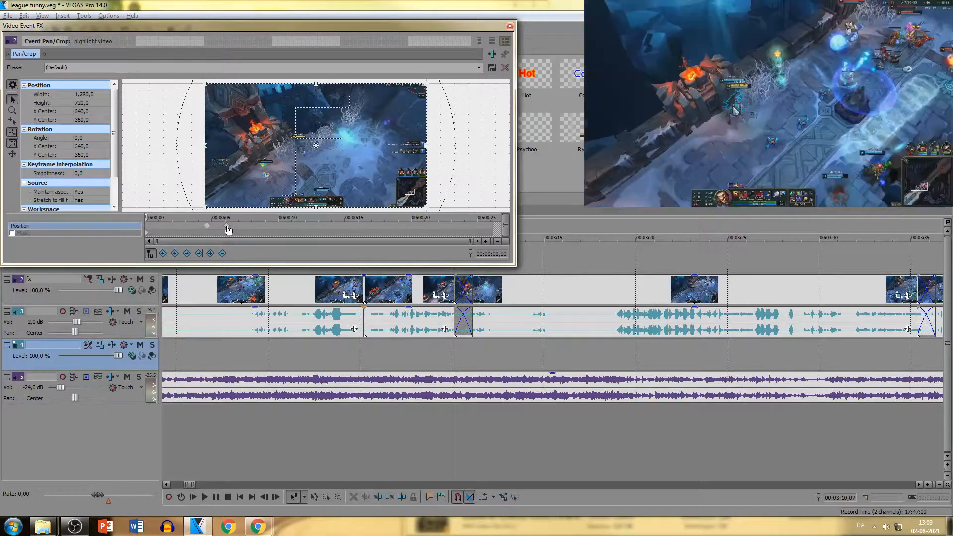
click(227, 226)
drag(207, 228, 219, 234)
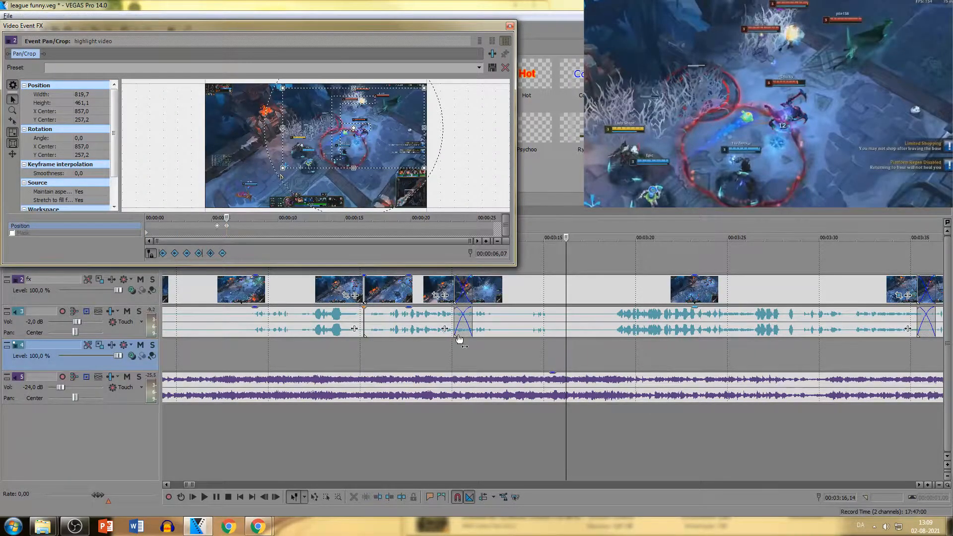
click(461, 356)
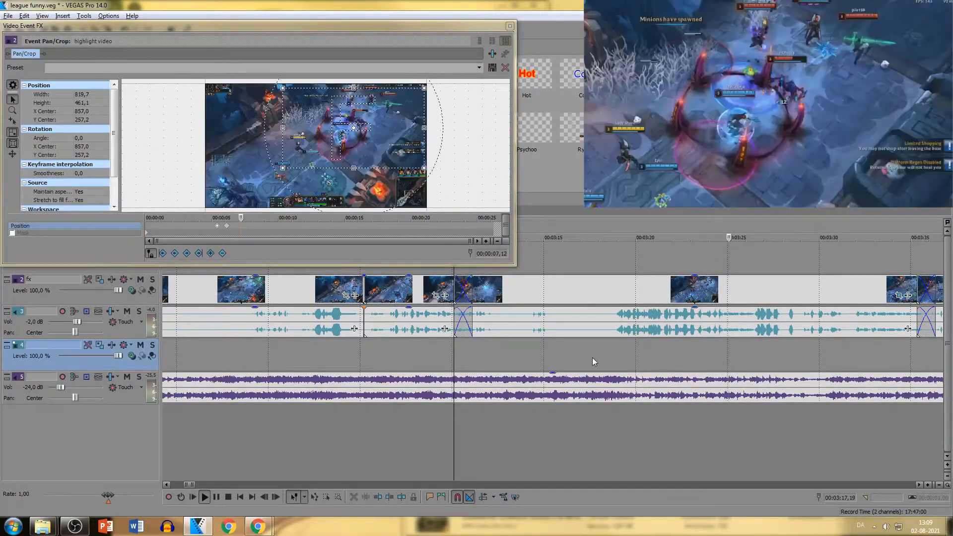
click(561, 346)
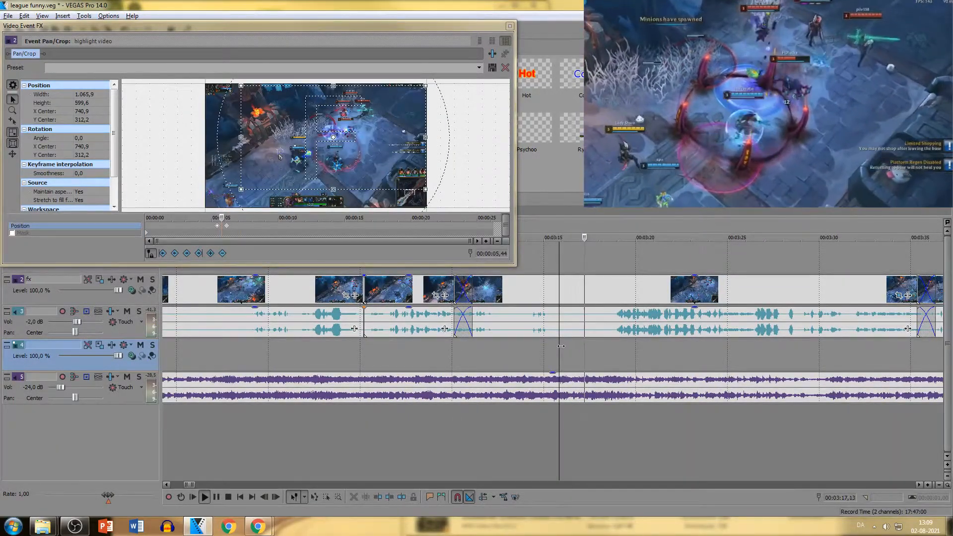
key(space)
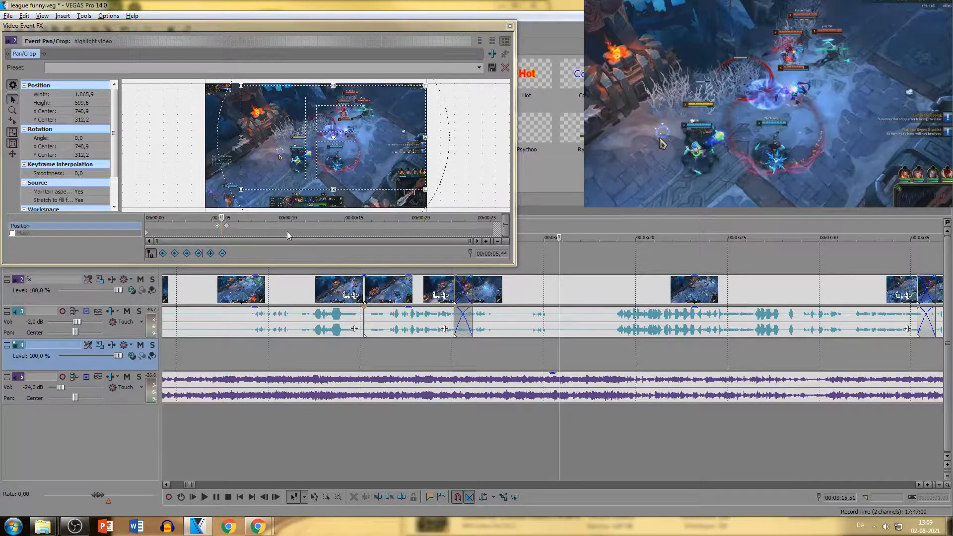
- Move the zoomed keyframe earlier to 00:00:05,43 and play back the faster zoom-in
click(226, 227)
scroll(228, 230, up, 4)
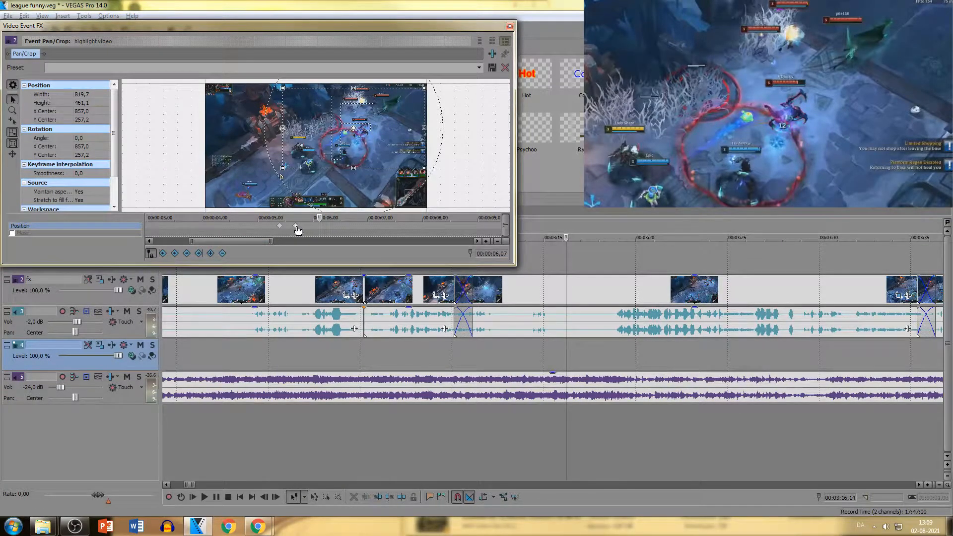
click(539, 350)
key(space)
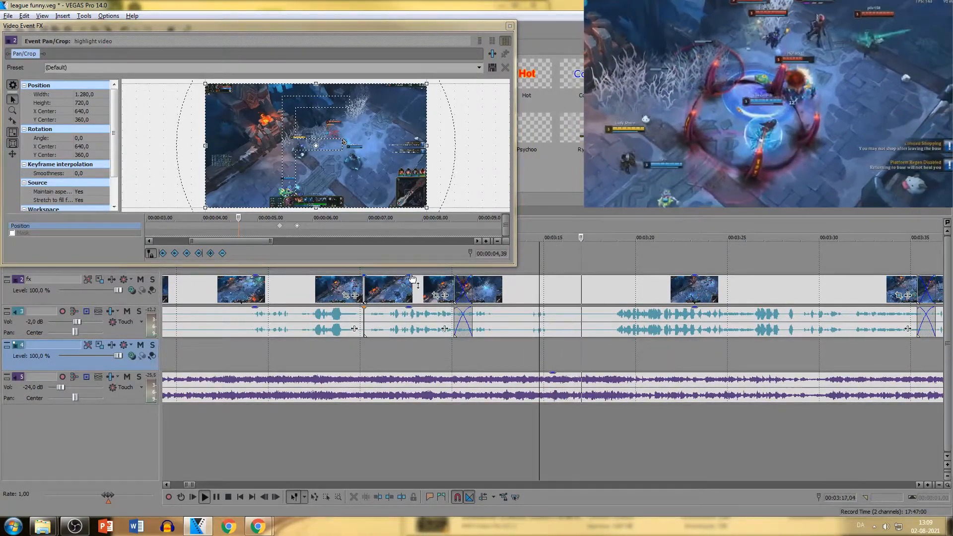
click(297, 226)
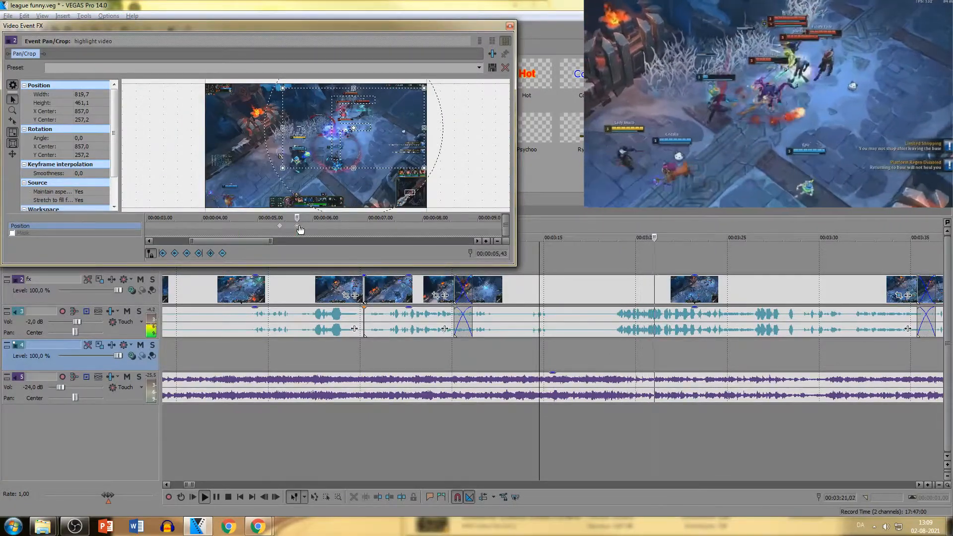
click(563, 313)
key(space)
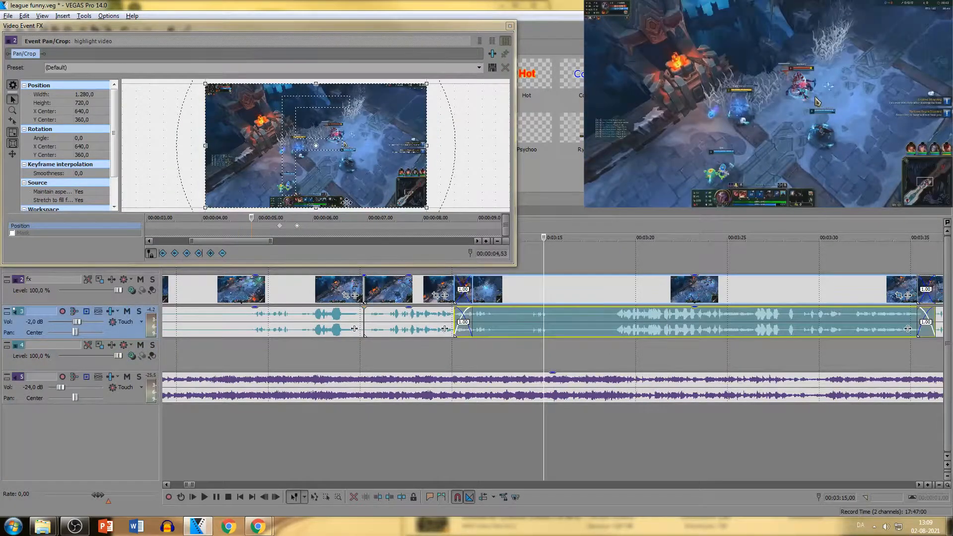
- Resize the crop frame at 00:00:05,43 to about 928.8 × 522.4 and center it at about X 768.1, Y 392.1
click(296, 226)
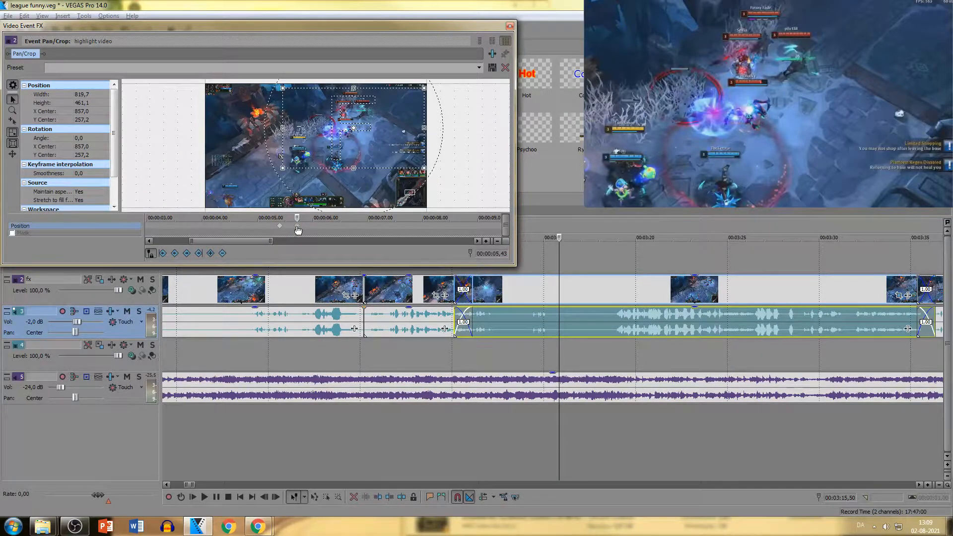
drag(402, 144, 380, 178)
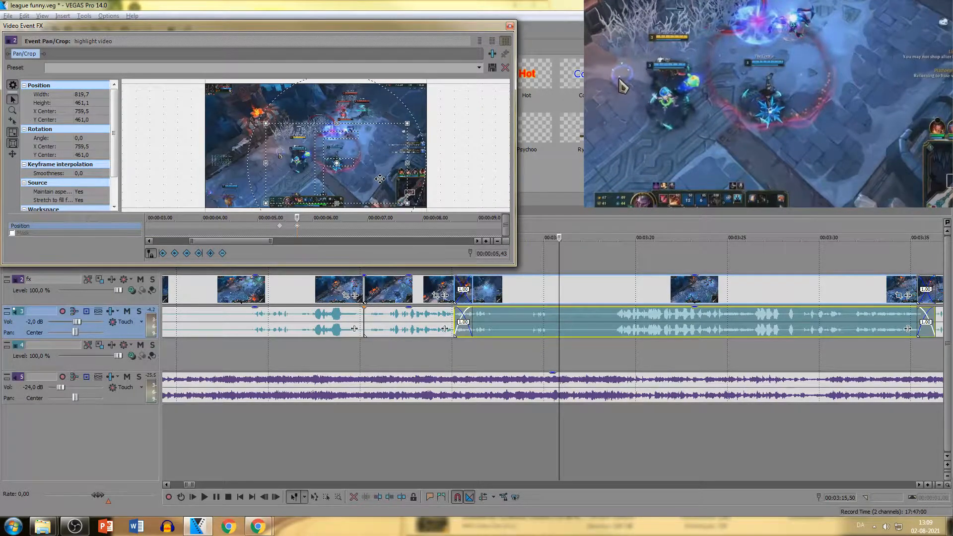
mouse_move(408, 125)
mouse_down()
mouse_move(417, 119)
mouse_move(398, 137)
mouse_up()
scroll(398, 136, up, 5)
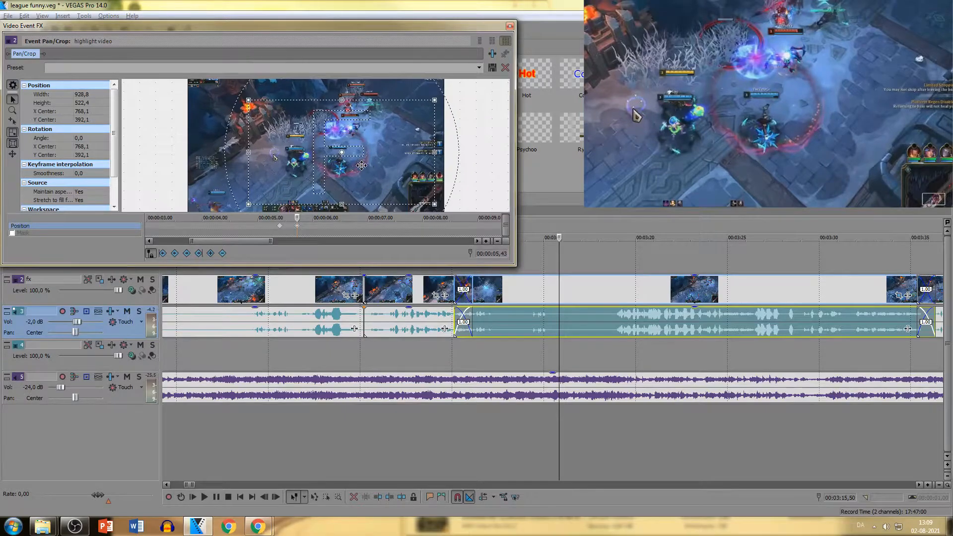
scroll(476, 198, down, 2)
- Enlarge the Pan/Crop window, center the crop at X 825.0, Y 272.4 and set its rotation center at X 758.3, Y 456.8
drag(514, 263, 648, 464)
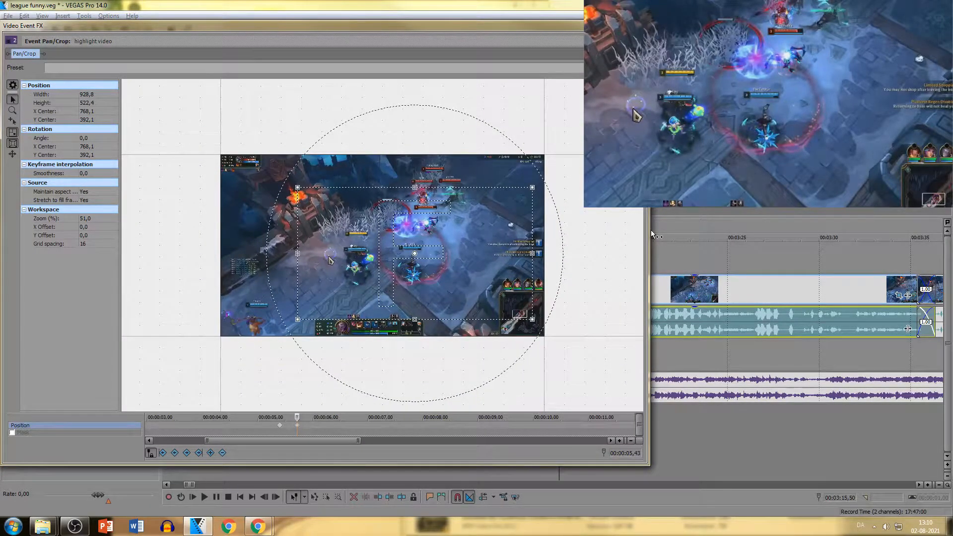
drag(650, 228, 513, 229)
drag(370, 278, 343, 270)
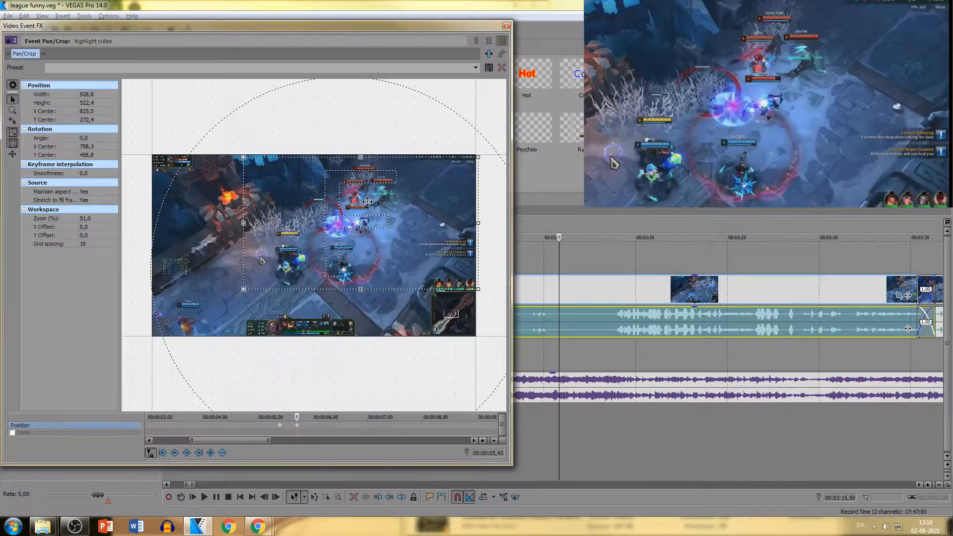
- Try rotating the crop by 1.3 degrees, undo it, and move the rotation center to about X 767.9, Y 431.5
drag(382, 172, 357, 177)
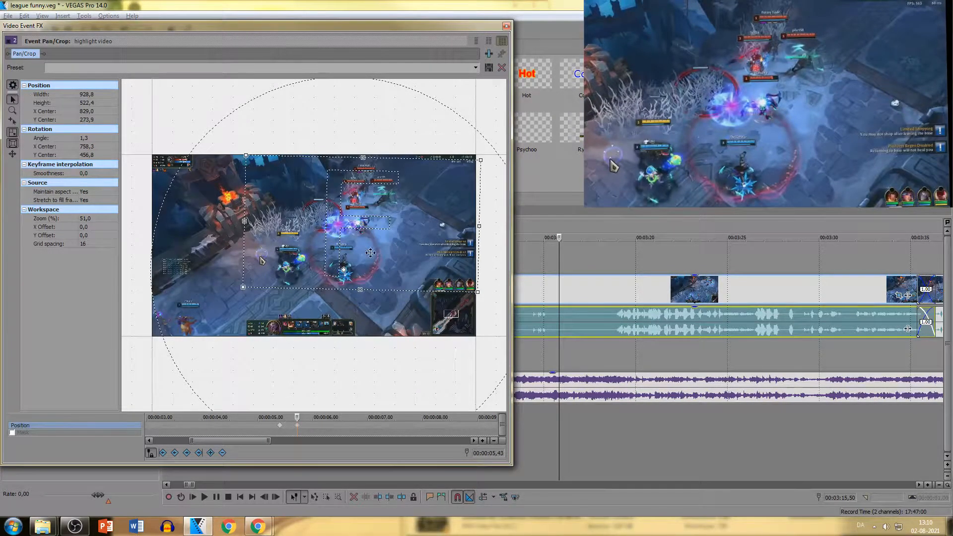
key(ctrl+z)
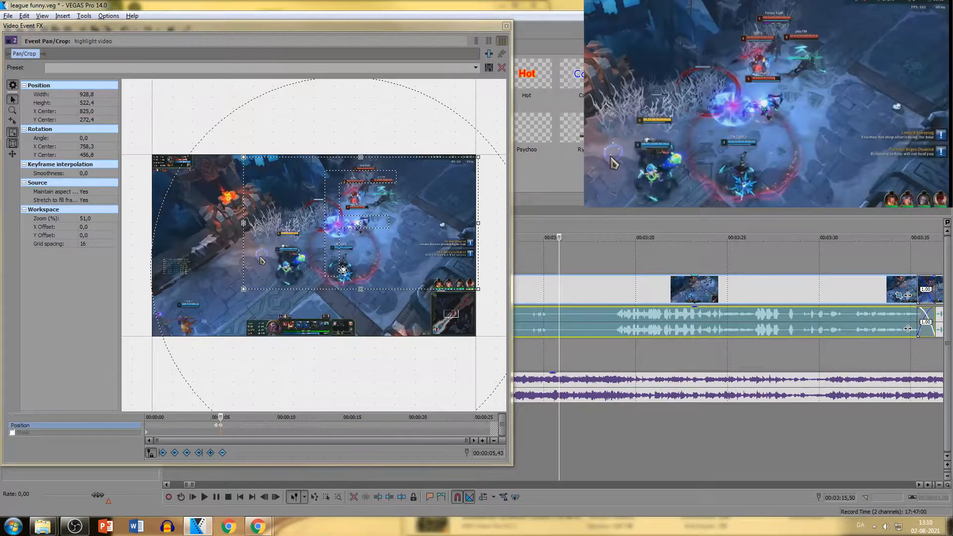
scroll(344, 268, up, 2)
scroll(386, 310, up, 3)
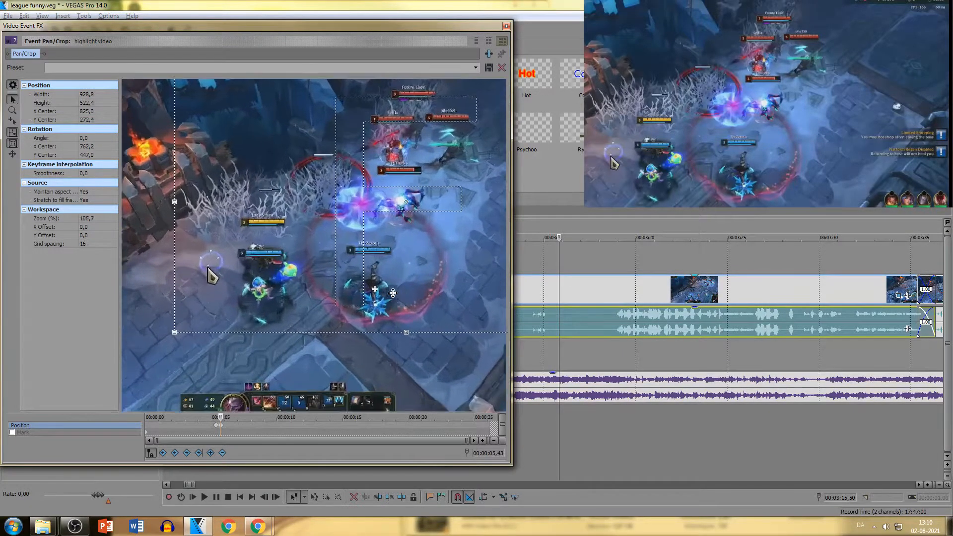
drag(389, 299, 391, 288)
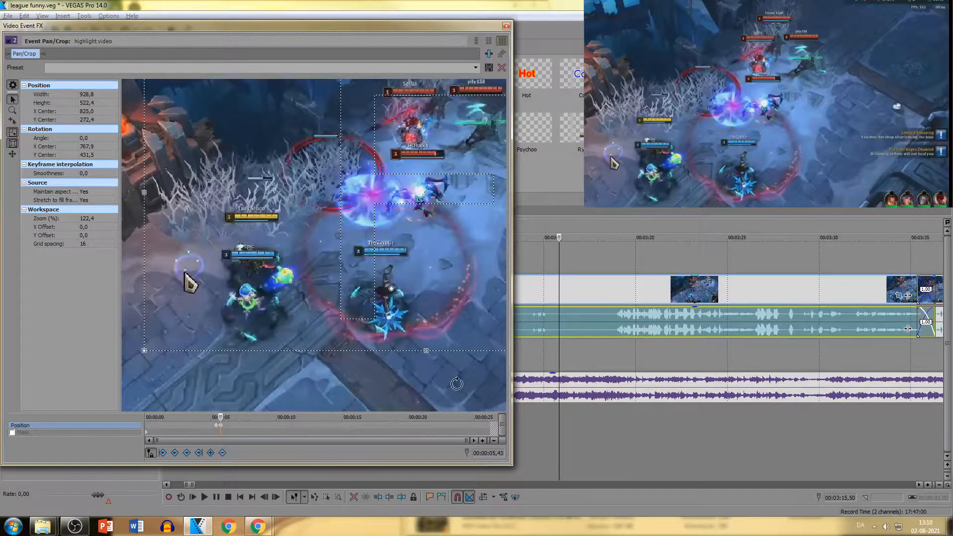
- Check the neighboring frames, then at 00:00:05,44 nudge the crop frame to center X 826.6, Y 271.6
click(562, 322)
click(560, 320)
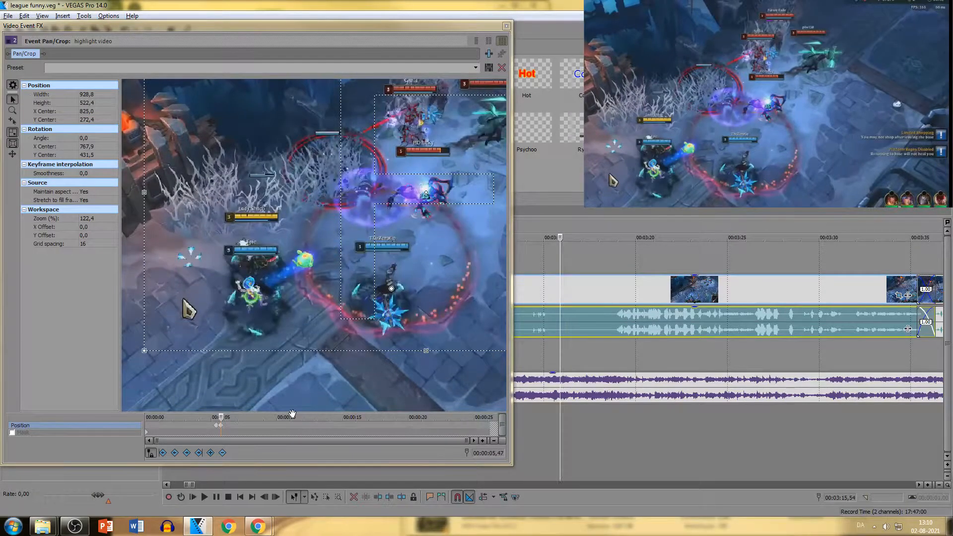
drag(221, 416, 222, 416)
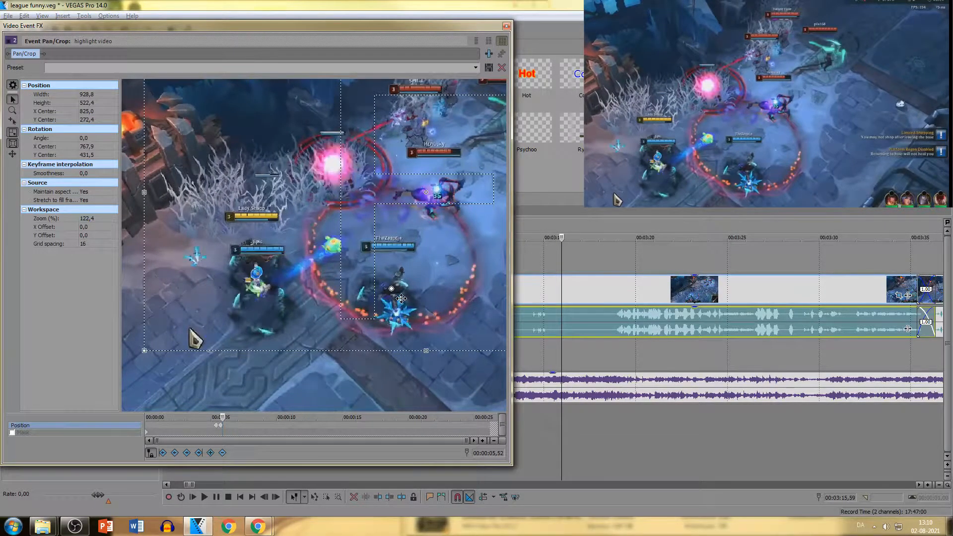
key(Left)
key(Left)
key(Left)
key(Left)
key(Left)
scroll(247, 440, up, 1)
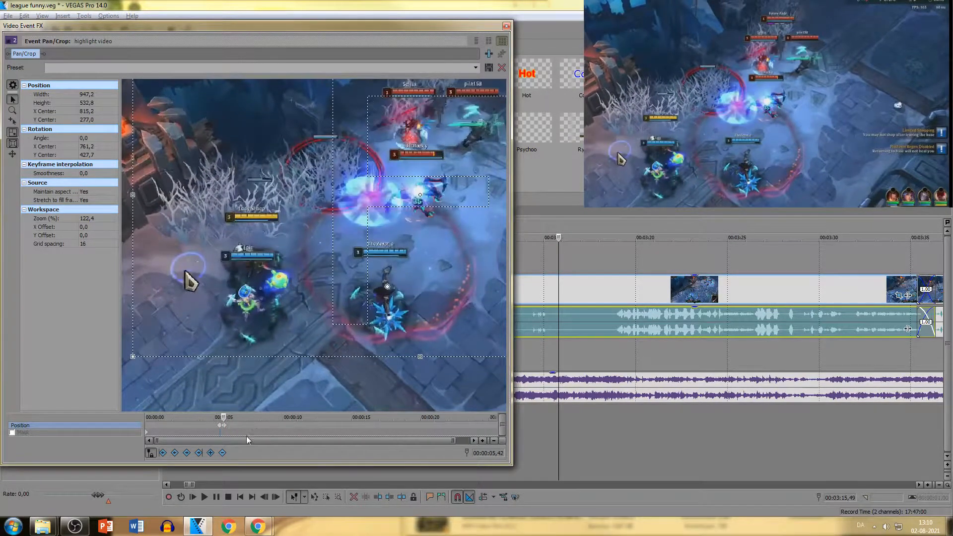
scroll(247, 440, up, 4)
click(331, 416)
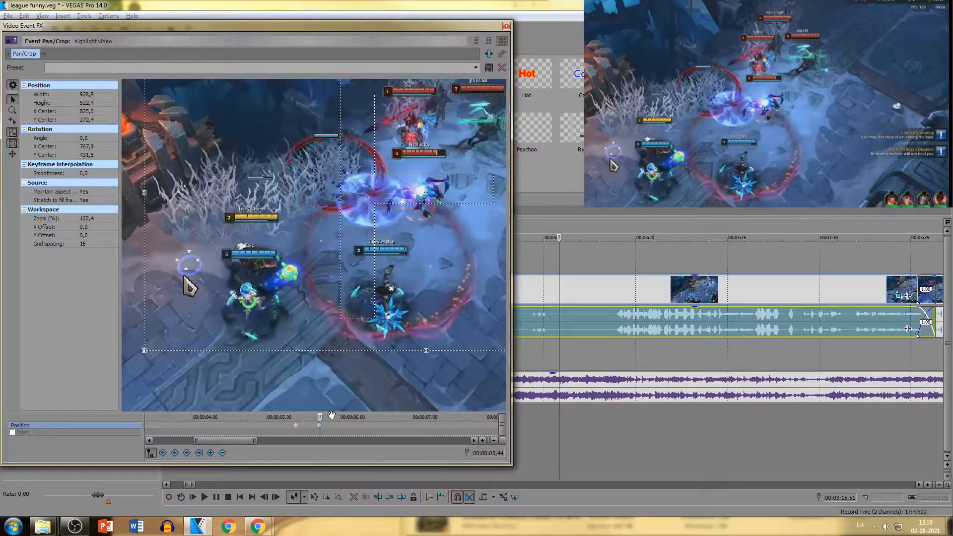
drag(427, 298, 428, 298)
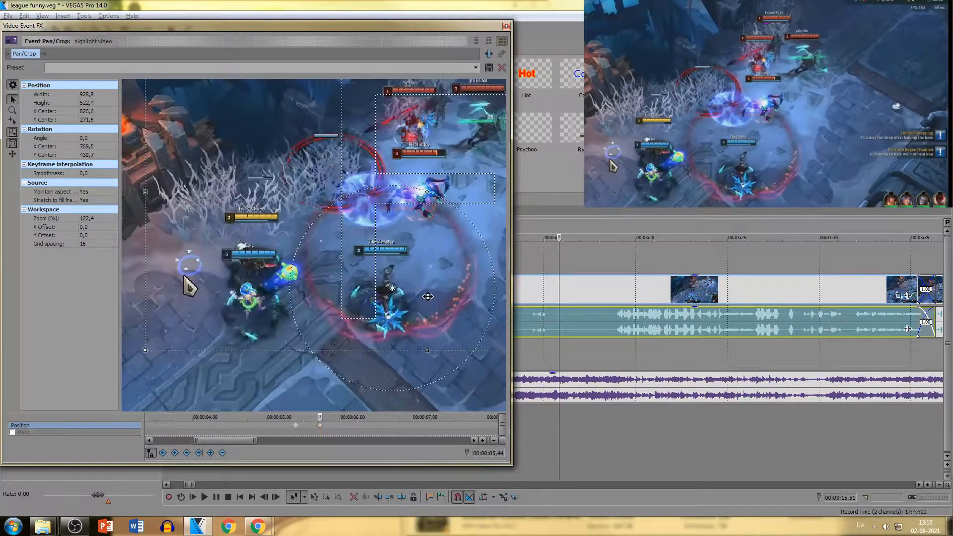
- Check the frames around 00:00:05,44, then at 00:00:05,47 nudge the crop frame to center X 829.9, Y 269.1
key(Right)
key(Right)
key(Right)
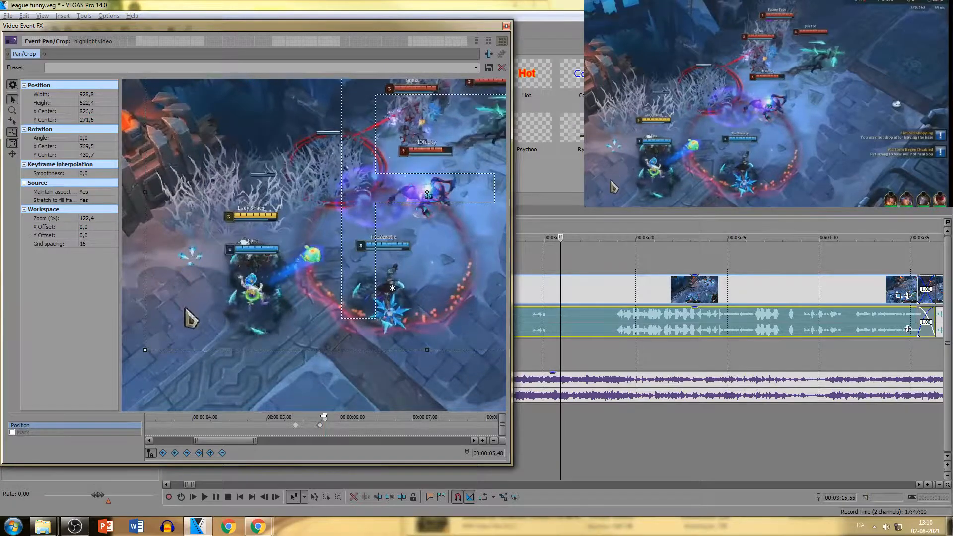
key(Left)
key(Left)
key(Left)
key(Left)
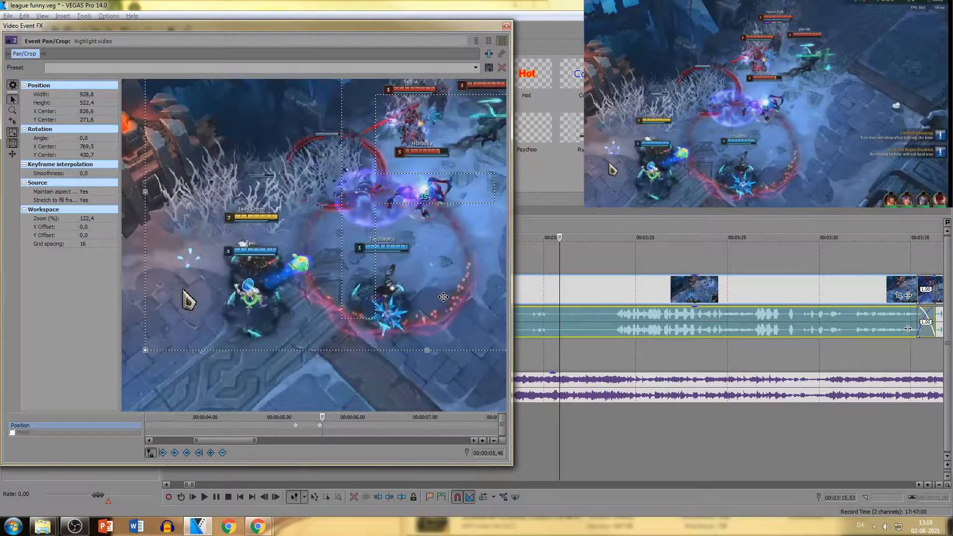
key(Right)
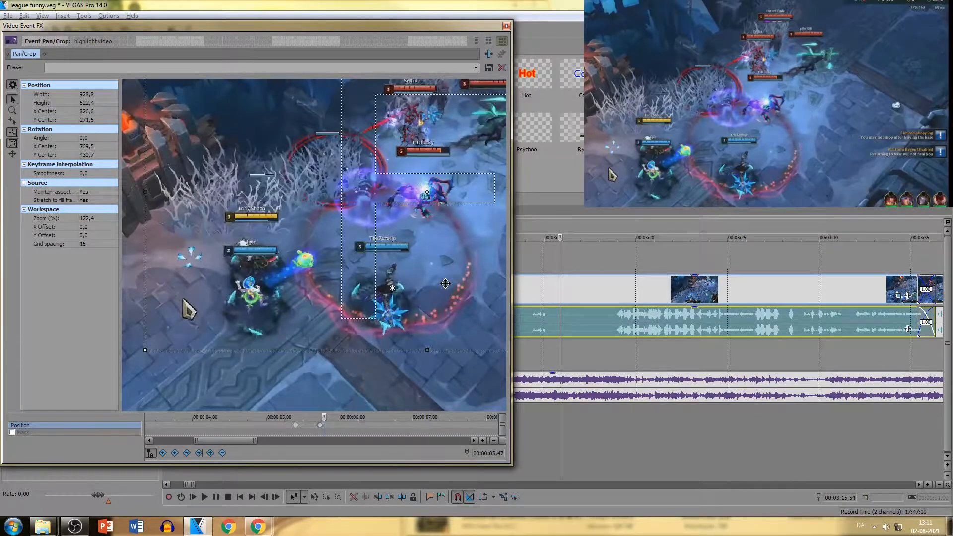
drag(445, 284, 444, 283)
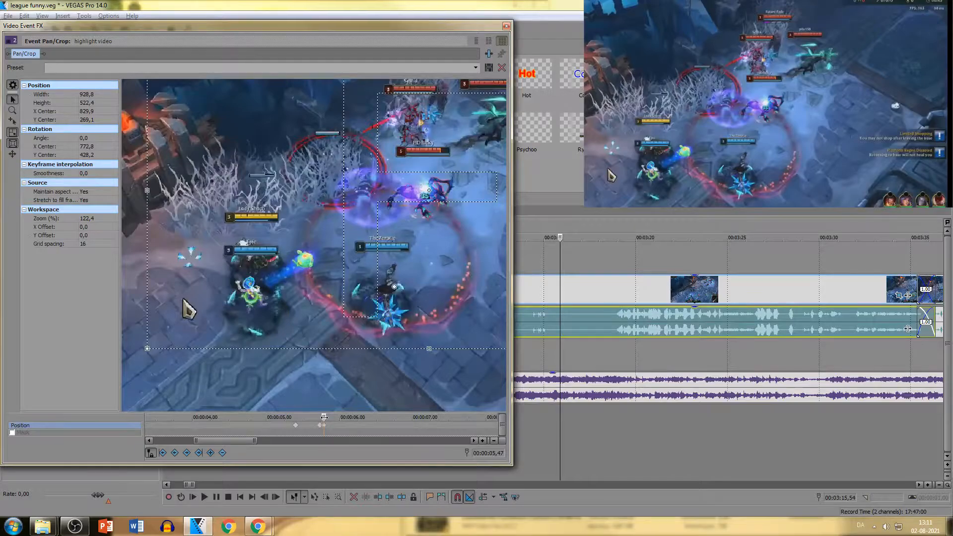
- At 00:00:05,48, nudge the crop frame to center X 829.9, Y 267.5
key(Right)
key(Right)
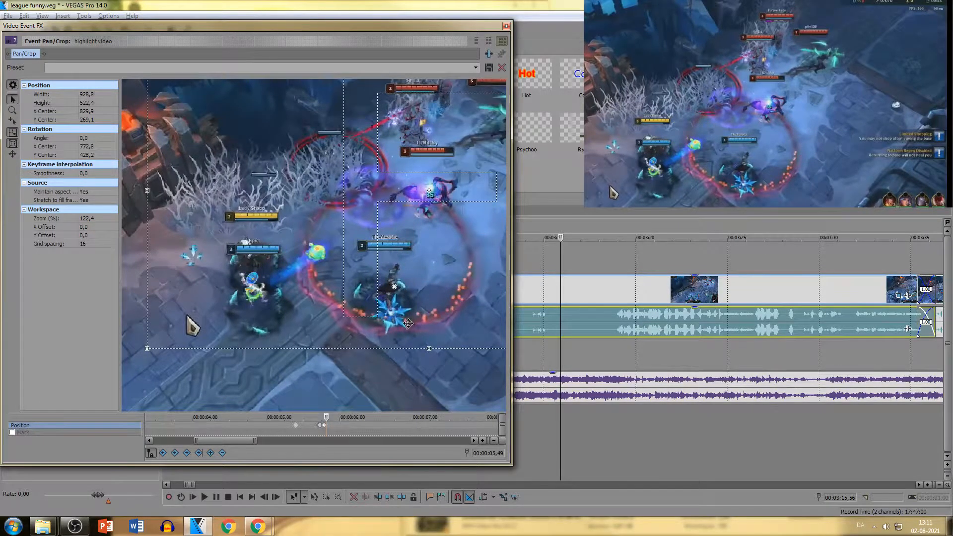
key(Left)
drag(424, 304, 424, 303)
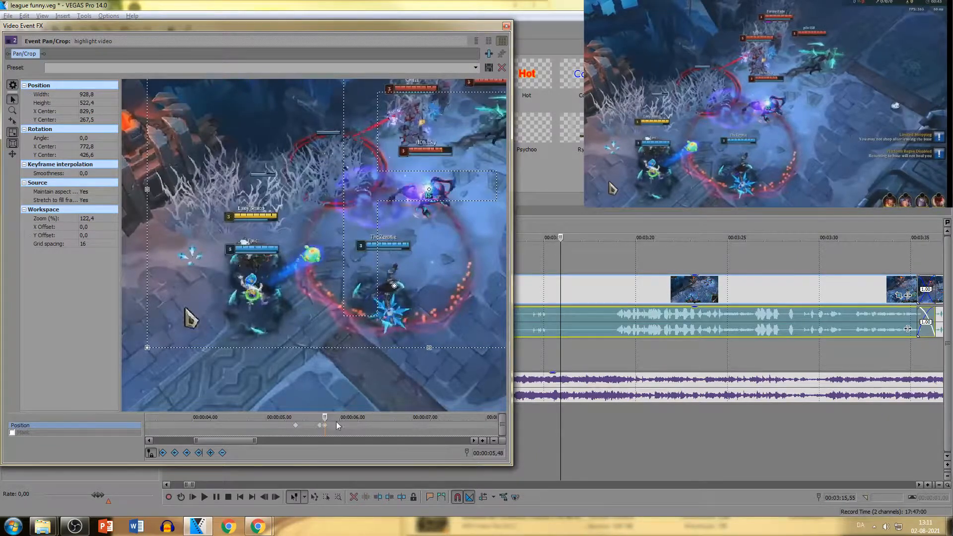
- Advance to 00:00:06,02 and move the crop frame to center X 860.1, Y 265.9 to follow the fight
key(Right)
key(Right)
key(Right)
key(Right)
key(Right)
key(Right)
key(Right)
key(Right)
key(Right)
key(Right)
key(Right)
key(Right)
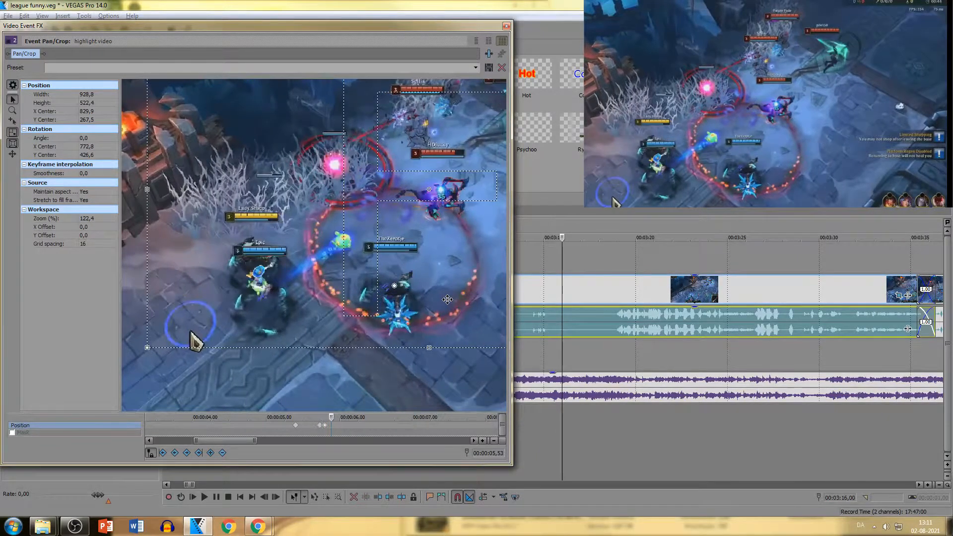
key(Right)
key(Right)
key(Right)
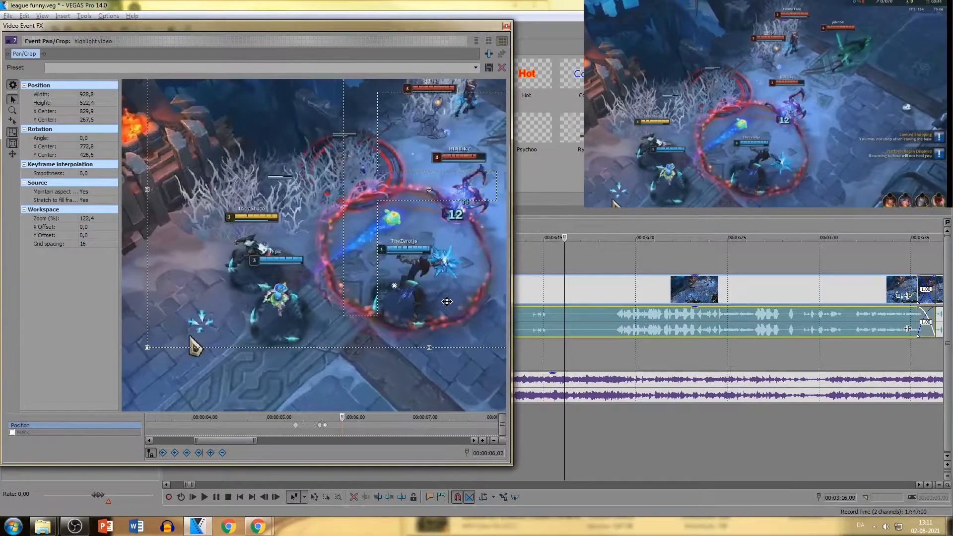
key(Left)
drag(439, 295, 458, 294)
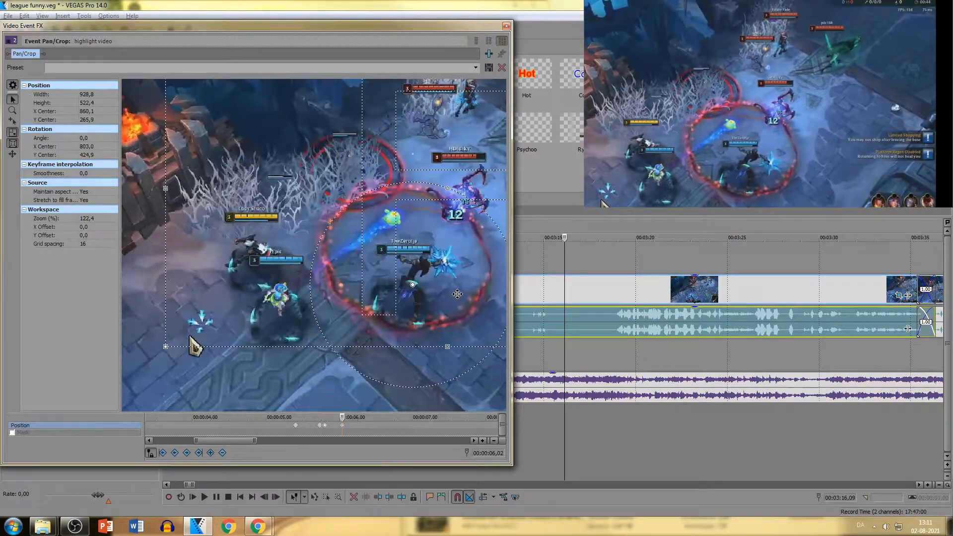
- Advance to about 00:00:06,33 and move the crop frame up and to the right with the fight
drag(342, 417, 344, 417)
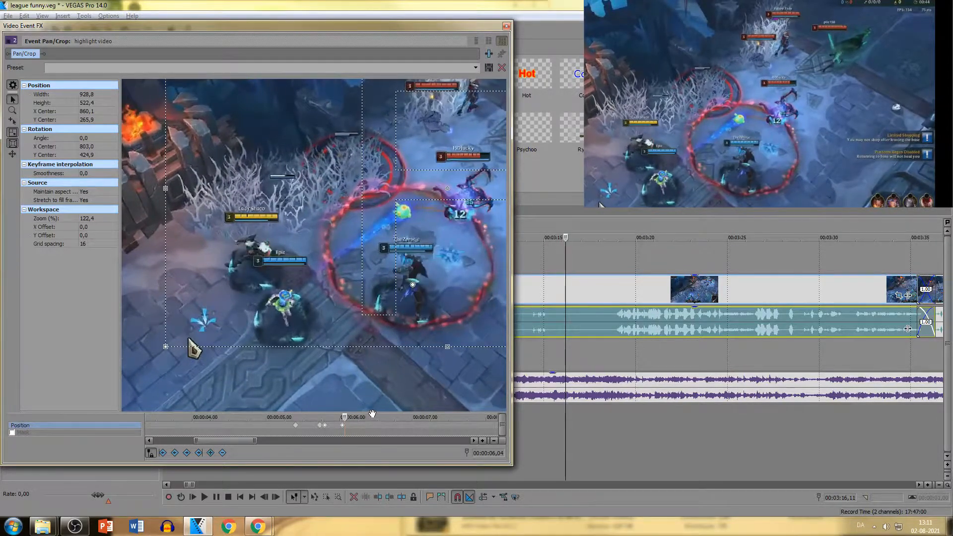
key(Right)
key(Right)
key(Right)
key(Right)
key(Right)
key(Right)
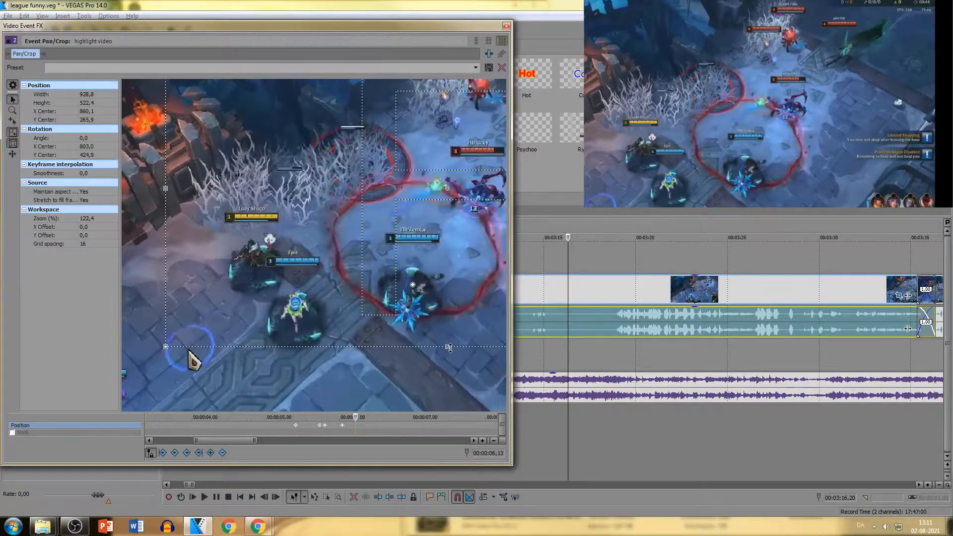
key(Right)
key(Right)
key(Right)
key(Right)
key(Right)
key(Right)
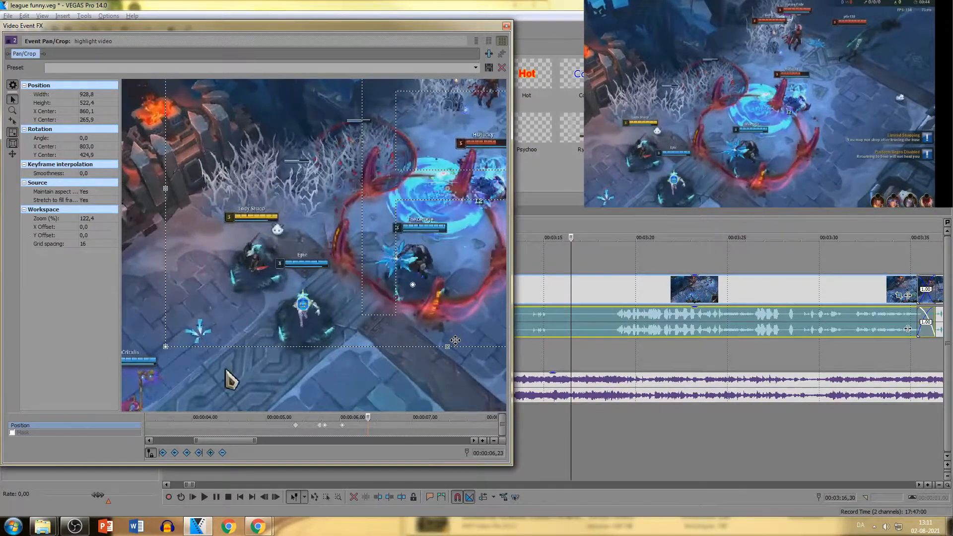
key(Right)
key(Right)
key(Right)
key(Right)
key(Right)
key(Right)
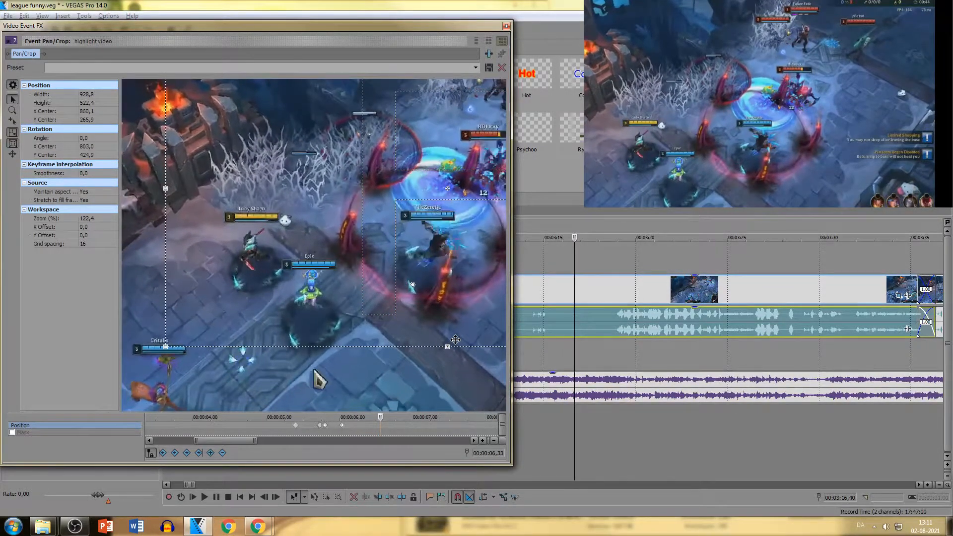
key(Right)
key(Right)
key(Left)
drag(445, 279, 465, 244)
- At about 00:00:06,51, move the crop frame to center X 908.3, Y 167.8, and check the frames that follow
drag(364, 417, 405, 409)
drag(458, 259, 467, 234)
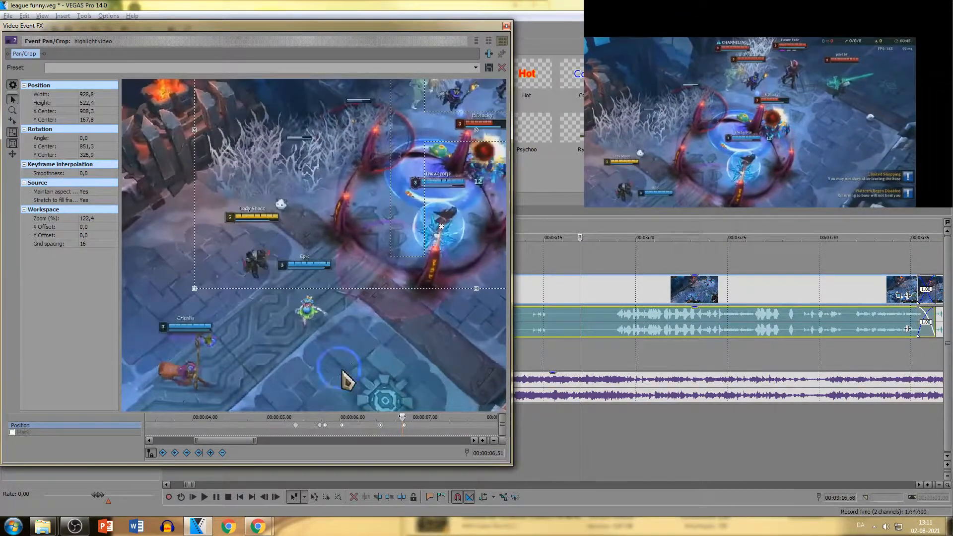
mouse_move(402, 417)
mouse_down()
mouse_move(296, 423)
mouse_move(408, 421)
mouse_up()
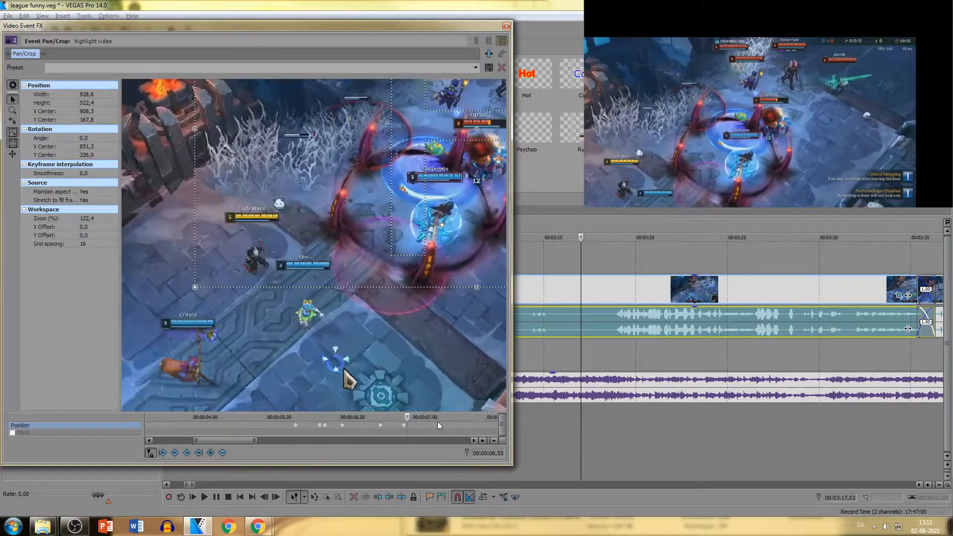
scroll(227, 327, down, 5)
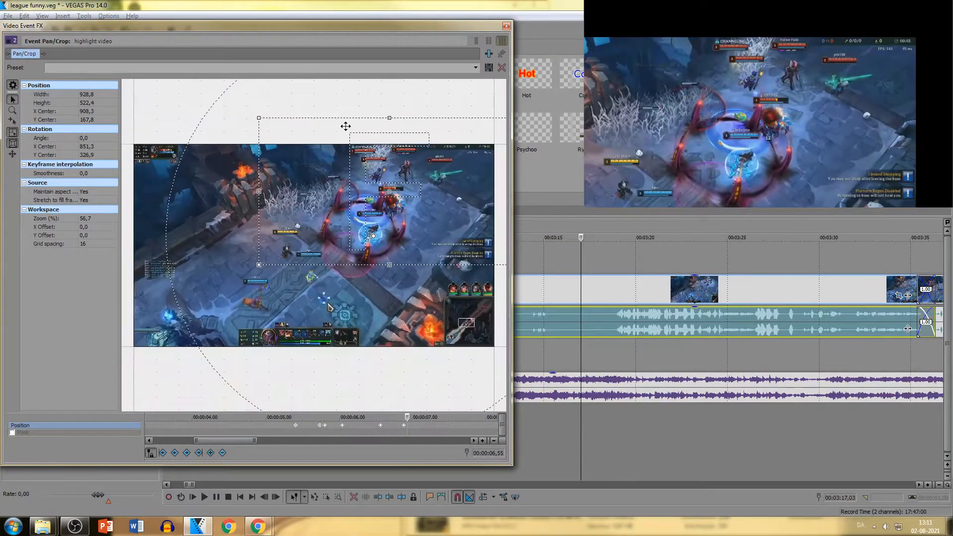
- Review the earlier crop keyframes, then shrink the crop frame at 00:00:06,02 to about 846.2 × 476.0
drag(410, 419, 342, 422)
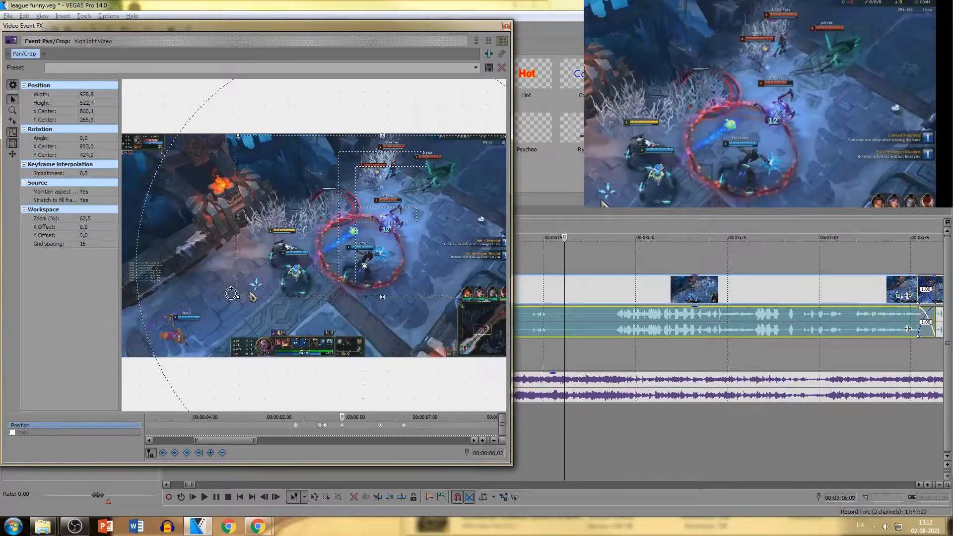
click(324, 427)
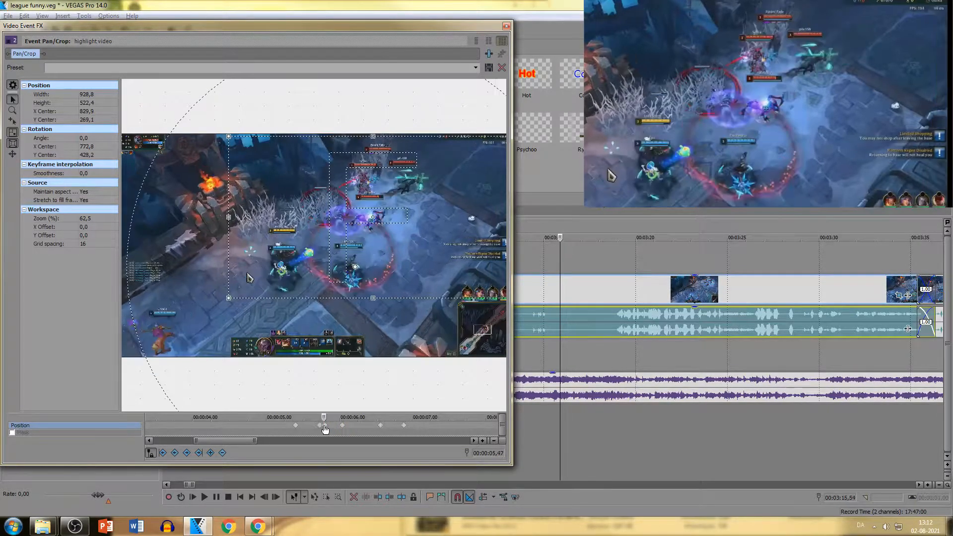
drag(321, 414, 342, 418)
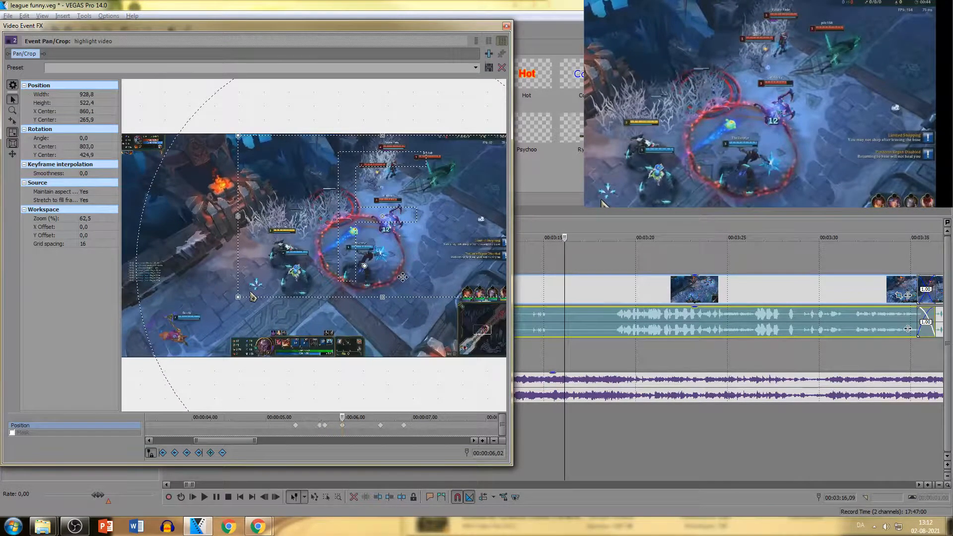
scroll(413, 263, down, 2)
drag(485, 227, 476, 222)
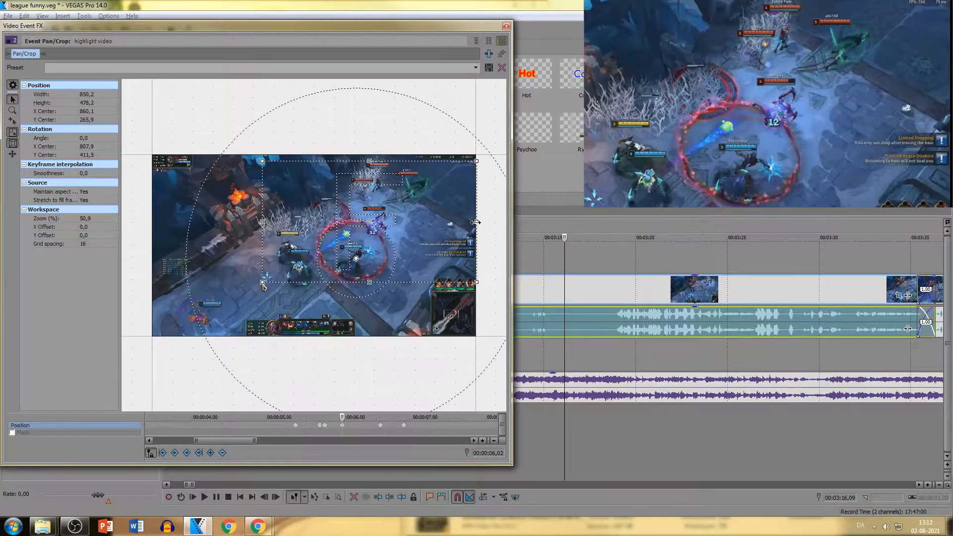
drag(477, 245, 476, 244)
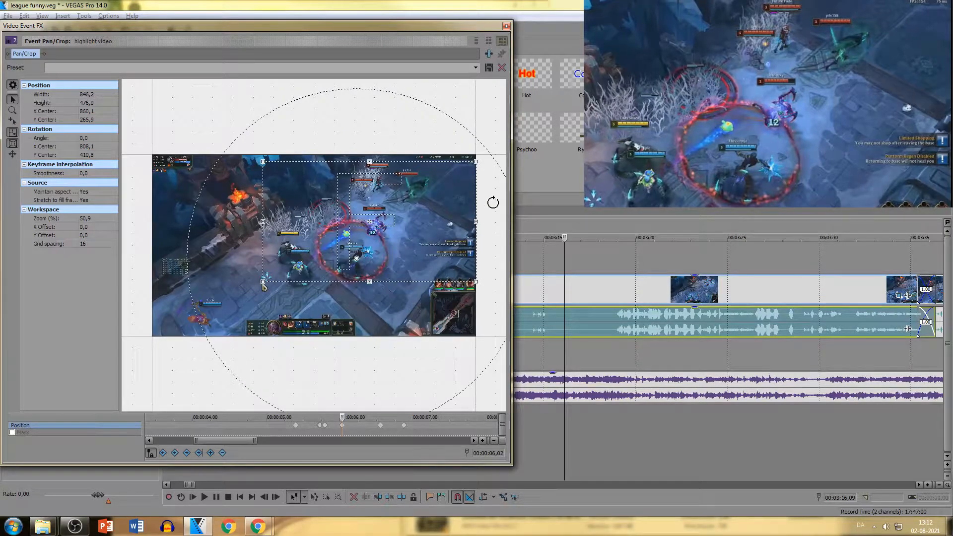
- Tighten the 00:00:06,33 crop to about 712.2 × 400.6, continue keyframing to the full 1280 × 720 frame at 00:00:12,35, and close Pan/Crop
drag(340, 415, 380, 419)
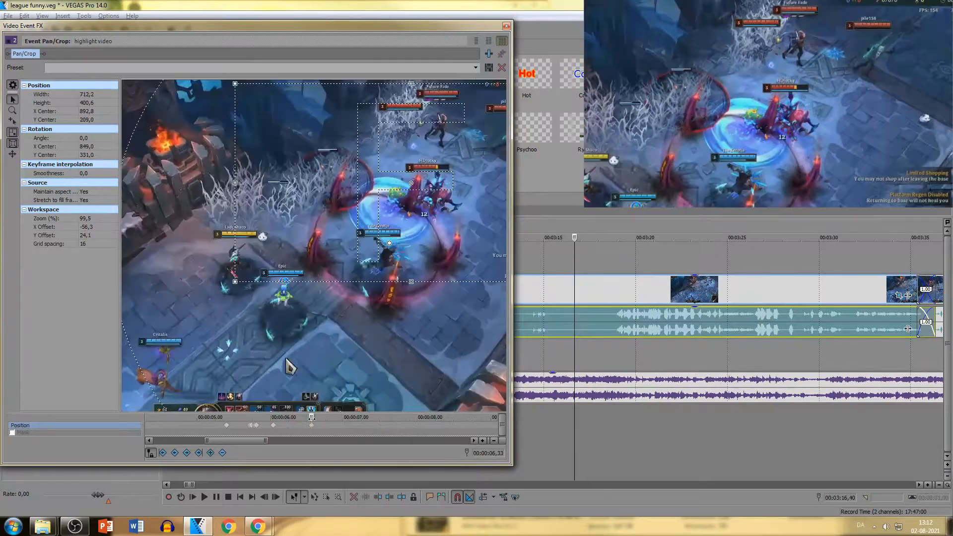
drag(311, 419, 326, 417)
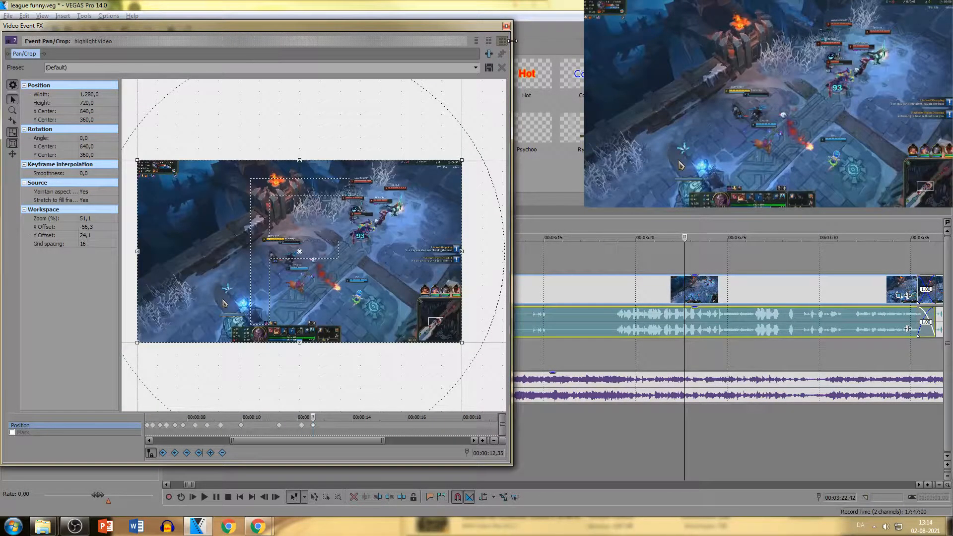
click(507, 26)
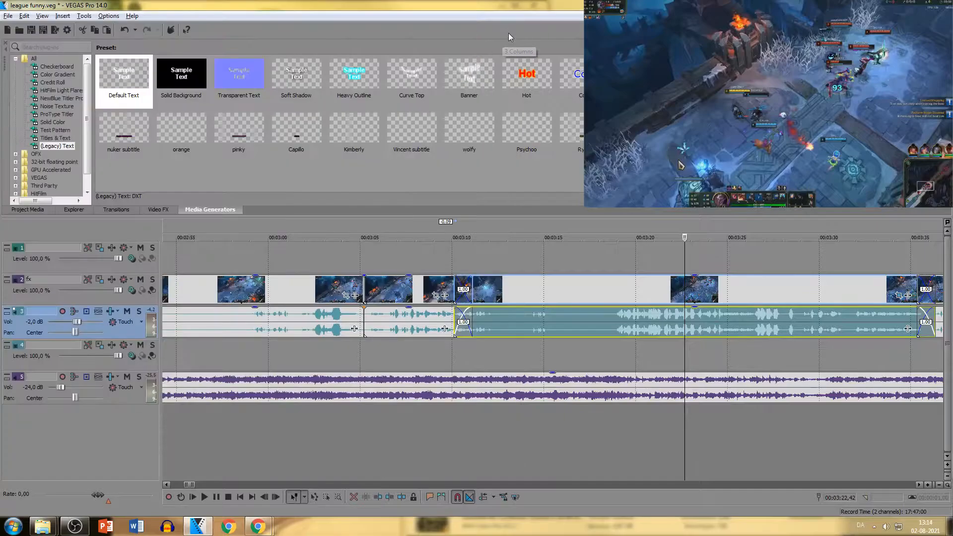
- Start playback from just before the zoomed part of the highlight and save the project
scroll(448, 267, down, 1)
click(394, 260)
click(445, 254)
drag(410, 252, 407, 252)
key(space)
key(ctrl+s)
- Play the keyframed zoom sequence twice from 00:03:13,32 to review how it follows the action
click(420, 256)
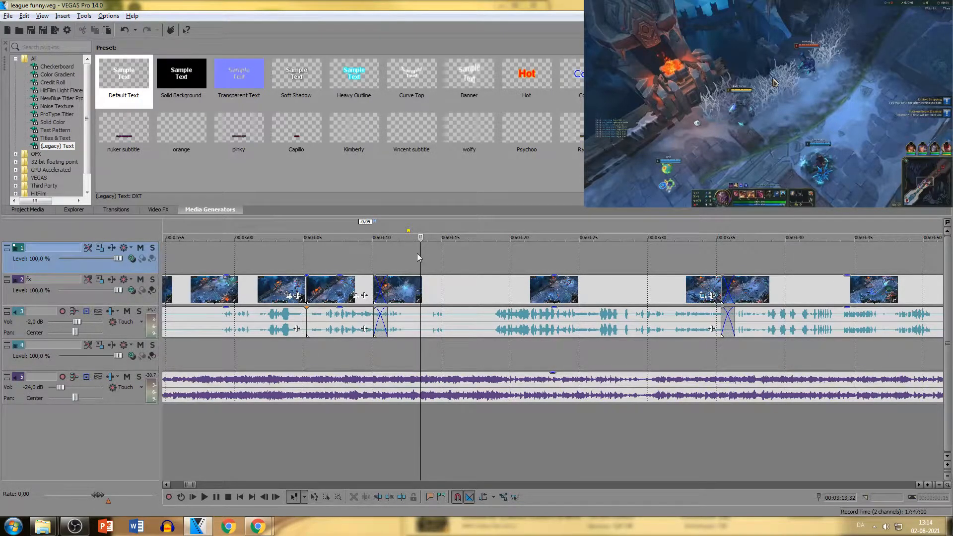
key(space)
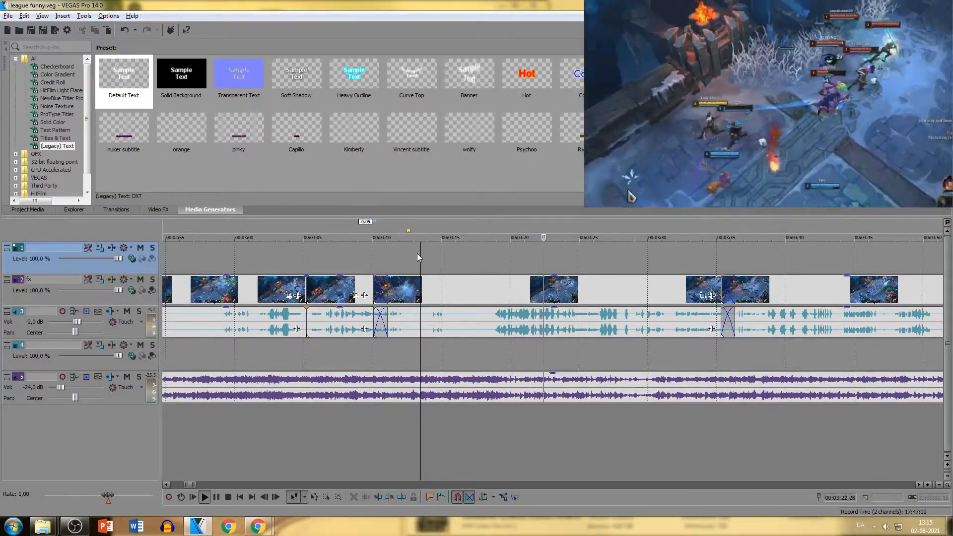
key(space)
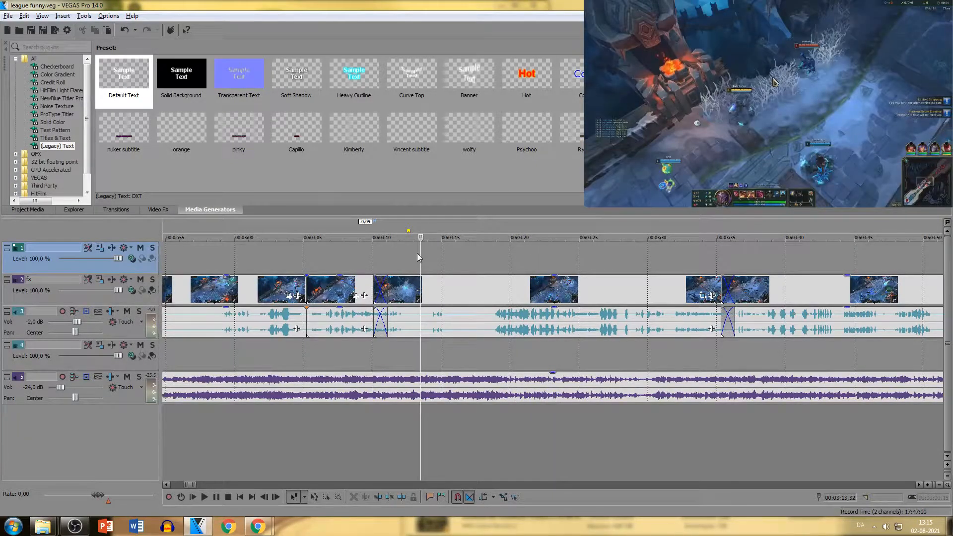
key(space)
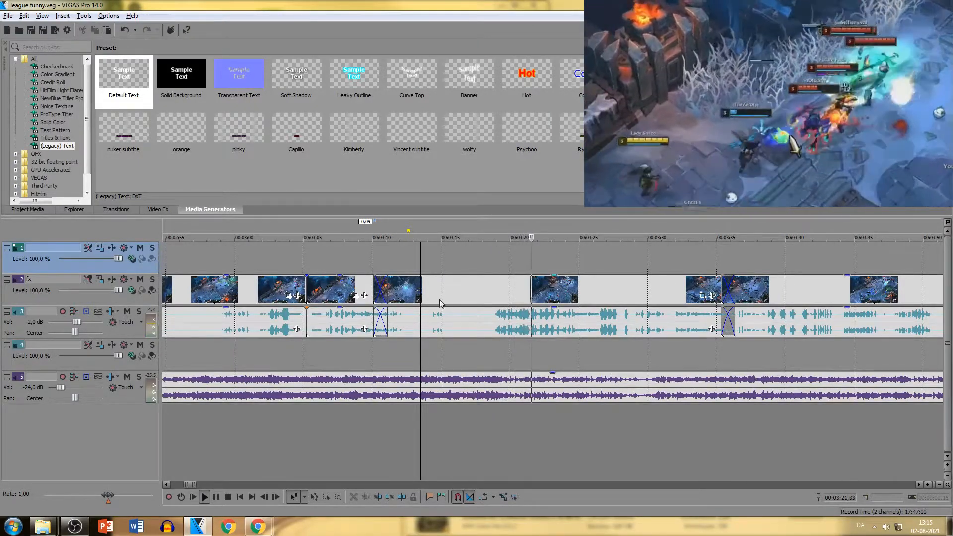
key(space)
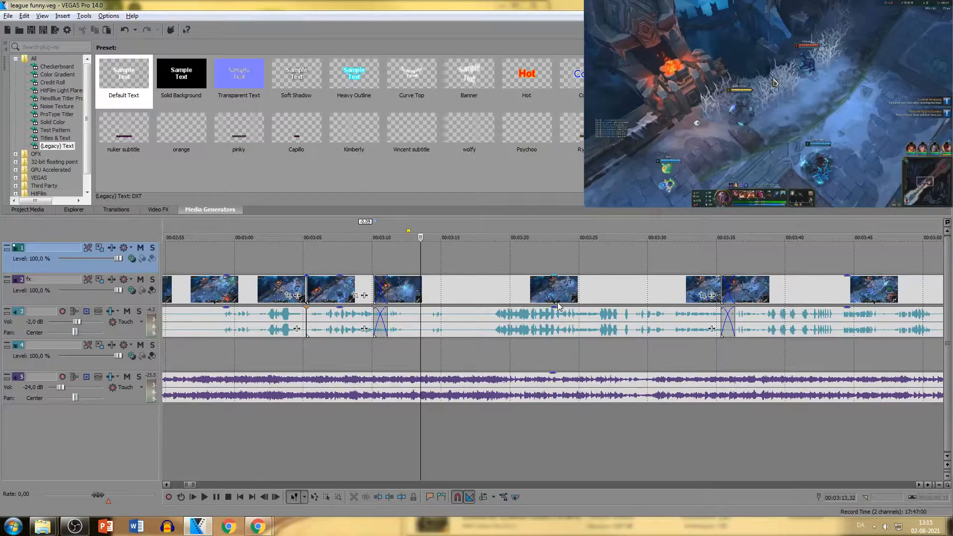
- Examine the highlight event's Pan/Crop keyframes at 00:03:21,25, then close the window
click(530, 269)
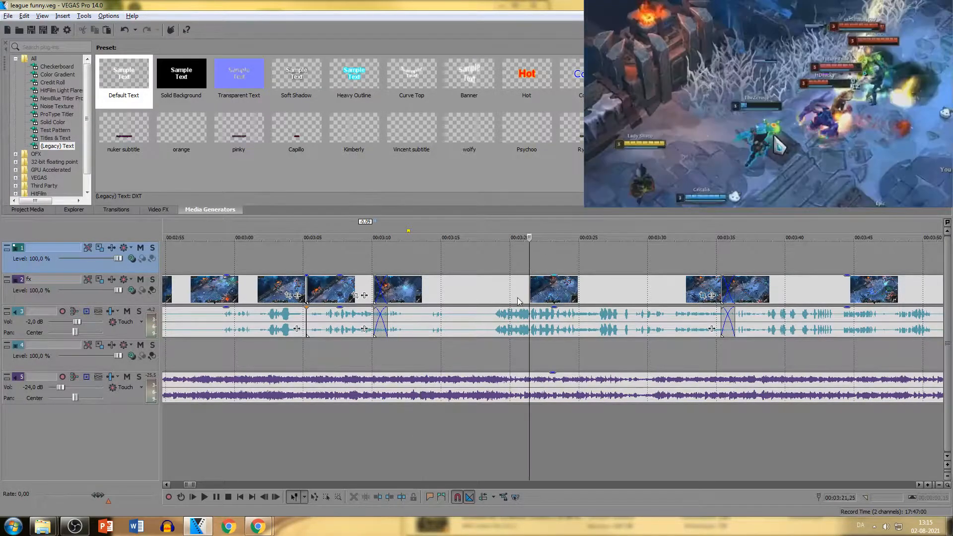
click(703, 295)
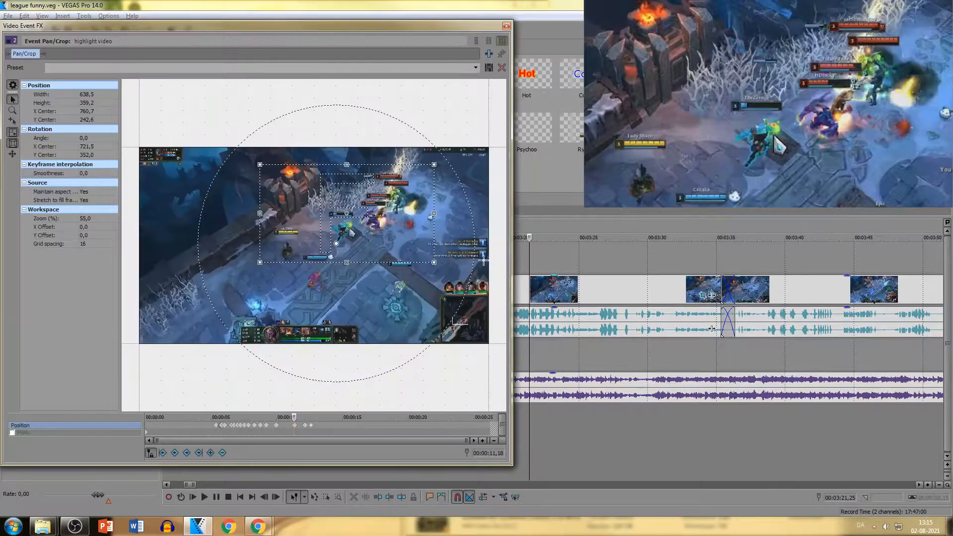
drag(512, 465, 621, 355)
click(610, 25)
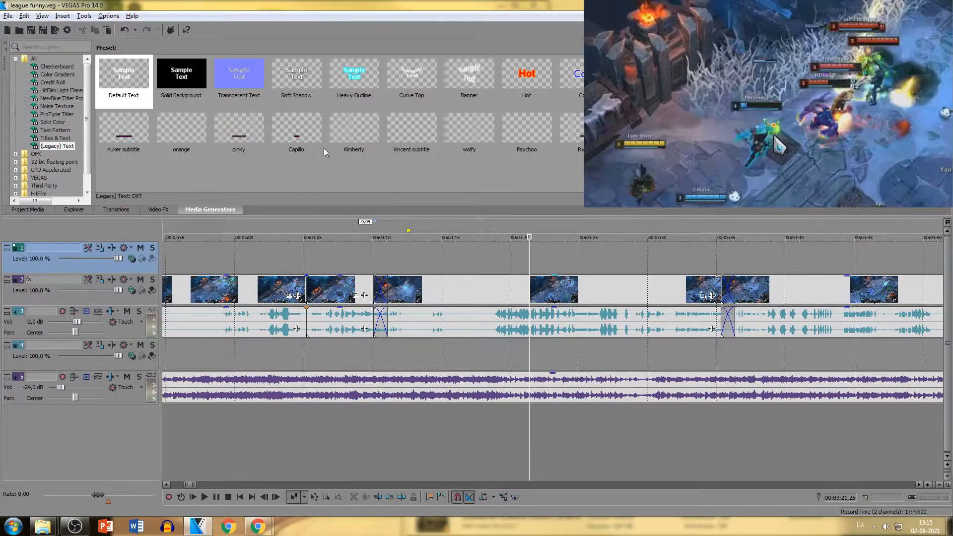
- Add a (Legacy) Text event from the kinky subtitle preset above the highlight near 00:03:21, reading "That's a lot of cc"
drag(335, 128, 571, 261)
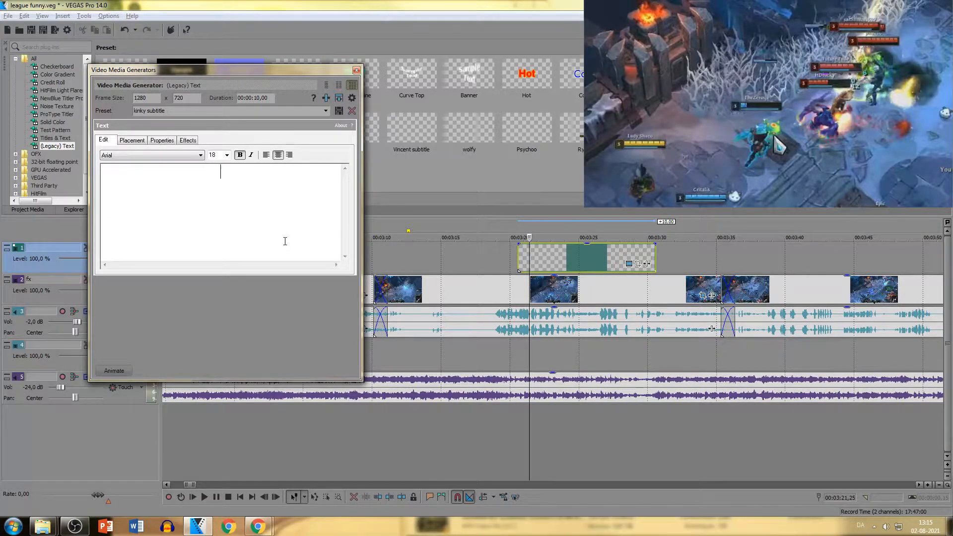
text(hat)
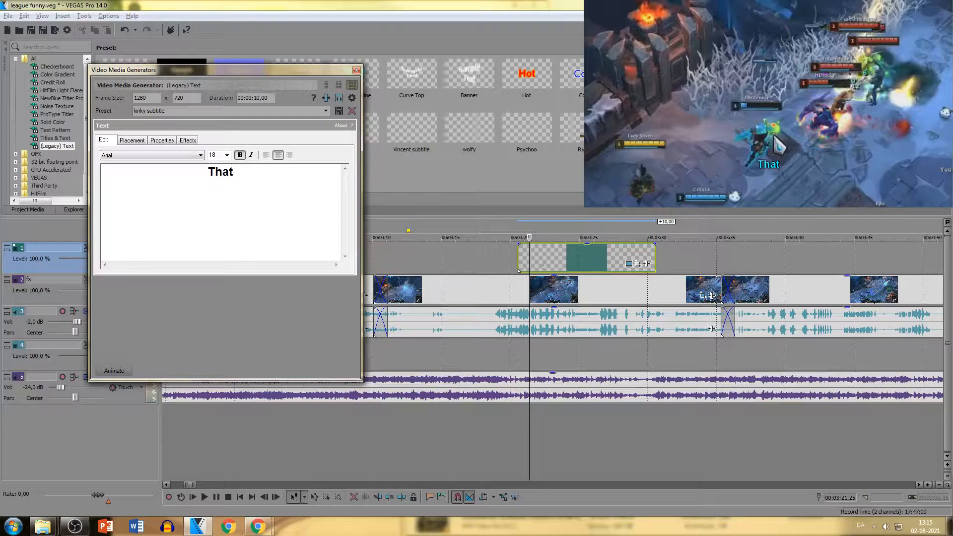
text('s a l)
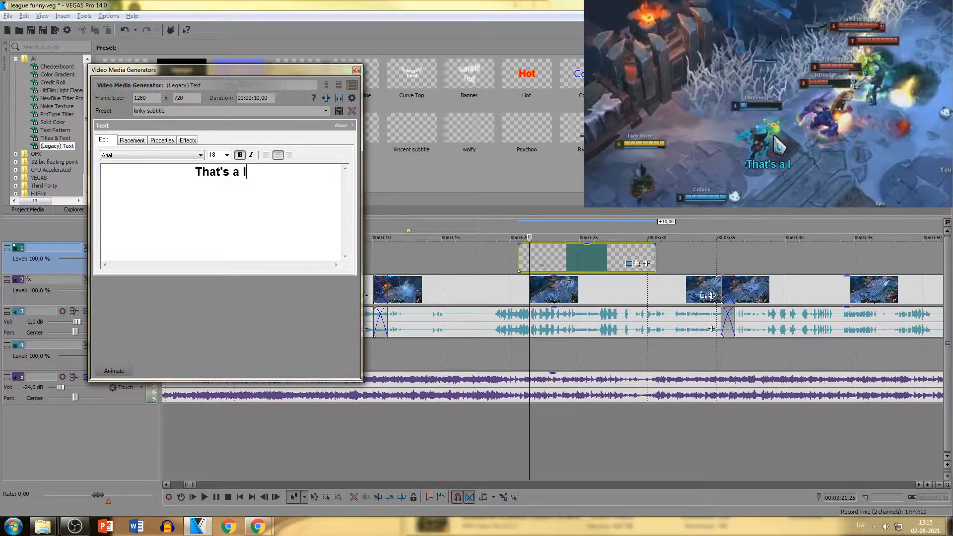
text(ot of cc)
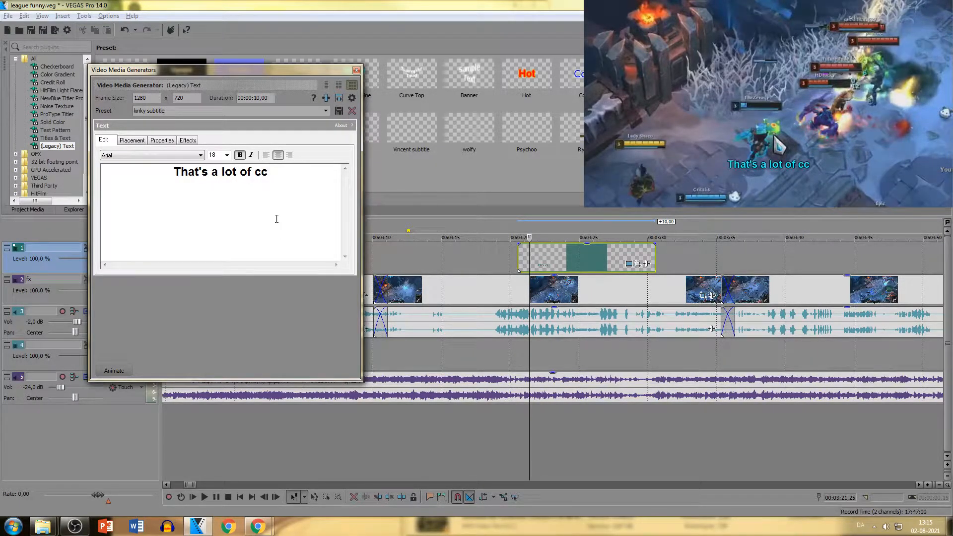
click(356, 70)
- Play the subtitled section from 00:03:18,54 and locate where the next spoken line starts at 00:03:24,49
click(495, 249)
scroll(494, 250, up, 3)
key(space)
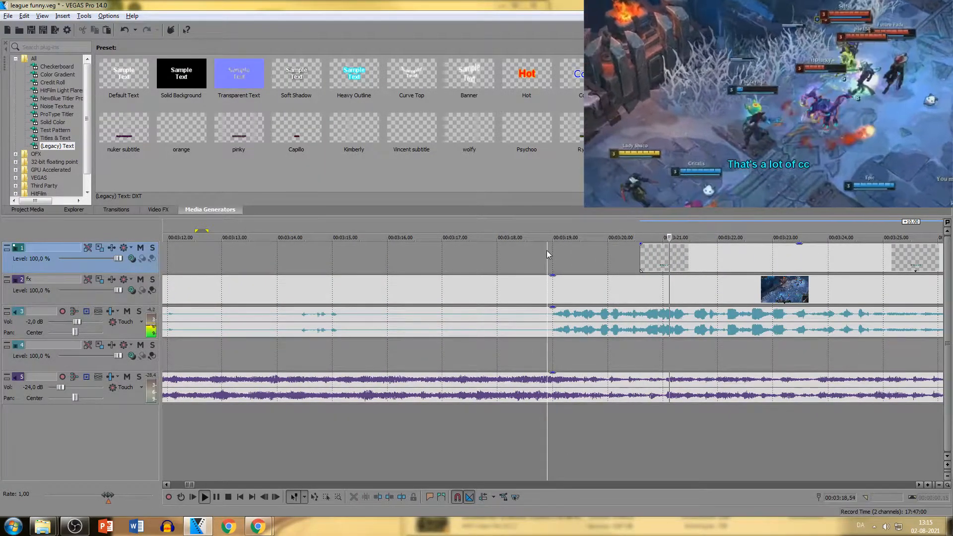
scroll(547, 251, down, 3)
scroll(570, 261, down, 3)
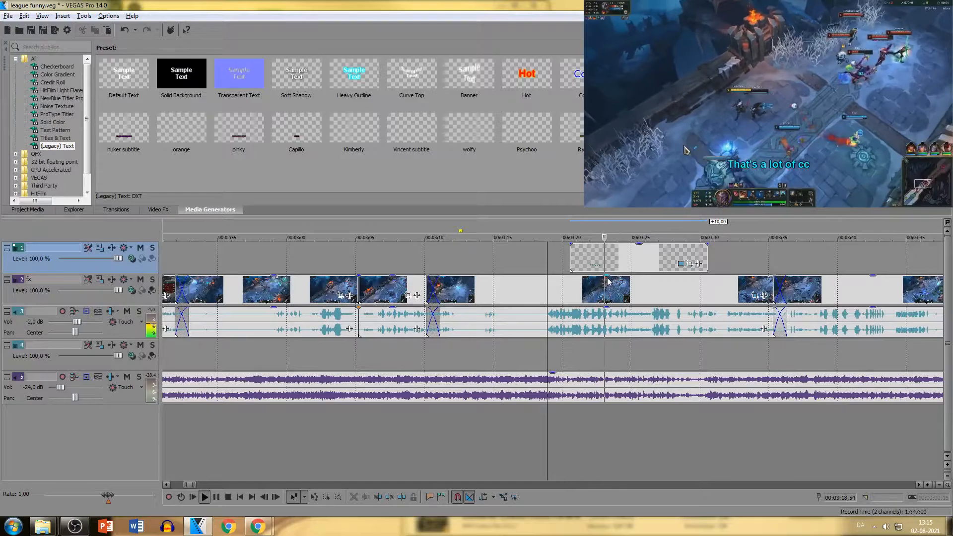
click(596, 326)
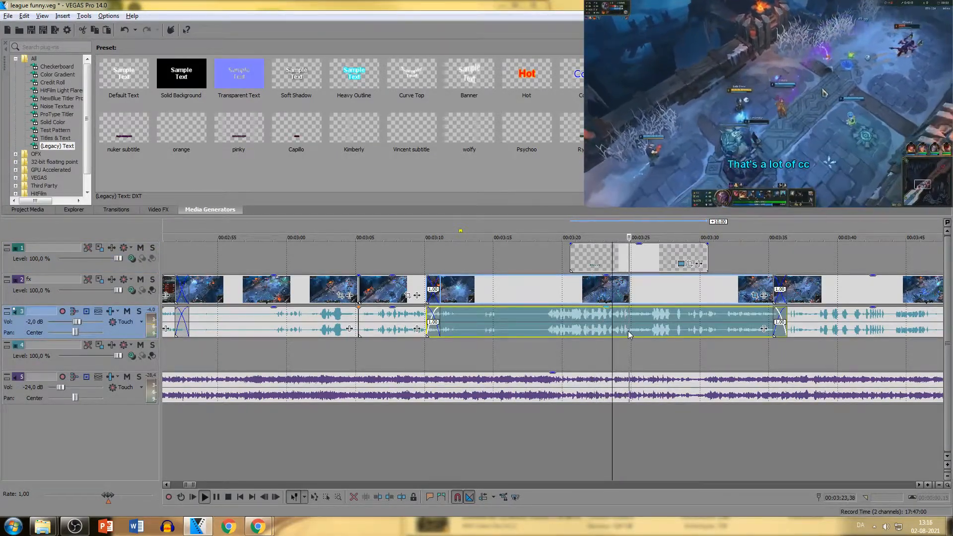
click(629, 329)
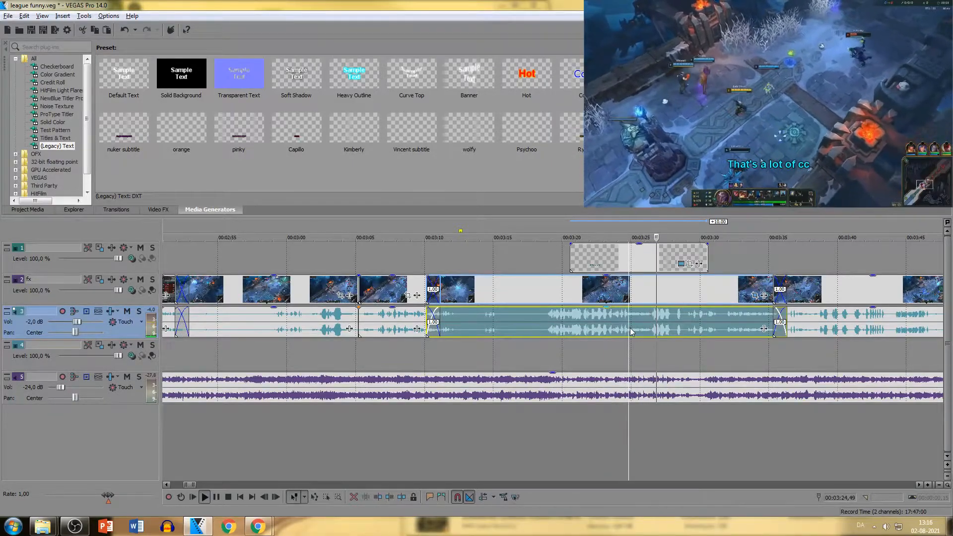
key(space)
- Move the subtitle event to start at 00:03:24,49 and replace its text with "i can only block one"
drag(624, 262, 682, 258)
click(739, 264)
drag(292, 193, 75, 185)
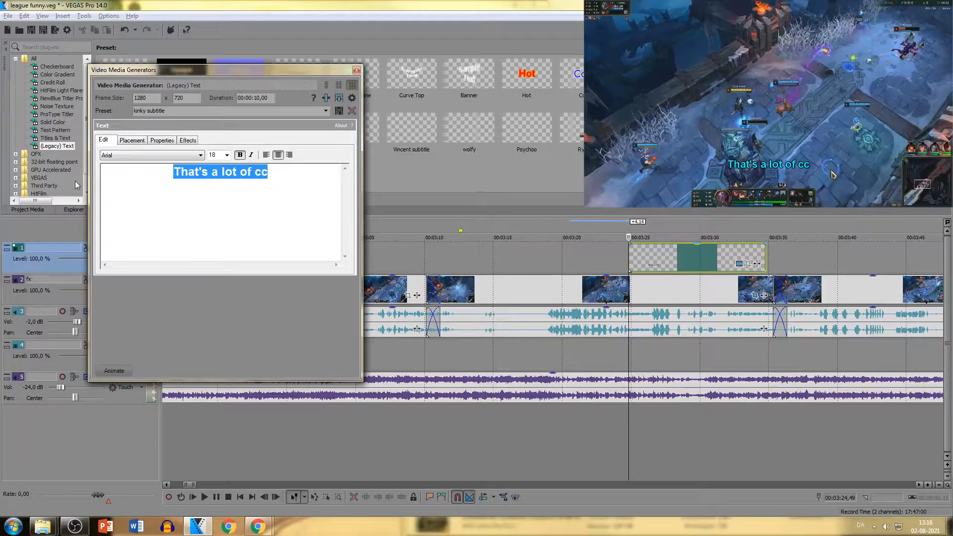
text(i can o)
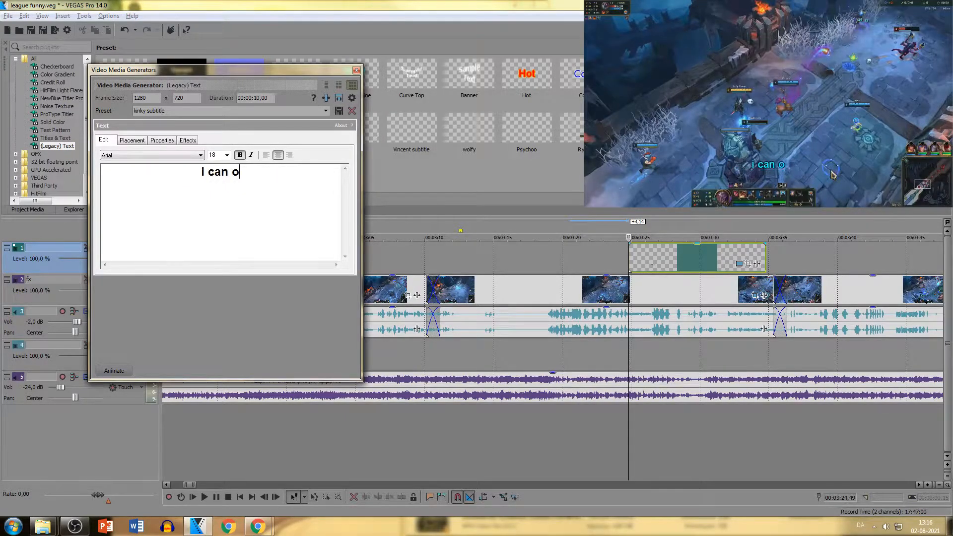
text(nly block one)
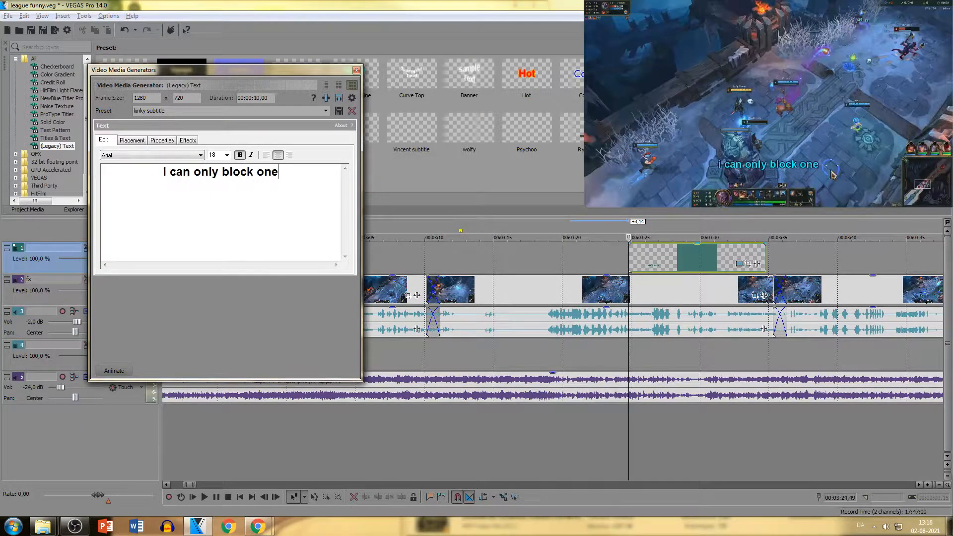
click(356, 71)
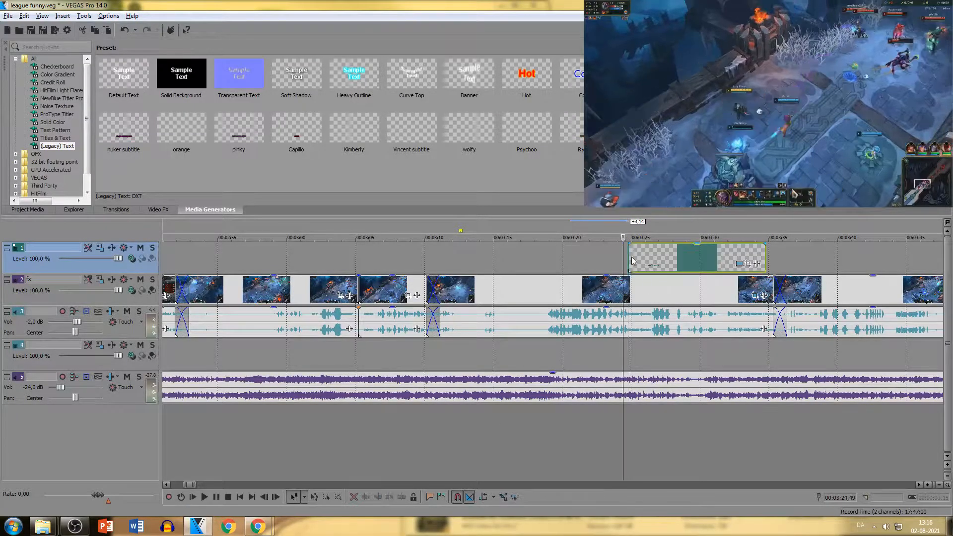
- Play the relocated subtitle, split it just after 00:03:26 where the line ends, and delete the remainder
scroll(606, 281, up, 3)
key(space)
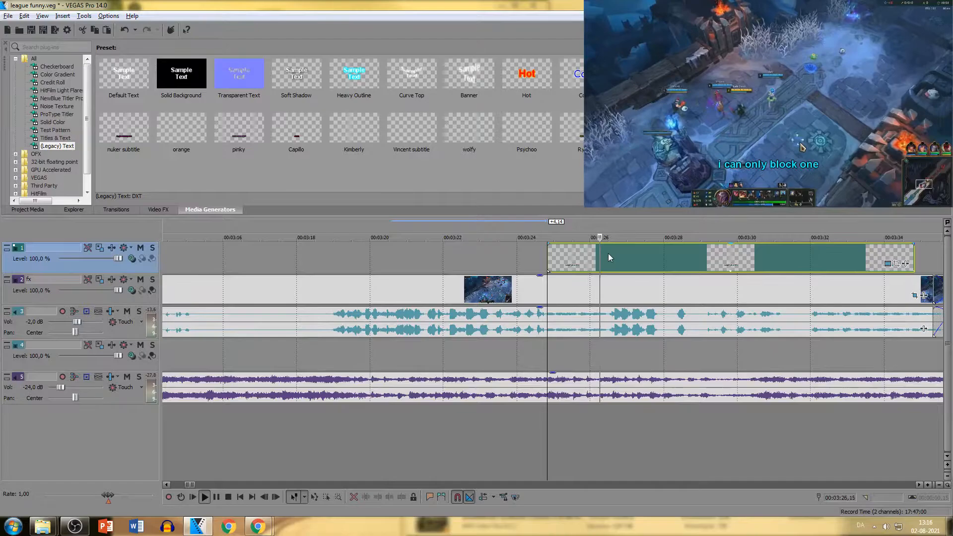
click(609, 255)
key(space)
key(s)
click(641, 259)
key(Delete)
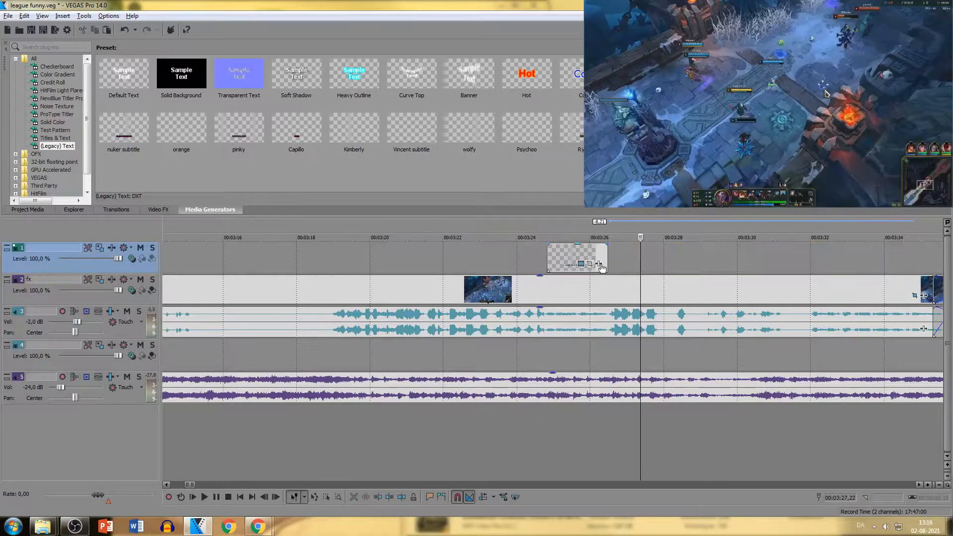
- Open the text settings of the shortened subtitle event
click(581, 264)
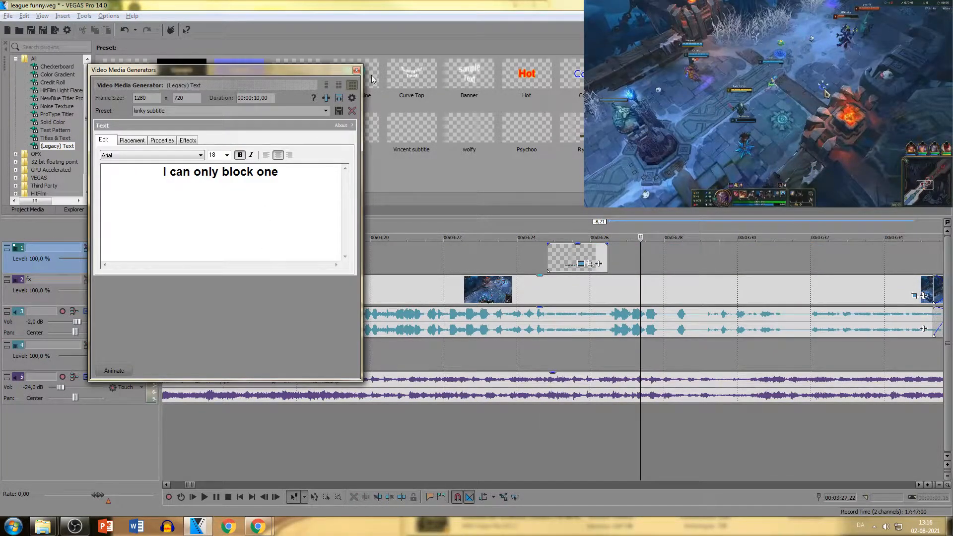
- Check the subtitle text's placement and properties settings, and close its media generator
click(162, 140)
click(131, 141)
click(104, 140)
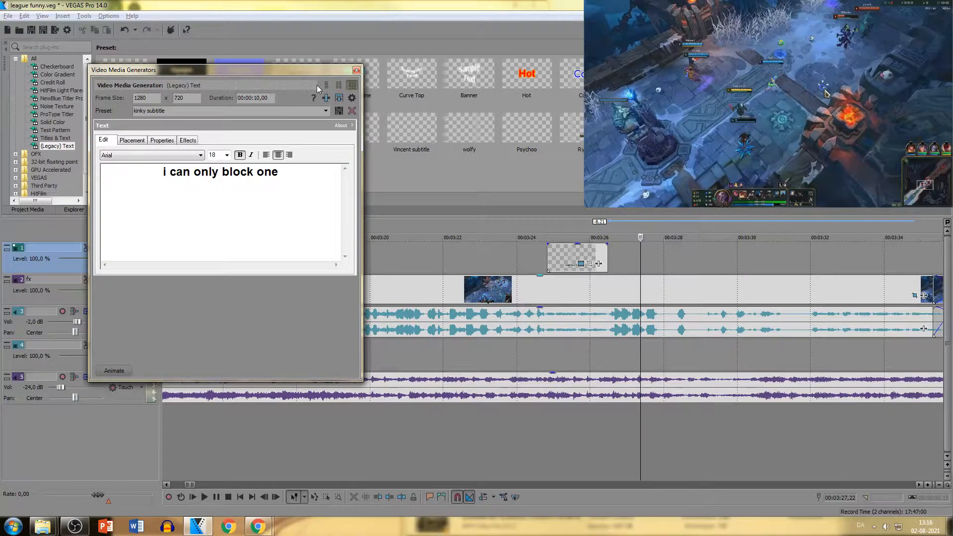
click(358, 71)
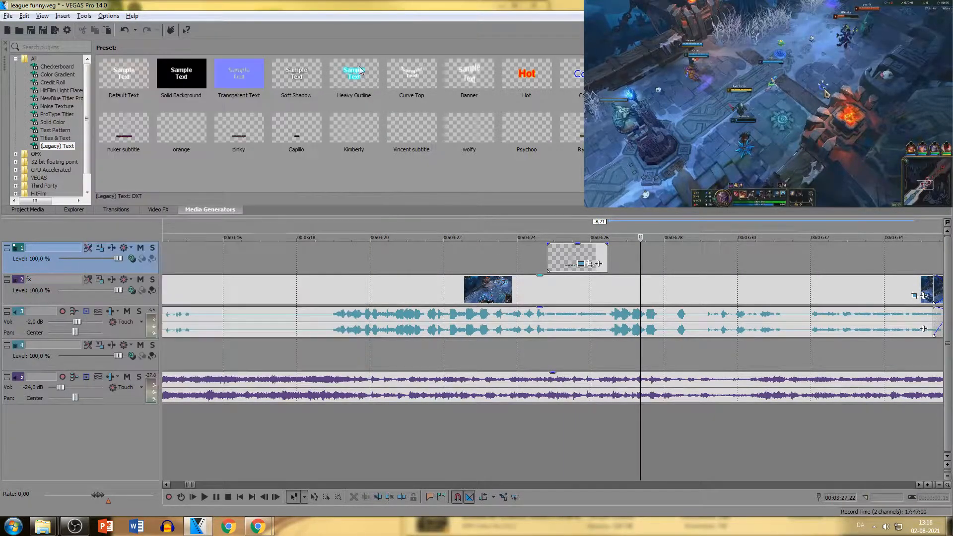
- In Pan/Crop for the "i can only block one" text event, offset the first frame to X Center 471,8 and Y Center 431,6
click(590, 263)
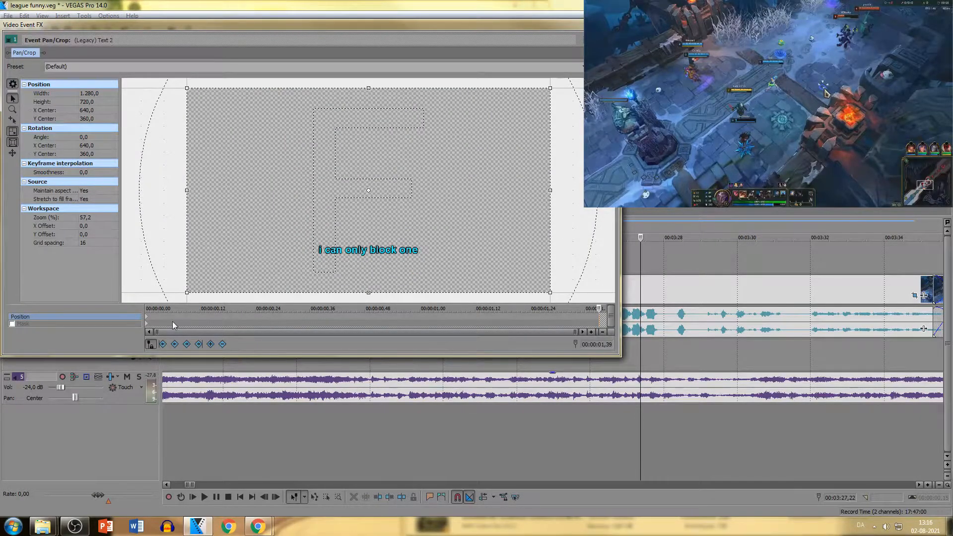
click(148, 318)
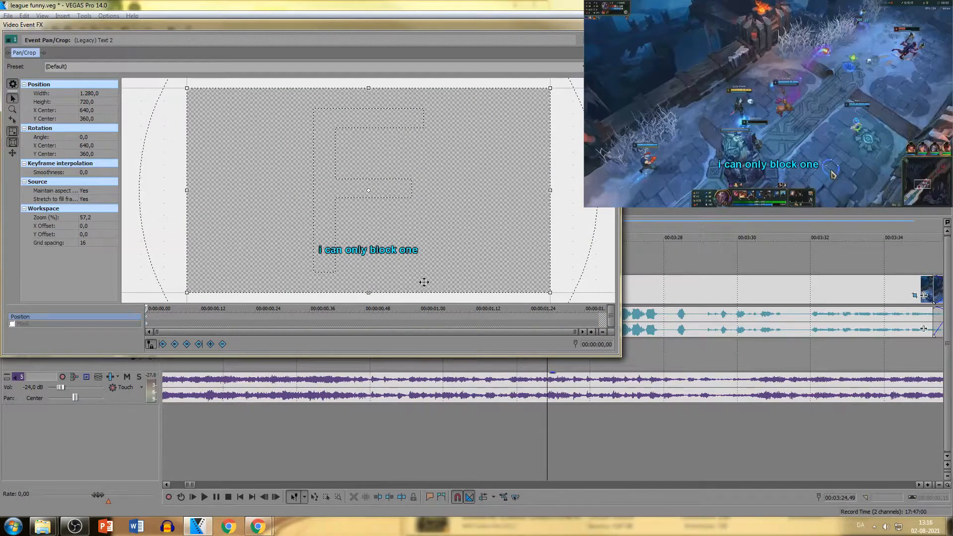
scroll(276, 256, up, 1)
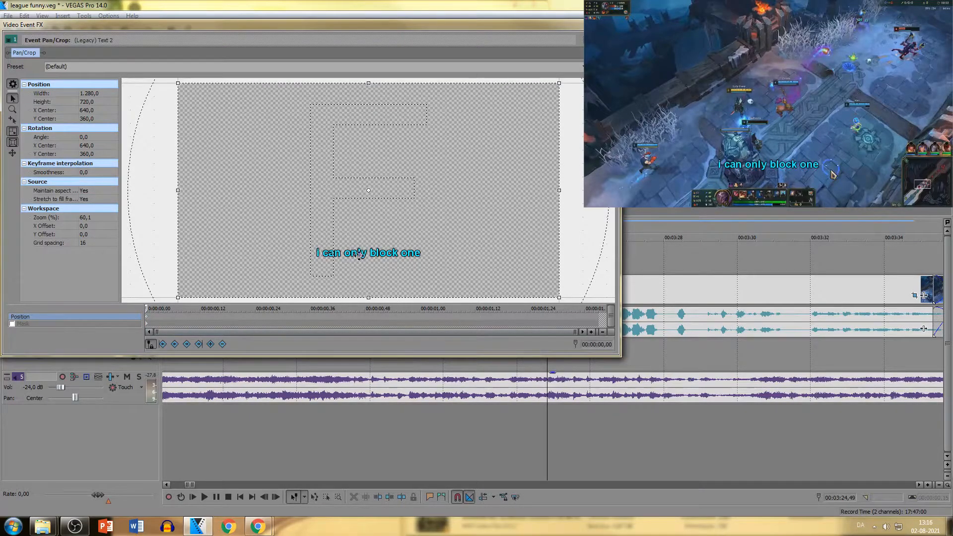
drag(330, 222, 280, 244)
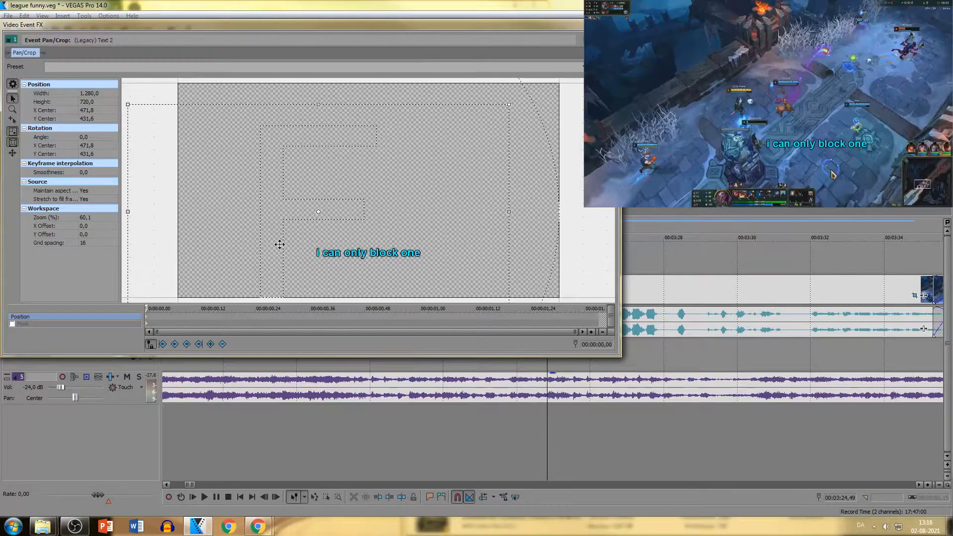
- Move frame by frame through the start of the subtitle's keyframe timeline to compare the text with the moving footage
scroll(169, 317, up, 5)
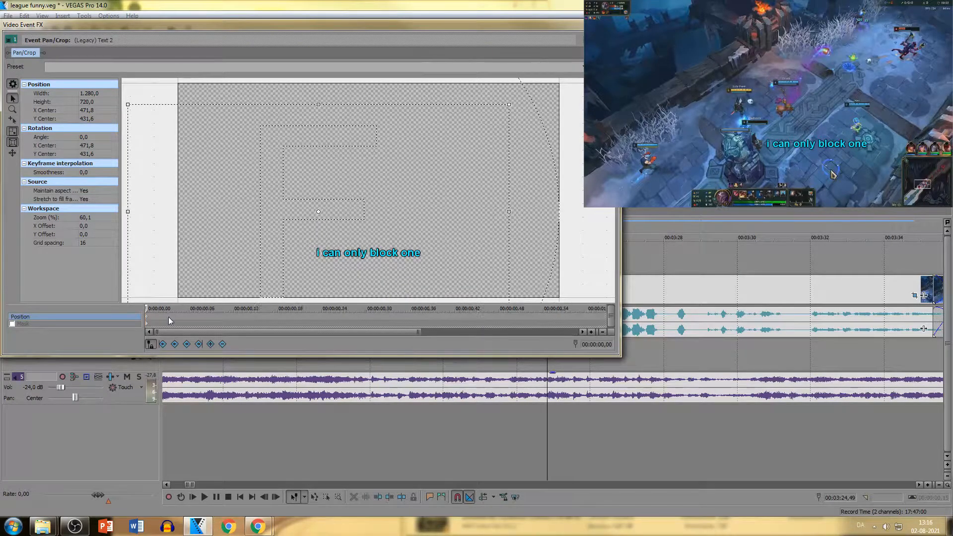
scroll(258, 333, up, 1)
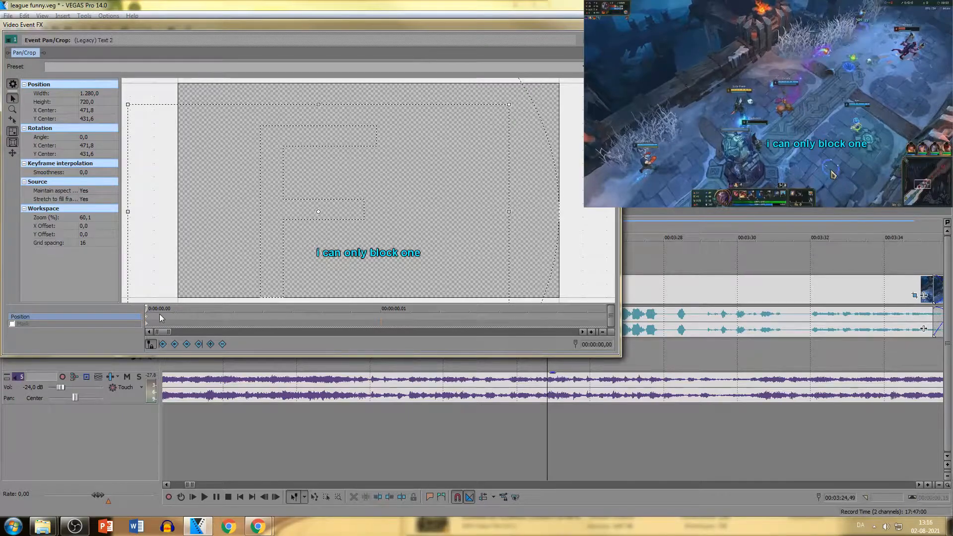
scroll(311, 325, down, 4)
key(Right)
key(Right)
key(Right)
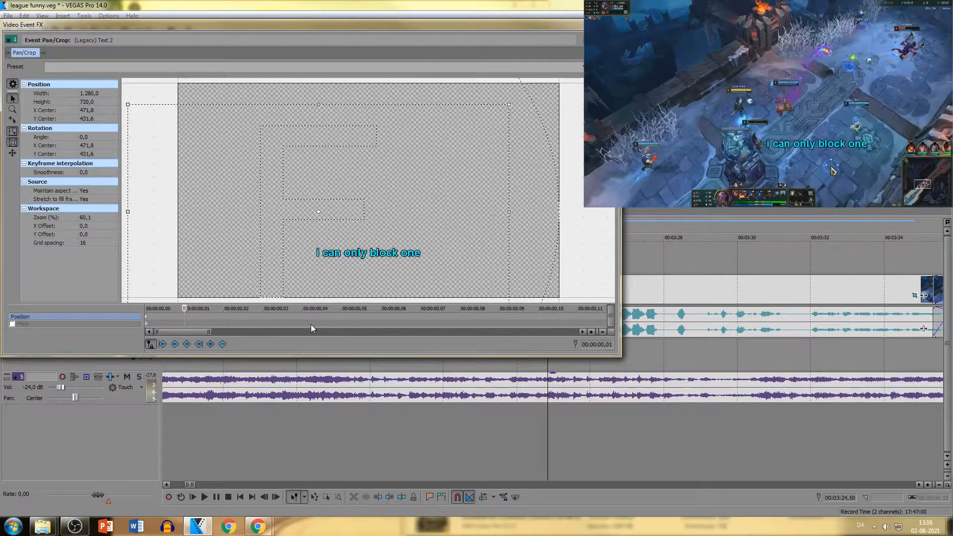
scroll(310, 323, down, 3)
- Advance through the subtitle's keyframe timeline to 00:00:01,27 and add a position keyframe there
click(514, 320)
scroll(513, 320, up, 5)
key(Right)
key(Right)
key(Right)
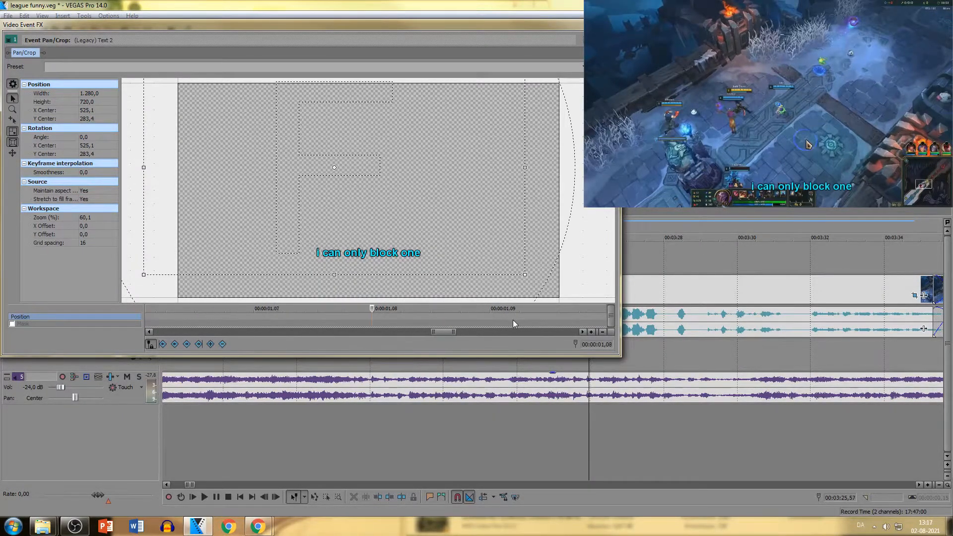
key(Right)
key(Right)
key(Right)
key(Right)
key(Right)
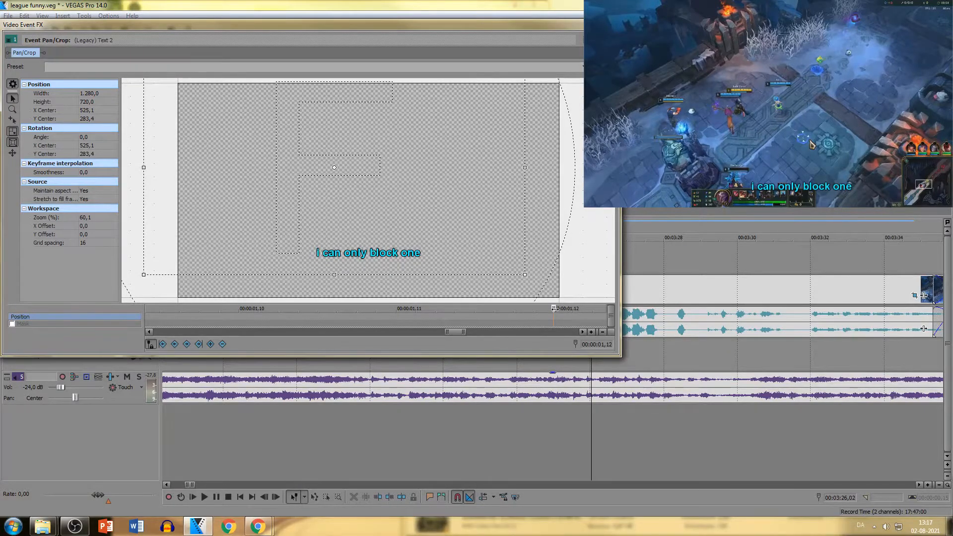
key(Right)
key(Right)
key(Right)
key(Right)
key(Right)
key(Right)
key(Right)
key(Right)
key(Right)
key(Right)
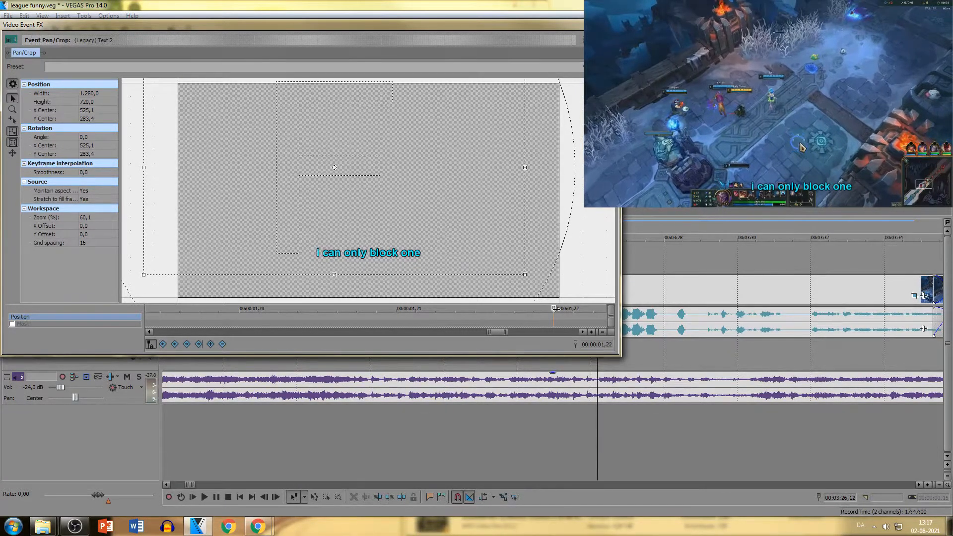
key(Right)
key(Right)
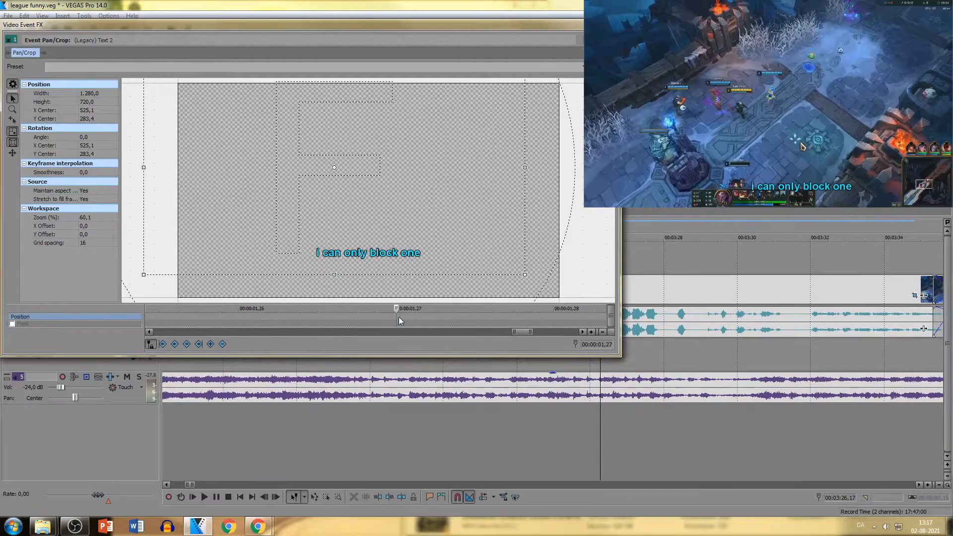
double_click(395, 318)
- Offset the subtitle at 00:00:01,28 to X Center 518,4 and Y Center 288,4, comparing it with the previous keyframe
key(Right)
drag(411, 243, 409, 245)
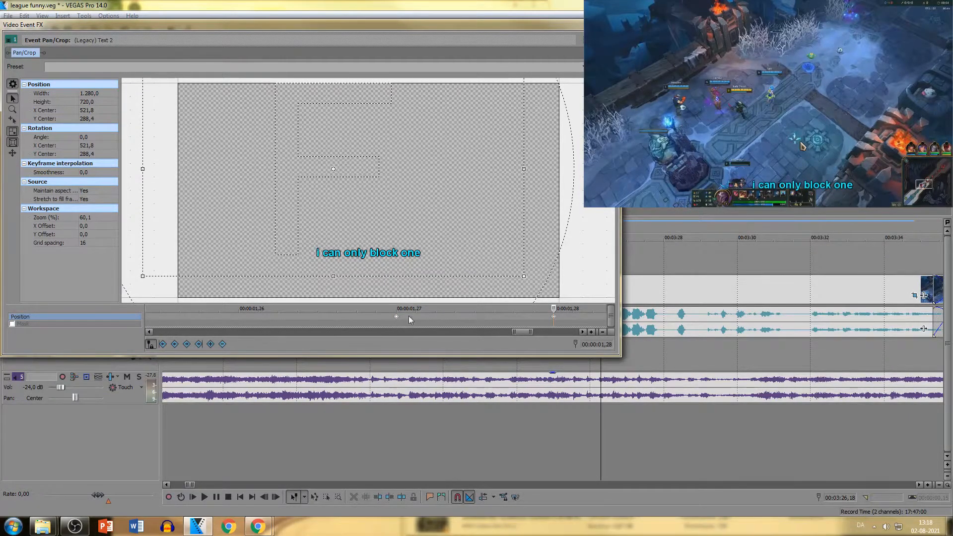
click(395, 318)
drag(455, 310, 398, 322)
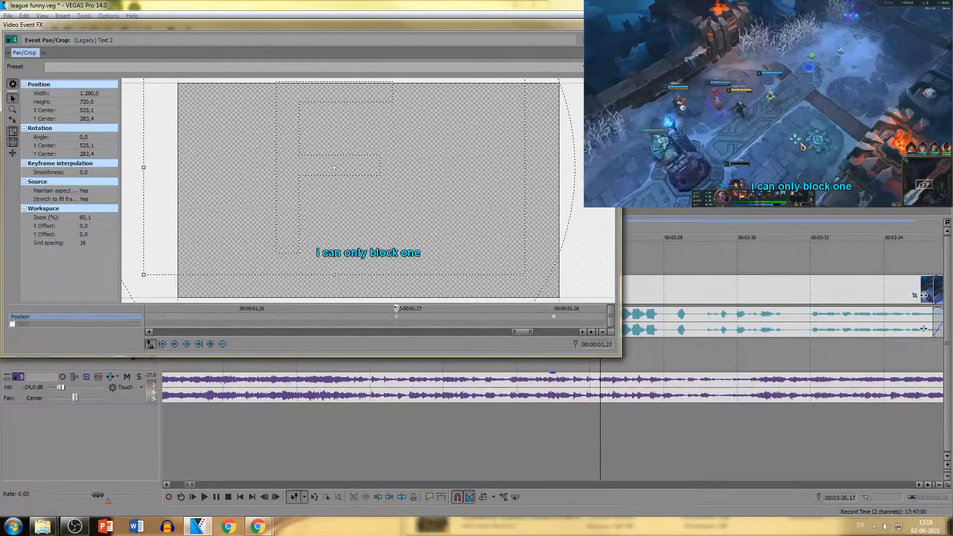
drag(398, 308, 496, 325)
scroll(496, 325, down, 1)
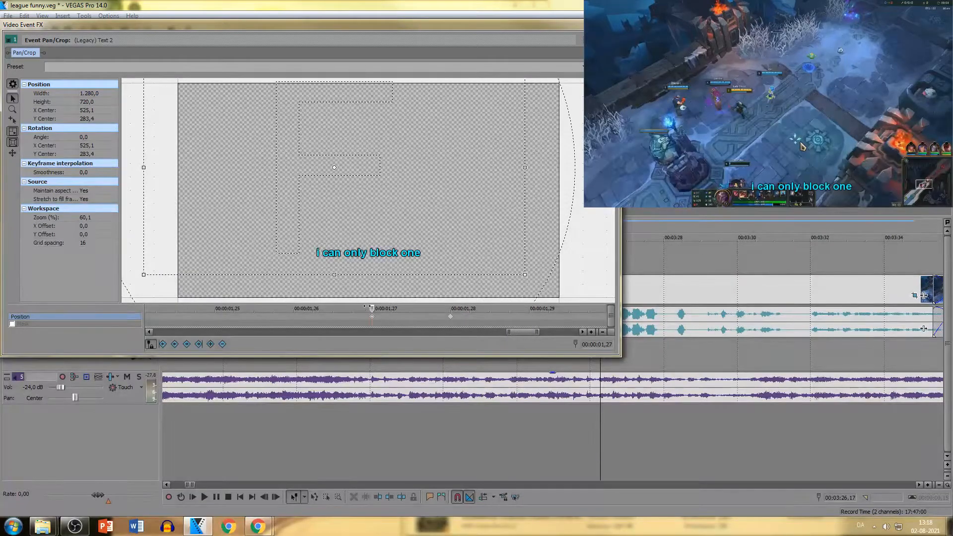
click(451, 312)
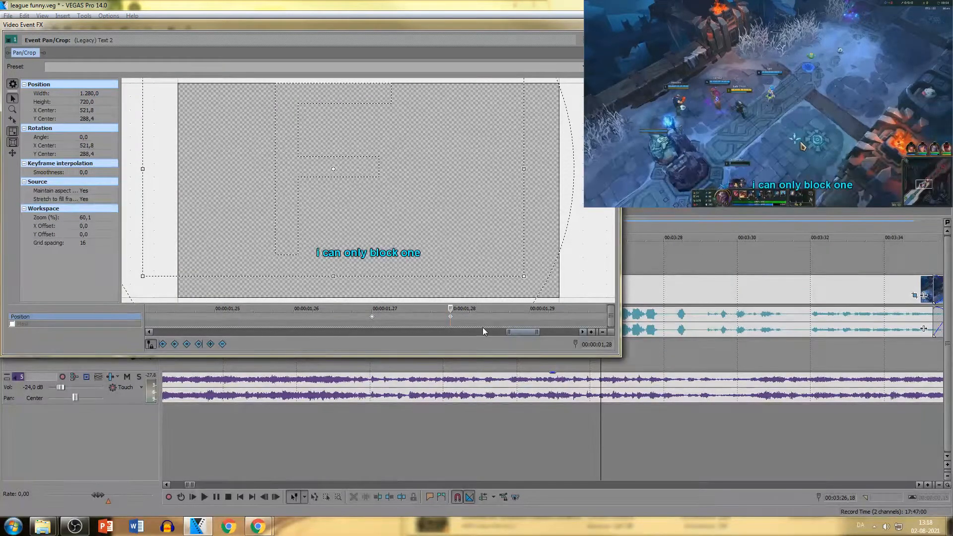
drag(434, 232, 433, 232)
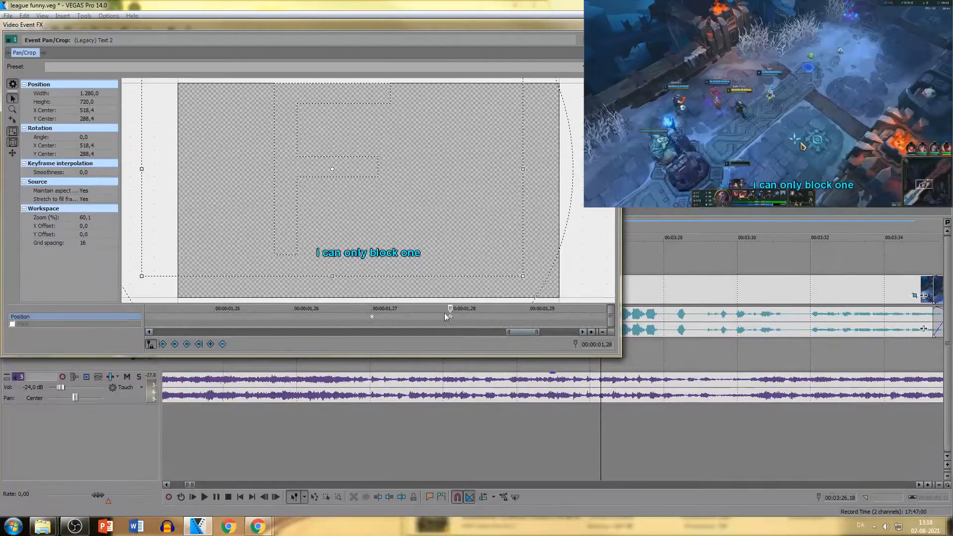
- Add a subtitle position keyframe at 00:00:01,30 with X Center 515,1 and Y Center 291,7
scroll(231, 326, down, 6)
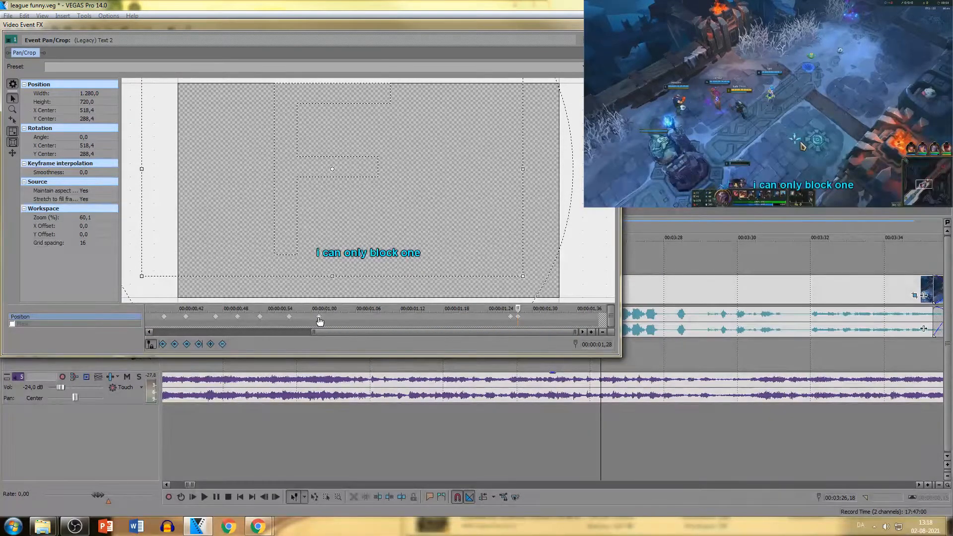
right_click(320, 322)
click(454, 318)
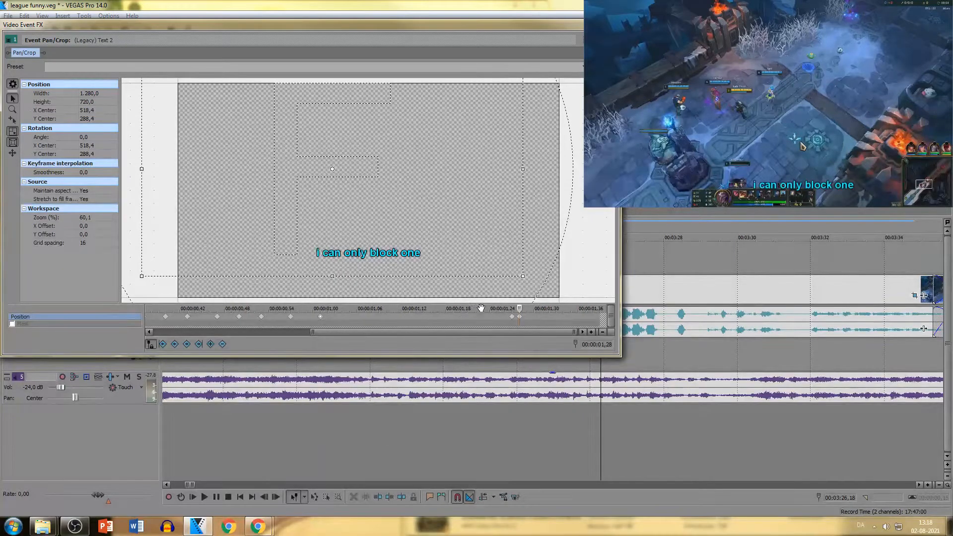
scroll(522, 322, up, 6)
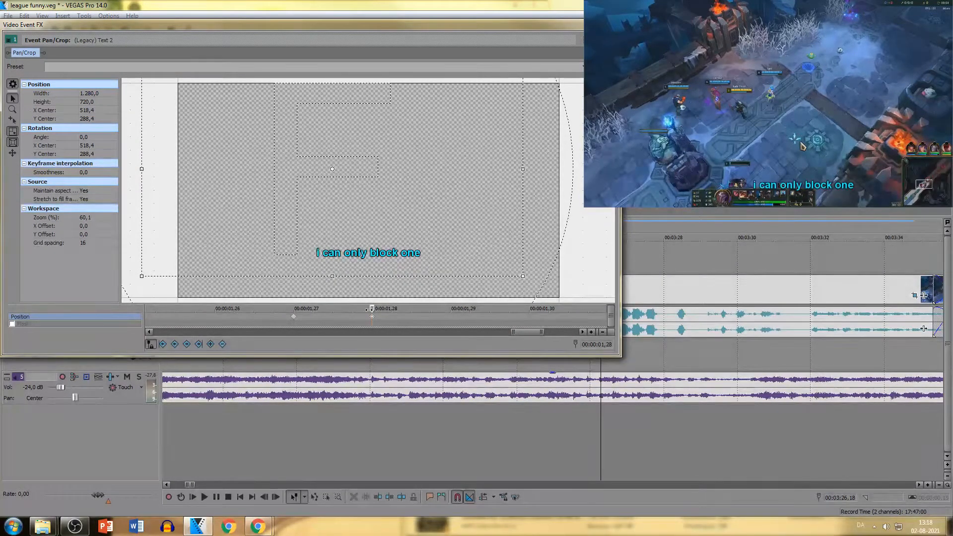
drag(373, 309, 529, 309)
drag(388, 237, 388, 239)
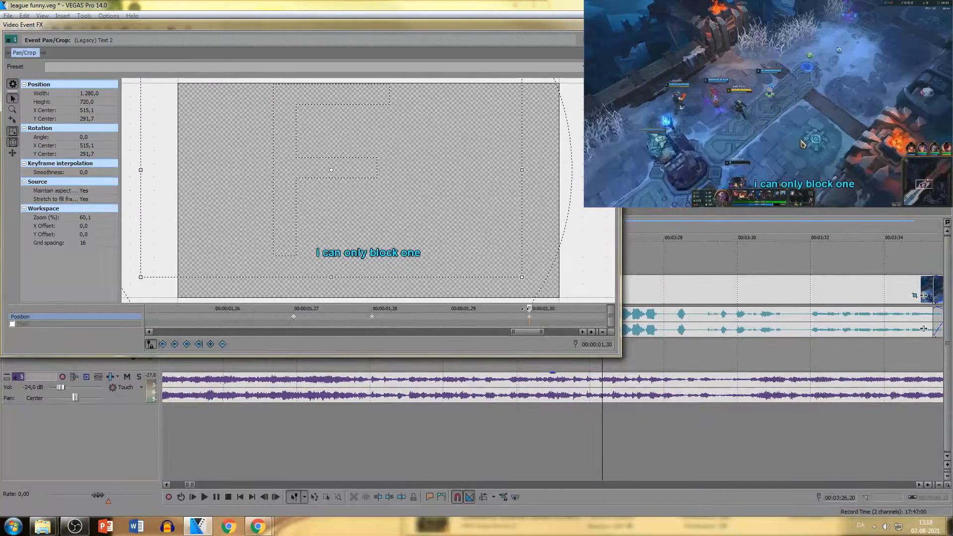
- Add a position keyframe at 00:00:01,33 with X Center 510,1 and Y Center 300,1, and close Pan/Crop after checking the last frames
drag(528, 309, 553, 309)
drag(490, 222, 490, 224)
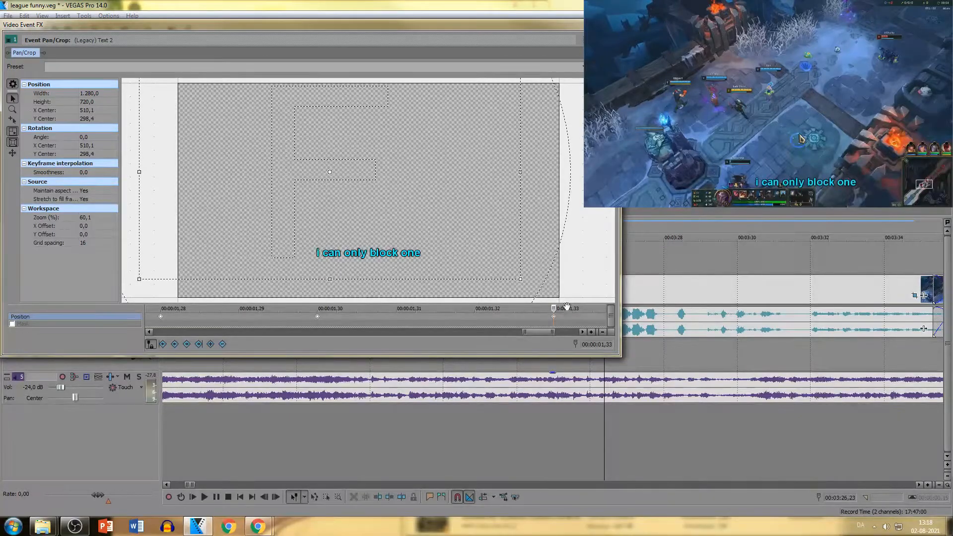
drag(554, 309, 558, 309)
key(Right)
key(Right)
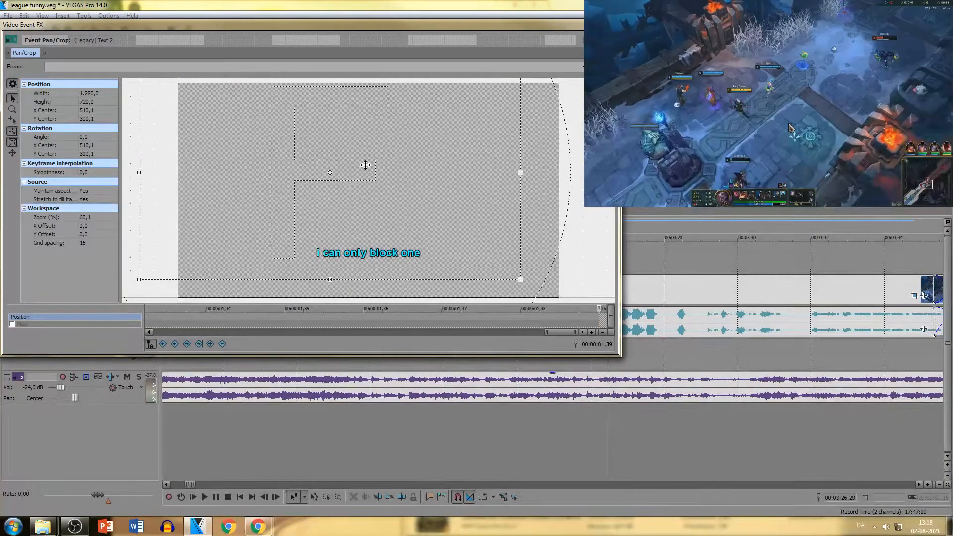
click(610, 24)
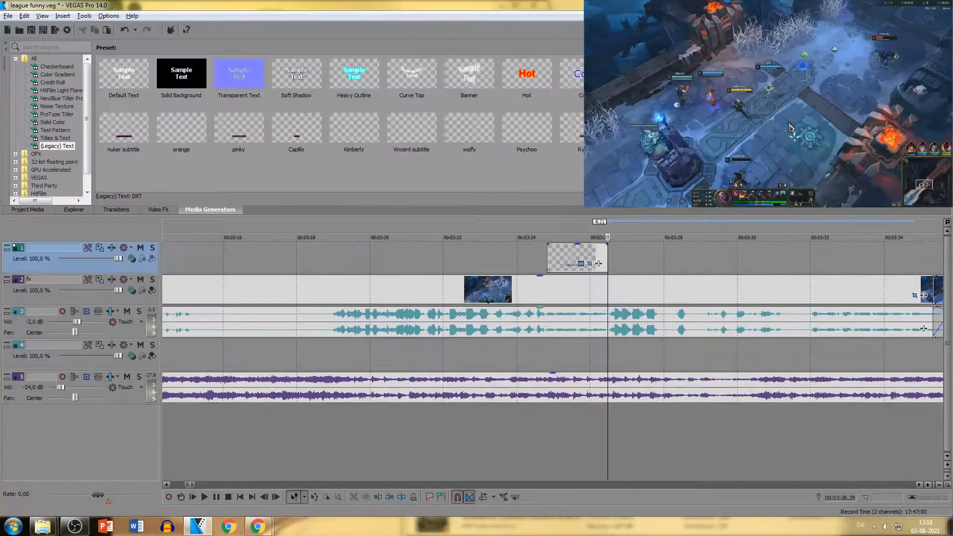
- Play back the section from just before the animated subtitle and save the project
click(532, 266)
key(space)
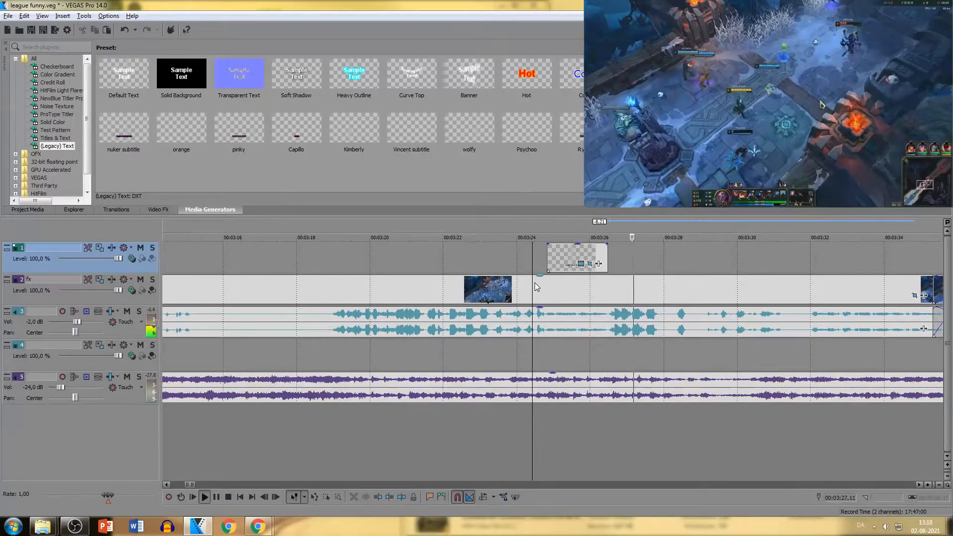
key(space)
key(ctrl+s)
key(space)
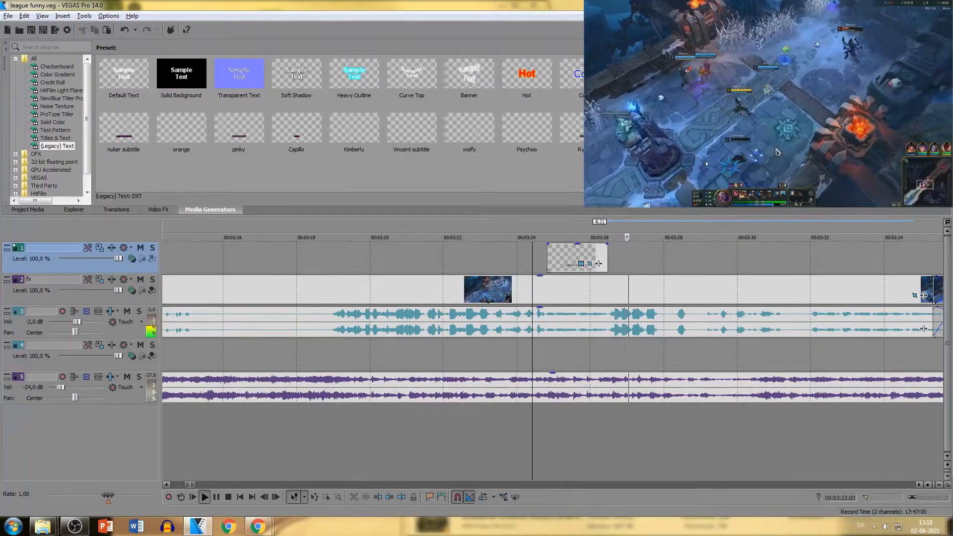
key(space)
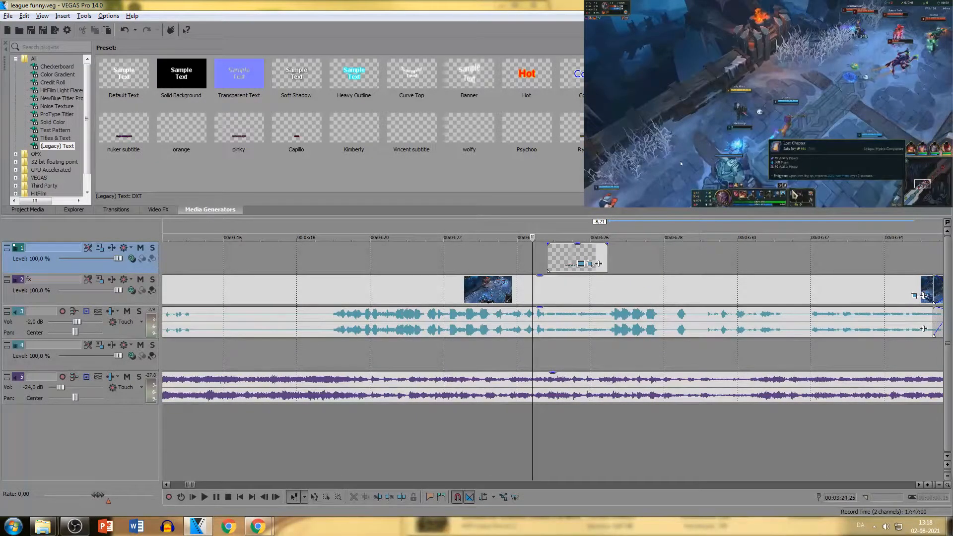
- Review the spread of position keyframes in the subtitle's Pan/Crop settings and close them
scroll(698, 310, down, 4)
scroll(595, 283, up, 4)
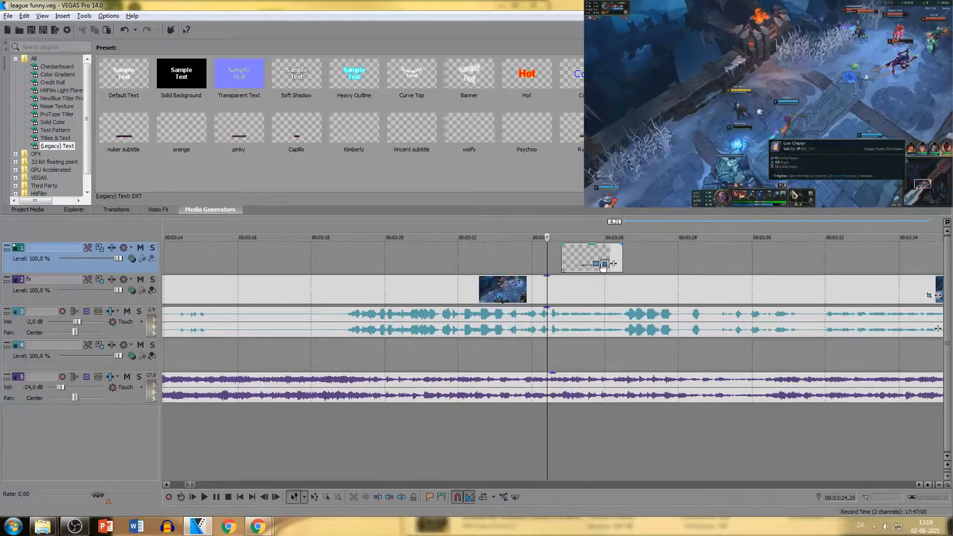
click(605, 264)
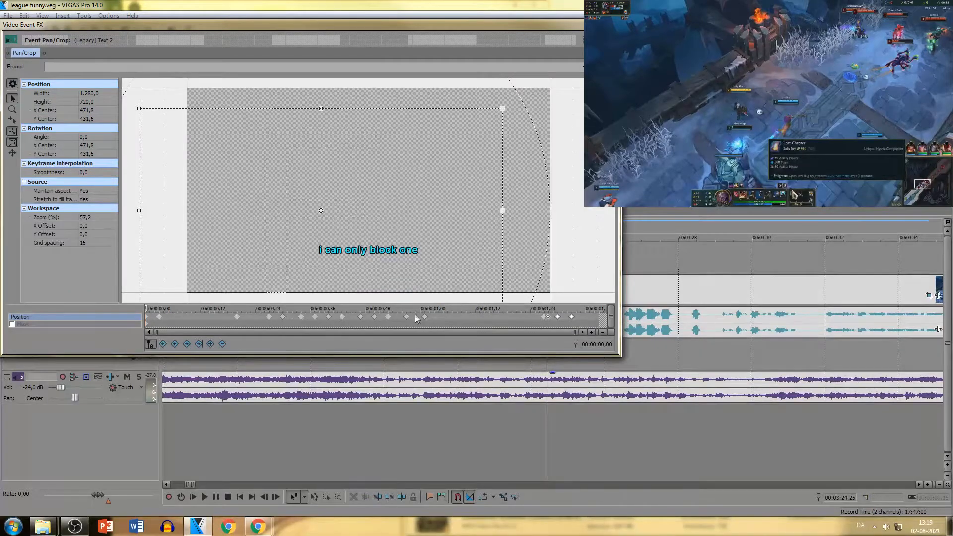
click(610, 24)
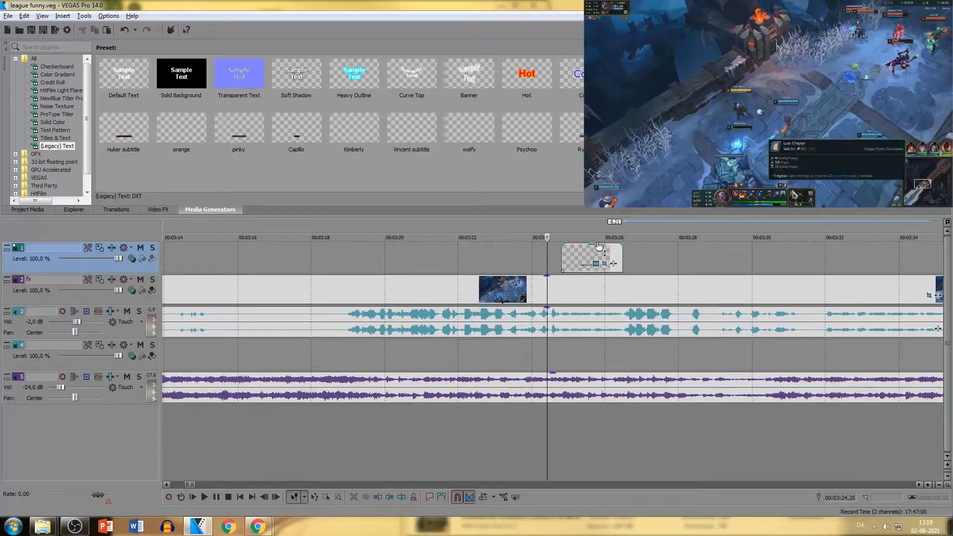
- Look through the footage before and after the subtitle, ending with the playhead at 00:03:42,03
scroll(578, 262, down, 5)
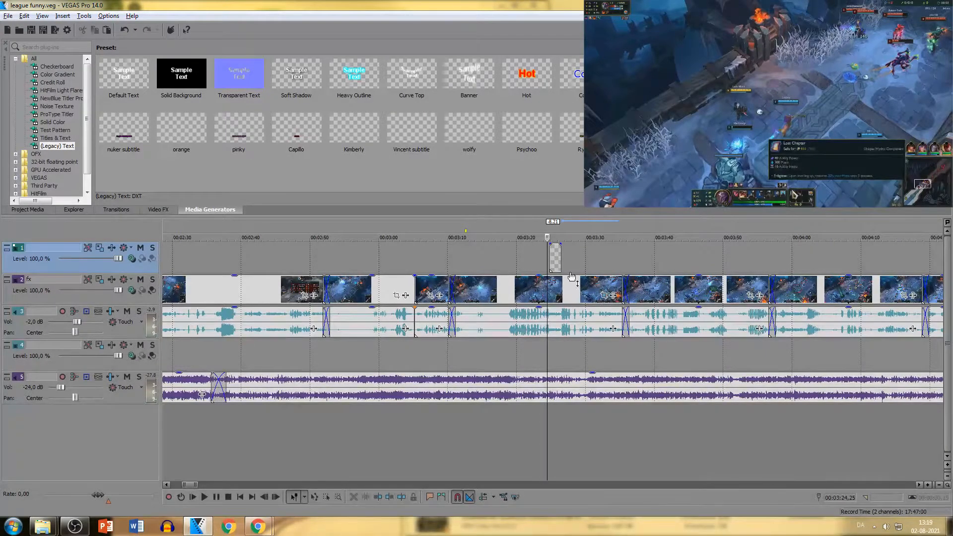
click(462, 264)
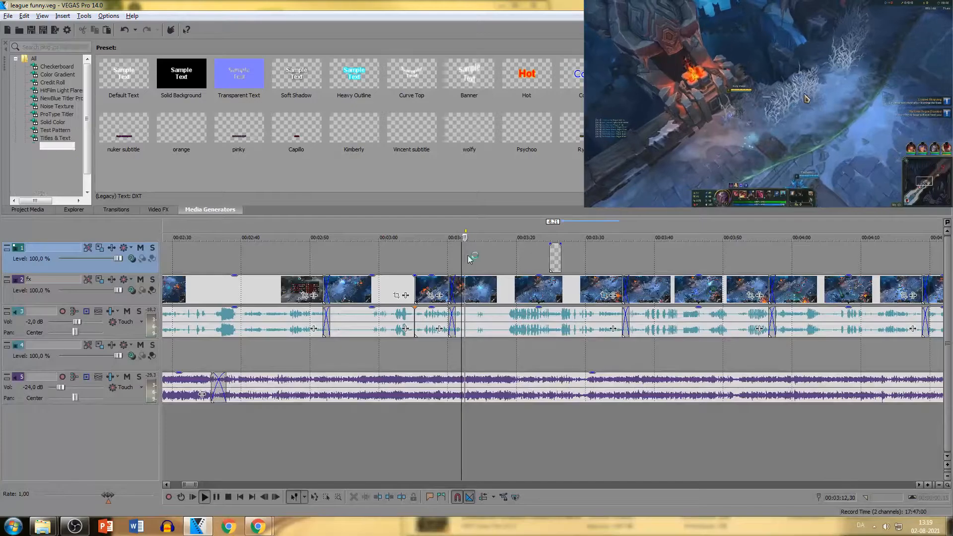
click(607, 271)
scroll(606, 270, up, 4)
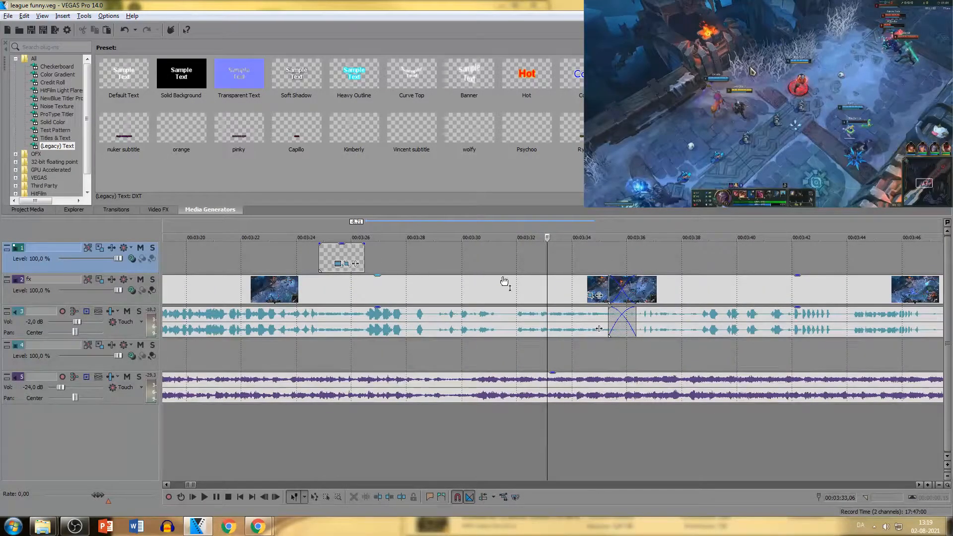
scroll(659, 287, down, 4)
click(673, 267)
scroll(756, 315, up, 4)
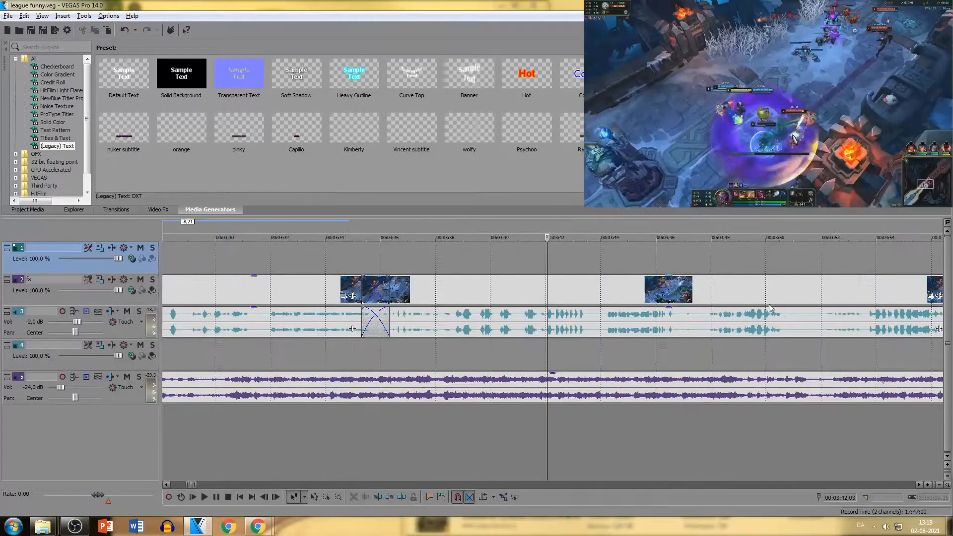
- Open Pan/Crop for the gameplay clip with the playhead at 00:03:50,15 and select its Mask settings
scroll(744, 293, down, 4)
click(623, 270)
scroll(626, 270, up, 2)
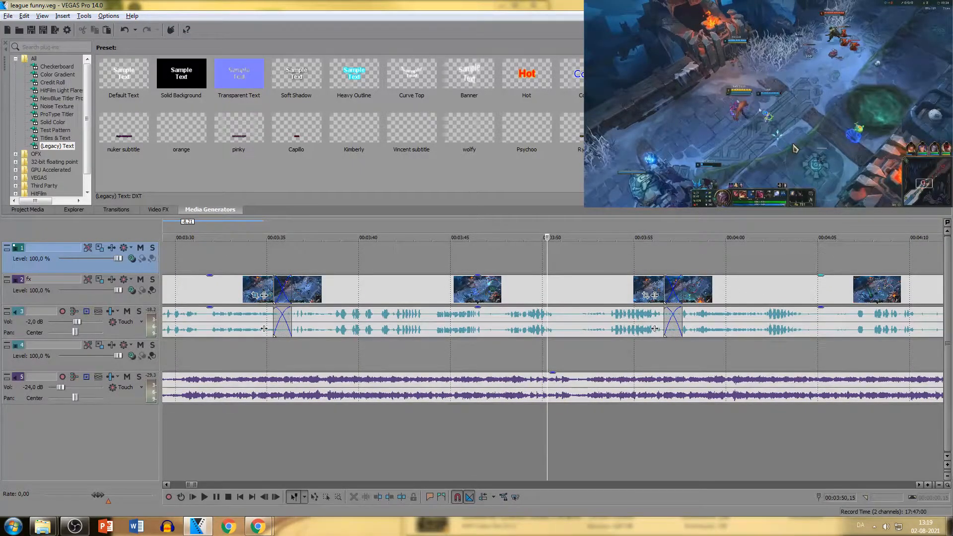
click(645, 296)
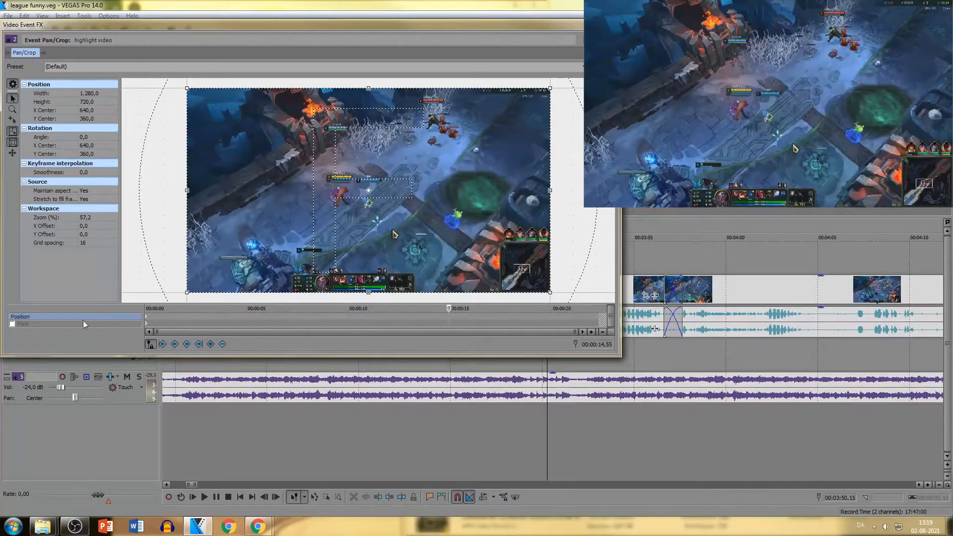
click(12, 324)
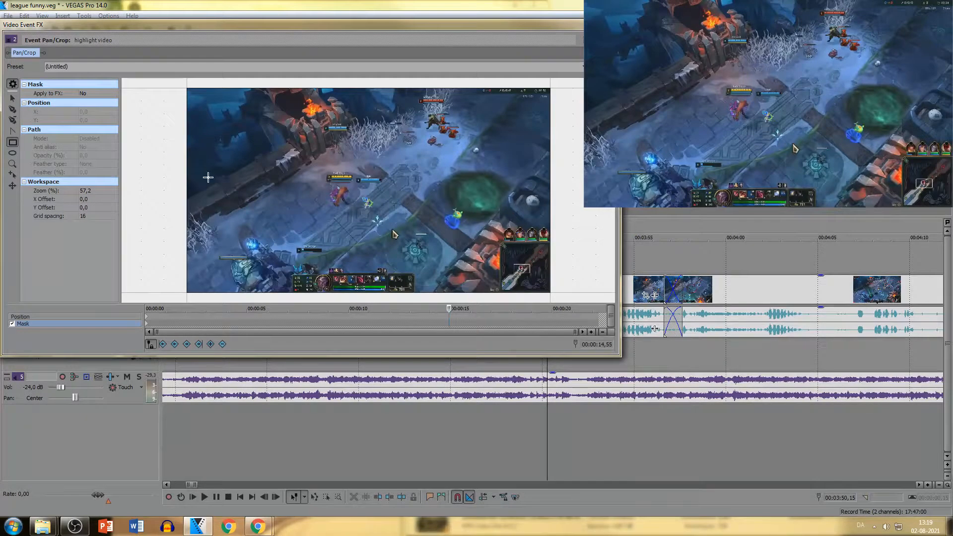
click(31, 317)
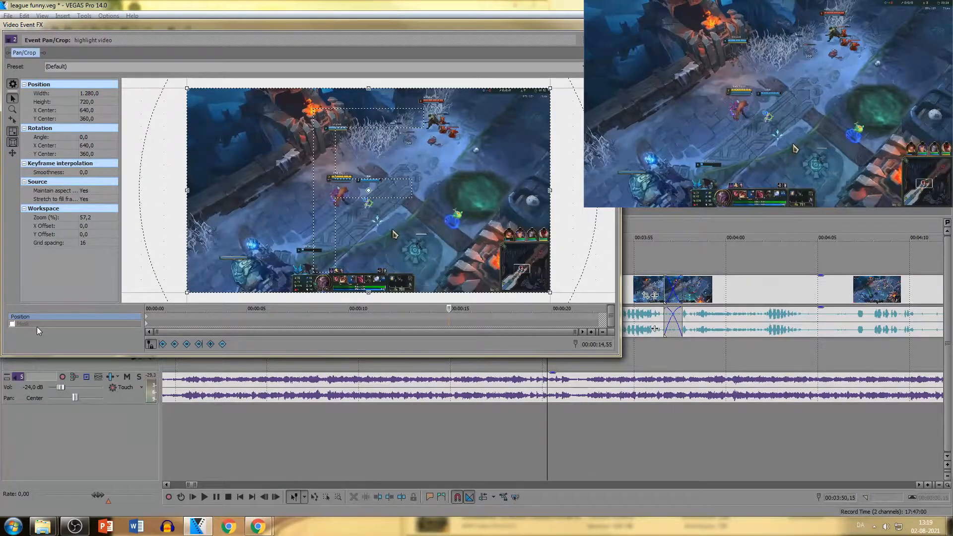
click(37, 325)
drag(329, 26, 508, 18)
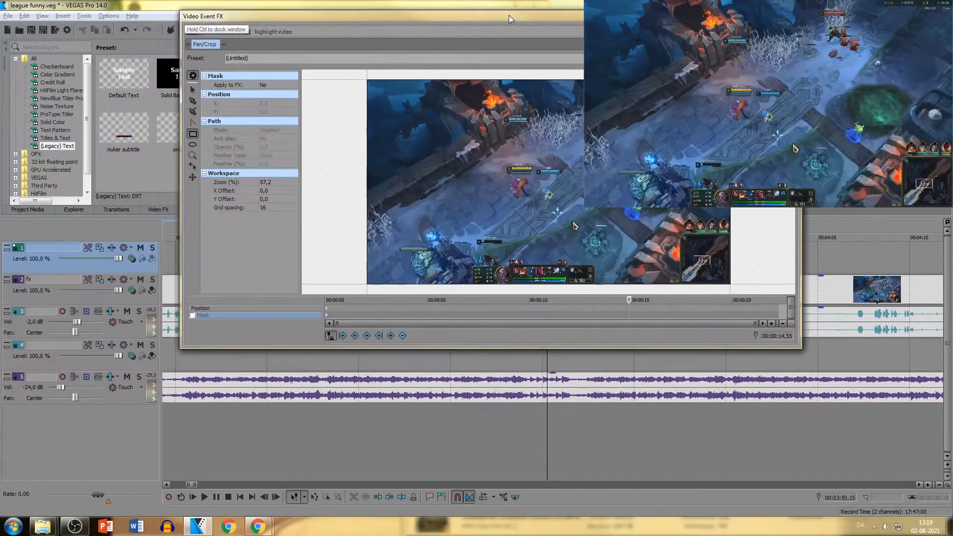
scroll(550, 218, down, 4)
scroll(550, 218, down, 2)
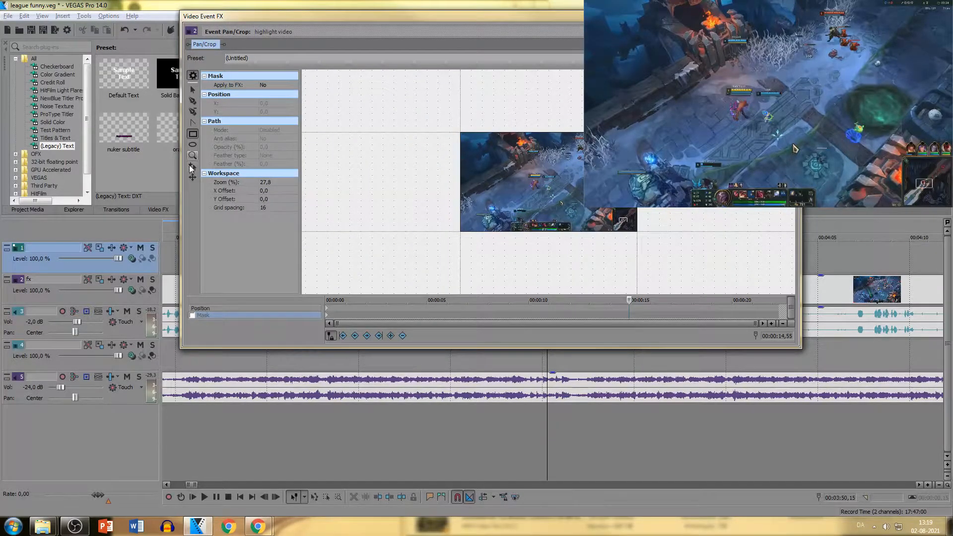
drag(280, 19, 96, 8)
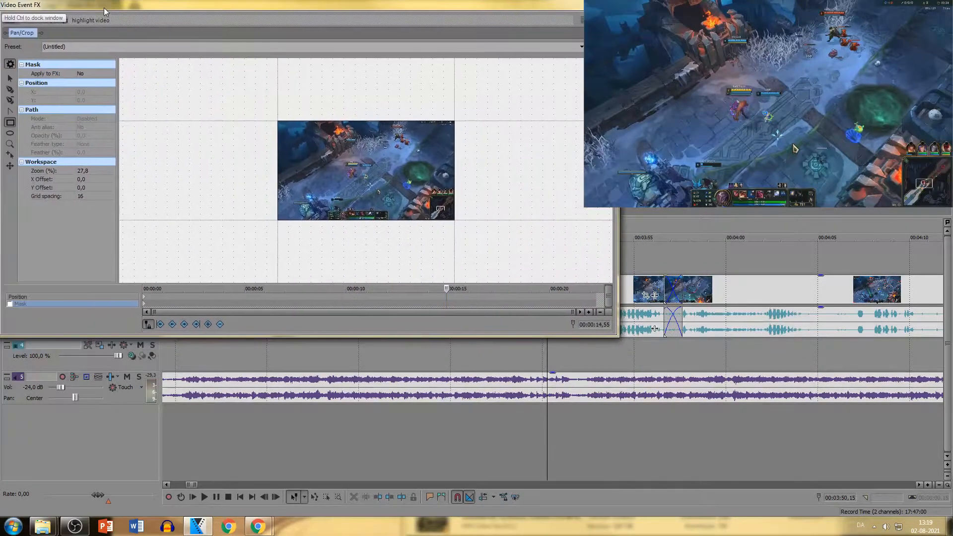
scroll(450, 192, up, 5)
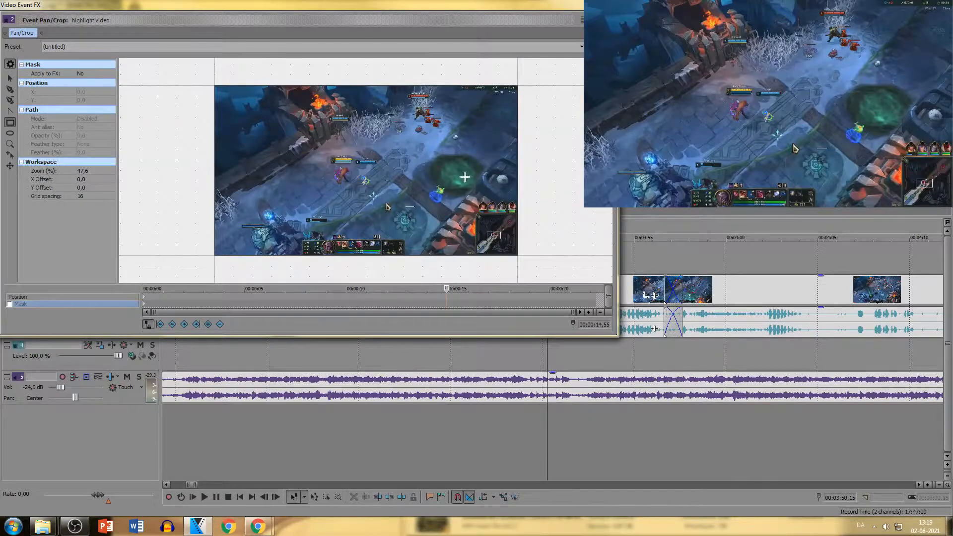
- Draw a closed mask path around the green pool with the Anchor Creation Tool and enable the mask
click(9, 90)
scroll(489, 198, up, 1)
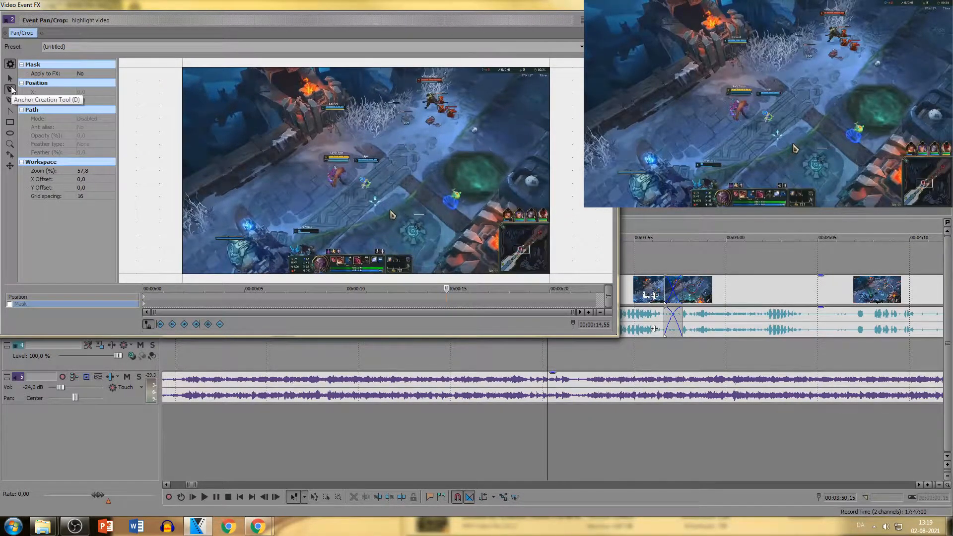
click(12, 89)
scroll(556, 156, up, 3)
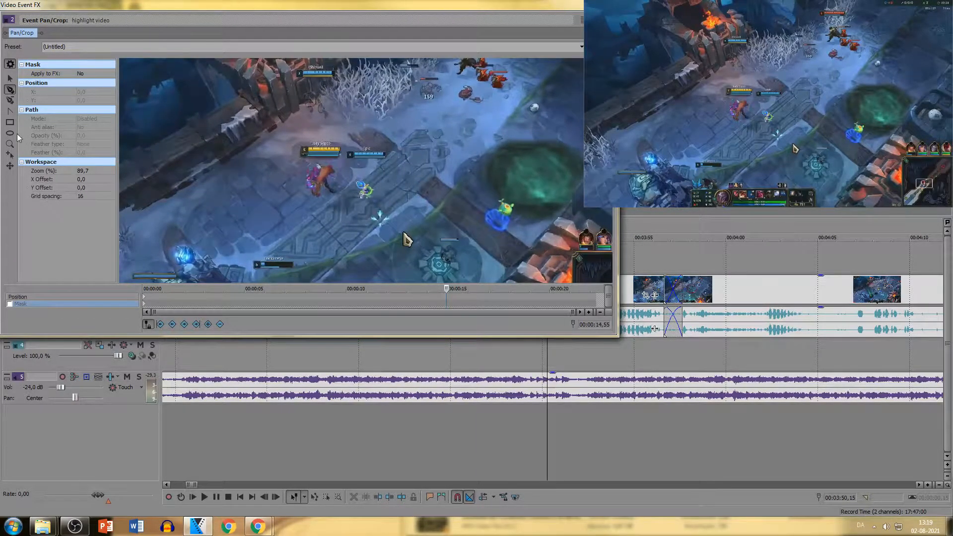
click(552, 144)
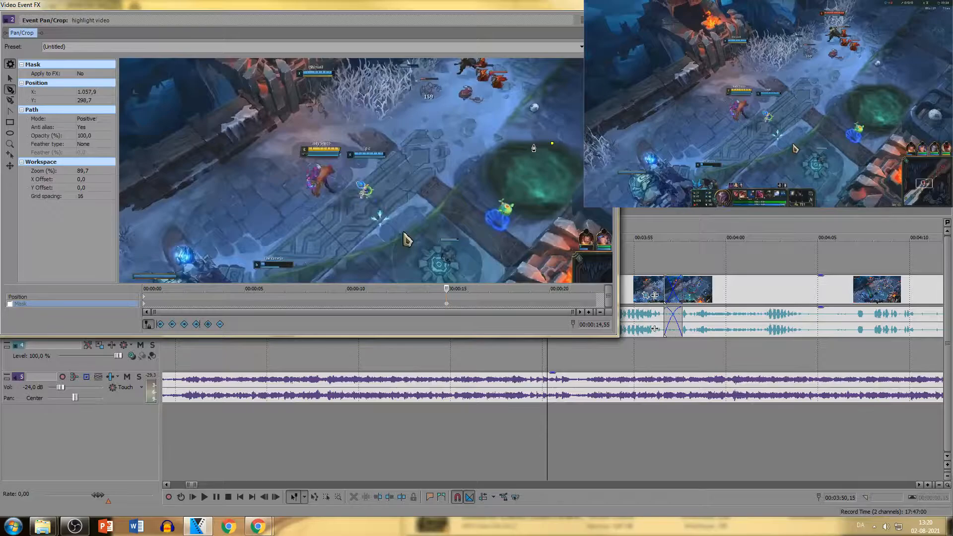
click(508, 145)
click(498, 198)
click(572, 202)
click(552, 143)
click(10, 304)
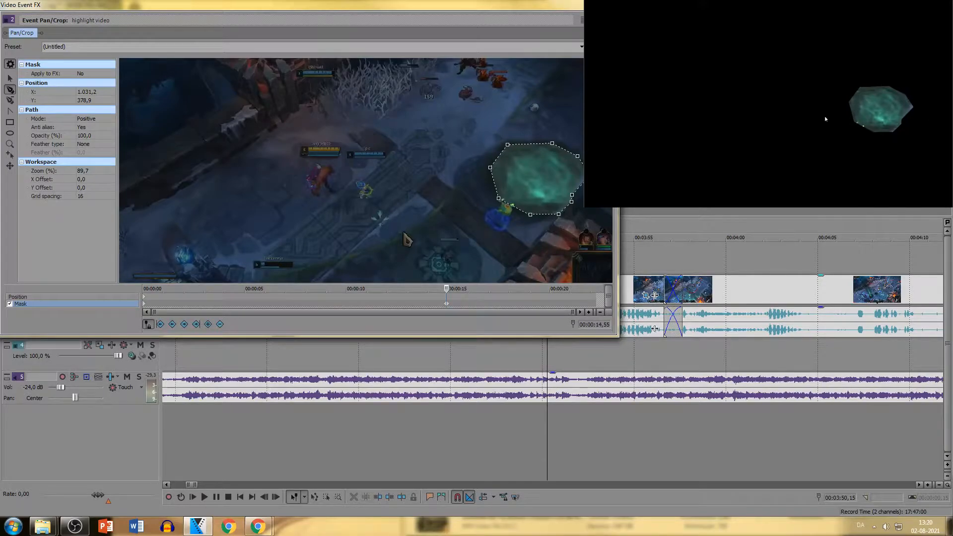
right_click(509, 166)
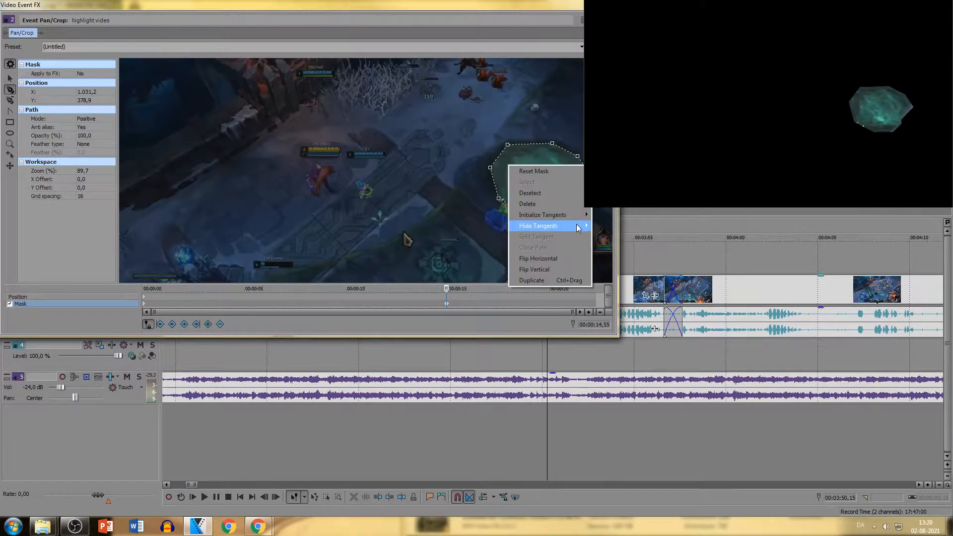
mouse_move(541, 202)
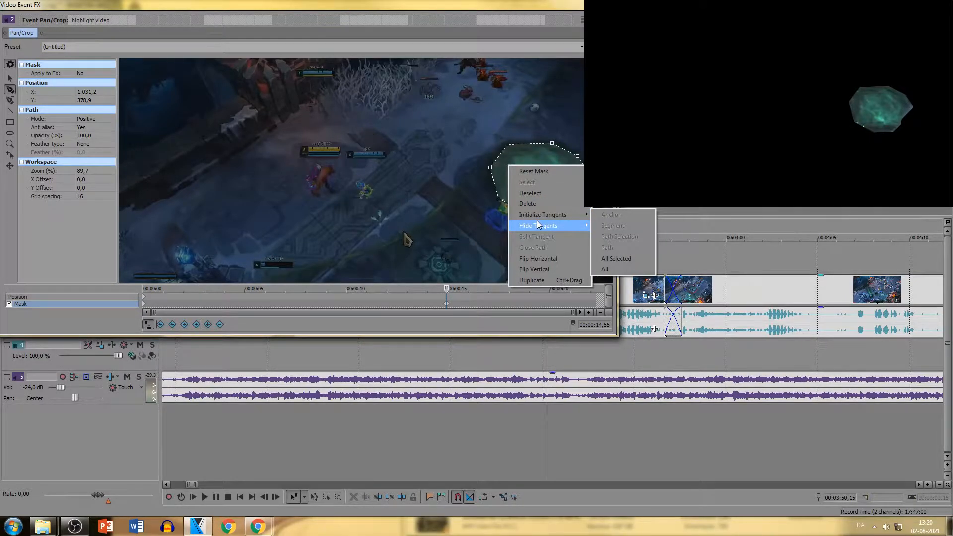
mouse_move(537, 225)
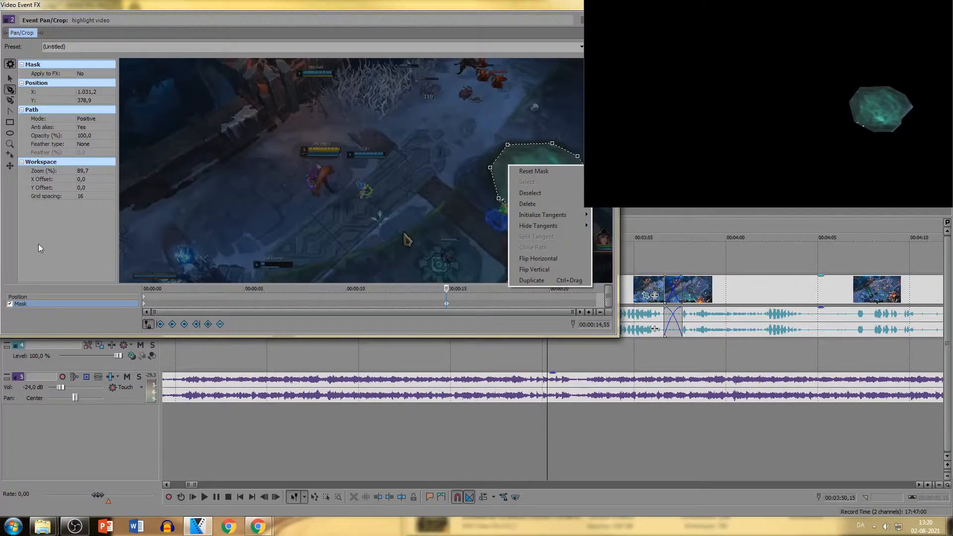
click(57, 242)
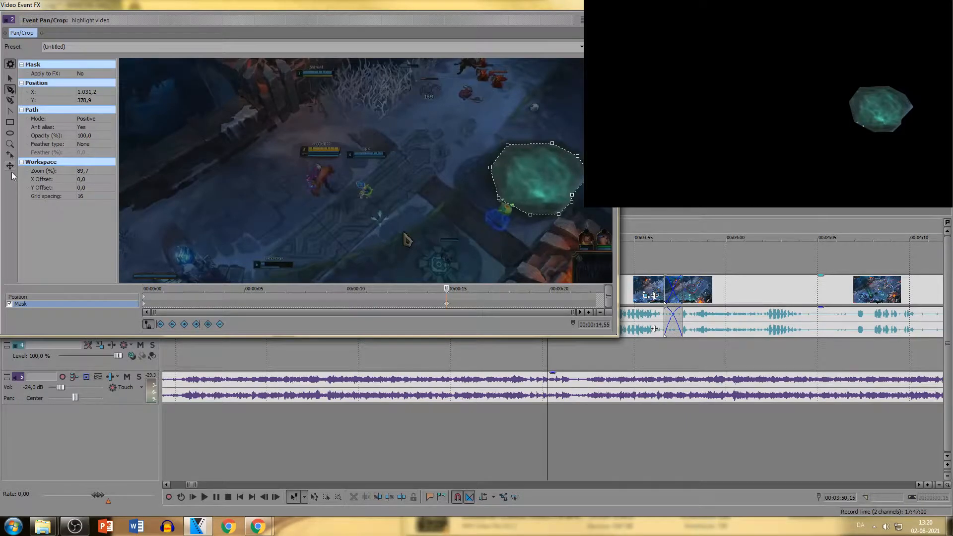
- Select the whole mask path around the green pool and set its mode to Negative
right_click(496, 169)
click(490, 167)
scroll(489, 171, down, 3)
scroll(487, 178, up, 3)
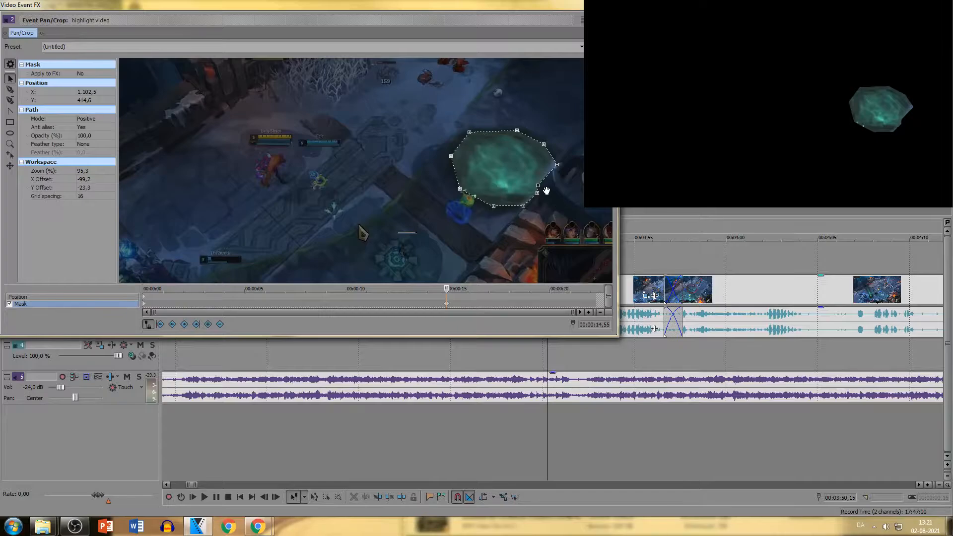
click(535, 196)
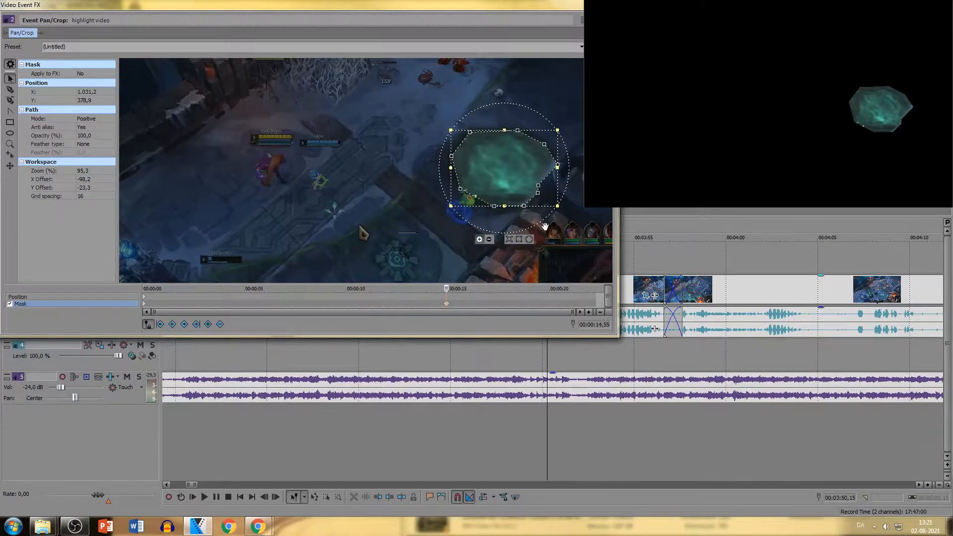
click(487, 240)
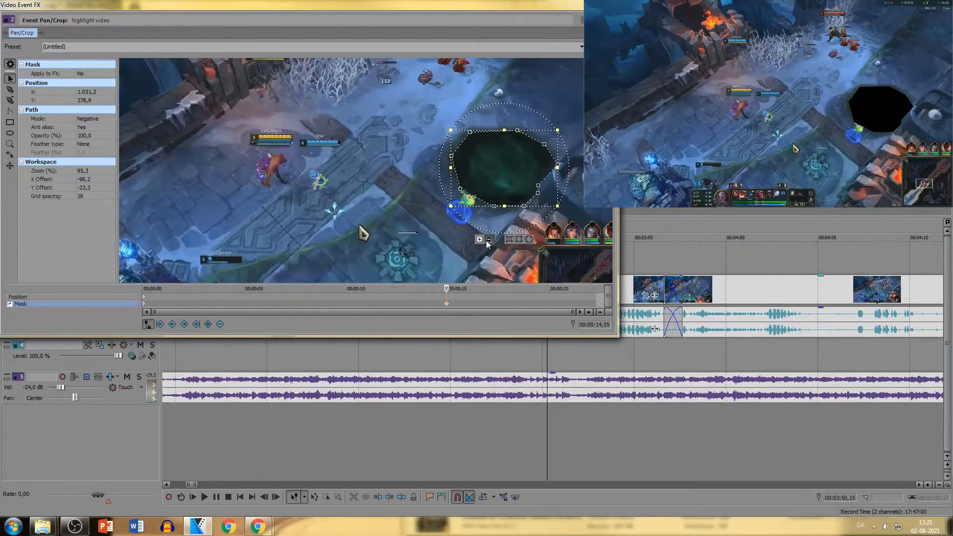
click(481, 240)
click(487, 241)
- Rotate the pool mask slightly counterclockwise, reselect its path and keep its mode on Negative
click(9, 76)
mouse_move(497, 111)
mouse_down()
mouse_move(529, 123)
mouse_move(495, 120)
mouse_up()
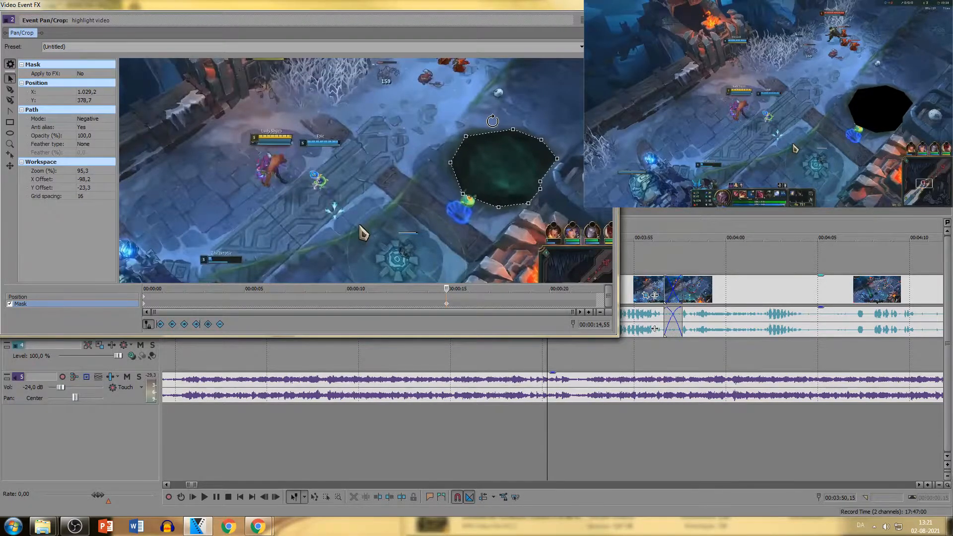
click(514, 153)
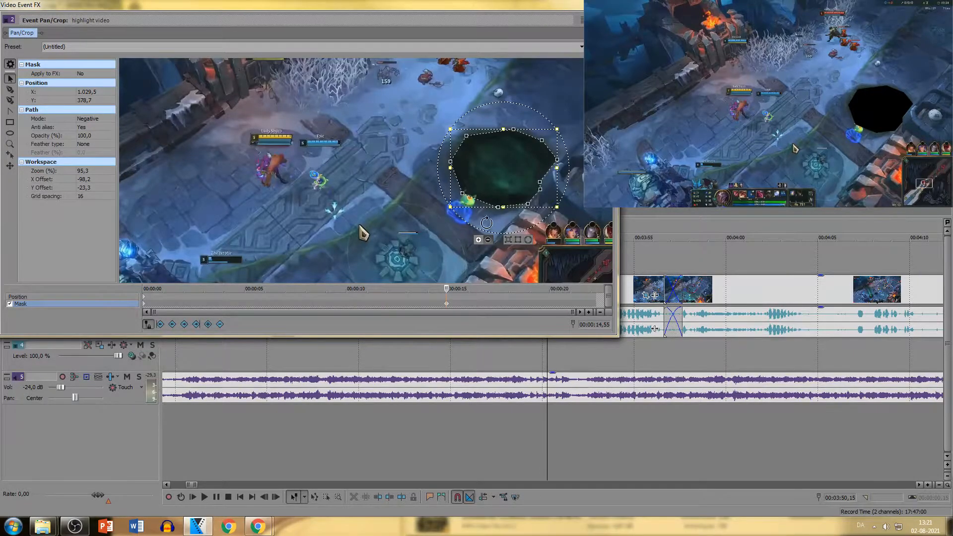
click(479, 240)
click(488, 240)
- Compare the masked frame at the clip's start with the frames around the mask keyframe at 00:00:14,55
click(145, 303)
click(451, 303)
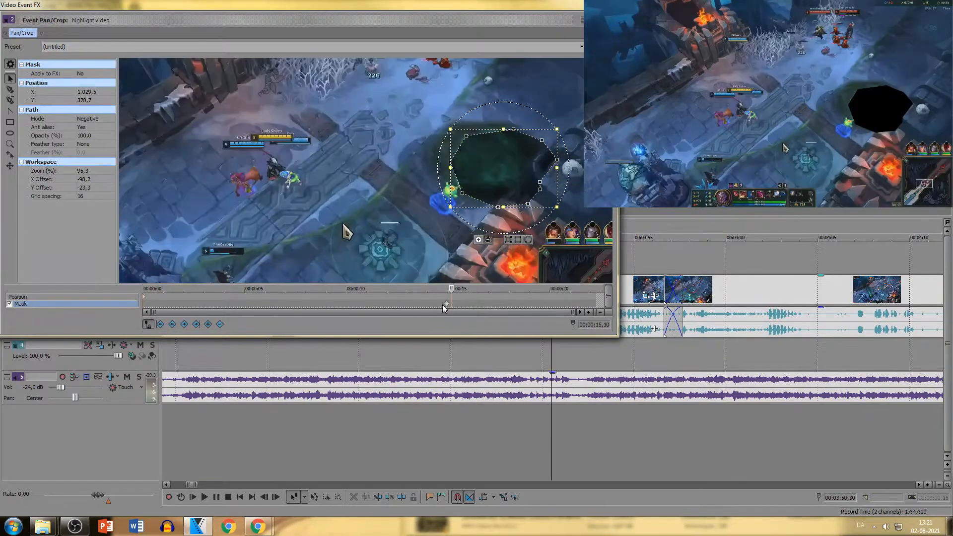
click(446, 305)
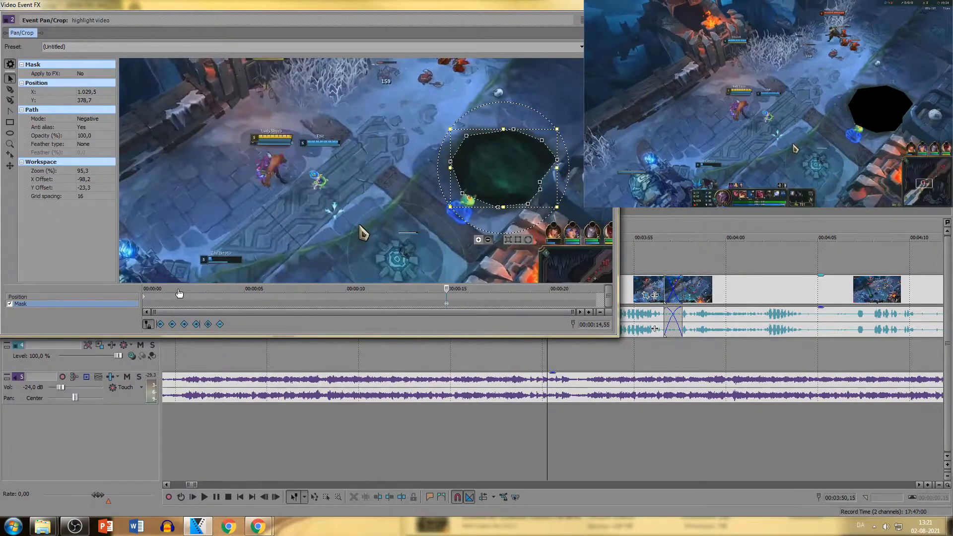
click(149, 304)
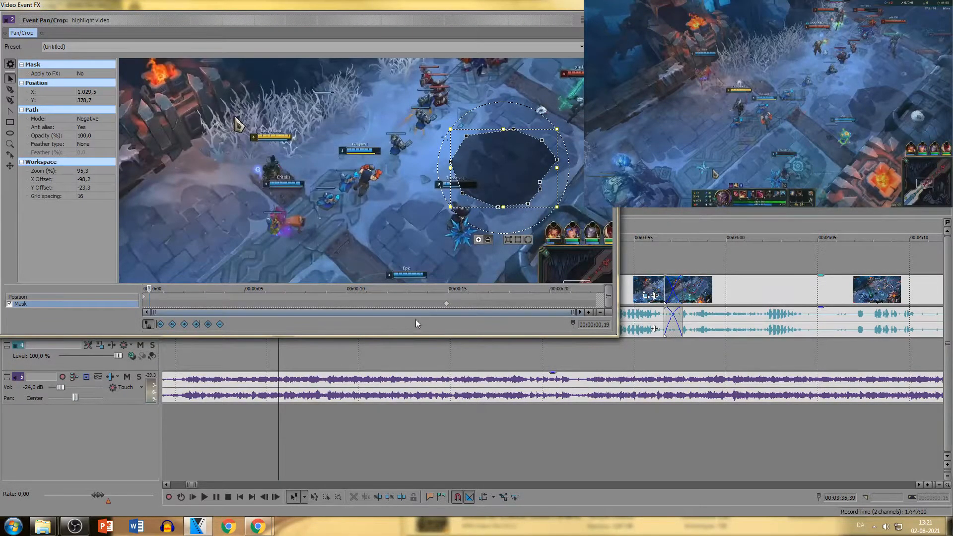
- Shift the mask keyframe along the Pan/Crop timeline, first near the clip's start and finally to 00:00:14,35
drag(446, 304, 351, 292)
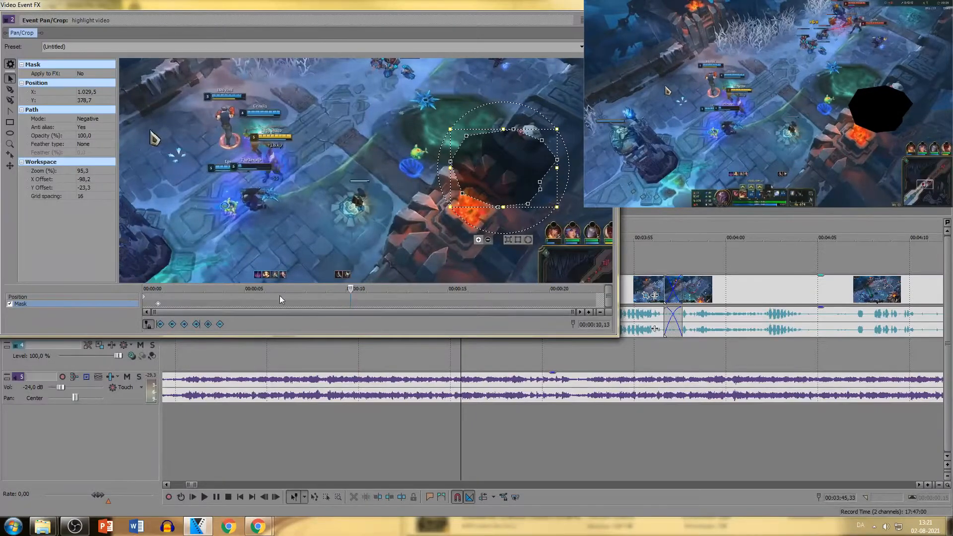
drag(160, 308, 422, 308)
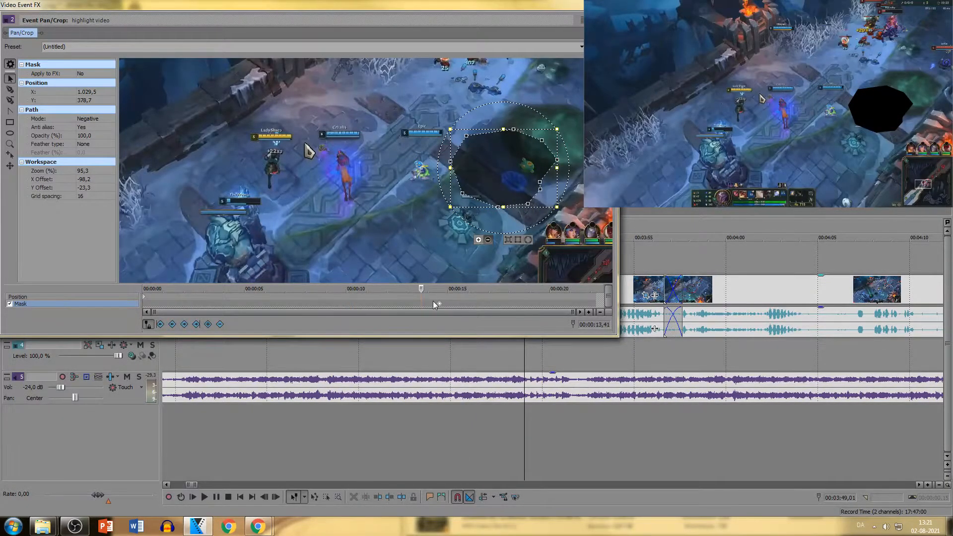
click(438, 306)
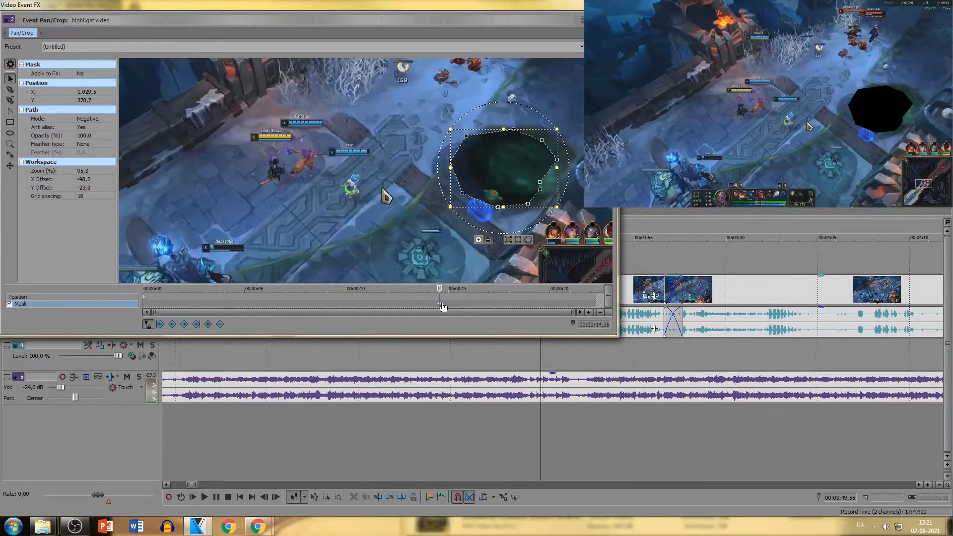
click(445, 306)
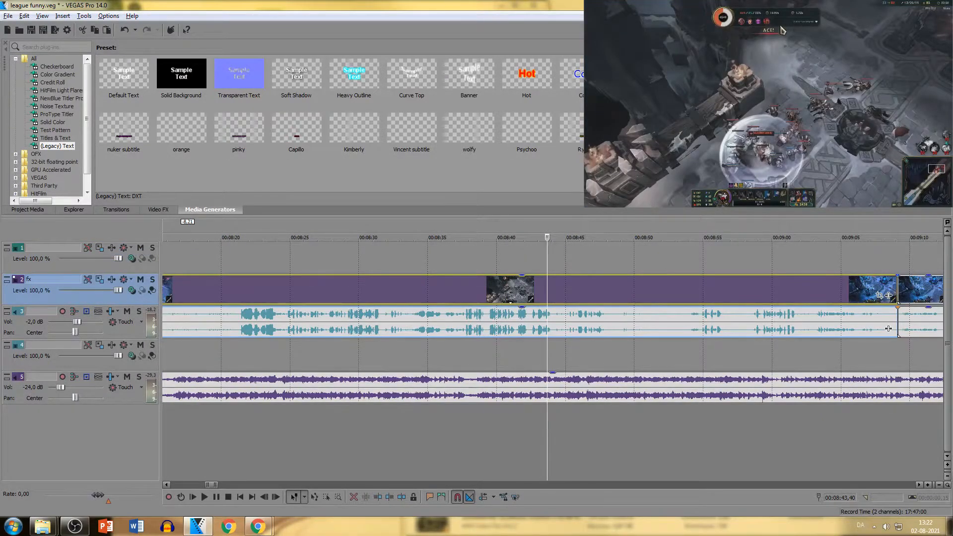
- Copy the last gameplay clip and paste it onto track 4 beyond the end of the video
scroll(632, 288, down, 2)
click(826, 297)
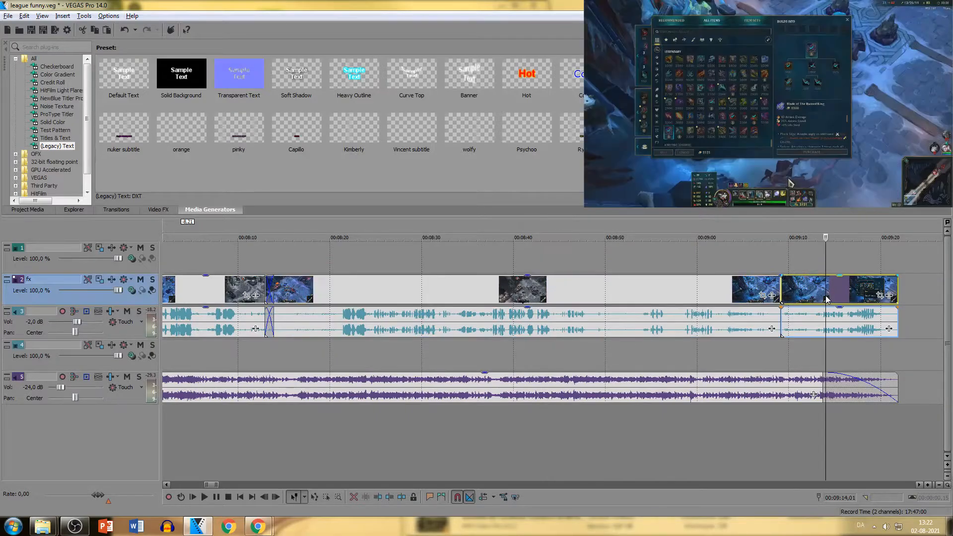
scroll(839, 304, down, 2)
click(676, 366)
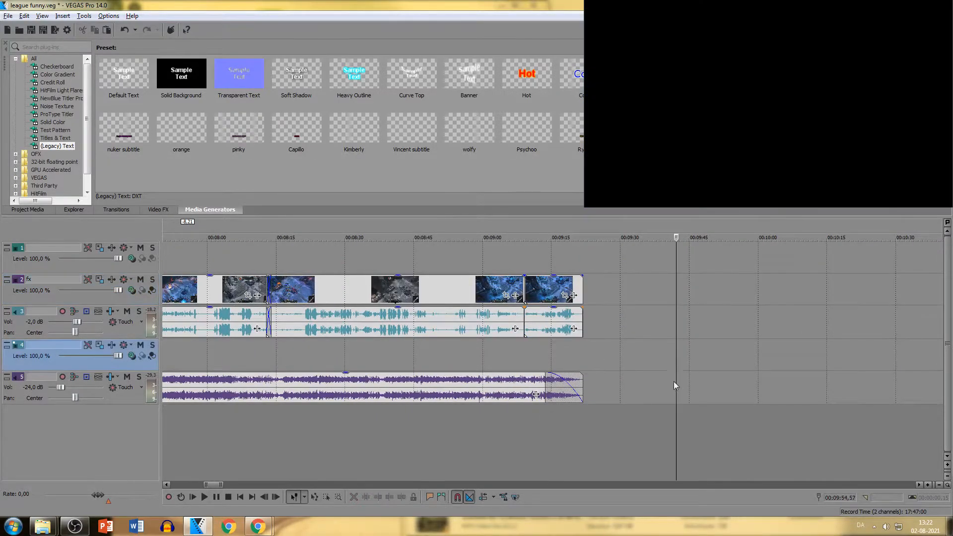
key(ctrl+v)
- Move the pasted clip's audio onto a new audio track and delete that track
double_click(698, 392)
drag(699, 392, 704, 437)
right_click(123, 437)
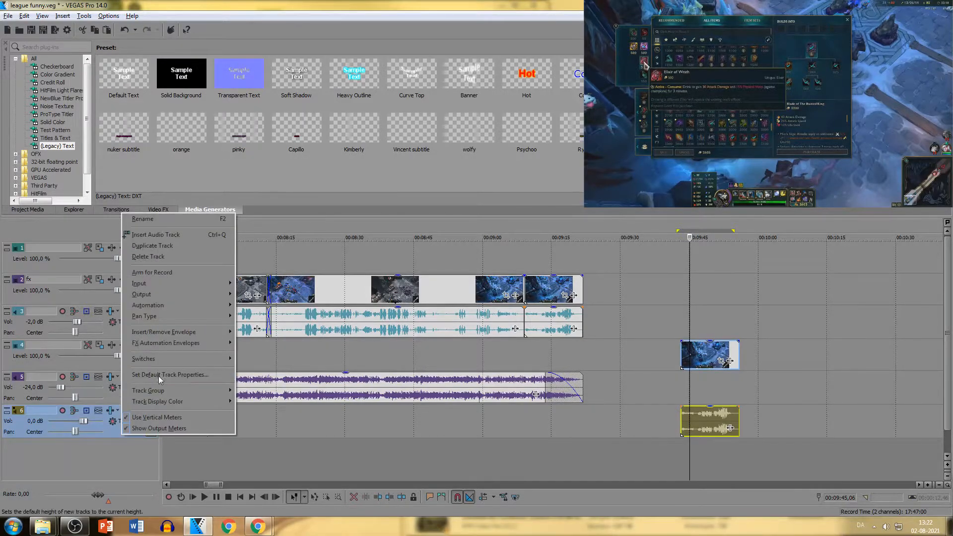
click(158, 257)
- Move the pasted video clip earlier along track 4, to start at about 00:05:14
drag(710, 356, 377, 367)
scroll(377, 366, down, 3)
scroll(378, 367, up, 2)
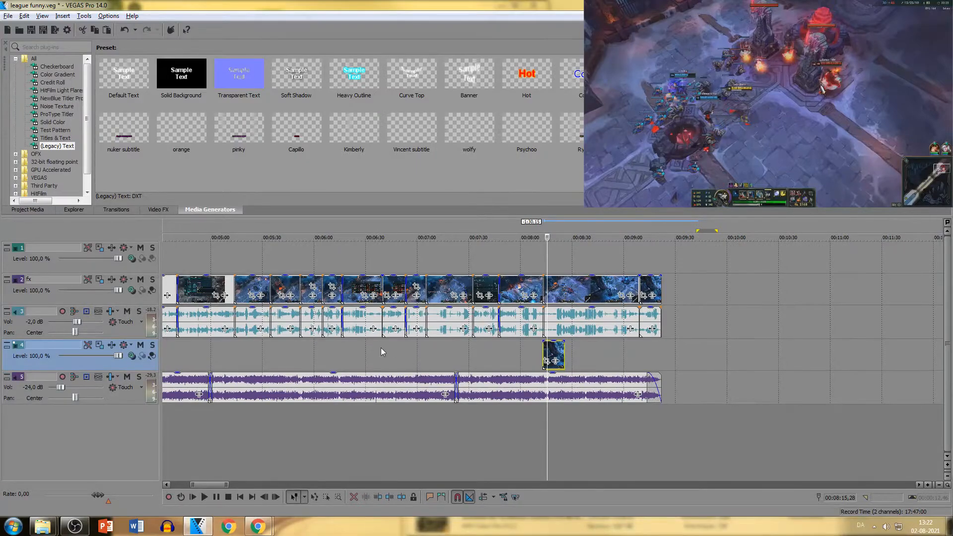
click(416, 351)
scroll(460, 358, up, 3)
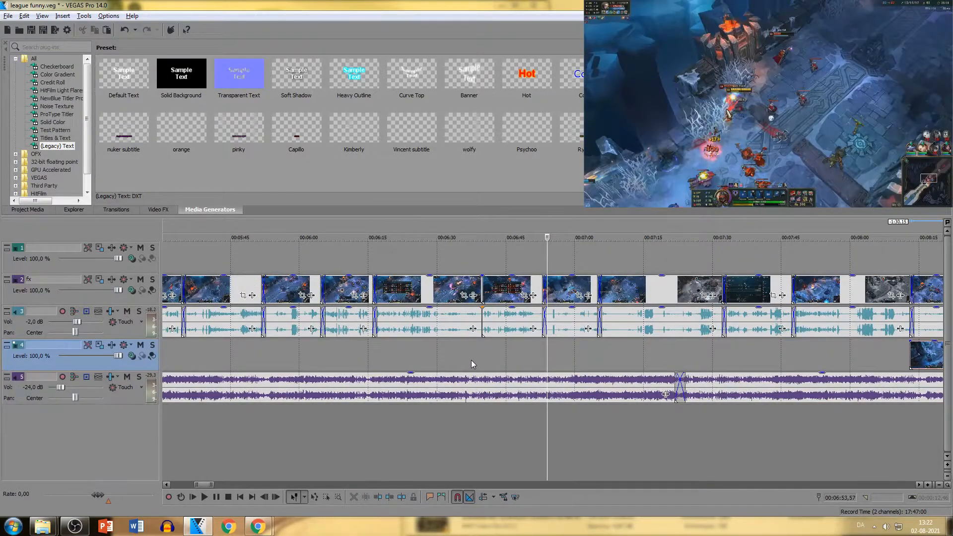
scroll(472, 360, down, 2)
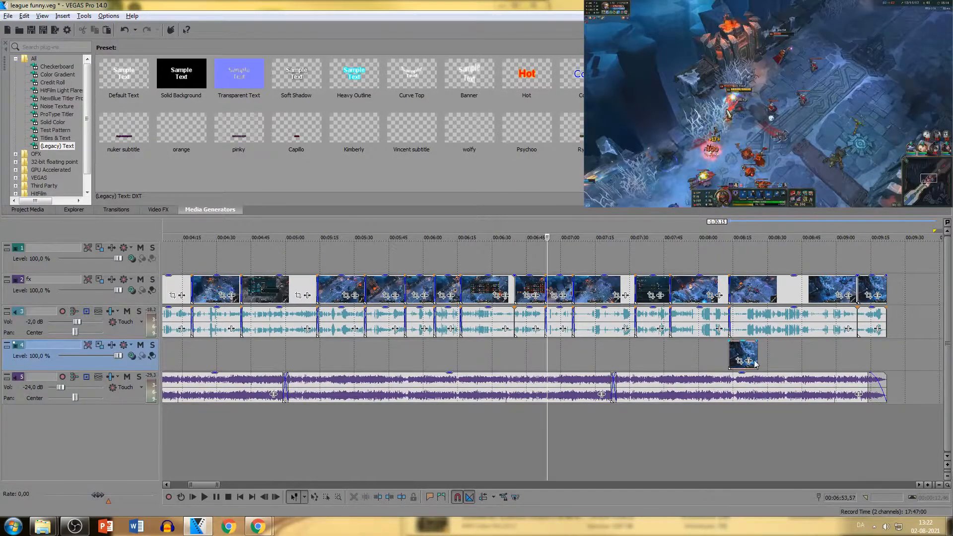
drag(731, 351, 315, 342)
- Add a timeline marker at about 00:04:54 and return to the earlier footage
scroll(312, 345, up, 2)
scroll(348, 354, down, 2)
click(273, 348)
key(m)
click(282, 233)
scroll(235, 358, up, 2)
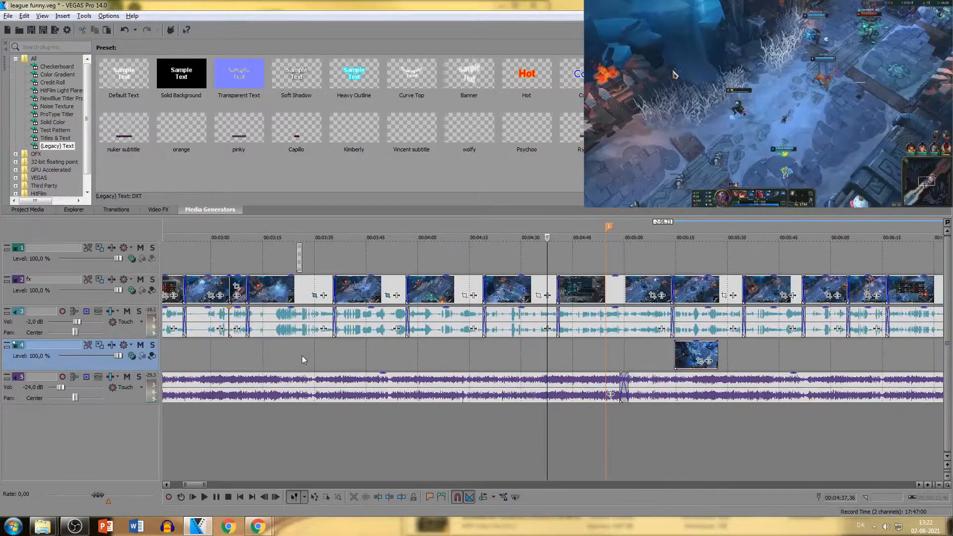
- Move the pasted clip on track 4 earlier, to start at about 00:03:41 beneath the masked footage
click(362, 356)
drag(699, 364, 379, 363)
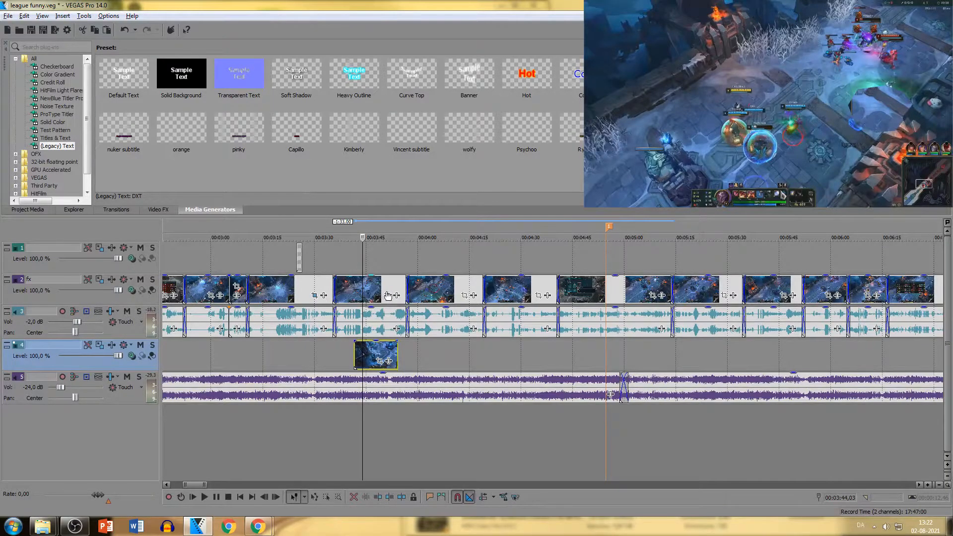
- Delete the timeline marker at about 00:04:54
click(609, 227)
right_click(610, 227)
key(Escape)
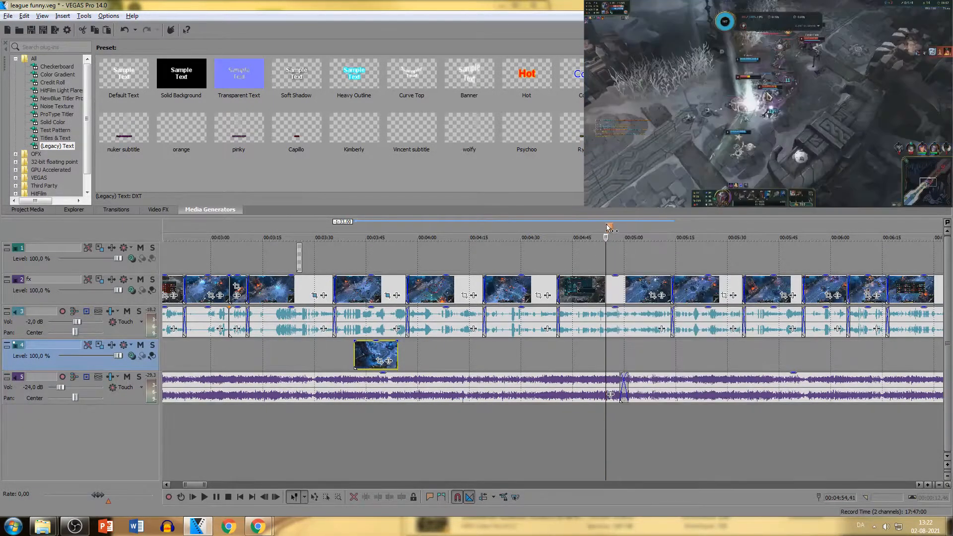
right_click(608, 227)
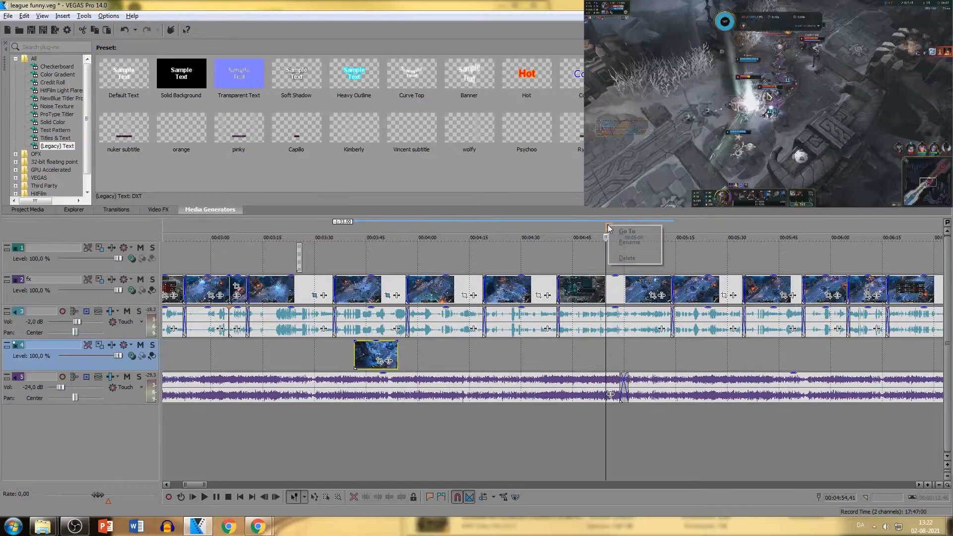
click(630, 258)
- Move the pasted clip on track 4 to start at about 00:03:46 and check playback around 00:03:49
click(383, 355)
scroll(384, 355, up, 5)
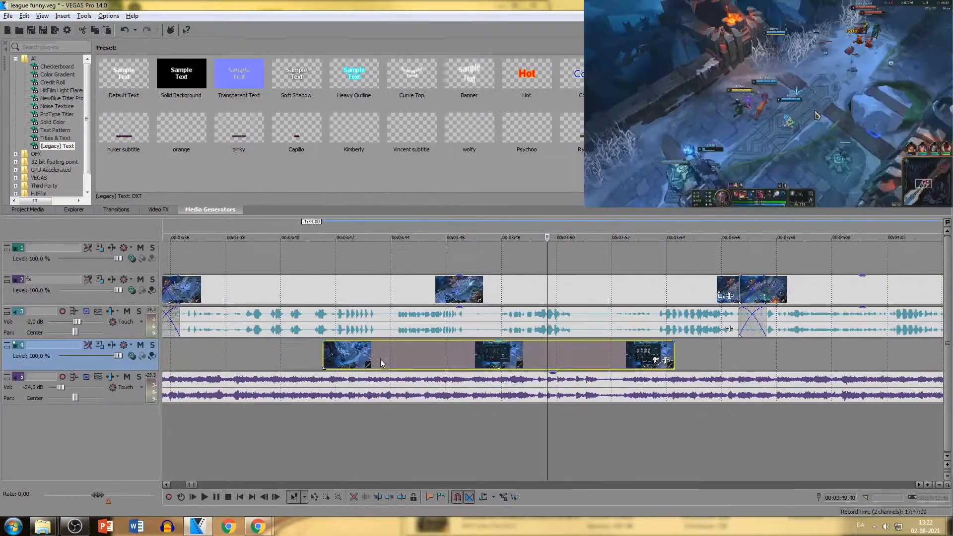
drag(472, 355, 605, 364)
click(541, 361)
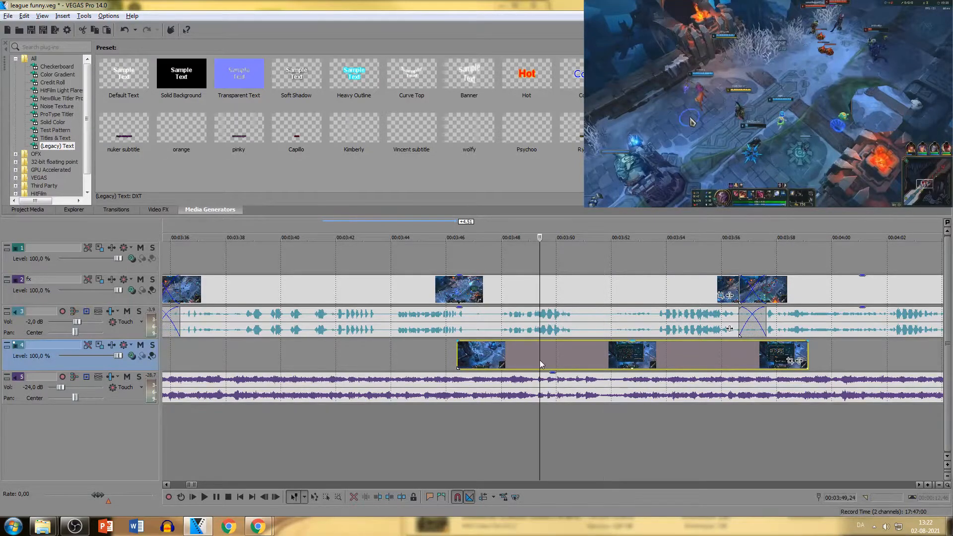
key(space)
key(space)
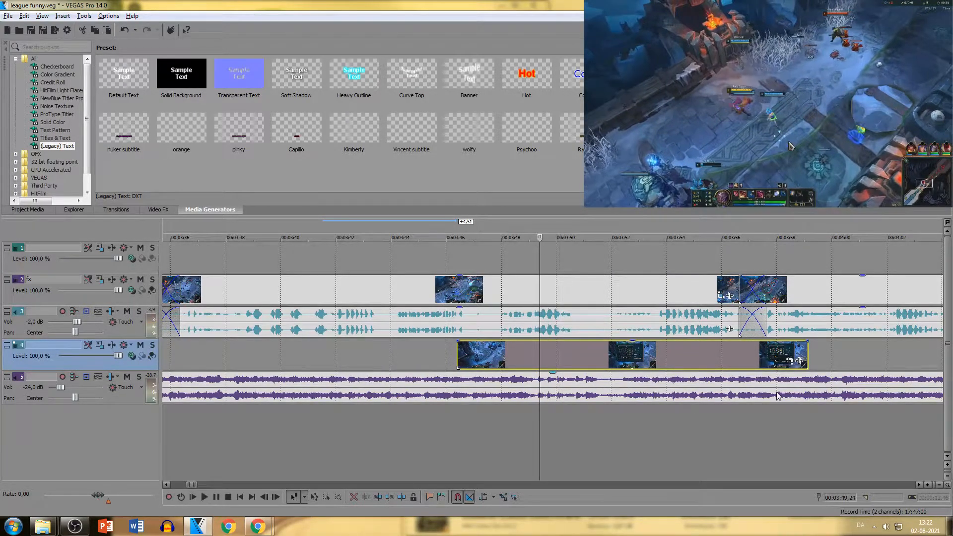
- Scrub through the pasted clip's later footage in its Pan/Crop window, then close the window
click(791, 361)
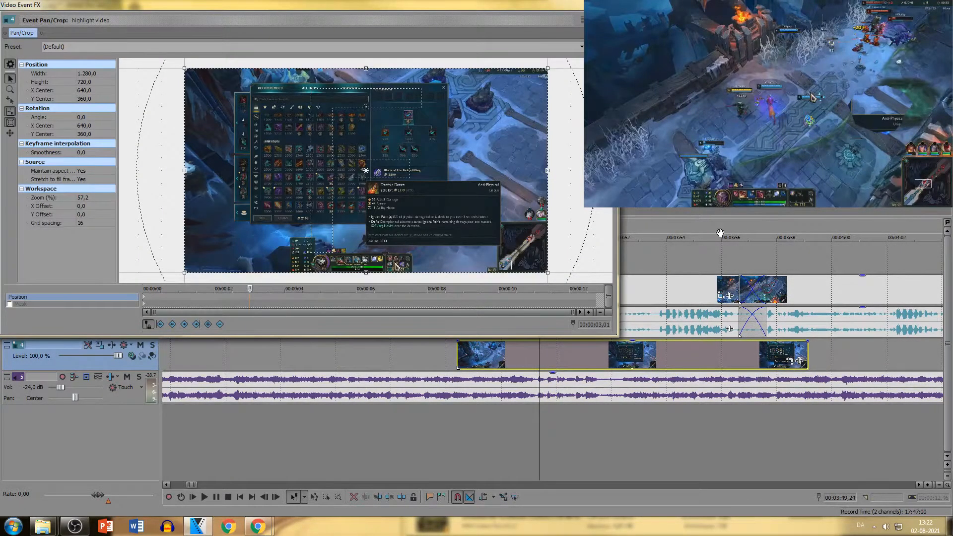
drag(251, 289, 497, 289)
click(608, 5)
- Extend the pasted clip to about 21 seconds and place it on track 4 starting at about 00:03:39
drag(782, 355, 941, 370)
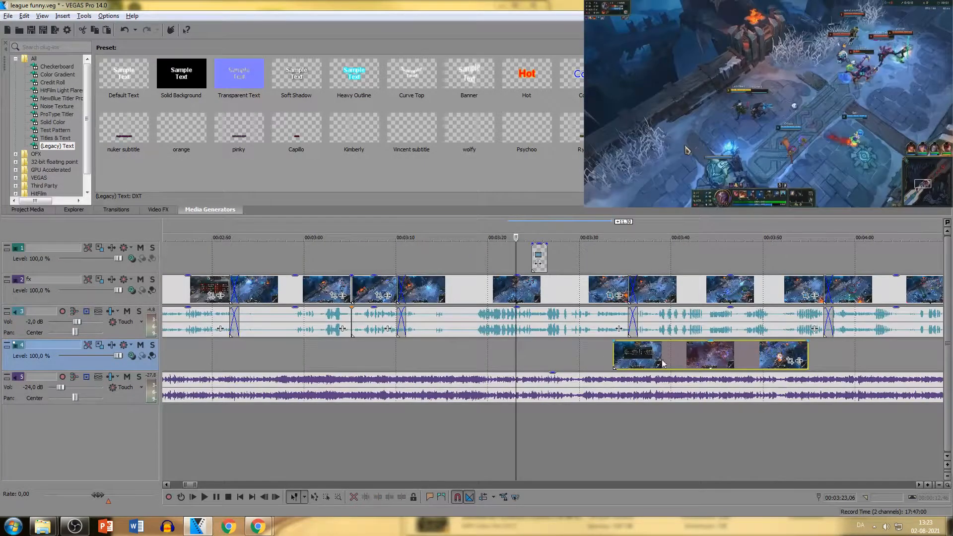
drag(662, 363, 710, 361)
- Play the timeline from about 00:03:37 to check how the pasted clip looks through the mask
click(694, 334)
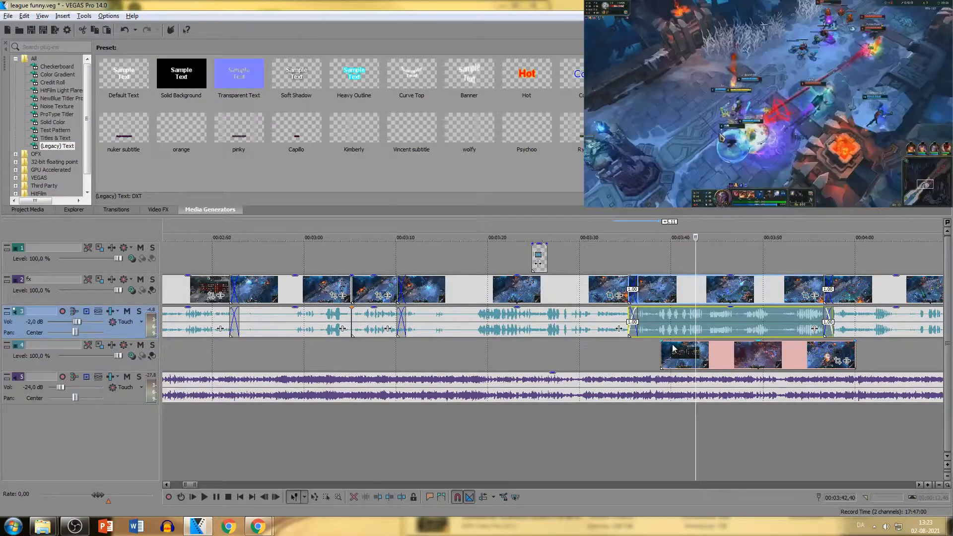
click(673, 348)
click(645, 348)
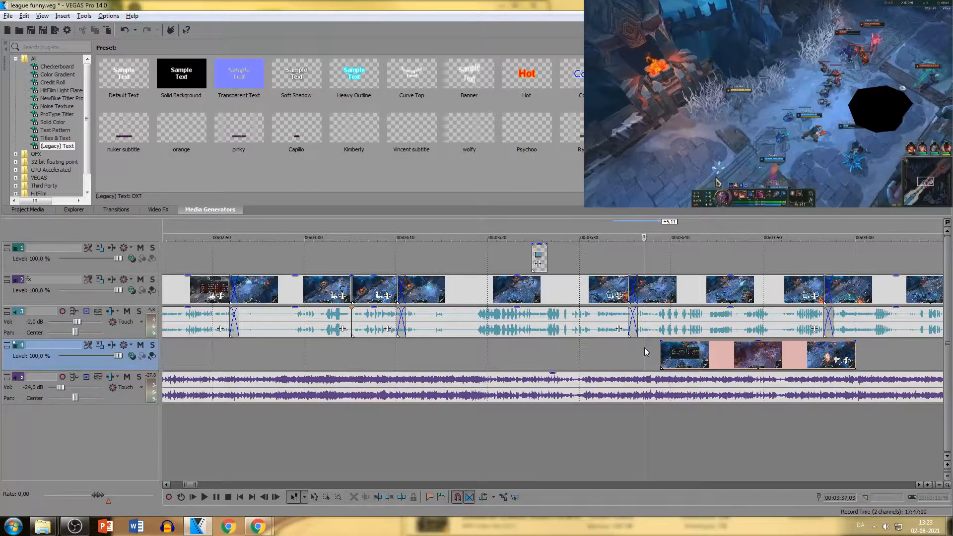
key(space)
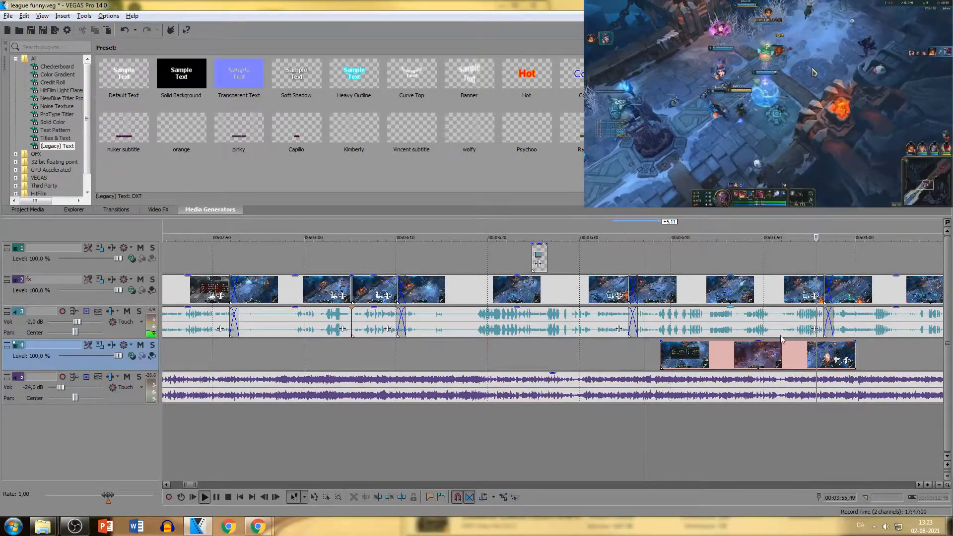
click(770, 357)
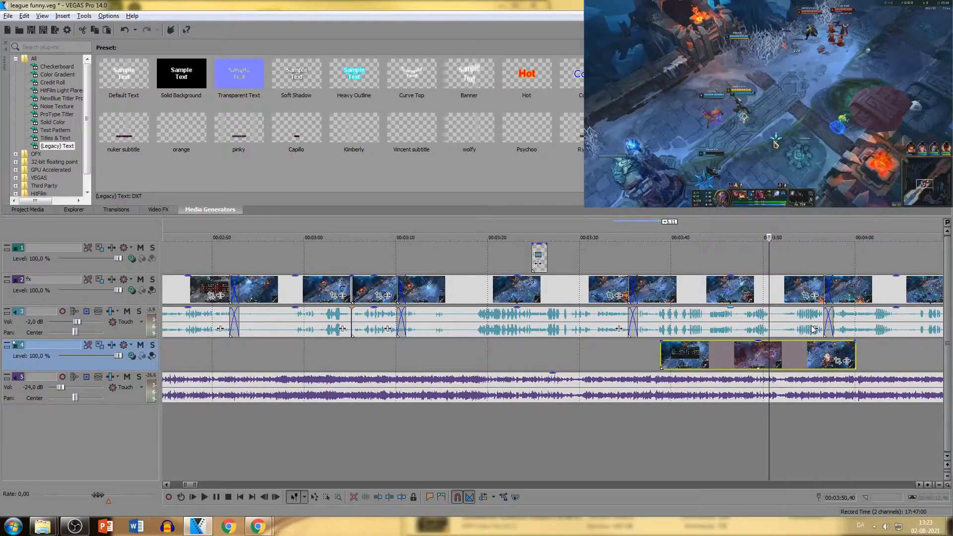
- Inspect the masked gameplay clip in Pan/Crop, close it and check the frame at about 00:03:39
click(807, 297)
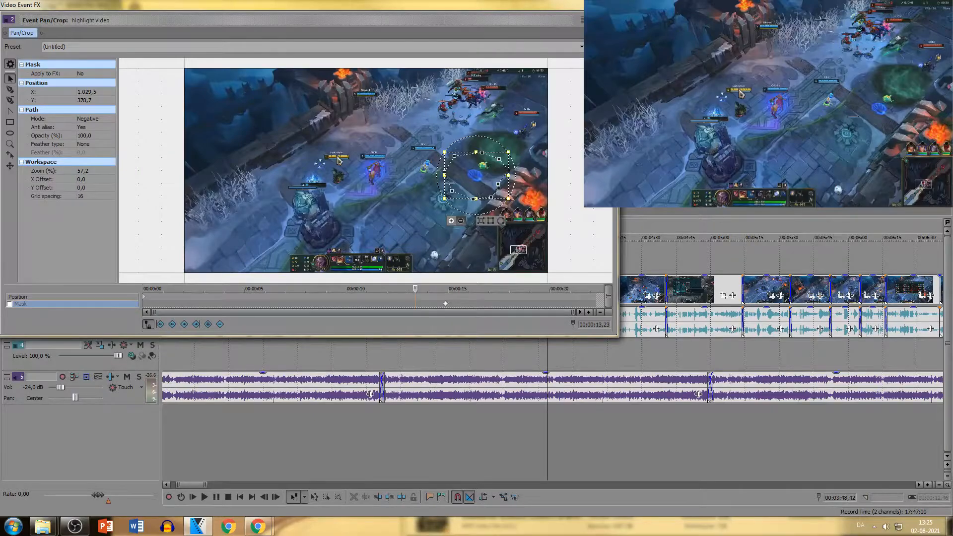
key(alt+F4)
click(512, 264)
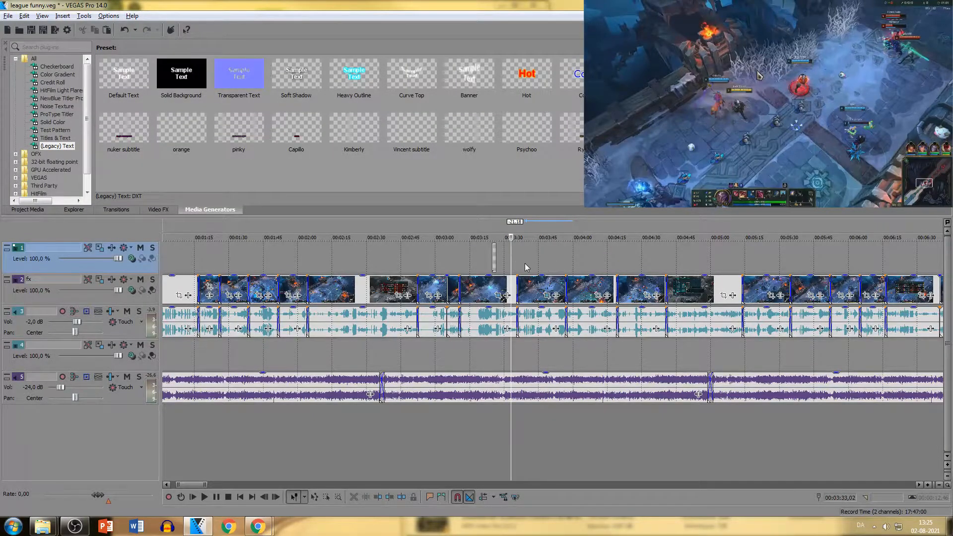
click(525, 265)
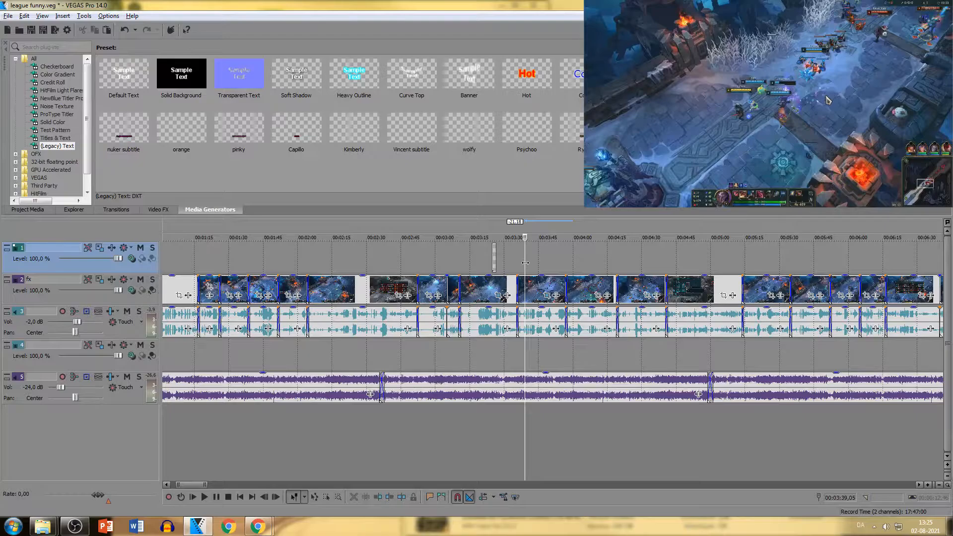
- Look through the file explorer, the transitions and the project's media
click(75, 209)
click(122, 209)
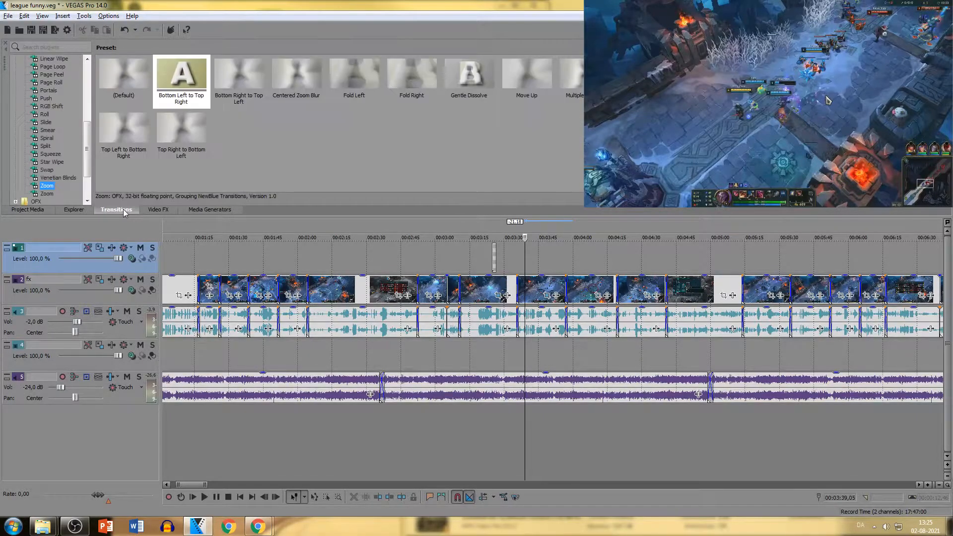
click(27, 210)
scroll(303, 259, down, 3)
scroll(216, 252, up, 2)
- Select the full length of the project on the timeline and examine its start and end
click(243, 251)
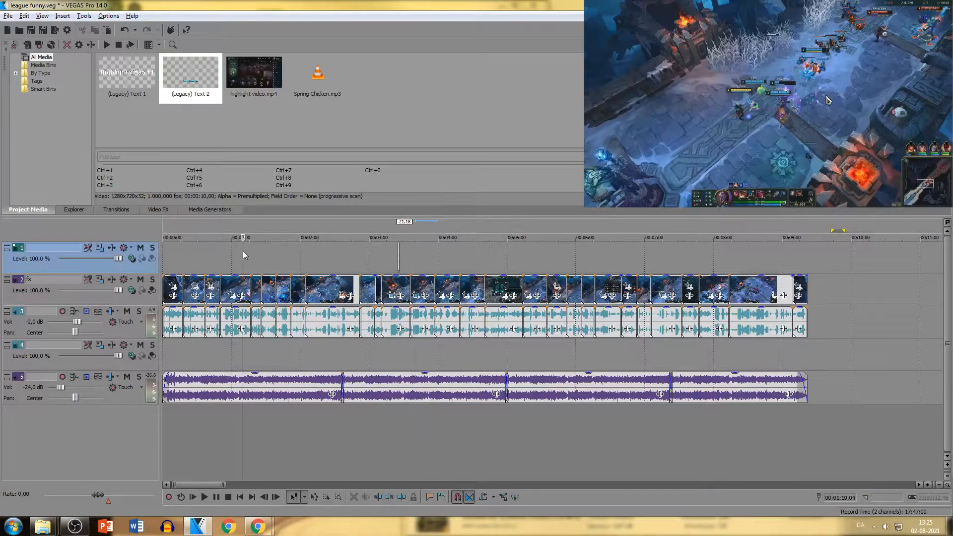
double_click(243, 252)
triple_click(354, 264)
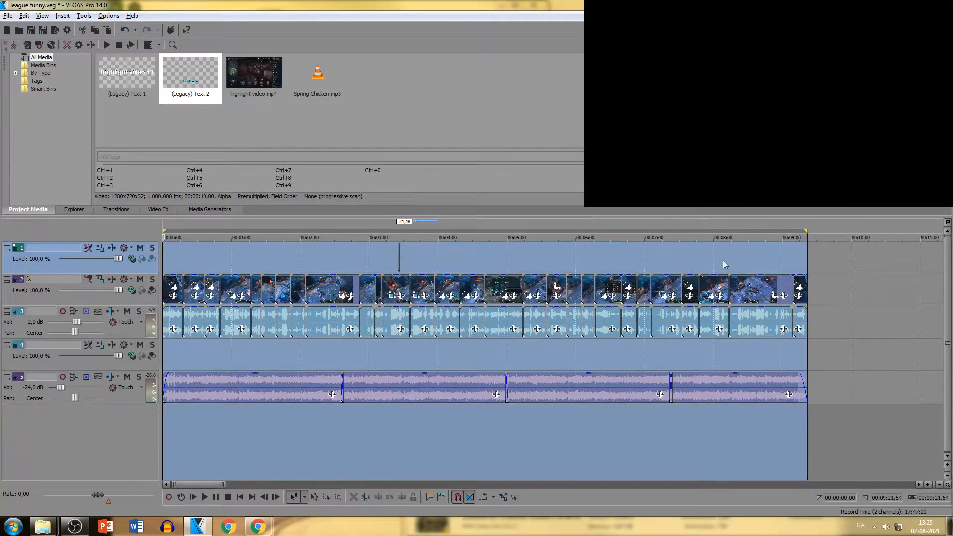
scroll(348, 248, down, 2)
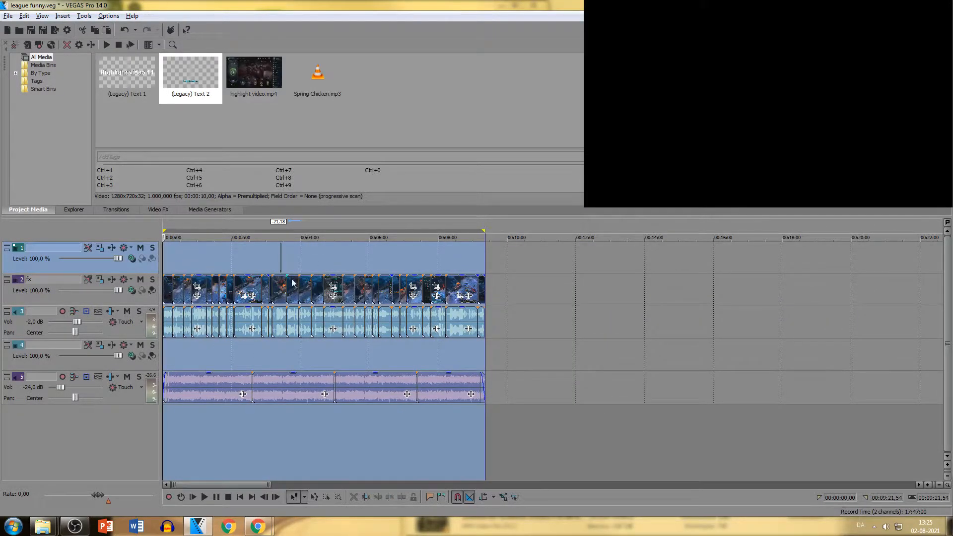
scroll(233, 397, up, 2)
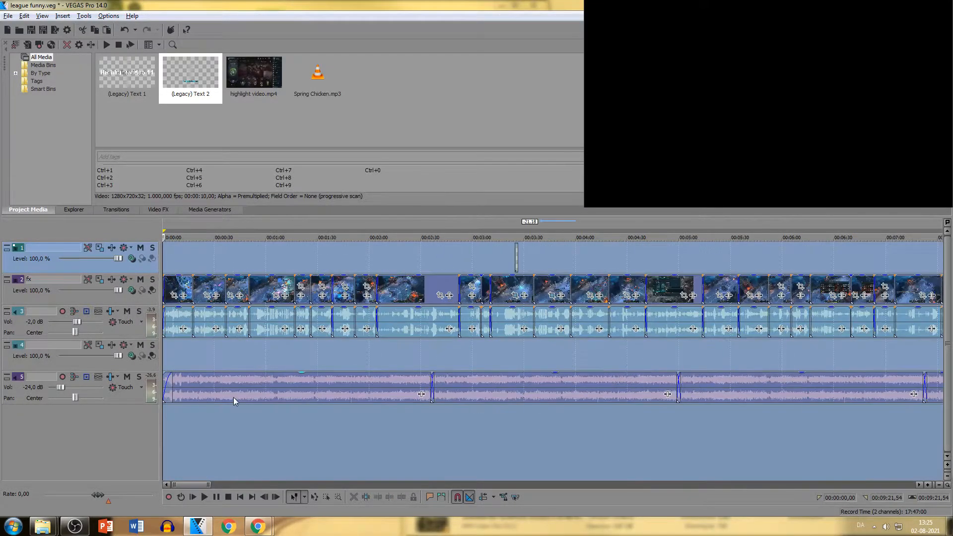
scroll(236, 293, up, 4)
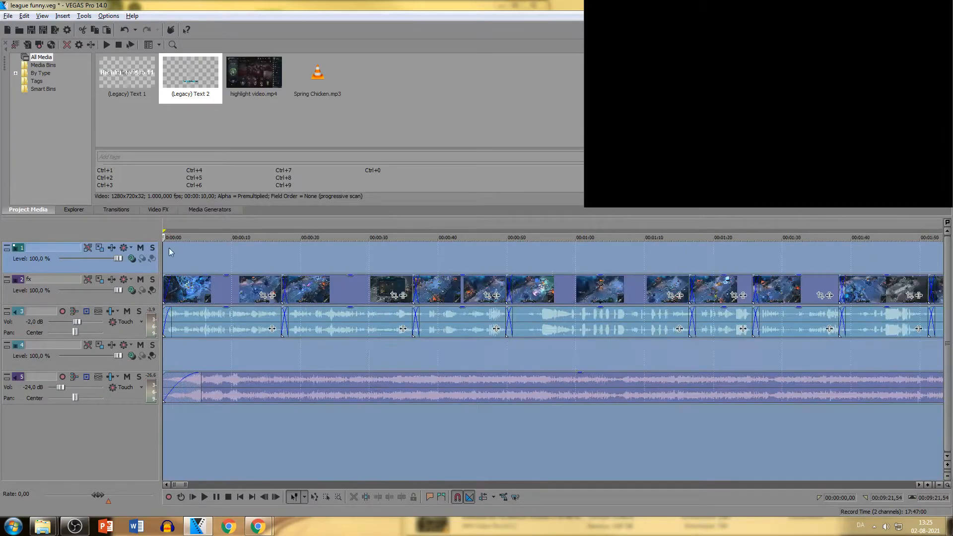
scroll(230, 288, down, 6)
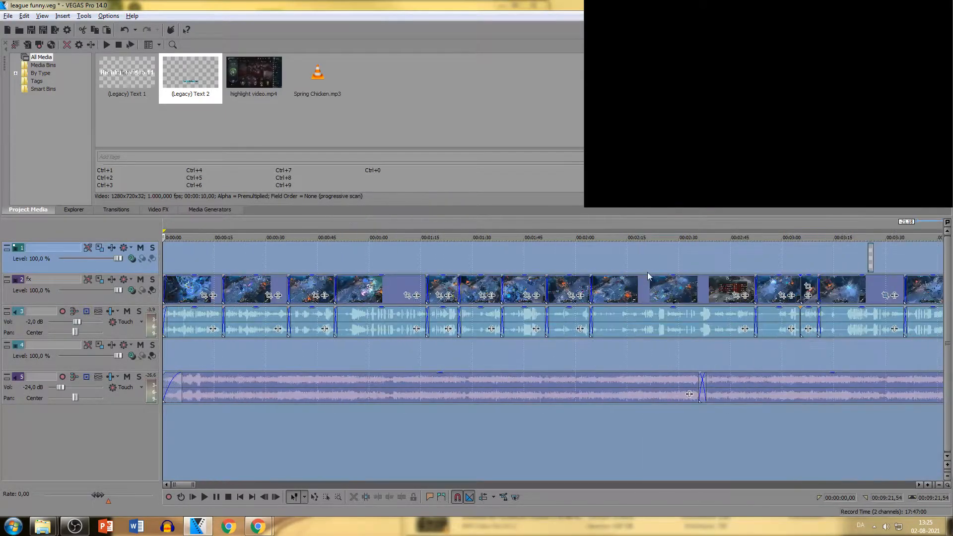
- Select the time range from the end of the last clip back to the project start for rendering
click(484, 259)
scroll(492, 279, up, 6)
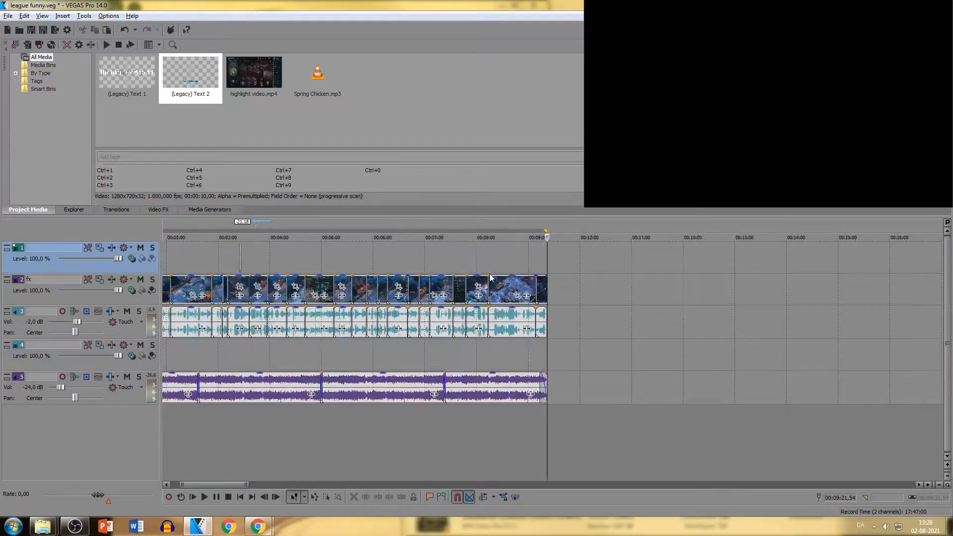
scroll(513, 282, down, 6)
scroll(191, 268, down, 4)
scroll(192, 268, up, 4)
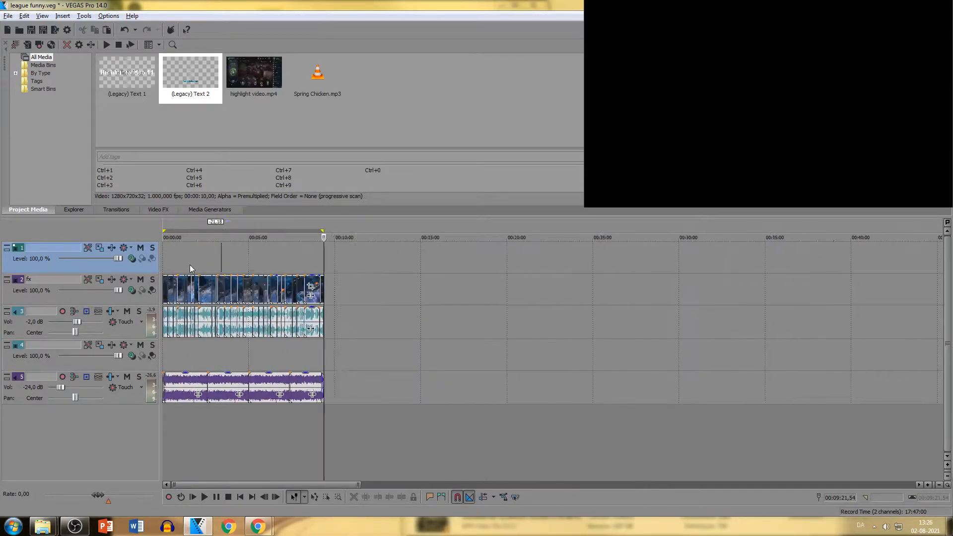
key(shift+Home)
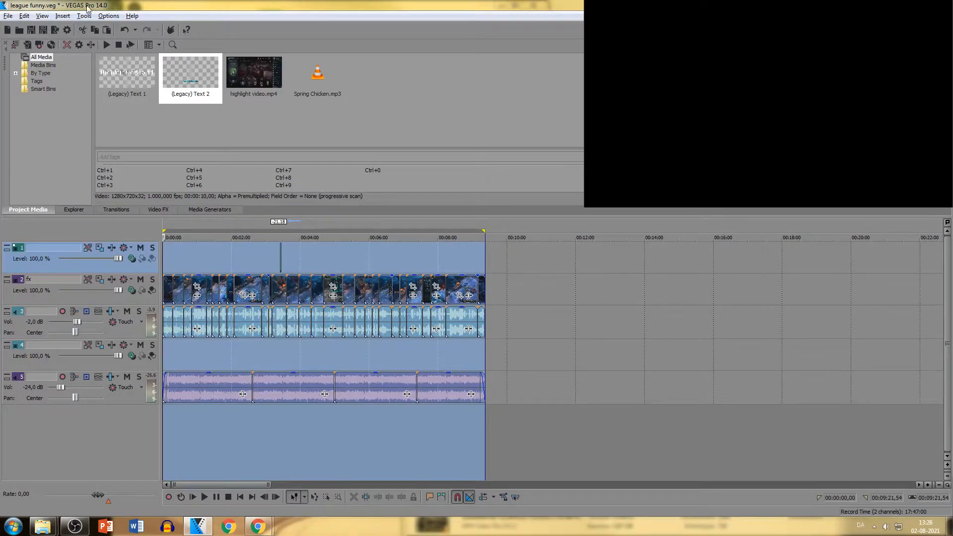
- Open the Render As dialog and list all output formats instead of only the favorites
click(8, 15)
click(57, 91)
drag(182, 42, 187, 53)
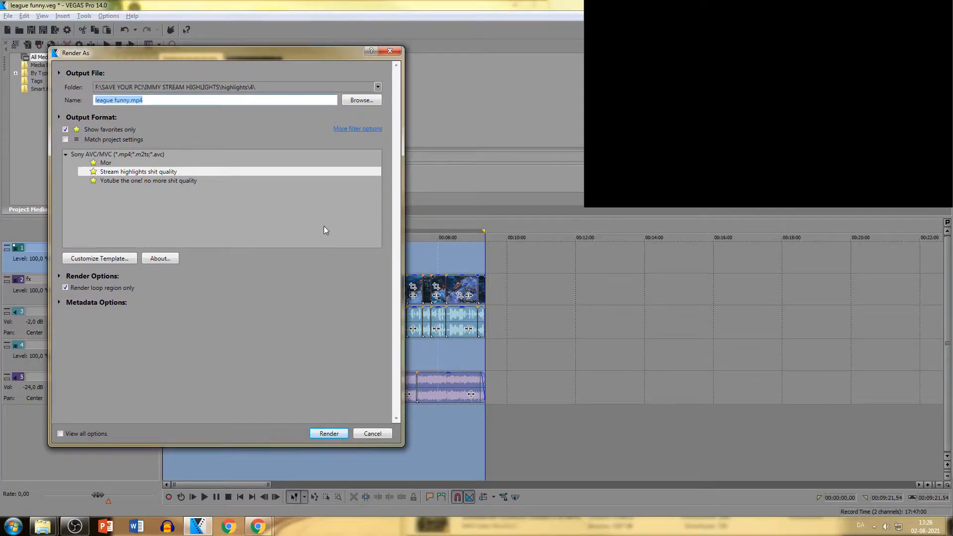
click(65, 129)
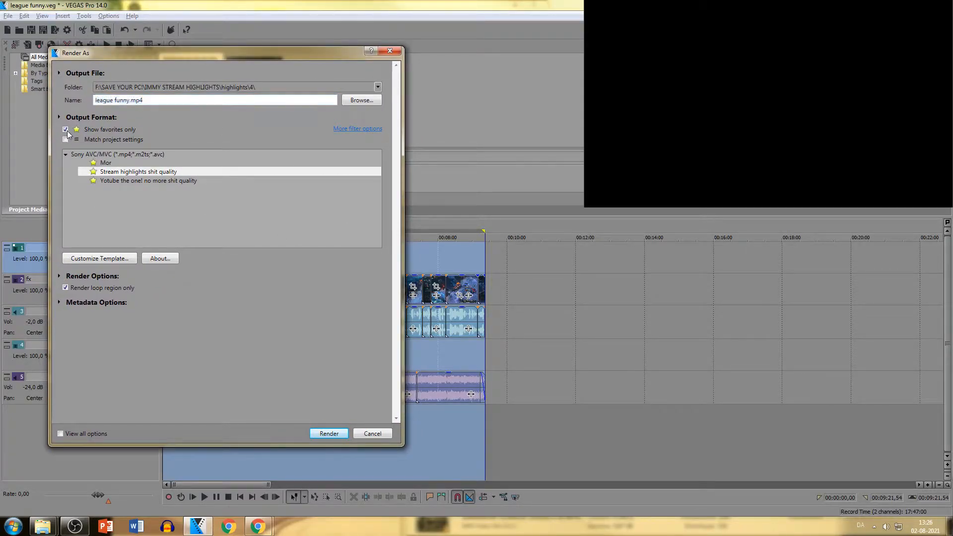
- Review the render options, keeping Render loop region only enabled, and the metadata options
click(59, 277)
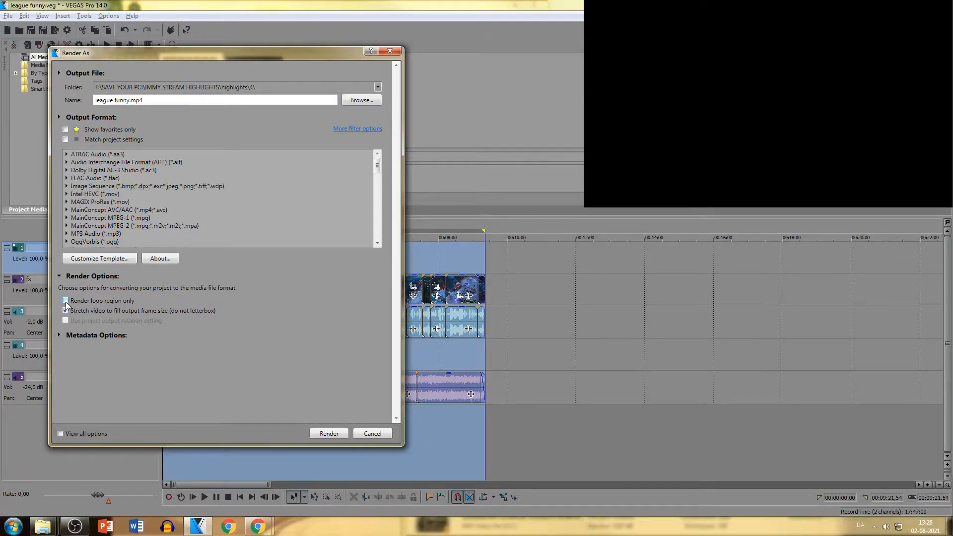
click(65, 301)
click(64, 276)
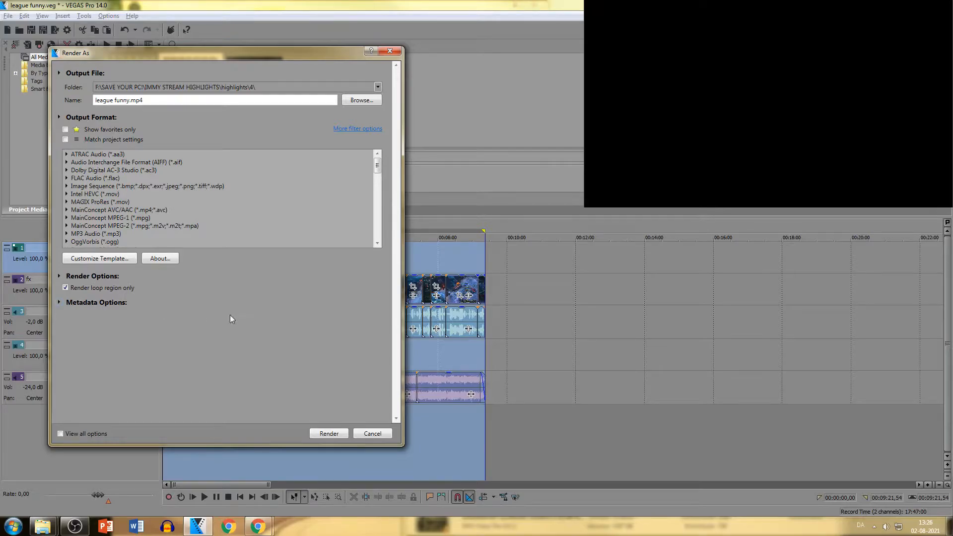
drag(258, 53, 209, 7)
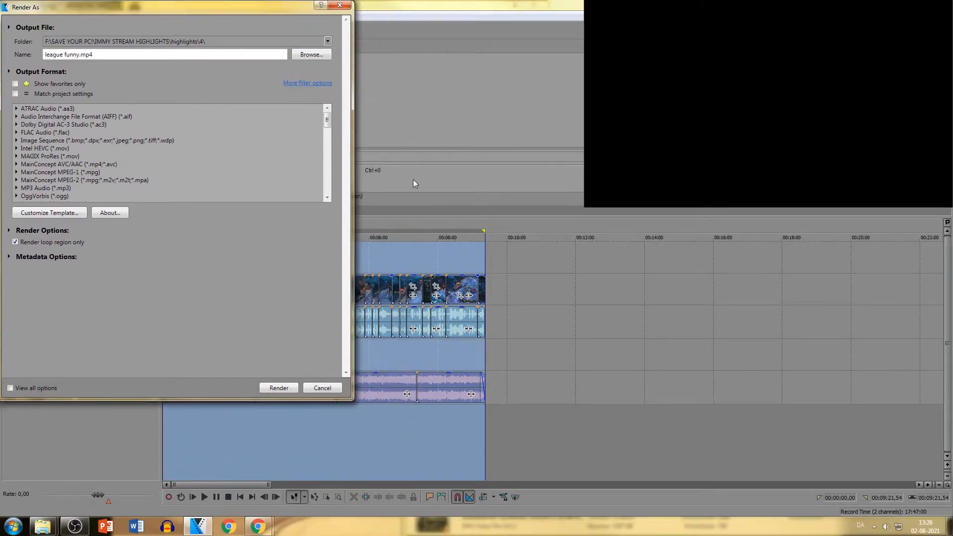
click(20, 257)
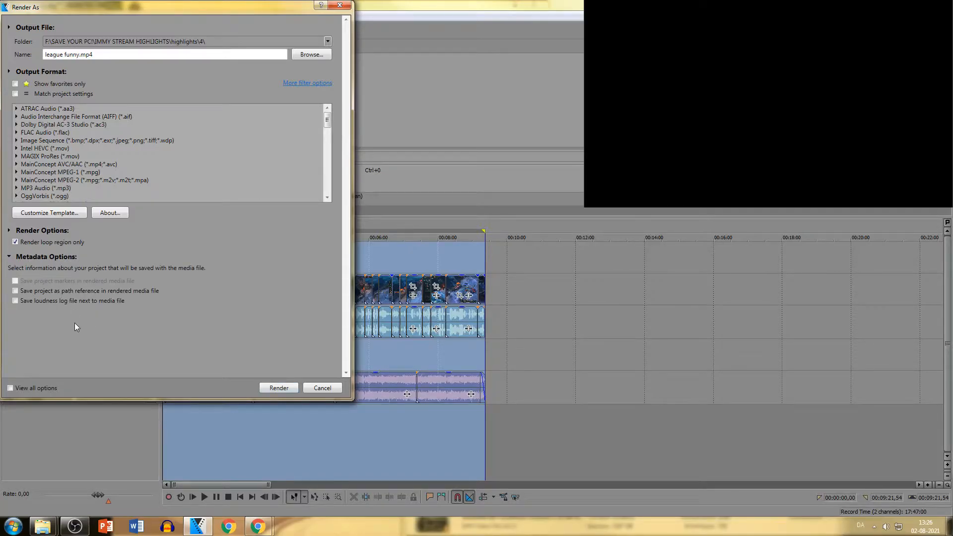
click(9, 256)
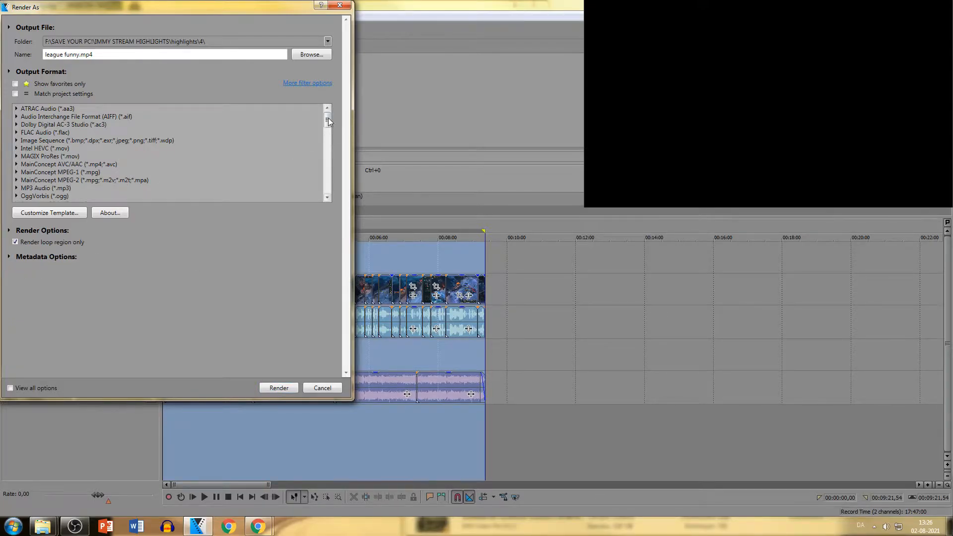
- Select the "Stream highlights shit quality" template under Sony AVC/MVC and open it for customization
mouse_move(328, 118)
mouse_down()
mouse_move(334, 205)
mouse_move(331, 106)
mouse_up()
click(327, 198)
click(327, 197)
scroll(327, 197, down, 8)
click(321, 190)
drag(329, 154, 327, 134)
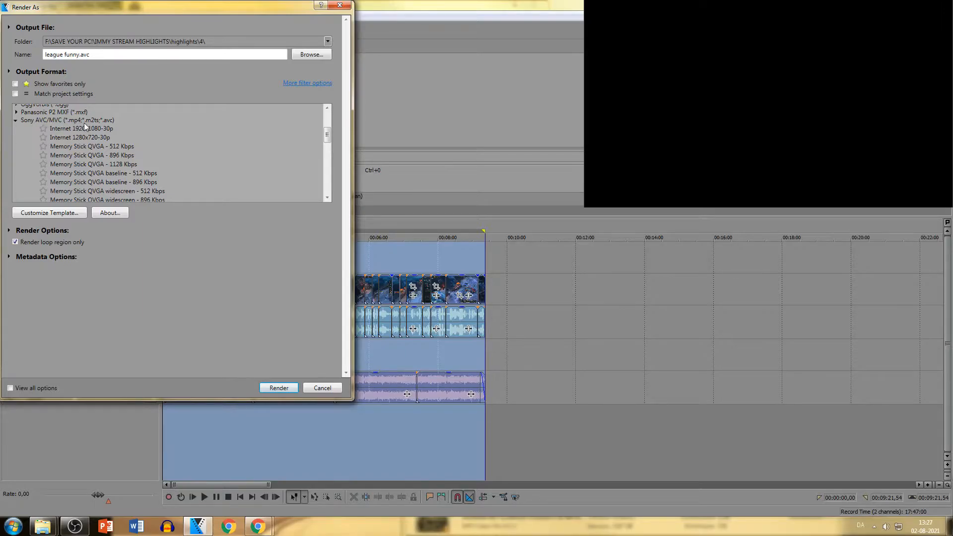
drag(326, 142, 328, 179)
click(90, 155)
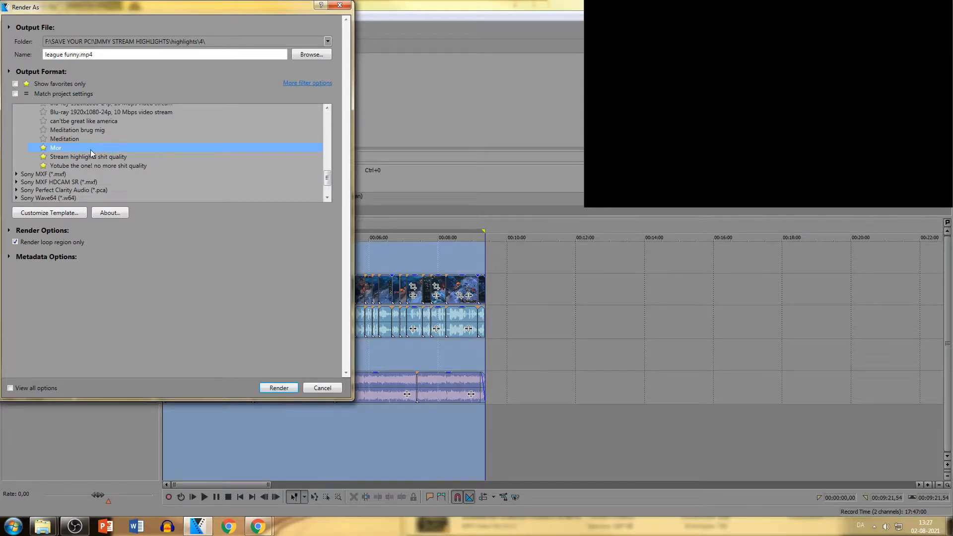
click(80, 213)
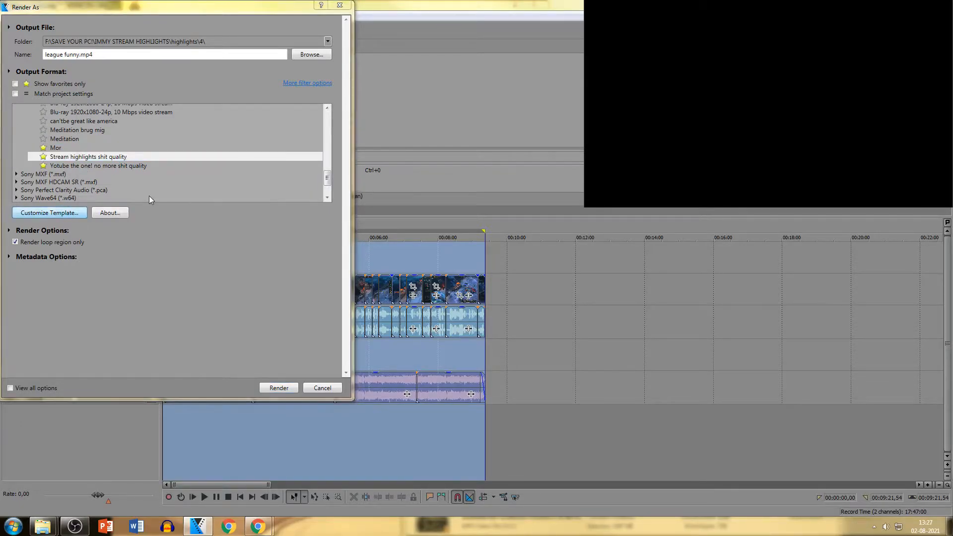
- Close the current template's custom settings and open the "Yotube the one! no more shit quality" template for customization
drag(164, 39, 463, 63)
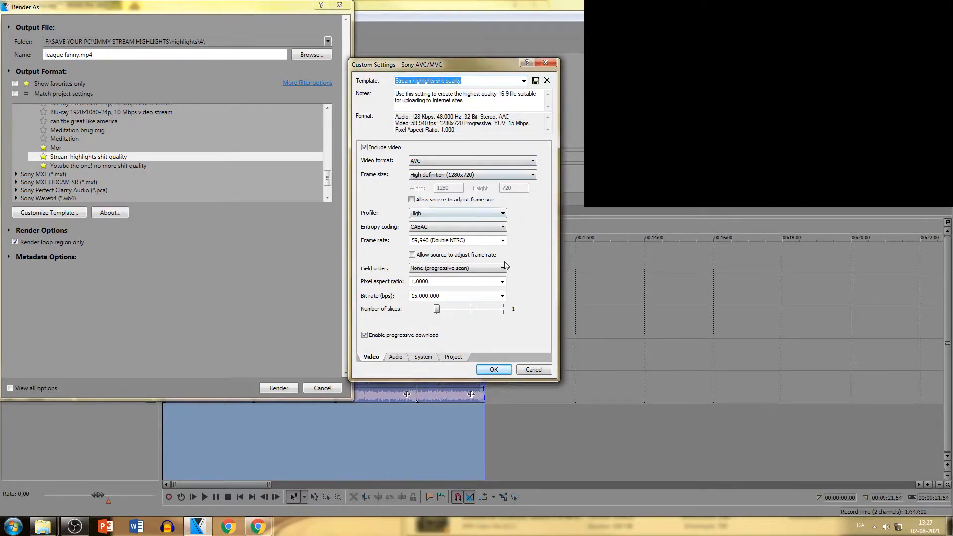
click(534, 370)
click(84, 166)
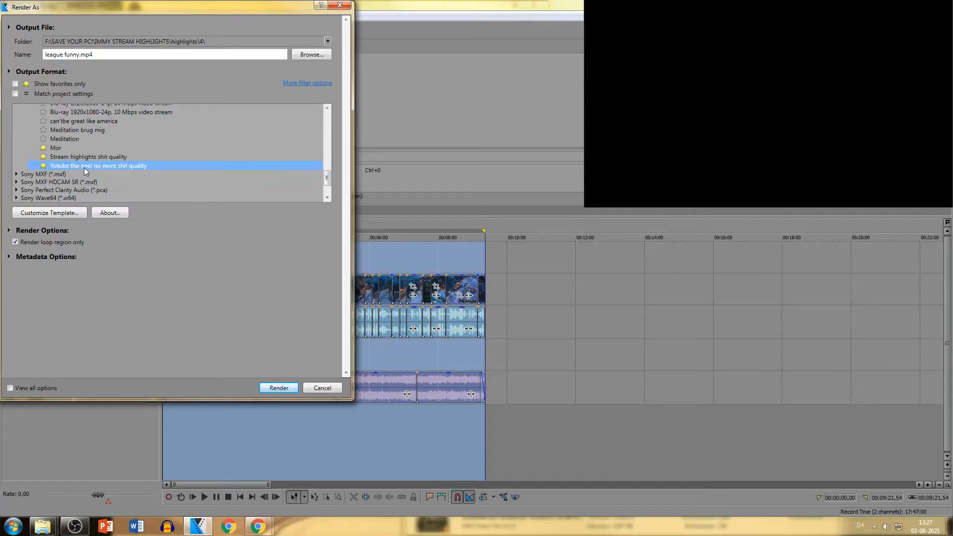
click(58, 217)
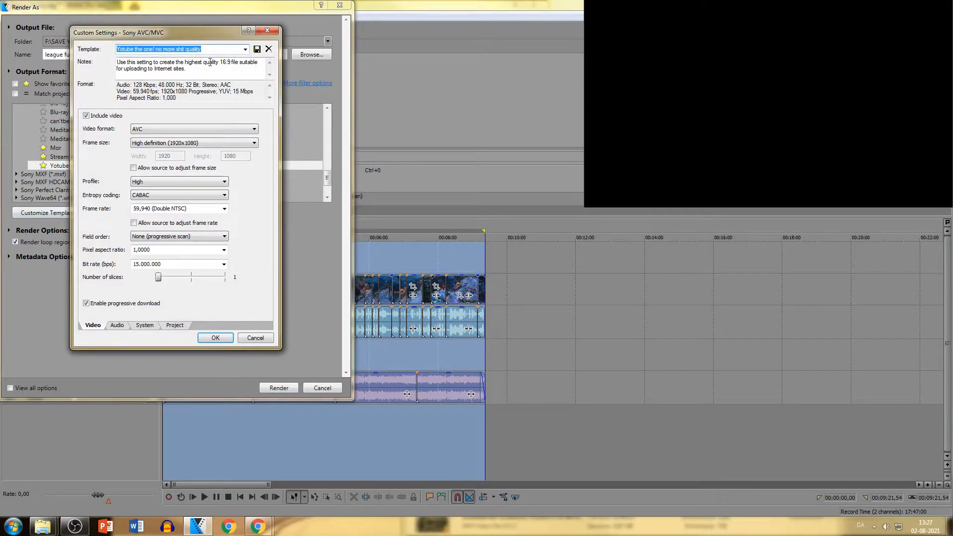
drag(181, 38, 452, 40)
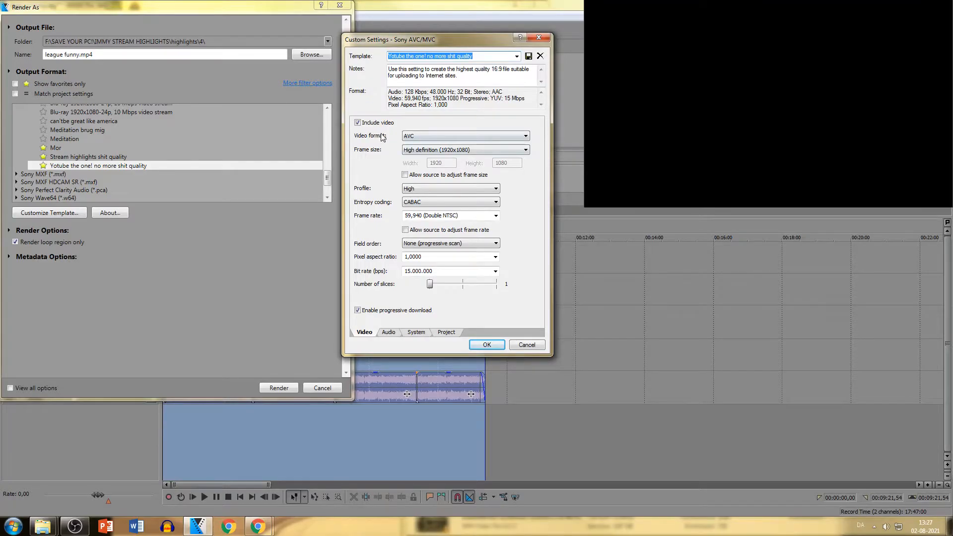
- Review the template's video format and frame size choices, keeping High definition (1920x1080)
click(420, 135)
click(420, 134)
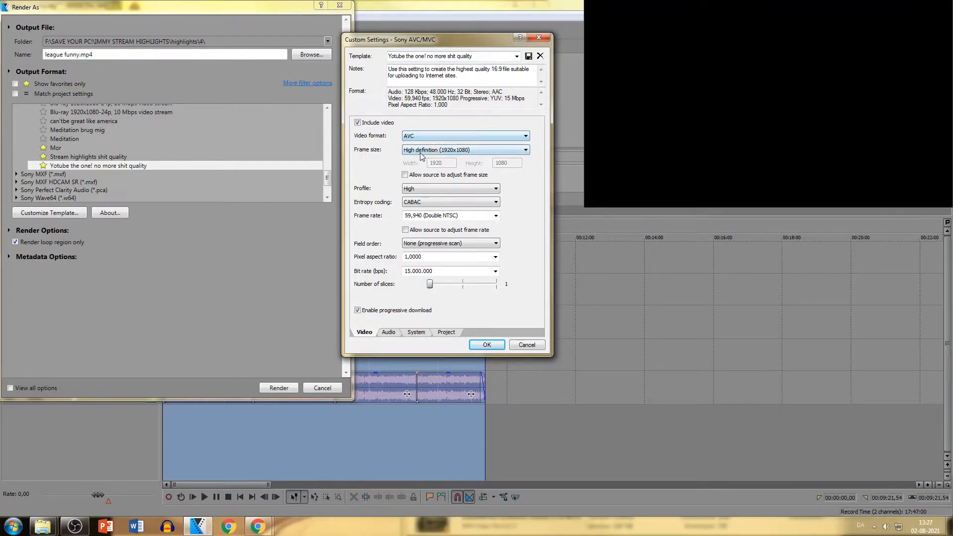
click(421, 153)
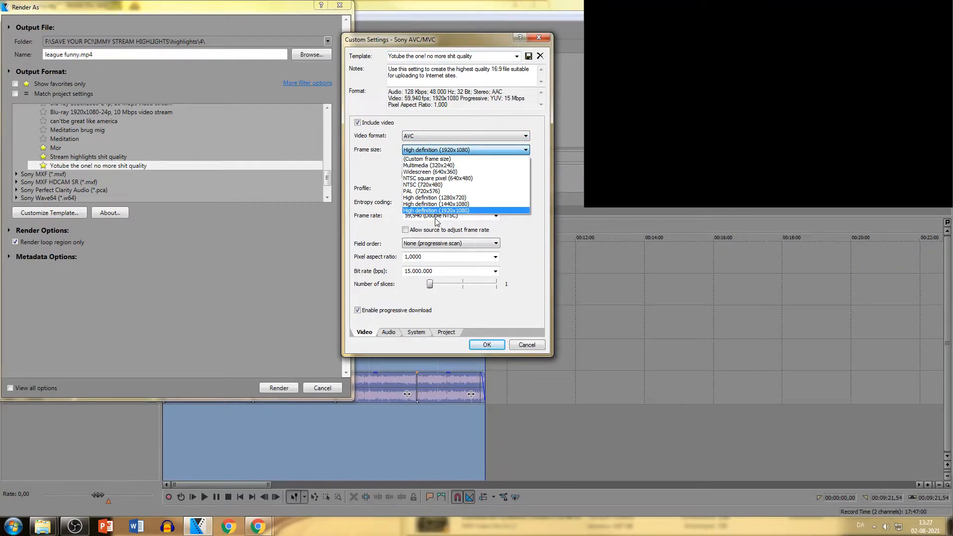
click(477, 151)
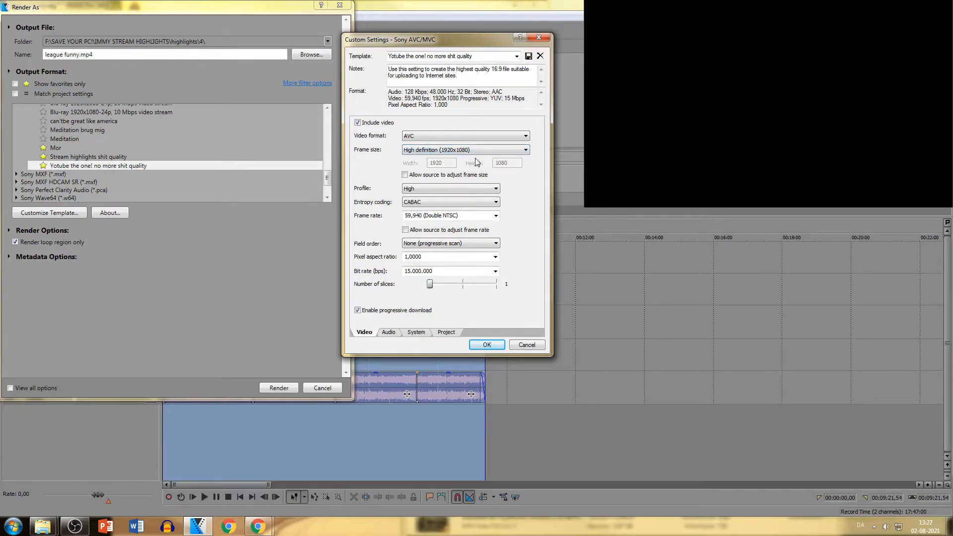
click(476, 153)
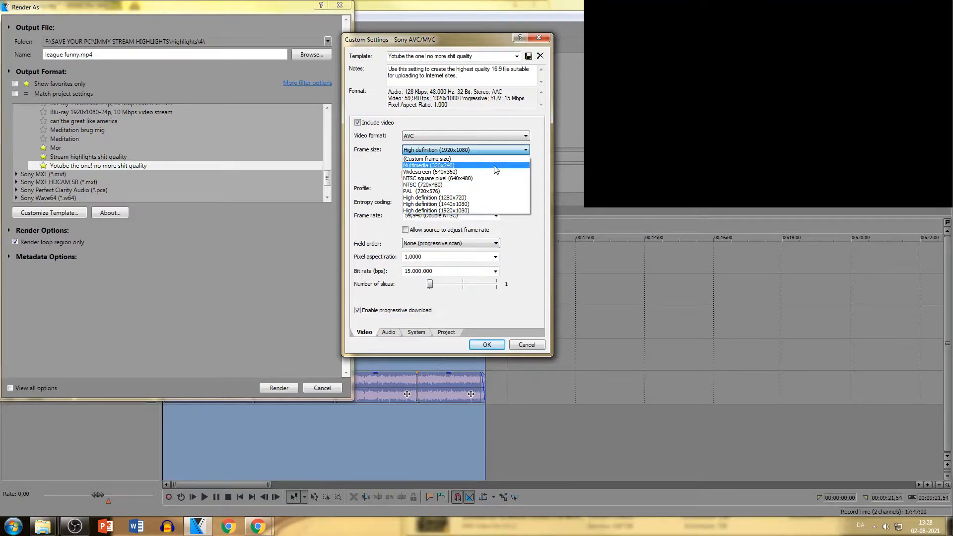
click(459, 212)
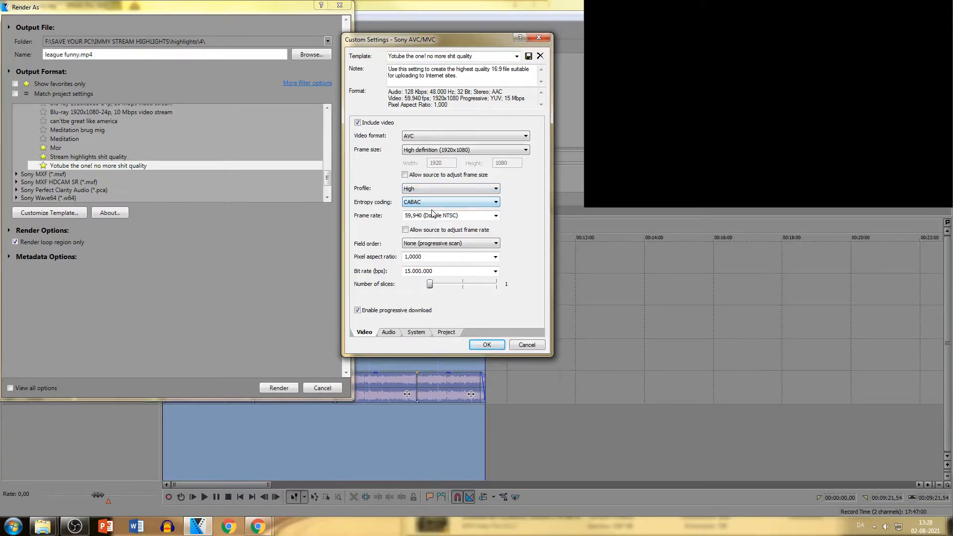
- Review the available frame rates, keeping 59,940 (Double NTSC), and leave the custom settings and Render As dialogs
click(450, 217)
click(496, 216)
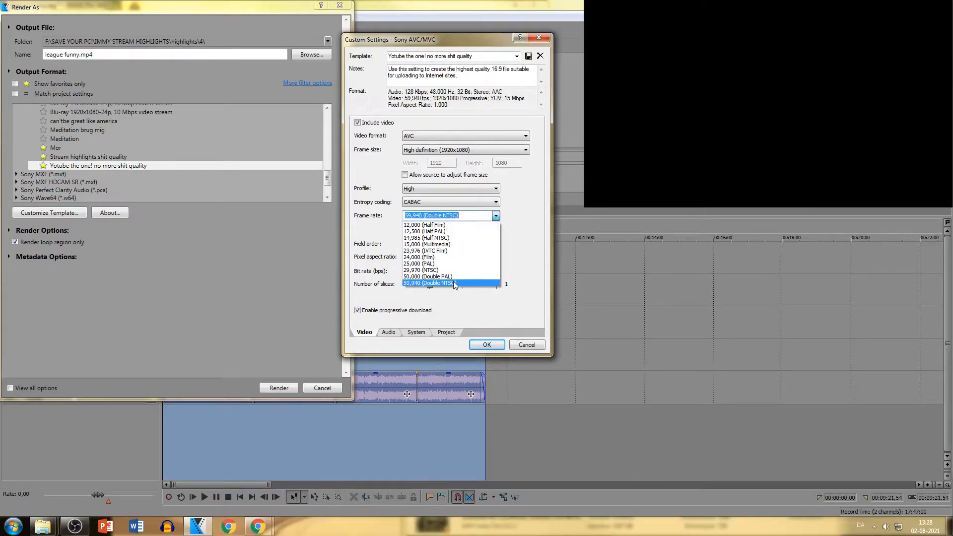
click(533, 268)
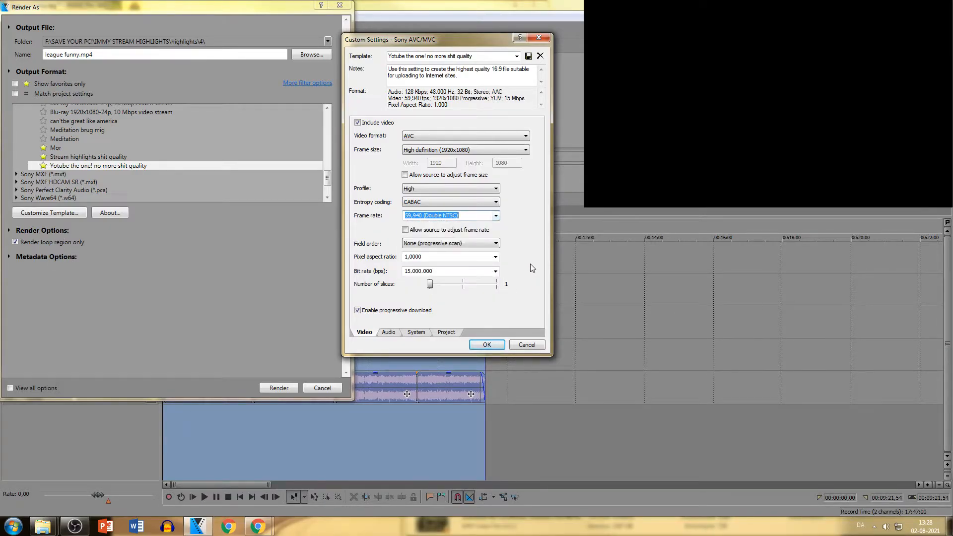
click(497, 218)
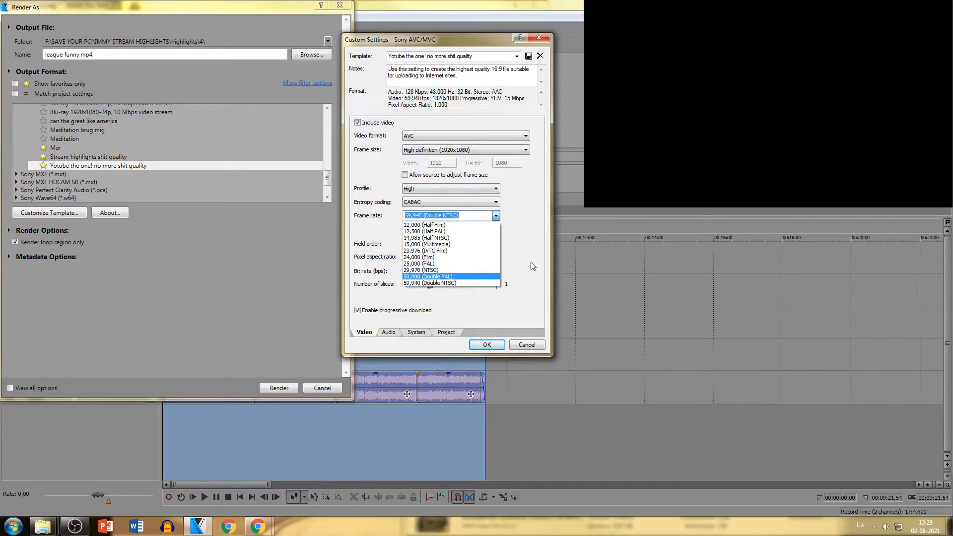
click(496, 217)
click(496, 217)
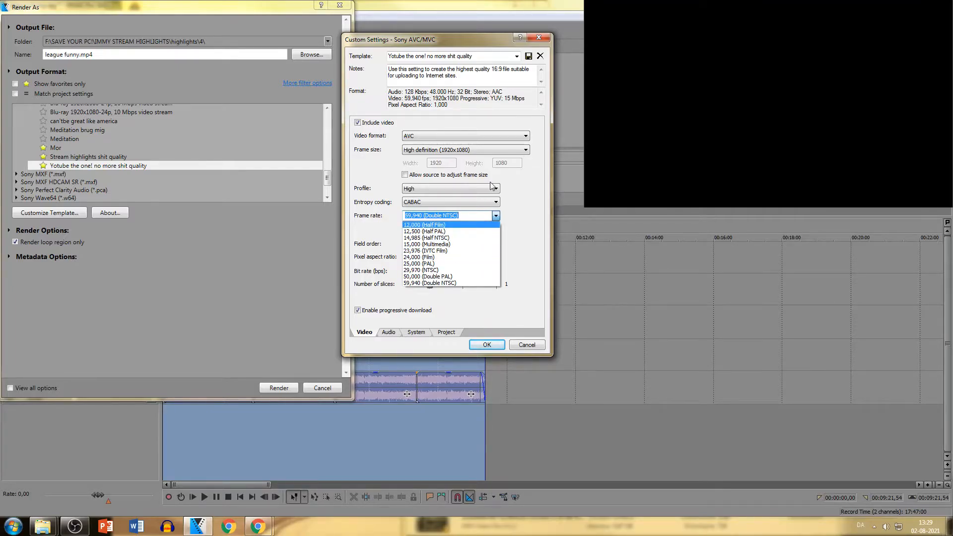
click(495, 215)
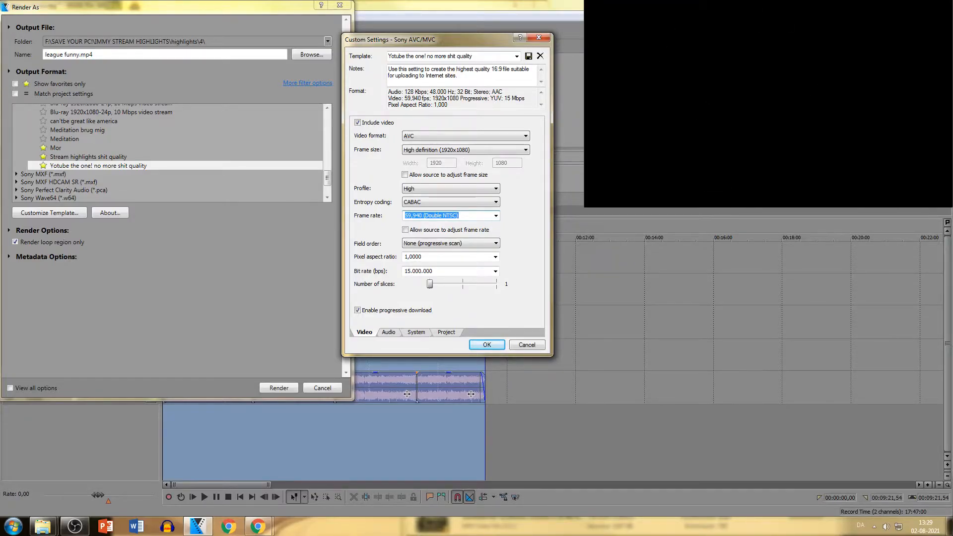
click(493, 344)
click(328, 388)
- Check the project resolution in the Video Preview window and the media properties of a gameplay clip on track 2
drag(702, 13, 313, 131)
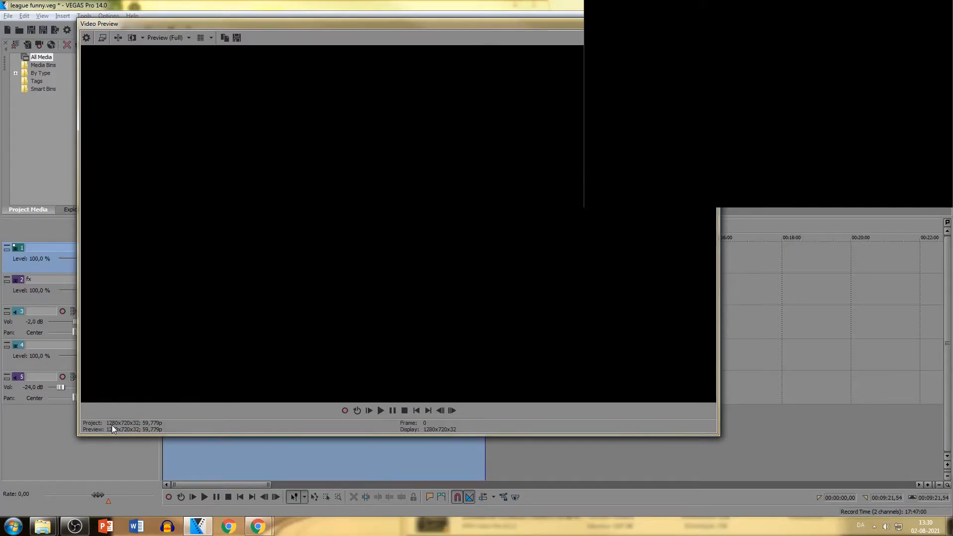
drag(274, 23, 952, 70)
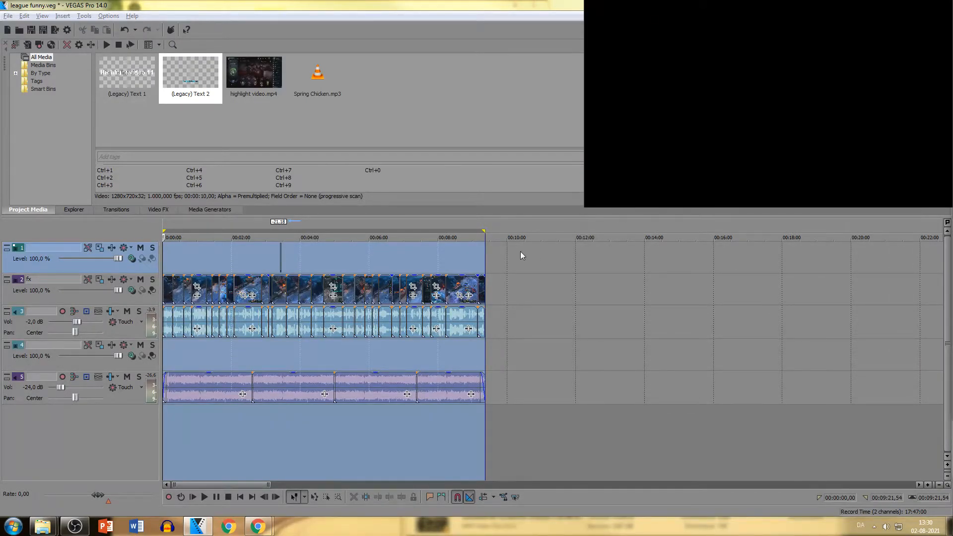
click(397, 294)
scroll(399, 296, up, 8)
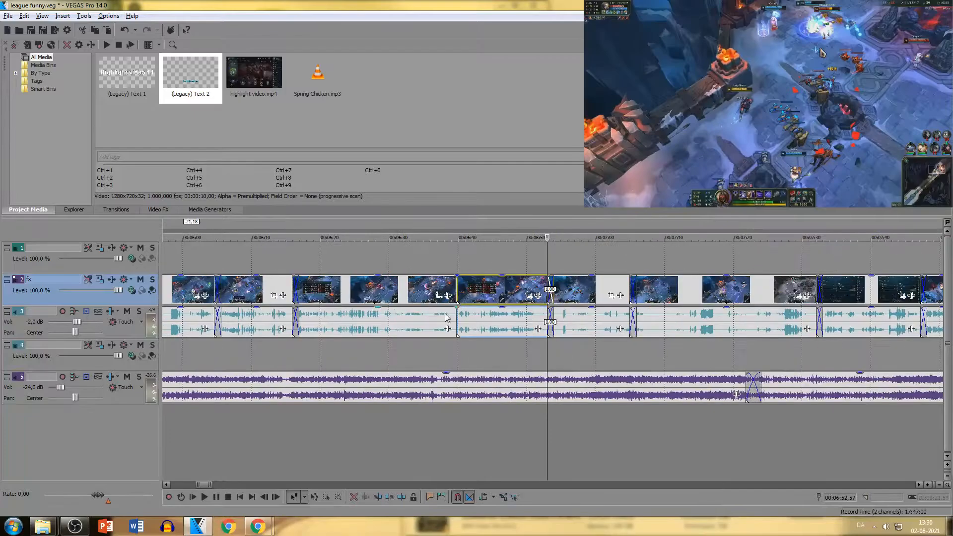
right_click(409, 292)
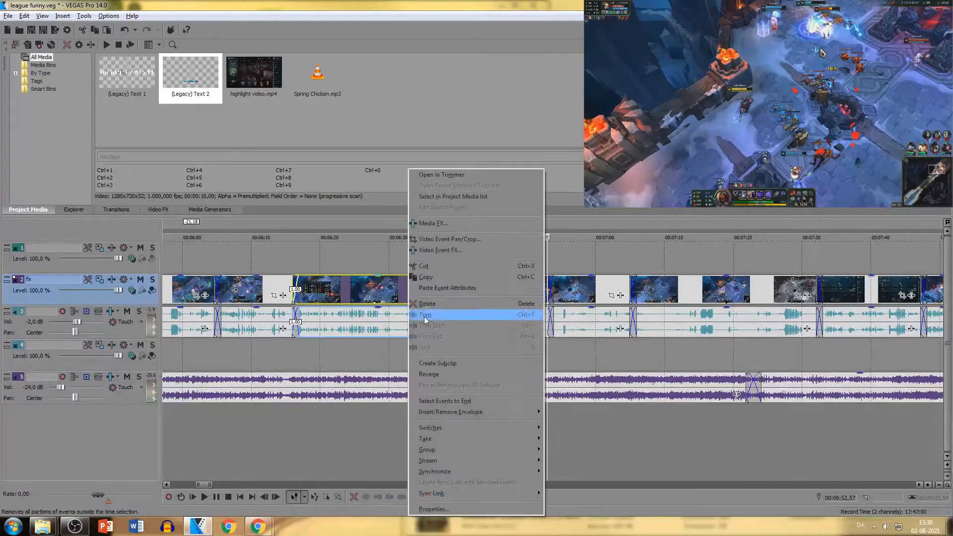
click(434, 509)
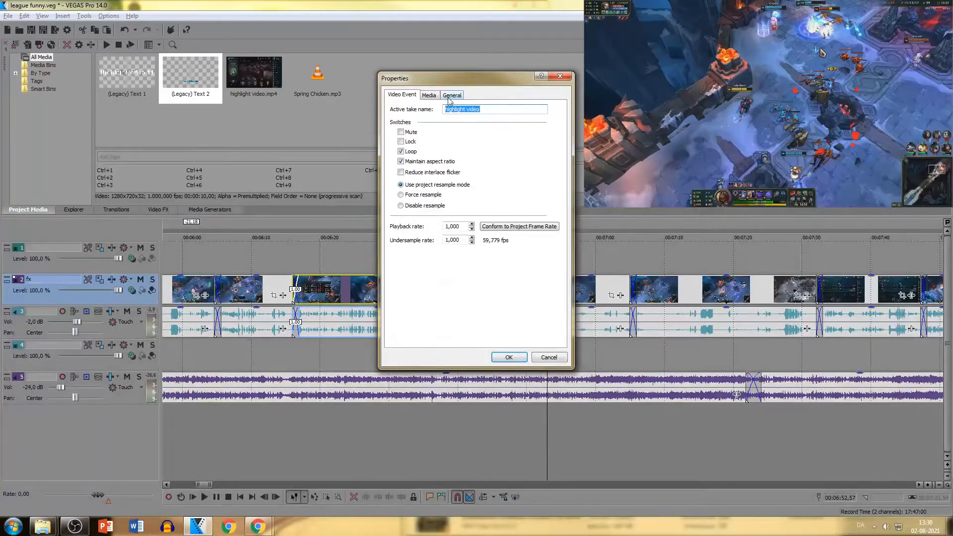
click(438, 97)
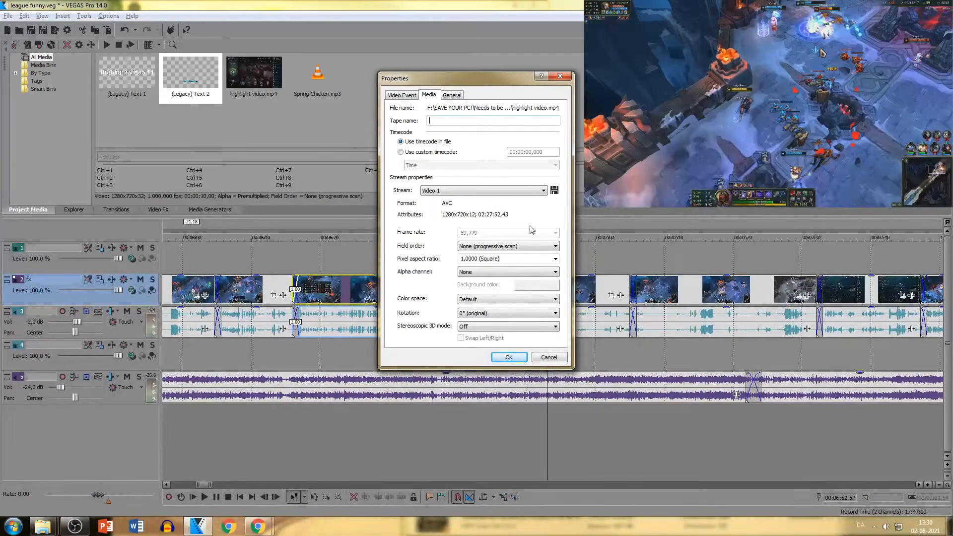
click(550, 358)
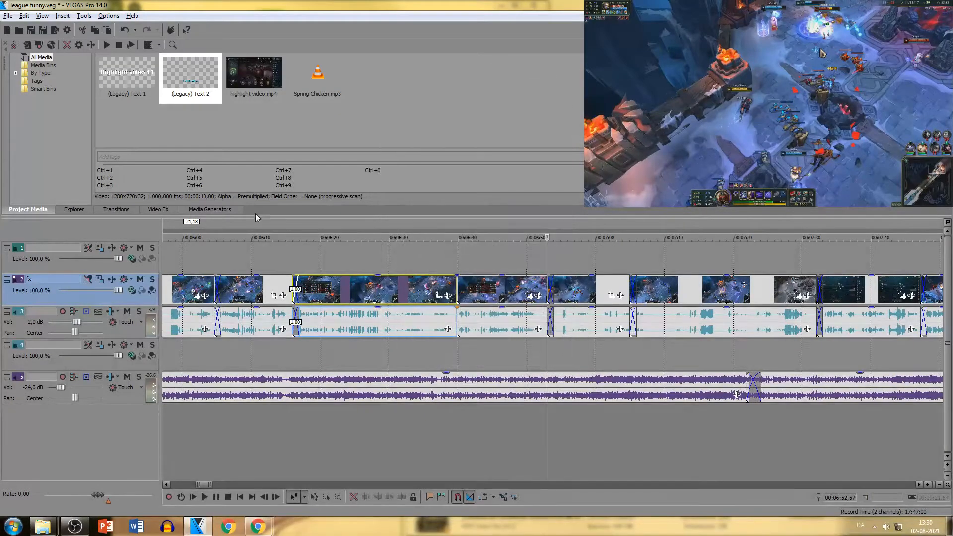
- Find the "i can only block one" text event on track 1 and check its generated media frame size
click(337, 251)
scroll(443, 263, down, 8)
scroll(309, 266, up, 5)
scroll(302, 266, down, 2)
click(342, 259)
scroll(342, 258, up, 8)
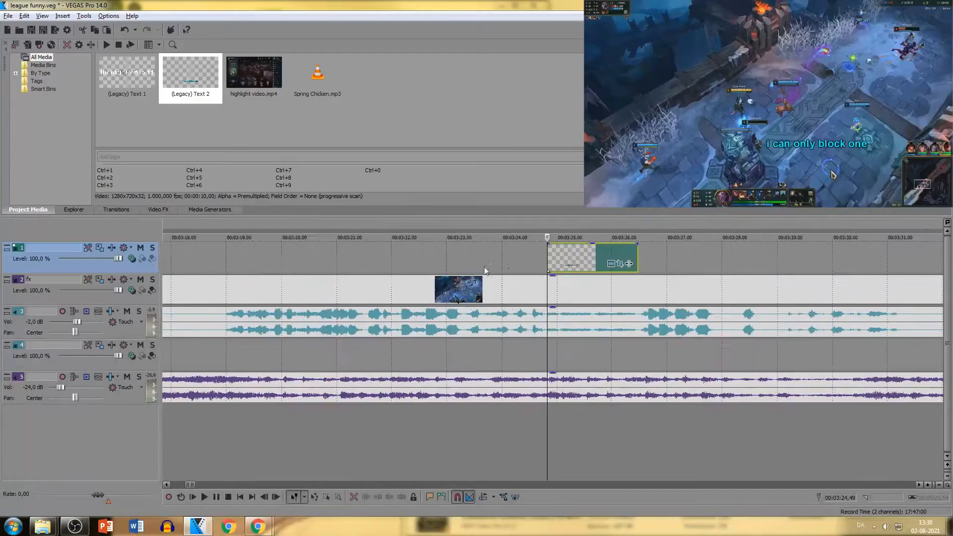
click(612, 265)
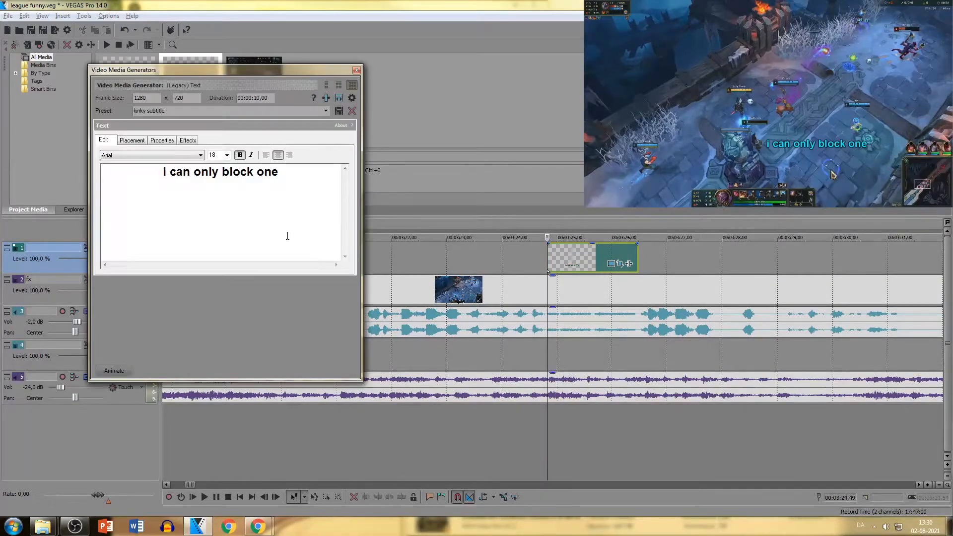
double_click(140, 98)
key(Tab)
click(356, 70)
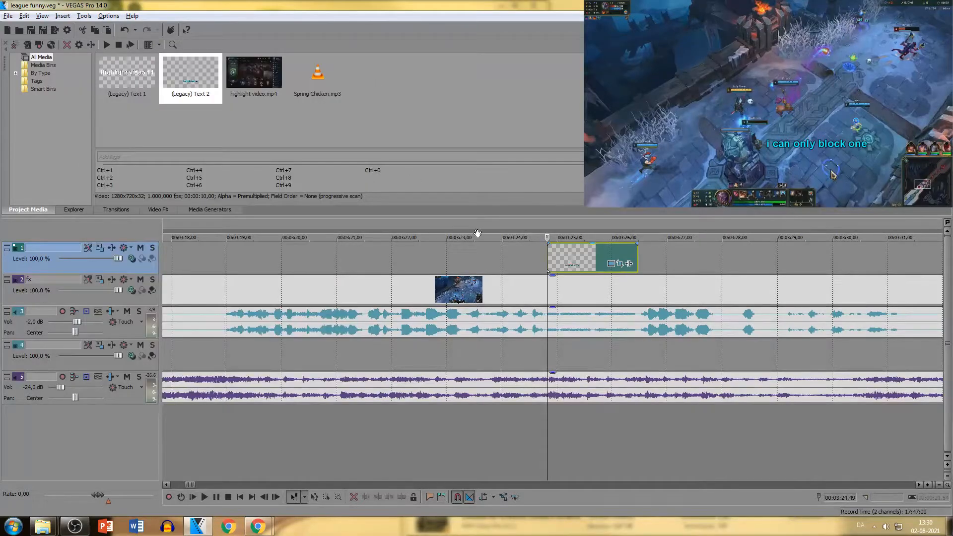
scroll(685, 332, up, 2)
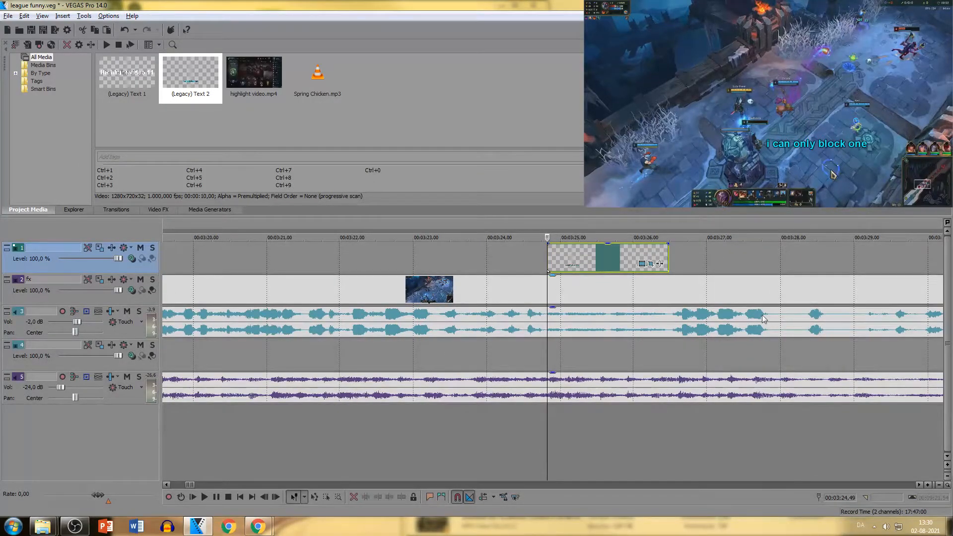
- Reopen Render As and compare the custom settings of the "Stream highlights shit quality" and "Yotube the one! no more shit quality" templates
click(9, 16)
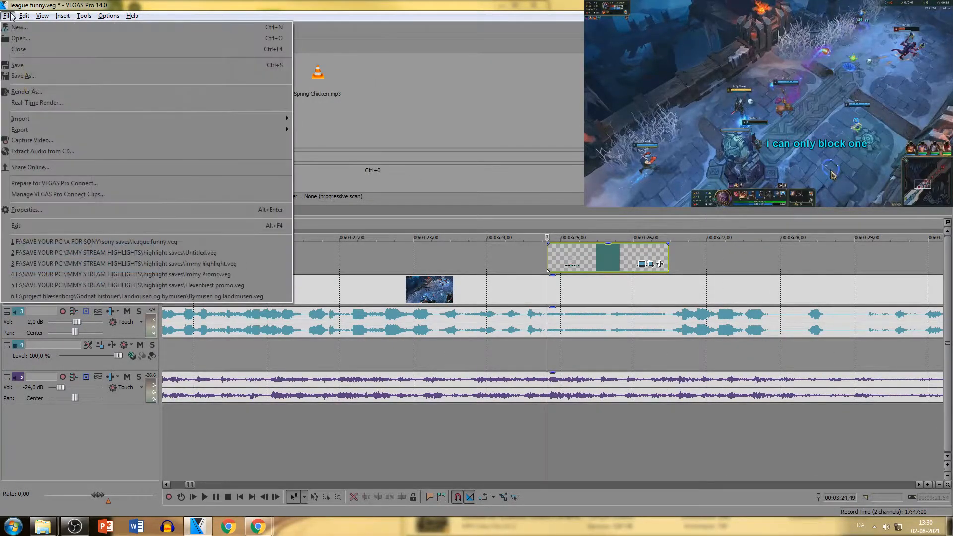
click(43, 92)
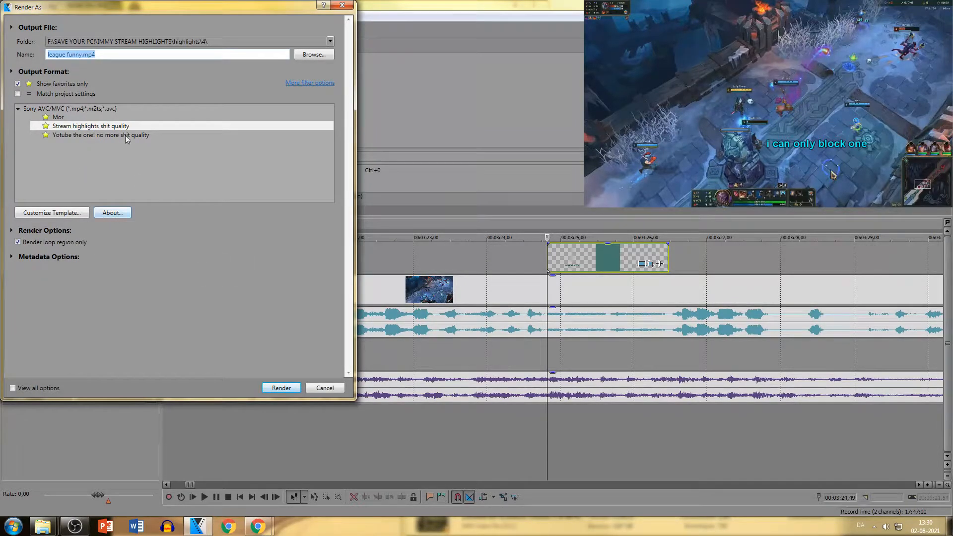
click(78, 209)
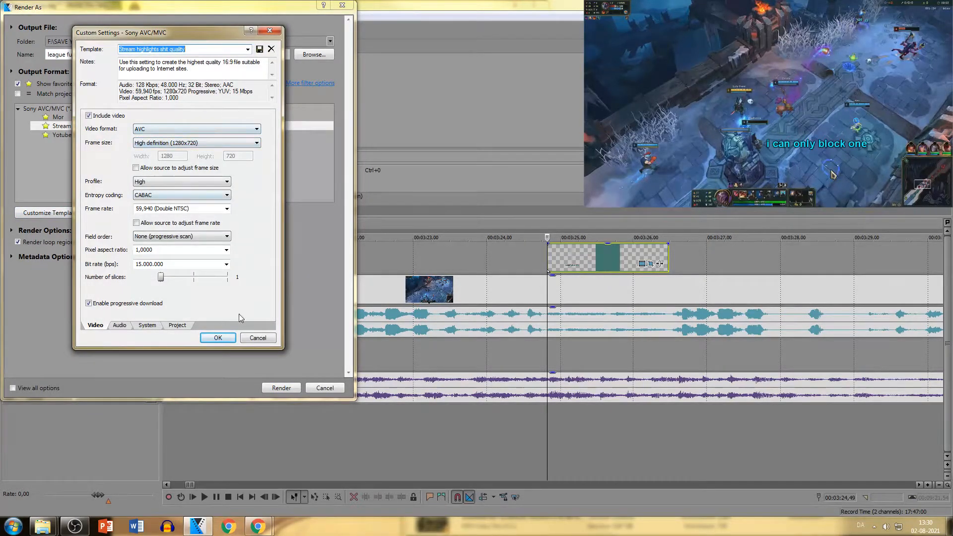
click(256, 338)
click(114, 134)
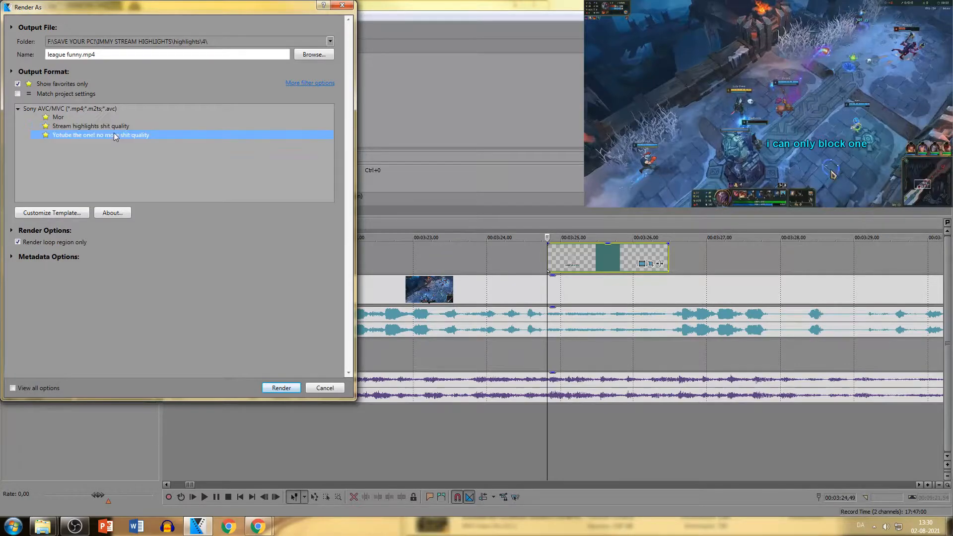
click(52, 213)
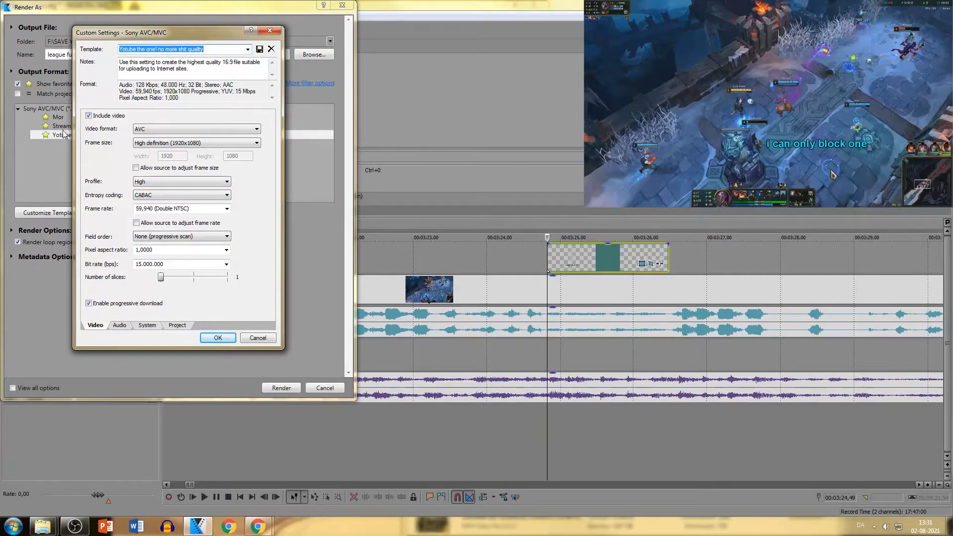
click(259, 338)
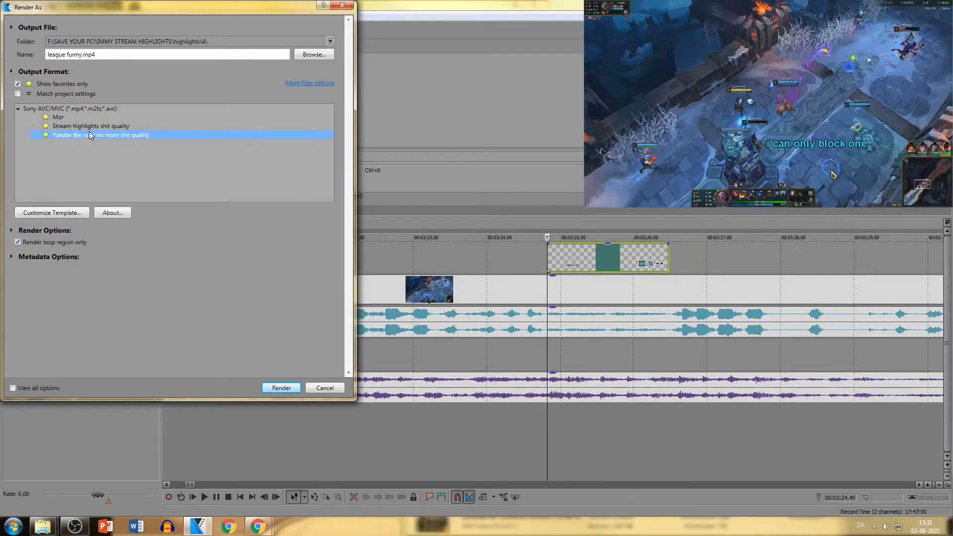
- Recheck the frame size in the "Stream highlights shit quality" template and leave its settings
click(96, 128)
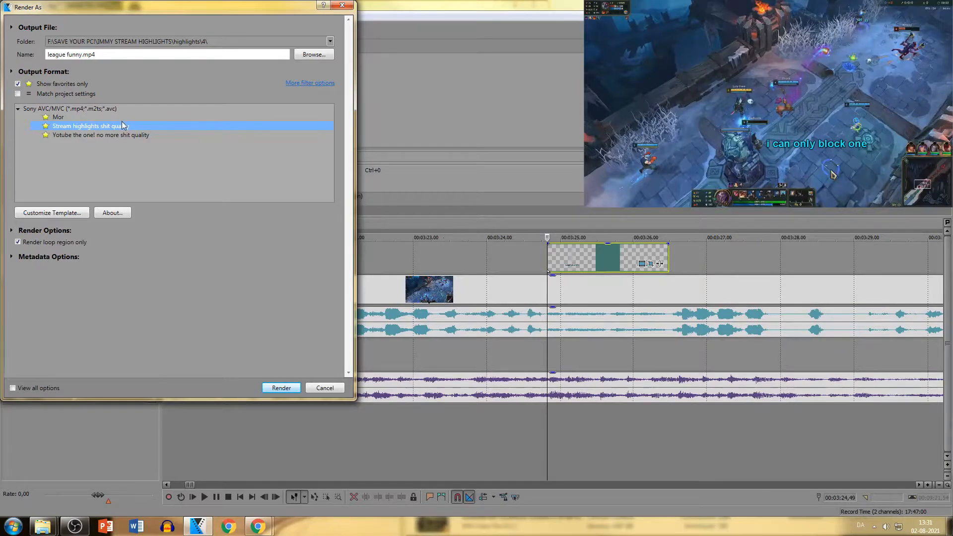
click(55, 212)
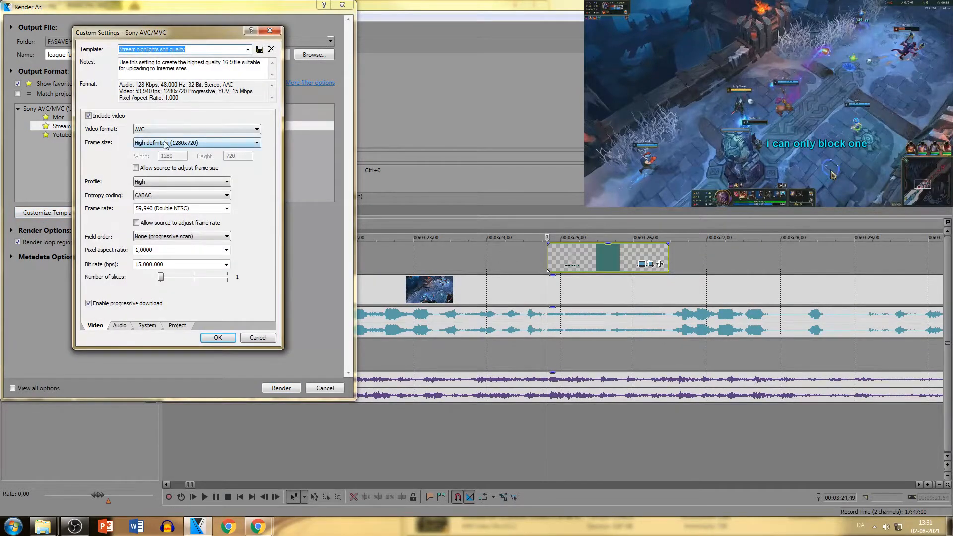
click(259, 338)
- Open the custom settings of the "Yotube the one! no more shit quality" template and review its audio bit rate, sample rate, coding mode and format options
click(148, 137)
click(75, 212)
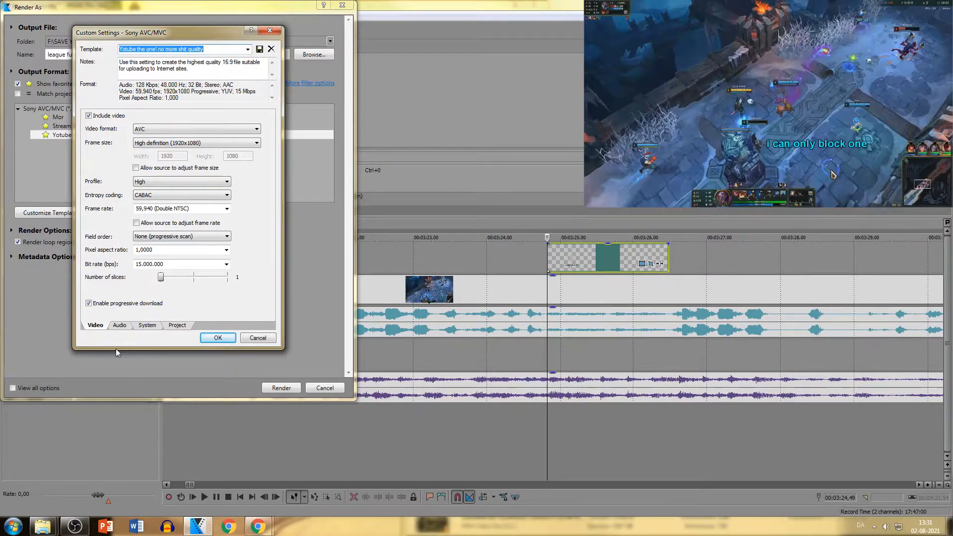
click(118, 323)
click(166, 157)
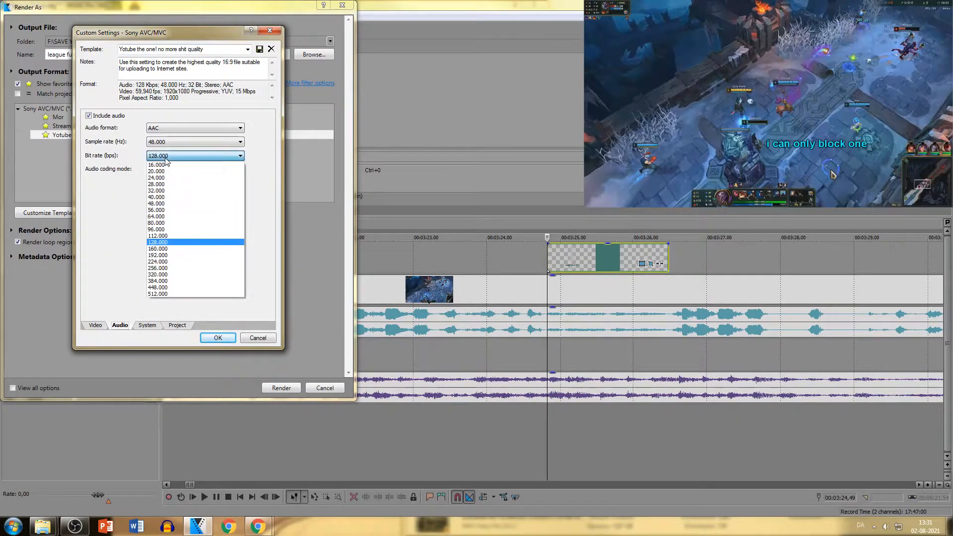
click(165, 157)
click(172, 142)
click(172, 141)
click(186, 171)
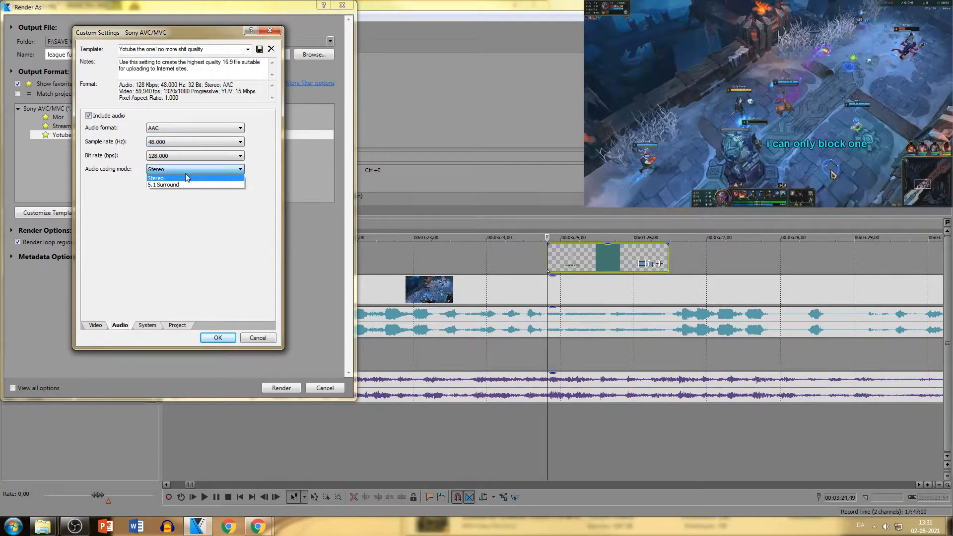
click(186, 173)
click(174, 127)
click(175, 127)
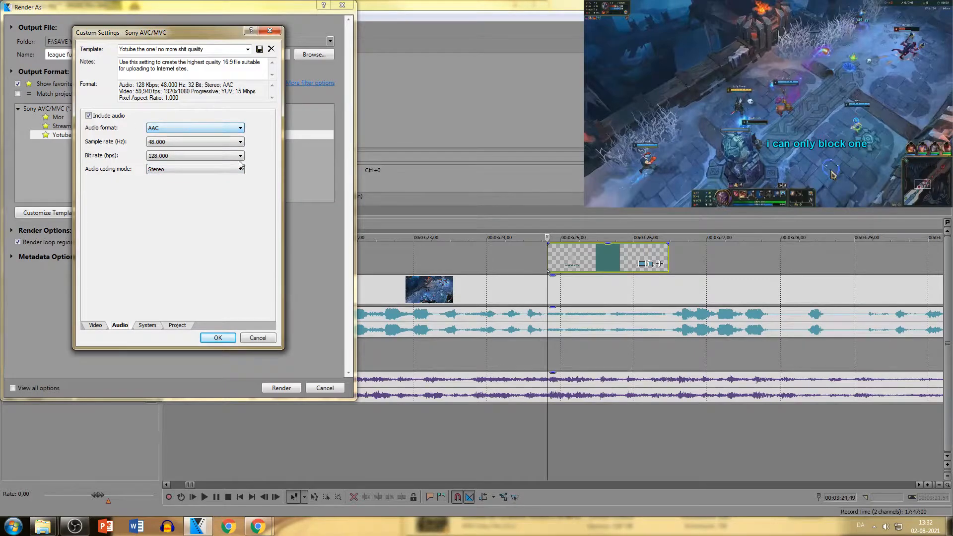
- Check the system and project settings of the "Yotube the one! no more shit quality" template and leave without saving
click(149, 325)
click(183, 326)
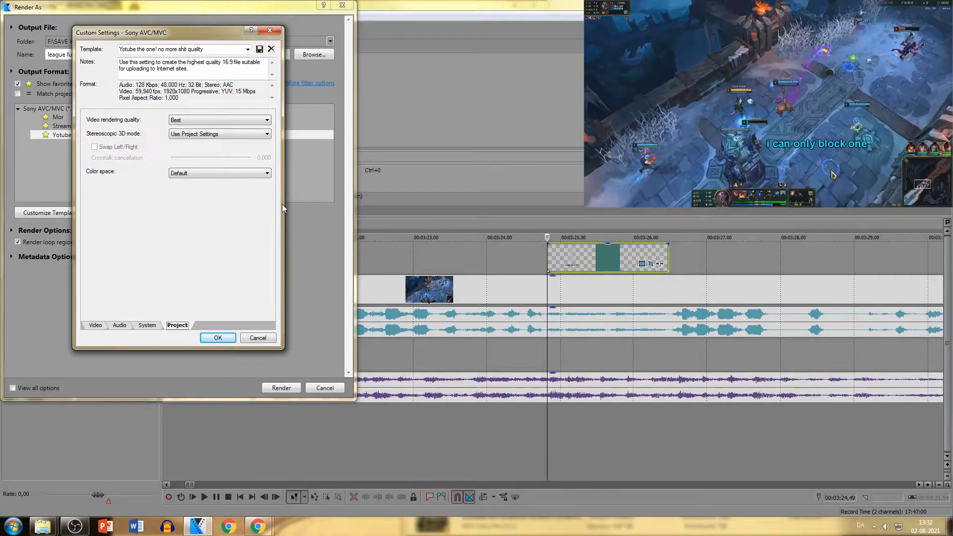
click(252, 337)
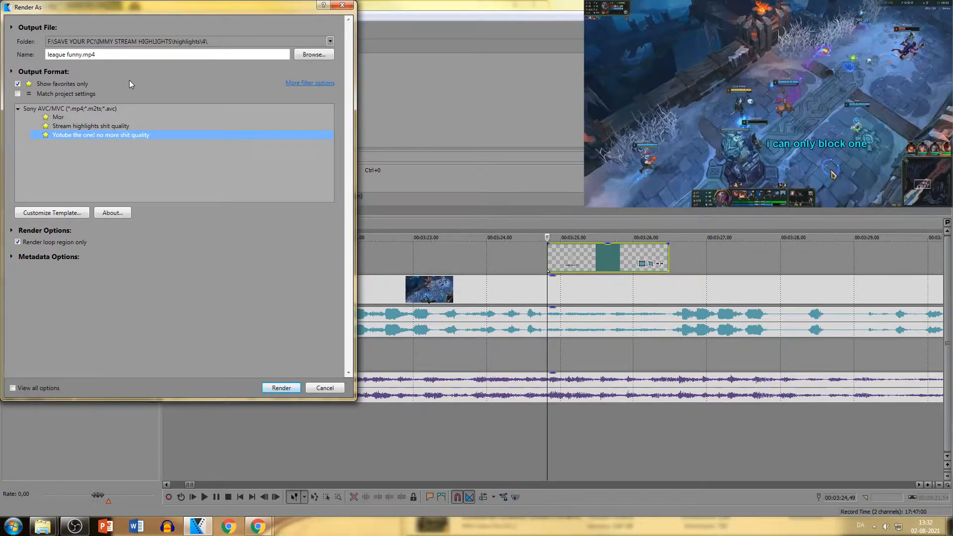
- Check the output folder and file name, then start a trial render of league funny.mp4 and cancel it
click(313, 54)
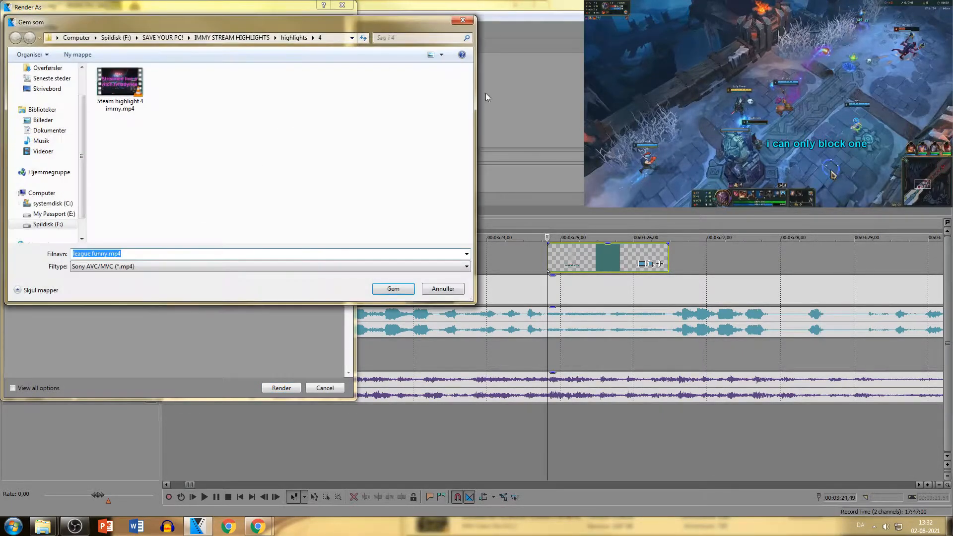
click(469, 22)
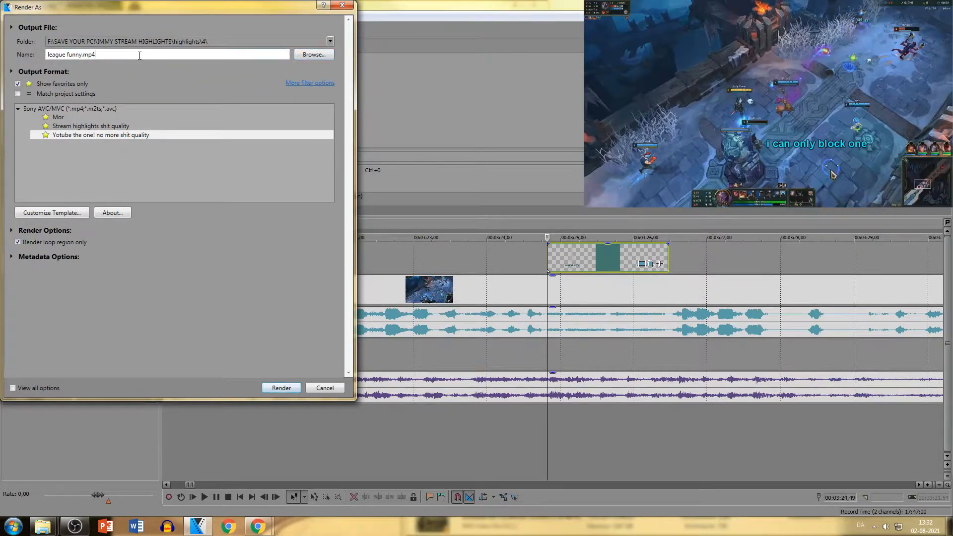
triple_click(97, 54)
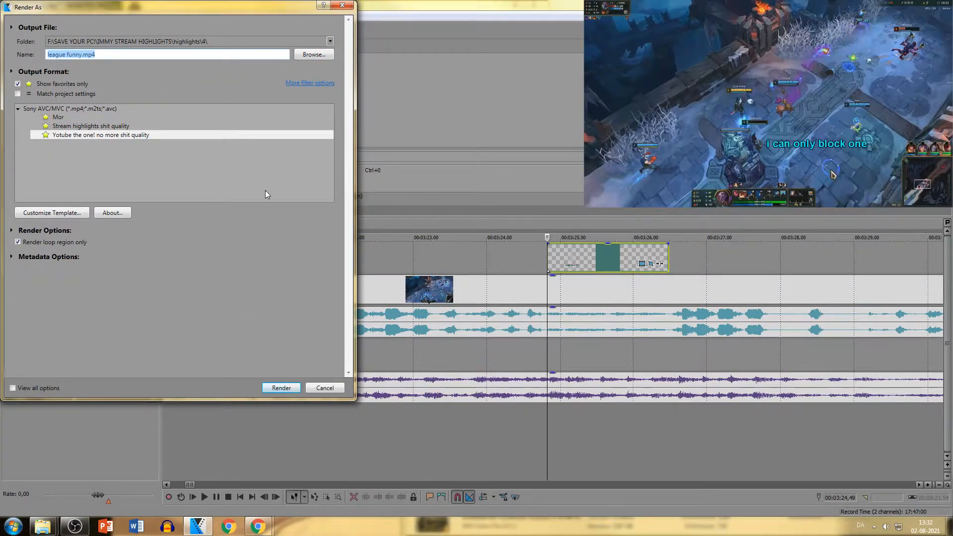
key(Return)
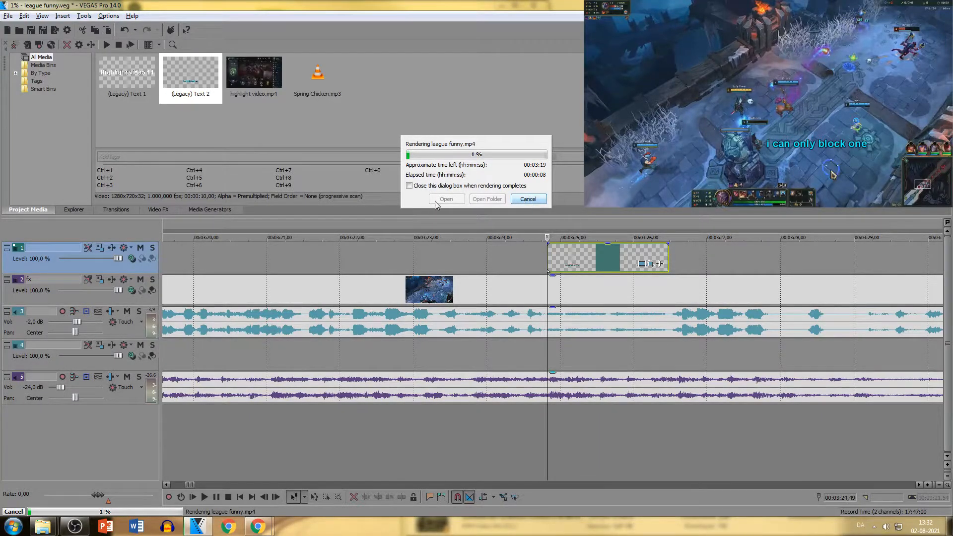
click(528, 200)
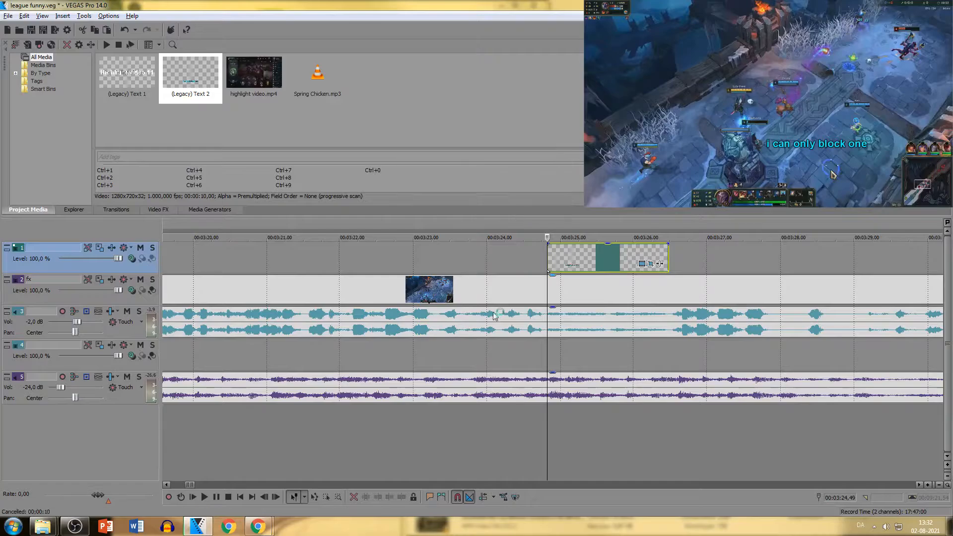
scroll(532, 270, down, 5)
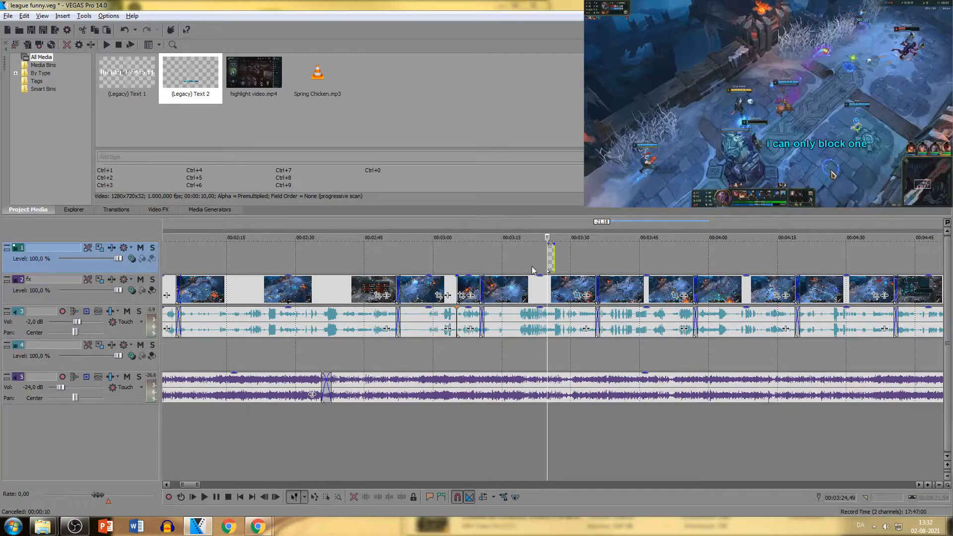
scroll(460, 261, down, 5)
scroll(460, 264, up, 5)
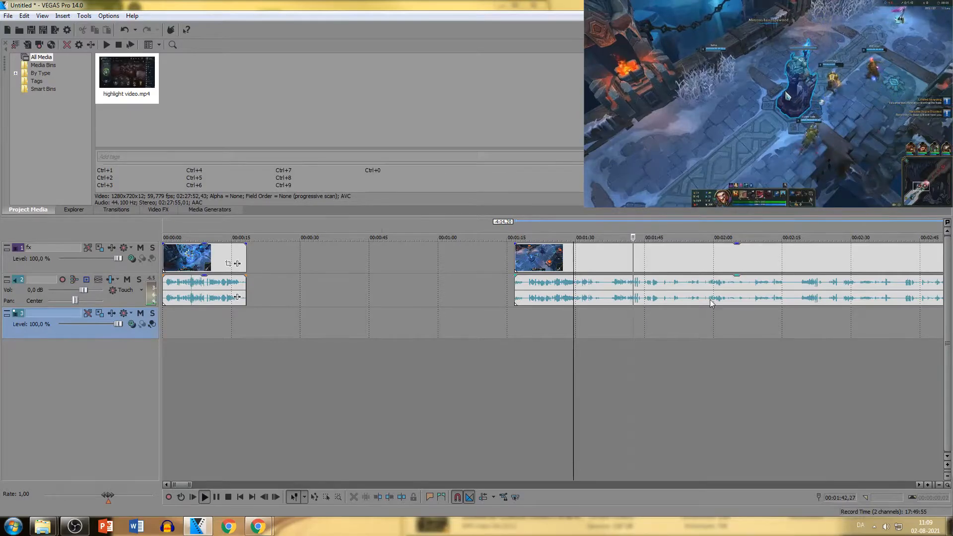
- Move the long gameplay clip about 3 seconds earlier on the timeline and play it from near its start
key(space)
mouse_move(650, 299)
mouse_down()
mouse_move(675, 324)
mouse_move(657, 295)
mouse_move(634, 292)
mouse_up()
click(627, 289)
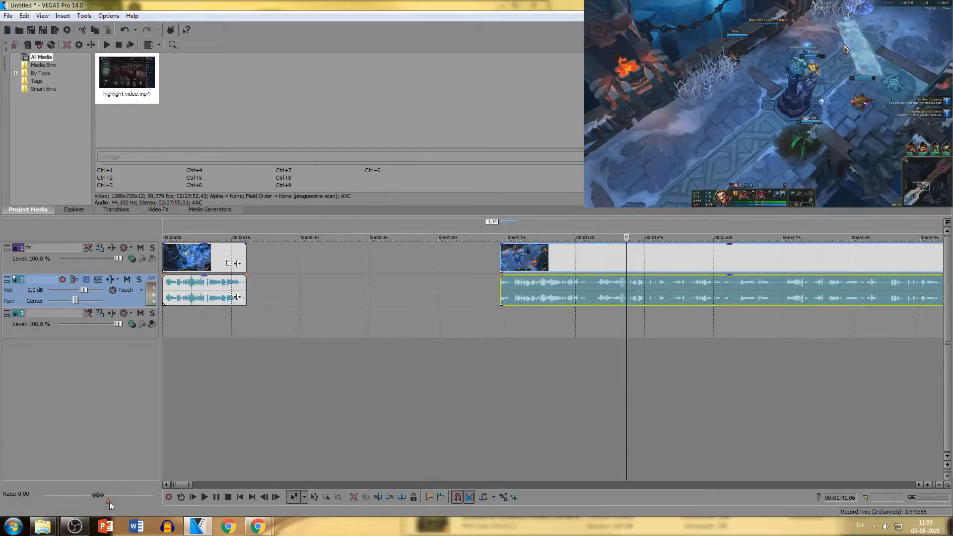
click(489, 331)
click(499, 351)
click(508, 355)
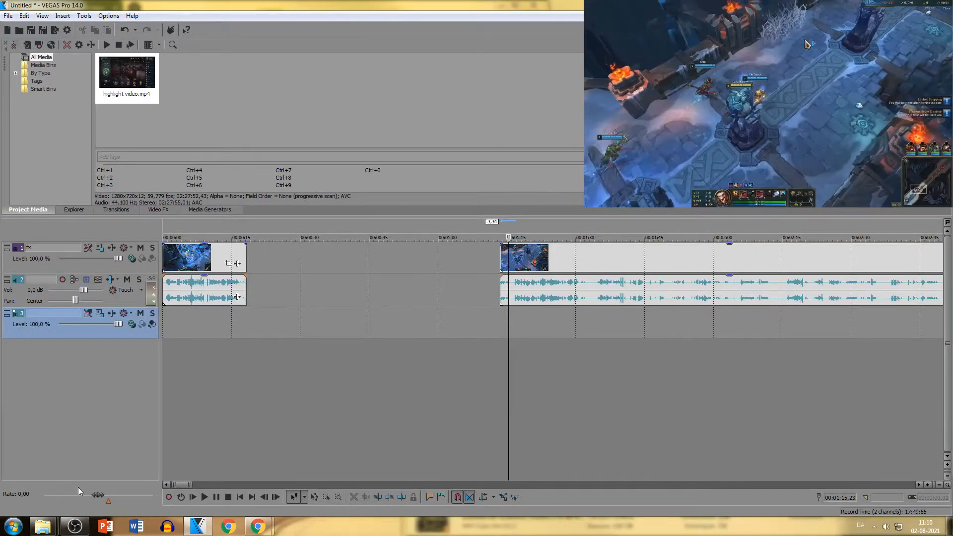
key(space)
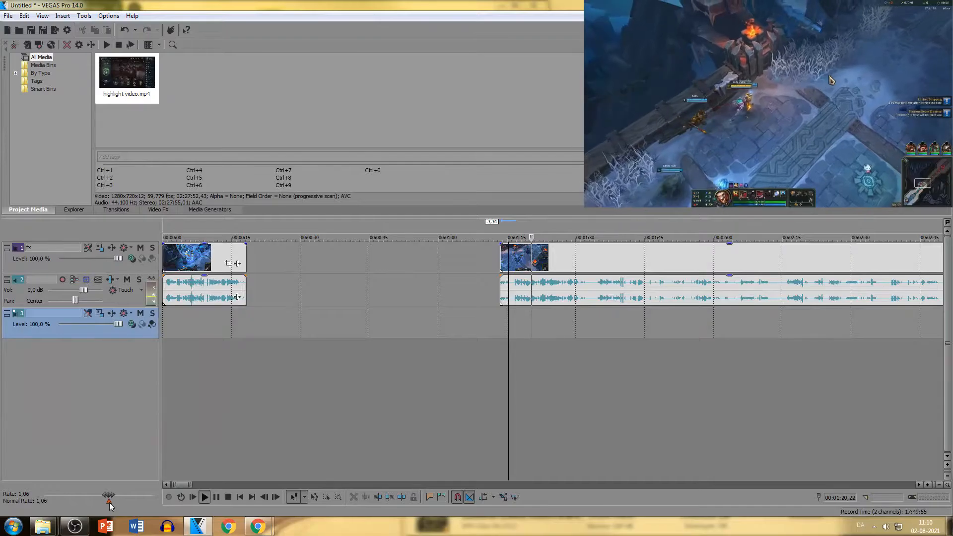
- Raise the normal playback rate to about 1,44 while previewing the long gameplay clip from its start
drag(108, 505, 114, 502)
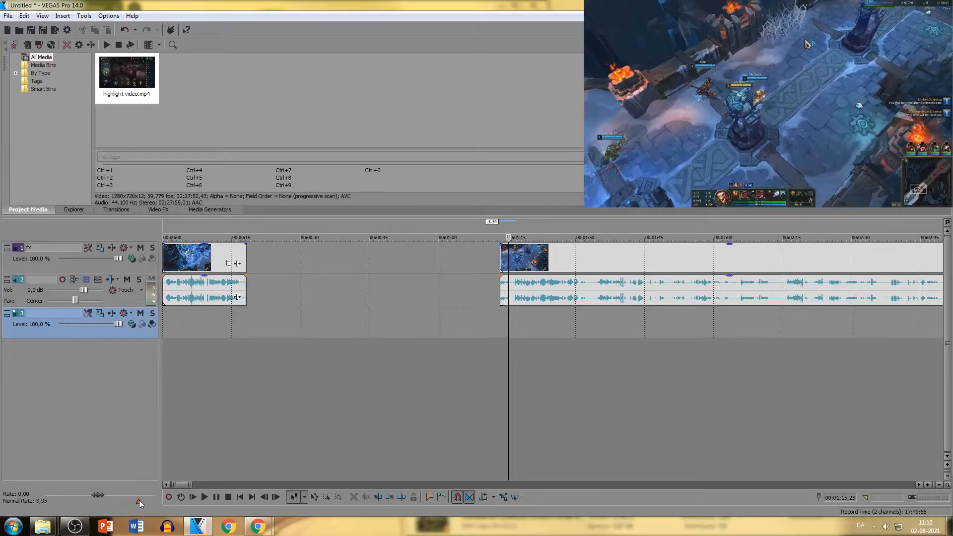
drag(150, 500, 106, 503)
mouse_move(139, 502)
mouse_down()
mouse_move(91, 508)
mouse_move(112, 505)
mouse_up()
key(space)
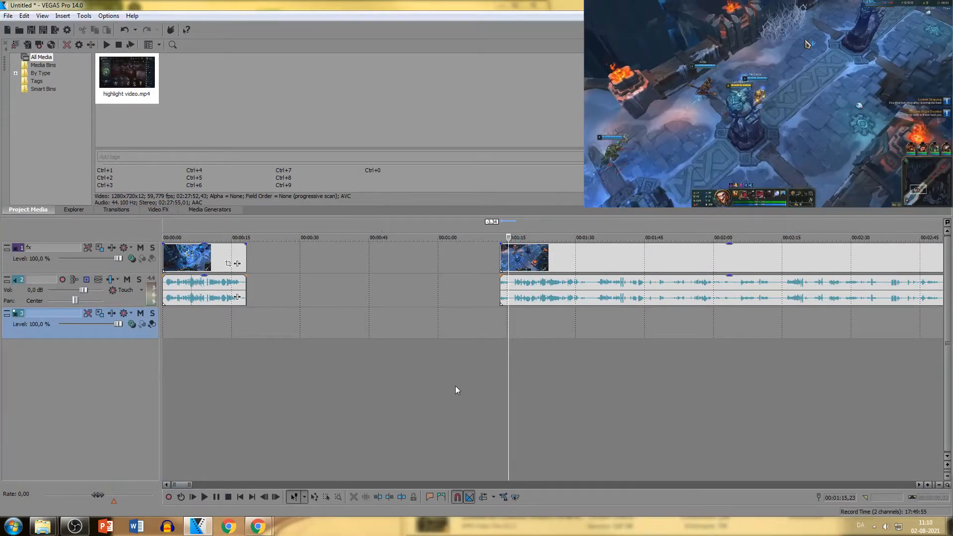
mouse_move(111, 505)
click(514, 286)
key(space)
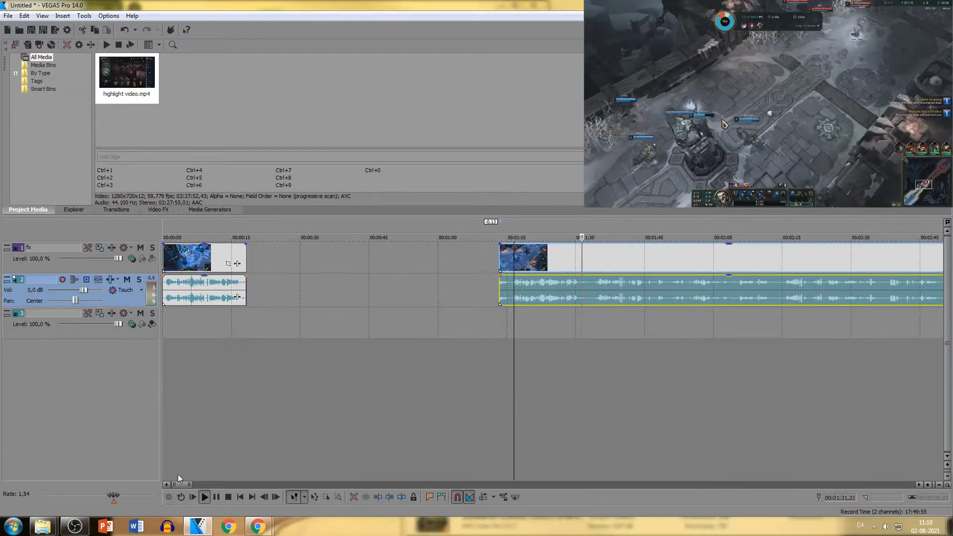
drag(114, 502, 113, 501)
- Skim the long gameplay clip at the faster rate, jumping ahead through the waveform to find the next highlight
drag(618, 287, 615, 288)
scroll(616, 287, right, 1)
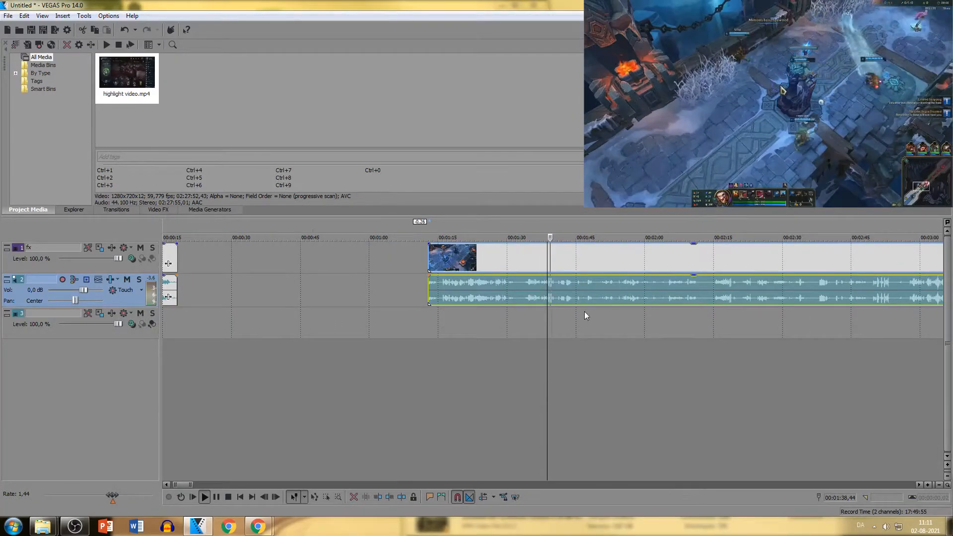
click(633, 299)
scroll(634, 299, down, 1)
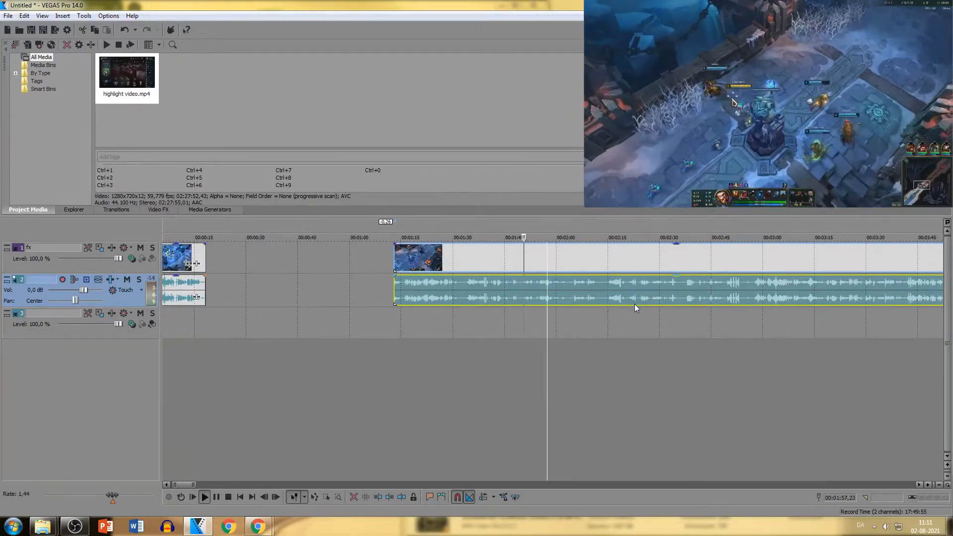
right_click(638, 301)
click(603, 293)
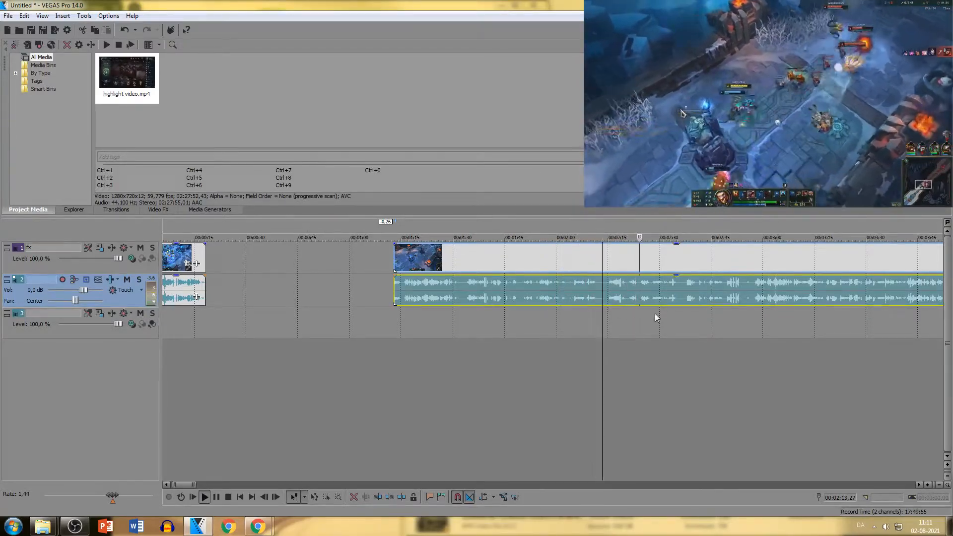
click(675, 331)
scroll(674, 332, up, 1)
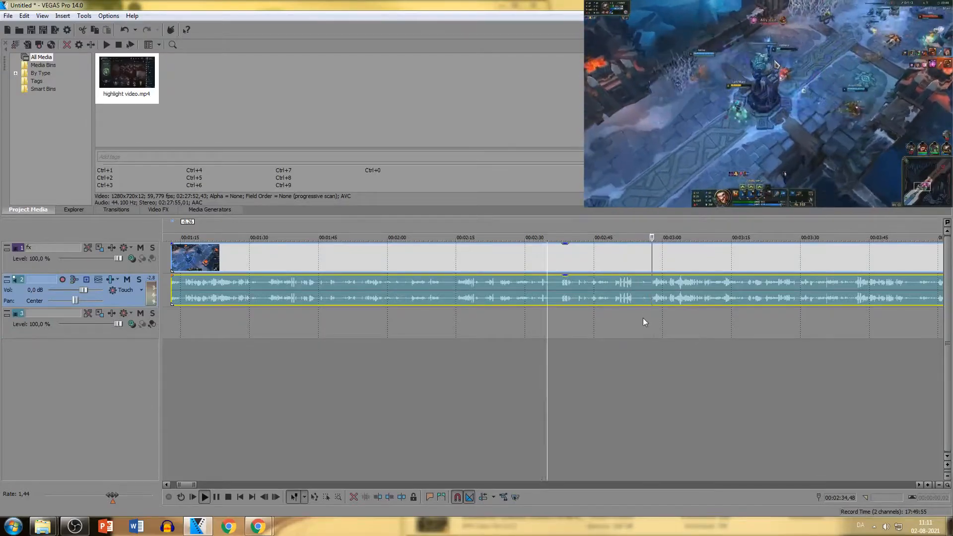
- Split the long gameplay clip at about 00:02:56 and delete the footage before the cut
click(647, 300)
key(s)
click(597, 296)
key(Delete)
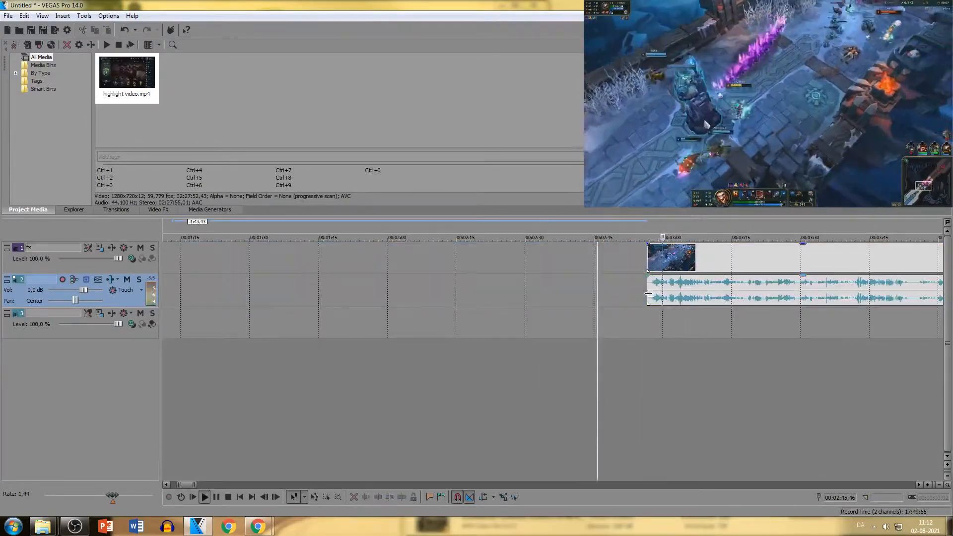
- Place the kept highlight behind the opening clip and bring the remaining footage forward to about 00:01:00
click(711, 301)
scroll(711, 301, up, 3)
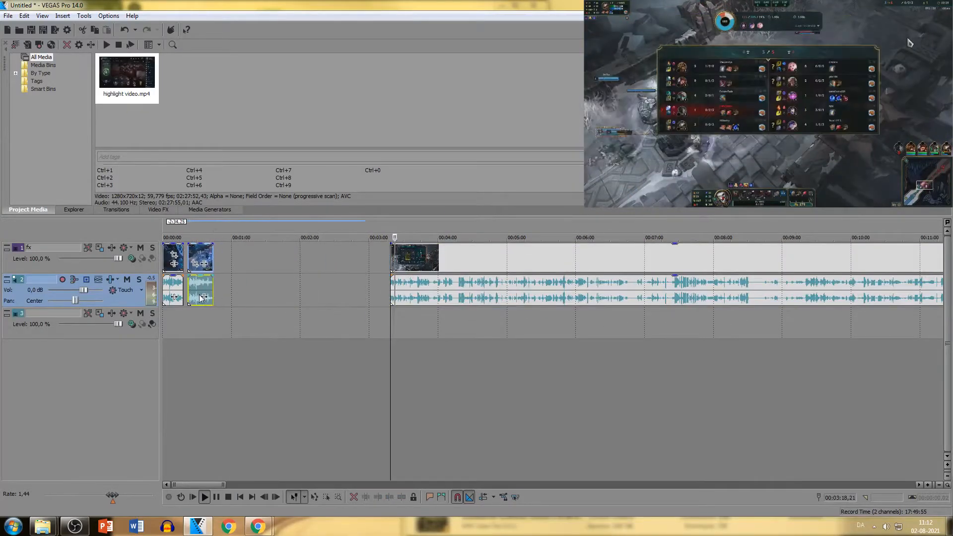
key(space)
scroll(260, 299, up, 3)
click(405, 328)
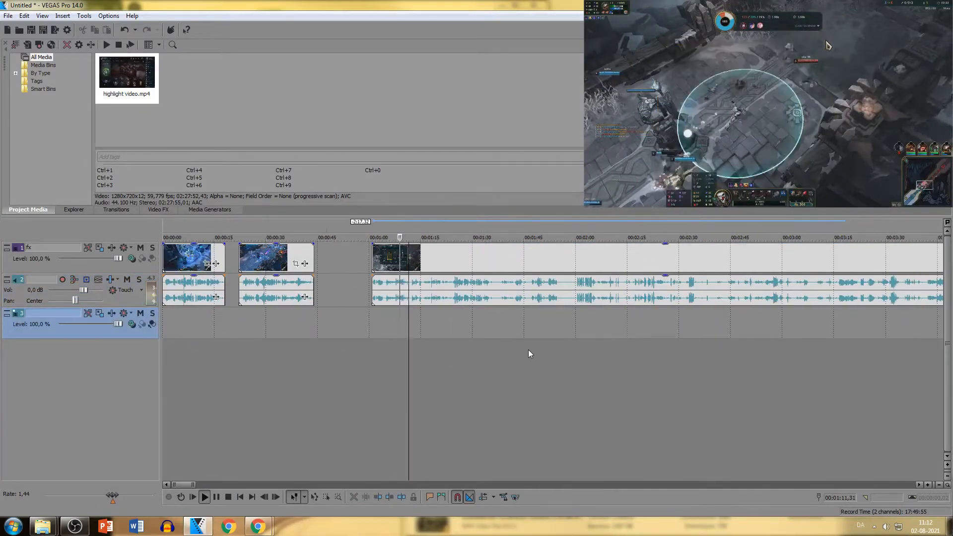
- Skim the remaining gameplay footage from about 00:01:20 onward, using loud waveform sections to locate the next highlight
click(528, 353)
scroll(529, 364, up, 4)
scroll(699, 347, down, 5)
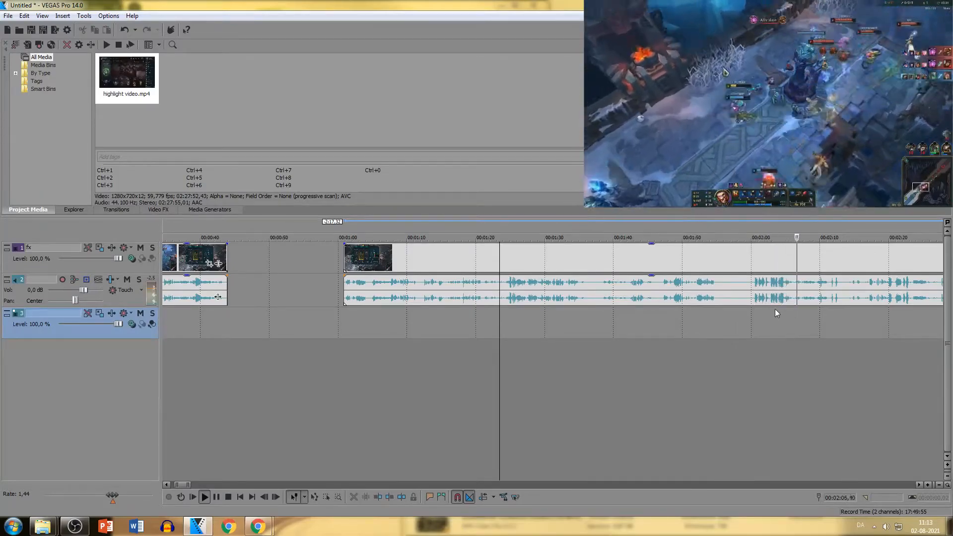
click(797, 297)
scroll(797, 297, down, 5)
scroll(794, 297, up, 3)
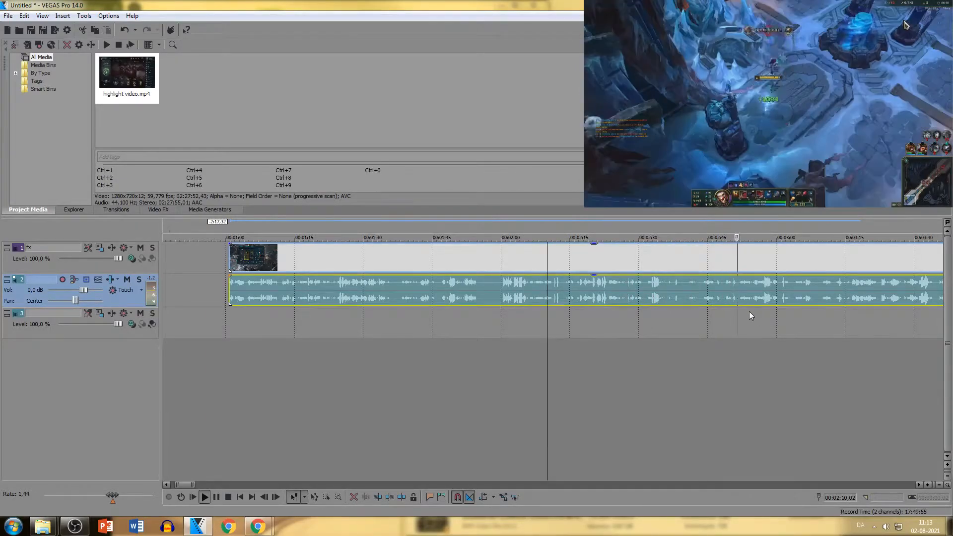
scroll(746, 296, down, 1)
scroll(747, 297, up, 3)
click(627, 343)
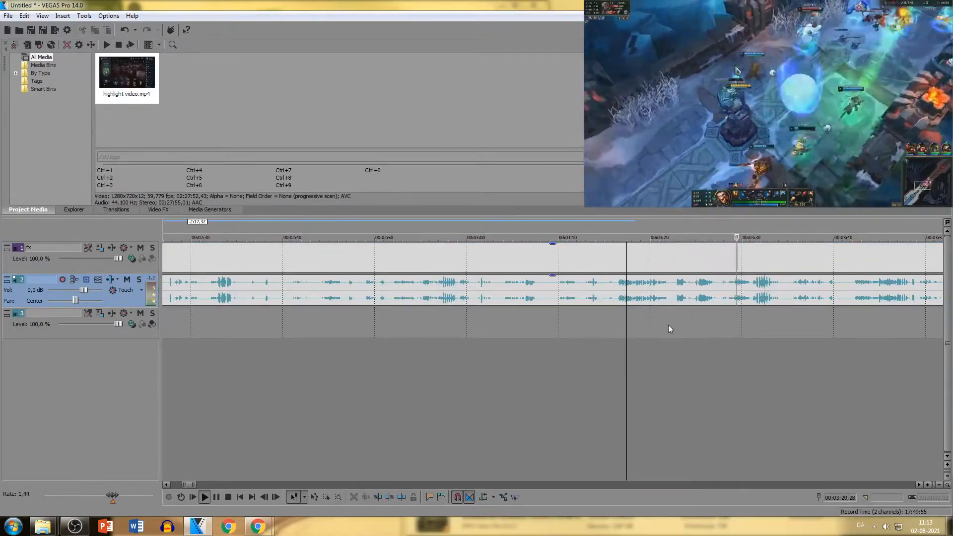
- Cut out the short highlight ending at about 00:03:22 and delete the footage before it
click(674, 319)
key(s)
click(606, 287)
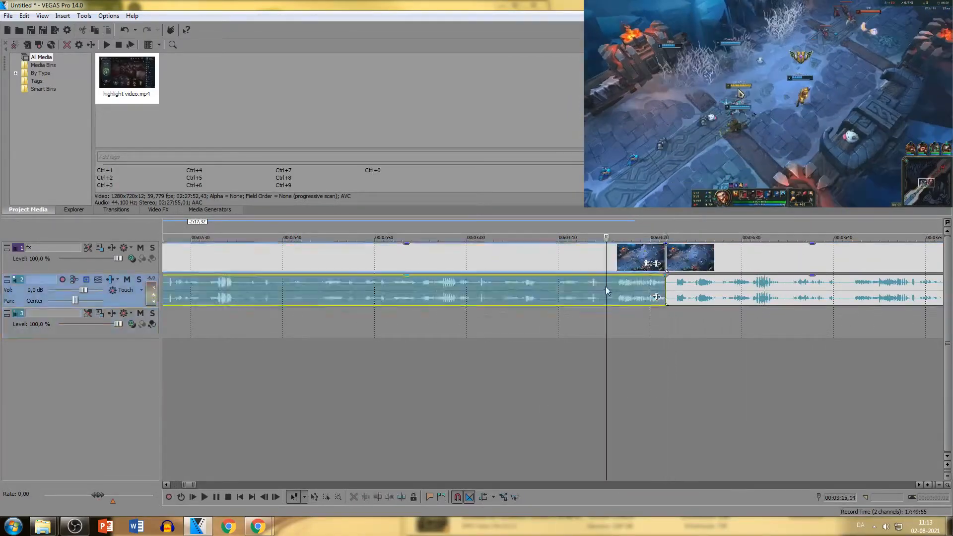
key(Delete)
key(space)
scroll(839, 293, down, 5)
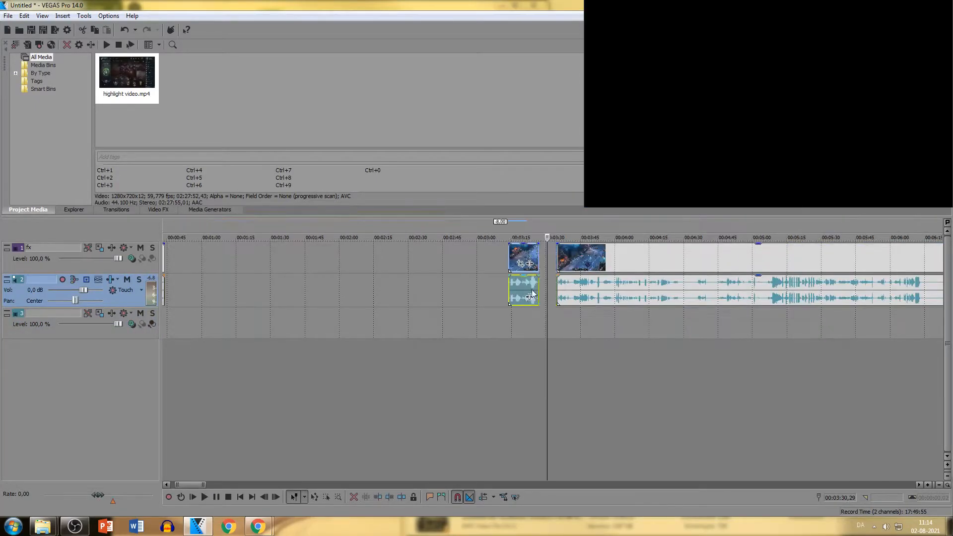
- Play through the footage after the newly cut highlight and look for the next moment worth keeping
click(667, 297)
key(space)
scroll(667, 297, up, 2)
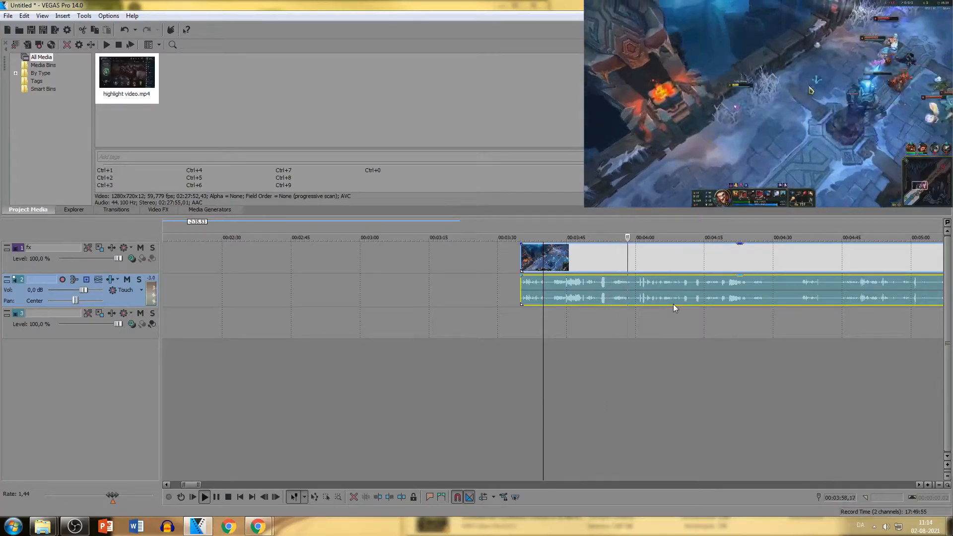
click(711, 323)
scroll(767, 336, right, 3)
click(664, 380)
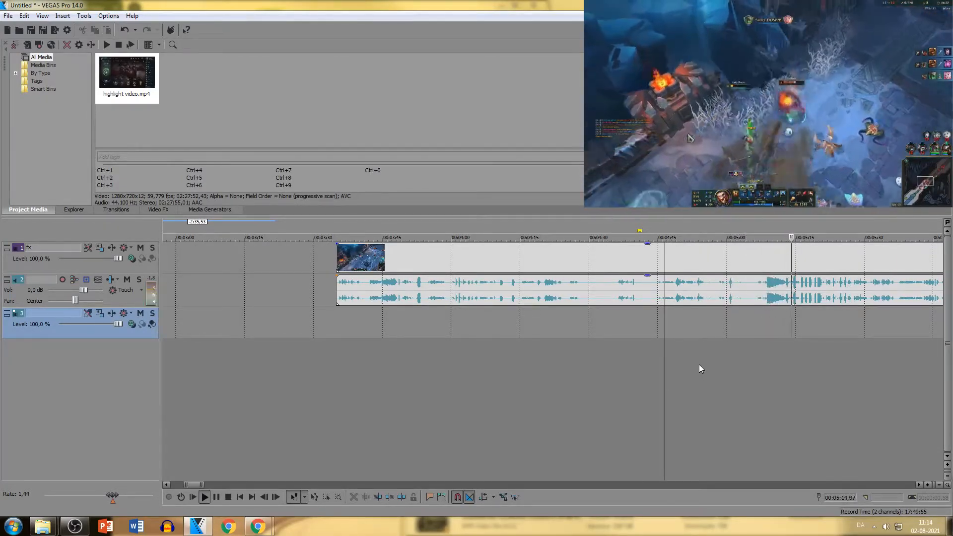
click(746, 314)
- Split the gameplay clip at about 00:05:00, delete the footage before the cut and play on from there
click(727, 333)
key(s)
click(715, 298)
key(Delete)
click(726, 323)
key(space)
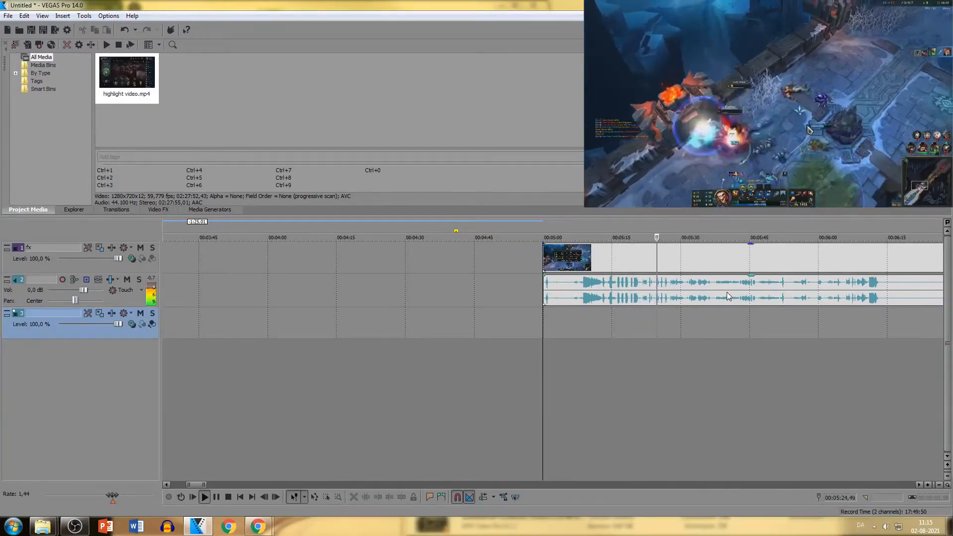
- Cut off the highlight at about 00:05:30 and move it up behind the earlier highlights
click(685, 301)
scroll(571, 302, down, 5)
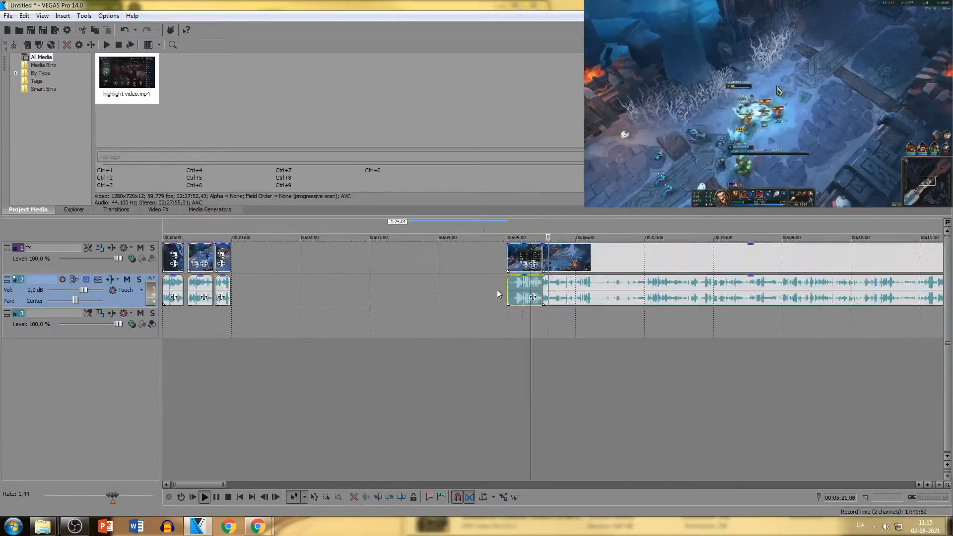
scroll(571, 302, up, 5)
- Find the start of the short highlight just after 00:06:00, split the gameplay clip there and delete the footage before it
click(599, 326)
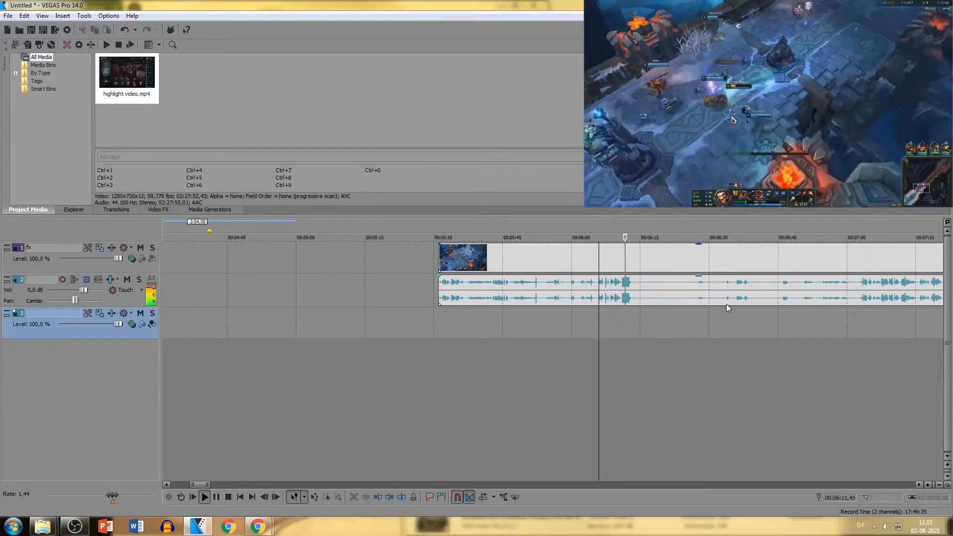
click(604, 304)
click(706, 328)
click(735, 378)
click(406, 343)
click(395, 327)
key(s)
click(378, 293)
key(Delete)
- Split the gameplay clip at about 00:06:14 and move the short highlight behind the earlier ones
click(649, 293)
key(s)
scroll(669, 291, down, 4)
drag(799, 293, 347, 293)
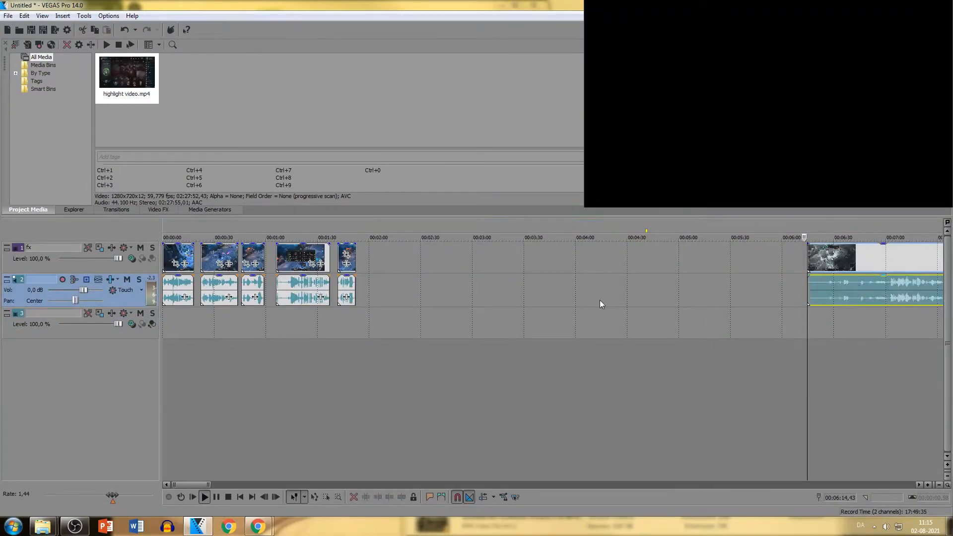
- Move the remaining gameplay footage forward so it starts at about 00:02:00, just after the collected highlights
drag(889, 300, 456, 300)
click(456, 330)
scroll(472, 330, up, 5)
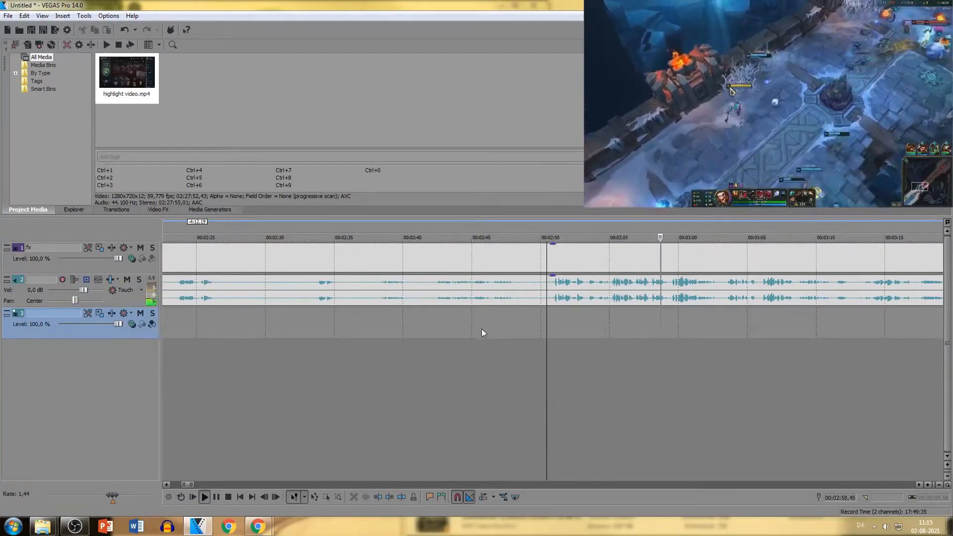
- Skim the footage from about 00:02:50 to 00:04:52, checking the louder waveform sections for the next highlight
click(803, 304)
scroll(695, 300, down, 4)
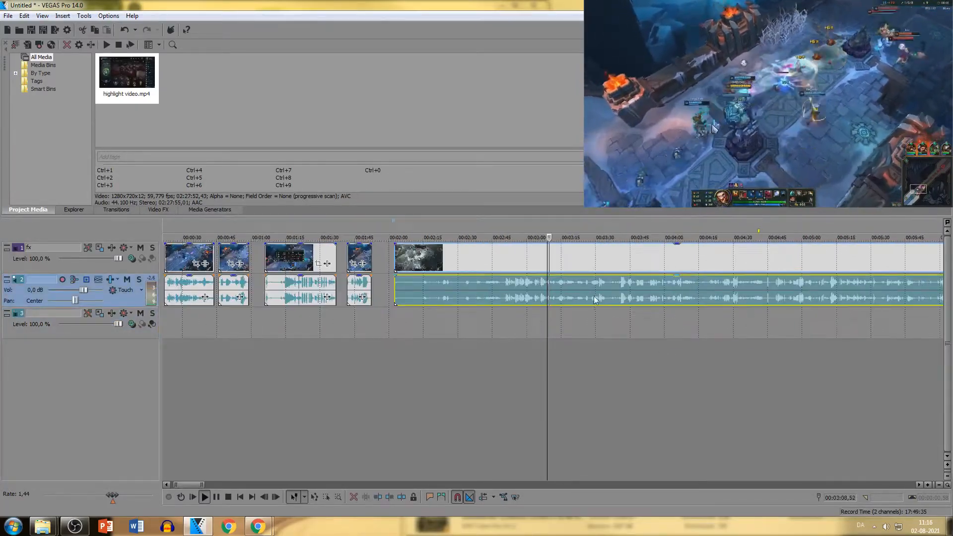
click(596, 300)
scroll(607, 305, up, 4)
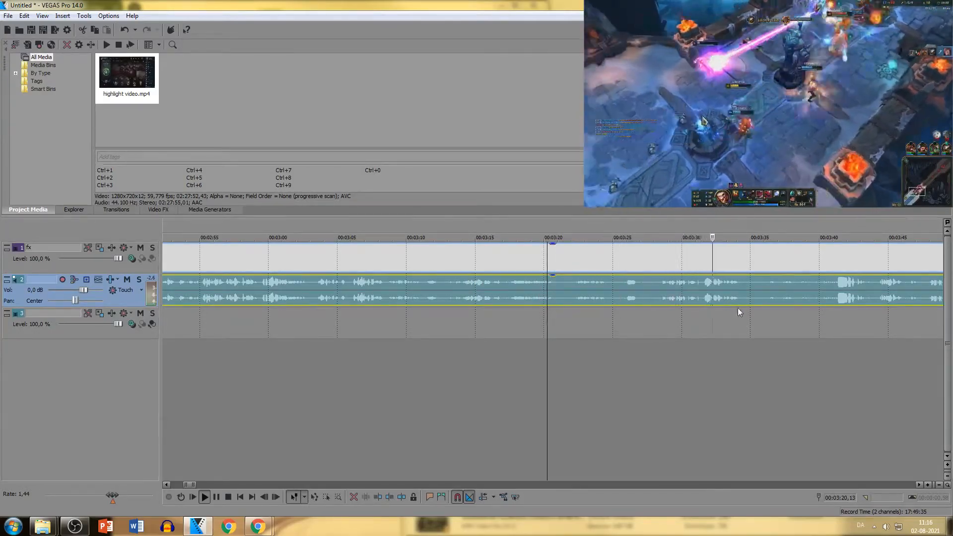
click(840, 340)
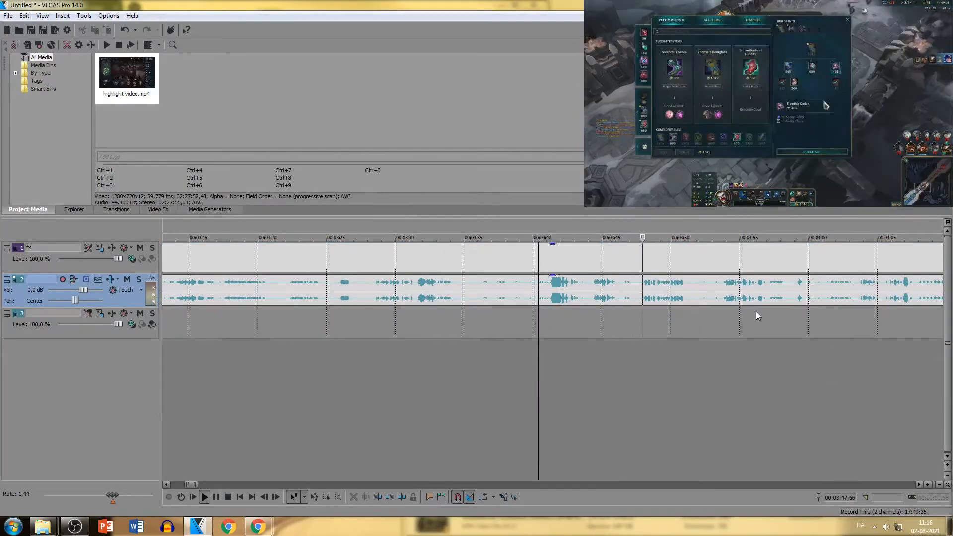
scroll(745, 323, down, 2)
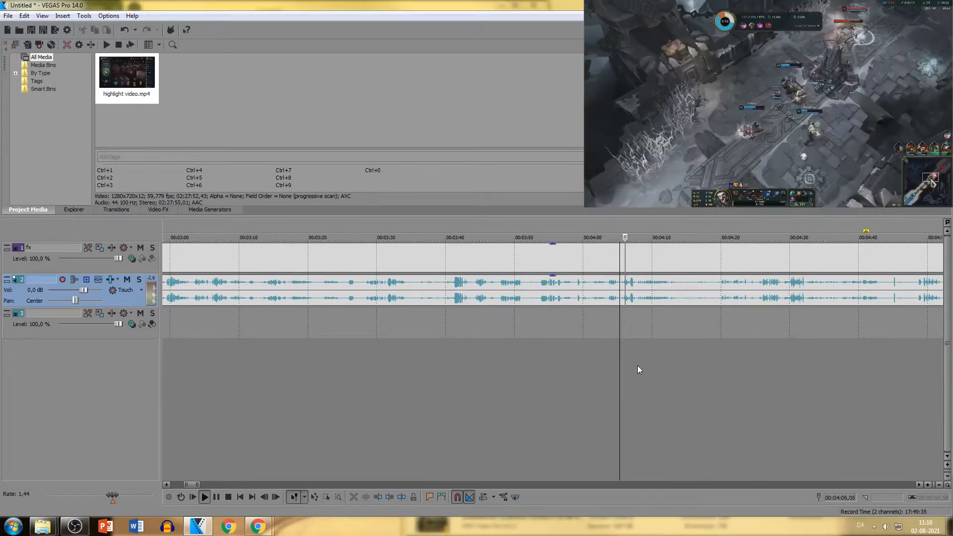
click(775, 370)
scroll(775, 370, up, 2)
click(708, 367)
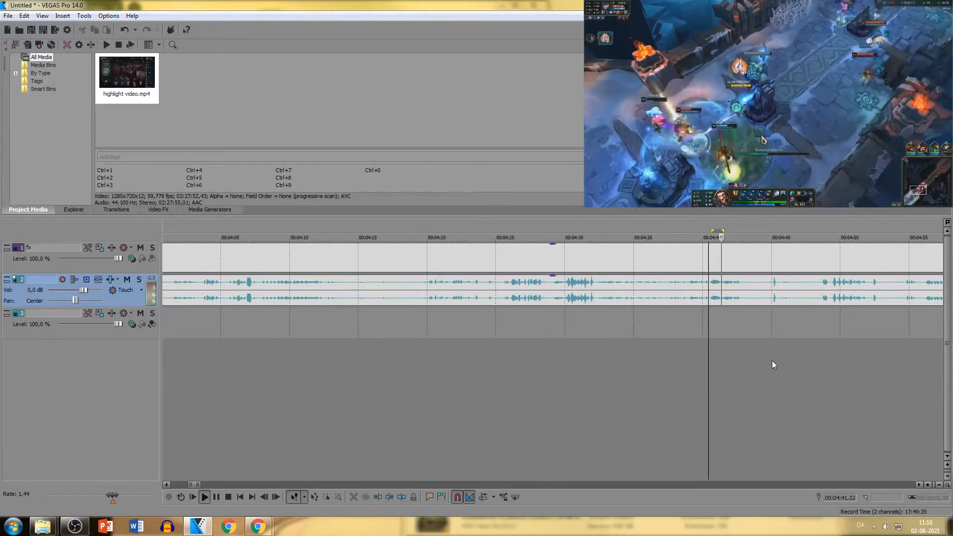
click(868, 297)
scroll(869, 297, up, 2)
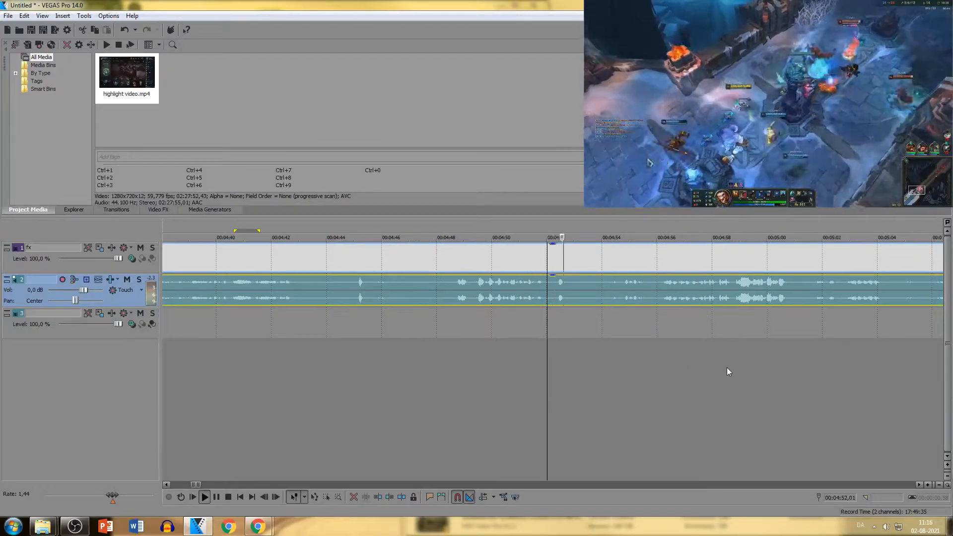
click(550, 305)
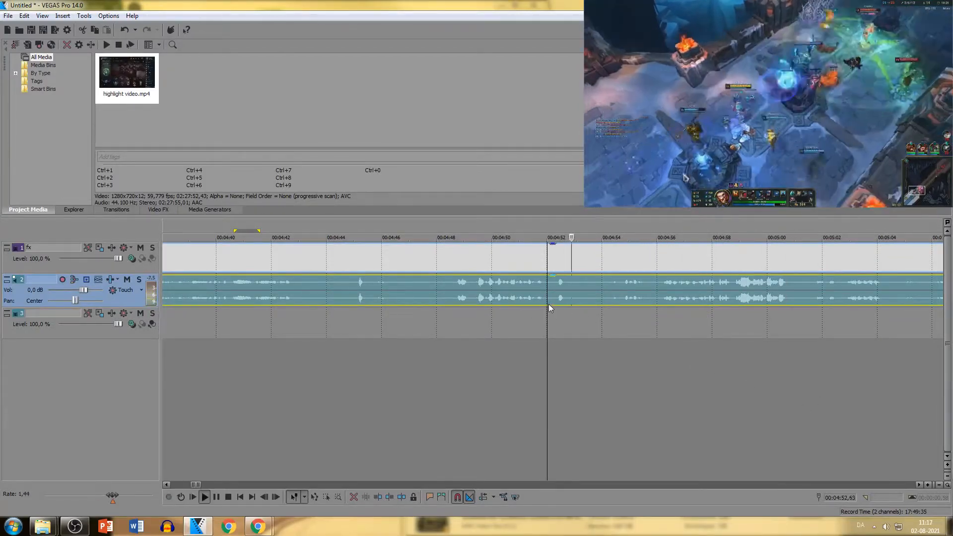
- Split the gameplay clip at about 00:04:48 and delete the footage before the cut
click(437, 313)
key(s)
click(390, 292)
key(Delete)
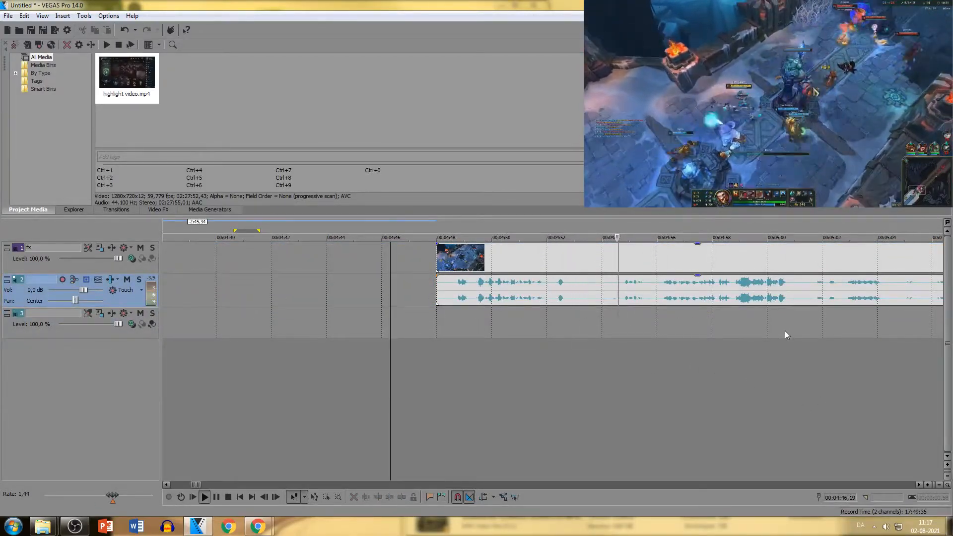
scroll(820, 300, down, 1)
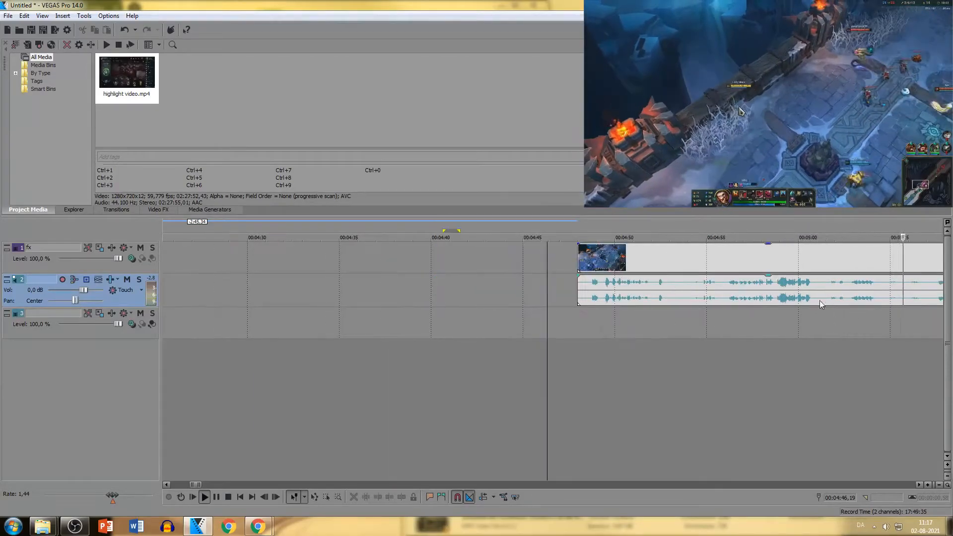
- End the highlight with a split at about 00:05:04 and move it directly behind the previous highlight near 00:01:51
click(886, 297)
key(s)
scroll(886, 297, down, 1)
scroll(624, 295, down, 2)
drag(500, 300, 718, 302)
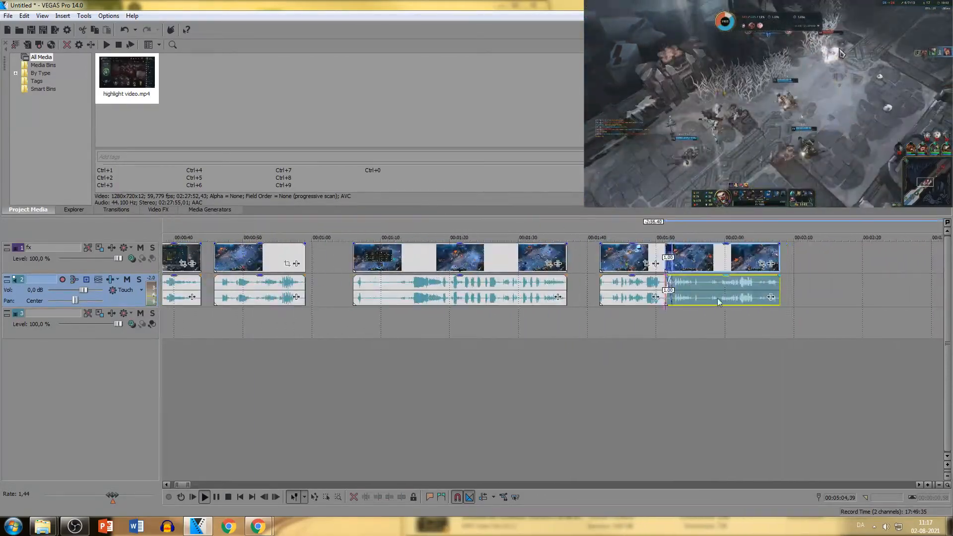
- Skim the footage from about 00:05:27 to 00:07:00, using the loud waveform sections to locate another highlight
click(719, 300)
scroll(602, 301, up, 1)
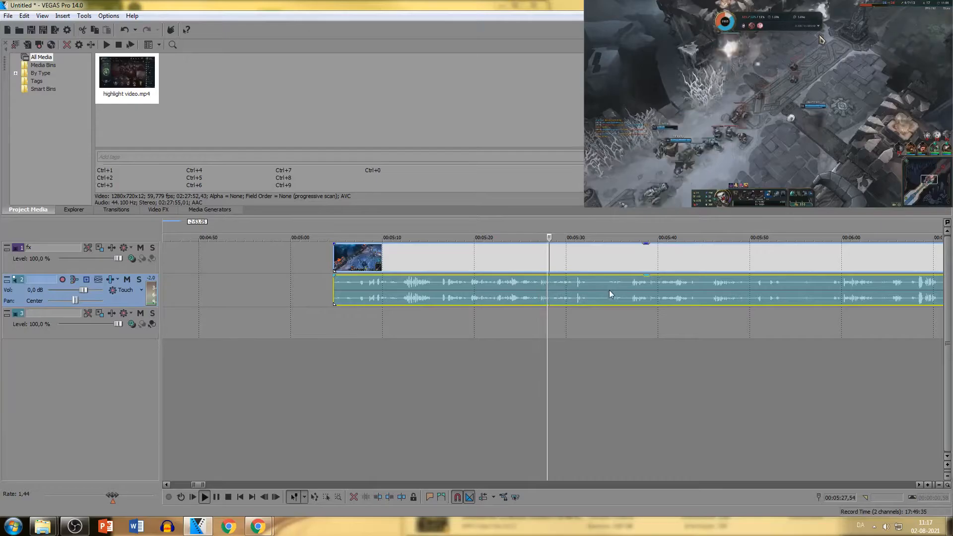
click(839, 323)
scroll(825, 347, up, 1)
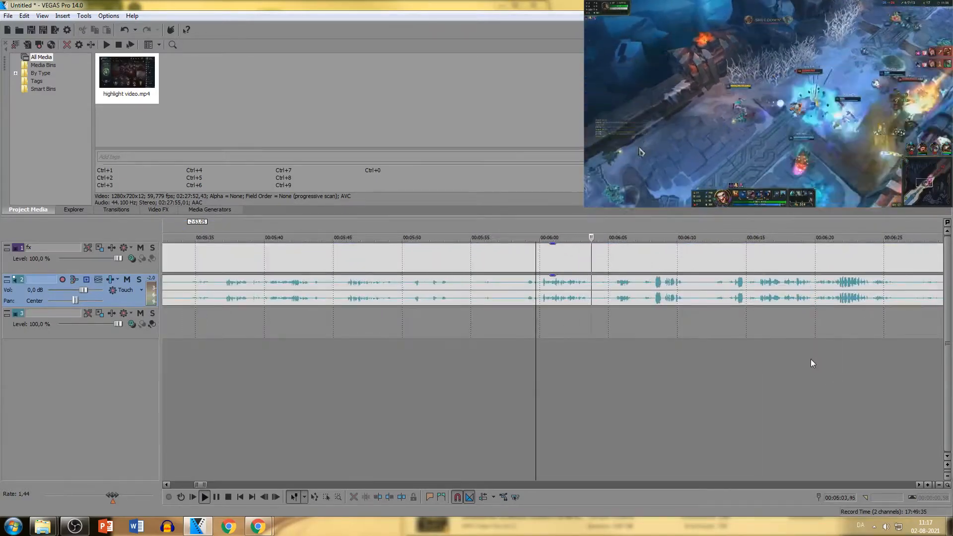
scroll(787, 342, down, 1)
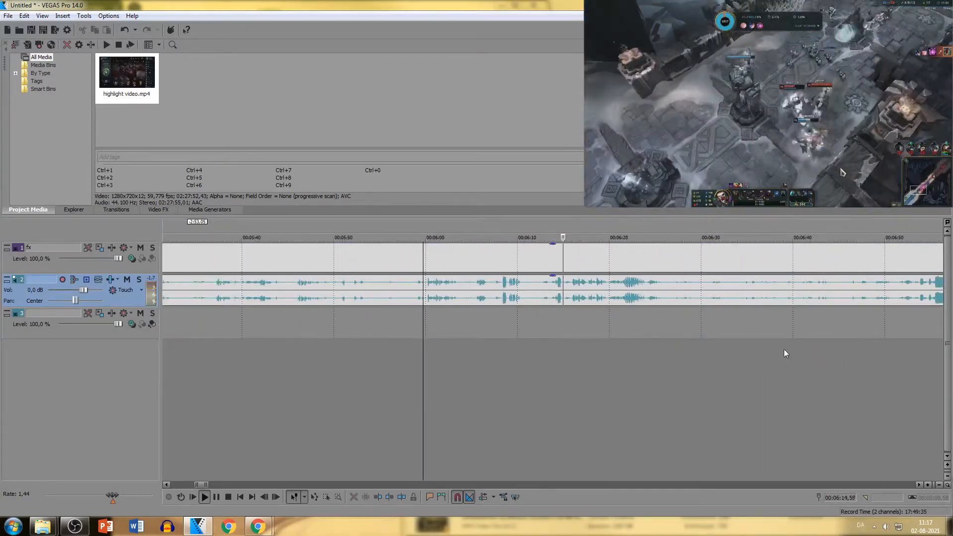
scroll(760, 325, down, 1)
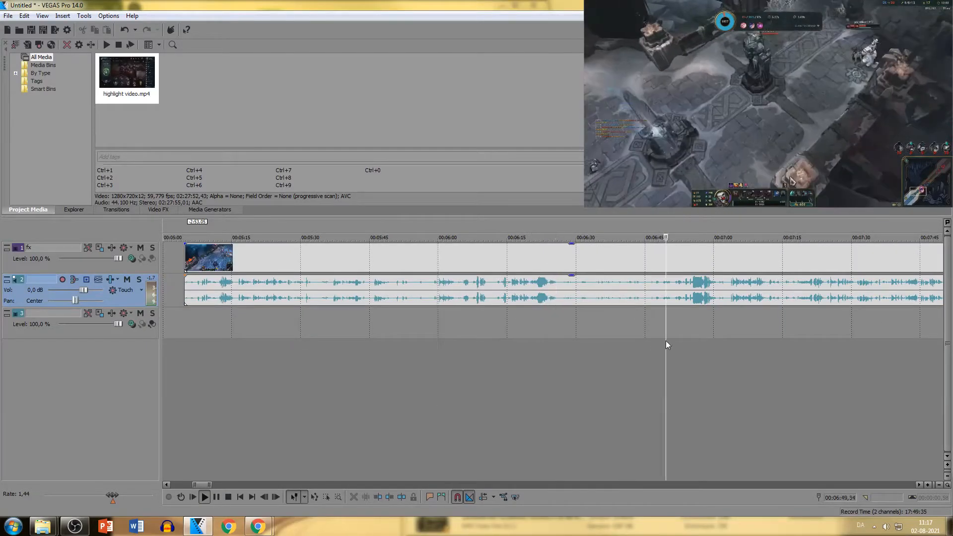
click(665, 341)
scroll(645, 340, up, 2)
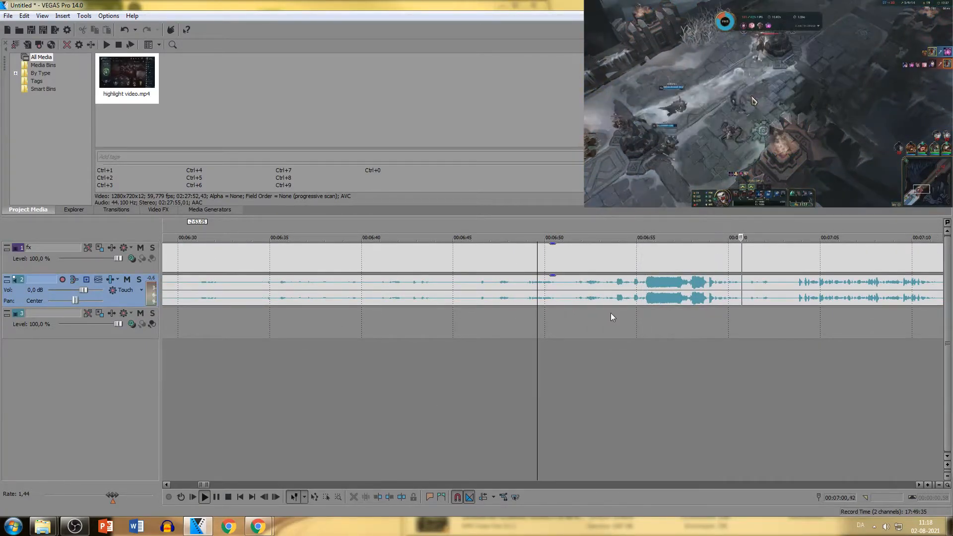
- Split the gameplay clip at about 00:06:49, delete the footage before it and play on from the cut
key(space)
click(520, 303)
key(s)
click(465, 297)
key(Delete)
click(531, 298)
key(space)
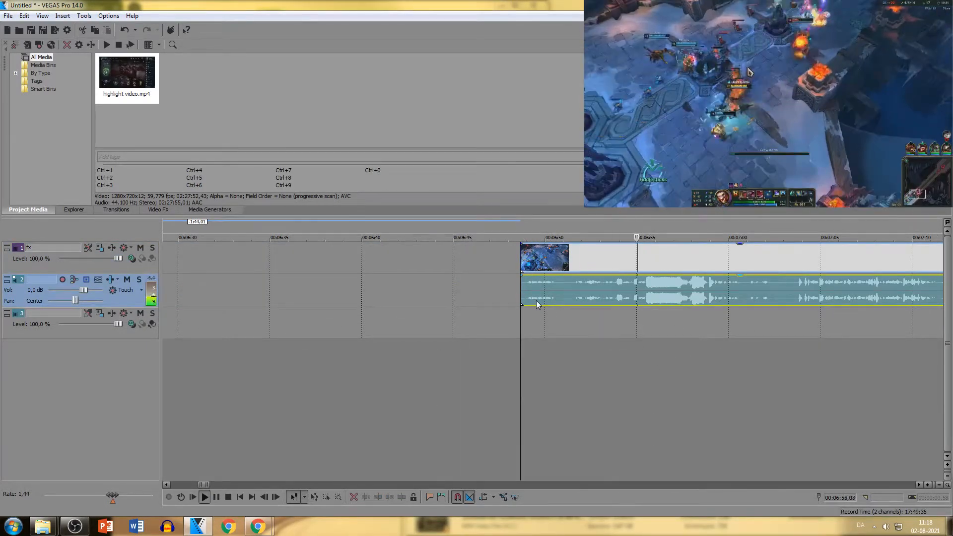
- Split the clip at about 00:07:03 and move the highlight up to the other collected highlights
click(781, 297)
key(s)
scroll(710, 298, down, 3)
drag(710, 298, 223, 258)
scroll(224, 278, down, 3)
- Review the footage after 00:07:03 for the next highlight, split the clip at about 00:08:04 and delete everything before it
click(542, 296)
click(563, 298)
scroll(651, 311, up, 3)
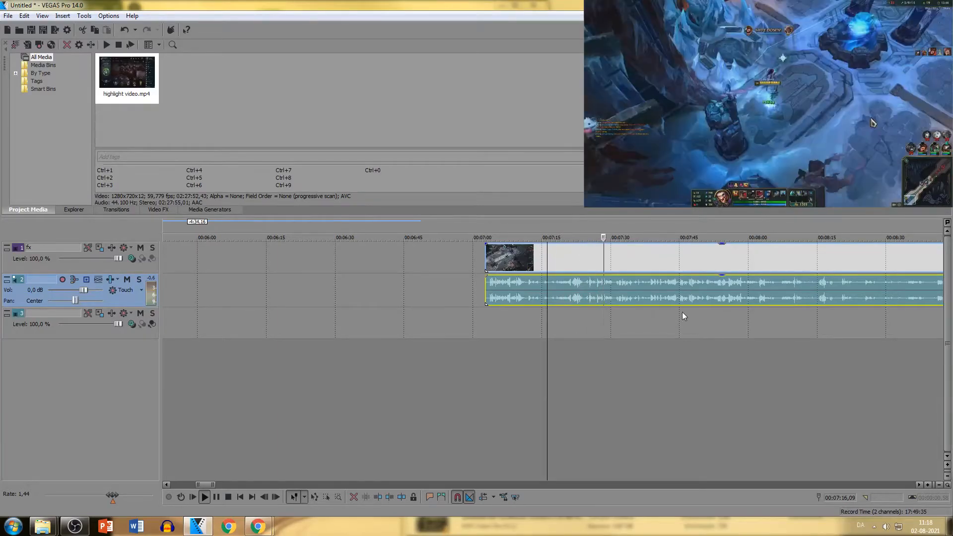
scroll(682, 312, up, 2)
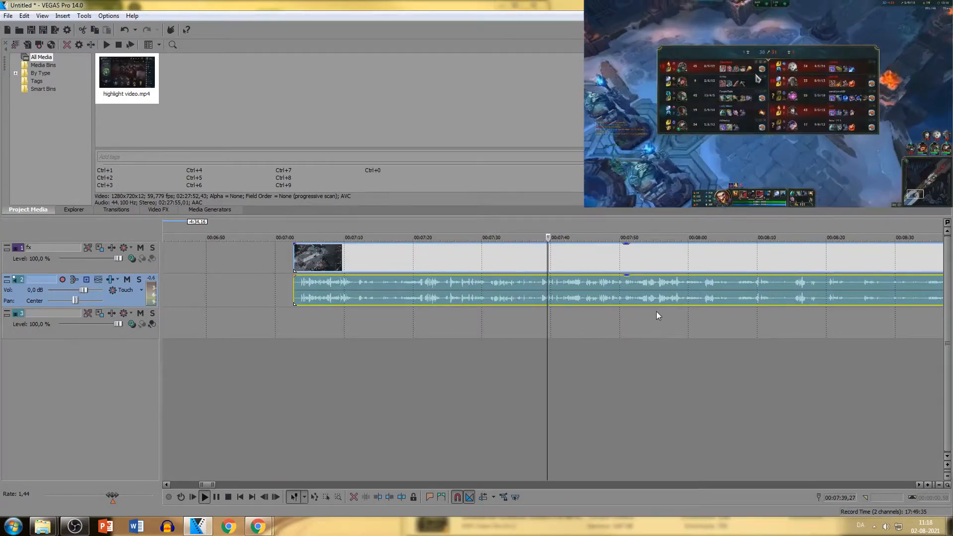
scroll(696, 340, down, 2)
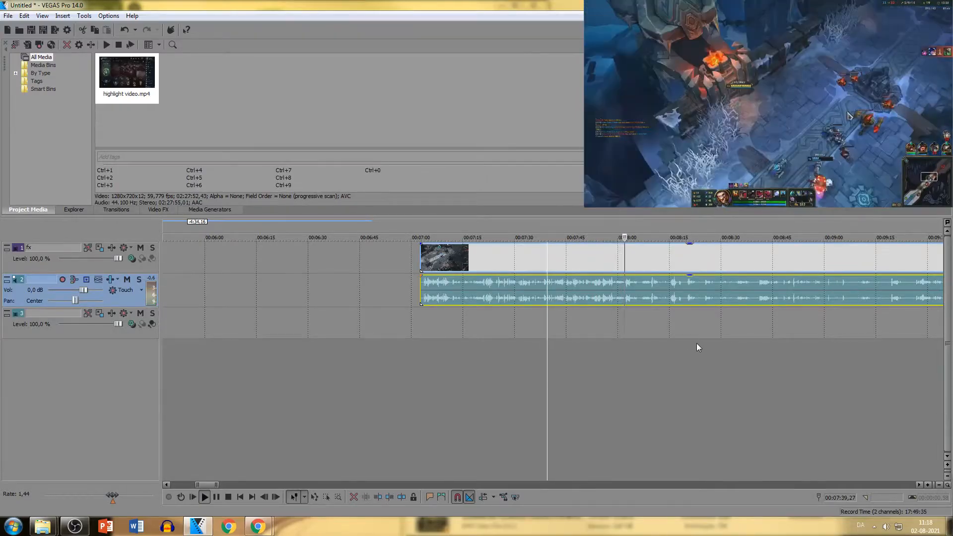
click(633, 264)
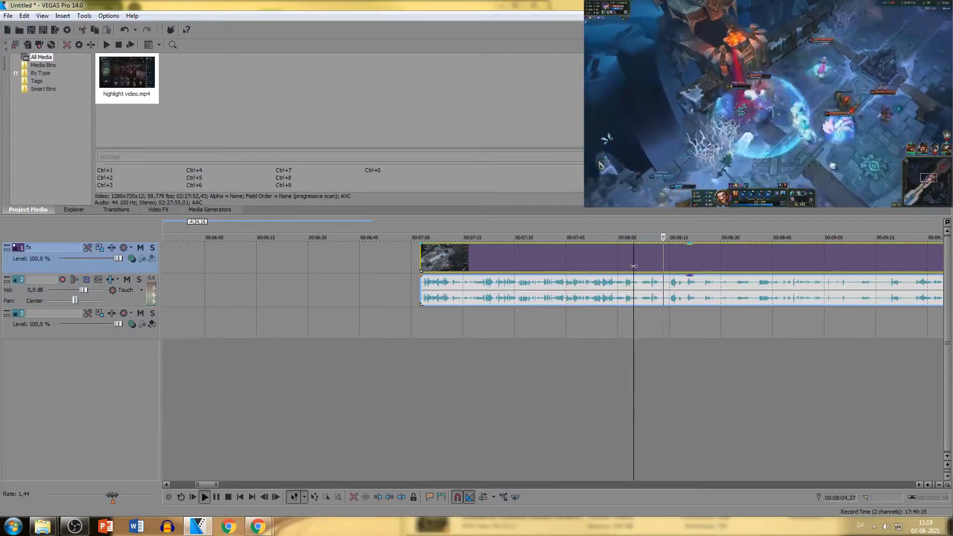
key(s)
click(579, 297)
key(Delete)
- Play through the new highlight, split its end at about 00:08:20 and move it up to the collected highlights
scroll(672, 303, up, 2)
click(830, 299)
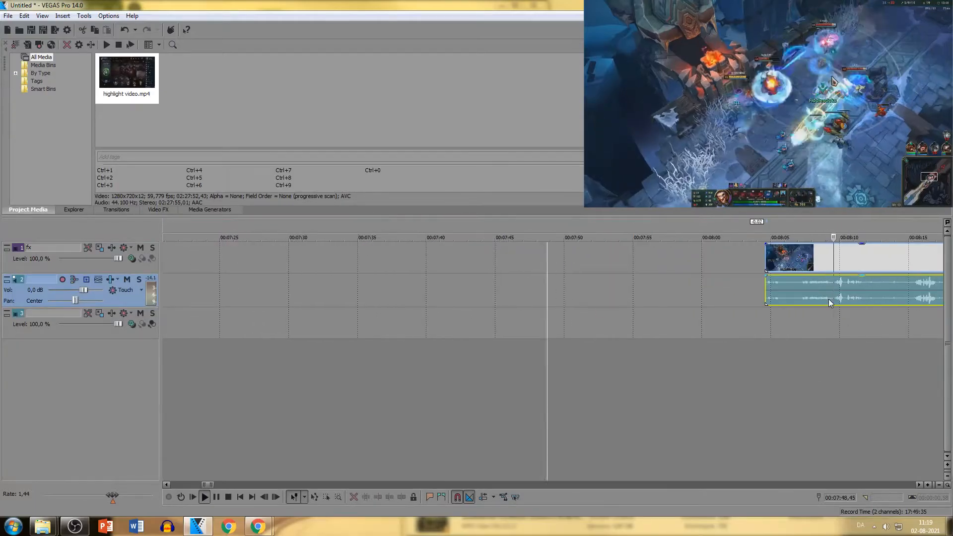
scroll(779, 308, up, 1)
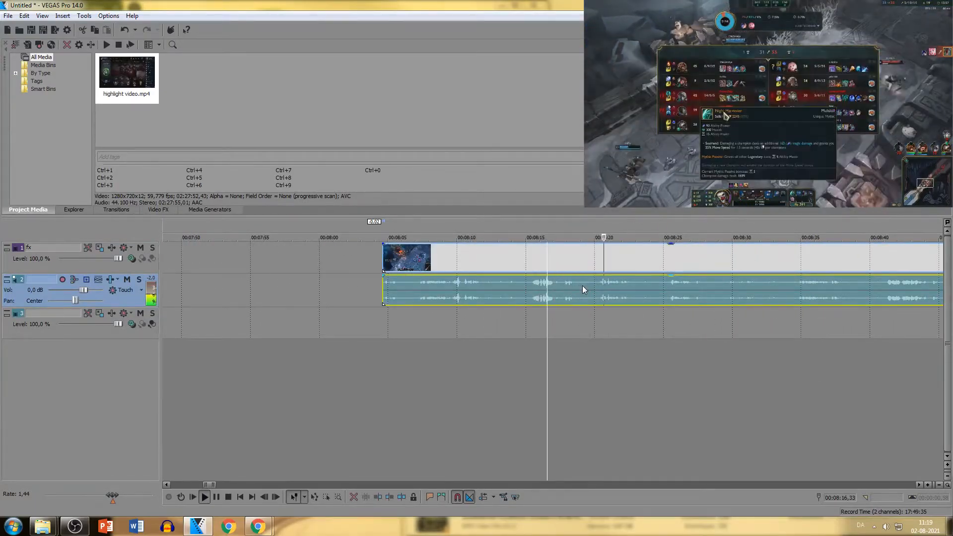
click(591, 264)
key(s)
drag(556, 293, 421, 290)
scroll(497, 293, down, 4)
scroll(596, 298, up, 1)
- Play and skim the footage from about 00:08:20 to 00:12:22, looking for the next moment worth keeping
click(599, 298)
scroll(600, 314, up, 4)
scroll(672, 324, down, 2)
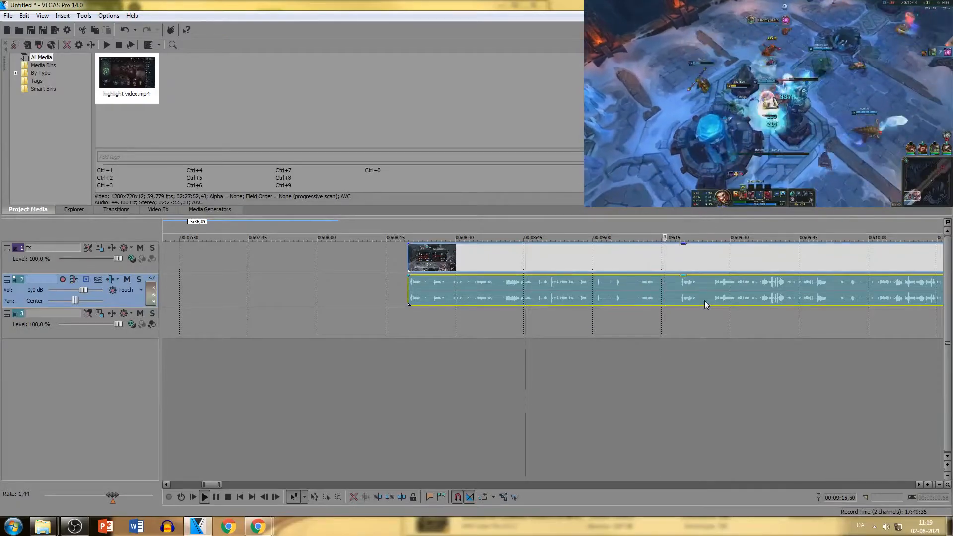
click(768, 353)
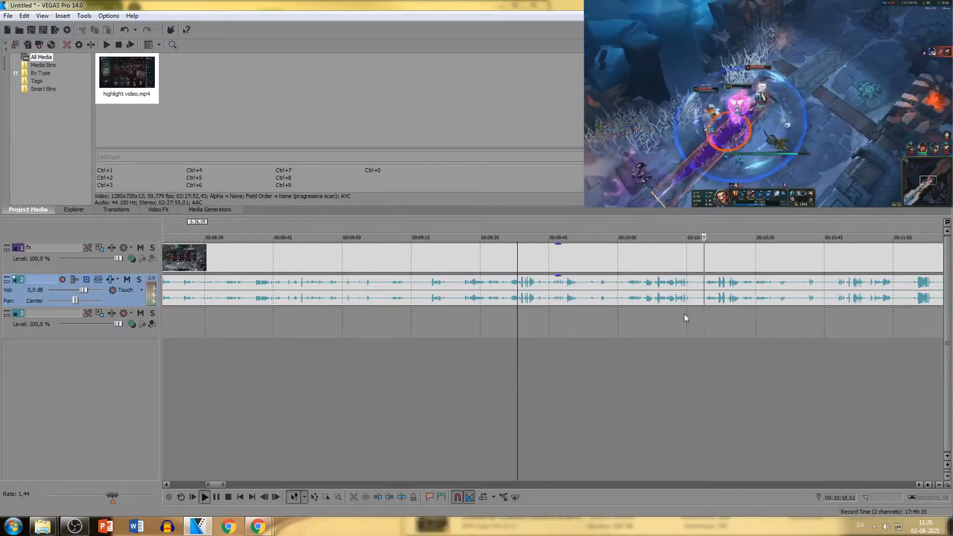
click(687, 259)
click(631, 256)
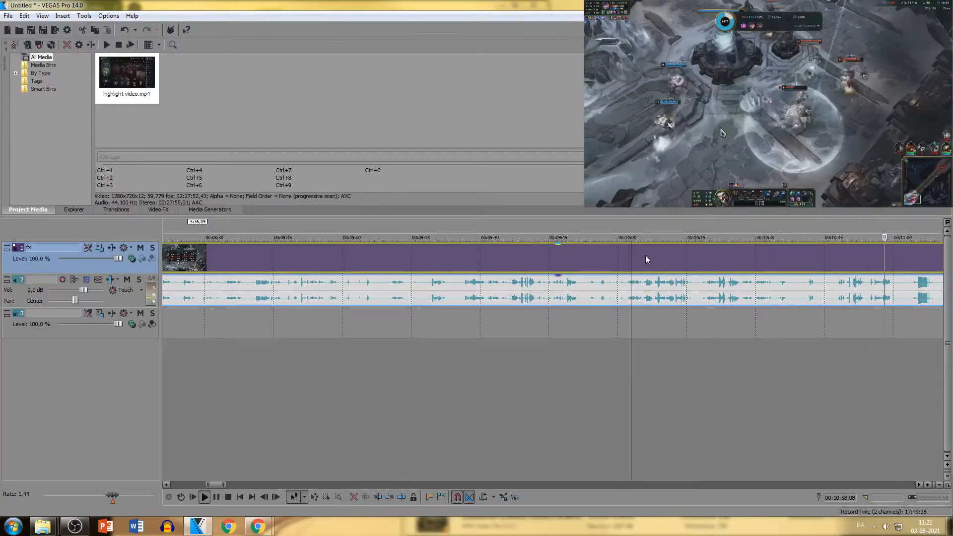
click(892, 297)
click(523, 261)
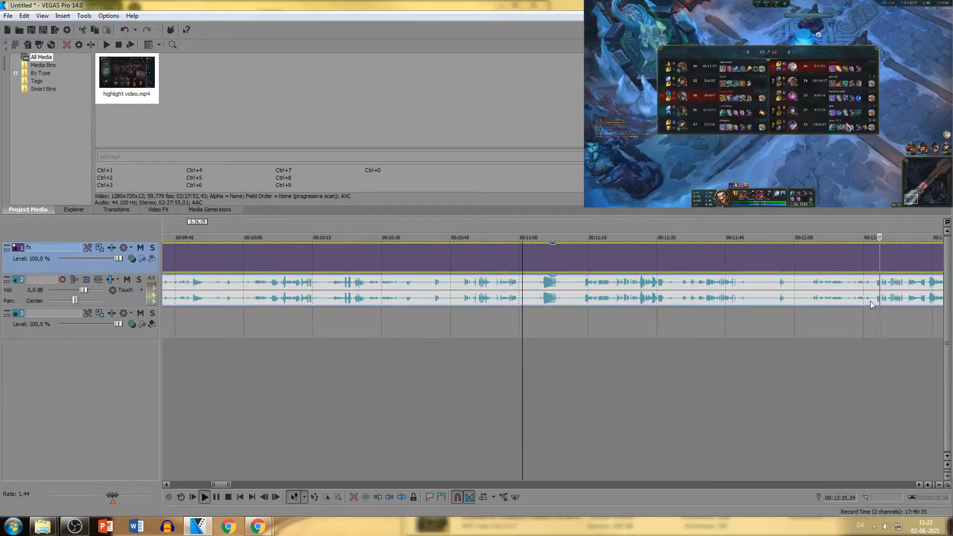
click(896, 301)
scroll(853, 312, up, 1)
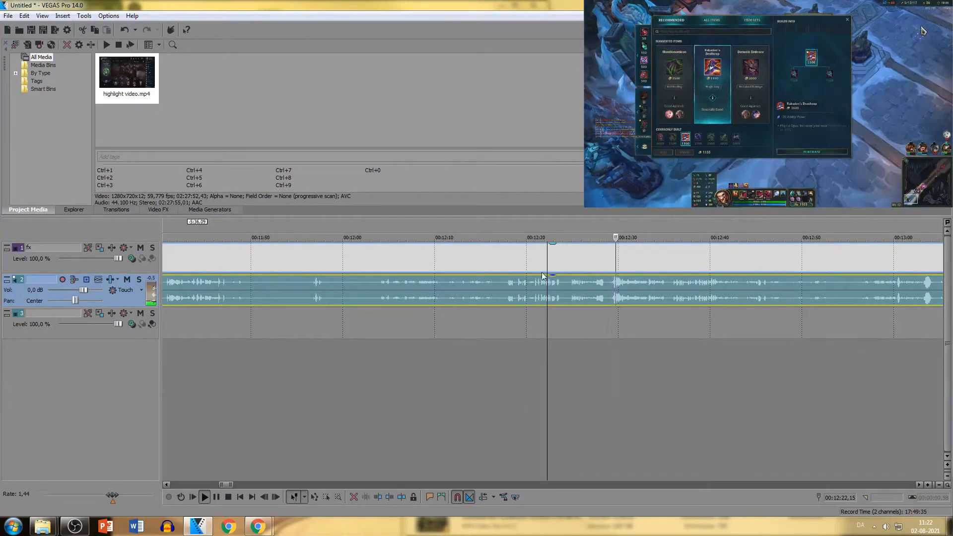
- Split the clip at about 00:12:18, delete the footage before it and extend the clip's start about one second earlier
click(506, 266)
key(s)
click(480, 288)
key(Delete)
drag(503, 292, 494, 292)
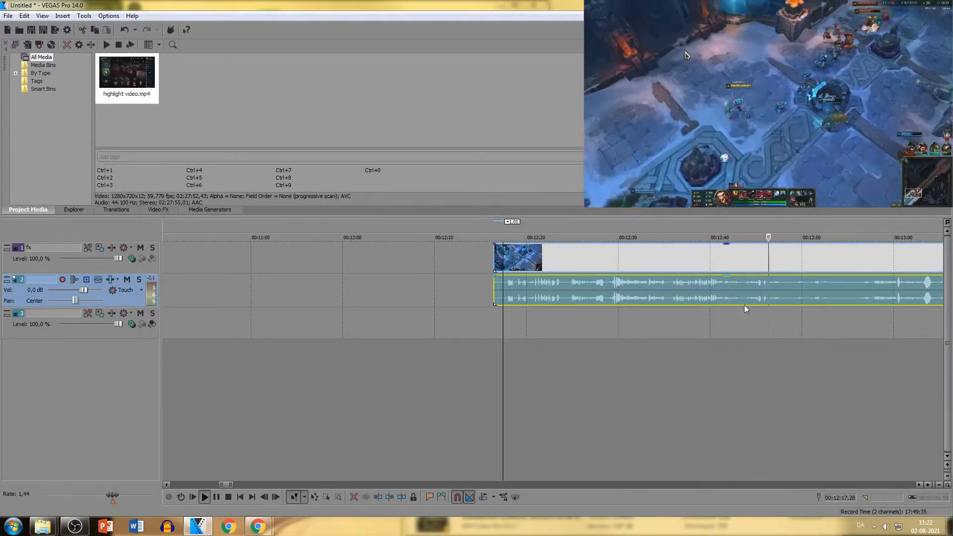
- Split the clip at about 00:12:48 and move the cut highlight towards the earlier highlights
key(s)
click(503, 289)
scroll(502, 289, down, 5)
drag(530, 289, 384, 284)
- Play and skim the footage from about 00:12:48 to 00:16:45, looking for the next moment worth keeping
scroll(384, 284, up, 1)
click(547, 295)
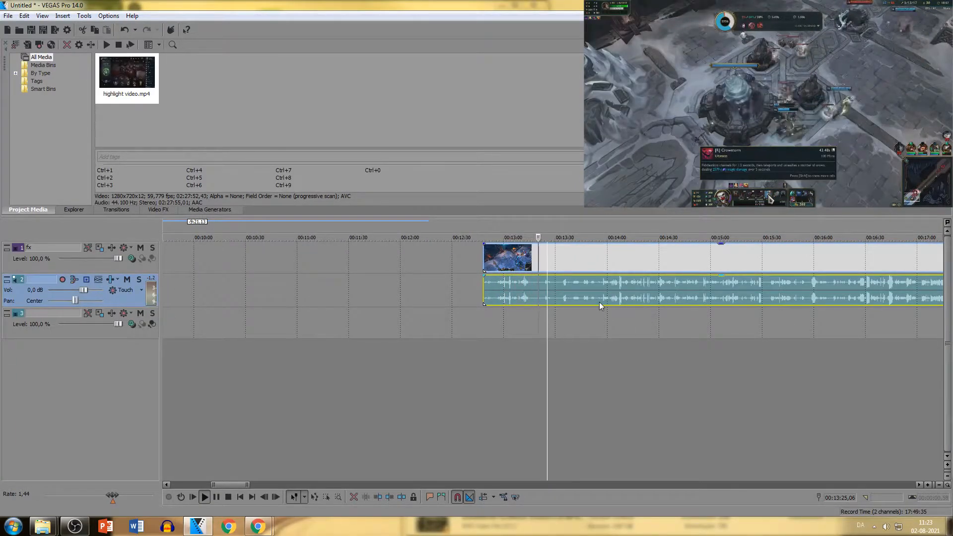
click(618, 340)
scroll(610, 347, up, 2)
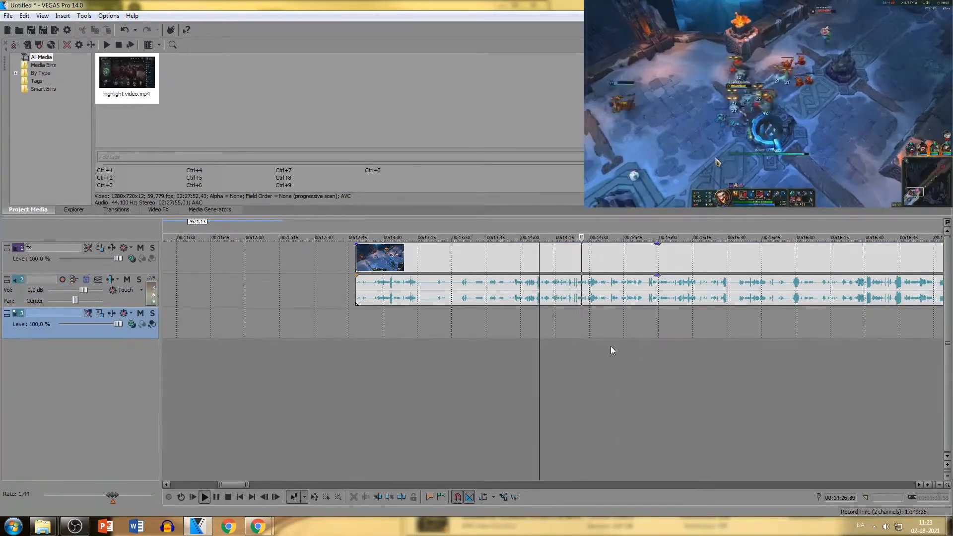
scroll(618, 338, up, 1)
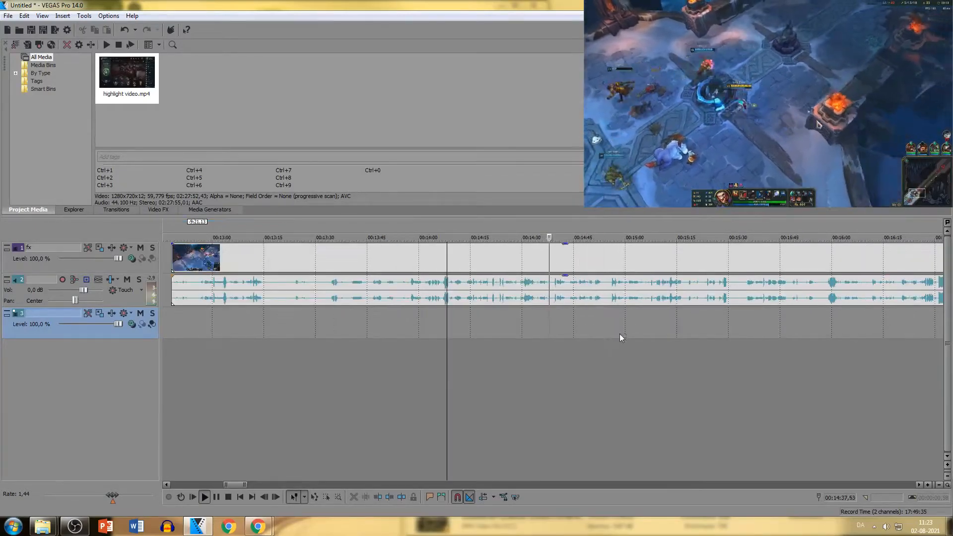
click(639, 359)
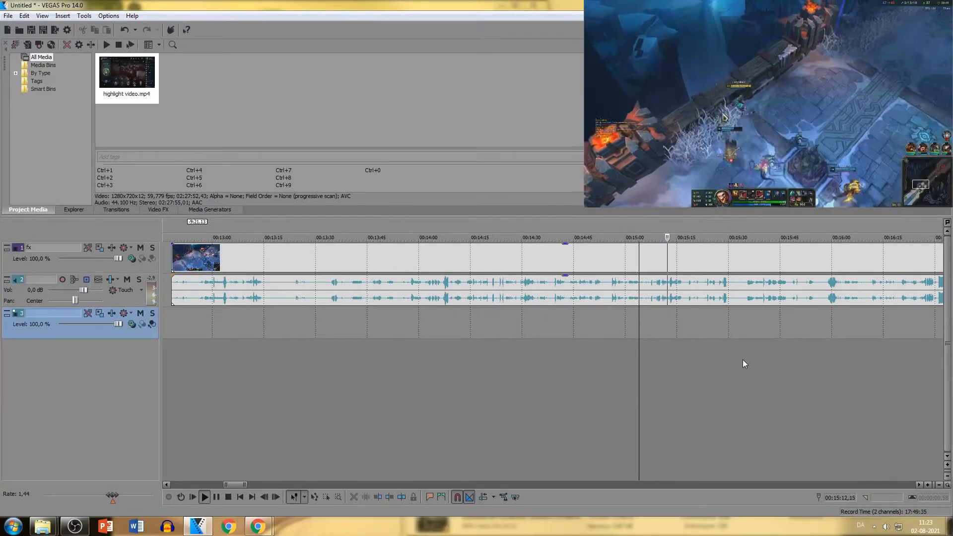
click(714, 350)
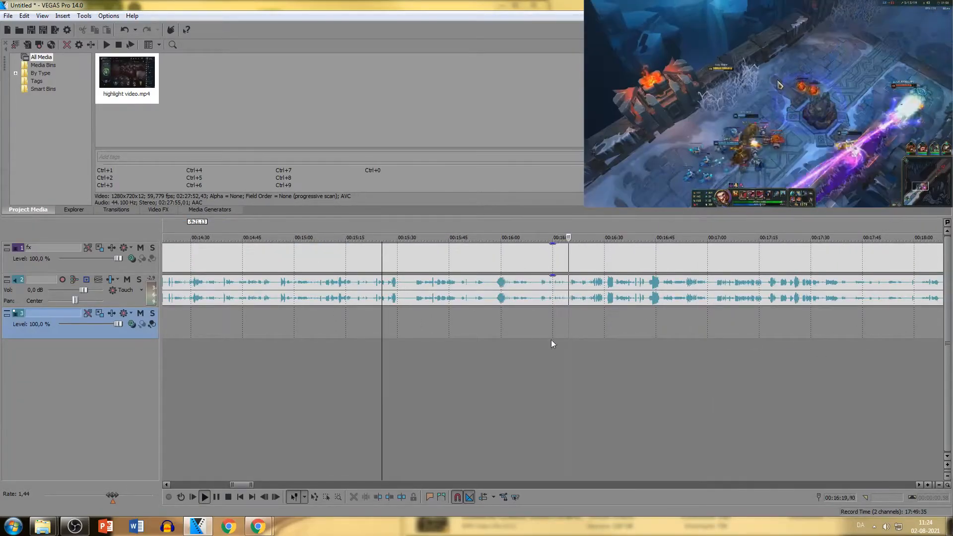
click(600, 320)
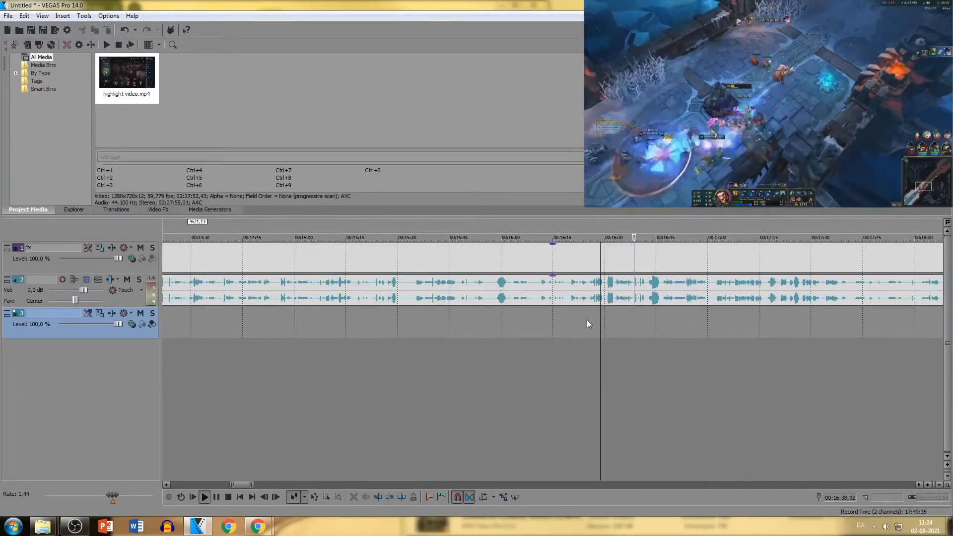
click(586, 331)
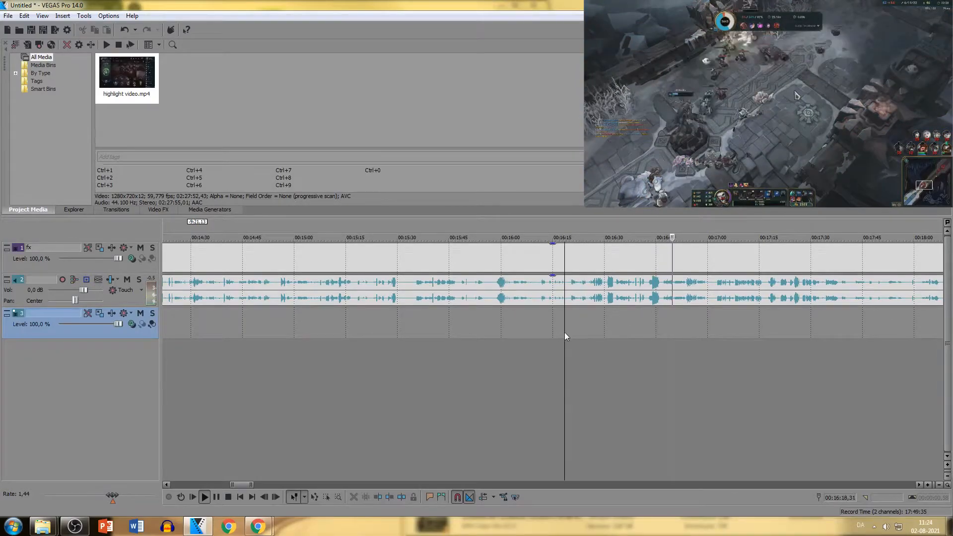
- Trim the clip's start to about 00:16:11, removing the footage before the fight
click(569, 333)
key(space)
key(space)
click(538, 334)
key(space)
key(alt+[)
key(space)
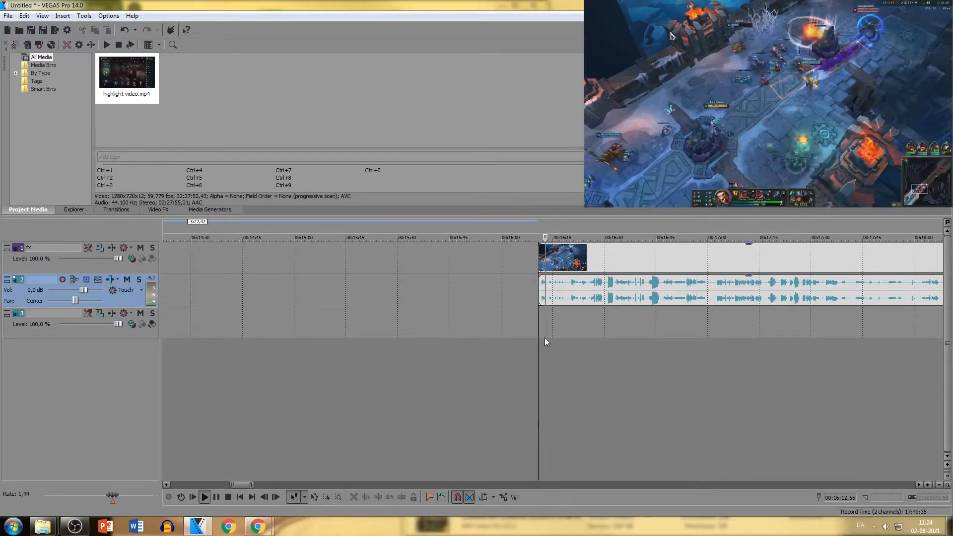
- Split the clip at about 00:17:01 and move the cut highlight towards the earlier highlights
click(665, 328)
scroll(665, 328, up, 3)
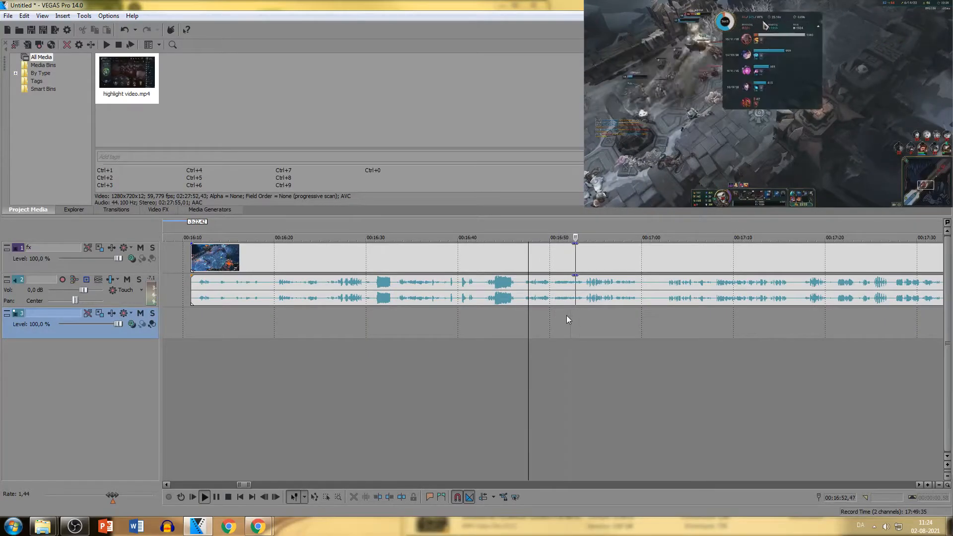
click(650, 293)
key(space)
key(s)
scroll(596, 308, down, 3)
scroll(553, 314, down, 1)
drag(533, 293, 300, 295)
- Play and skim the footage from about 00:17:01 to 00:19:29, looking for the next highlight
click(756, 334)
key(space)
scroll(759, 318, down, 3)
scroll(634, 351, up, 5)
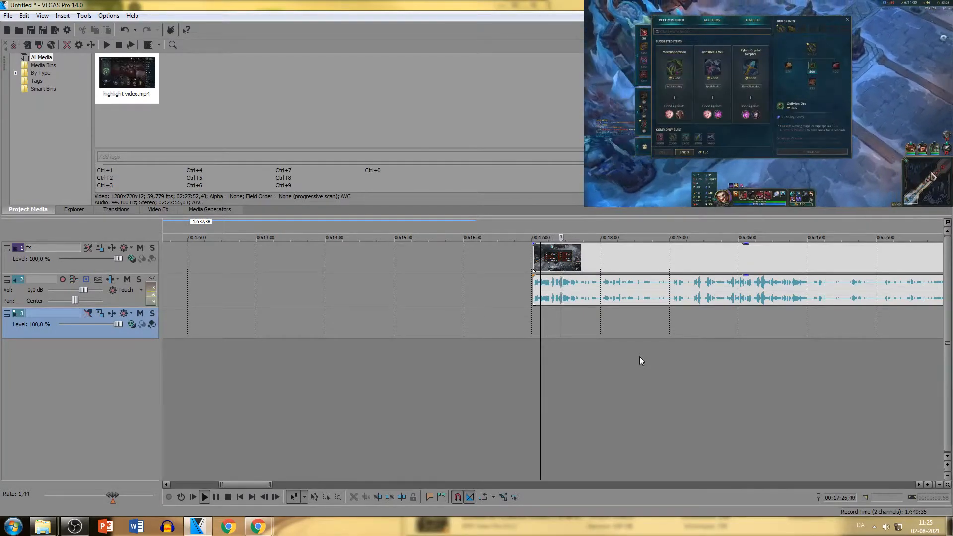
click(609, 354)
click(589, 350)
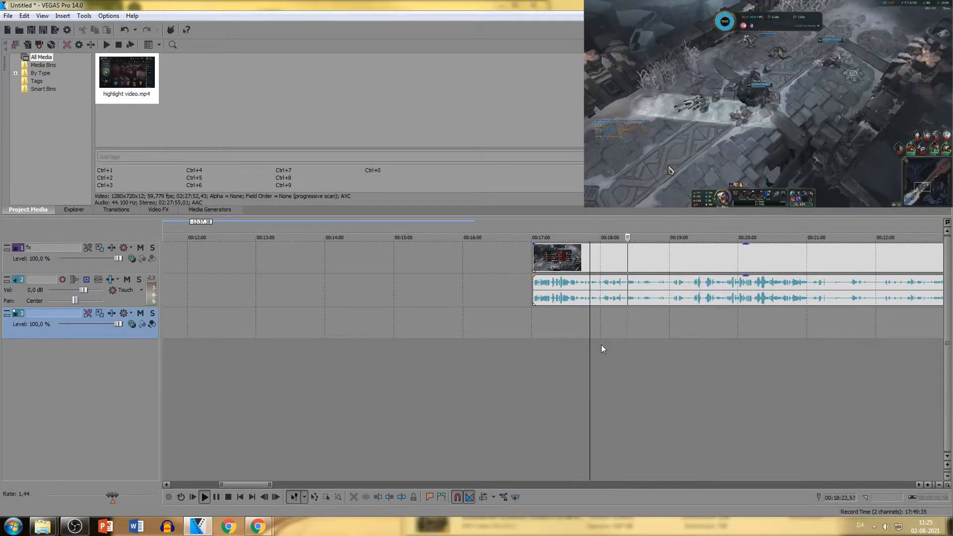
click(698, 348)
click(686, 359)
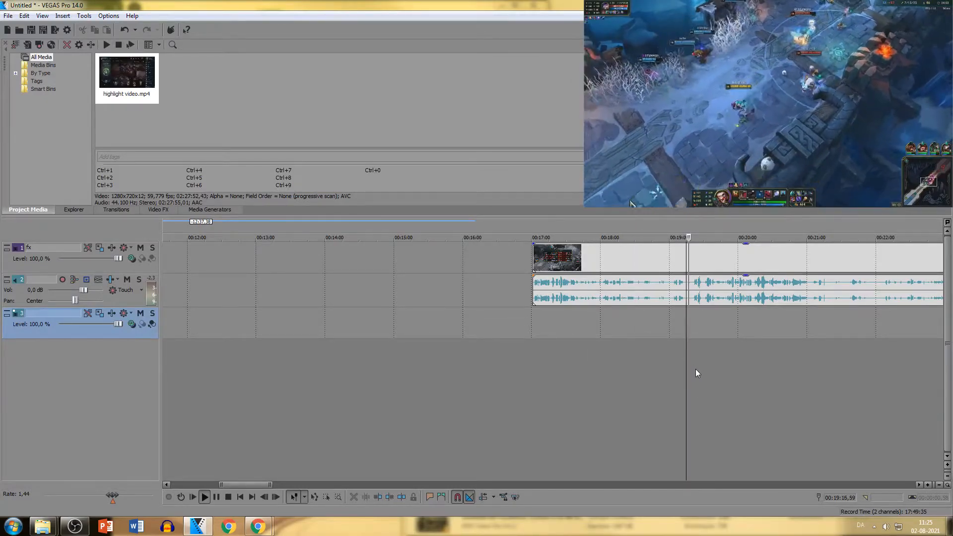
click(677, 335)
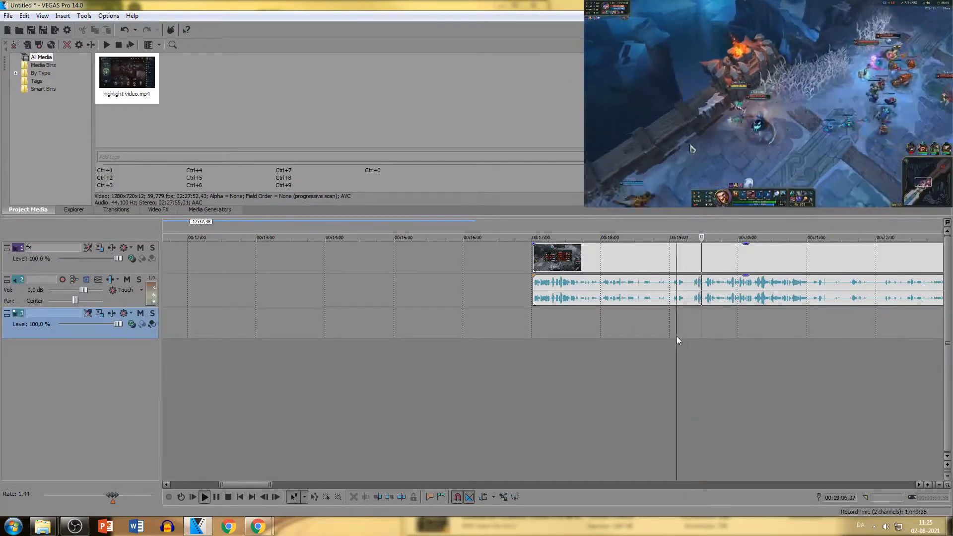
- Split the clip at about 00:19:02, delete the footage before it and trim the clip's start to about 00:19:14
click(672, 331)
key(s)
click(646, 299)
key(Delete)
click(672, 350)
key(space)
key(space)
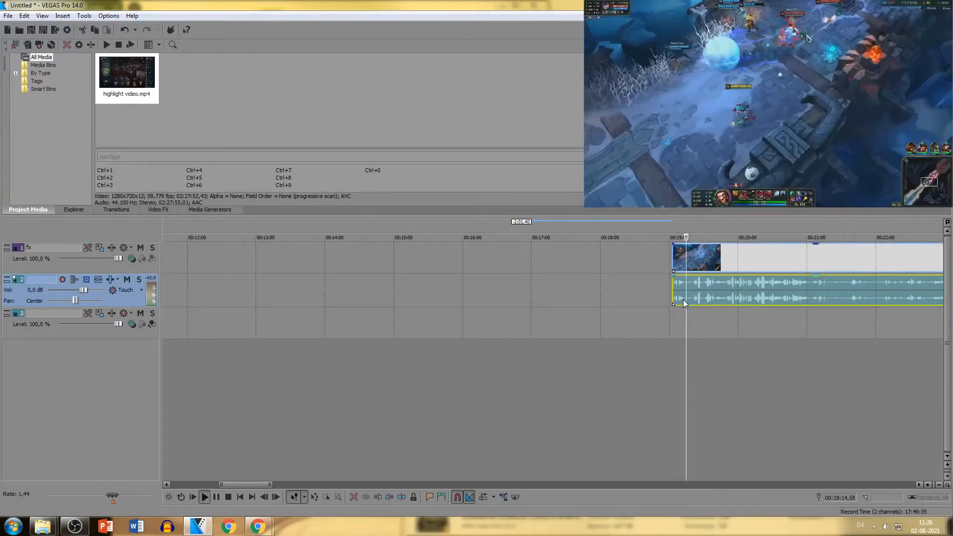
drag(688, 298, 702, 319)
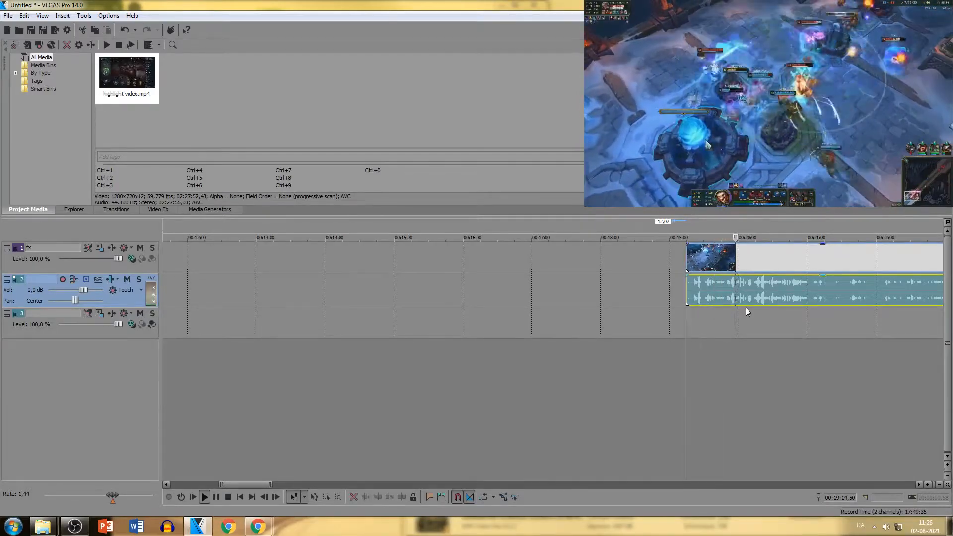
- Play and skim the footage onward to about 00:25:55, past the next game's loading screens, looking for a new highlight
scroll(556, 298, down, 4)
click(627, 332)
scroll(619, 332, up, 4)
click(697, 371)
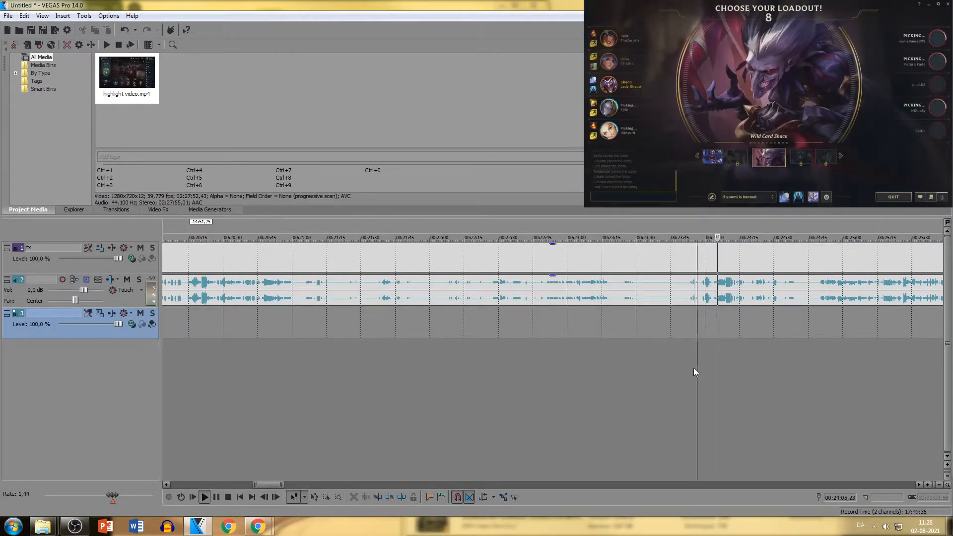
scroll(754, 319, right, 2)
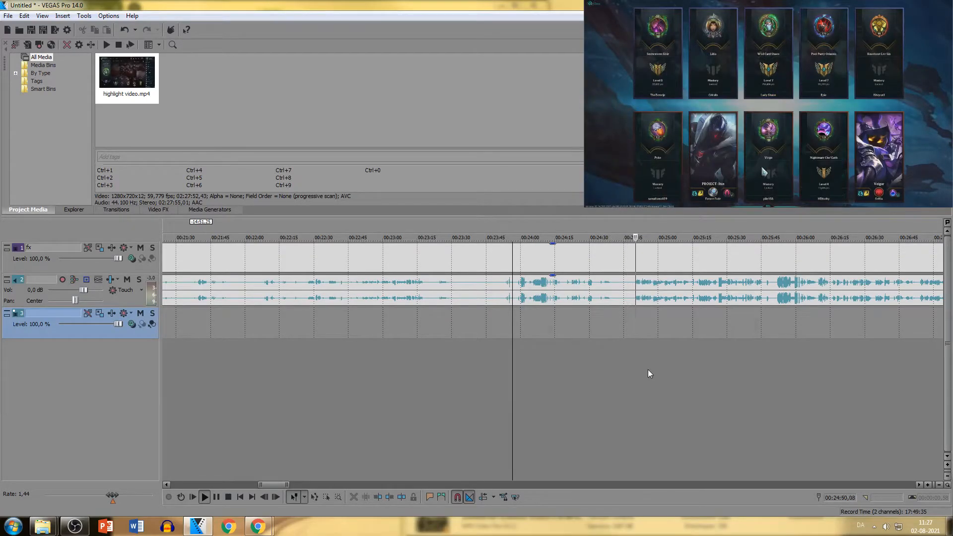
click(674, 358)
click(705, 347)
click(763, 347)
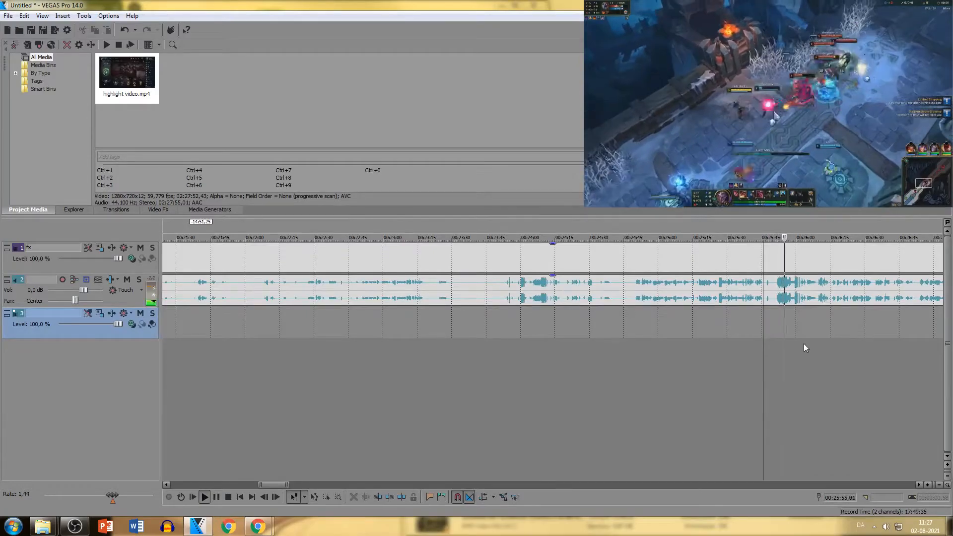
- Split the clip at about 00:25:43 and delete the footage before it
click(758, 334)
key(s)
click(713, 302)
key(Delete)
- Split the highlight's end at about 00:26:10 and move it and the remaining footage up to the collected highlights
scroll(738, 303, up, 2)
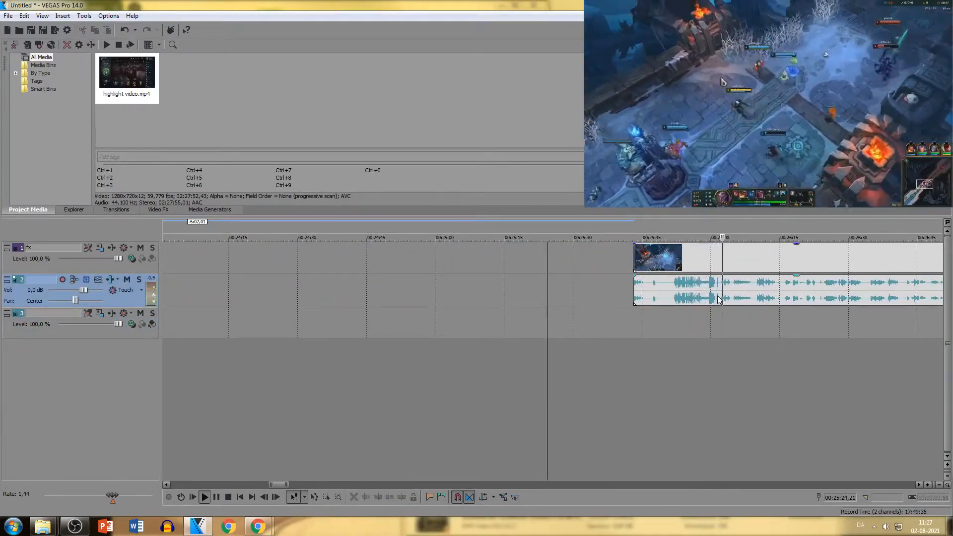
click(756, 301)
key(s)
click(714, 299)
key(space)
scroll(714, 299, down, 2)
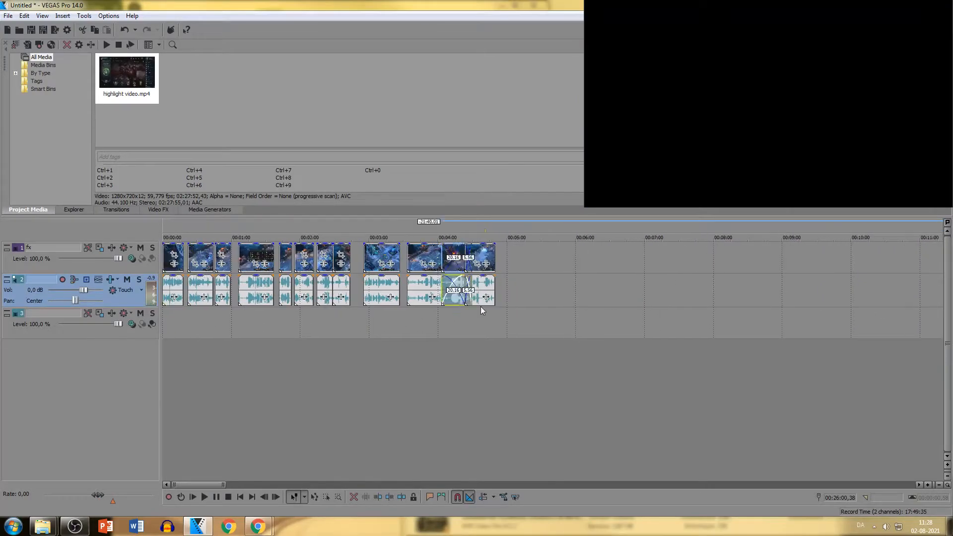
scroll(556, 377, down, 2)
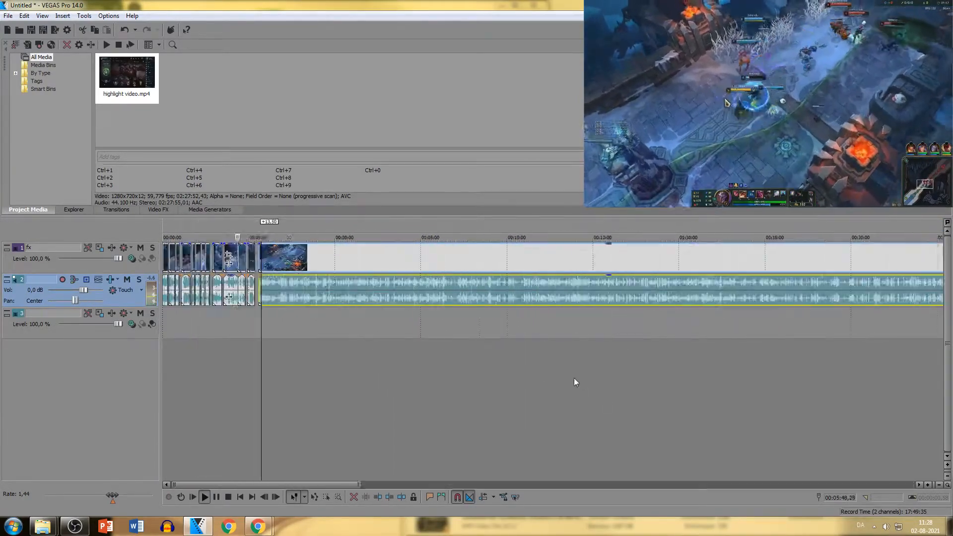
- Skim the moved footage, split it at about 00:06:50 and delete the part before the split
scroll(576, 375, up, 3)
click(580, 365)
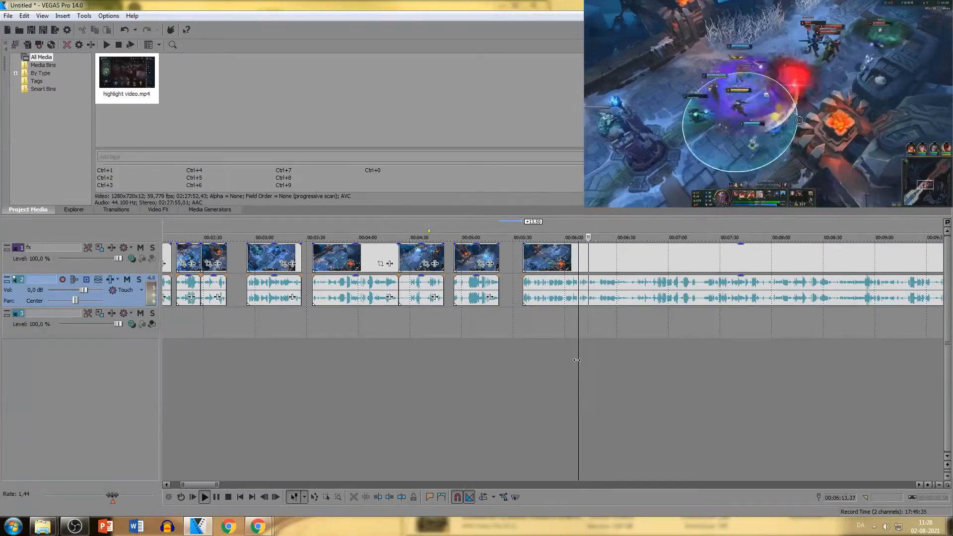
click(616, 361)
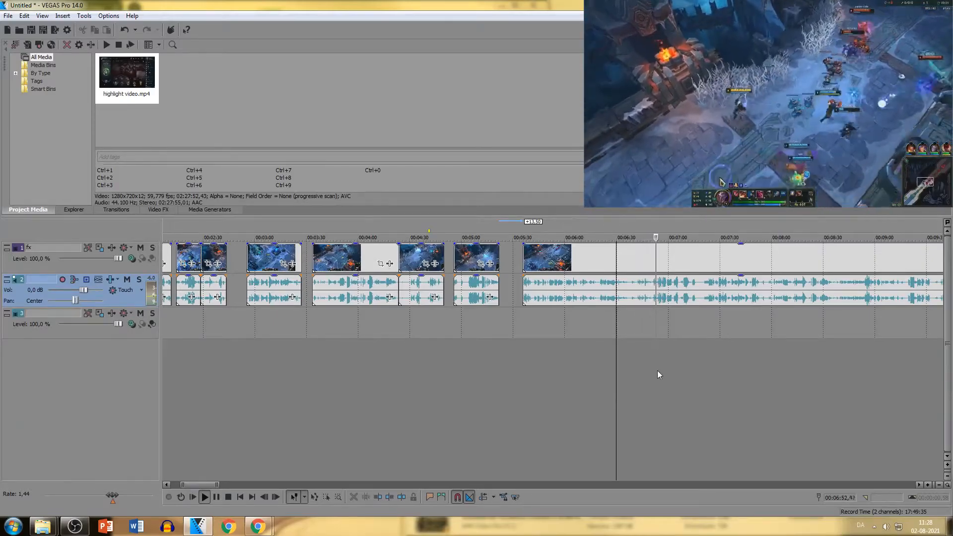
click(652, 302)
scroll(652, 306, up, 1)
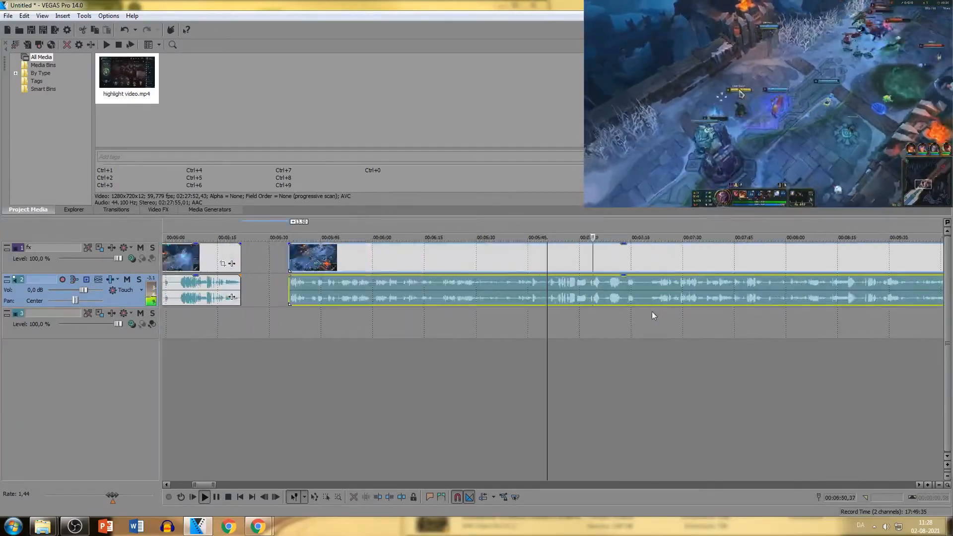
key(s)
click(478, 281)
key(Delete)
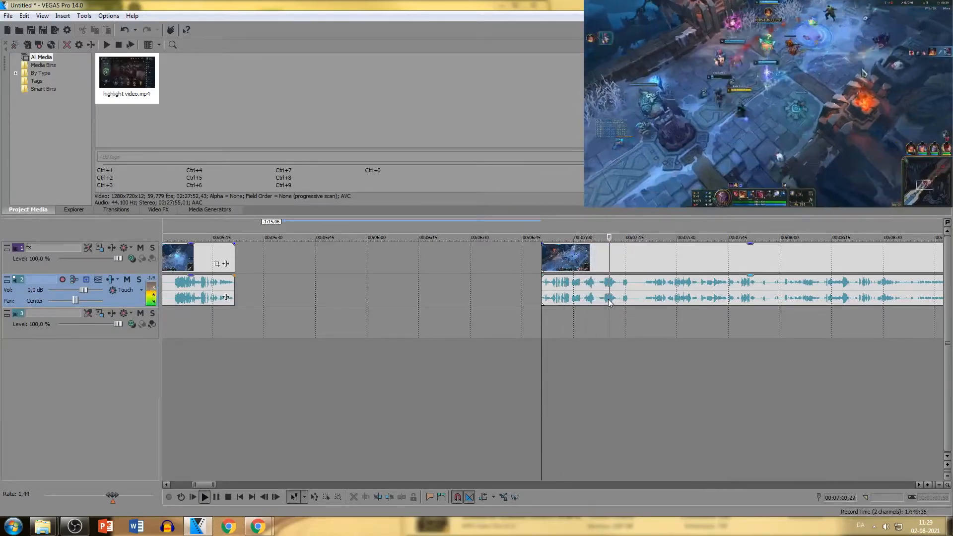
- Split the clip at about 00:07:14 and move the cut highlight up behind the previous one
click(622, 293)
key(s)
drag(601, 297, 303, 304)
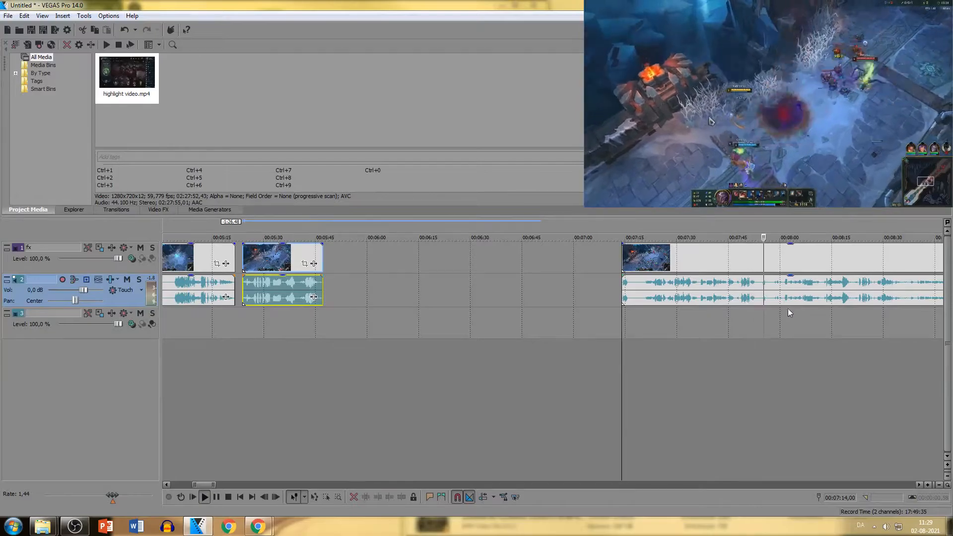
- Split off and delete the footage before the next fight, and adjust the clip's start to about 00:08:12
click(787, 310)
scroll(817, 357, up, 3)
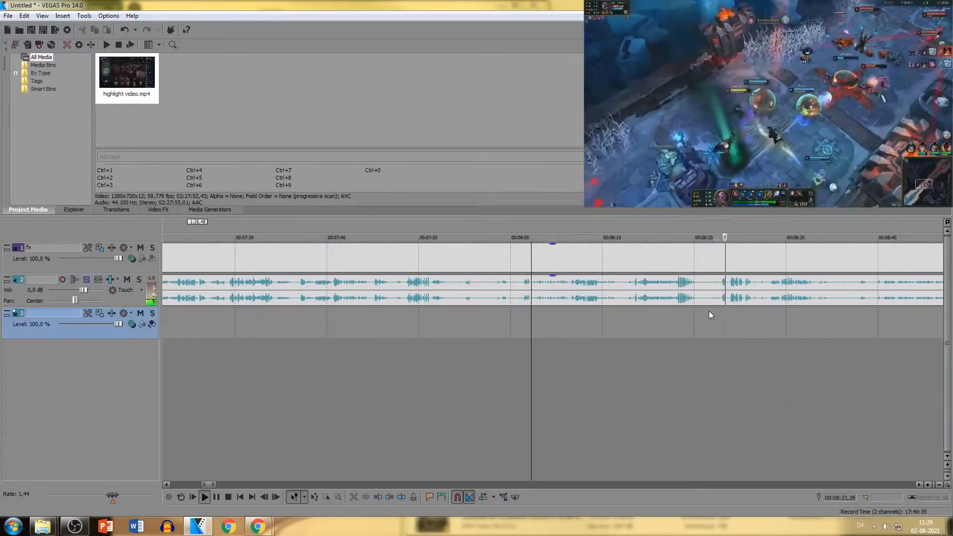
click(704, 302)
key(s)
click(664, 301)
key(Delete)
drag(706, 300, 627, 301)
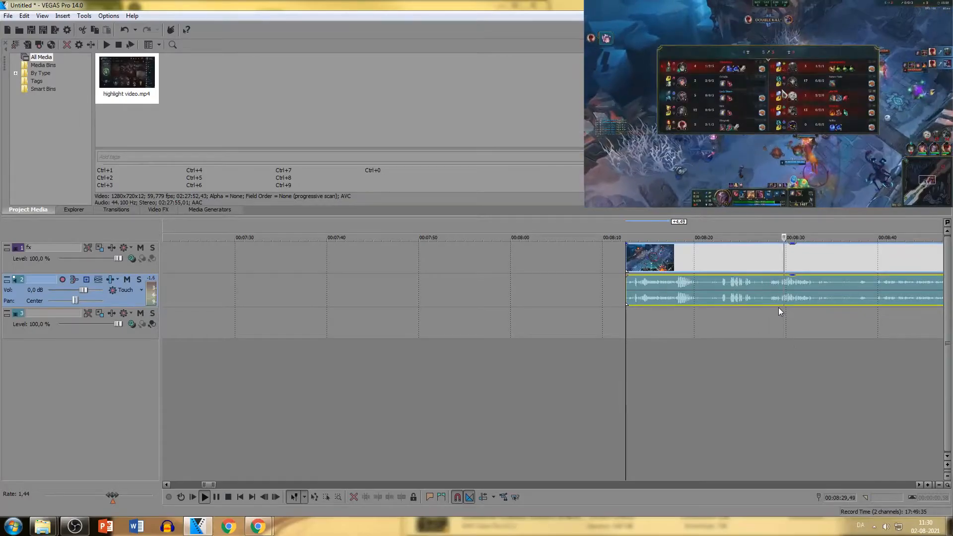
- Split the clip at about 00:08:35 and move the cut highlight up to the collected highlights
scroll(598, 297, down, 1)
click(555, 297)
key(s)
click(521, 297)
key(Delete)
scroll(522, 297, down, 3)
scroll(521, 297, left, 2)
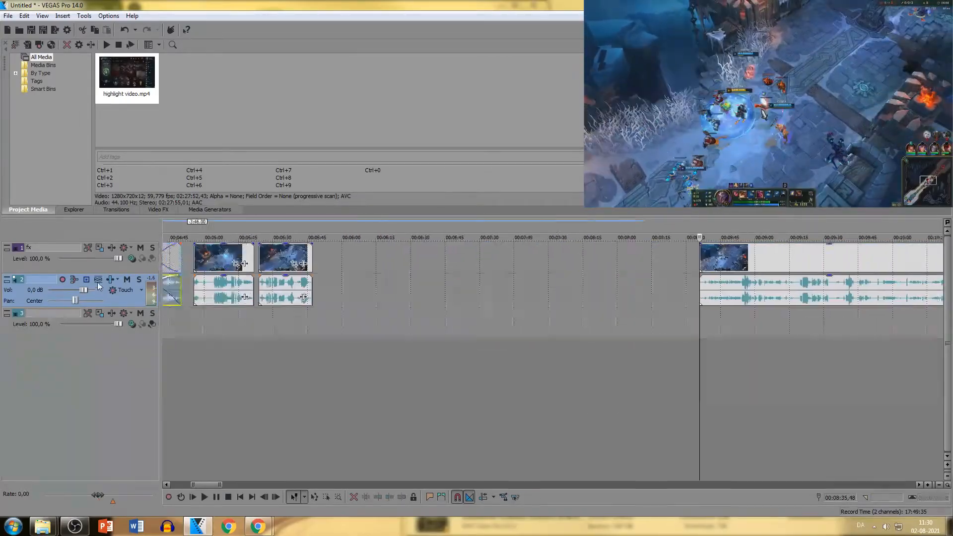
- Move the remaining footage up to start at about 00:06:29 and play through it for the next highlight
click(879, 295)
drag(858, 295, 587, 294)
click(581, 298)
scroll(595, 302, up, 5)
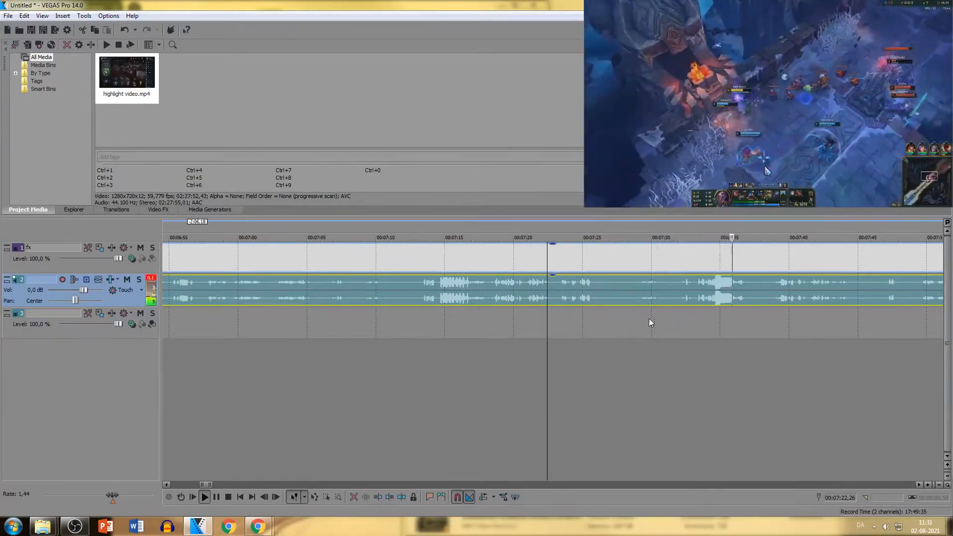
scroll(645, 310, down, 3)
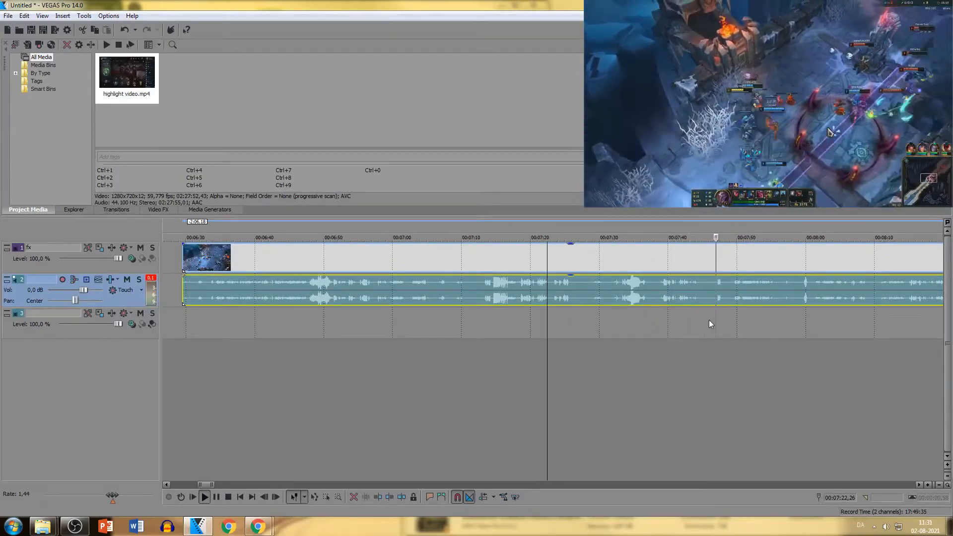
scroll(726, 328, down, 3)
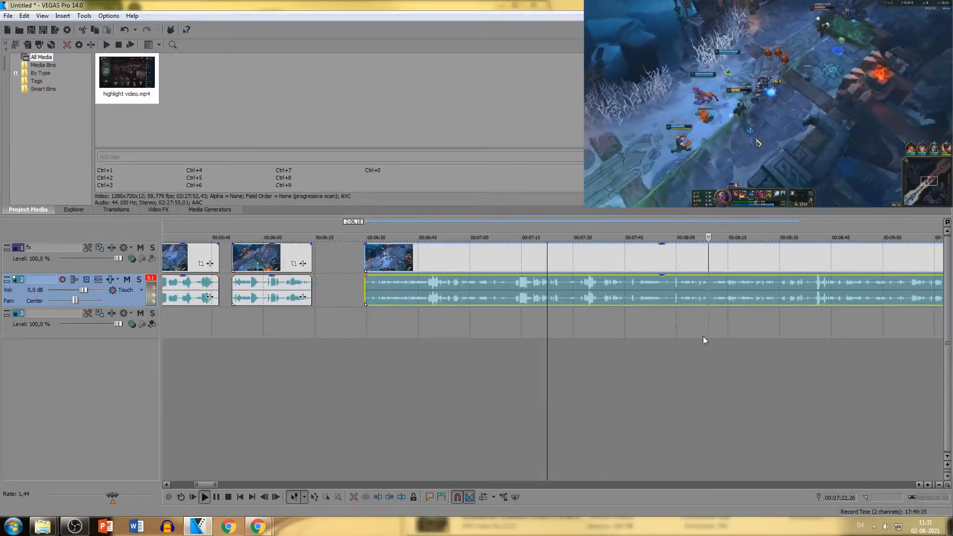
scroll(696, 335, down, 2)
- Split the footage at about 00:08:32 and delete the part before it
click(551, 338)
scroll(551, 339, up, 2)
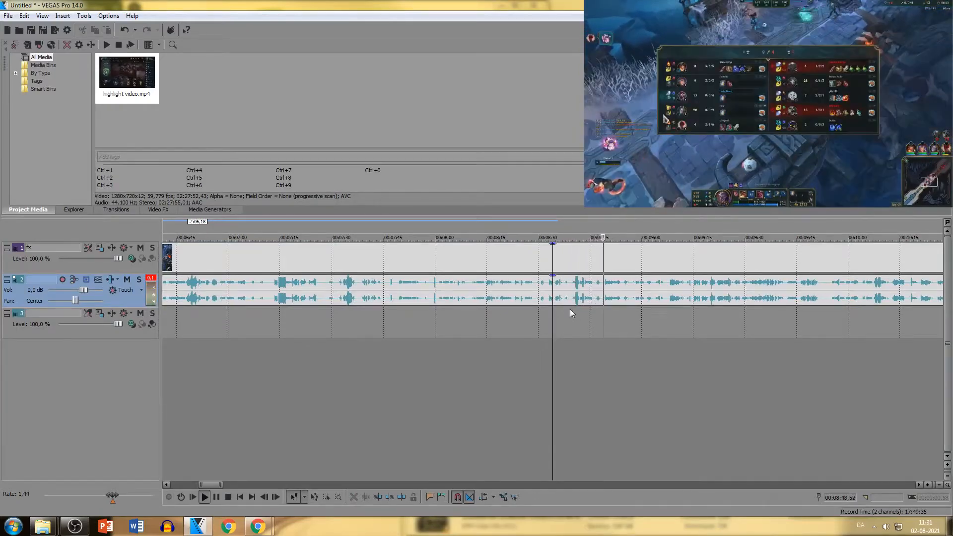
key(s)
click(522, 293)
key(Delete)
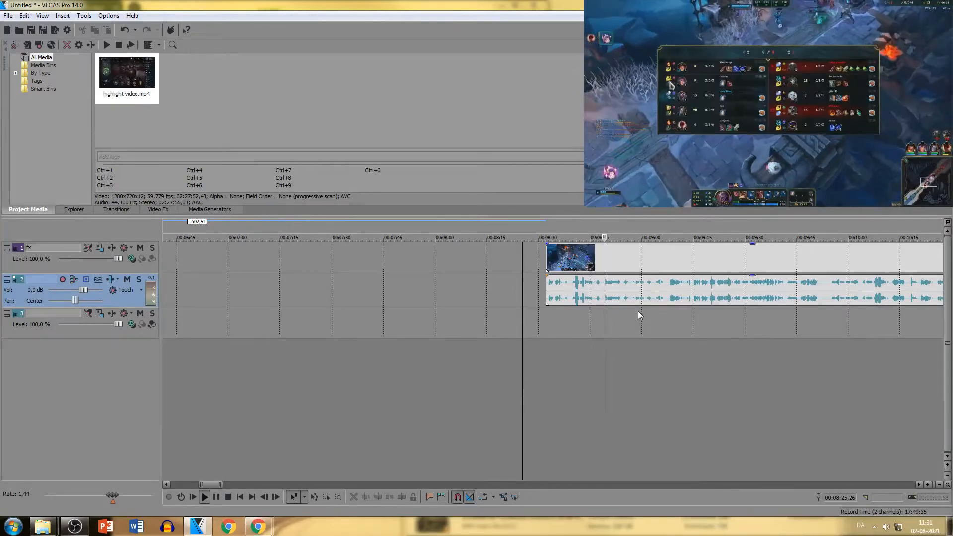
- Split the clip at about 00:08:57 and move the cut highlight up to about 00:06:24, behind the collected ones
scroll(638, 307, up, 2)
click(681, 300)
click(572, 302)
key(s)
scroll(571, 304, down, 6)
drag(464, 298, 390, 297)
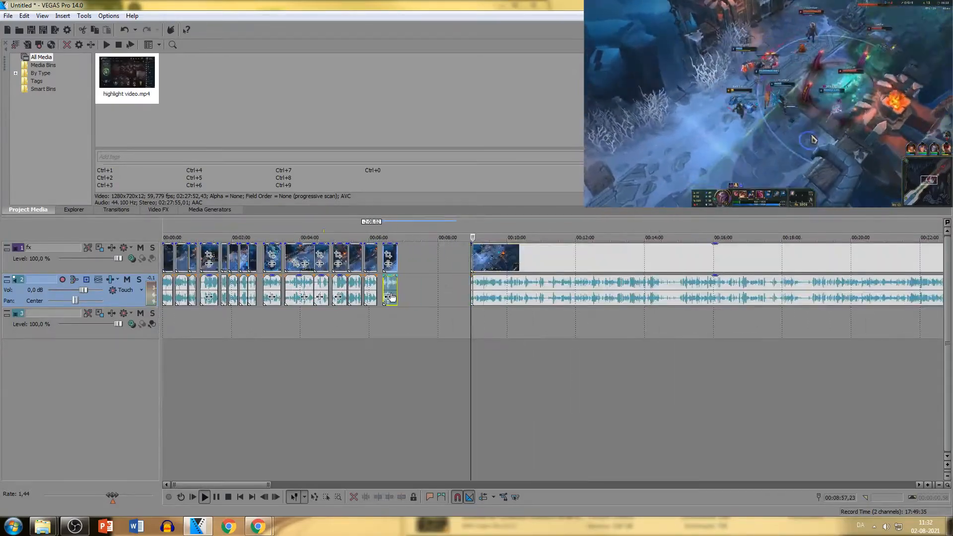
- Split the remaining footage at about 00:09:08 and delete the part before it
click(495, 293)
scroll(477, 310, up, 6)
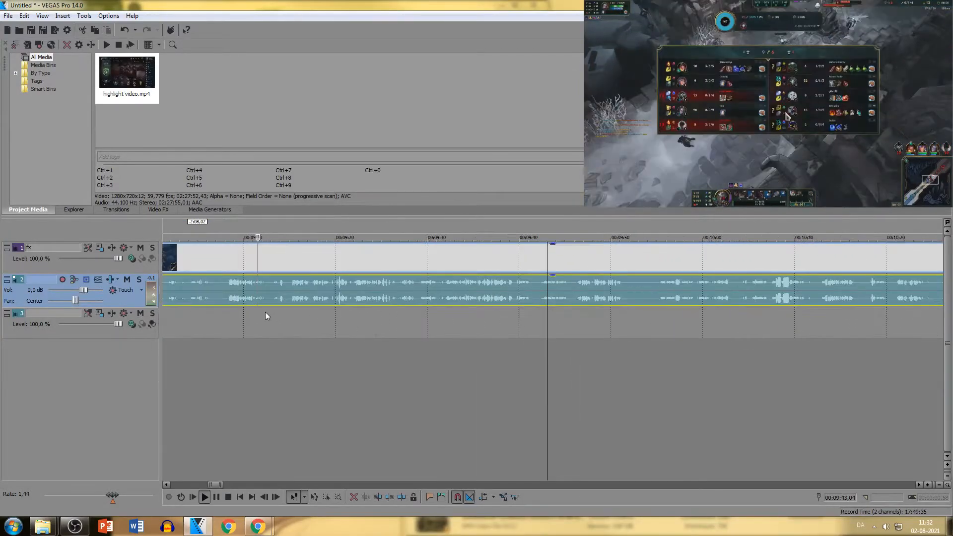
click(224, 301)
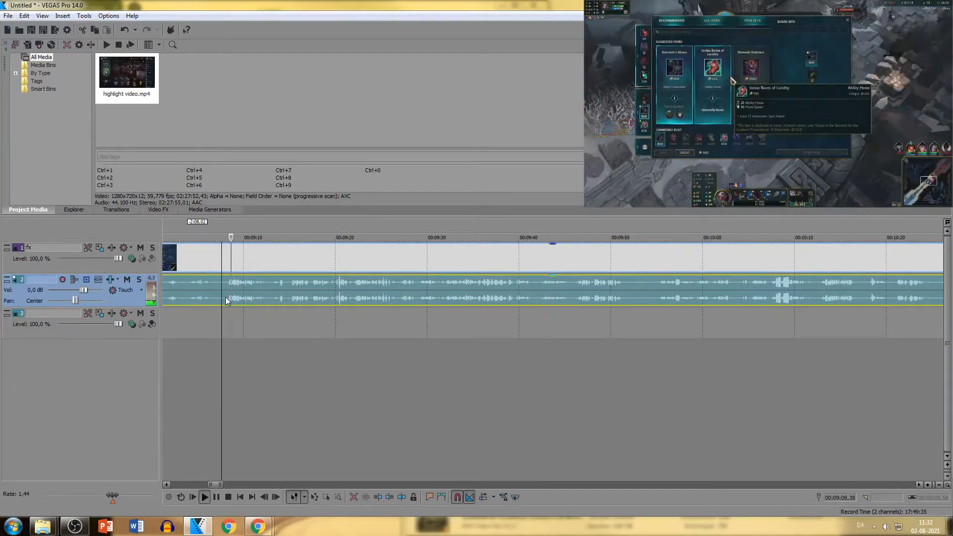
key(s)
click(204, 299)
key(Delete)
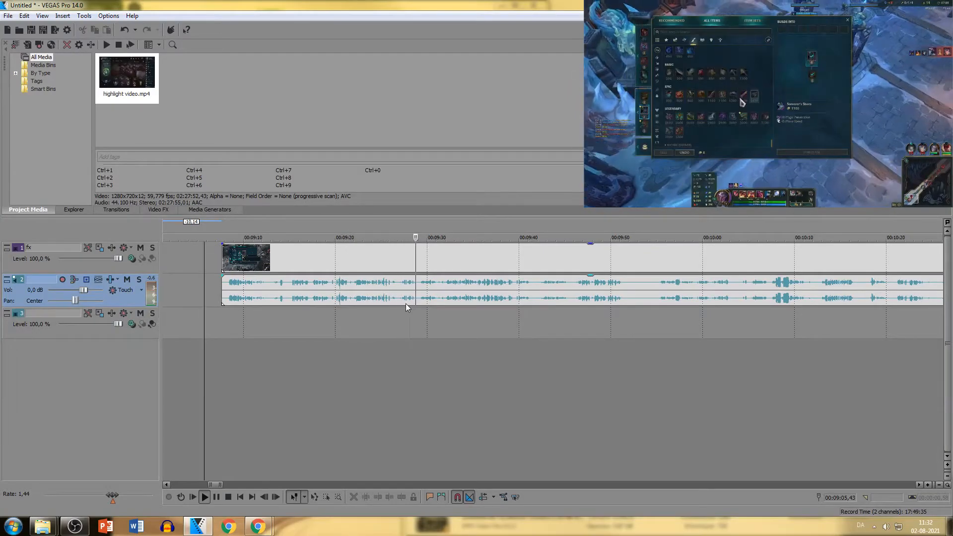
- Split the clip at about 00:09:42 and move the cut highlight up behind the collected ones
click(535, 296)
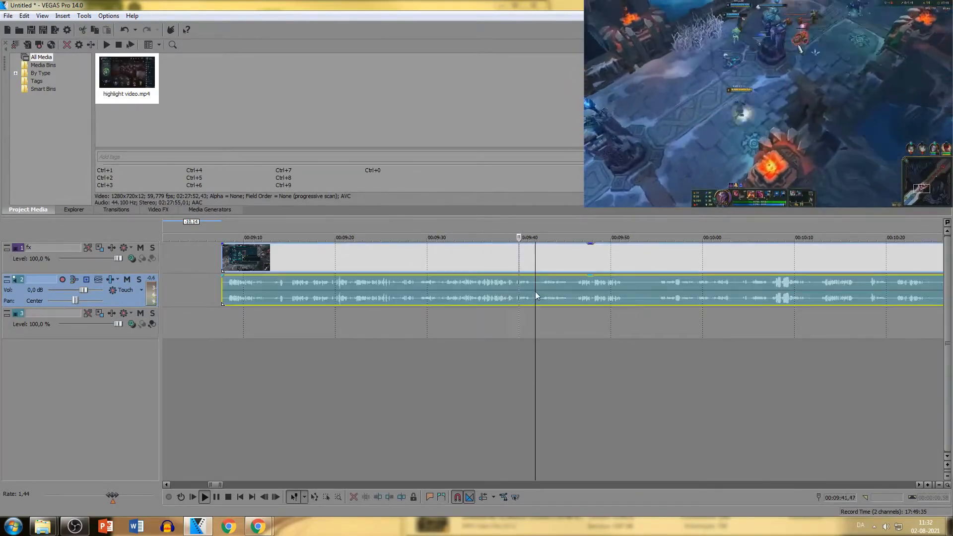
key(space)
key(s)
scroll(527, 300, down, 5)
drag(522, 302, 409, 301)
- Play through the remaining footage up to about 00:11:00 to look for the next highlight
click(585, 298)
scroll(485, 298, down, 6)
scroll(484, 313, up, 12)
key(space)
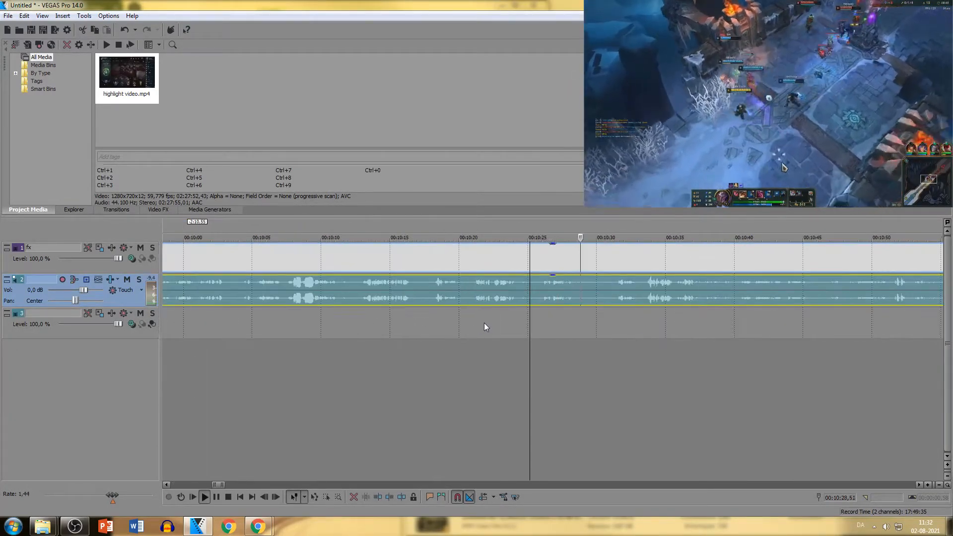
click(290, 312)
scroll(591, 328, down, 2)
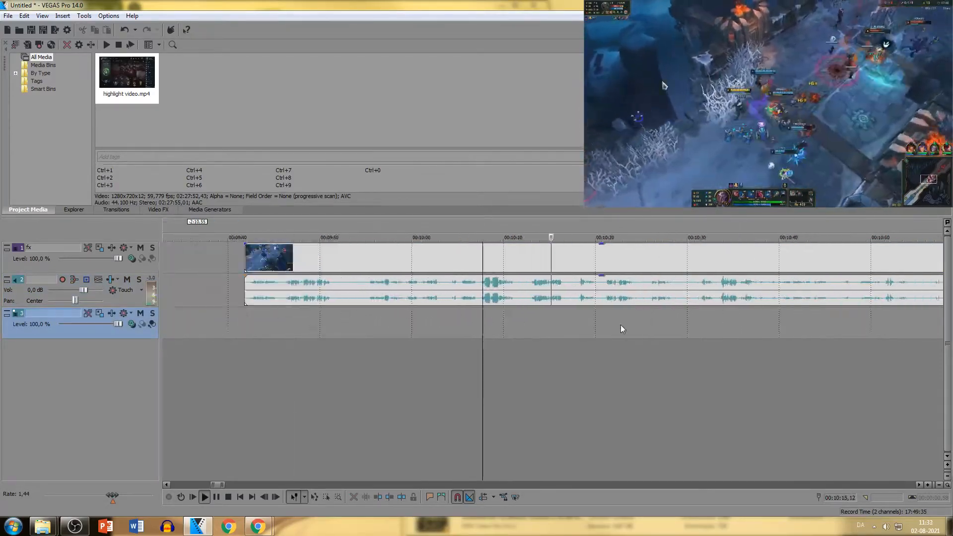
click(712, 303)
scroll(675, 330, up, 2)
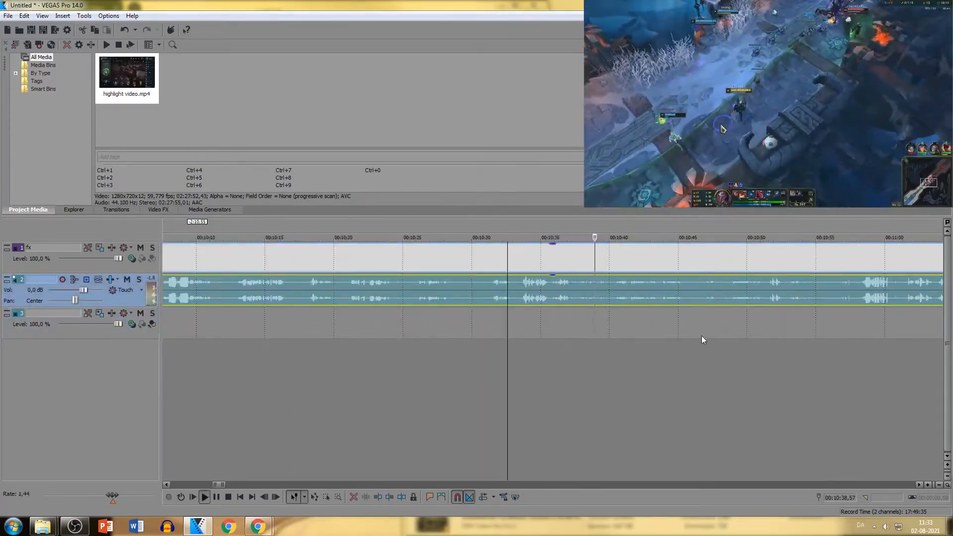
scroll(752, 315, up, 2)
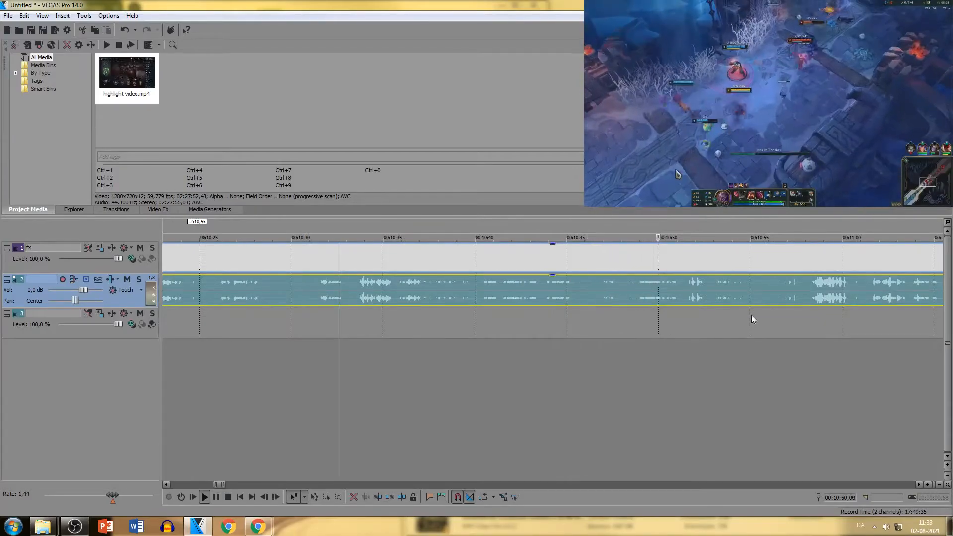
click(848, 298)
scroll(848, 298, up, 2)
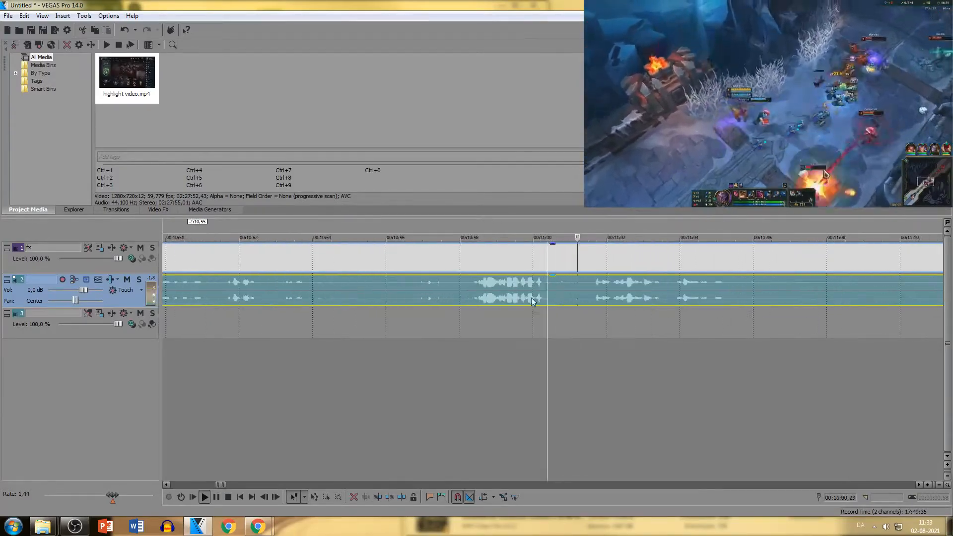
- Check the footage between about 00:11:00 and 00:12:45 for a scene worth keeping
scroll(657, 322, down, 2)
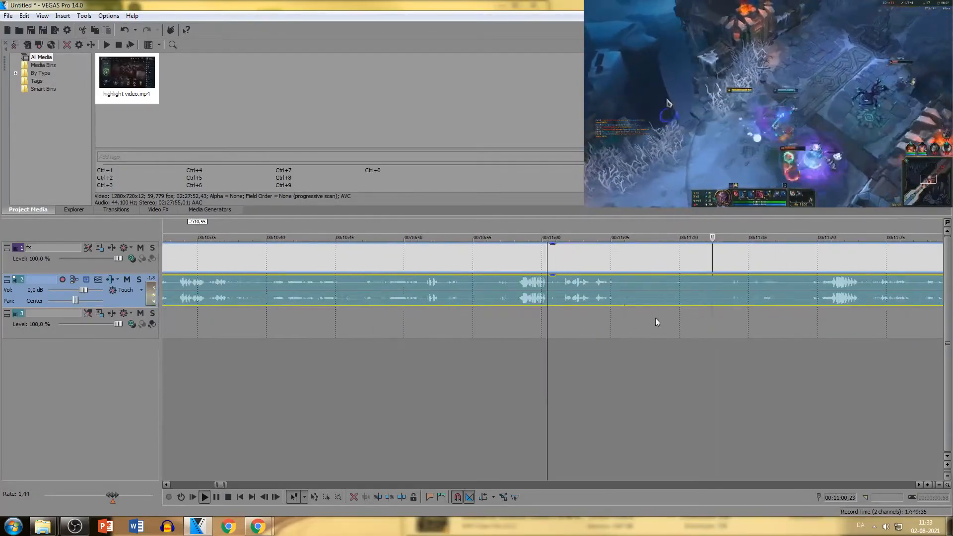
click(847, 301)
scroll(859, 302, down, 2)
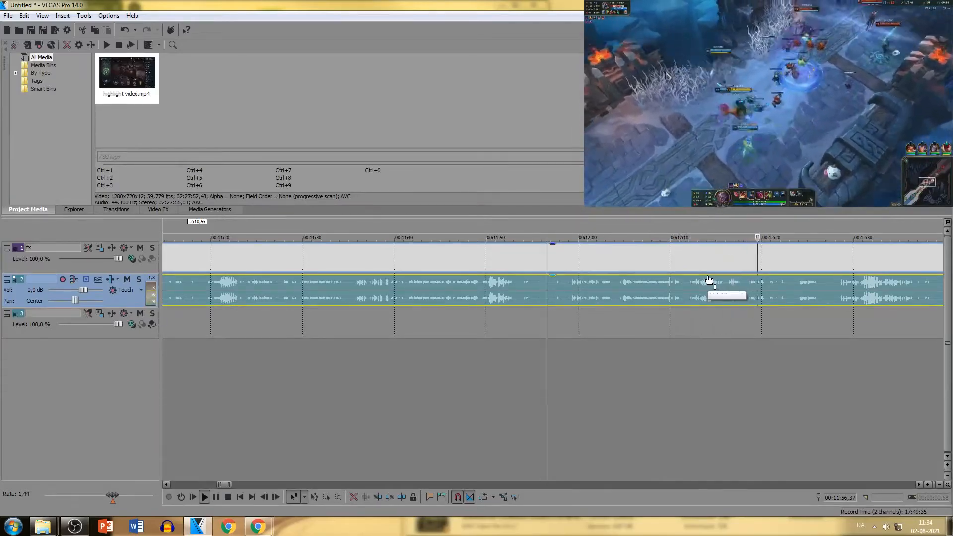
scroll(775, 294, up, 1)
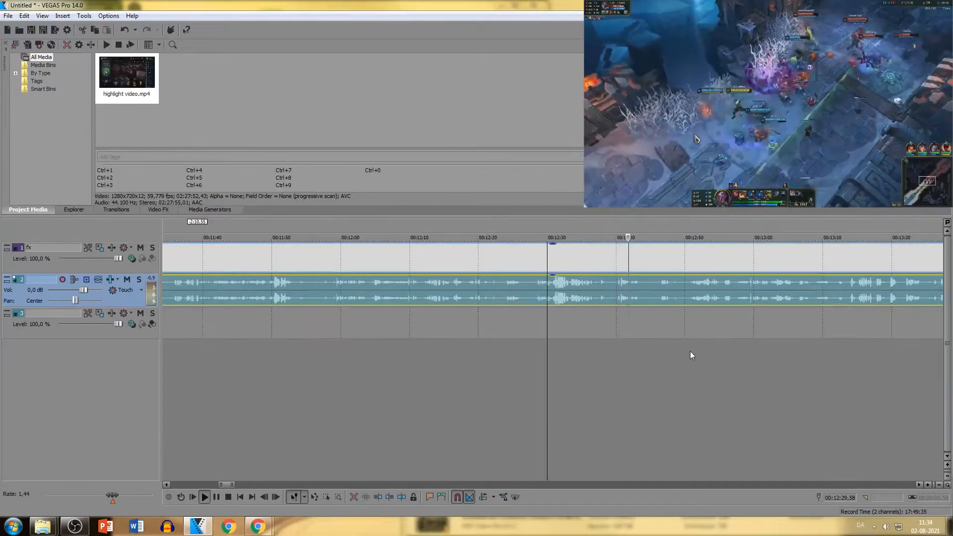
scroll(705, 368, up, 1)
click(448, 351)
click(423, 353)
click(409, 350)
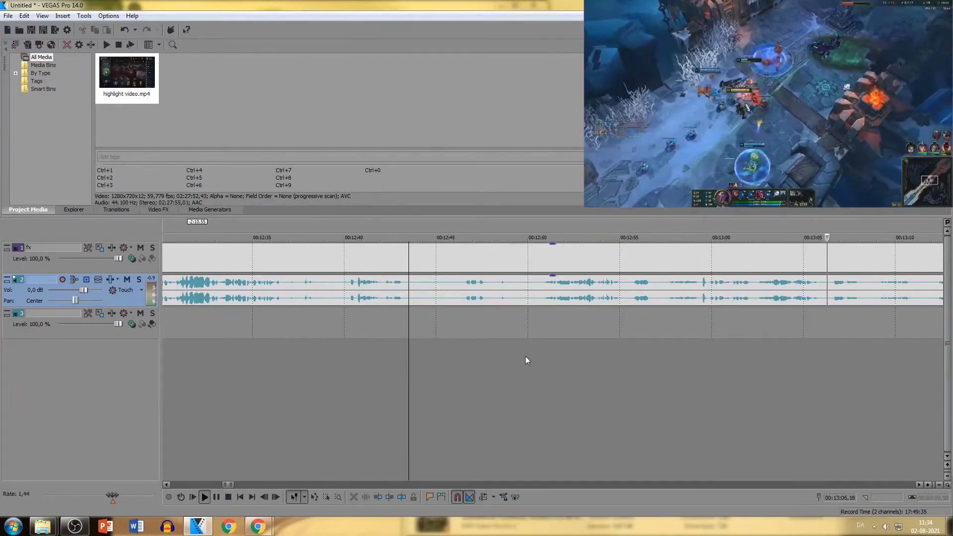
- Sample the fights between about 00:13:05 and 00:14:24 for a possible highlight
scroll(525, 356, down, 2)
click(640, 314)
scroll(655, 308, up, 3)
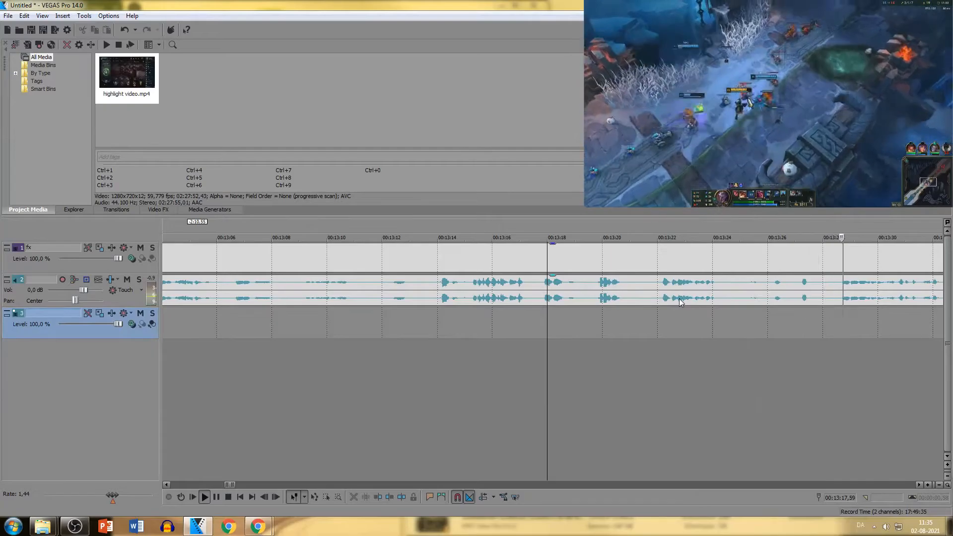
scroll(696, 303, down, 5)
click(675, 295)
scroll(675, 295, up, 4)
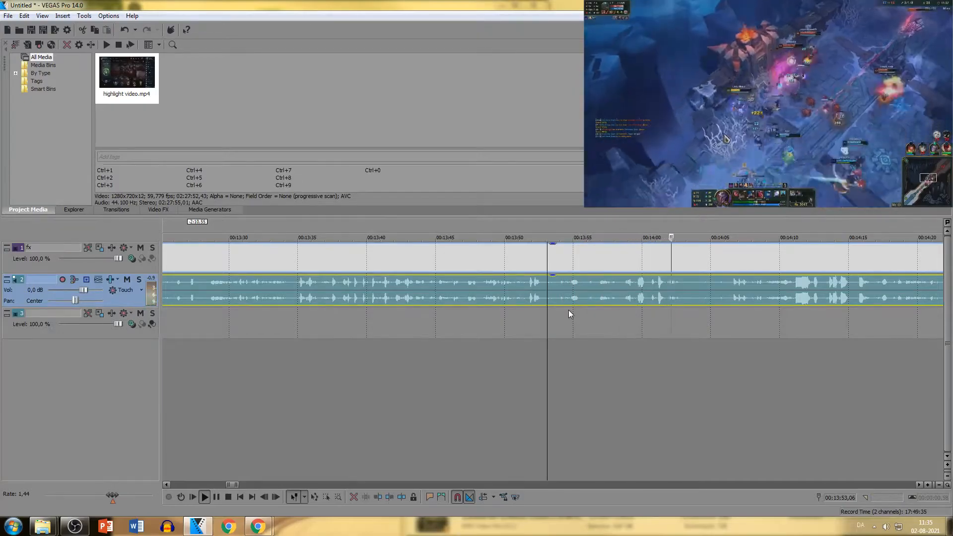
scroll(745, 320, down, 2)
click(763, 300)
scroll(776, 298, up, 3)
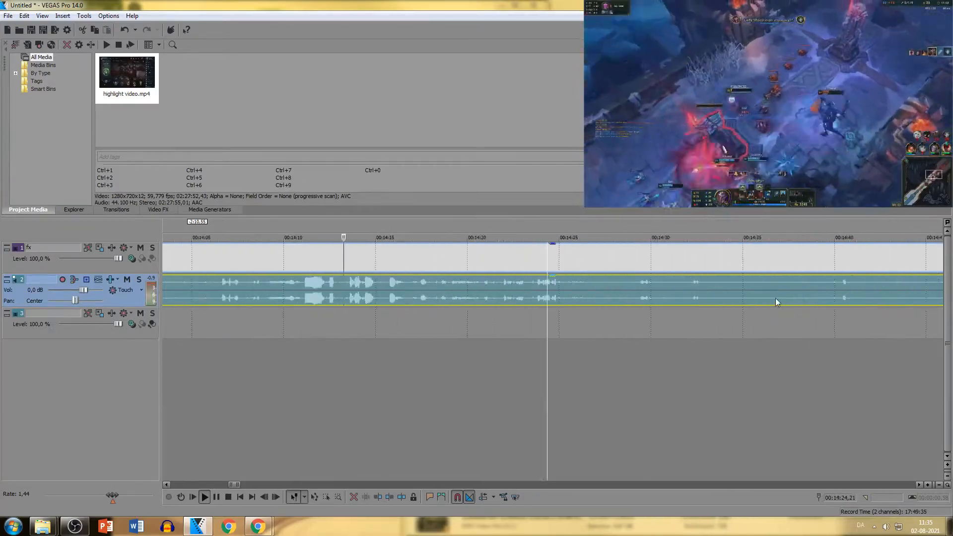
- Review the footage from about 00:14:11 to 00:15:45 for the start of the next highlight
click(302, 330)
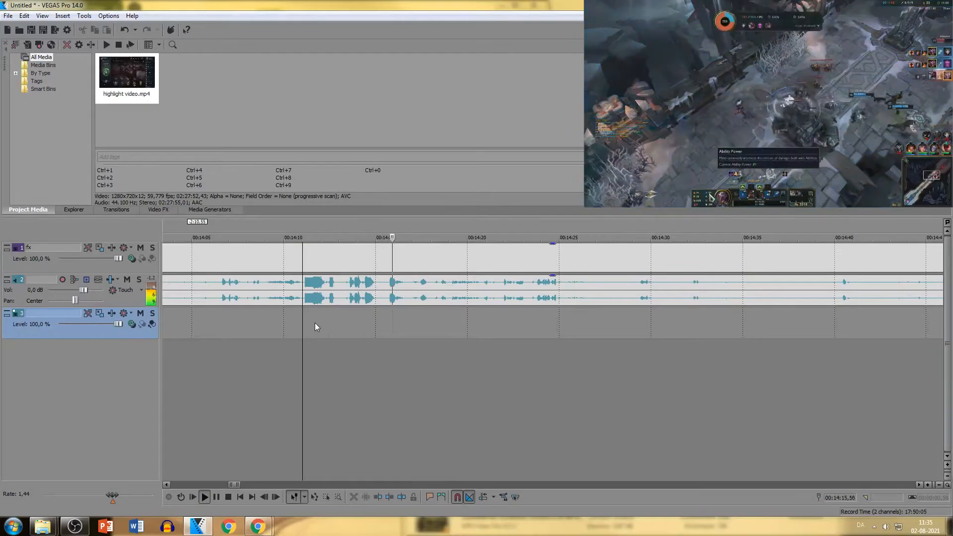
scroll(650, 298, down, 1)
click(740, 280)
scroll(740, 280, down, 2)
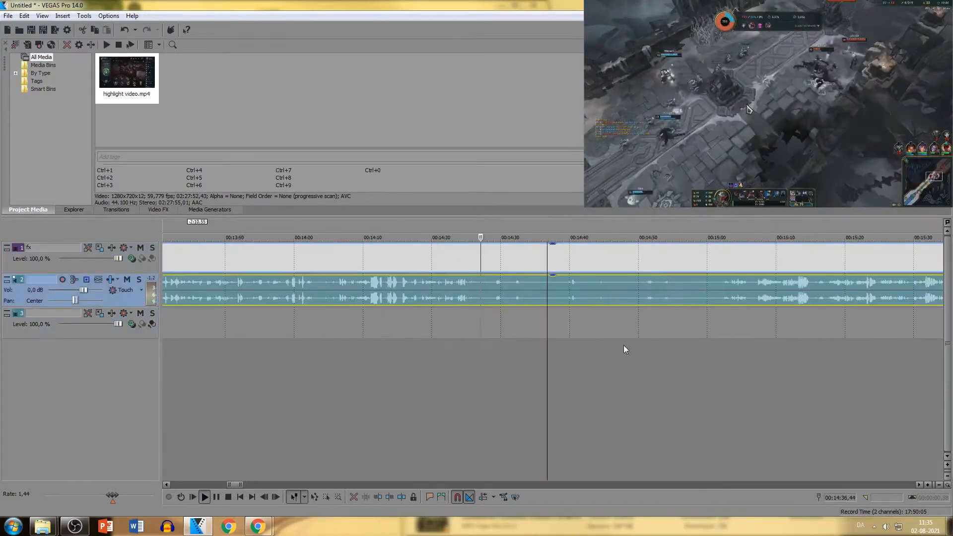
click(636, 344)
click(726, 330)
click(754, 336)
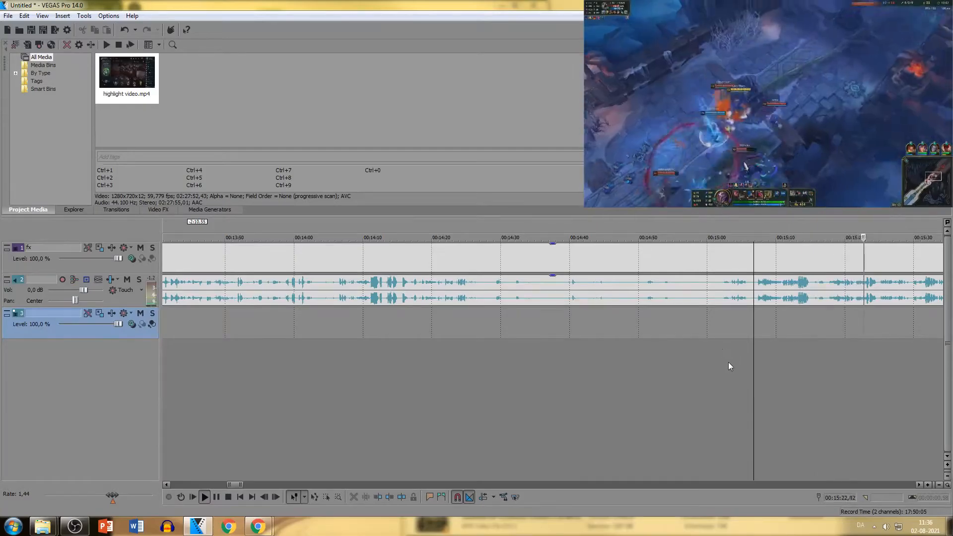
scroll(741, 307, down, 1)
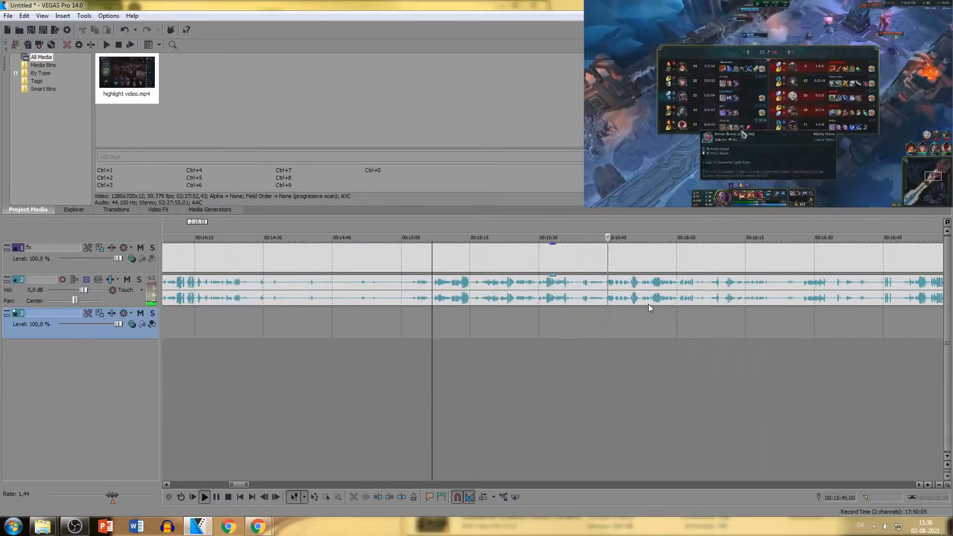
key(space)
key(space)
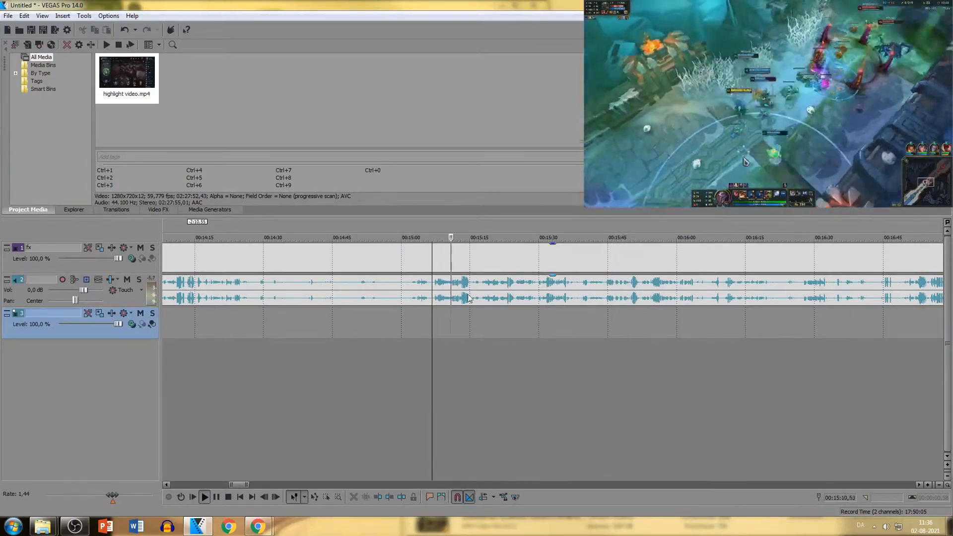
- Split the footage at about 00:15:17 and delete the part before it
click(479, 269)
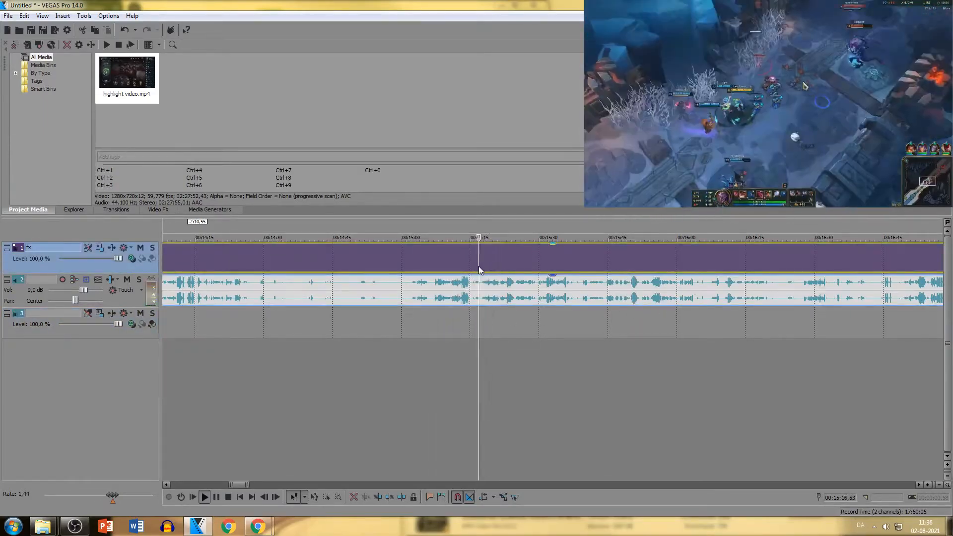
key(s)
click(434, 292)
key(Delete)
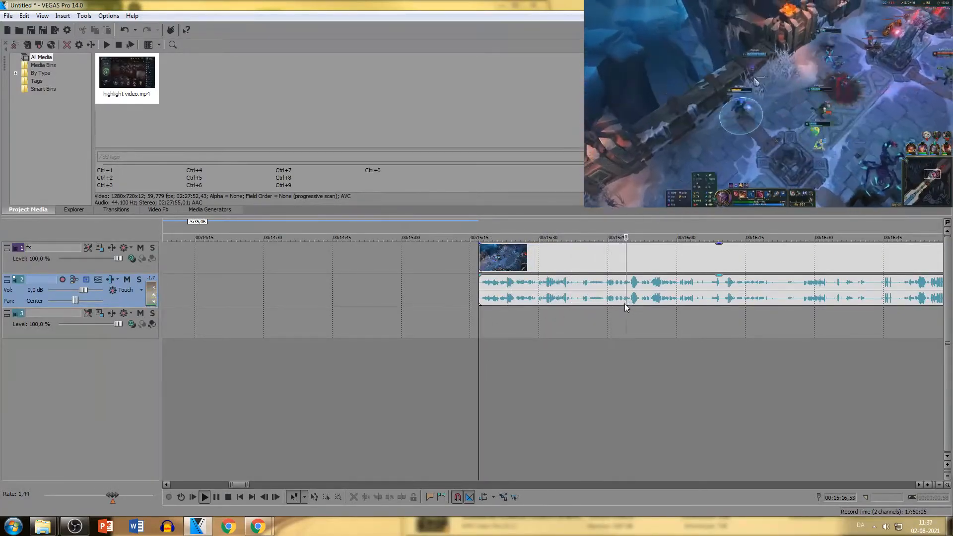
- Split the clip at about 00:16:07 and move the cut highlight up to the collected highlights
click(675, 300)
scroll(756, 311, up, 2)
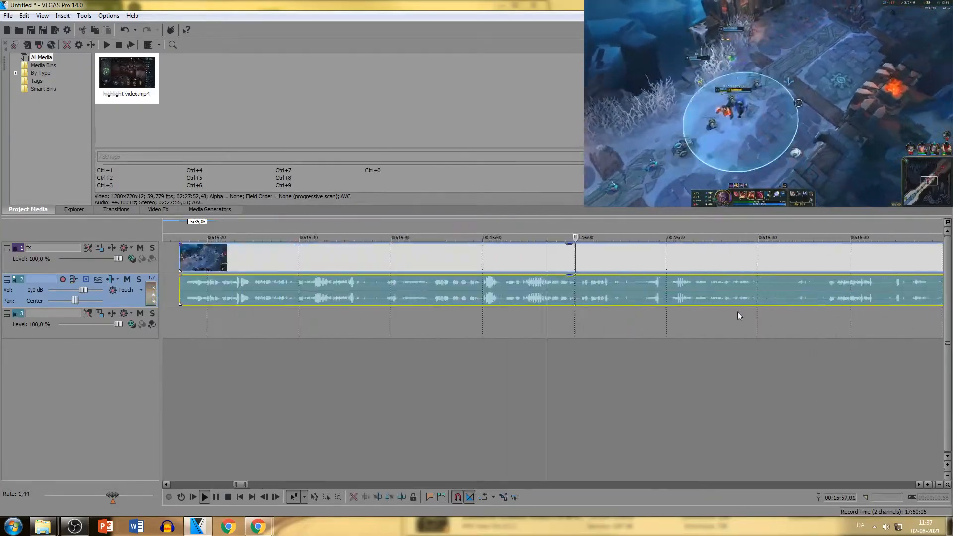
click(637, 297)
key(space)
key(s)
scroll(442, 300, down, 4)
drag(533, 297, 265, 296)
- Play through the footage from about 00:16:20 to 00:19:45 to find the next highlight
click(555, 300)
scroll(589, 308, up, 4)
key(space)
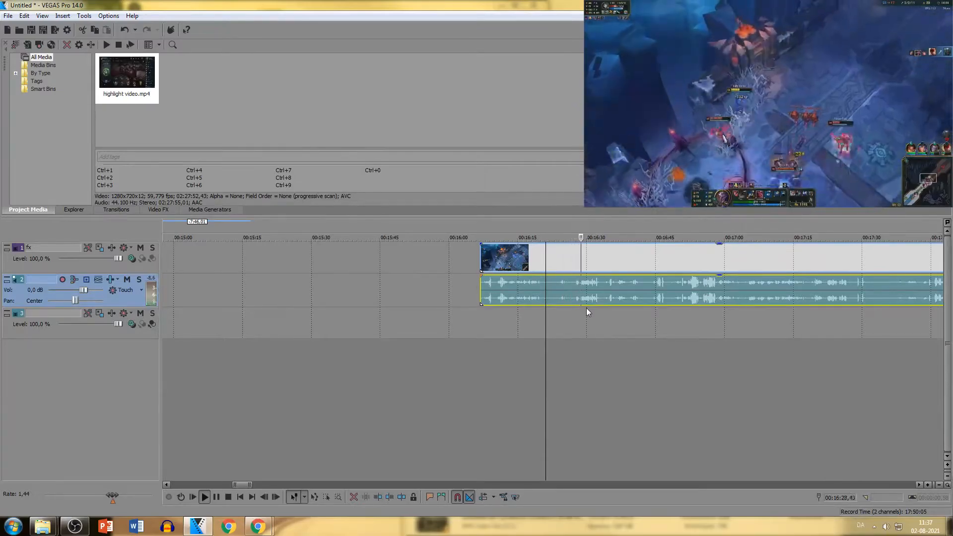
scroll(671, 336, up, 2)
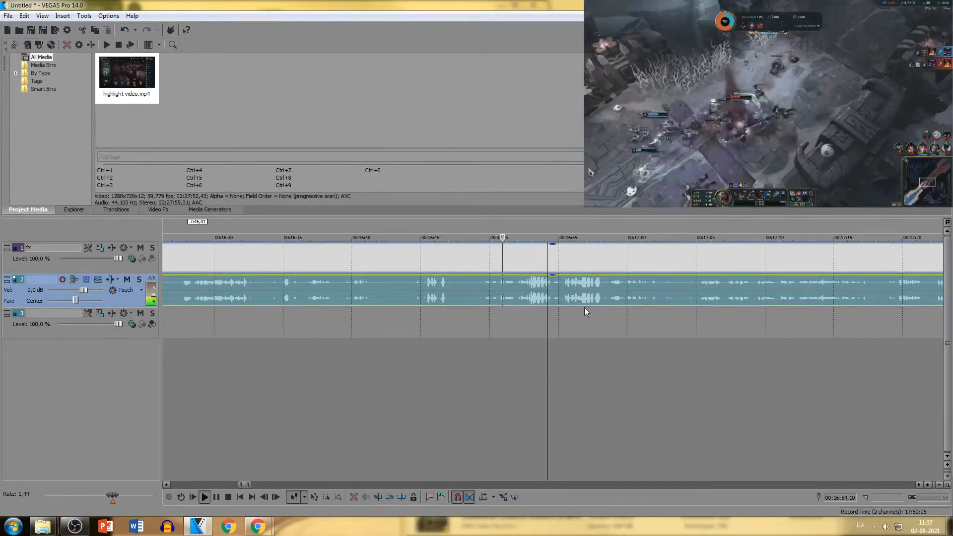
scroll(676, 358, down, 3)
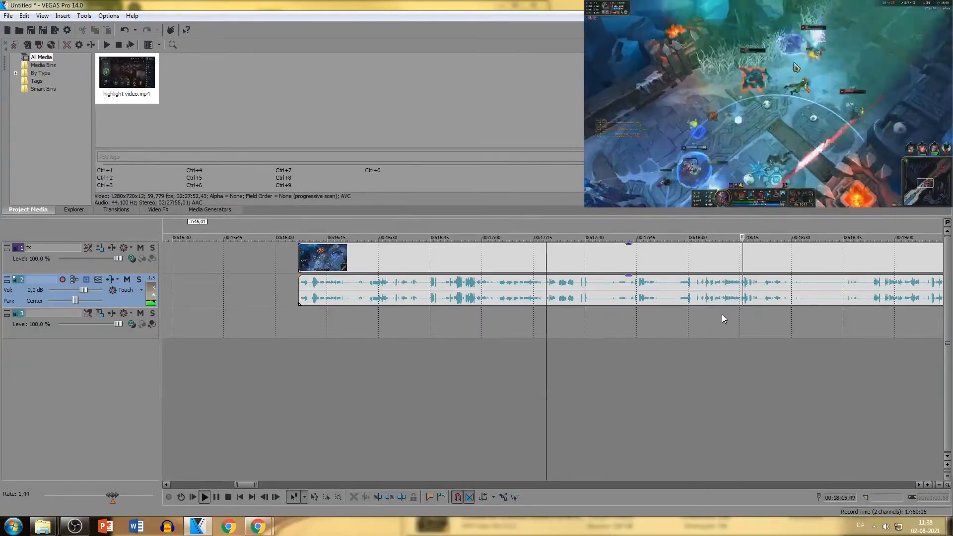
click(798, 299)
scroll(661, 307, down, 1)
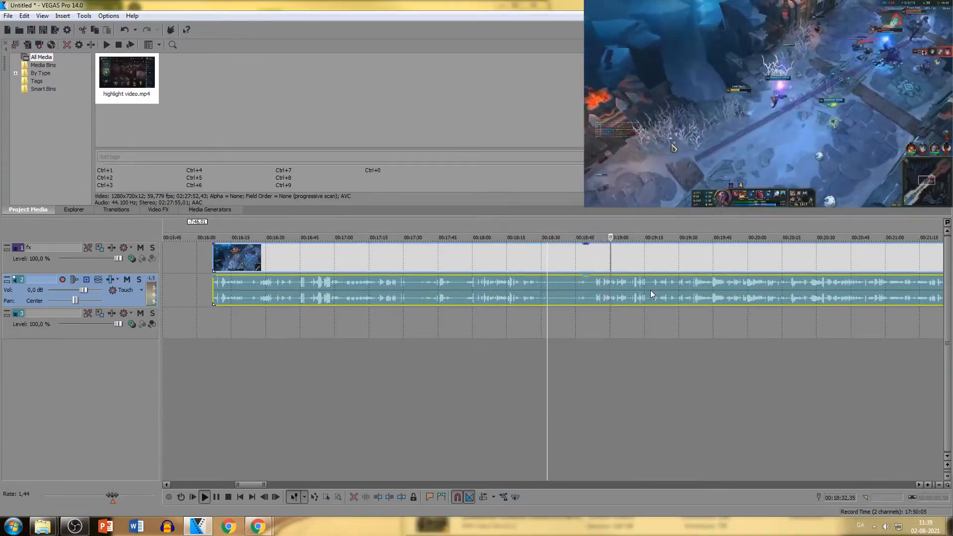
scroll(651, 297, up, 2)
click(606, 335)
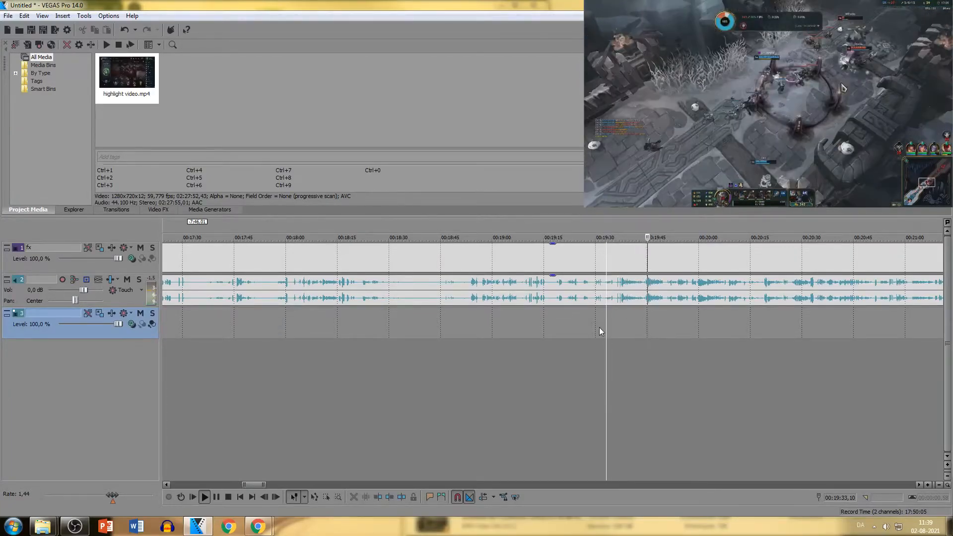
click(586, 325)
click(596, 299)
- Split the footage at about 00:19:32 and delete the part before it
scroll(598, 300, up, 2)
click(598, 297)
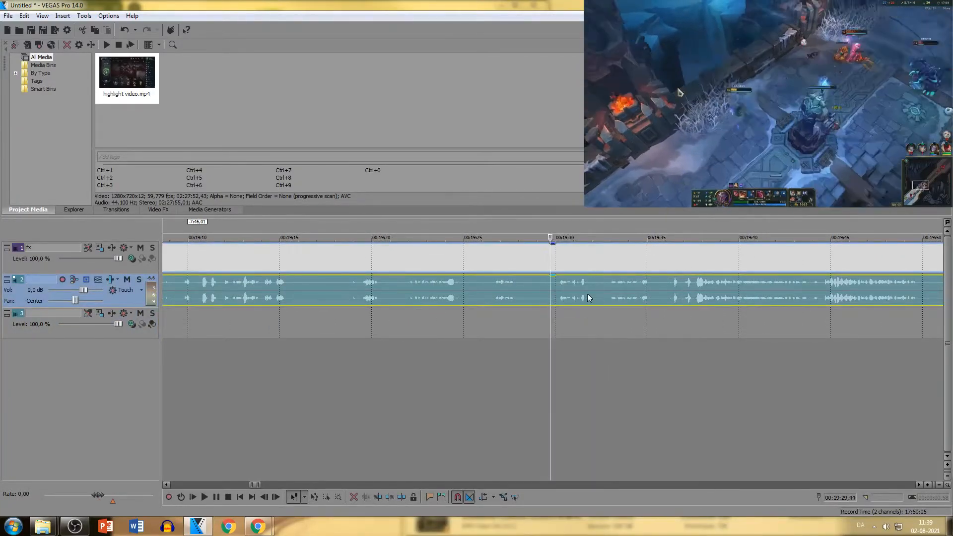
key(s)
click(552, 296)
key(Delete)
- Split the clip at about 00:19:50 and move the cut highlight up to about 00:08:29, behind the collected ones
scroll(571, 300, down, 1)
click(565, 300)
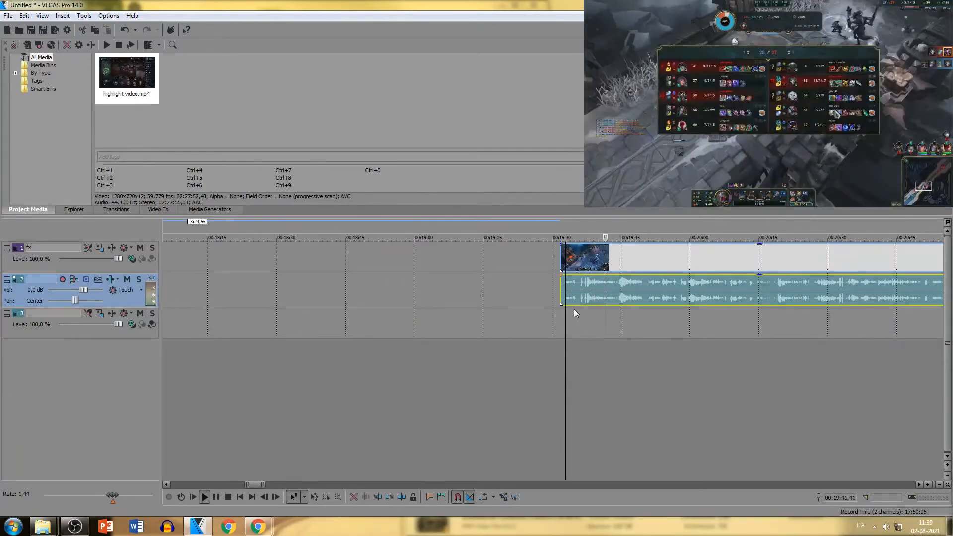
click(645, 304)
key(space)
key(s)
click(613, 296)
scroll(613, 297, down, 2)
drag(542, 296, 484, 297)
- Move the remaining footage up to start at about 00:09:04 and play it from there
scroll(473, 300, down, 1)
drag(484, 297, 530, 297)
click(520, 322)
scroll(520, 323, up, 1)
key(space)
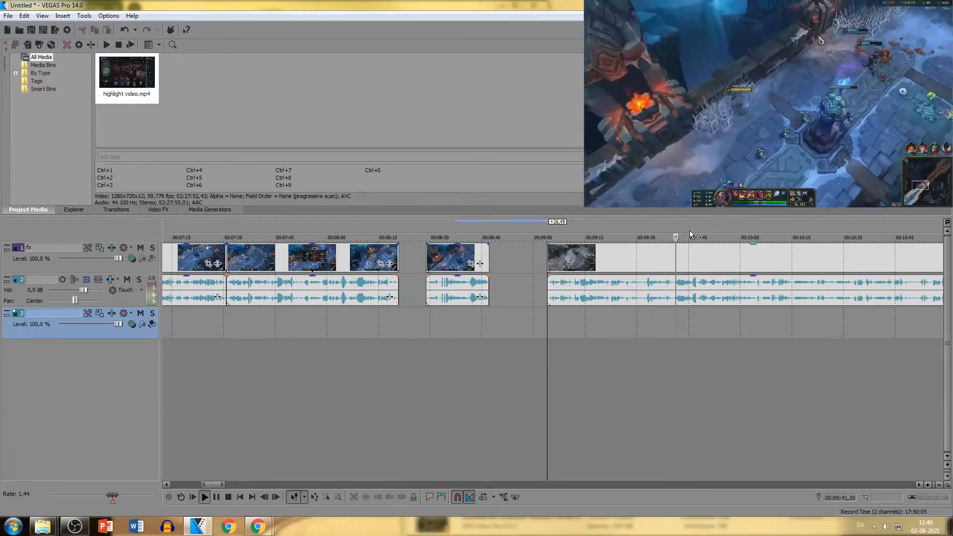
- Skim the remaining footage from about 00:09:40 to 00:12:10, looking for the next highlight
click(720, 261)
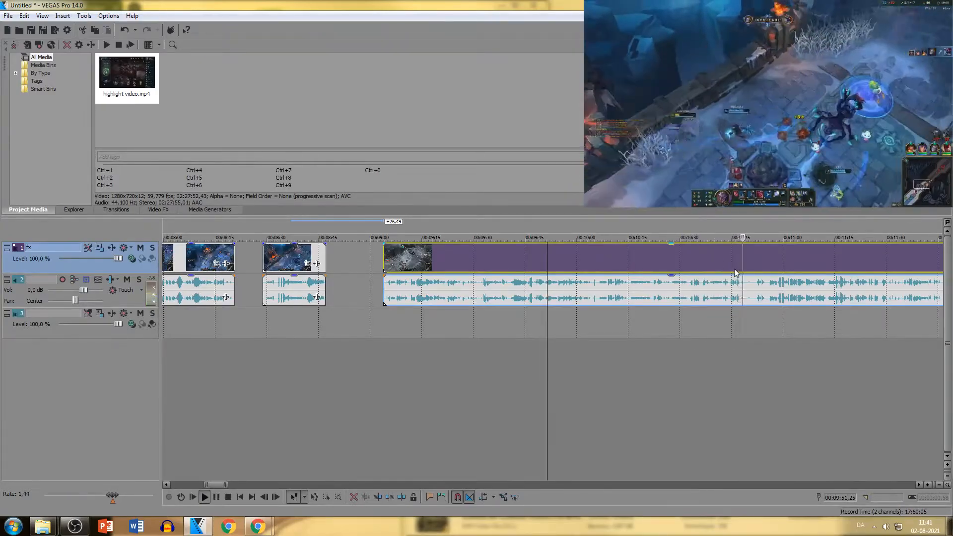
click(805, 274)
scroll(805, 275, up, 1)
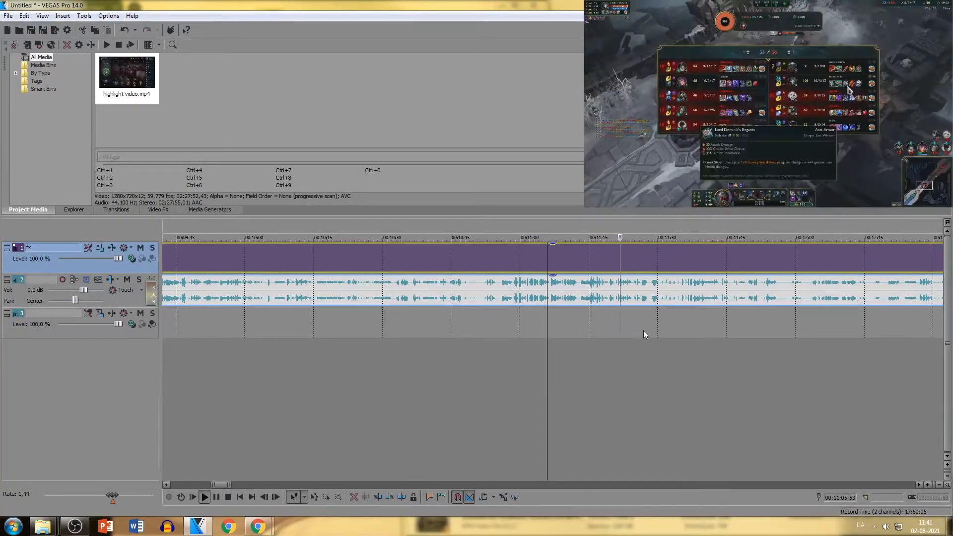
click(656, 362)
drag(683, 370, 689, 372)
scroll(694, 374, up, 1)
scroll(695, 374, down, 1)
click(590, 362)
scroll(613, 362, up, 1)
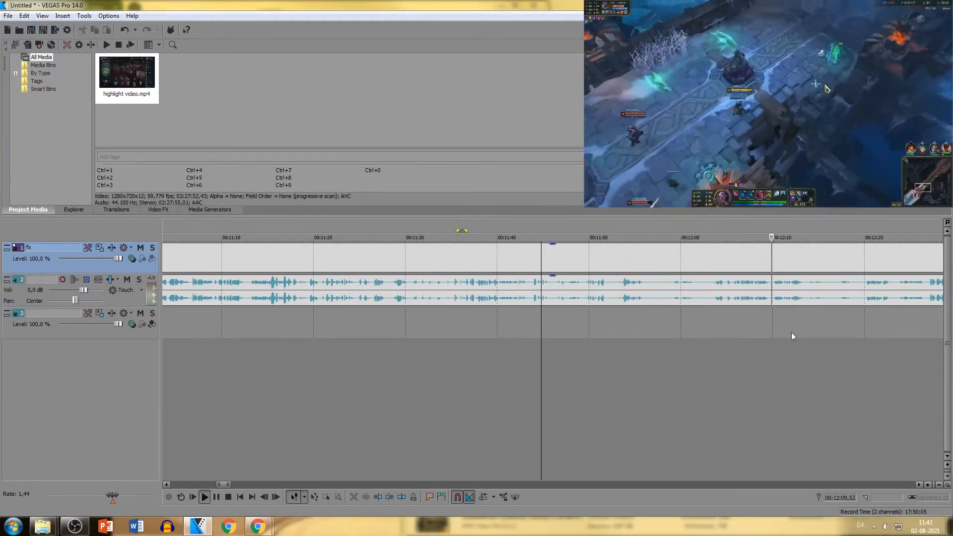
- Skip through the match footage from about 00:12:10 to 00:15:35, examining the fights for highlights
scroll(798, 333, down, 2)
click(563, 340)
click(580, 339)
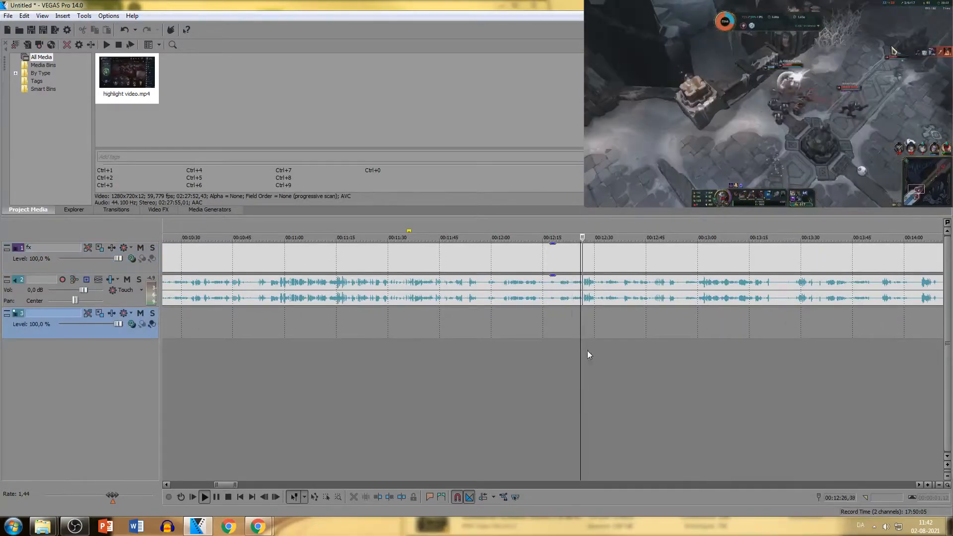
click(637, 352)
click(718, 348)
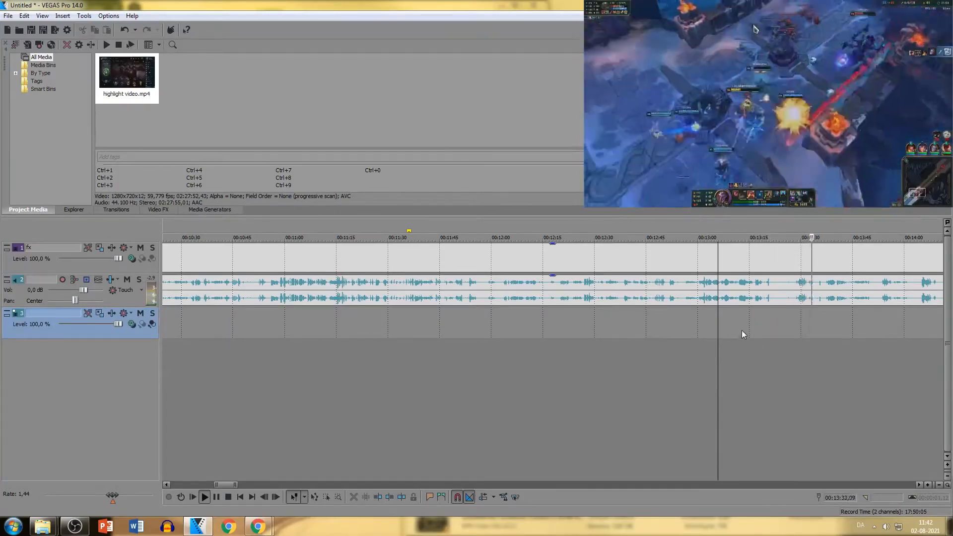
click(858, 293)
scroll(857, 293, down, 1)
click(588, 368)
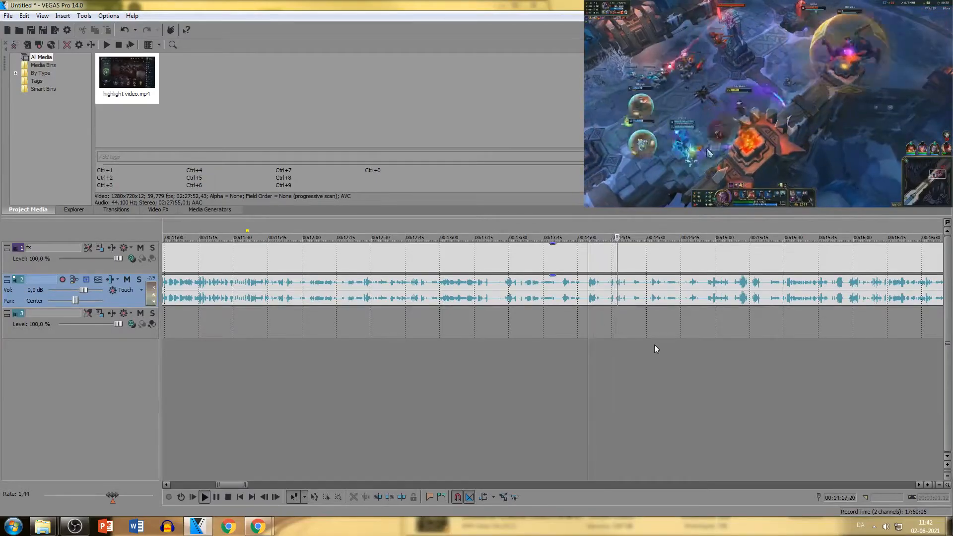
click(685, 353)
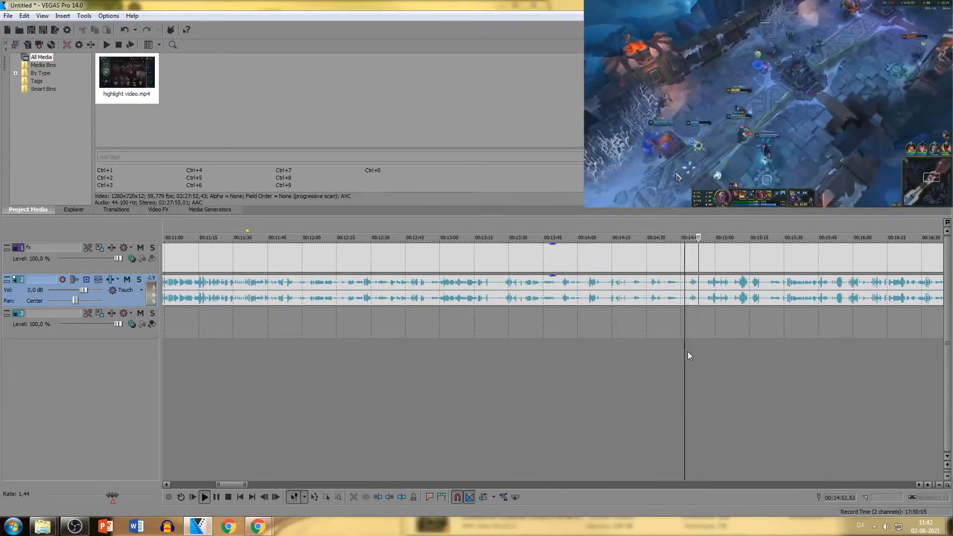
click(738, 357)
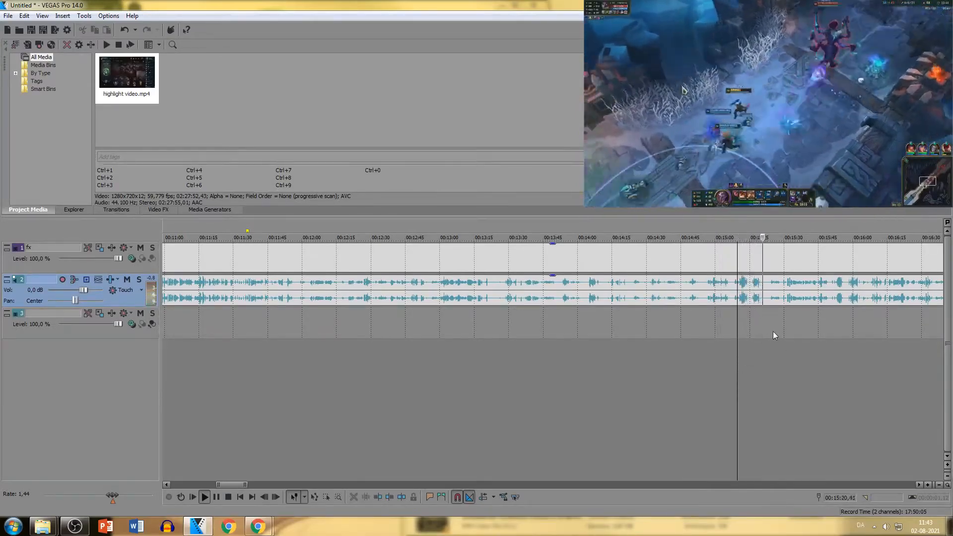
click(793, 361)
- Check the end of the match from about 00:15:35 and skip ahead into champion select at about 00:19:05
scroll(812, 347, down, 10)
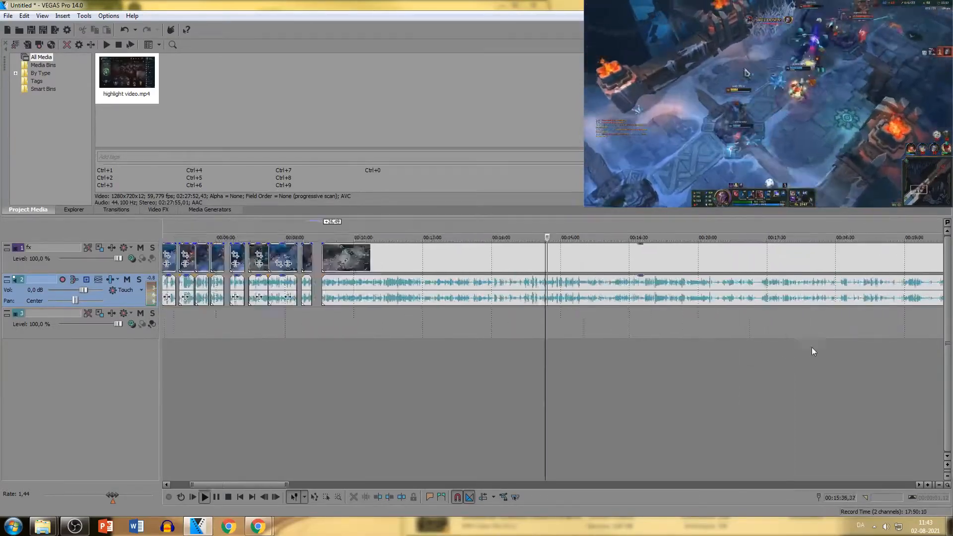
scroll(639, 350, up, 10)
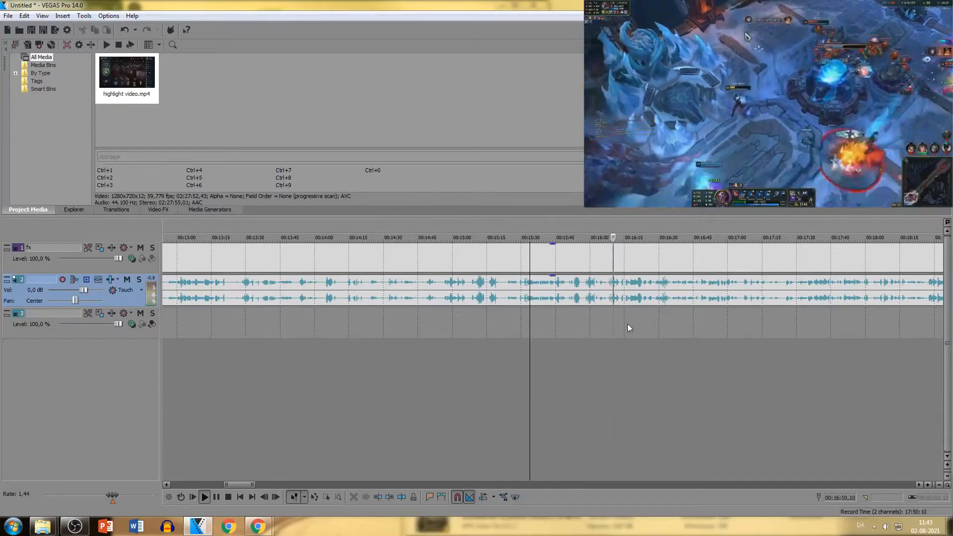
click(641, 332)
click(733, 355)
click(598, 360)
click(630, 378)
click(750, 401)
scroll(731, 368, up, 2)
click(594, 373)
scroll(594, 374, up, 2)
click(519, 367)
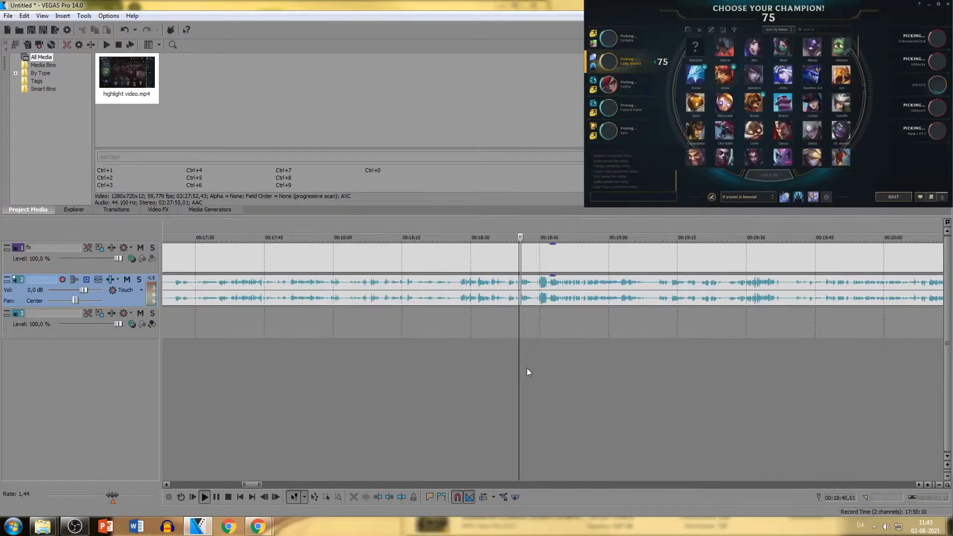
click(630, 380)
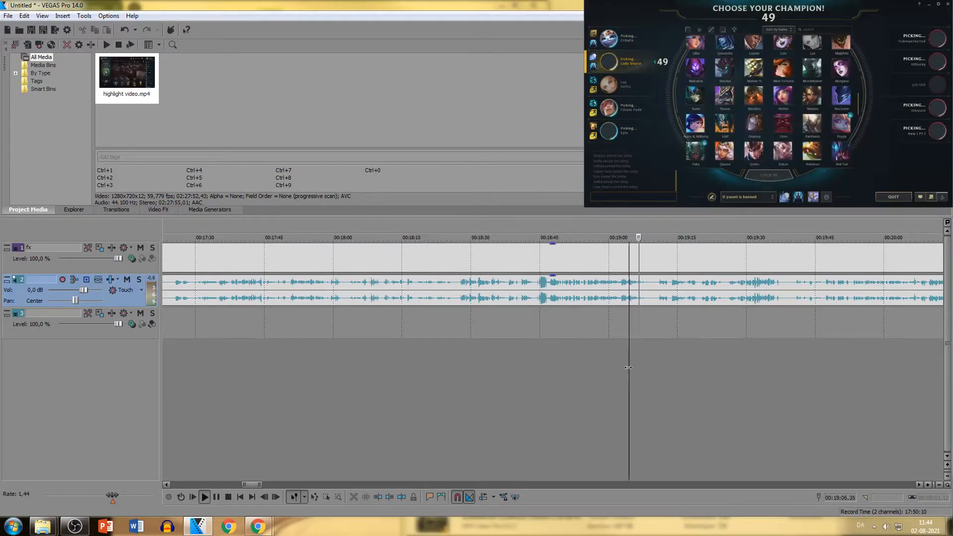
- Skip past champion select and the loading screen, and skim the new match up to about 00:25:10
scroll(783, 358, down, 2)
click(672, 302)
scroll(633, 368, up, 2)
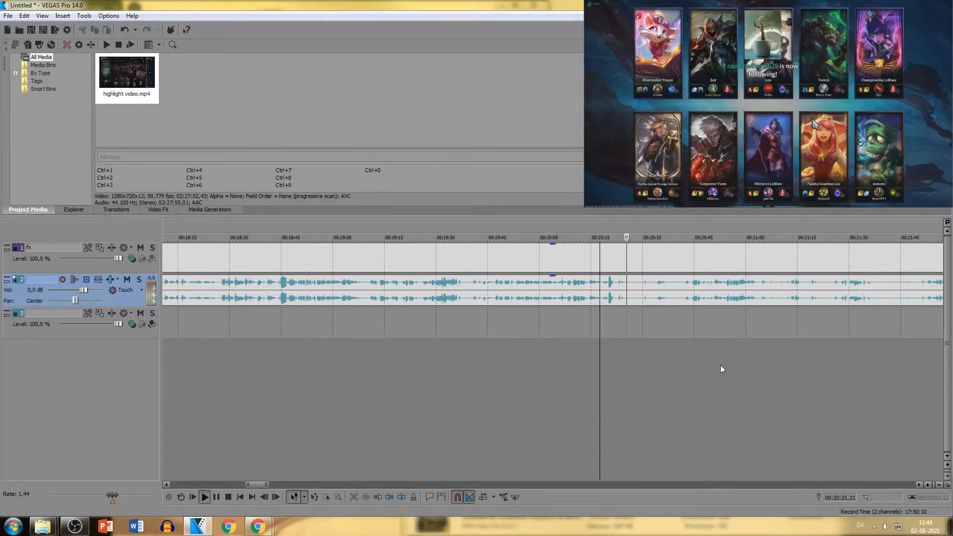
click(720, 366)
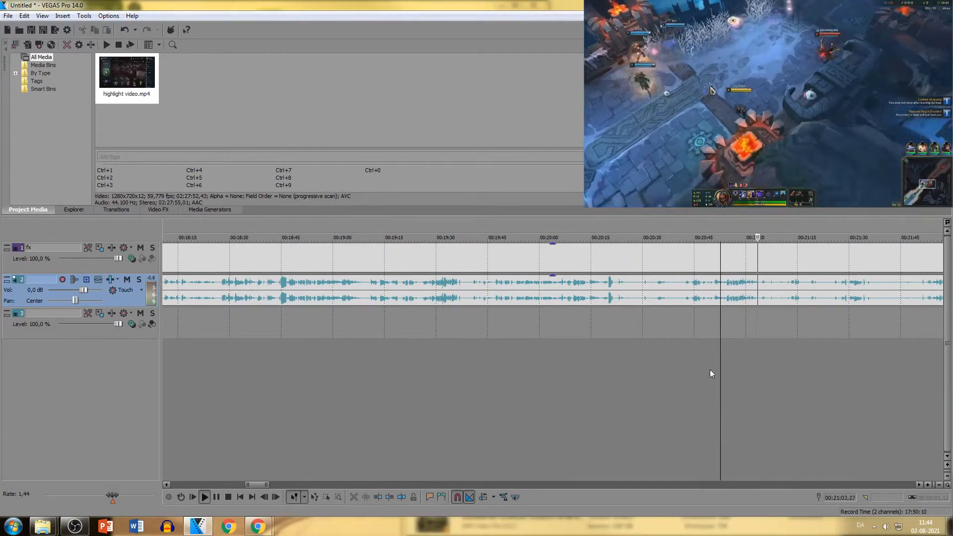
click(834, 356)
scroll(841, 378, down, 2)
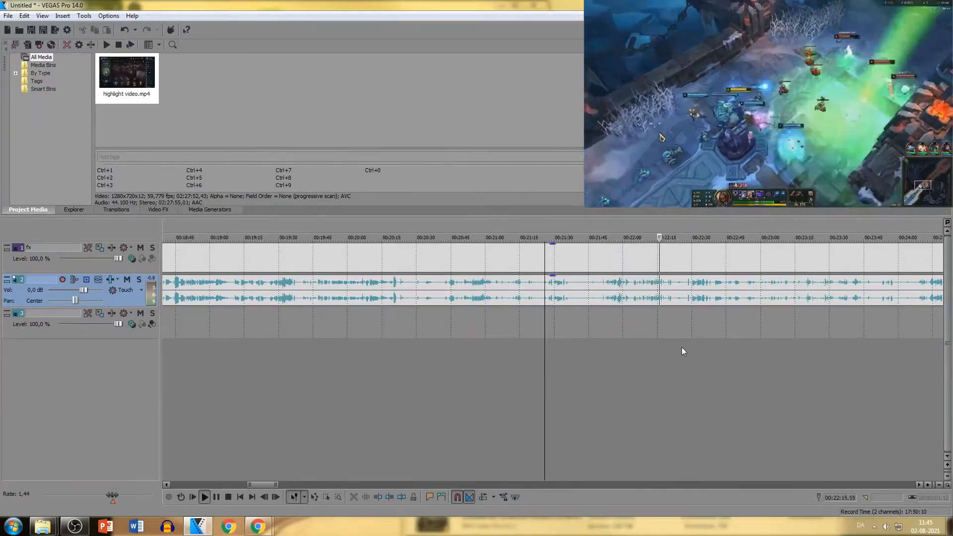
click(706, 332)
click(673, 348)
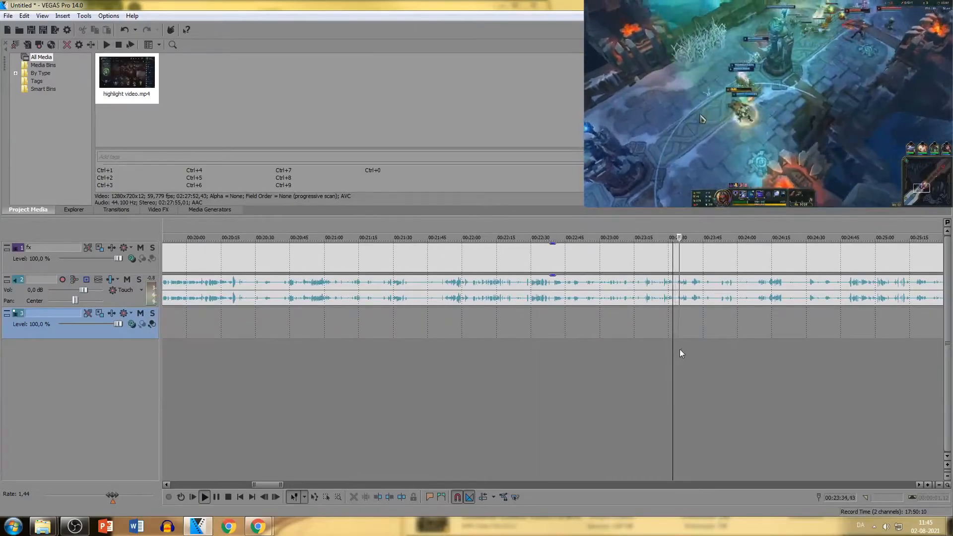
click(760, 355)
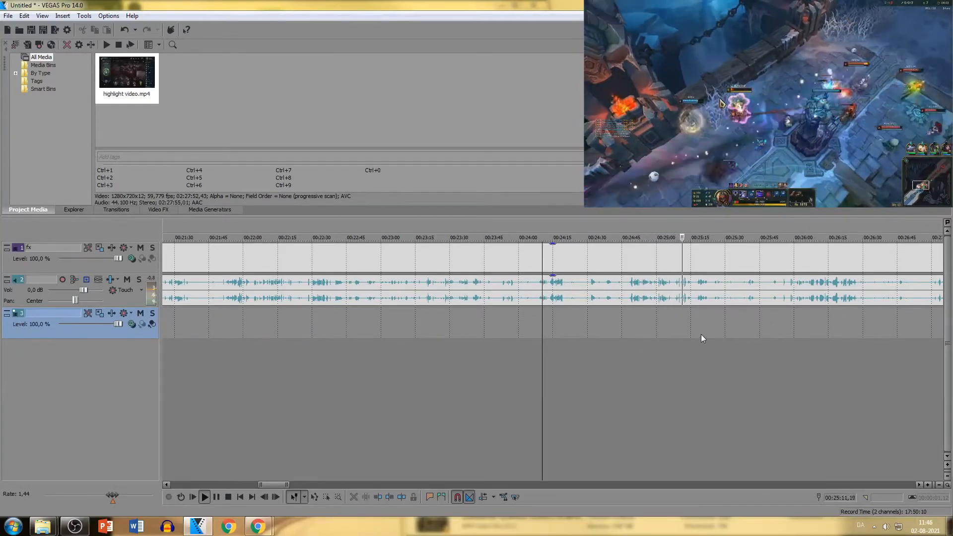
- Skim the new match from about 00:25:10 to 00:29:50, replaying the fight around 00:29:20 to judge it as a highlight
scroll(764, 359, down, 5)
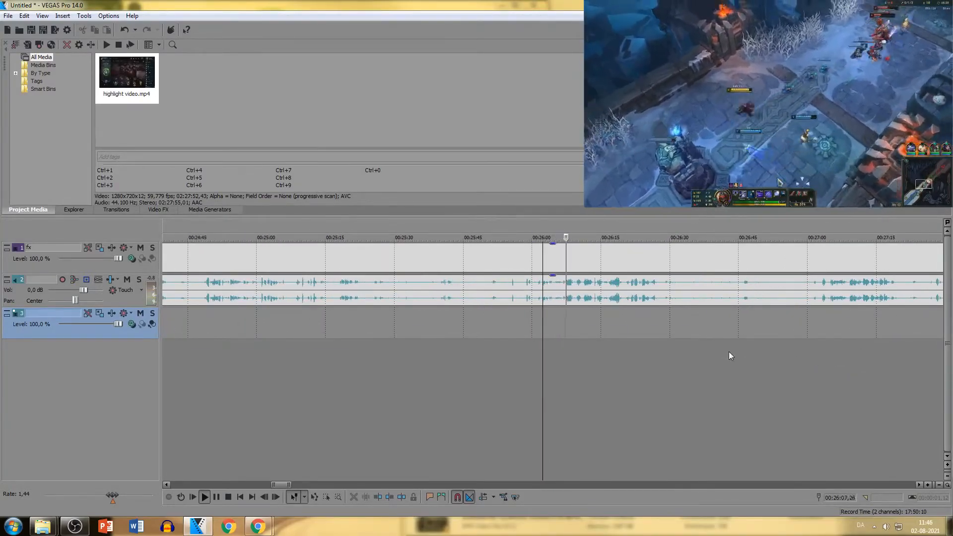
scroll(601, 355, up, 5)
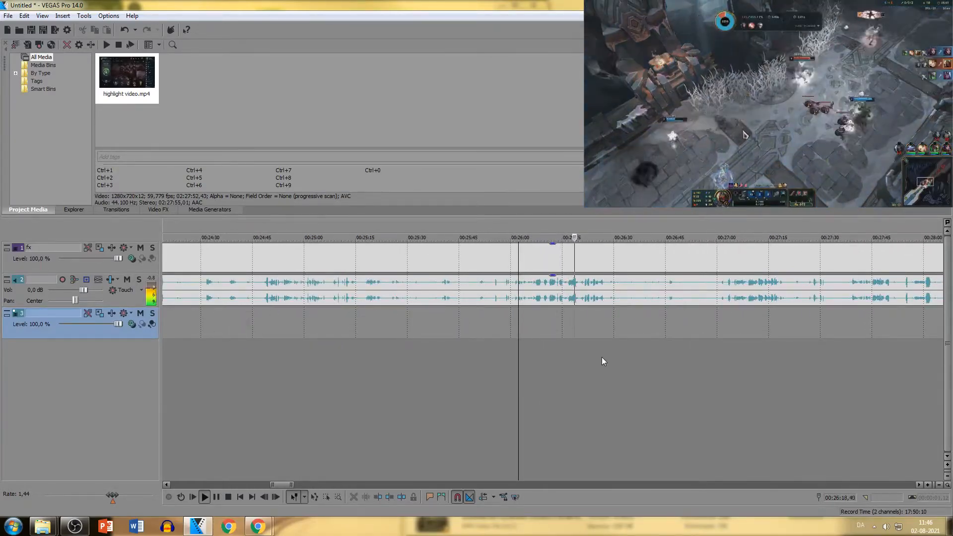
click(696, 342)
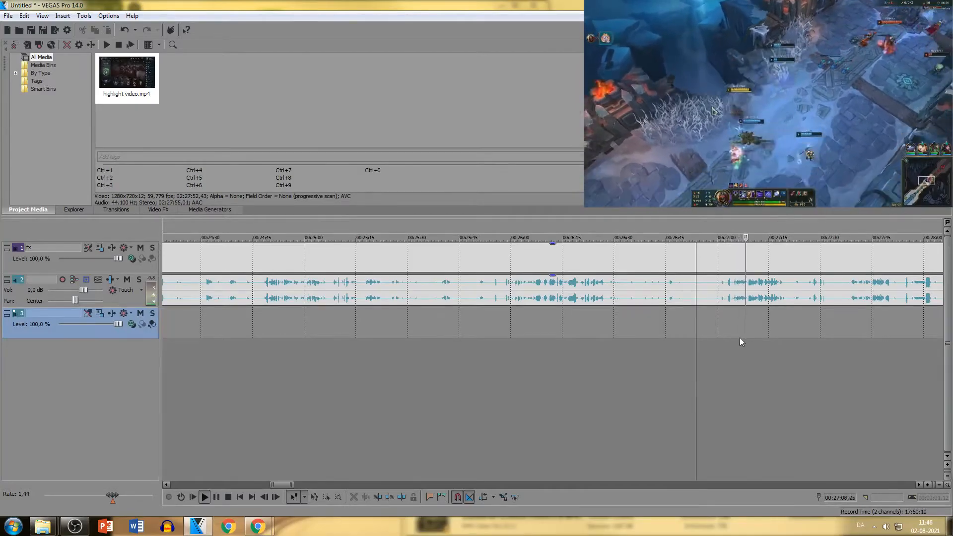
scroll(740, 337, down, 4)
scroll(663, 326, up, 4)
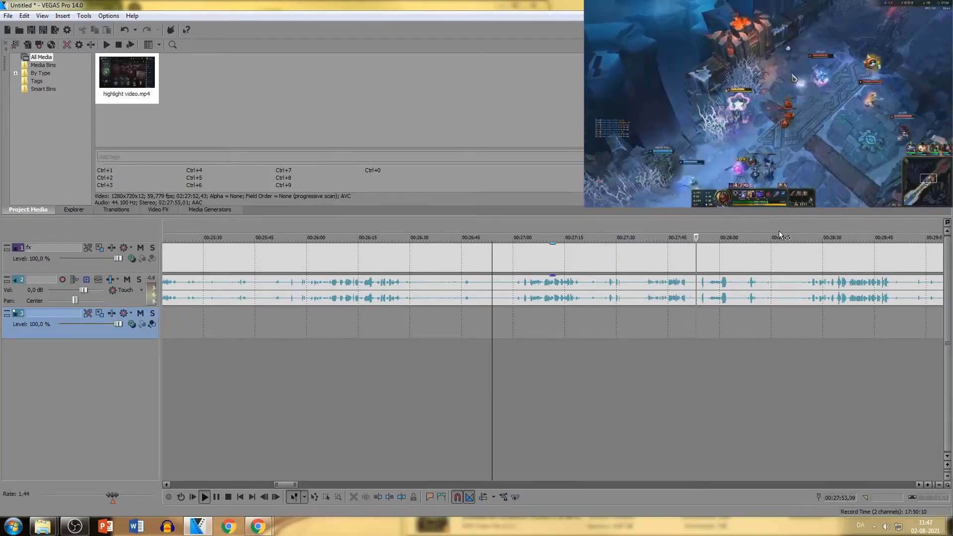
click(817, 351)
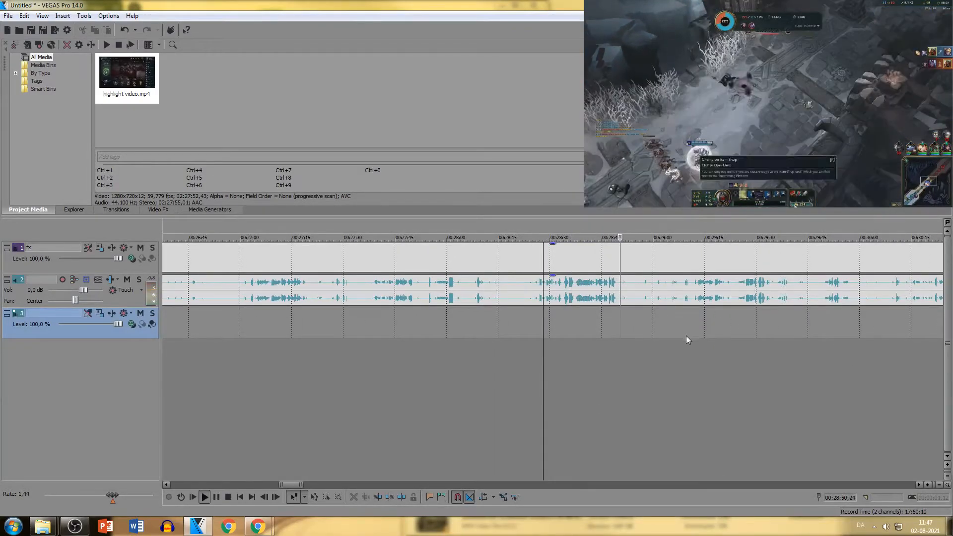
click(689, 340)
click(757, 355)
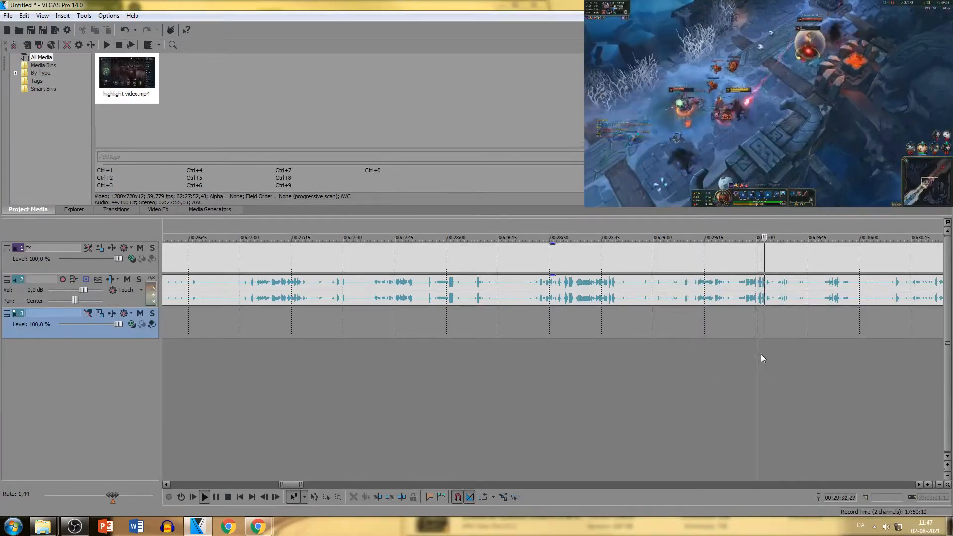
click(723, 351)
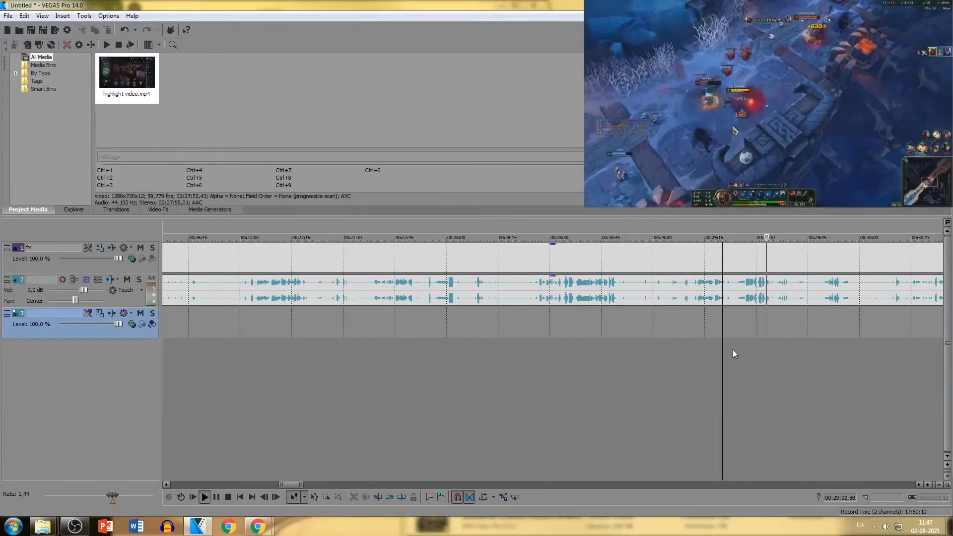
click(825, 376)
scroll(848, 383, down, 2)
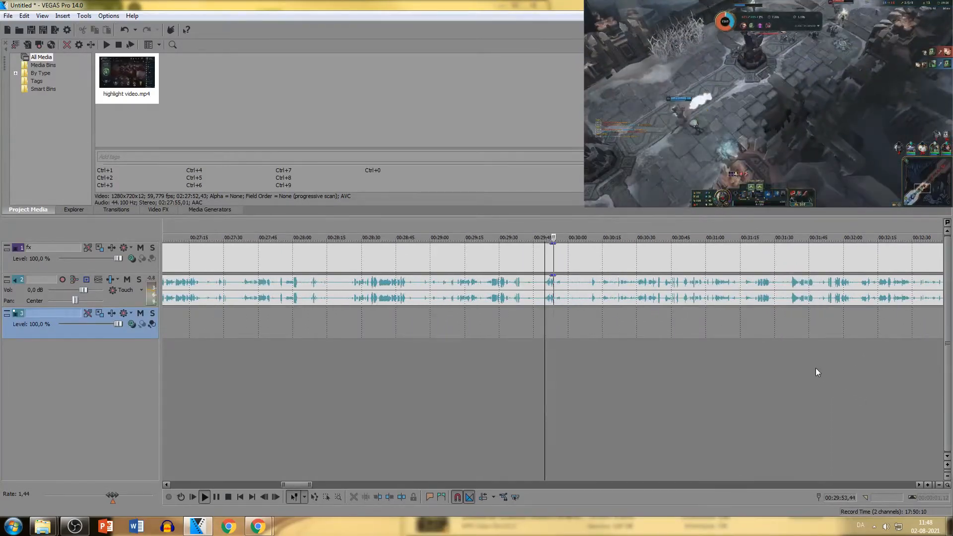
- Jump through the footage from about 00:29:55 to 00:32:10 in short skips, searching for kills worth keeping
scroll(844, 371, up, 2)
click(600, 357)
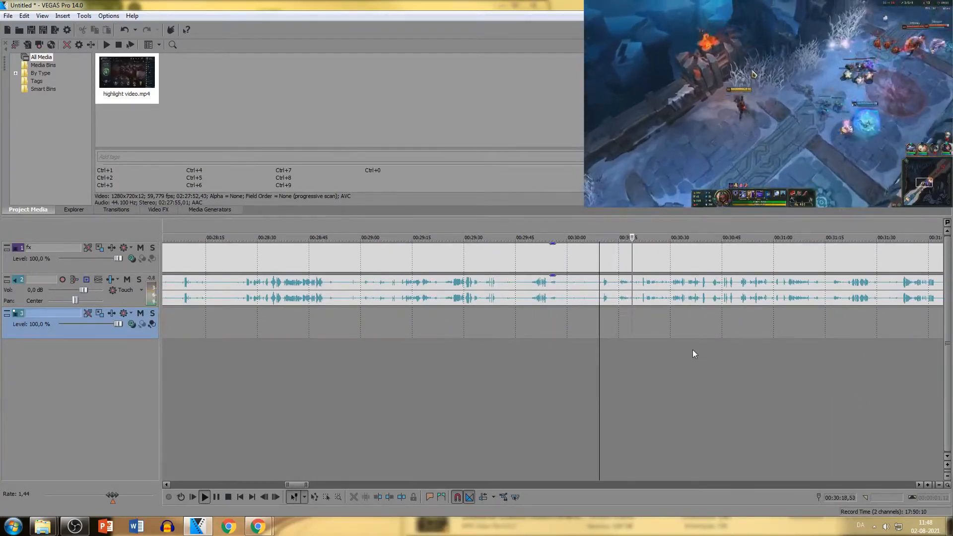
click(685, 350)
click(726, 351)
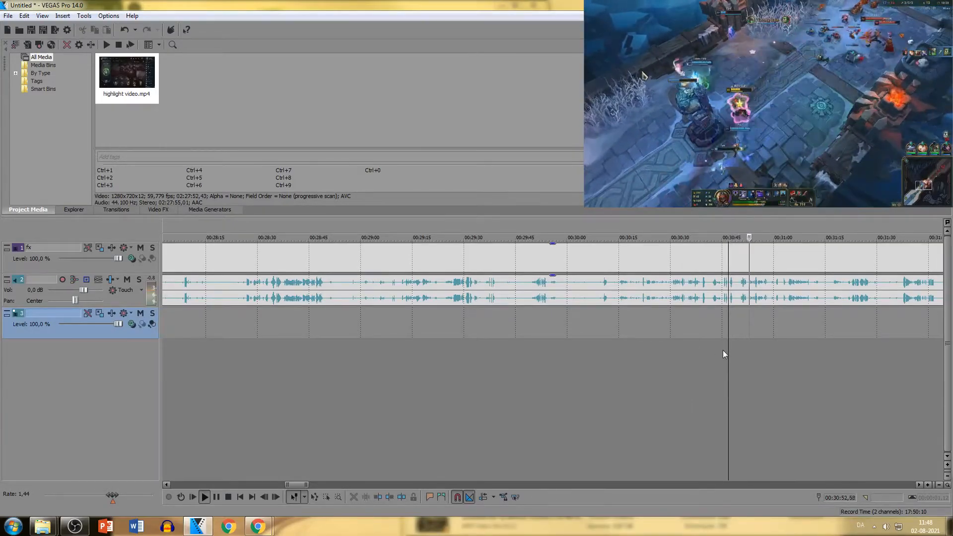
click(820, 350)
click(773, 349)
click(840, 368)
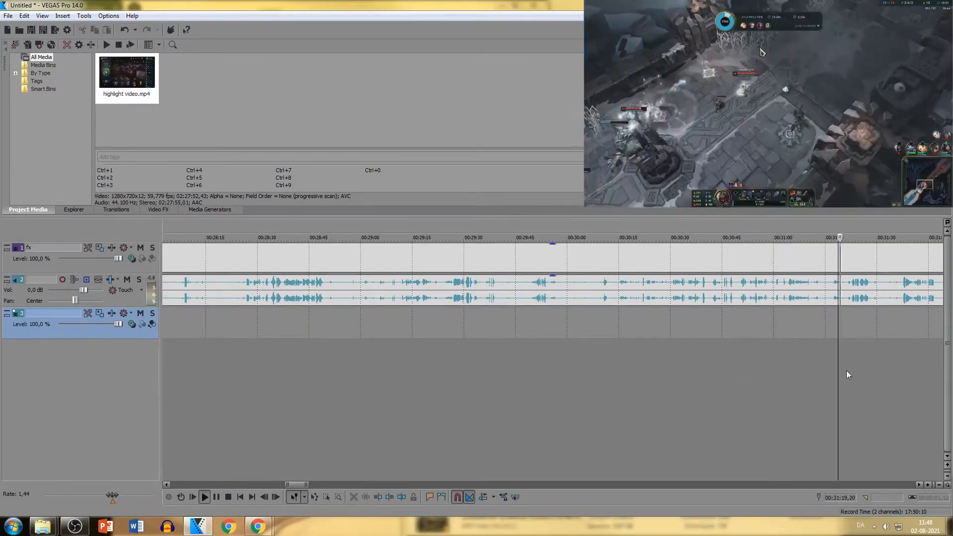
scroll(847, 371, down, 1)
scroll(844, 369, up, 1)
click(605, 357)
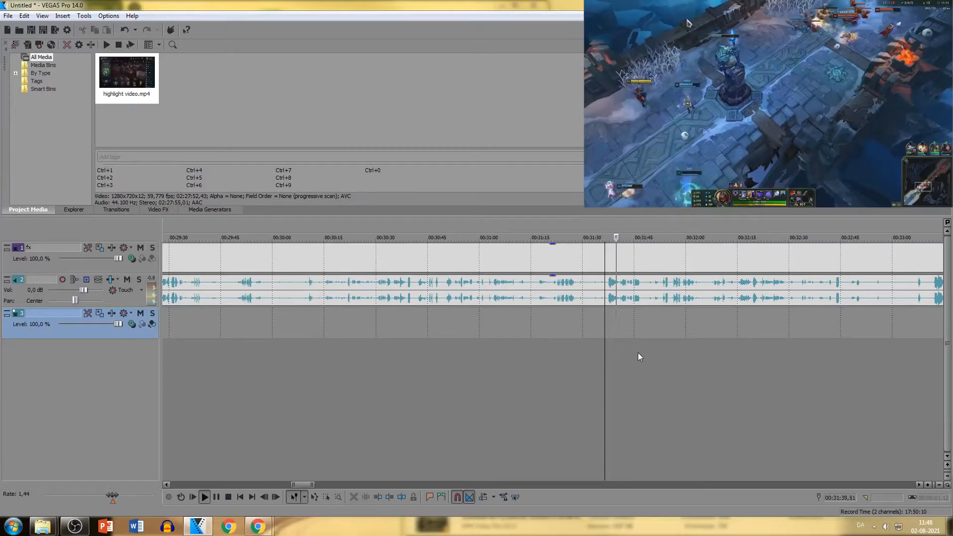
click(636, 353)
click(669, 356)
click(727, 360)
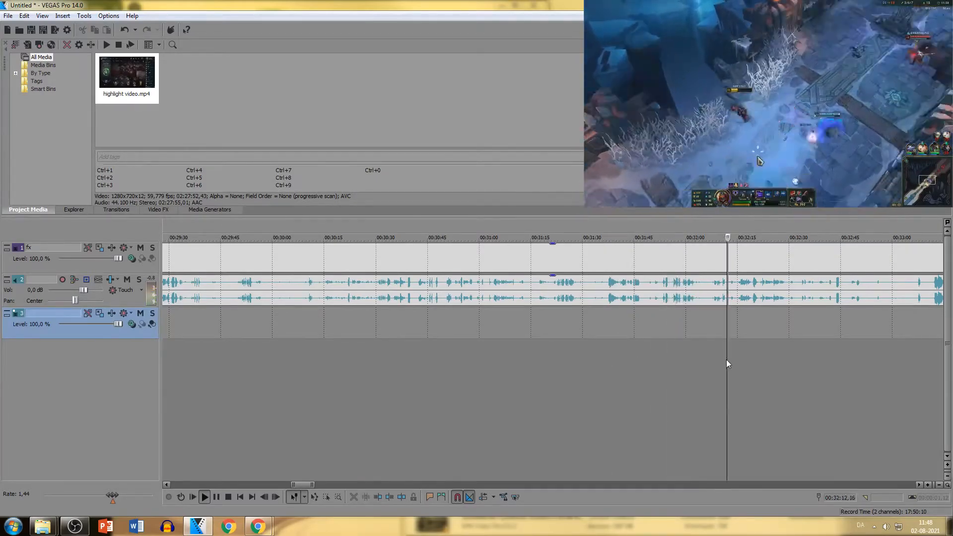
- Continue sampling the match from about 00:32:15 to 00:35:00 for the next highlight
click(745, 356)
scroll(740, 355, down, 1)
scroll(715, 350, up, 1)
click(627, 333)
click(639, 354)
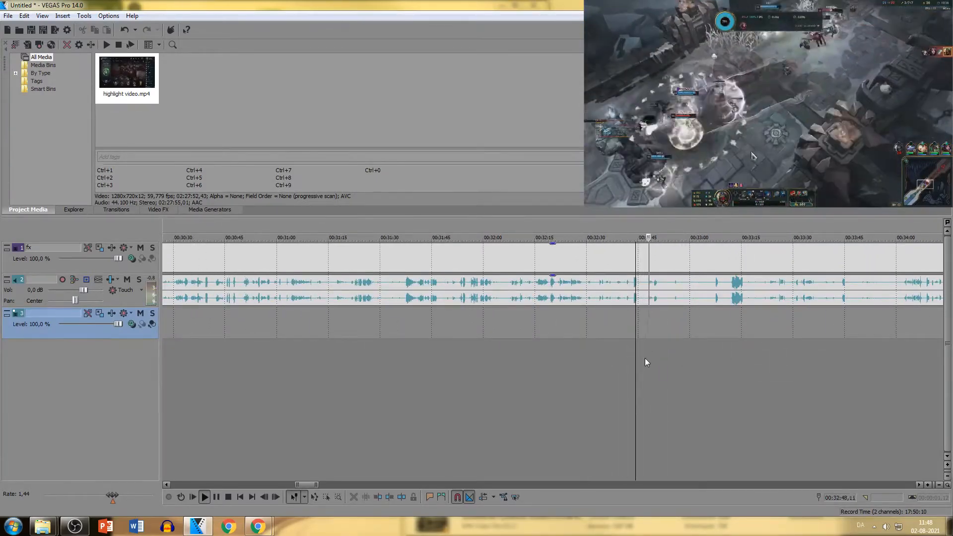
click(704, 362)
click(740, 363)
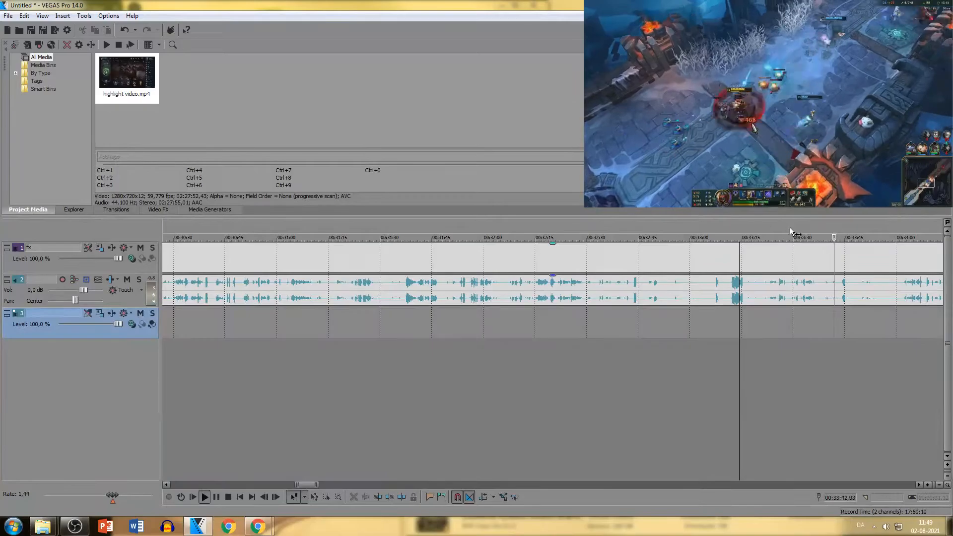
scroll(648, 344, up, 1)
click(648, 344)
scroll(695, 318, down, 2)
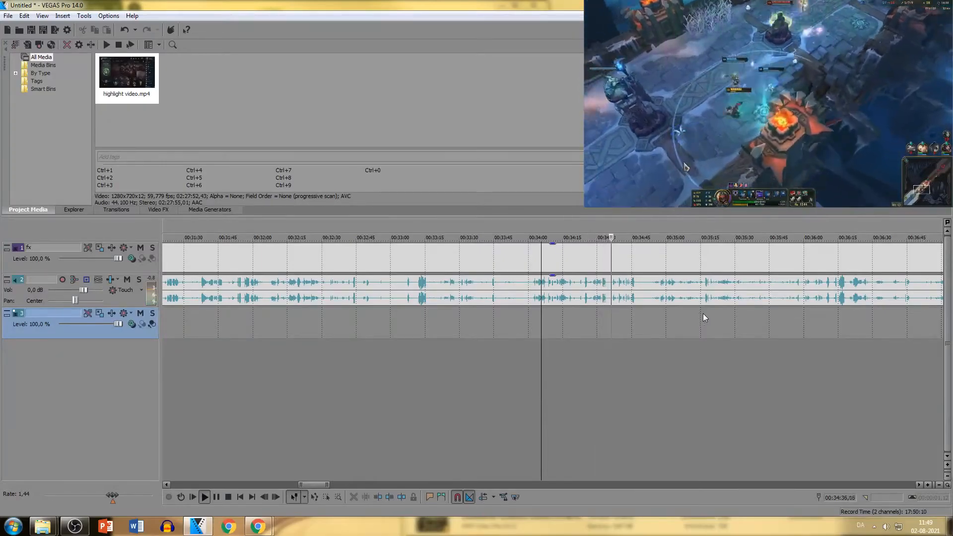
click(682, 302)
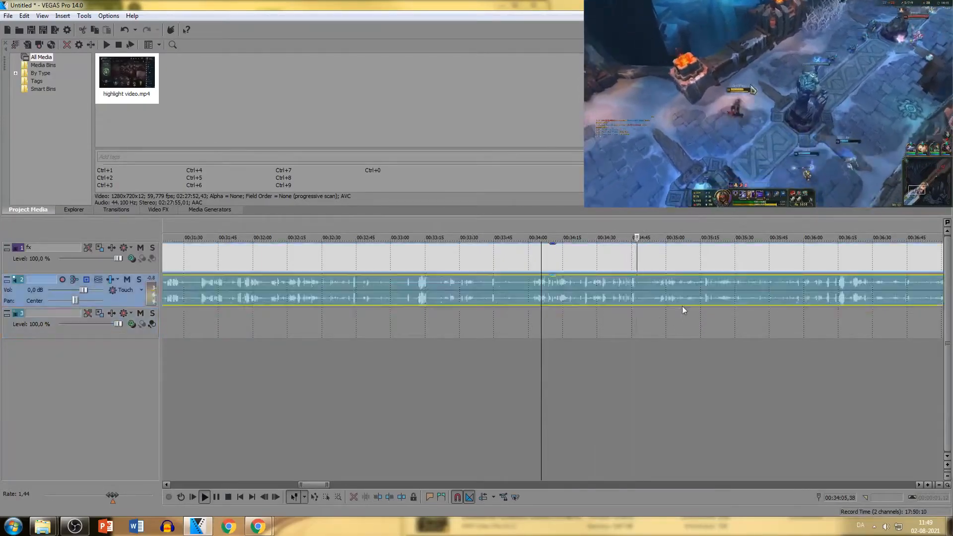
scroll(723, 378, up, 3)
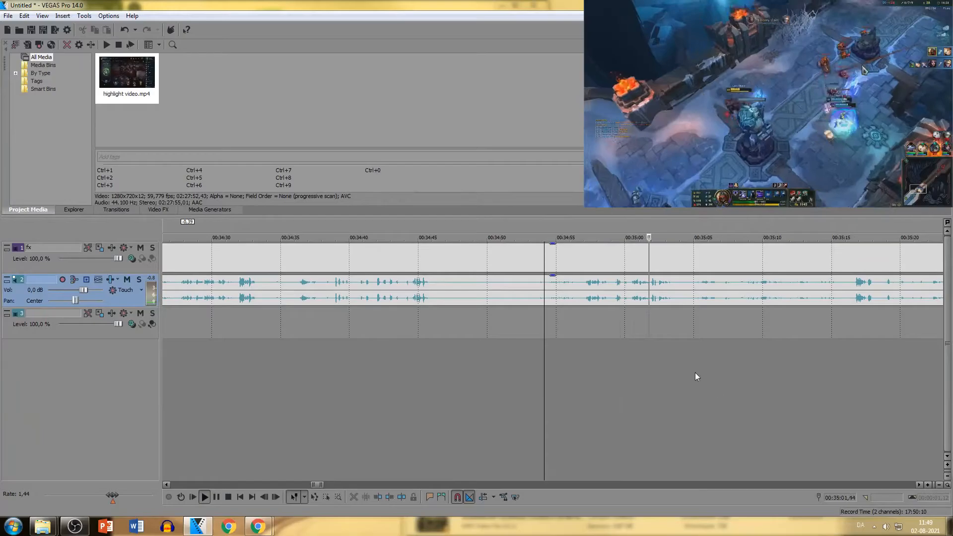
- Skim the match footage from about 00:34:50 to 00:38:55, skipping ahead in search of the next fight worth keeping
click(499, 372)
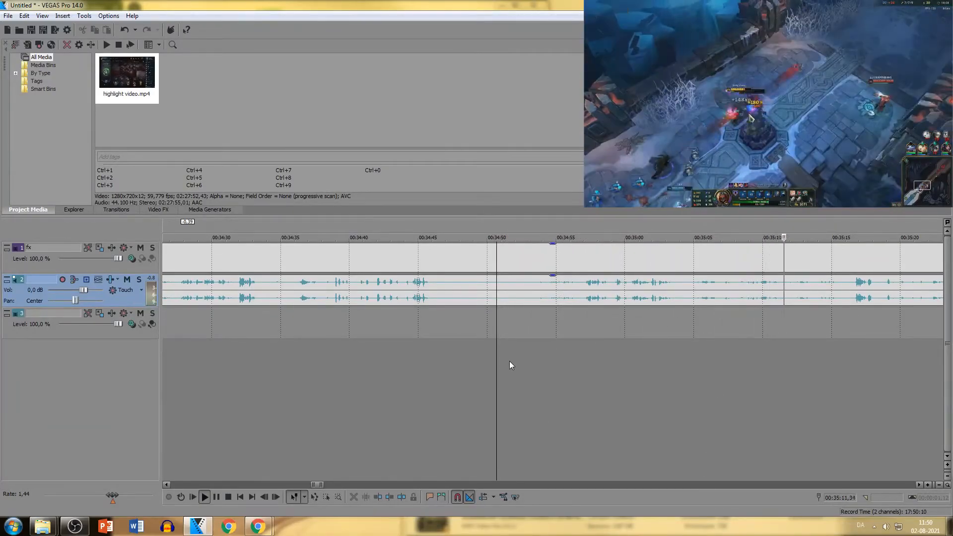
click(916, 298)
scroll(887, 323, down, 3)
scroll(613, 368, up, 3)
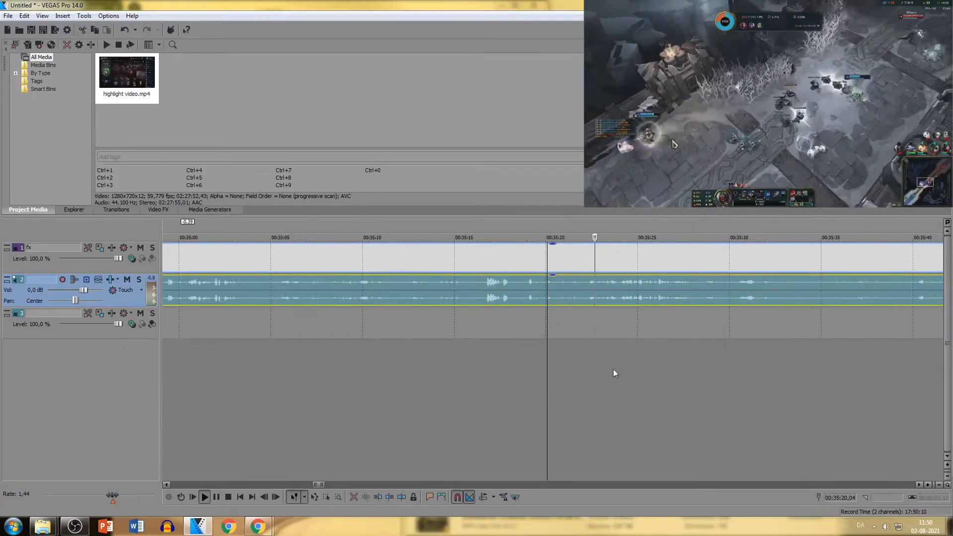
click(588, 368)
scroll(591, 368, down, 2)
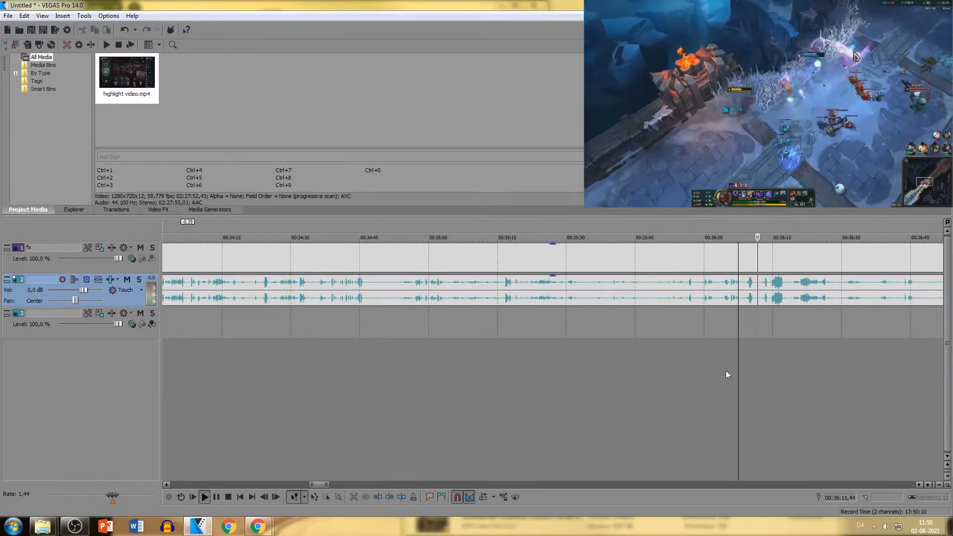
click(825, 334)
scroll(859, 354, down, 2)
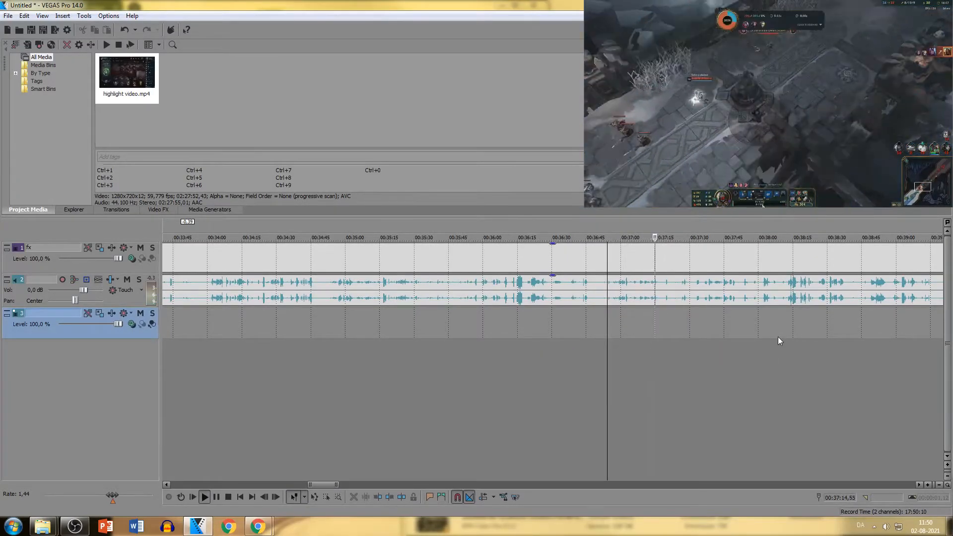
click(698, 353)
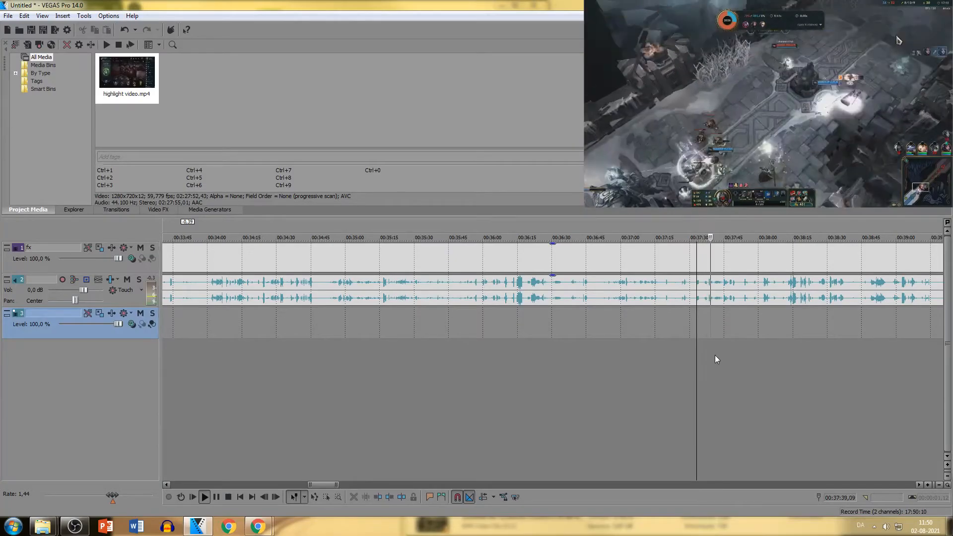
click(765, 362)
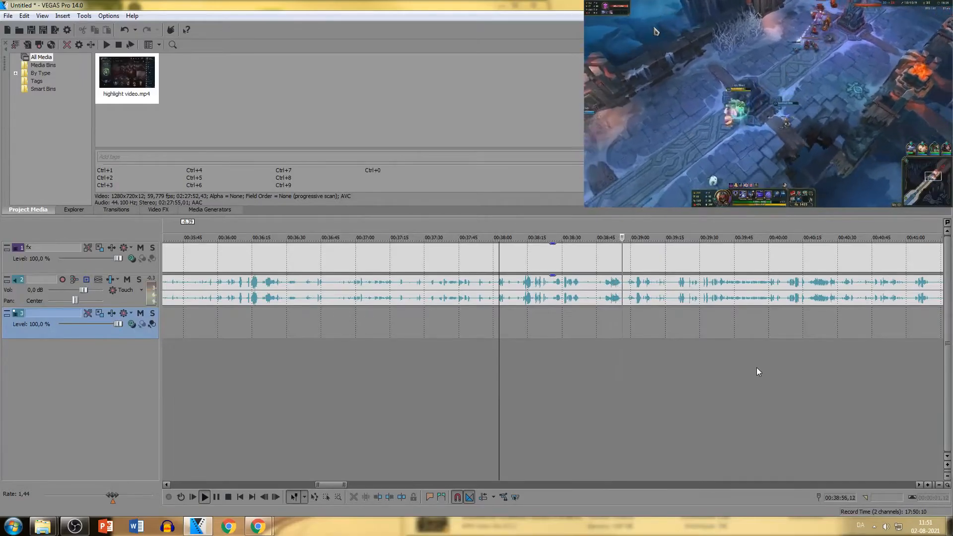
- Replay the fight around 00:38:50, split the recording at 00:38:56 and delete the footage before the split
click(604, 318)
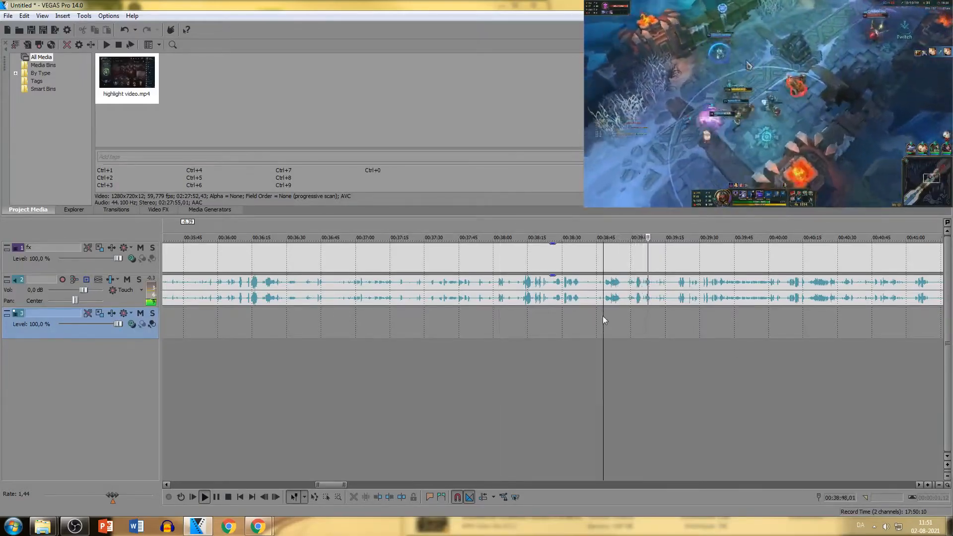
click(598, 343)
click(617, 325)
click(624, 301)
key(s)
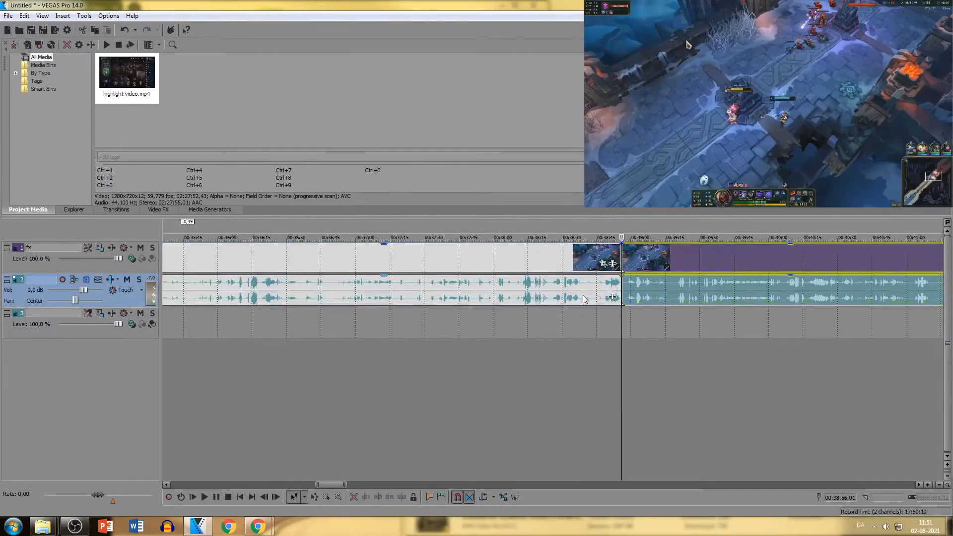
click(584, 299)
key(Delete)
- Split the recording at the fight's end, about 00:39:12, and move the cut clip to the end of the kept clips
scroll(636, 324, up, 1)
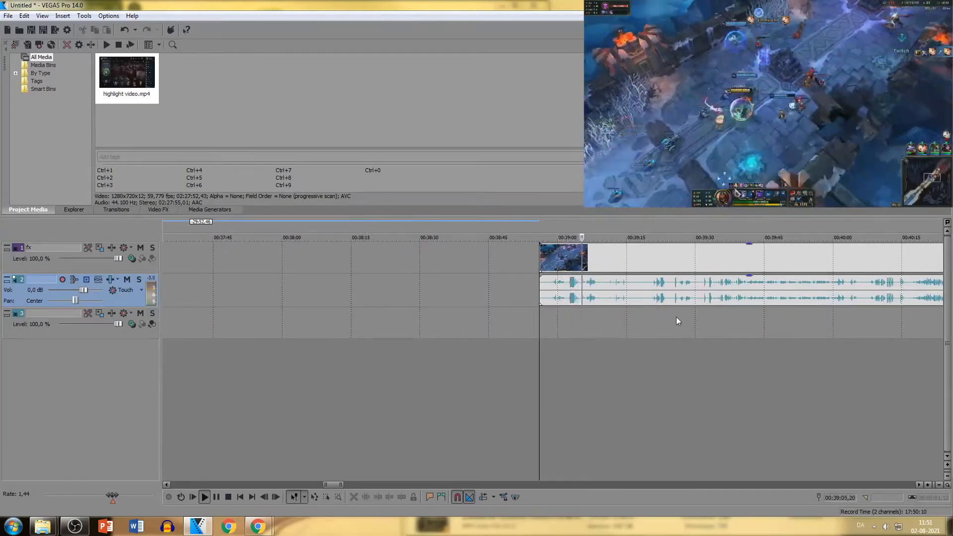
click(611, 300)
key(s)
scroll(611, 300, down, 1)
drag(539, 293, 883, 299)
scroll(569, 301, down, 4)
- Skim the remaining recording from about 00:39:37 to 00:41:28 for the next highlight
click(569, 300)
scroll(570, 298, up, 5)
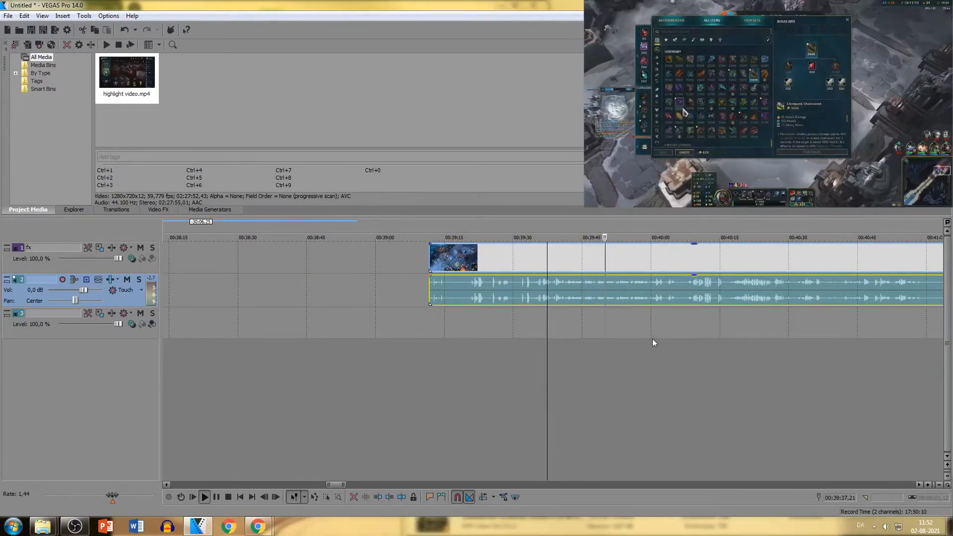
drag(653, 340, 662, 348)
click(689, 354)
click(702, 362)
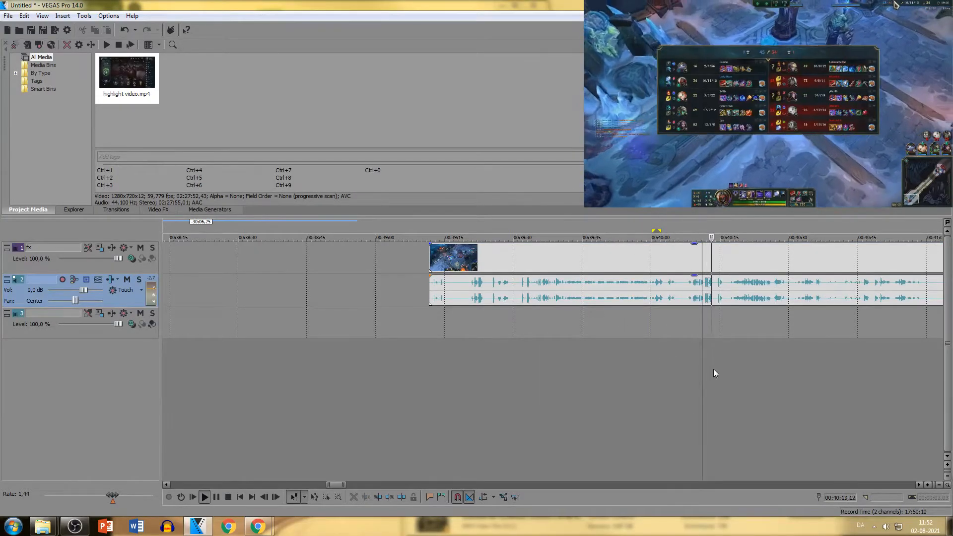
click(800, 297)
scroll(798, 311, up, 1)
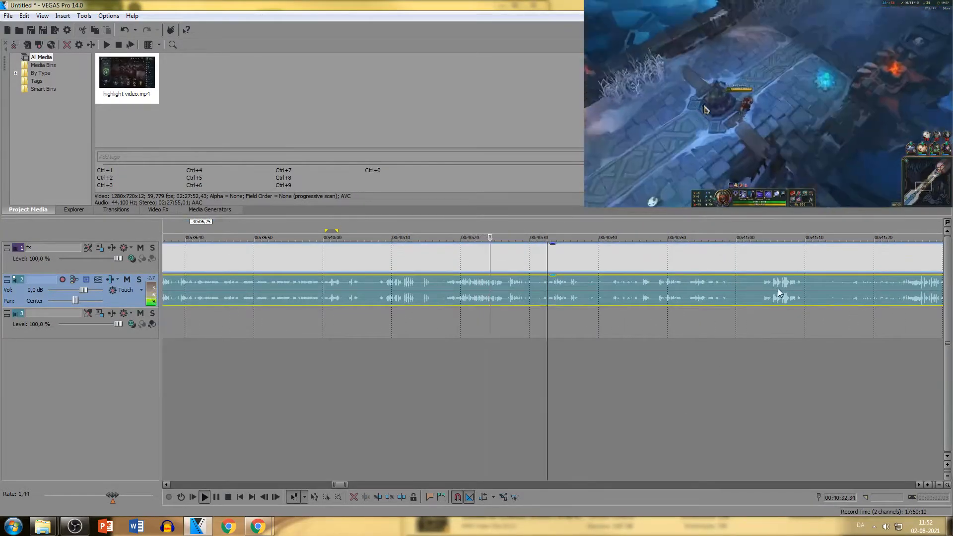
click(650, 373)
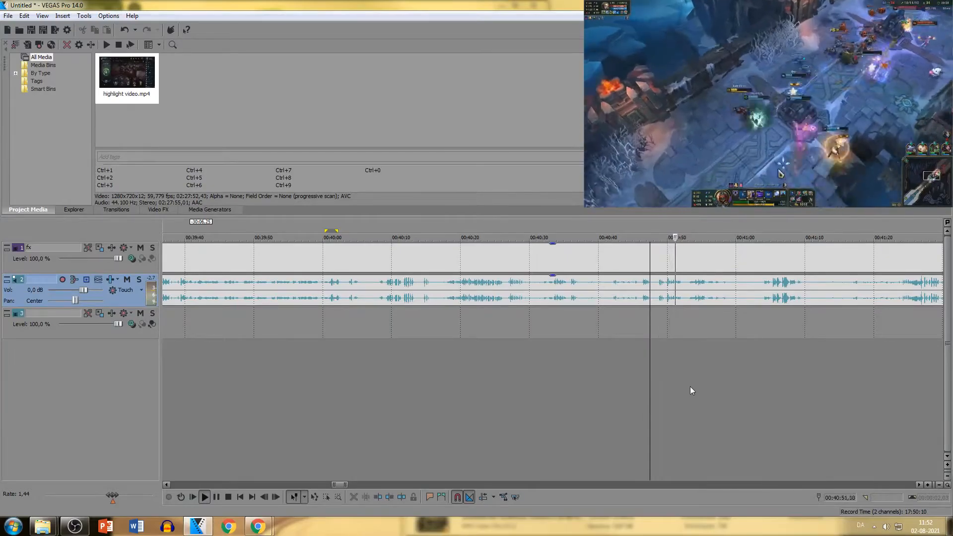
click(735, 384)
click(766, 384)
scroll(767, 372, down, 1)
click(650, 372)
scroll(716, 373, down, 12)
scroll(725, 369, up, 14)
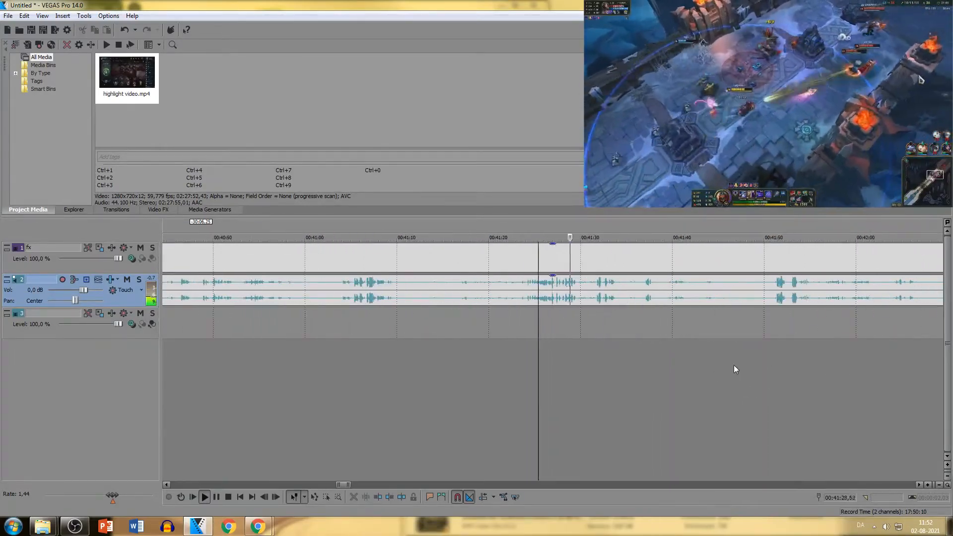
- Split the recording just before the fight at 00:41:23 and delete the footage before the split
key(space)
key(space)
click(520, 269)
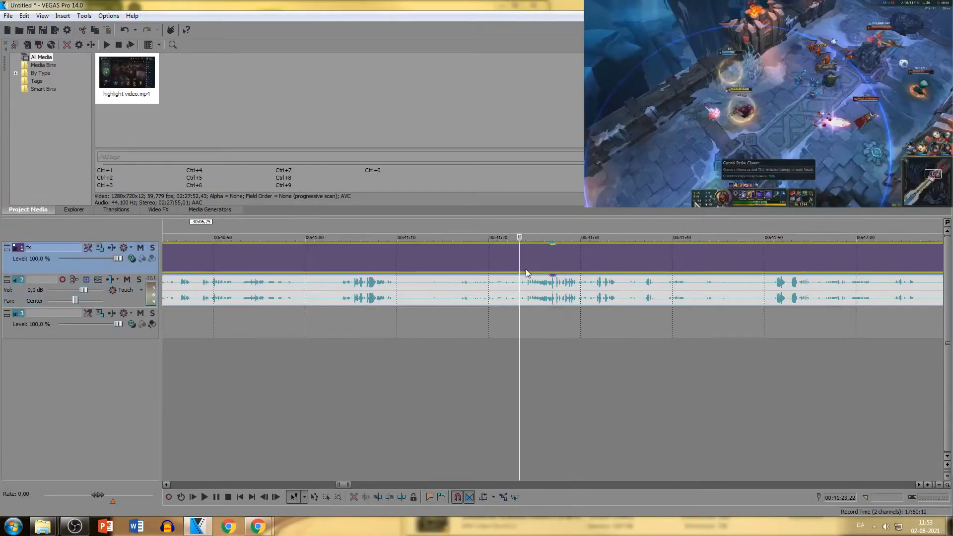
key(s)
click(499, 293)
key(Delete)
- Split the recording at the fight's end, about 00:41:35, and move the resulting clip back to the kept clips
click(526, 298)
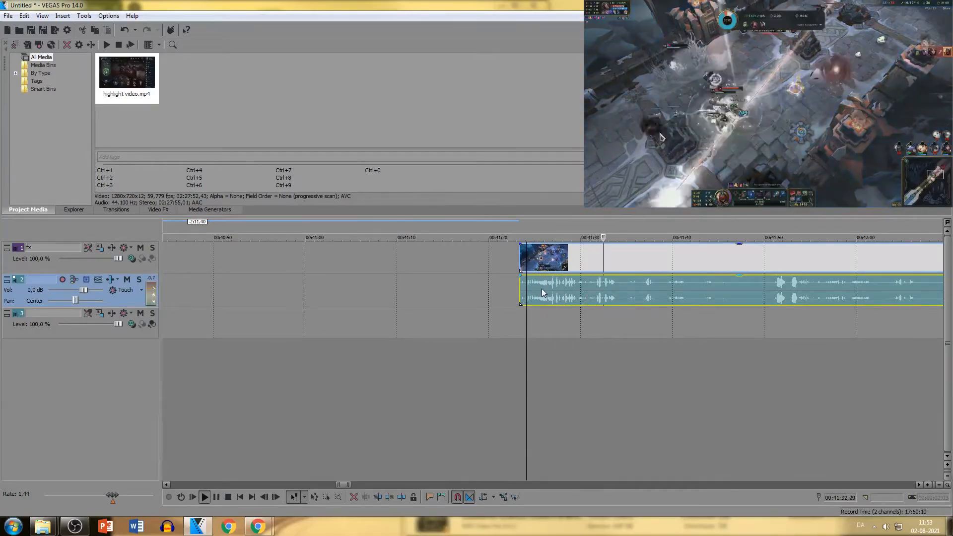
key(space)
click(624, 296)
key(s)
scroll(613, 308, down, 4)
drag(535, 298, 169, 308)
- Move the remaining recording back towards the kept clips, starting at about 00:09:56
scroll(497, 311, down, 8)
scroll(764, 313, up, 4)
drag(613, 293, 487, 289)
click(414, 317)
- Skim the moved recording from about 00:09:56 to 00:12:39 for the next fight worth keeping
scroll(497, 337, up, 6)
key(space)
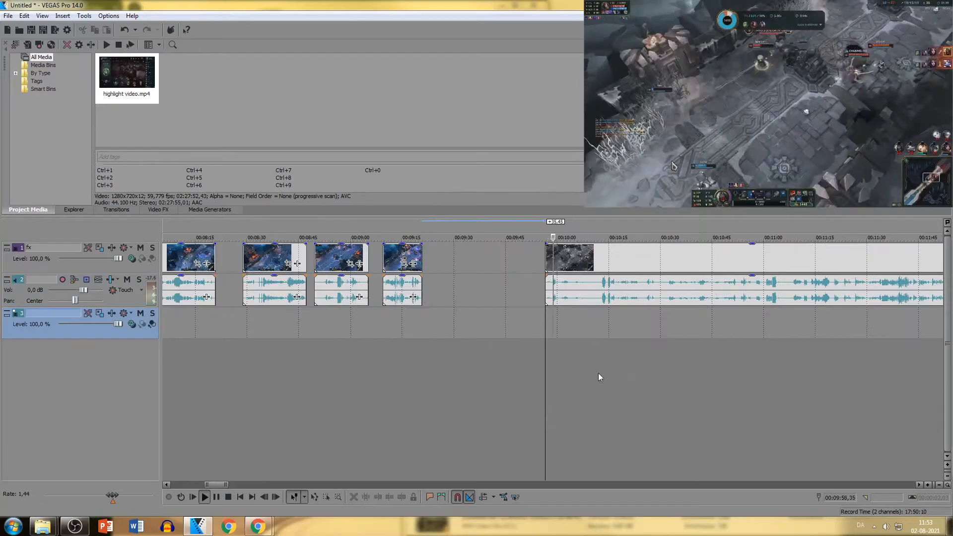
scroll(774, 397, up, 2)
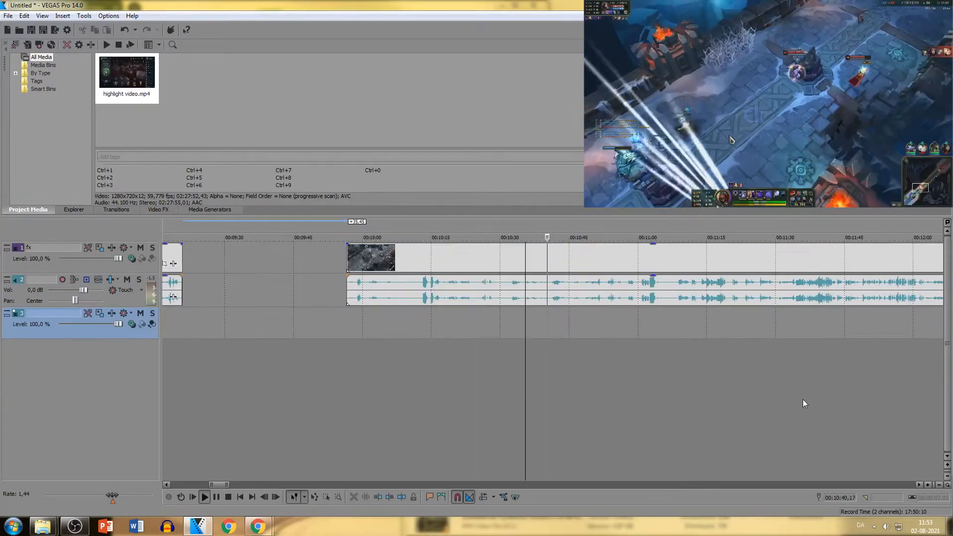
click(697, 379)
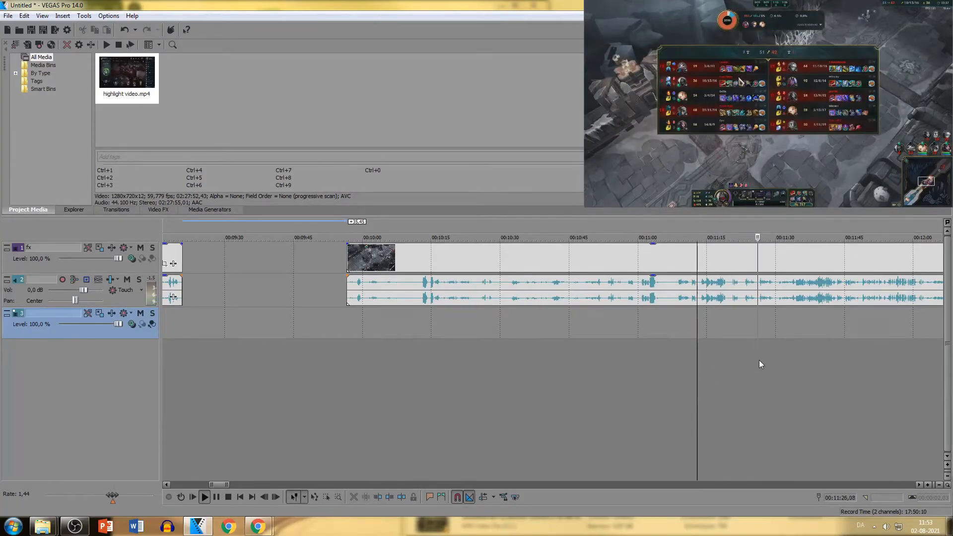
scroll(835, 338, up, 4)
scroll(794, 333, down, 4)
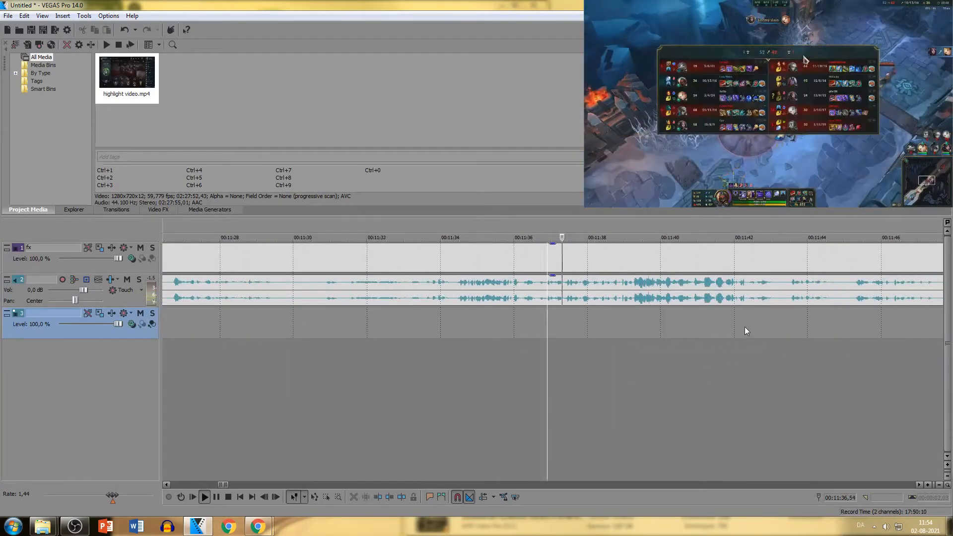
scroll(795, 332, down, 2)
click(803, 331)
scroll(806, 329, up, 3)
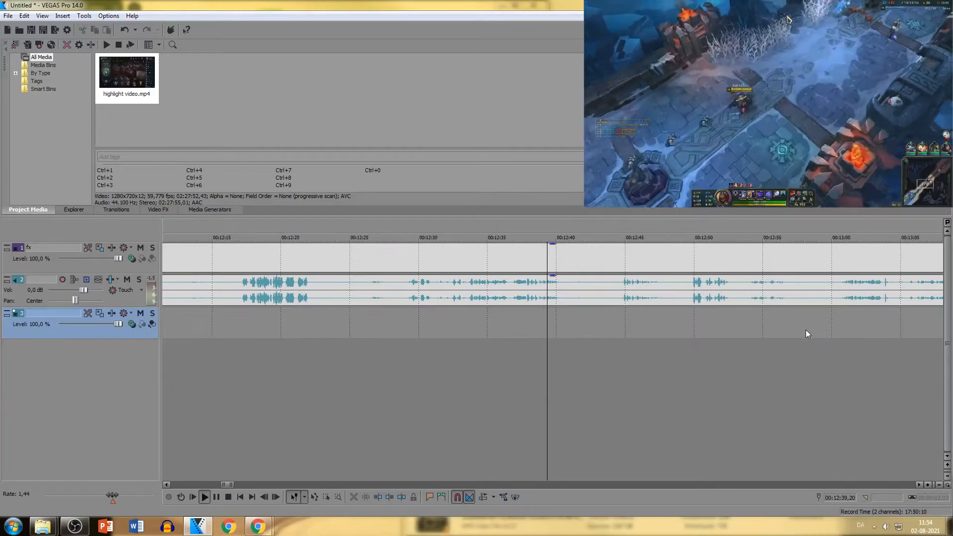
scroll(684, 309, down, 5)
scroll(698, 306, up, 2)
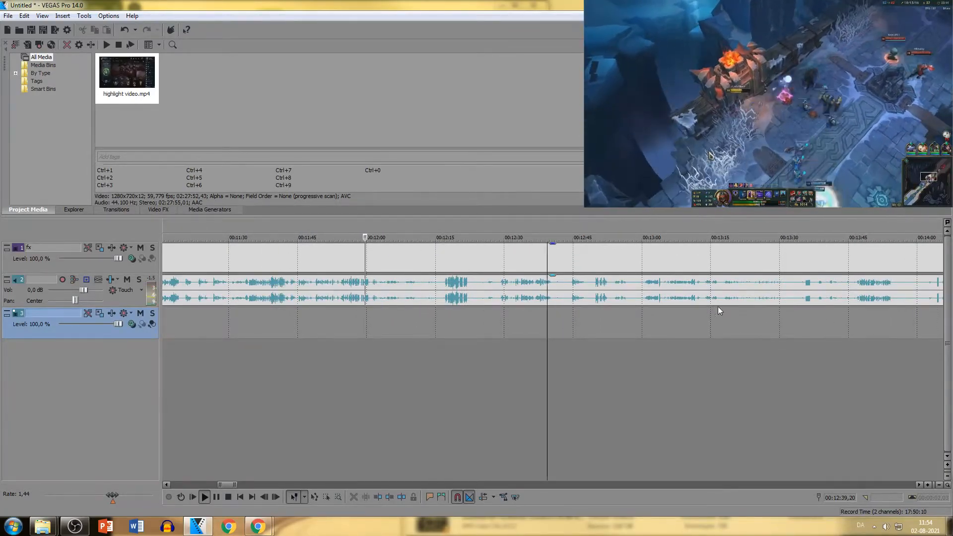
- Locate the start of the fight, split the recording at about 00:11:54 and delete the footage before it
click(374, 264)
key(space)
click(357, 264)
click(335, 264)
key(space)
key(s)
click(322, 291)
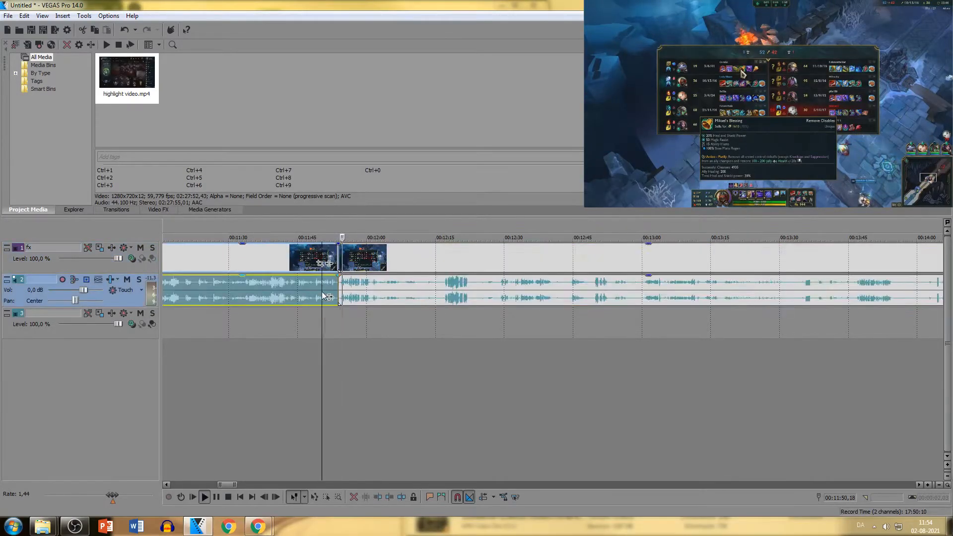
key(Delete)
- Cut off the fight clip at about 00:12:11 and move it to the end of the kept clips
scroll(490, 317, down, 1)
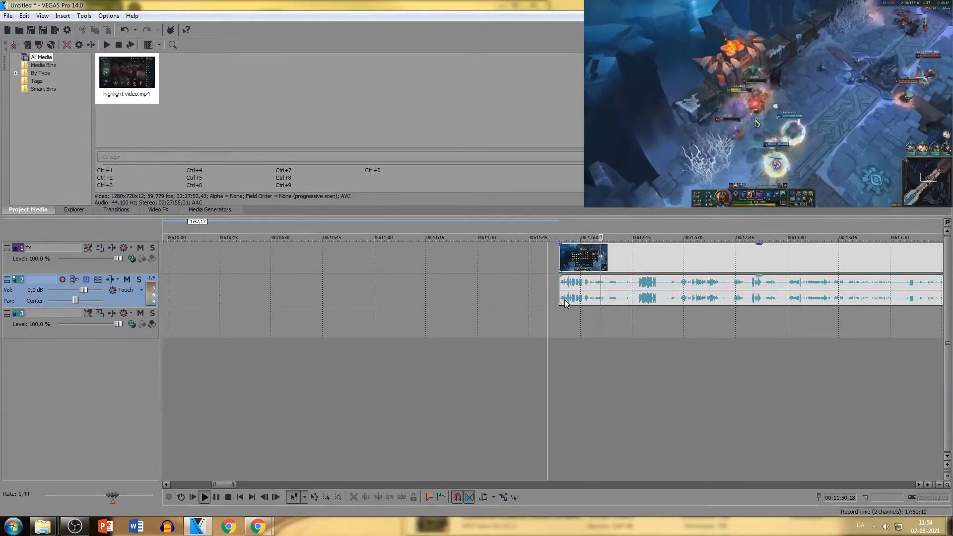
click(621, 296)
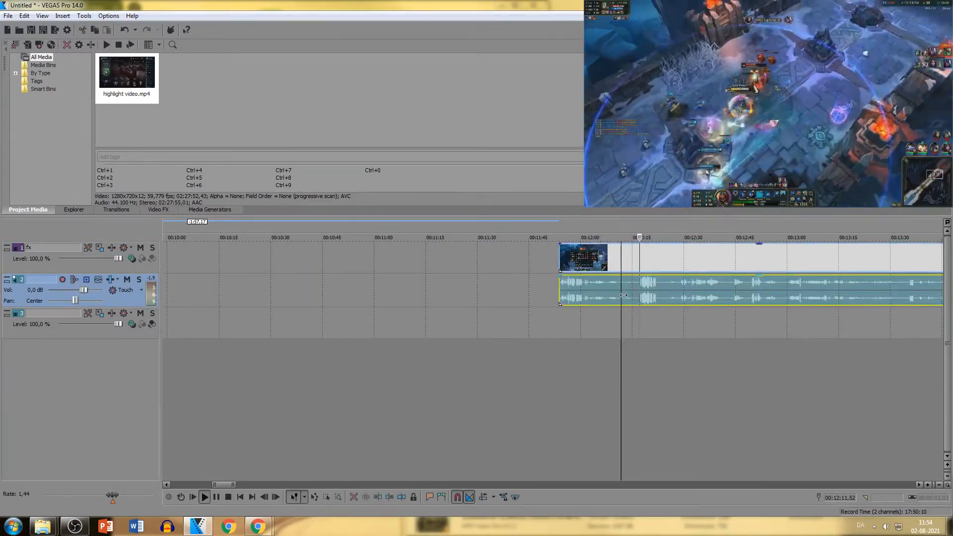
scroll(613, 323, down, 4)
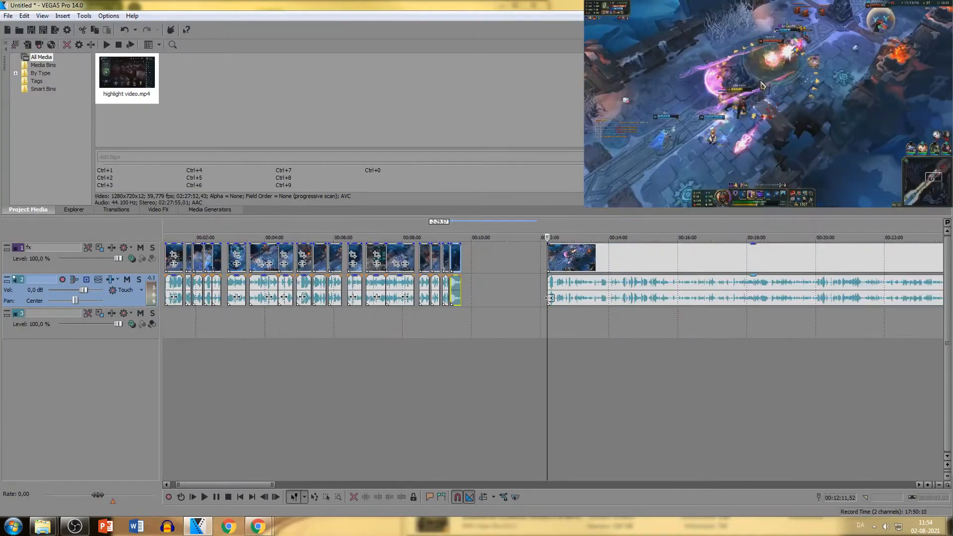
- Split the recording at about 00:12:43 and move the section from 00:12:11 to that split behind the last kept clip
scroll(601, 341, up, 2)
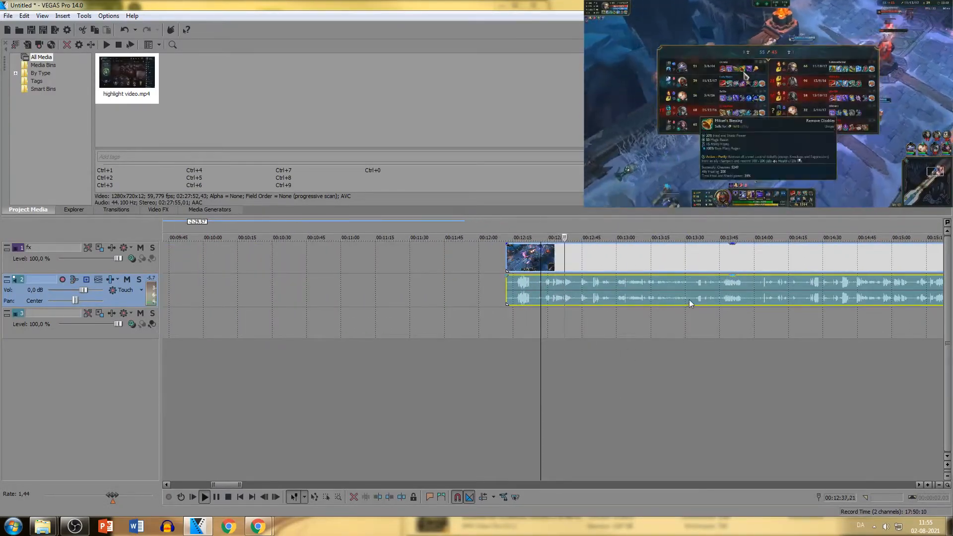
click(578, 271)
scroll(571, 288, up, 4)
key(s)
scroll(562, 297, down, 6)
drag(507, 290, 522, 290)
drag(530, 290, 348, 290)
- Sample the match from about 00:13:00 to 00:14:20 to find the next highlight
click(568, 297)
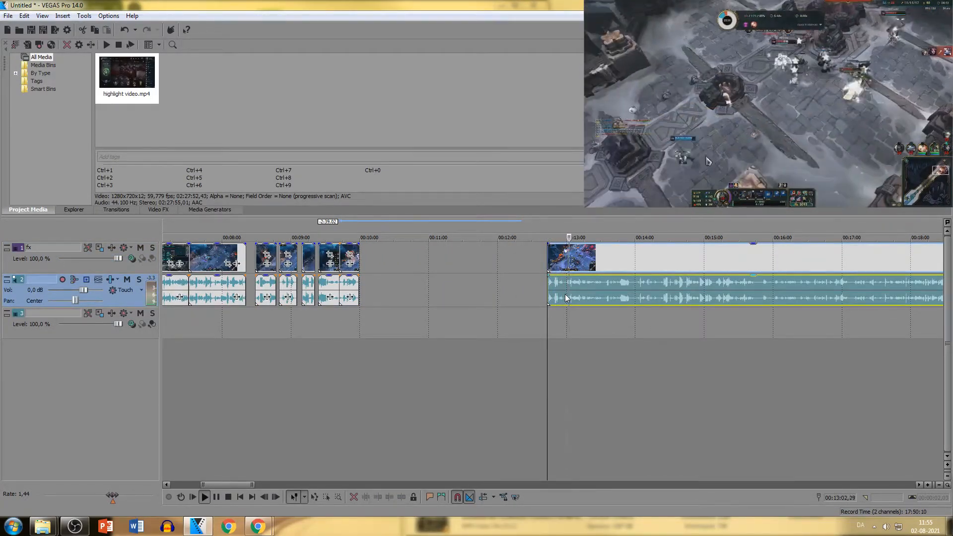
click(588, 346)
click(621, 330)
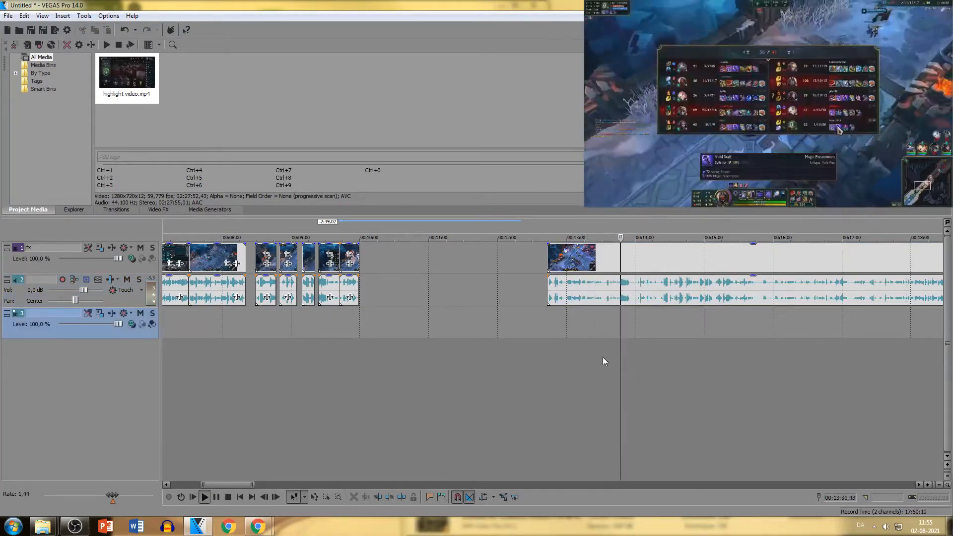
scroll(603, 356, up, 3)
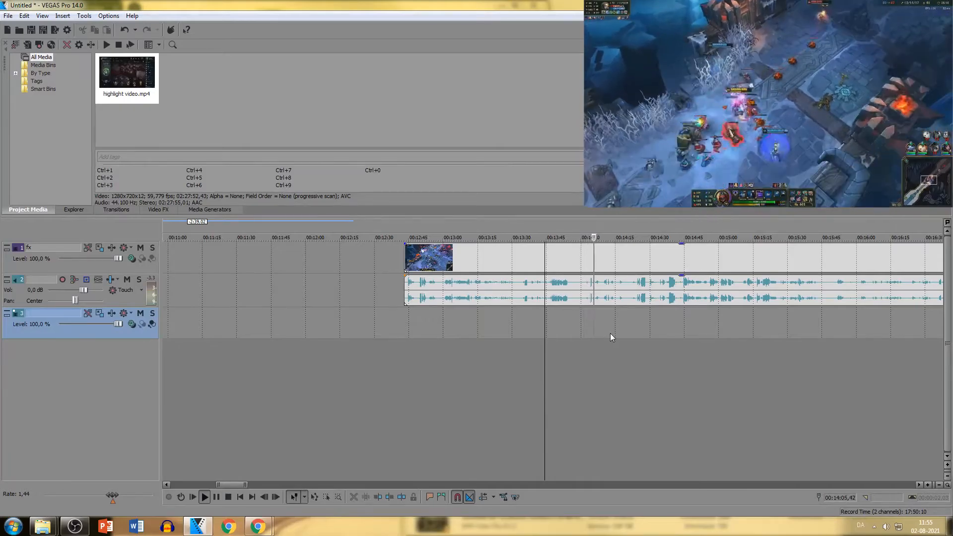
click(629, 300)
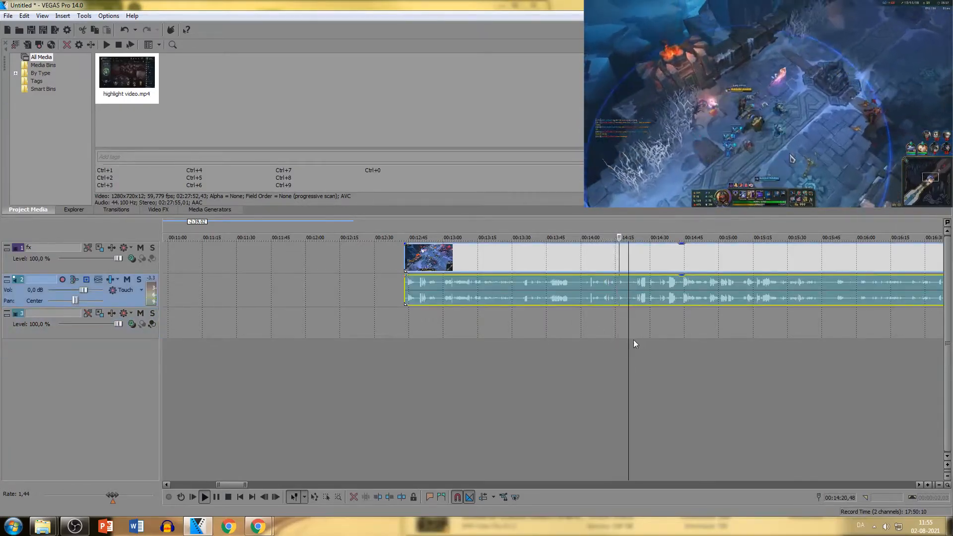
- Delete the footage before the fight at about 00:14:02 and move the fight, cut at about 00:14:16, to the kept clips
click(580, 261)
scroll(575, 261, up, 4)
key(space)
key(space)
key(s)
key(Delete)
scroll(633, 311, down, 1)
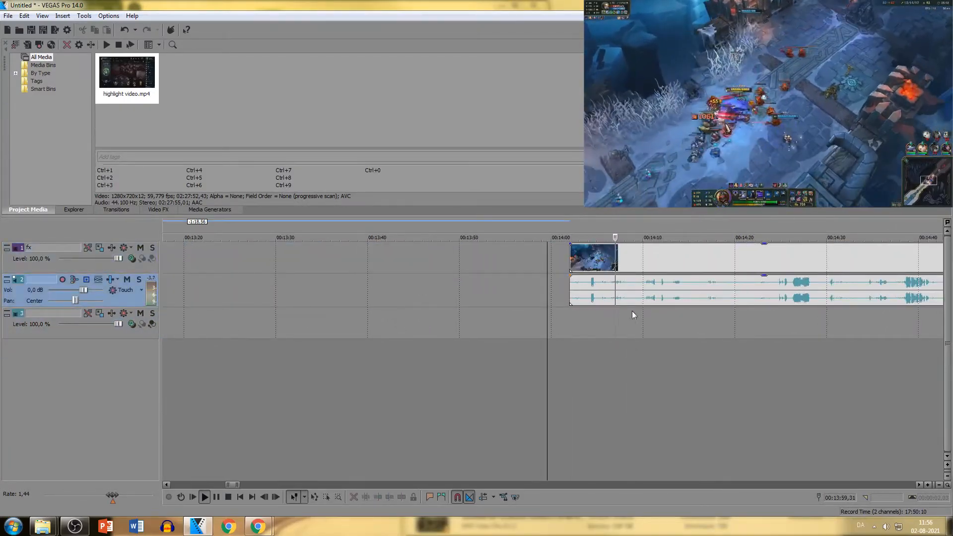
scroll(699, 295, down, 6)
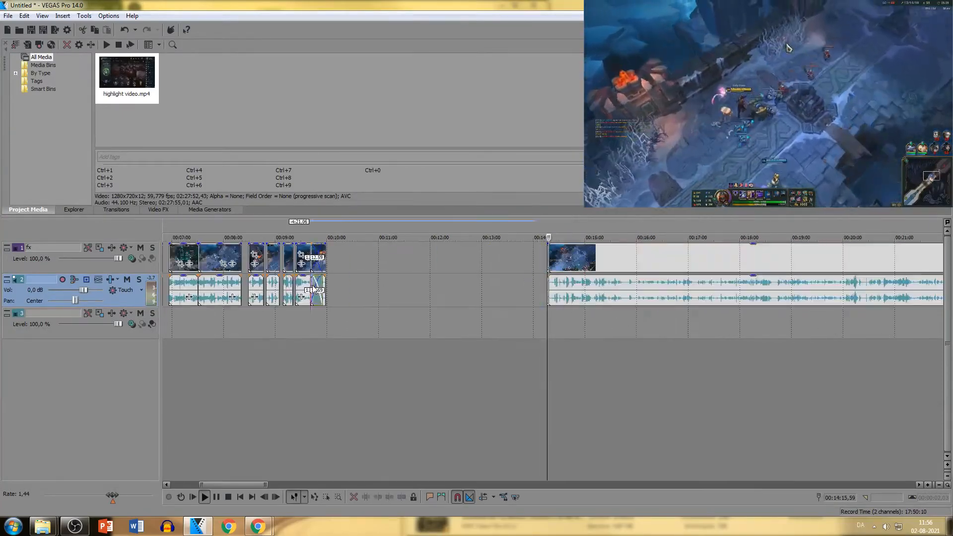
- Split the recording at about 00:14:44 and move the section before the split behind the last kept clip
click(561, 366)
scroll(561, 365, up, 4)
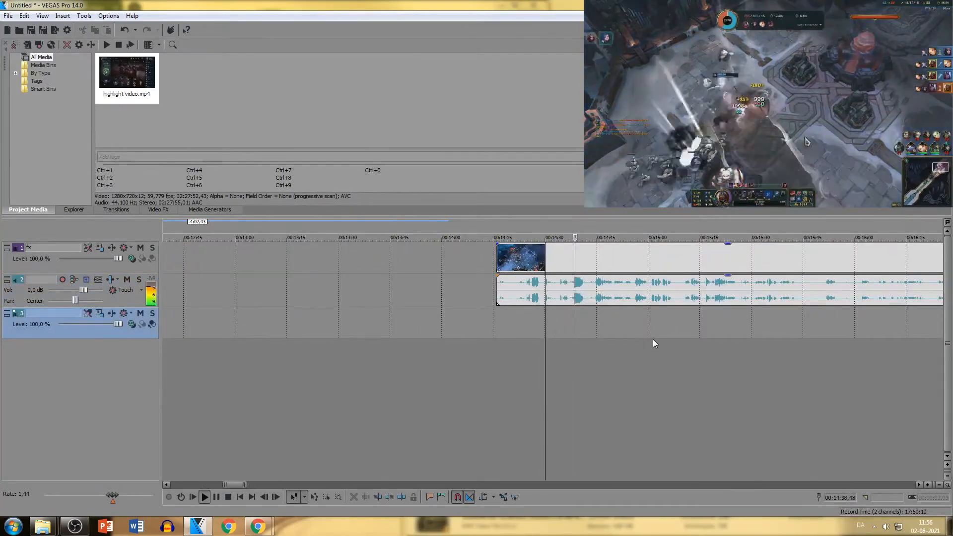
key(space)
key(space)
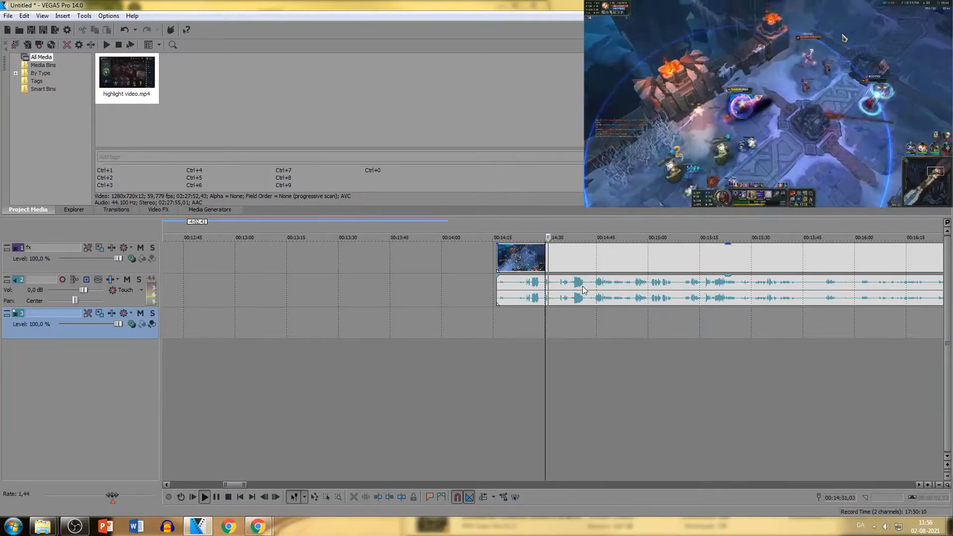
click(587, 269)
scroll(589, 266, up, 3)
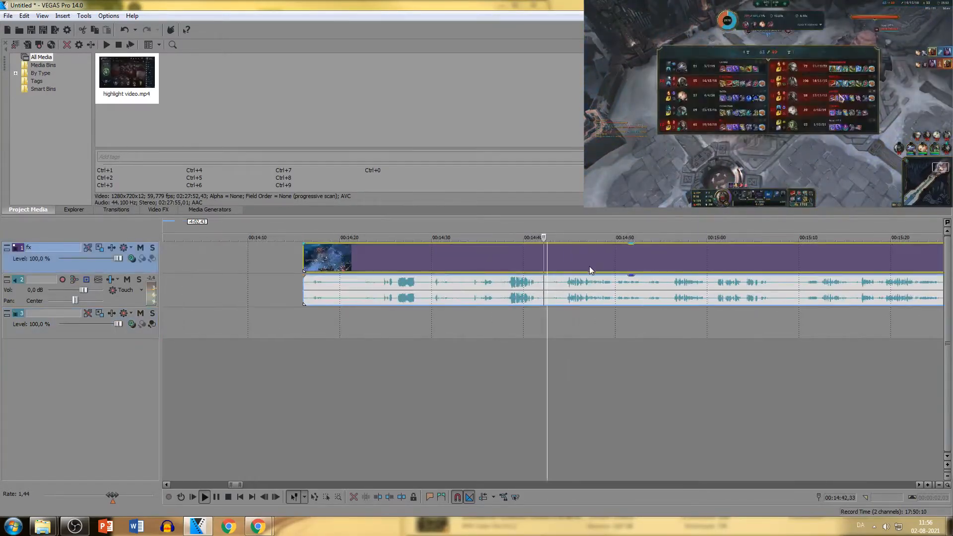
click(499, 253)
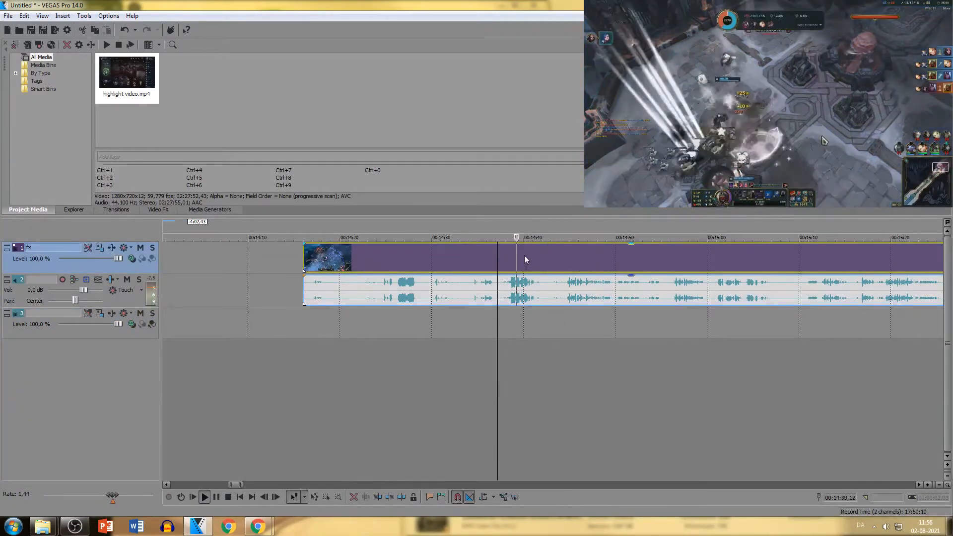
click(560, 263)
key(s)
scroll(561, 268, down, 6)
drag(534, 289, 320, 288)
- Sample the recording from about 00:14:45 through the end of the match to the game lobby at about 00:20:02
click(546, 325)
scroll(573, 347, up, 3)
scroll(582, 338, up, 2)
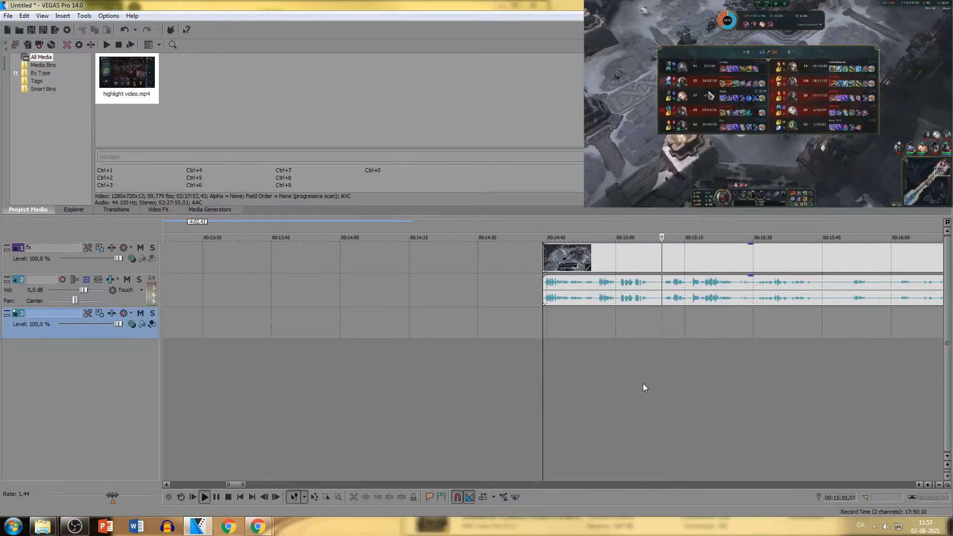
scroll(741, 355, down, 3)
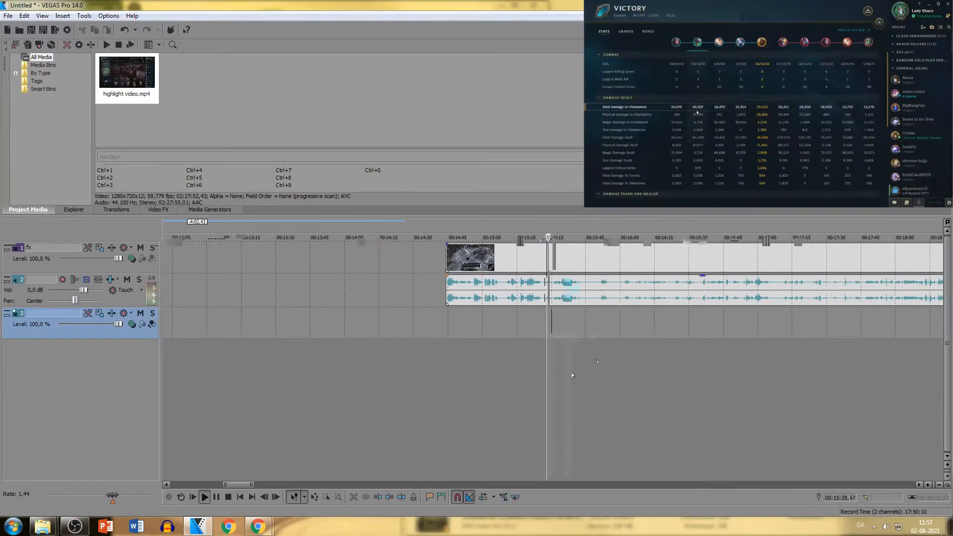
click(651, 356)
click(677, 363)
scroll(736, 380, down, 3)
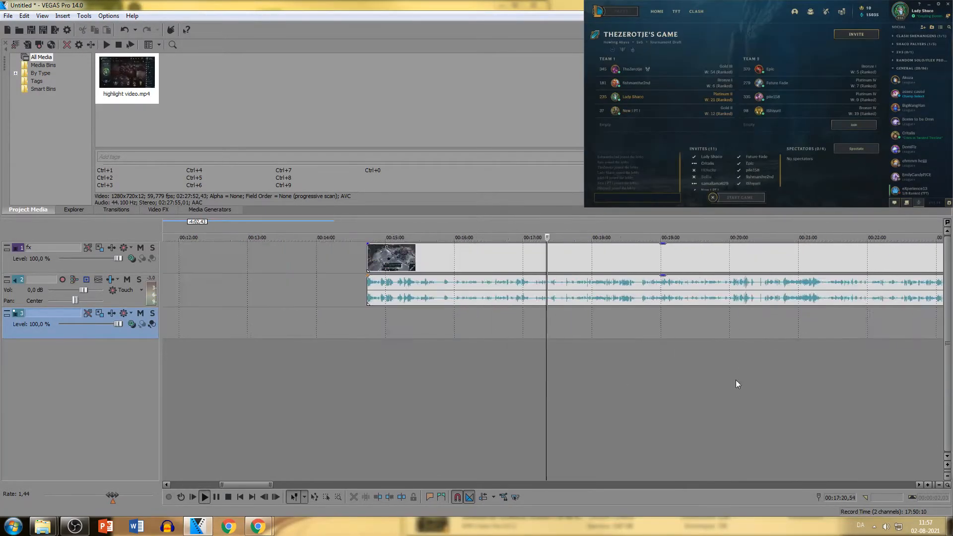
click(611, 353)
scroll(616, 353, up, 6)
click(669, 363)
scroll(515, 351, up, 2)
click(470, 343)
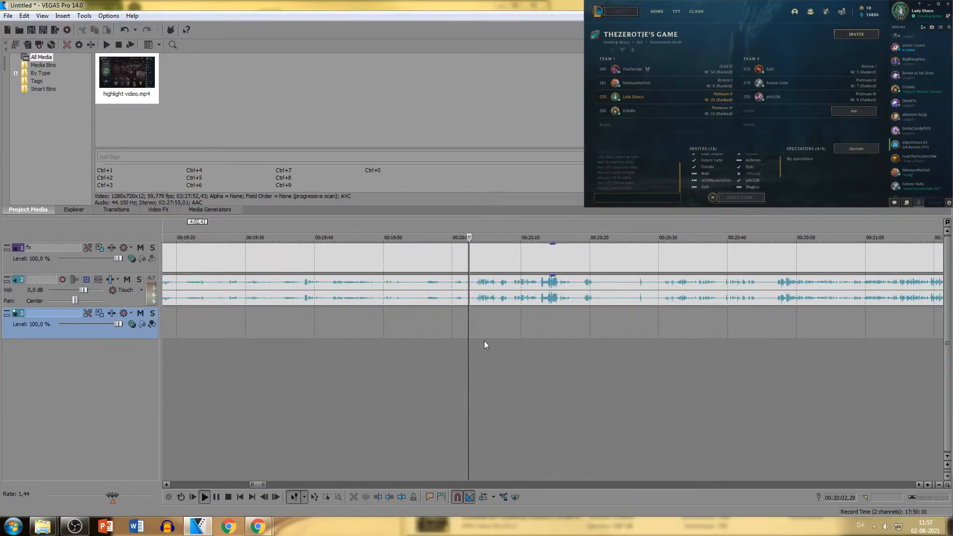
- Split the lobby footage at about 00:20:03 and 00:20:18 and delete the recording before the first split
scroll(625, 328, down, 10)
scroll(628, 333, up, 11)
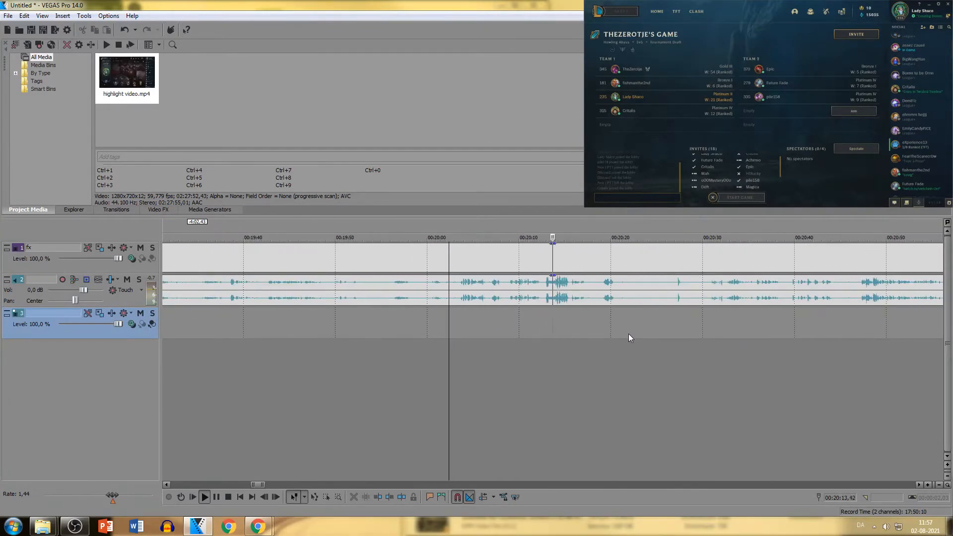
click(458, 261)
key(s)
click(597, 267)
click(405, 296)
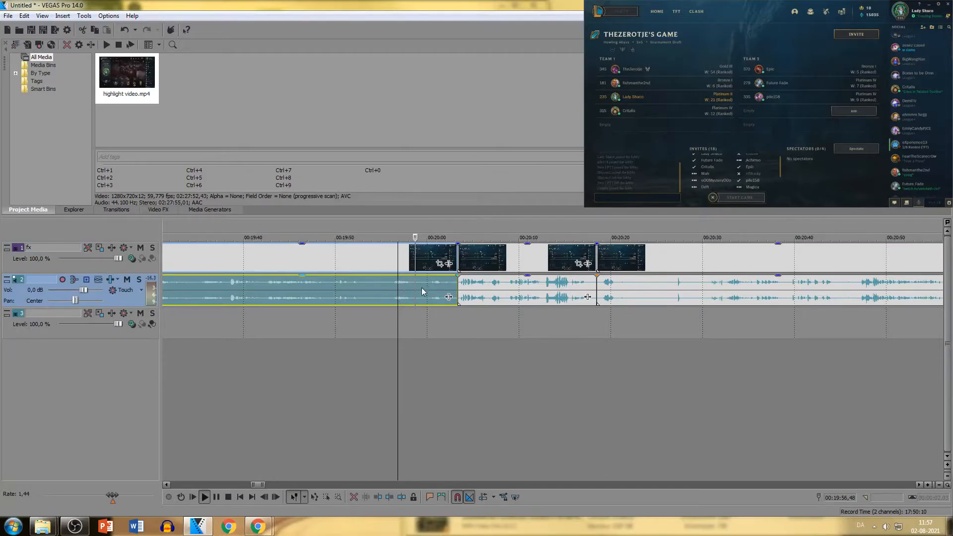
scroll(593, 318, down, 2)
key(Delete)
- Move the remaining recording closer to the kept clips so that it starts at about 00:11:24
scroll(604, 300, down, 6)
drag(561, 299, 386, 312)
scroll(432, 300, down, 4)
- Sample the lobby and champion selection up to about 00:15:00 for footage worth keeping
click(362, 323)
scroll(421, 340, up, 6)
click(588, 348)
scroll(613, 350, up, 2)
click(619, 407)
click(693, 393)
click(722, 403)
click(803, 398)
click(625, 378)
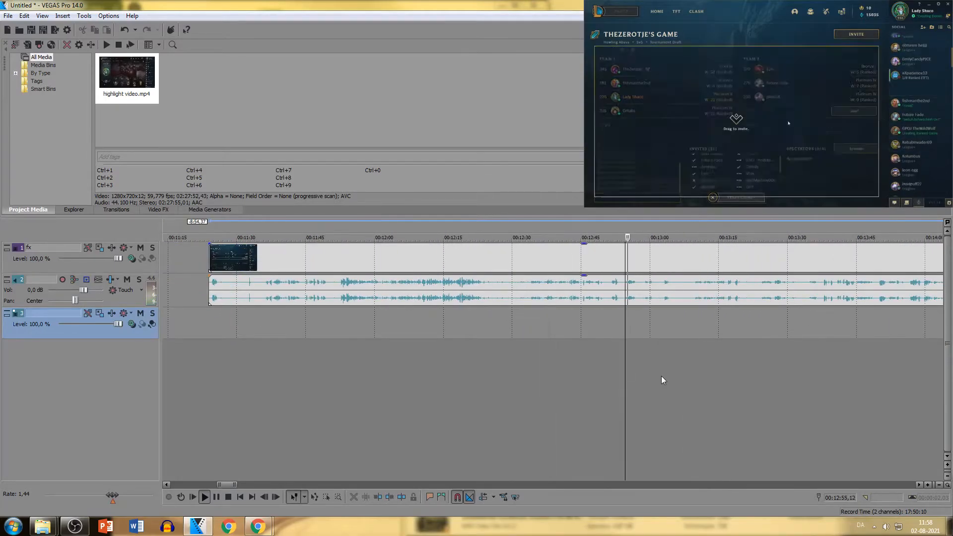
click(735, 380)
click(816, 385)
scroll(812, 384, down, 7)
scroll(812, 385, up, 6)
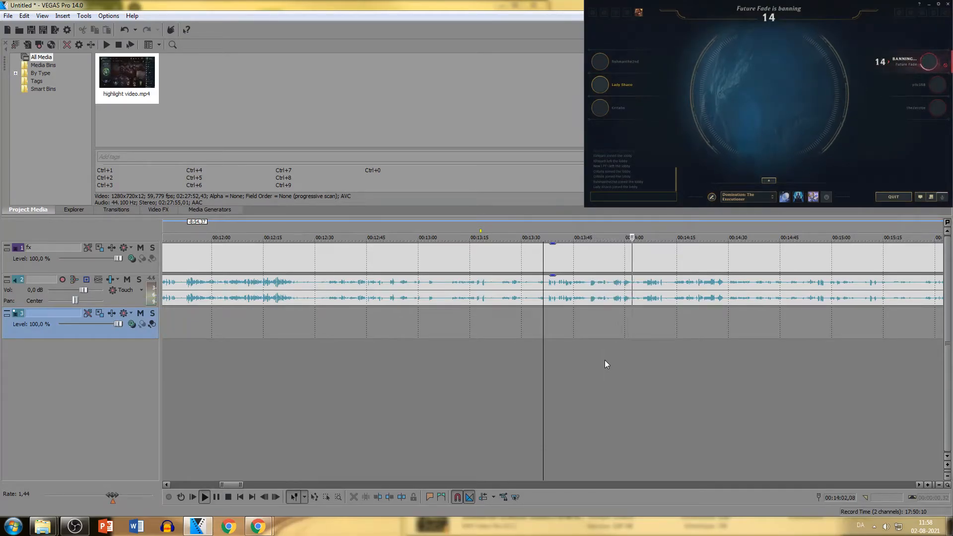
click(597, 362)
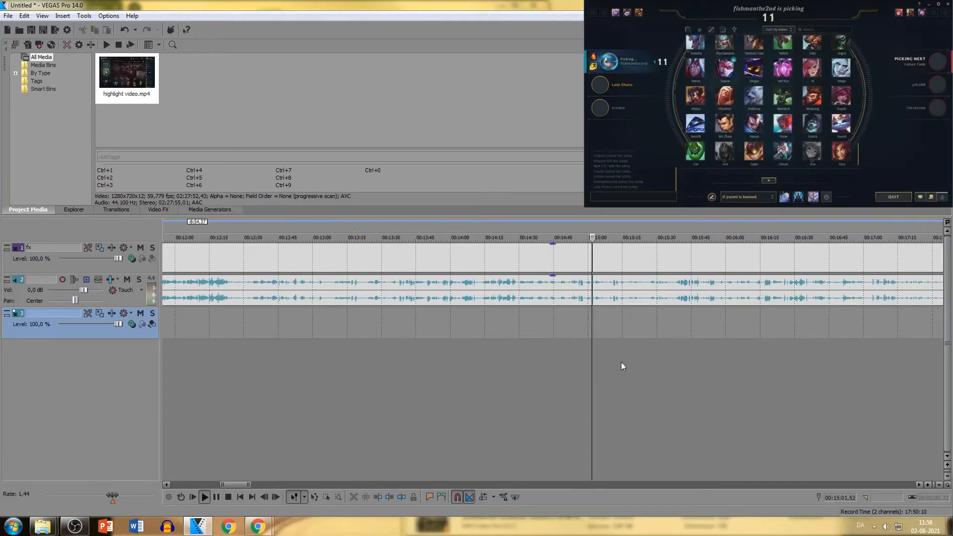
scroll(659, 380, down, 2)
- Sample the new match from about 00:23:48 to 00:31:50 to find the next fight
drag(659, 379, 703, 372)
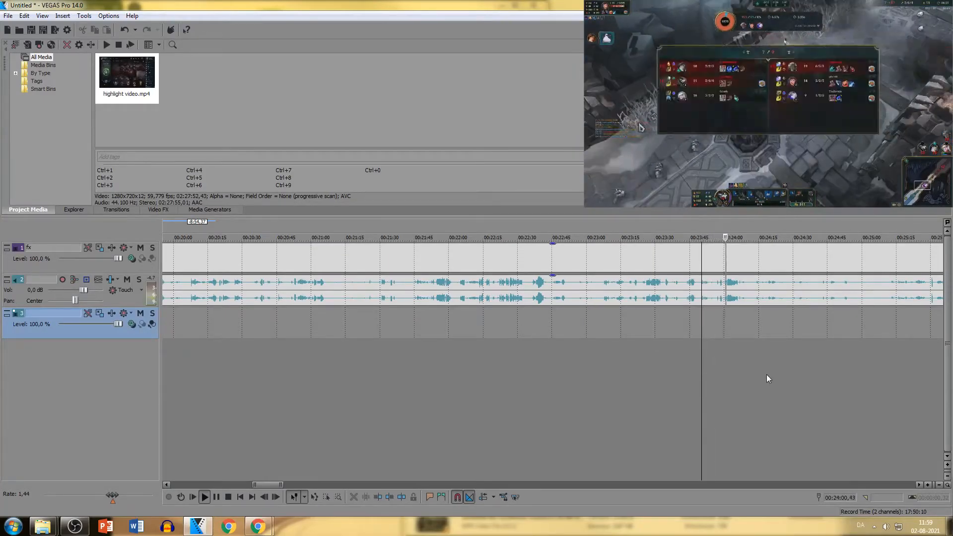
scroll(766, 375, down, 3)
click(653, 377)
click(694, 379)
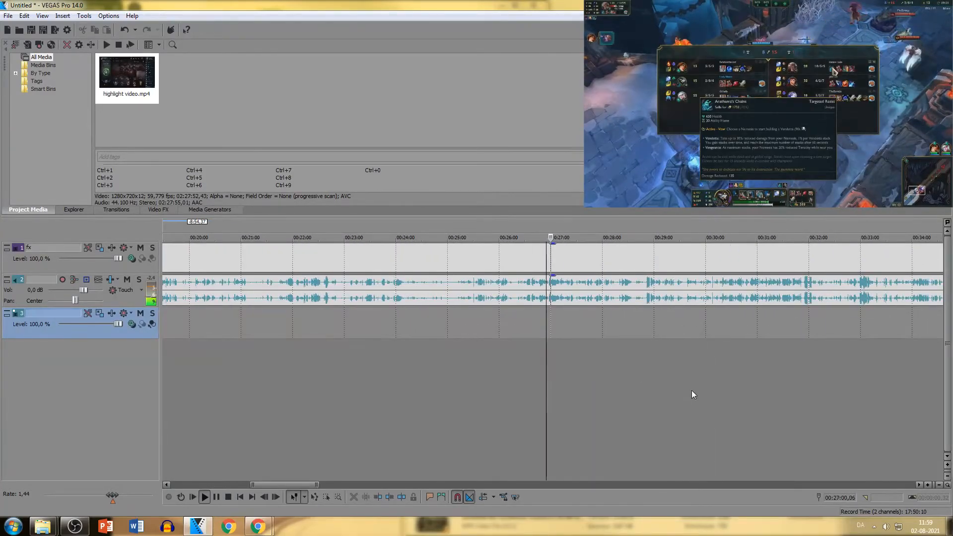
scroll(687, 392, down, 2)
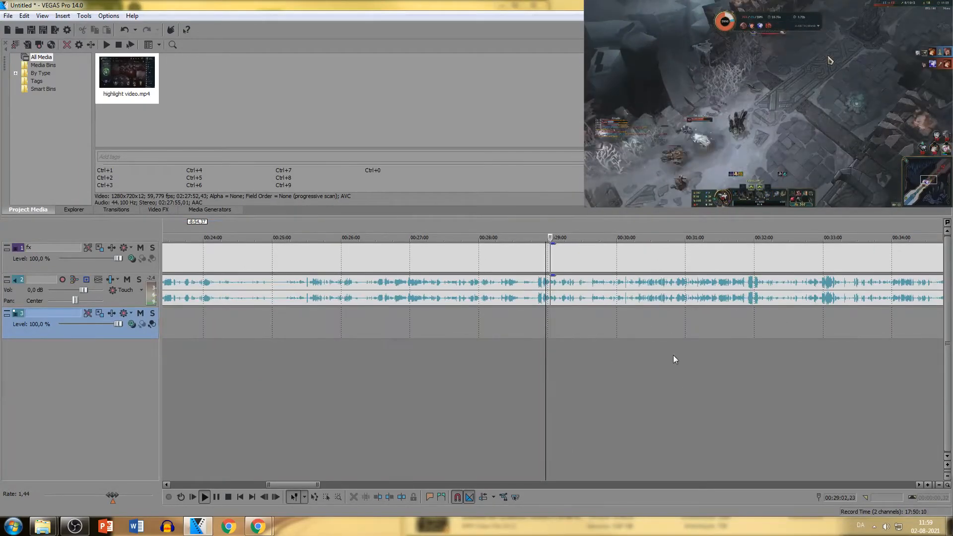
click(588, 363)
drag(588, 367, 594, 370)
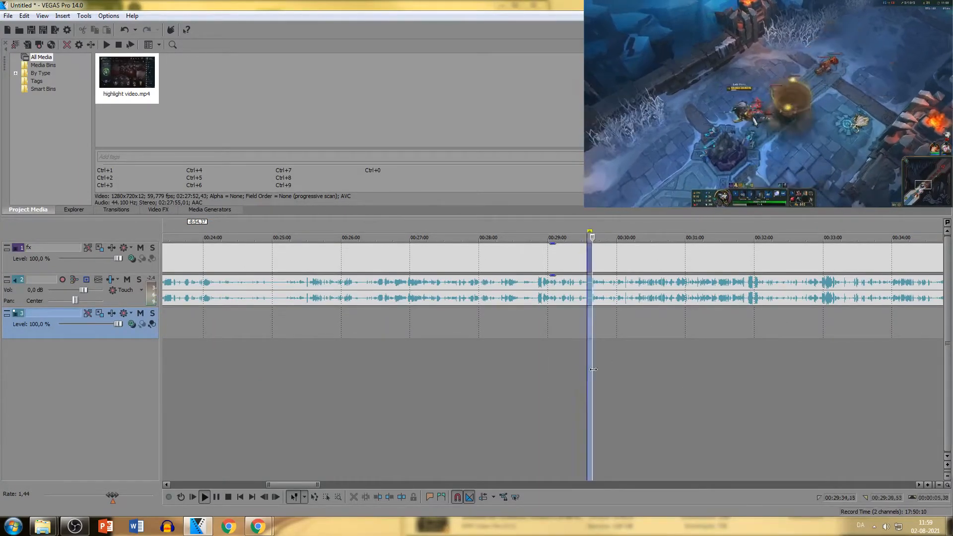
click(579, 374)
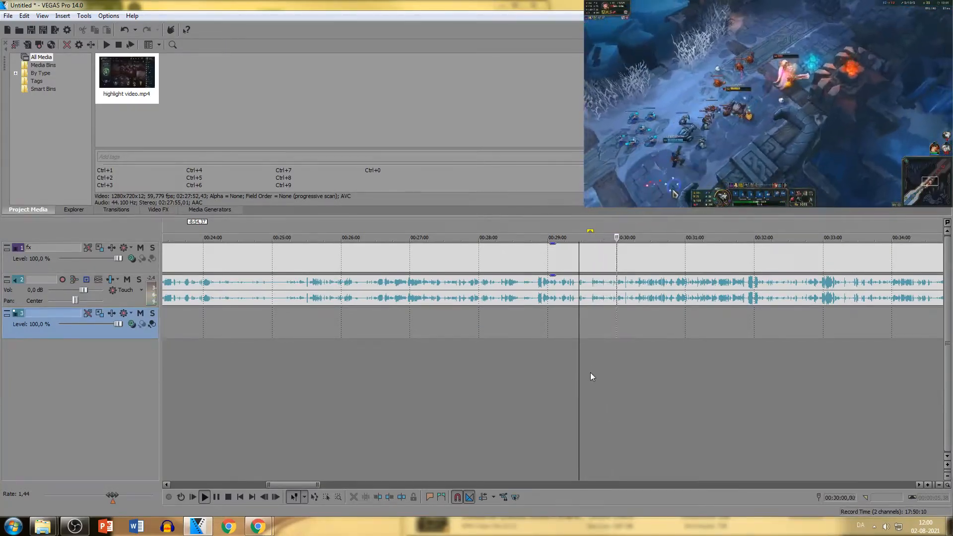
click(632, 352)
click(662, 351)
click(685, 351)
click(714, 349)
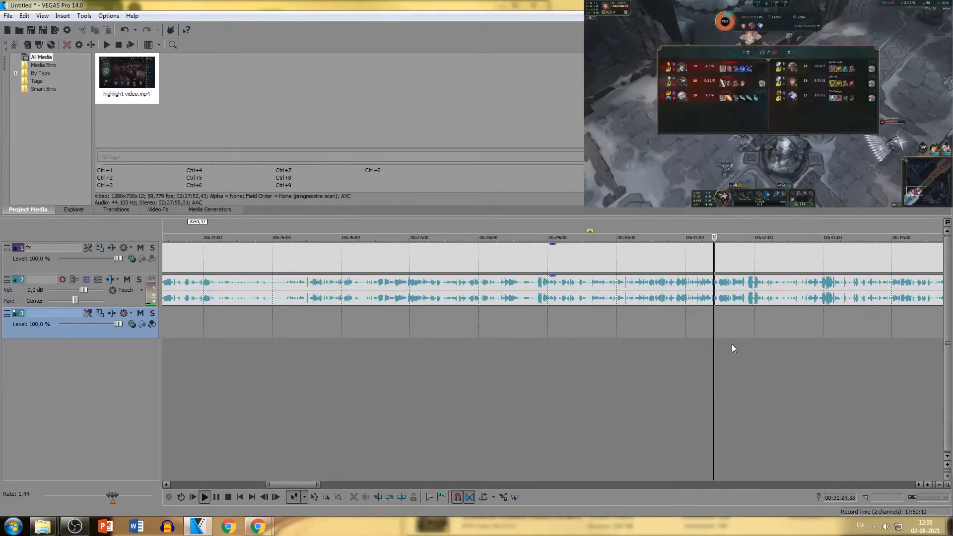
click(732, 344)
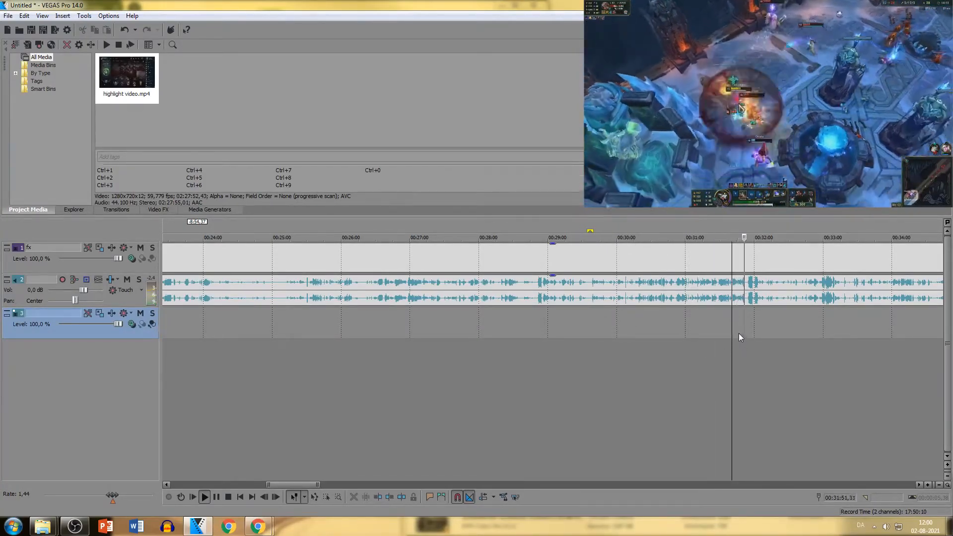
- Split the recording just before the fight at about 00:31:41 and delete the footage before the split
click(718, 342)
scroll(720, 342, up, 3)
click(602, 346)
click(609, 318)
key(s)
click(581, 297)
key(Delete)
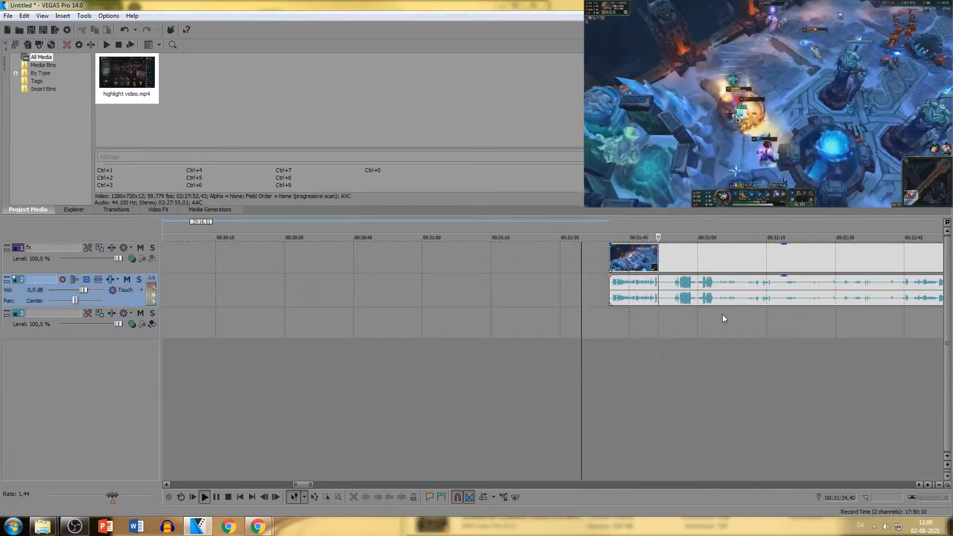
- Cut off the fight at about 00:32:11 and move it behind the last kept clip
scroll(434, 291, down, 2)
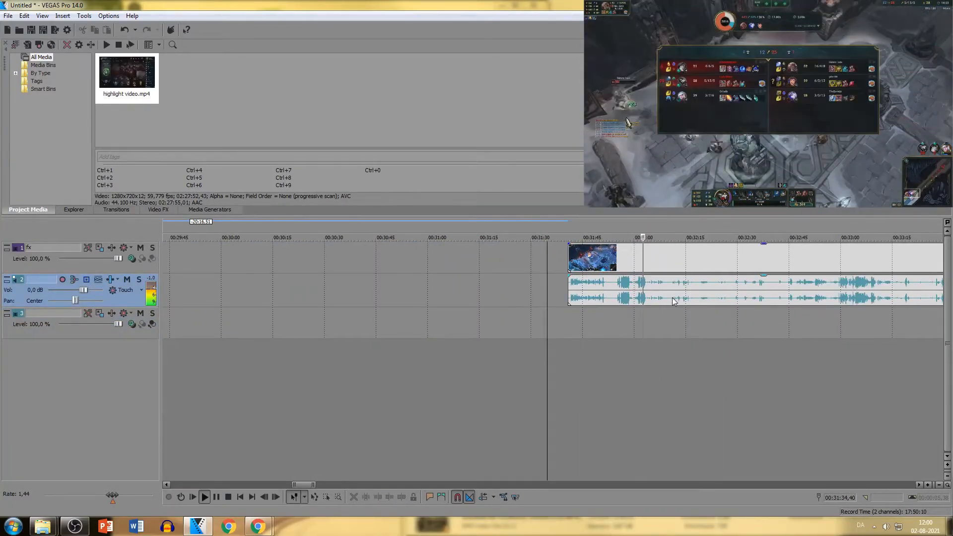
click(670, 298)
key(s)
drag(645, 297, 617, 297)
scroll(368, 294, down, 1)
drag(504, 293, 591, 293)
scroll(571, 303, down, 3)
- Sample the match from about 00:32:55 to 00:34:40 for the next highlight
click(552, 318)
scroll(556, 321, up, 3)
click(633, 363)
scroll(645, 365, up, 1)
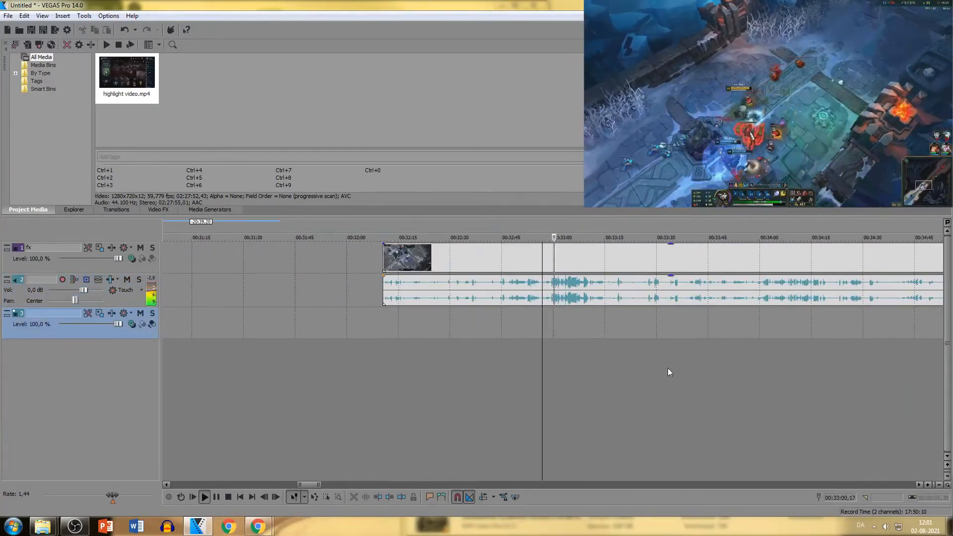
click(642, 368)
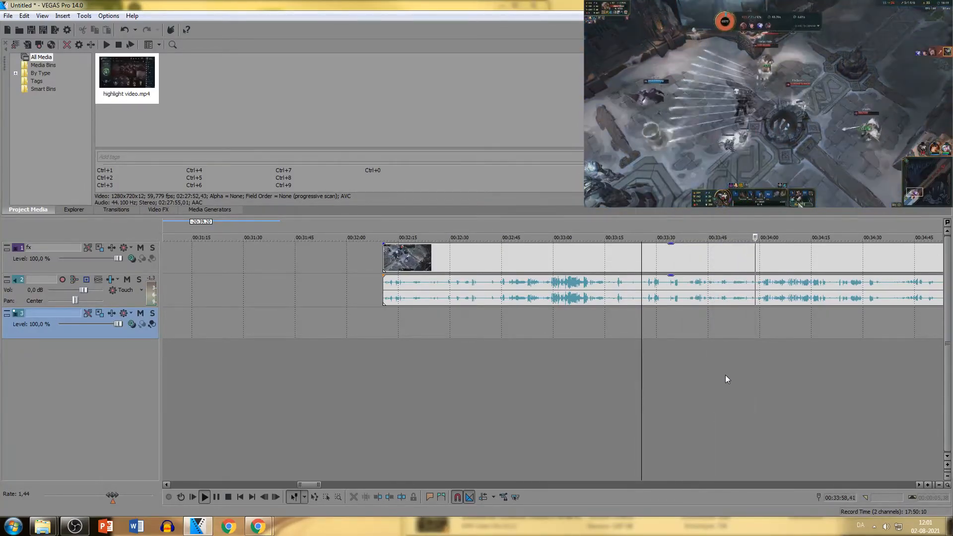
scroll(725, 375, up, 2)
click(726, 375)
click(584, 367)
click(627, 368)
click(715, 367)
- Continue sampling the match from about 00:34:40 to 00:40:25 for a fight worth keeping
scroll(735, 359, up, 1)
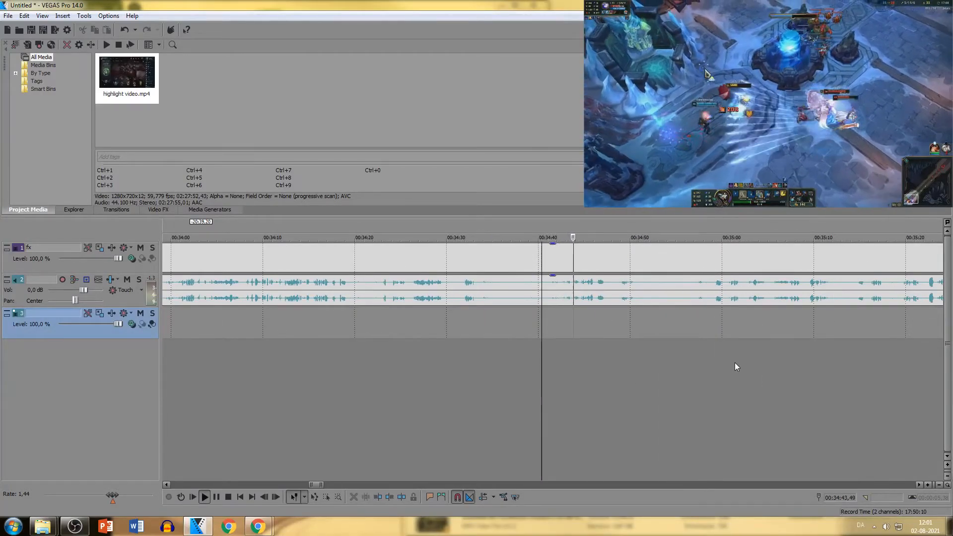
click(723, 368)
scroll(723, 368, up, 1)
click(748, 382)
click(726, 383)
click(756, 382)
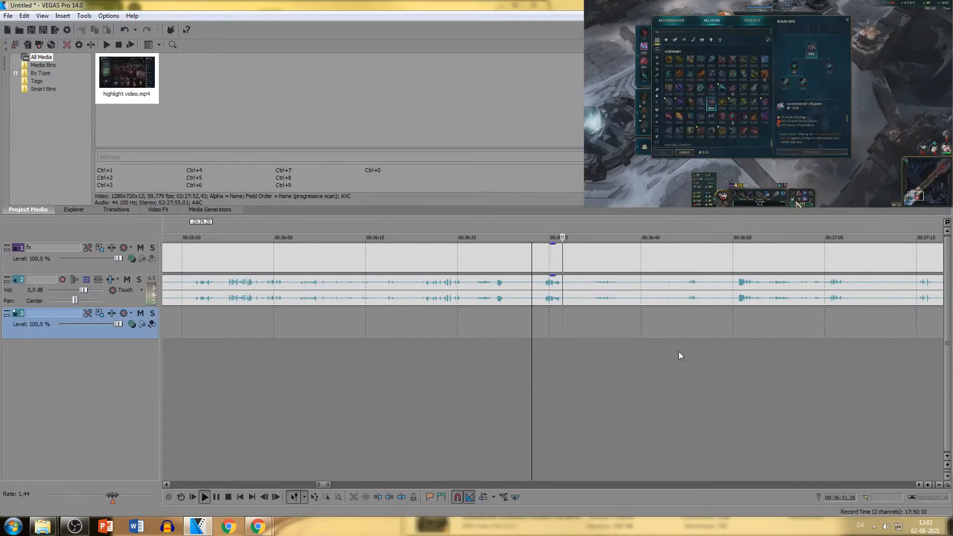
click(784, 343)
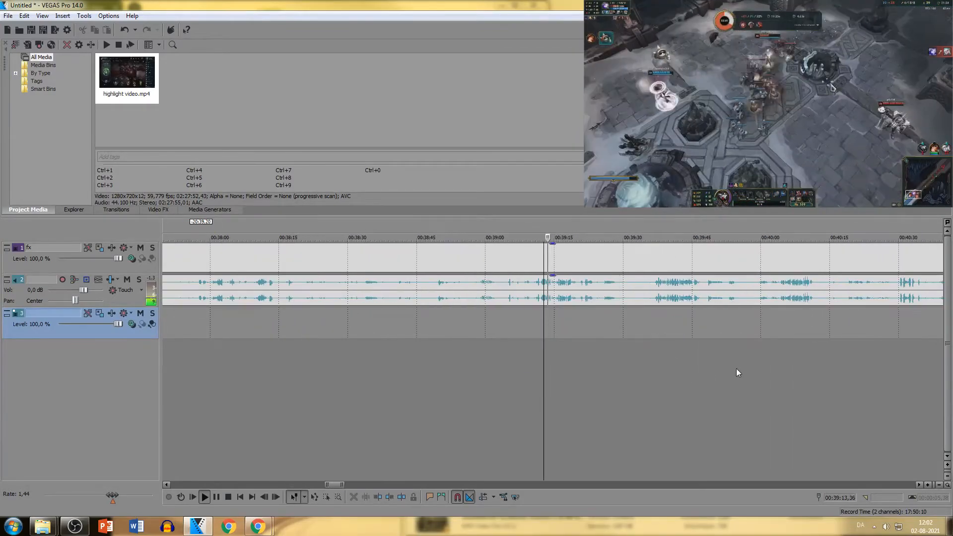
click(676, 350)
click(709, 351)
click(771, 351)
click(793, 351)
click(882, 356)
scroll(877, 355, down, 2)
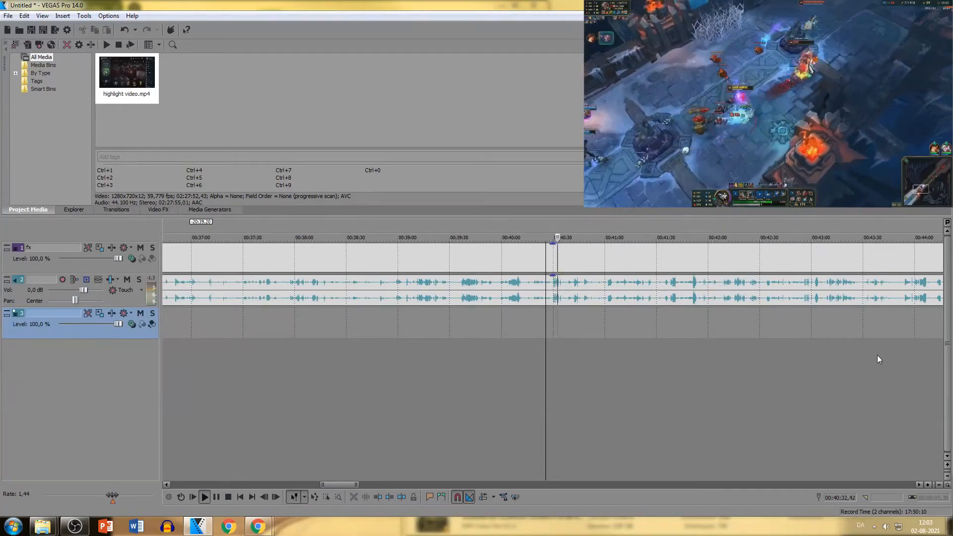
right_click(878, 355)
click(889, 382)
right_click(645, 298)
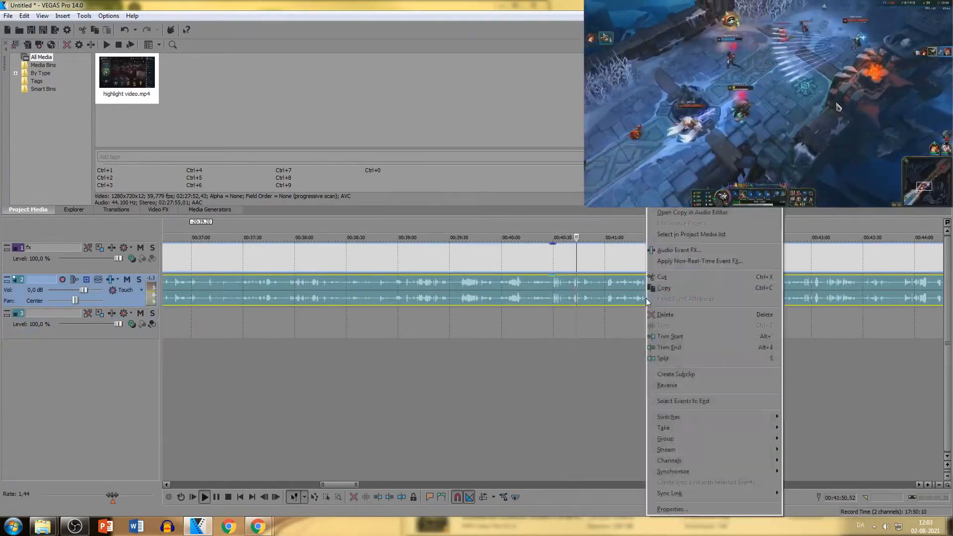
click(587, 292)
- Check the match footage from about 00:42:00 to 00:44:53 for a highlight
click(660, 362)
click(692, 363)
click(736, 367)
scroll(766, 369, down, 4)
scroll(765, 368, up, 3)
click(600, 350)
click(582, 354)
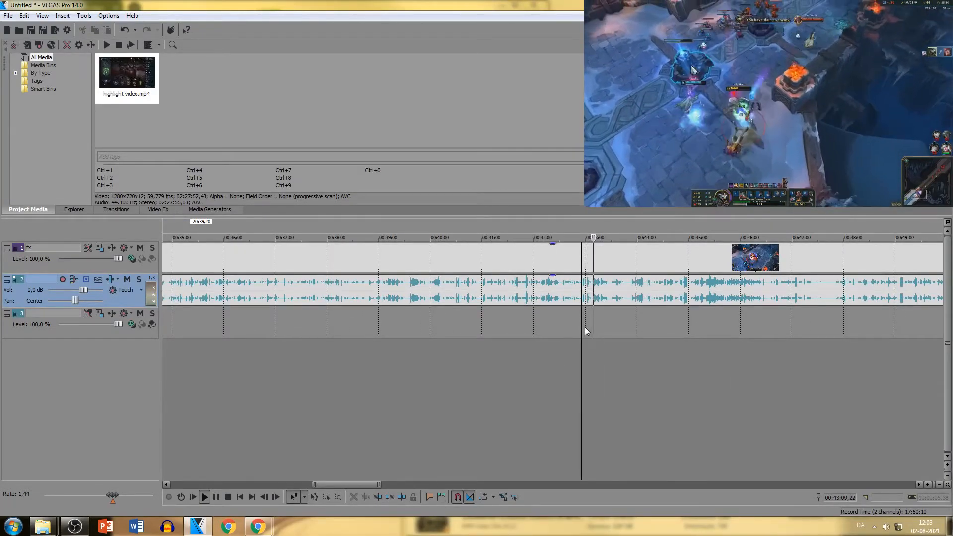
scroll(650, 306, up, 2)
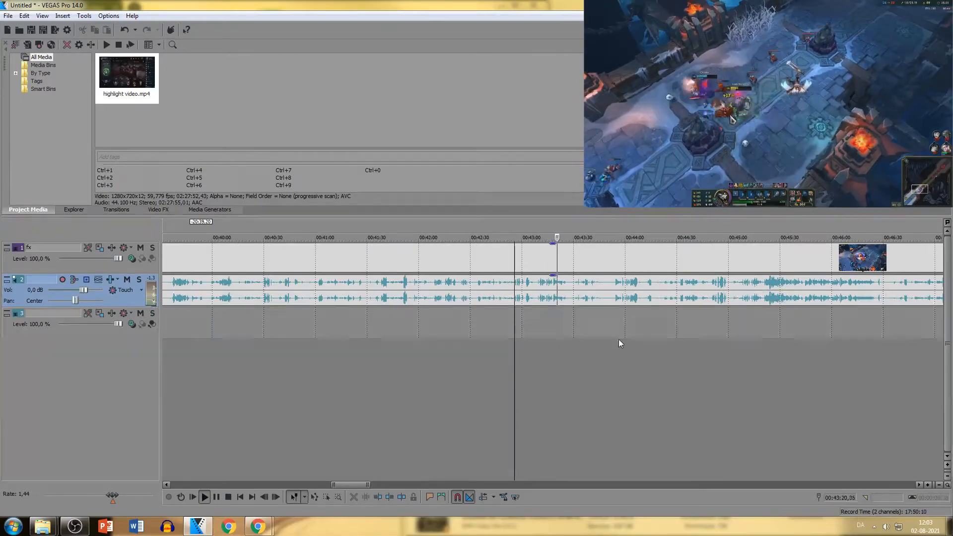
click(617, 361)
click(717, 364)
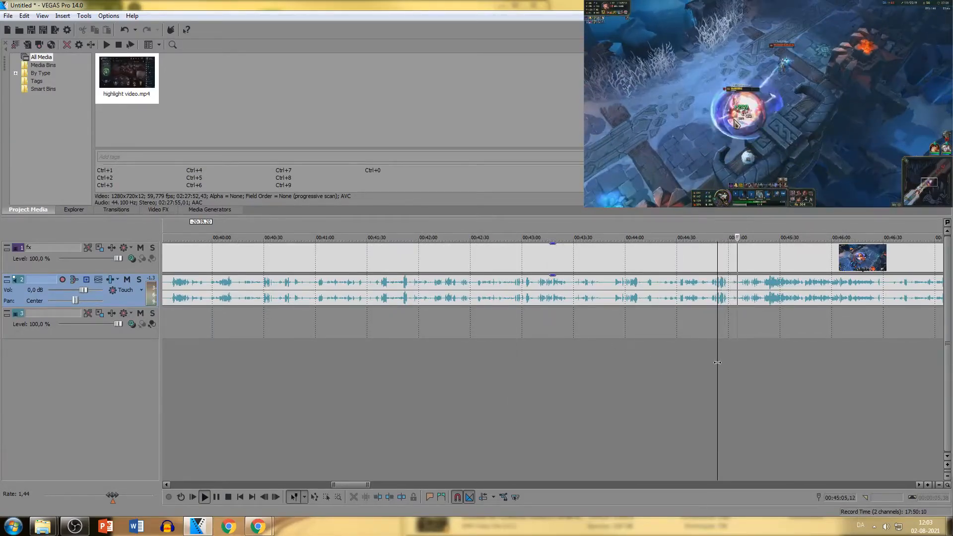
- Check the match footage from about 00:45:45 to 00:50:43 for the next fight
click(811, 362)
scroll(810, 361, down, 2)
scroll(640, 356, up, 1)
click(602, 363)
scroll(602, 363, down, 1)
click(640, 375)
click(737, 377)
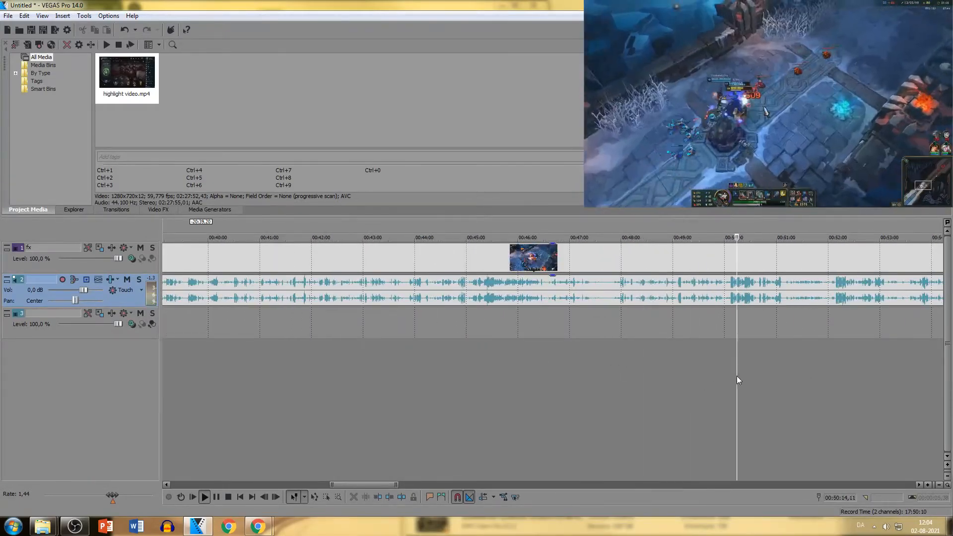
click(763, 370)
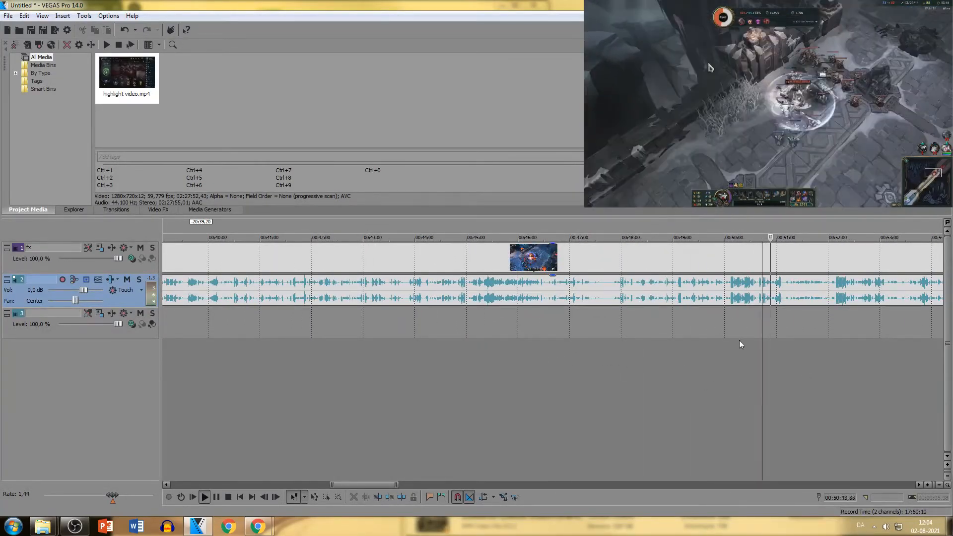
- Split the recording just before the fight and delete the unwanted footage up to about 00:49:59
click(717, 342)
scroll(717, 343, up, 1)
click(546, 299)
key(s)
click(511, 298)
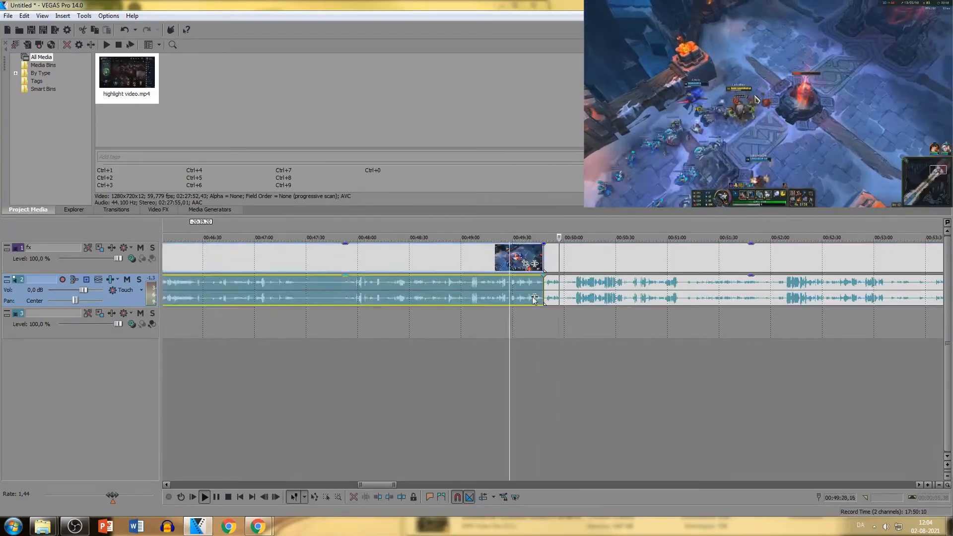
key(Delete)
key(s)
click(551, 296)
key(Delete)
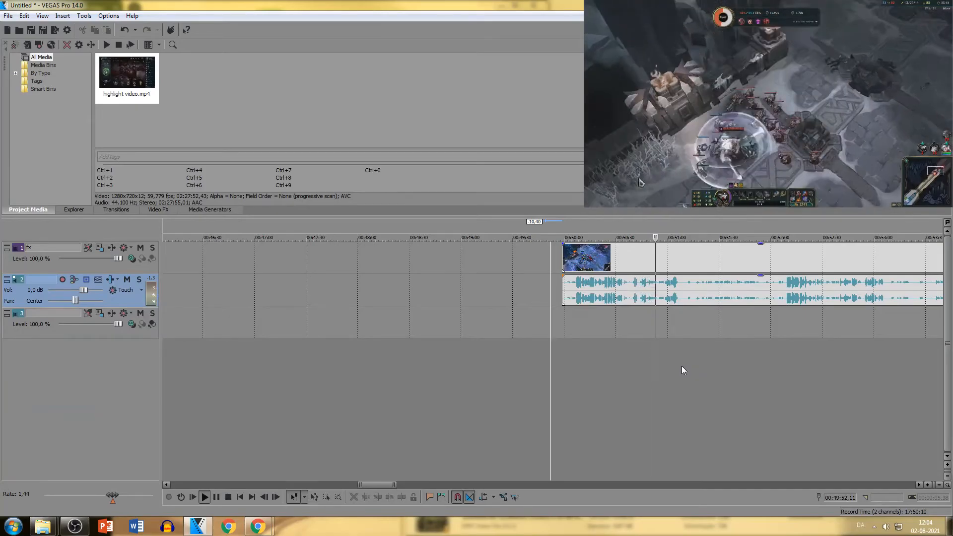
- Split off the fight clip starting at about 00:49:59 and move it to the gathered highlights
click(660, 303)
key(s)
scroll(646, 298, down, 5)
drag(544, 296, 579, 304)
click(839, 281)
- Split the remaining recording at about 00:51:08 and remove the leftover footage before it
scroll(839, 281, up, 5)
scroll(839, 284, up, 1)
click(496, 293)
click(372, 298)
key(s)
scroll(579, 304, down, 5)
click(386, 322)
scroll(387, 323, up, 6)
- Sample the match footage from about 00:52:04 to 00:53:06 for another highlight
click(593, 363)
click(629, 397)
click(598, 395)
key(space)
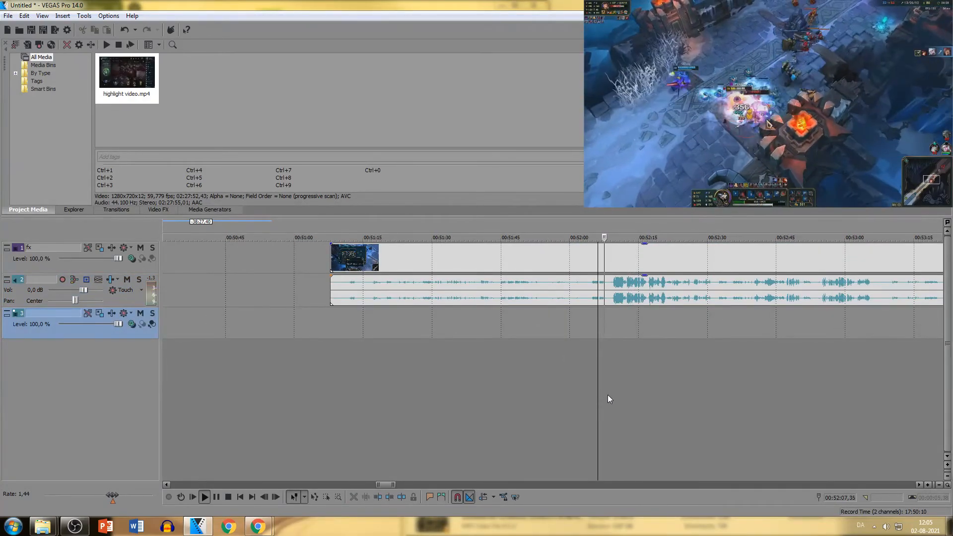
click(776, 403)
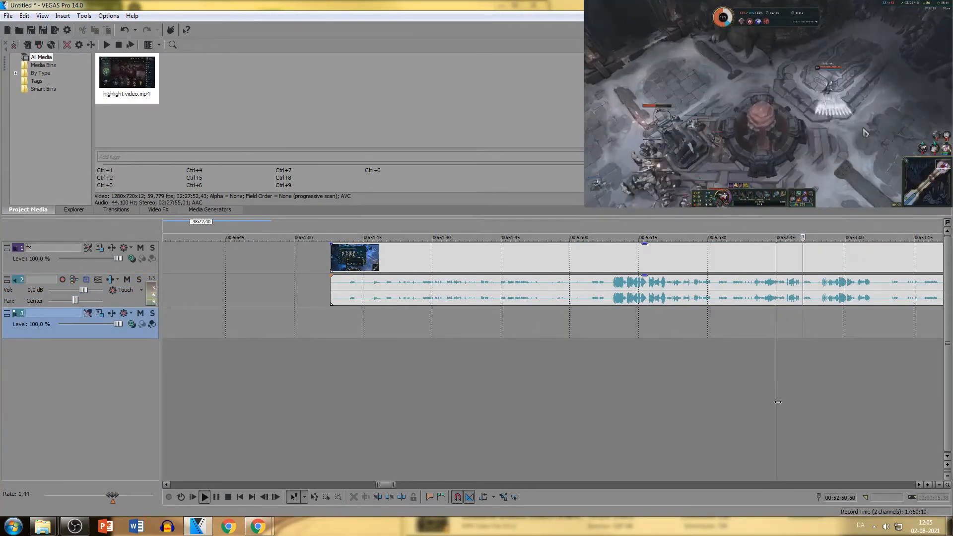
click(860, 367)
scroll(840, 364, down, 4)
scroll(840, 363, up, 5)
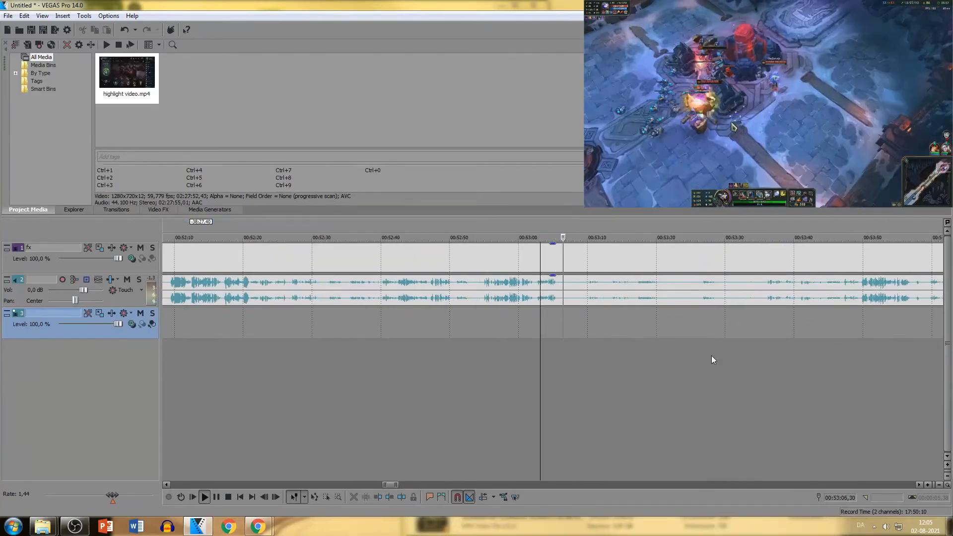
- Check the match footage from about 00:53:40 to 00:55:36 for a fight worth keeping
click(796, 363)
scroll(810, 362, up, 1)
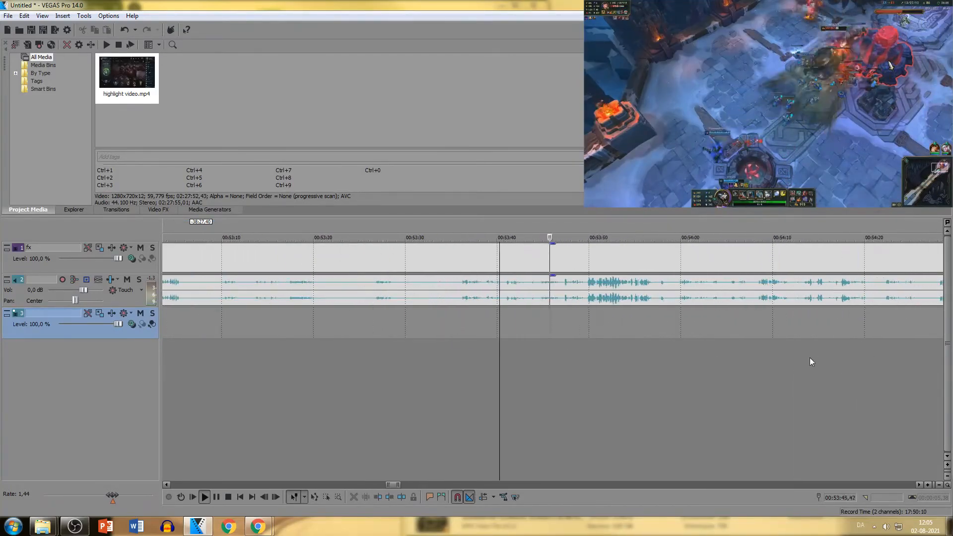
scroll(810, 358, down, 1)
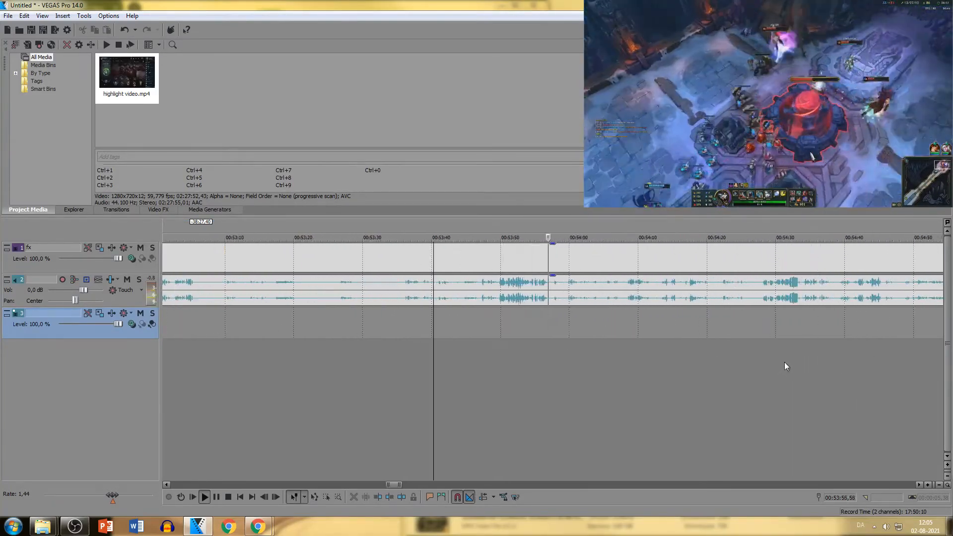
click(765, 359)
scroll(544, 339, down, 2)
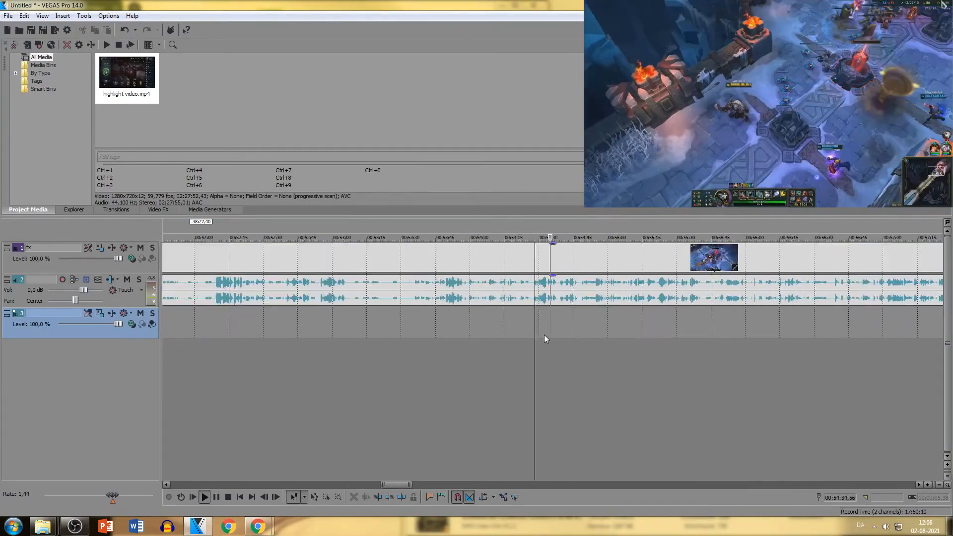
click(671, 370)
click(680, 384)
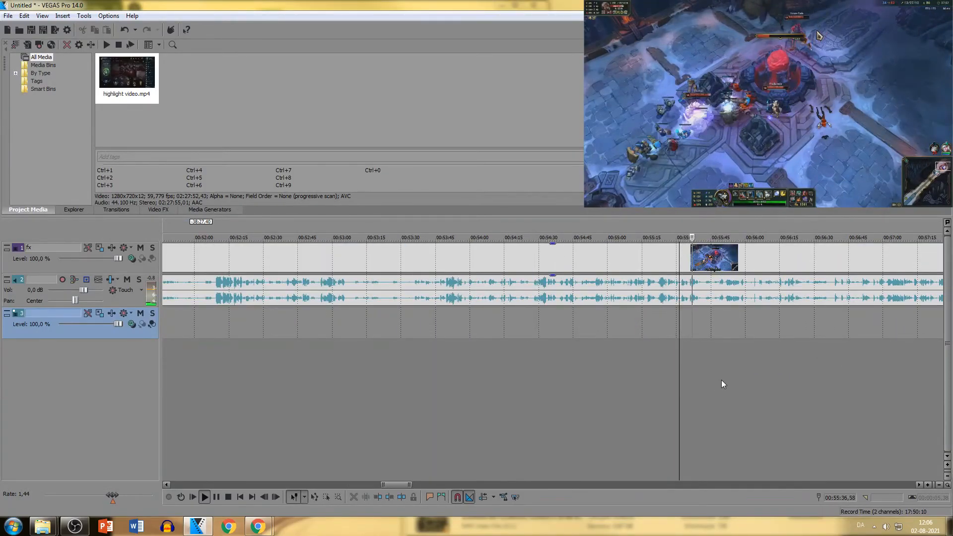
- Review the last part of the match, from about 00:55:48 to the result screen near 00:58:37
scroll(765, 347, down, 3)
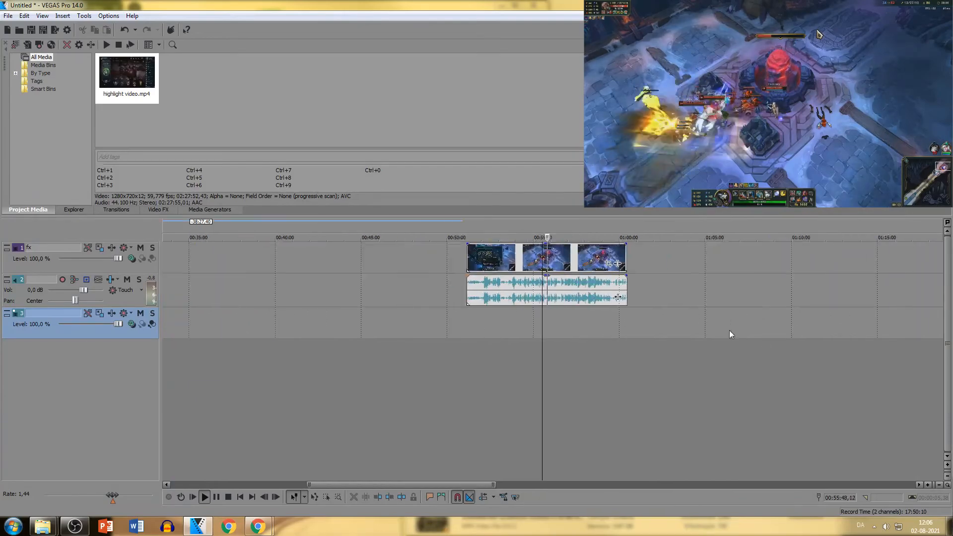
scroll(766, 346, up, 3)
click(640, 367)
click(604, 371)
click(588, 374)
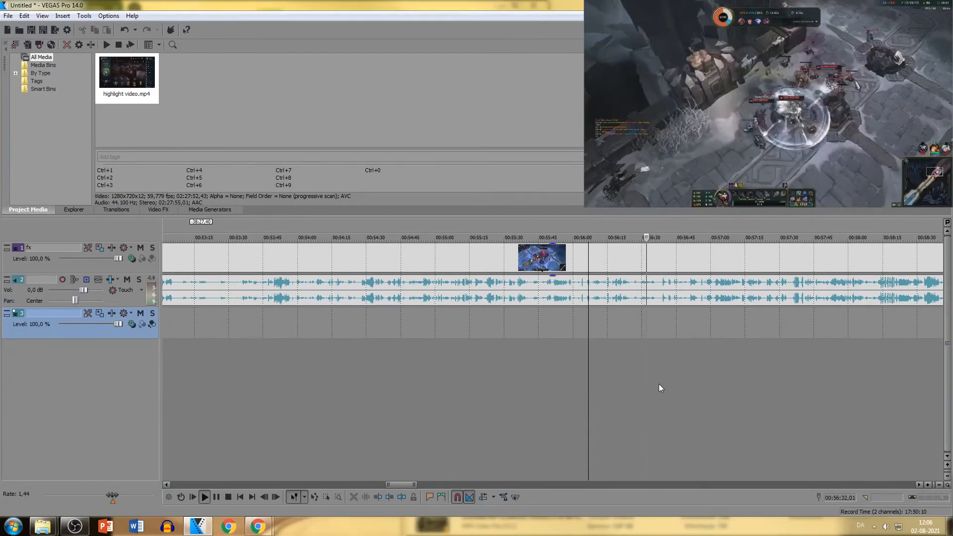
click(762, 374)
scroll(823, 393, down, 5)
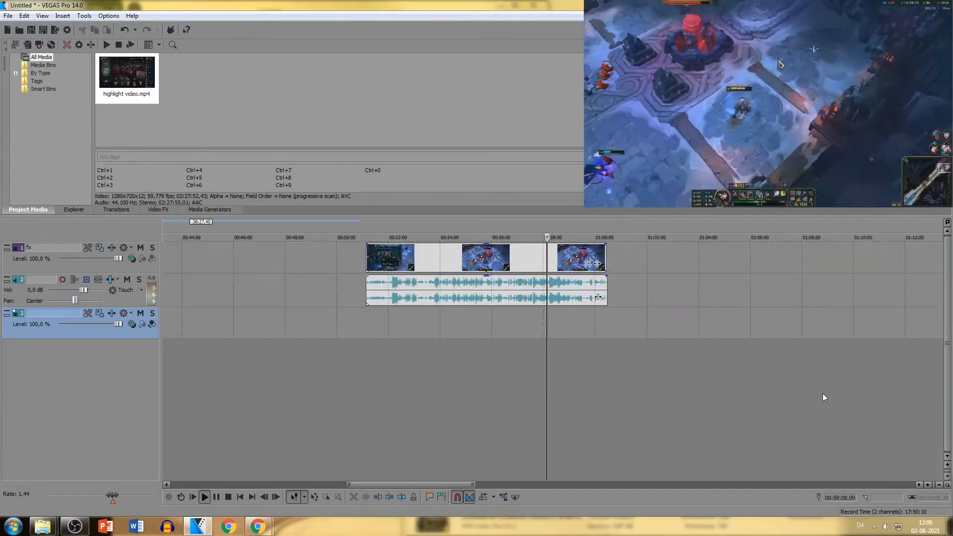
scroll(824, 393, up, 1)
click(578, 380)
click(562, 357)
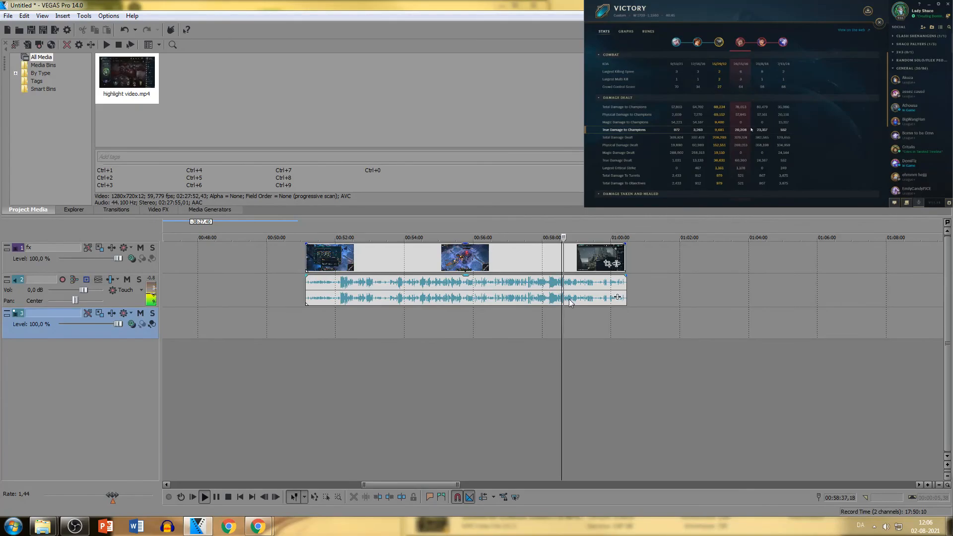
- Remove the leftover recording after the gathered highlights and start saving the project
click(637, 383)
key(ctrl+s)
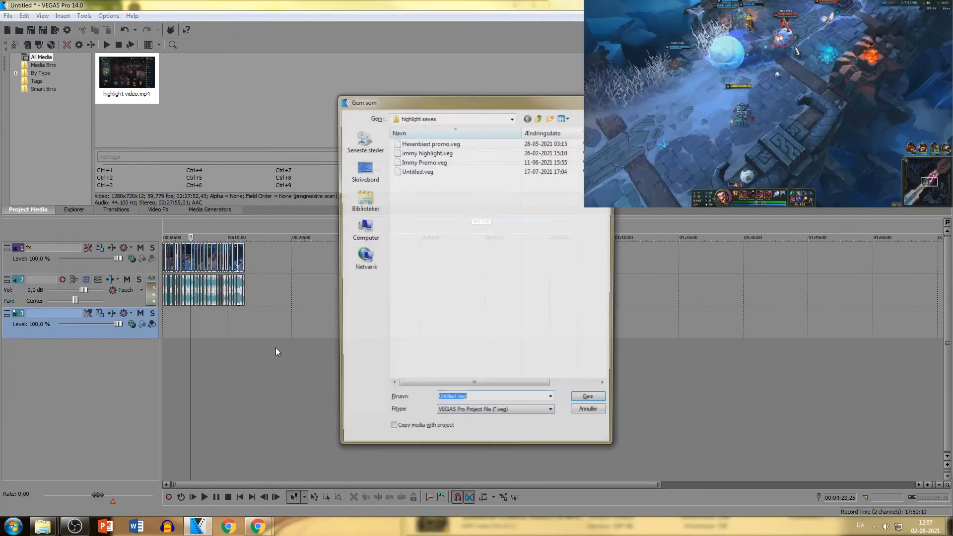